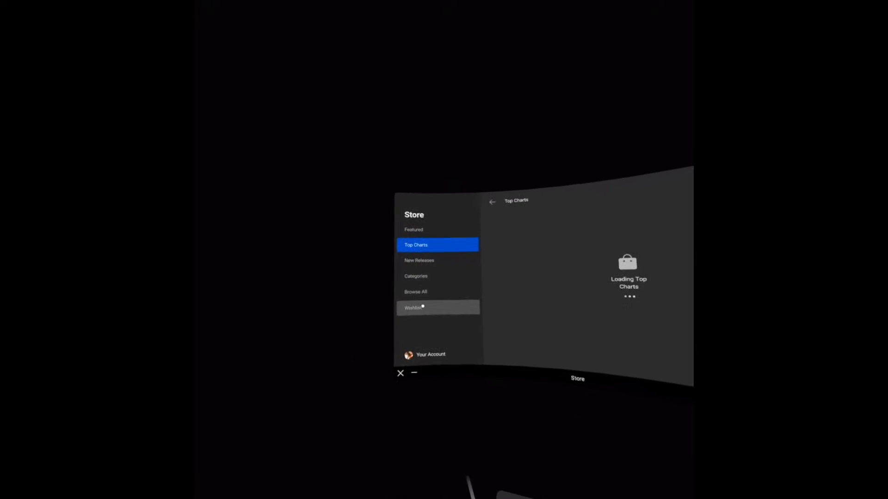
# Browse the store's full catalogue and launch Resident Evil 4 from the app library
pyautogui.click(413, 297)
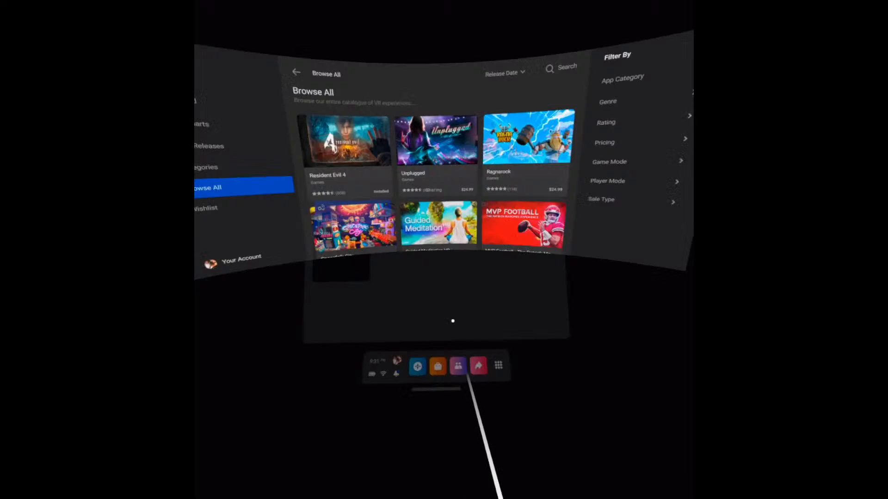
pyautogui.click(476, 365)
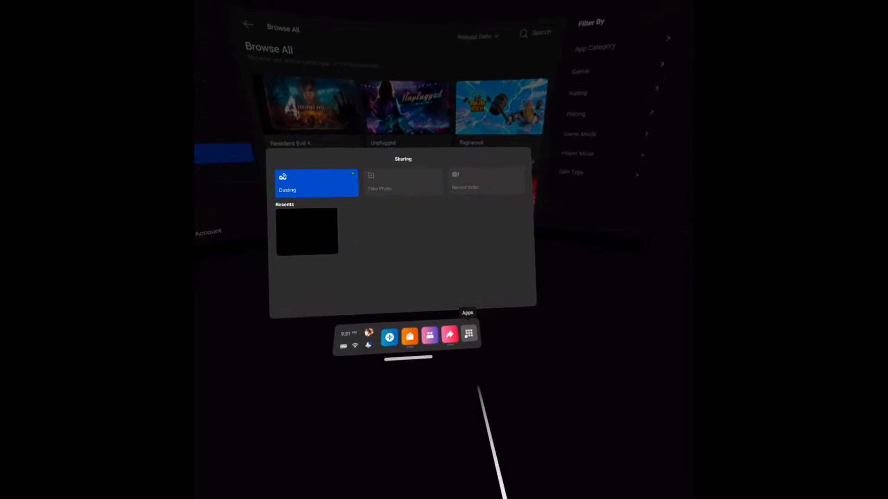
pyautogui.click(484, 329)
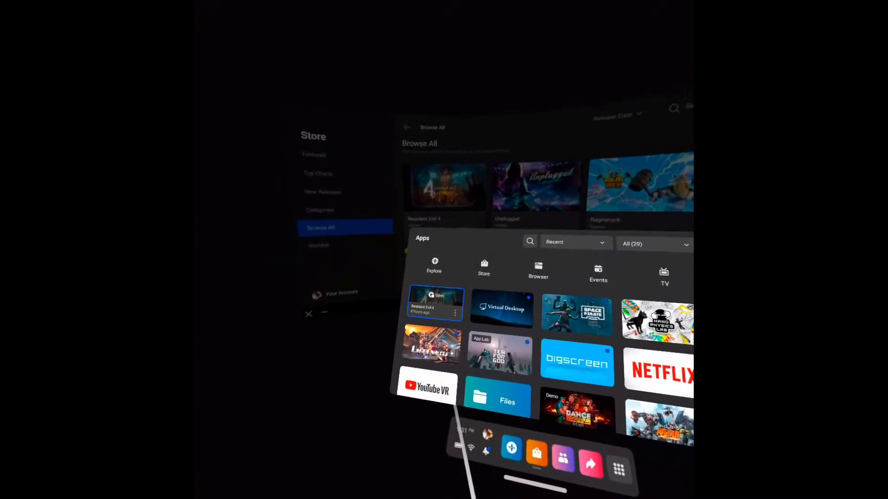
pyautogui.click(433, 297)
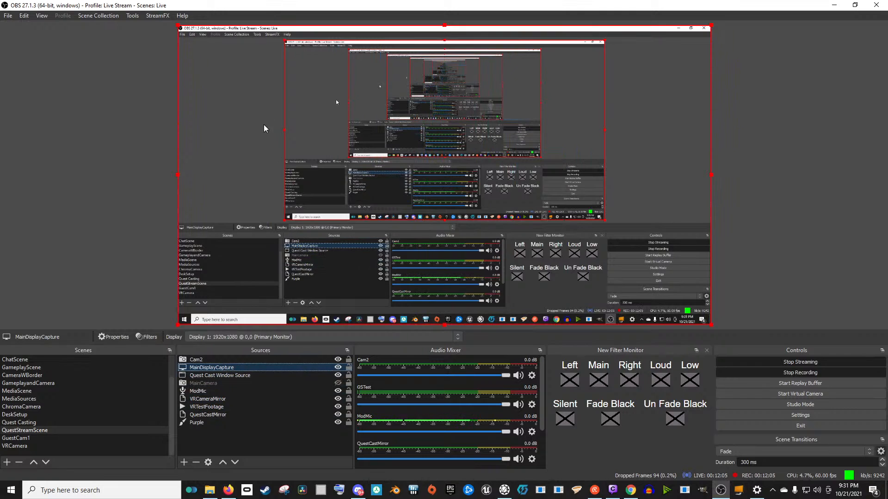
# Switch to OBS and select the Quest Cast Window Source in the scene
pyautogui.click(252, 375)
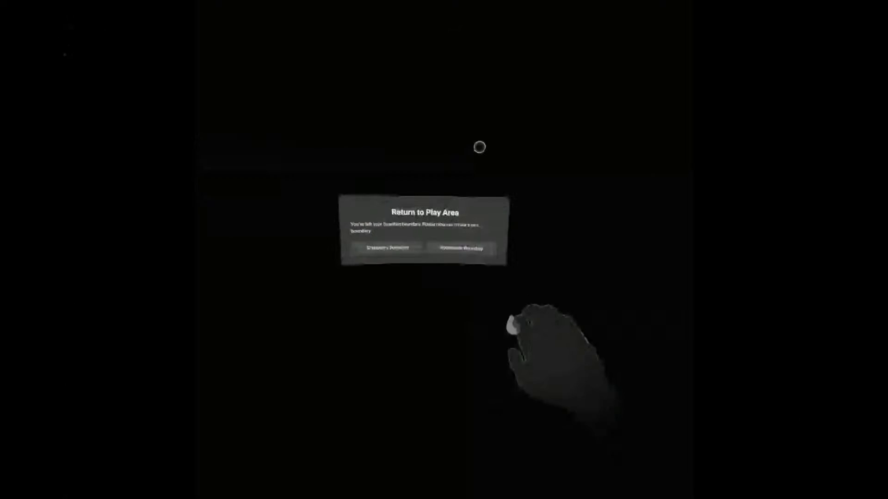
# Set up a new headset boundary, confirming the floor level and accepting the small play area for sitting or standing experiences
pyautogui.click(452, 240)
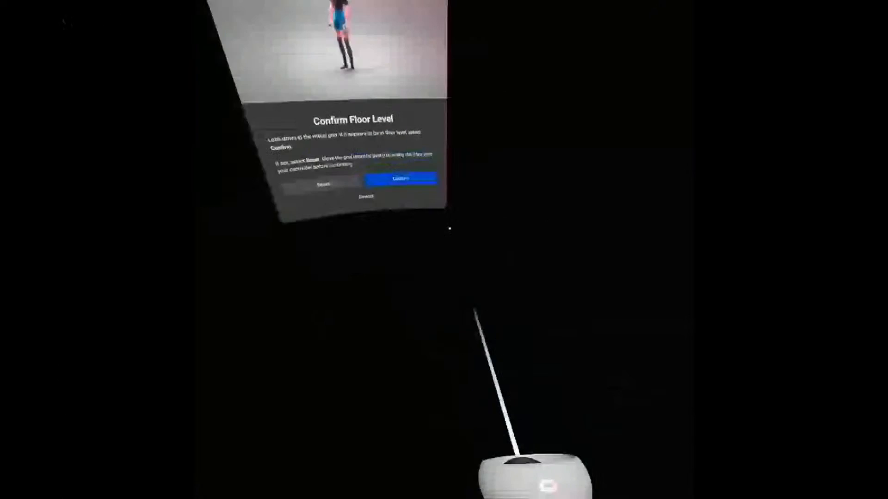
pyautogui.click(497, 242)
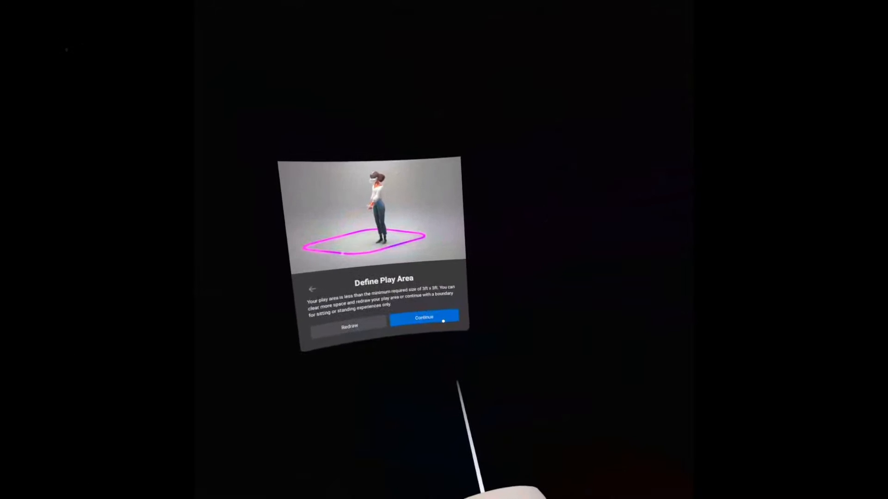
pyautogui.click(447, 315)
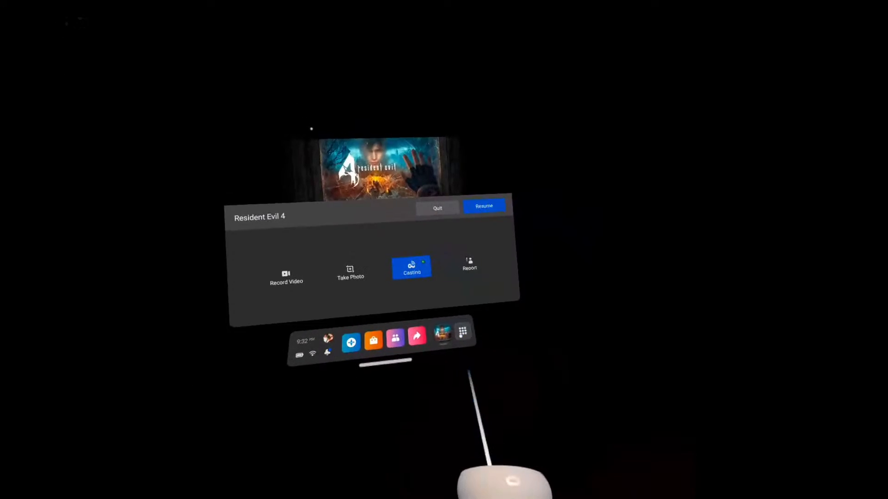
pyautogui.click(476, 344)
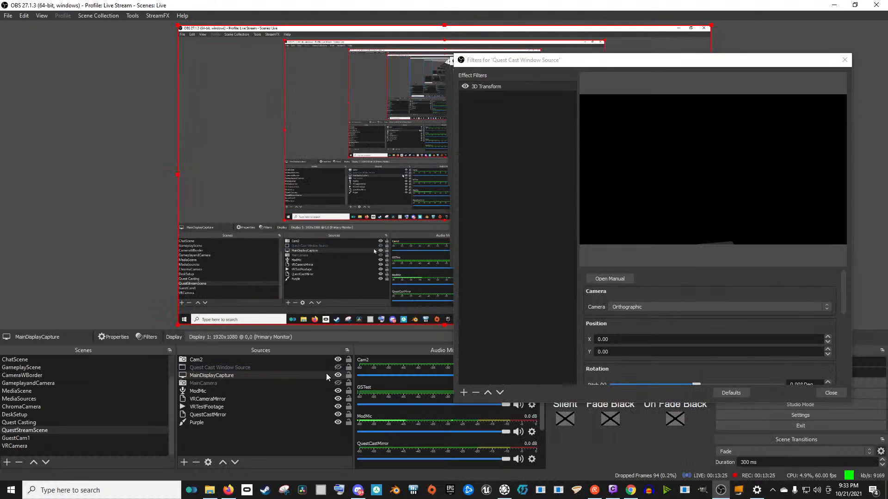
# In OBS, reposition the filters window of Quest Cast Window Source and select that source in the scene
pyautogui.moveTo(534, 63); pyautogui.dragTo(409, 71)
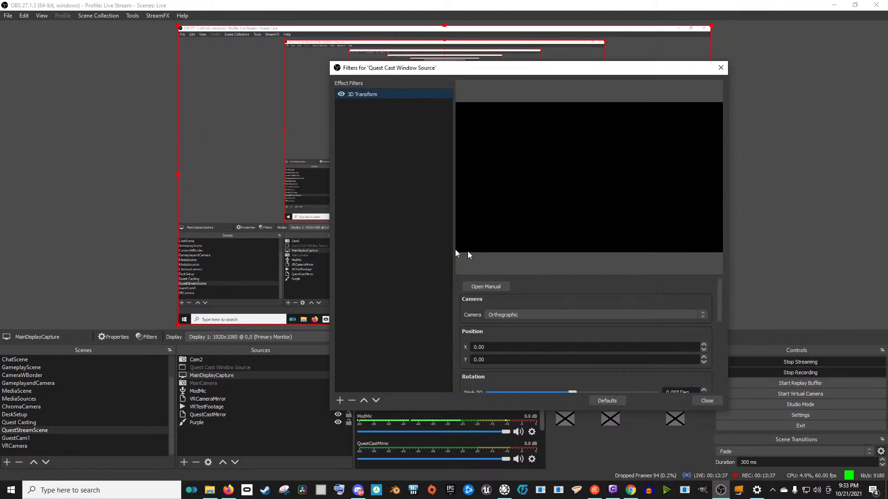
pyautogui.click(279, 367)
pyautogui.moveTo(410, 61); pyautogui.dragTo(506, 51)
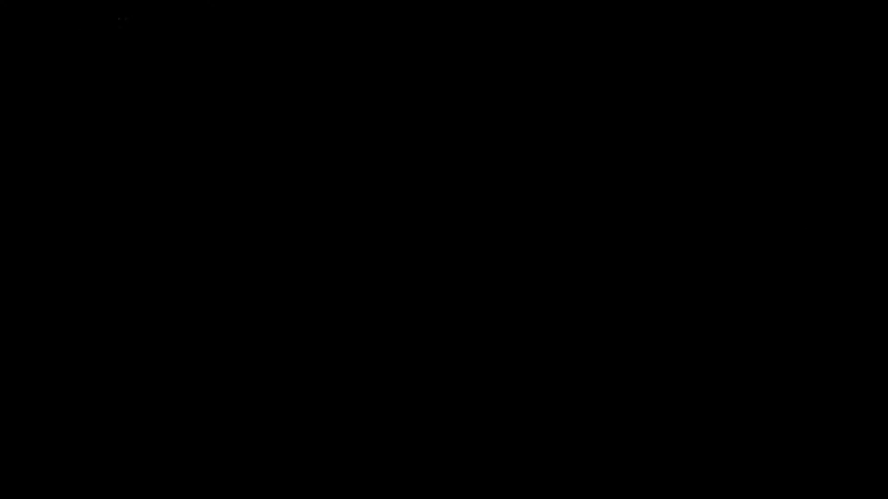
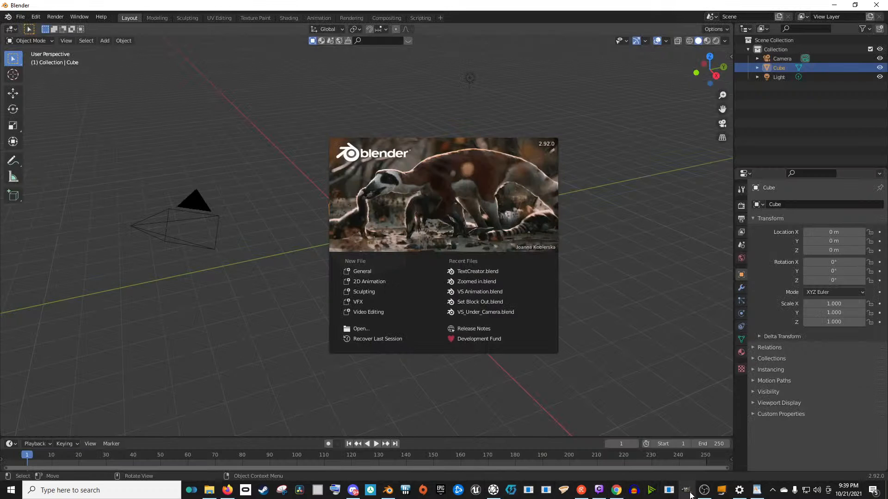
pyautogui.doubleClick(349, 7)
pyautogui.moveTo(883, 142); pyautogui.dragTo(887, 121)
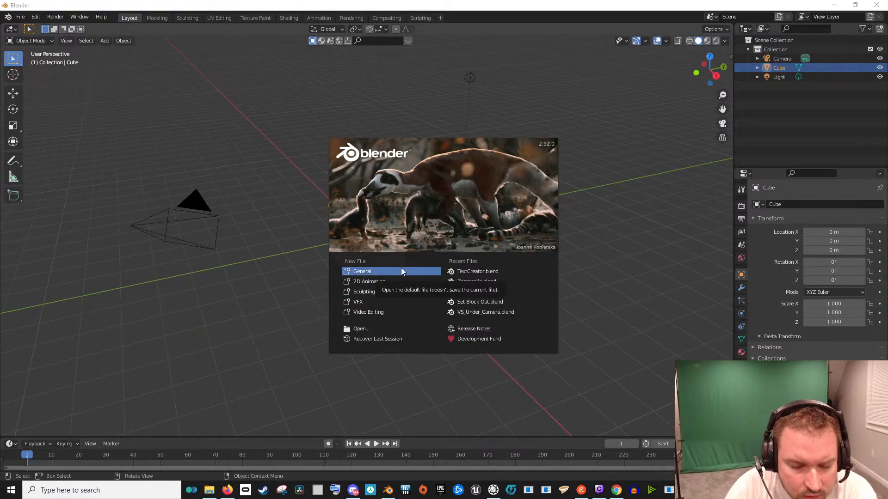
# In Blender, dismiss the splash screen and open 4.blend from the Quest Stream project folder
pyautogui.click(372, 273)
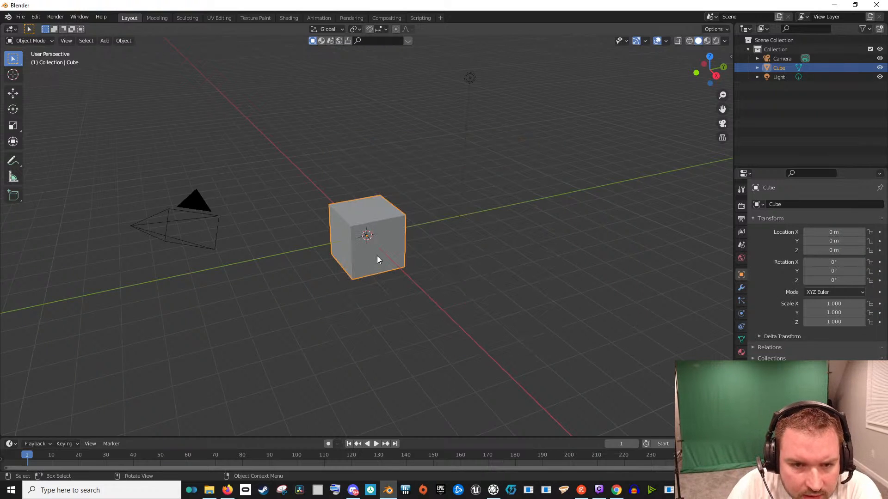
pyautogui.click(21, 16)
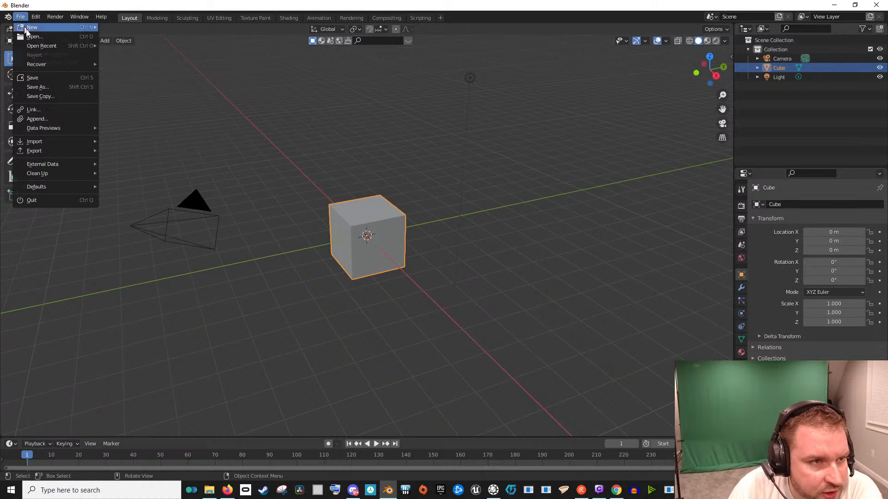
pyautogui.click(50, 36)
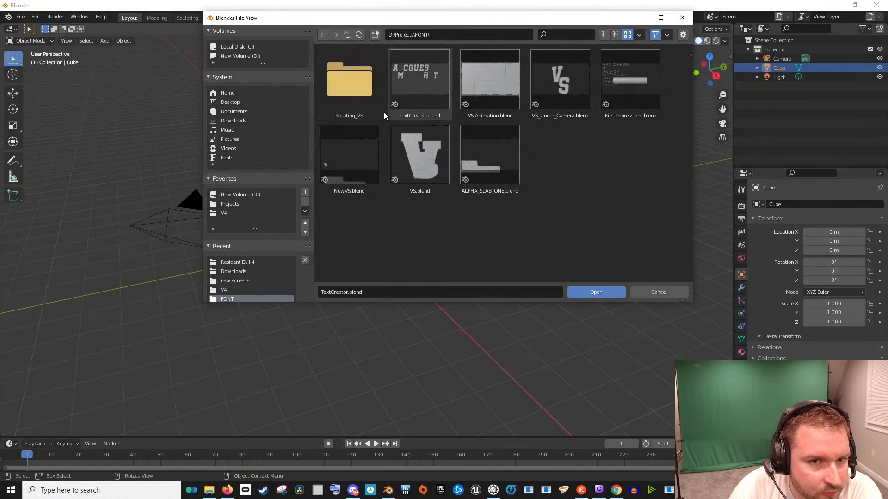
pyautogui.click(347, 36)
pyautogui.doubleClick(356, 76)
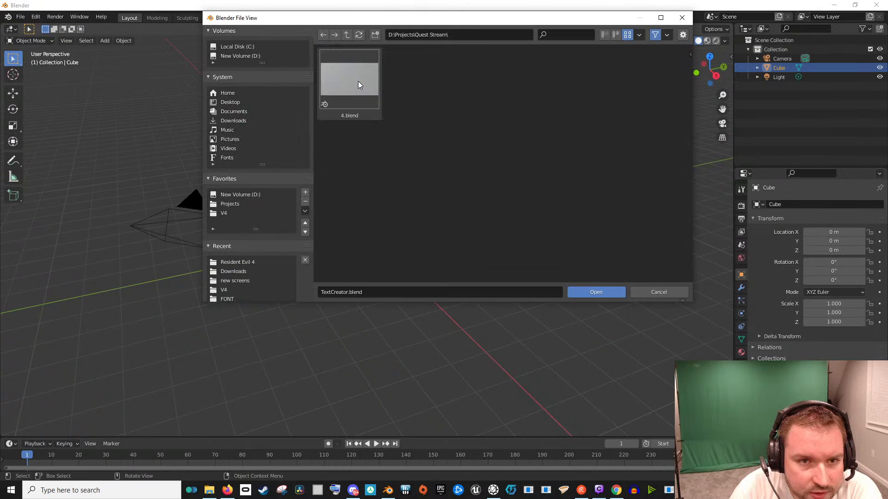
pyautogui.doubleClick(358, 82)
# Switch the Vert outline back to Object Mode and select the reference image plane beneath it
pyautogui.scroll(-12, 480, 192)
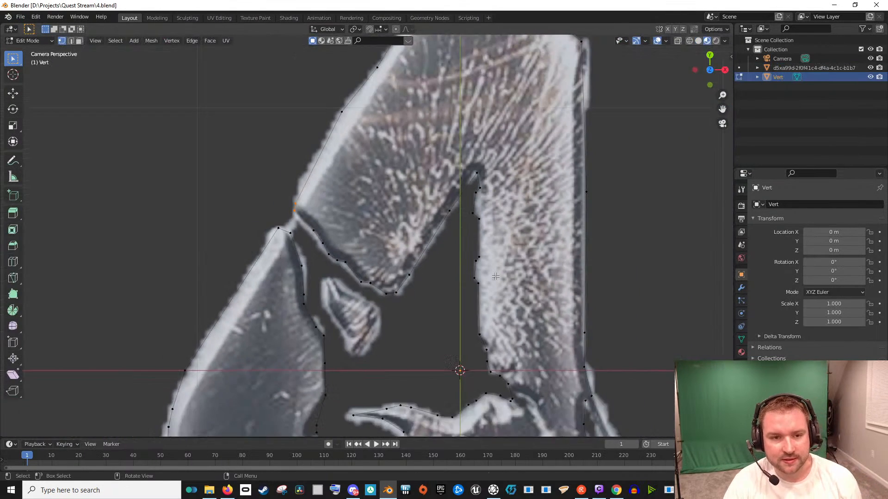
pyautogui.scroll(-1, 479, 303)
pyautogui.scroll(2, 416, 293)
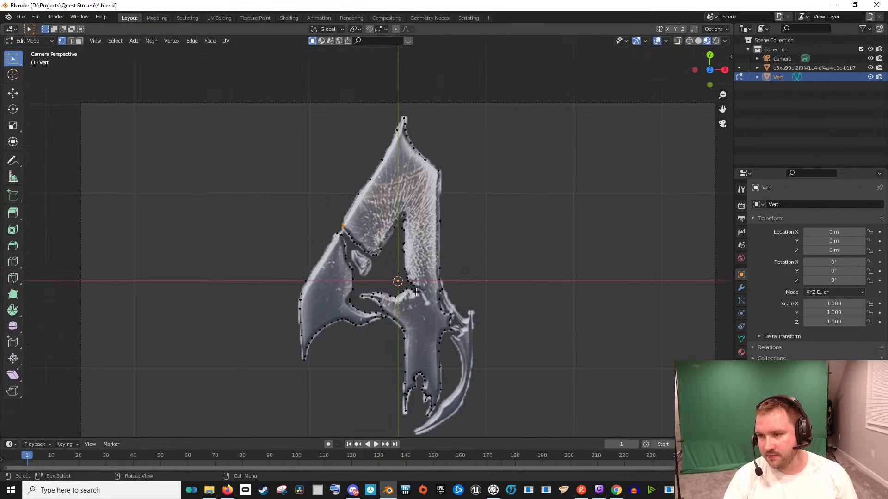
pyautogui.scroll(2, 391, 316)
pyautogui.press('Tab')
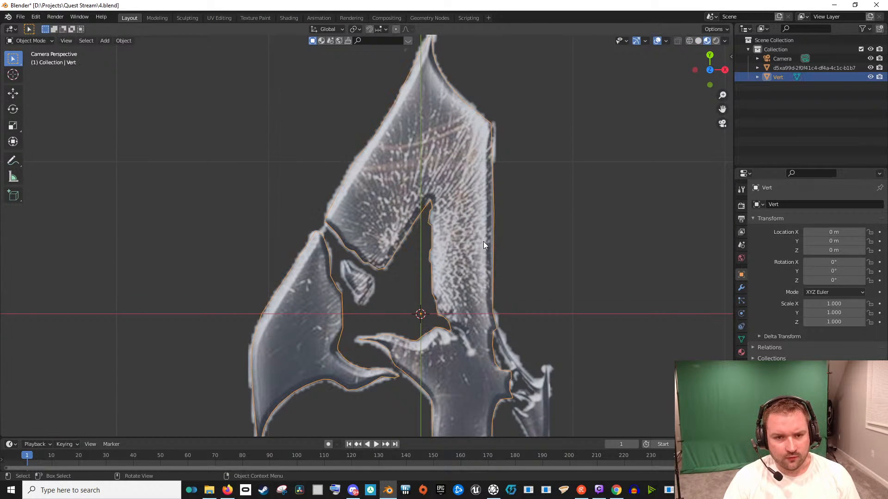
pyautogui.scroll(-2, 473, 283)
pyautogui.scroll(-3, 472, 284)
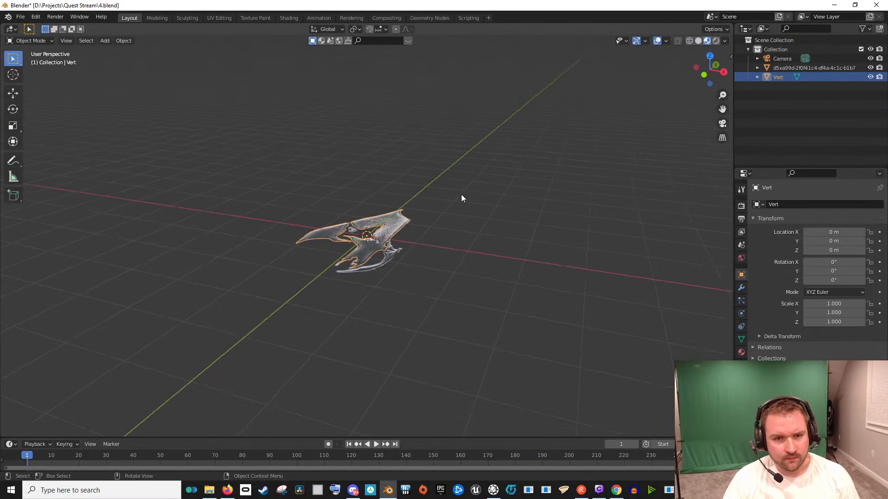
pyautogui.click(410, 245)
# Locate the Images as Planes option among the import formats
pyautogui.click(20, 17)
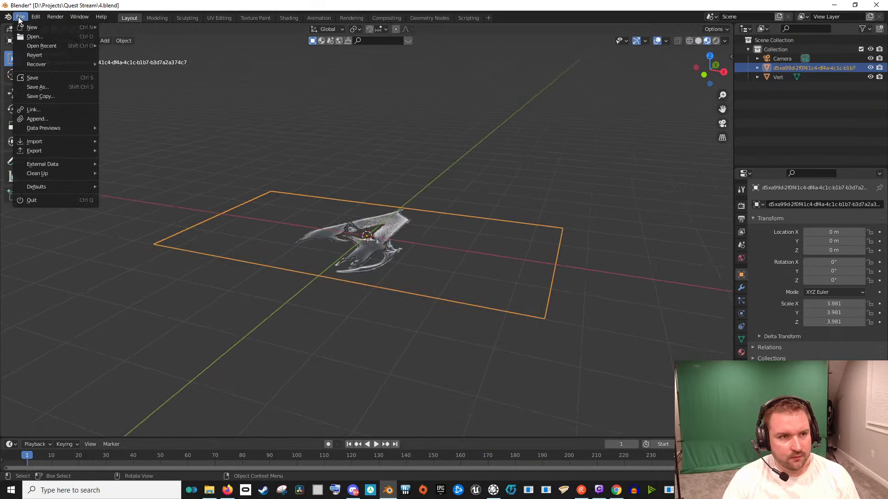
pyautogui.moveTo(29, 20)
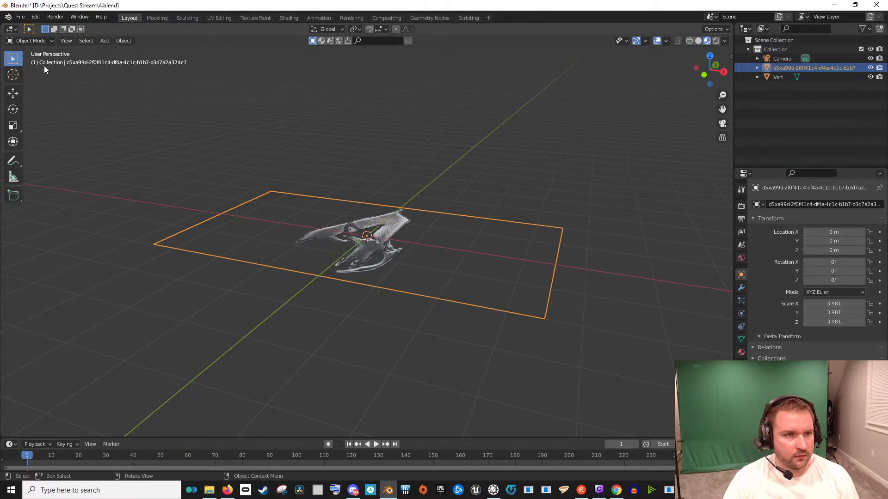
pyautogui.click(20, 17)
pyautogui.moveTo(54, 143)
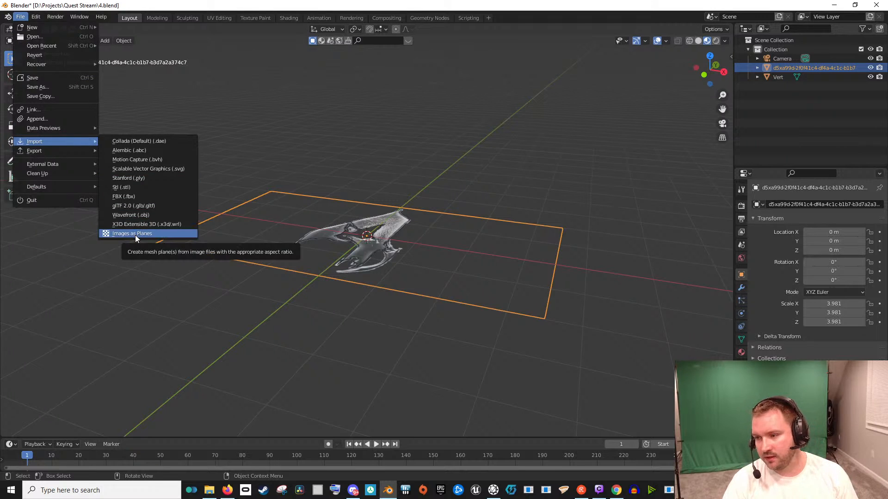
# Search the add-ons preferences for "image" to check the Import Images as Planes add-on, and close the preferences
pyautogui.moveTo(33, 17)
pyautogui.click(84, 147)
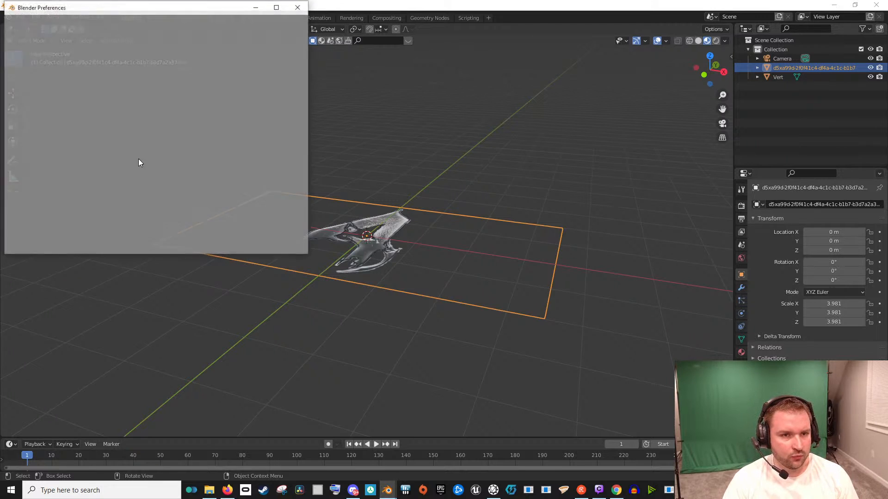
pyautogui.moveTo(185, 7); pyautogui.dragTo(330, 124)
pyautogui.click(402, 145)
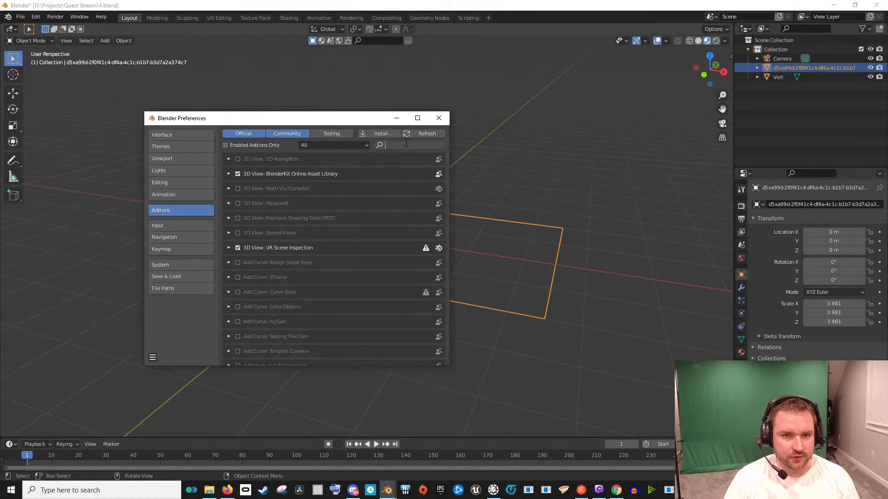
pyautogui.write('image')
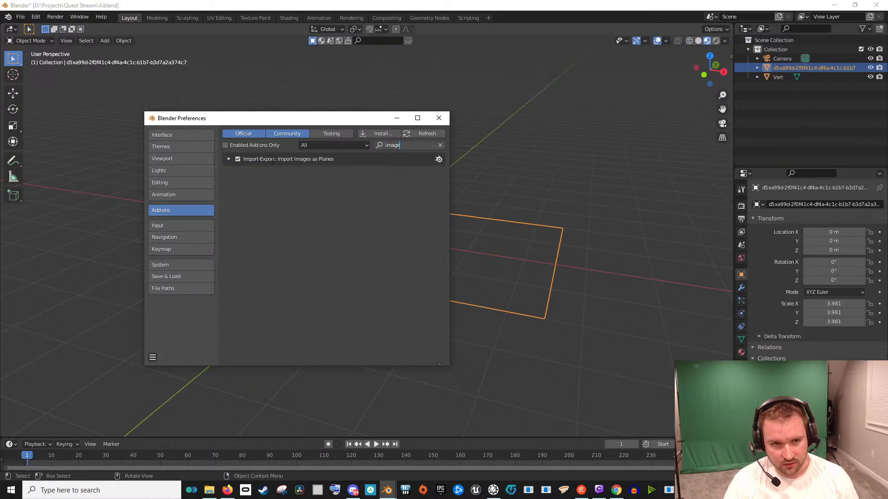
pyautogui.click(439, 118)
pyautogui.moveTo(405, 213); pyautogui.dragTo(398, 235)
pyautogui.press('g')
pyautogui.rightClick(404, 212)
# Return to the camera view, check the traced vertices in Edit Mode, and select the Vert outline in Object Mode
pyautogui.press('KP_0')
pyautogui.scroll(5, 335, 185)
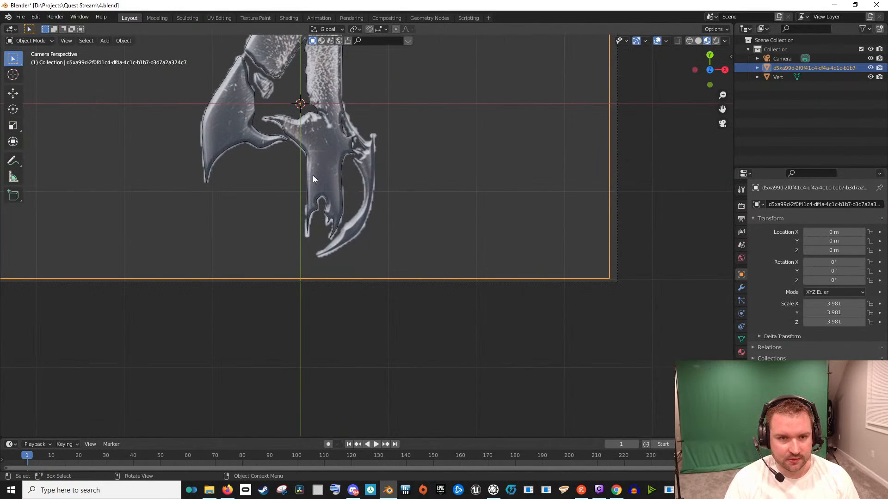
pyautogui.moveTo(313, 155); pyautogui.dragTo(415, 245)
pyautogui.scroll(3, 412, 238)
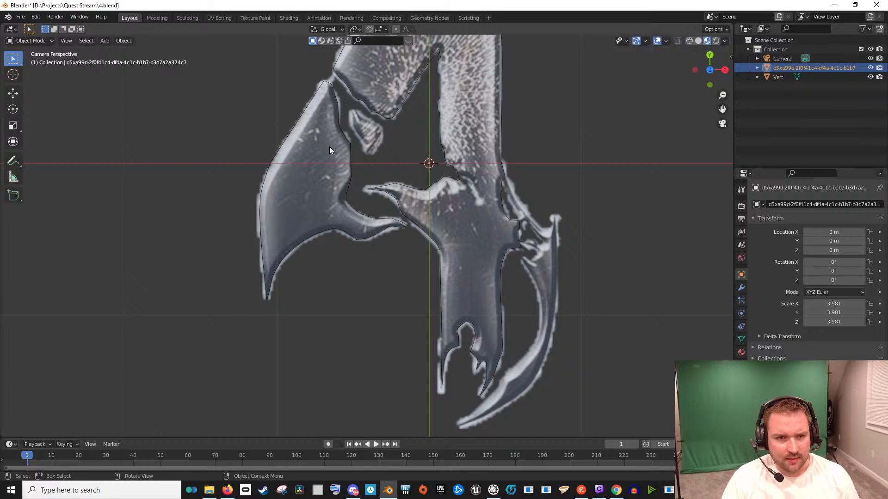
pyautogui.press('Tab')
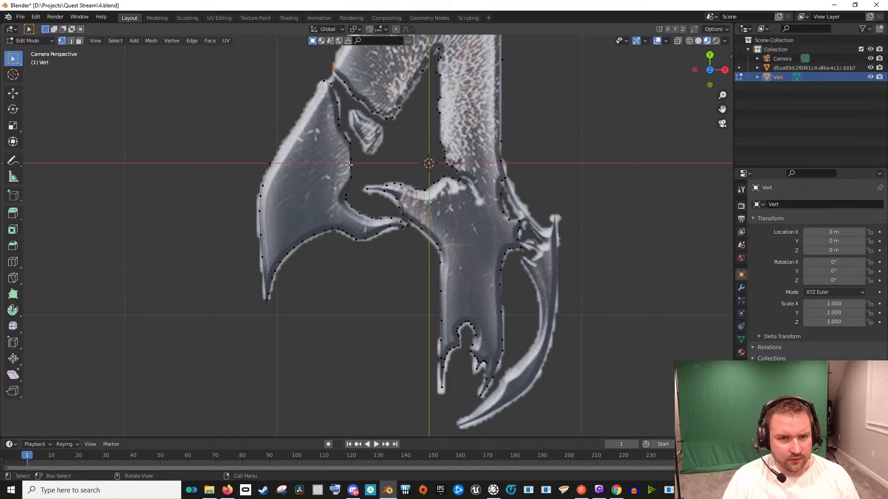
pyautogui.press('Tab')
pyautogui.click(350, 170)
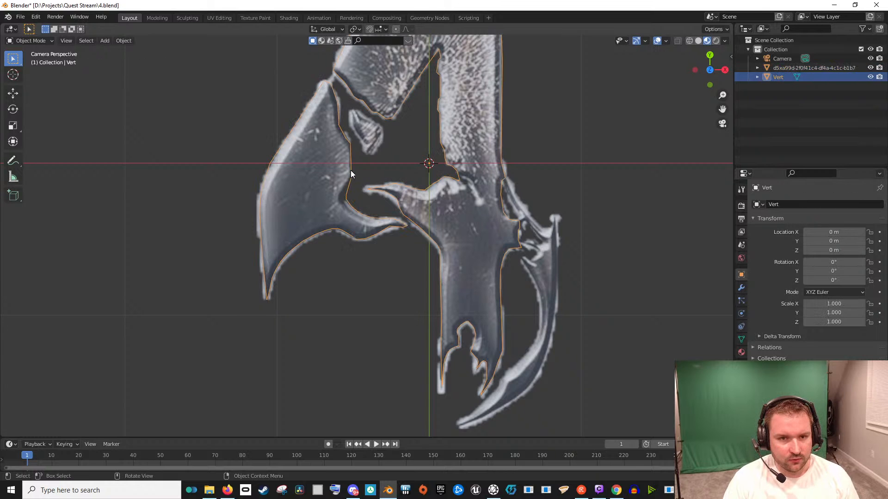
# Examine the Vert outline against the reference image from a low angle and return to the camera view
pyautogui.moveTo(382, 219); pyautogui.dragTo(403, 131)
pyautogui.scroll(6, 345, 252)
pyautogui.moveTo(346, 252); pyautogui.dragTo(420, 273)
pyautogui.scroll(8, 457, 283)
pyautogui.moveTo(500, 282); pyautogui.dragTo(455, 256)
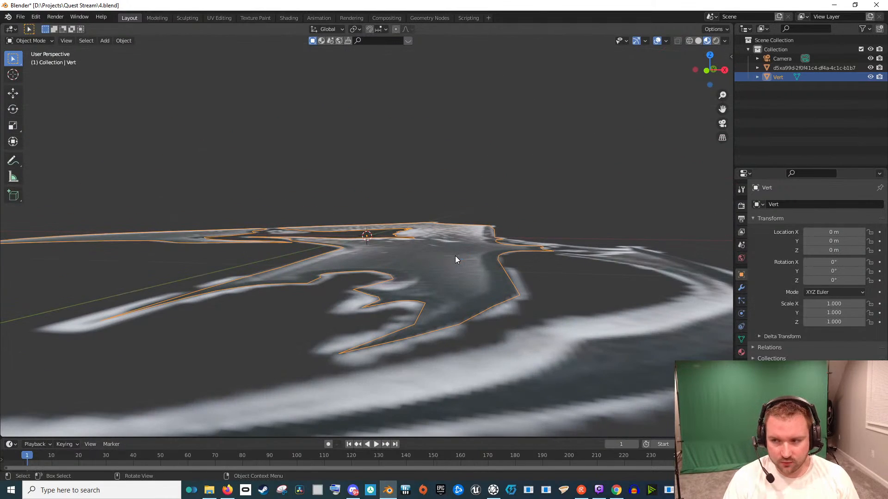
pyautogui.press('KP_0')
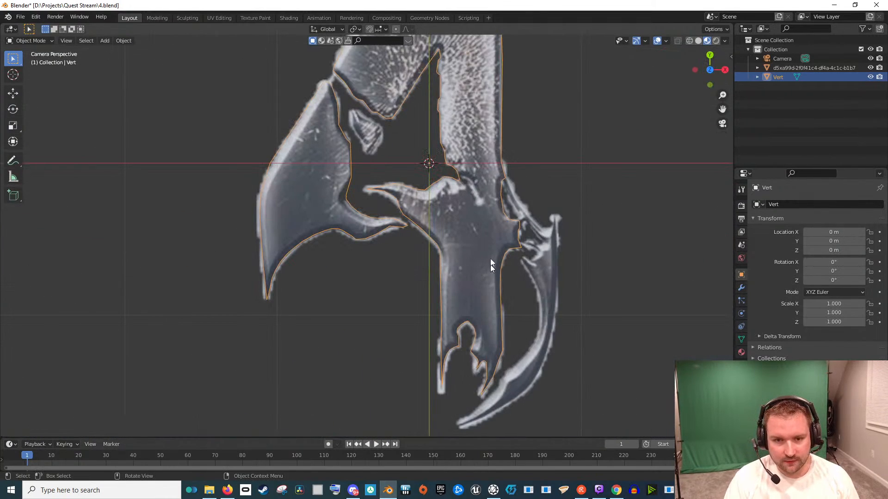
# Examine the Vert outline up close against the reference image, in both Object Mode and Edit Mode, including the untraced small fragment
pyautogui.scroll(10, 490, 270)
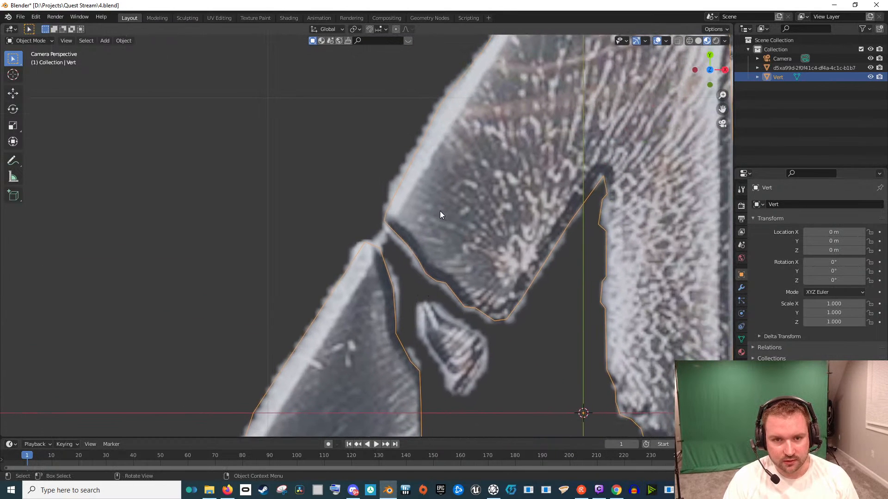
pyautogui.scroll(-5, 444, 206)
pyautogui.scroll(2, 473, 190)
pyautogui.press('Tab')
pyautogui.scroll(3, 484, 205)
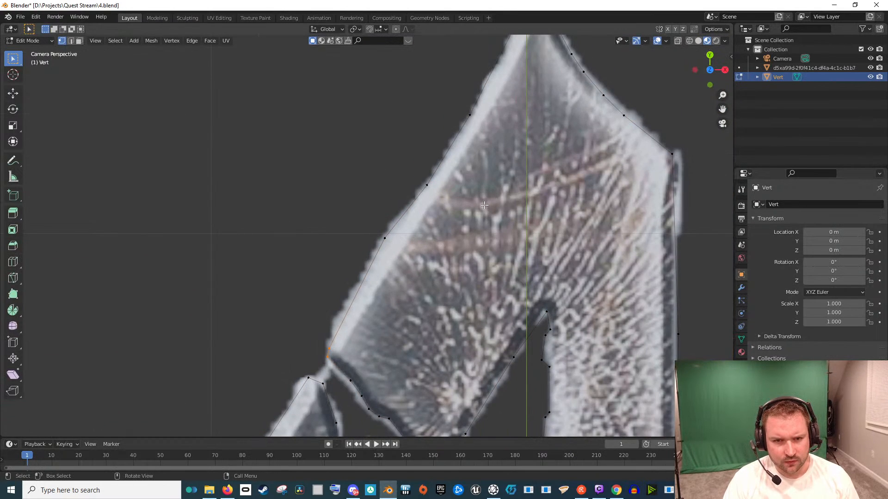
pyautogui.scroll(-2, 484, 205)
pyautogui.press('Tab')
pyautogui.scroll(-3, 473, 277)
pyautogui.scroll(3, 398, 222)
pyautogui.scroll(5, 398, 223)
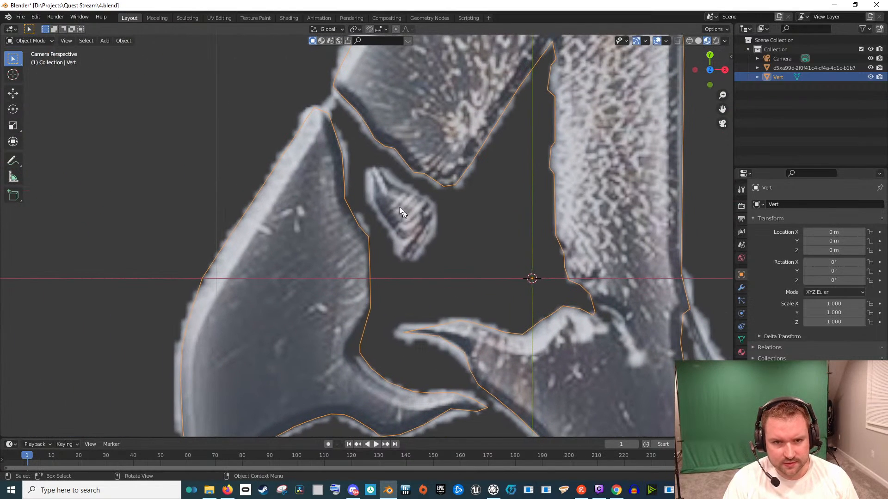
pyautogui.scroll(-5, 503, 257)
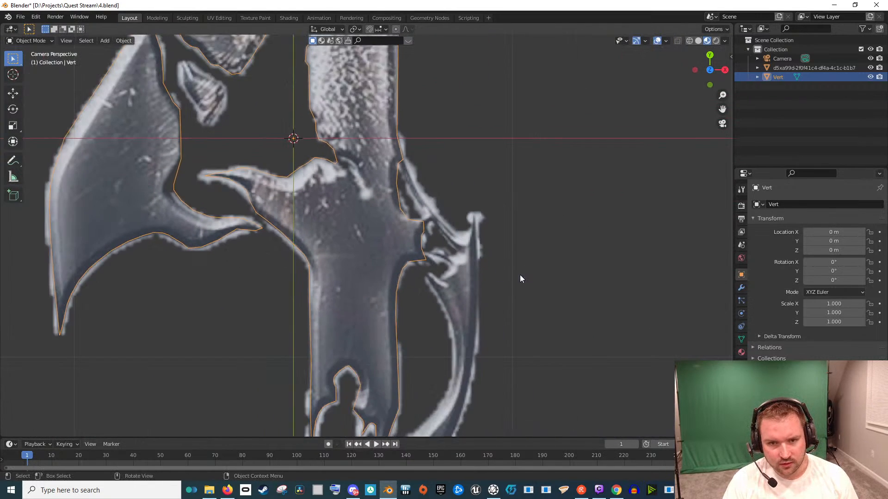
pyautogui.moveTo(287, 114); pyautogui.dragTo(421, 324)
pyautogui.scroll(6, 421, 323)
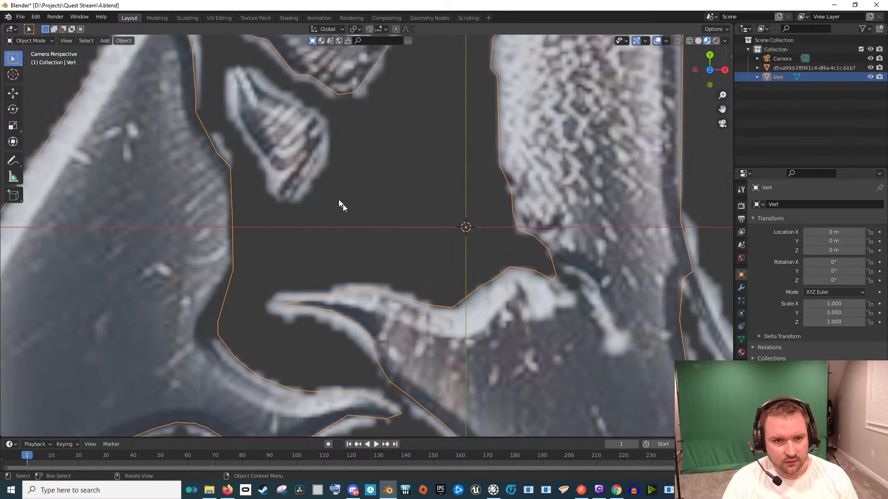
pyautogui.moveTo(313, 158); pyautogui.dragTo(441, 279)
pyautogui.scroll(-5, 439, 276)
pyautogui.scroll(-2, 423, 220)
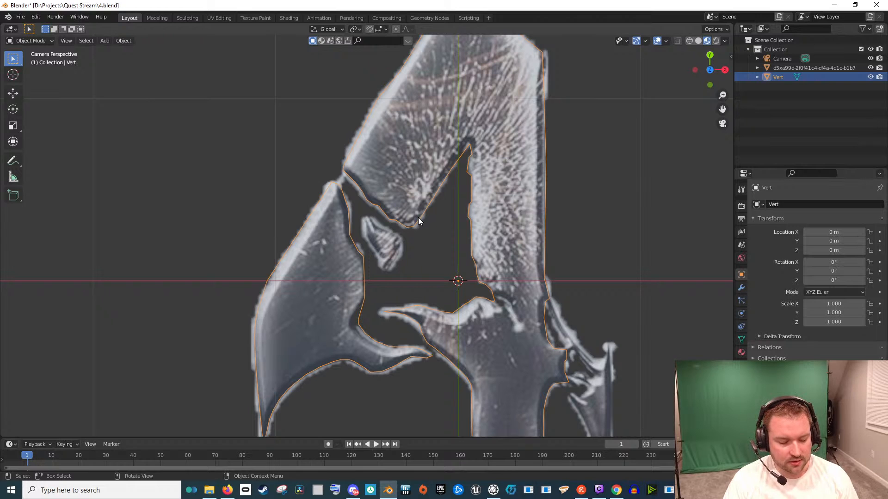
# Enter Edit Mode on the Vert outline and locate the Single Vert options among the meshes that can be added
pyautogui.press('Tab')
pyautogui.scroll(5, 412, 225)
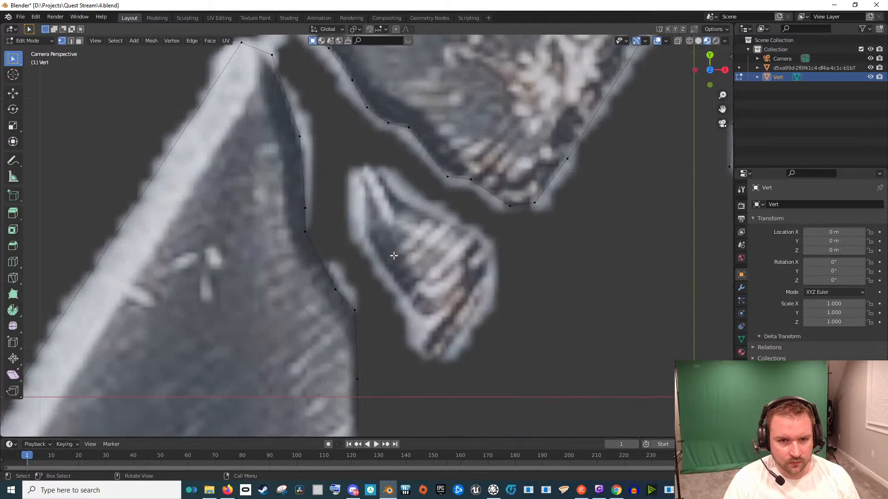
pyautogui.hotkey('shift', 'a')
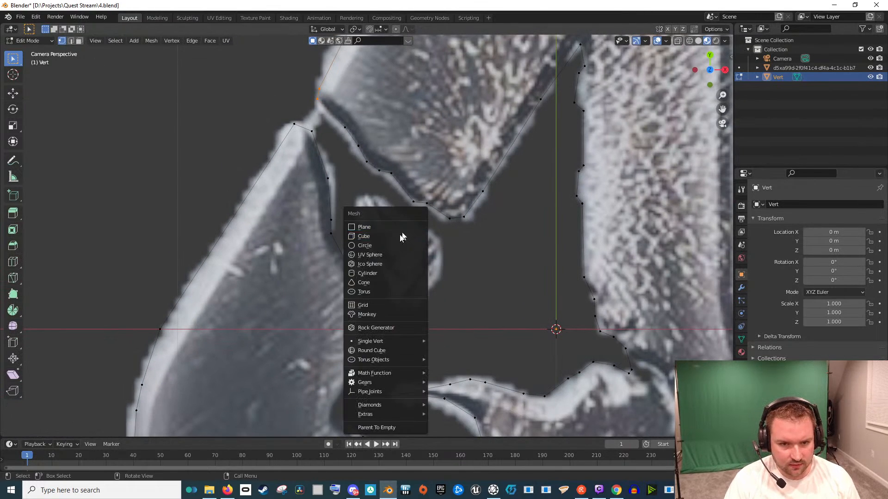
pyautogui.moveTo(403, 343)
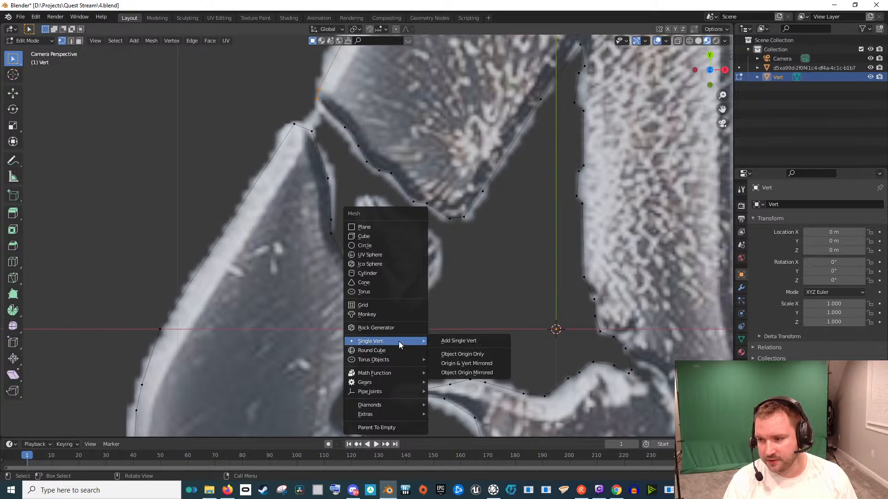
pyautogui.press('Escape')
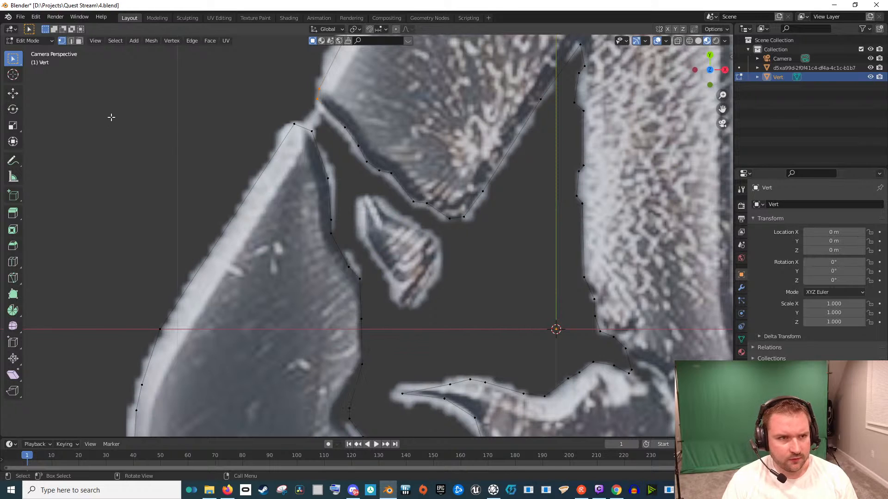
# Search the add-ons preferences for "mesh" to check the Add Mesh: Extra Objects add-on, and close the preferences
pyautogui.click(36, 16)
pyautogui.click(65, 148)
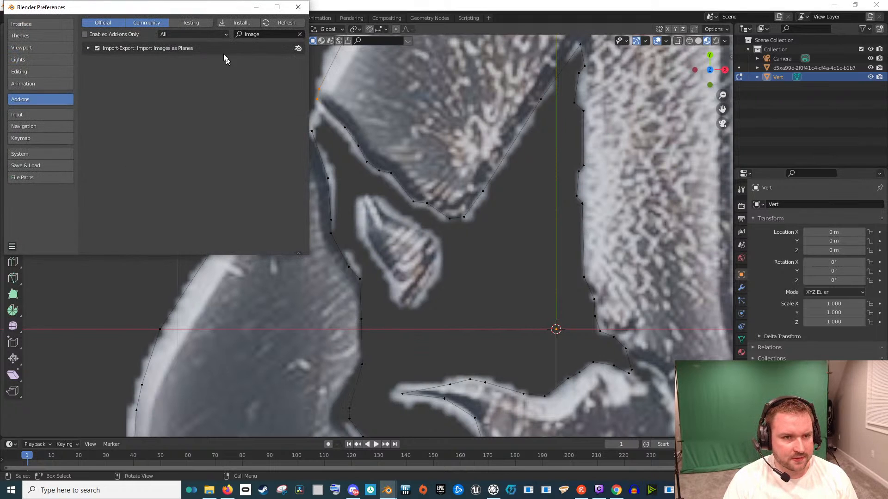
pyautogui.click(299, 35)
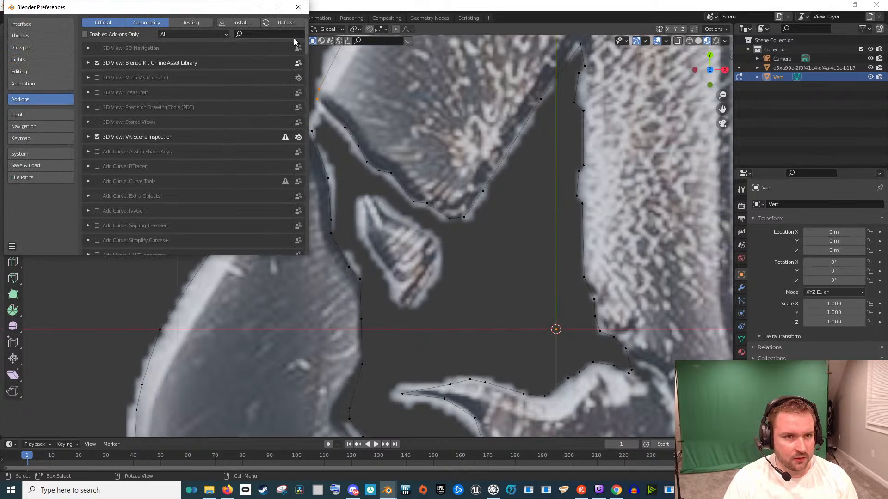
pyautogui.write('mesh')
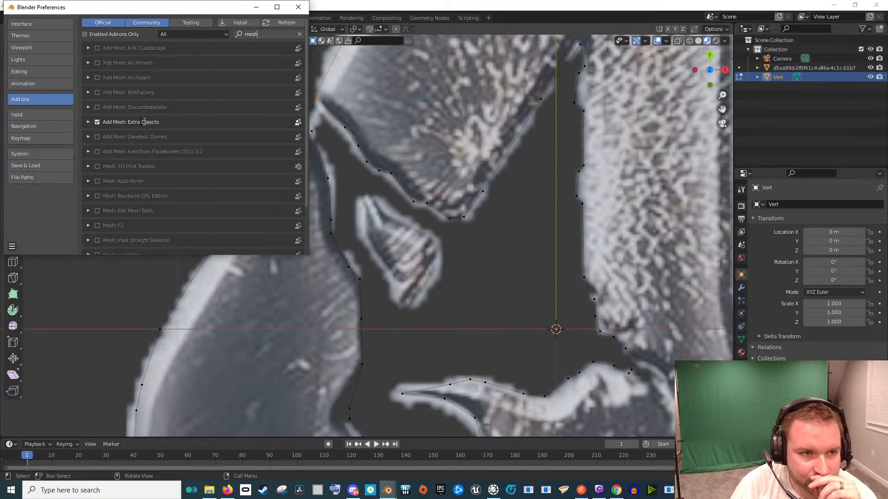
pyautogui.click(296, 8)
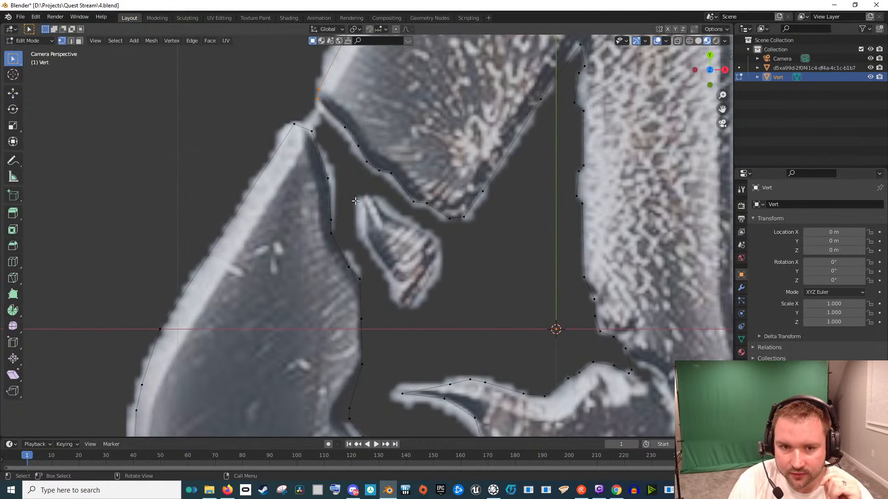
# Add a single vert to the mesh and move it to the upper tip of the small untraced fragment
pyautogui.hotkey('shift', 'a')
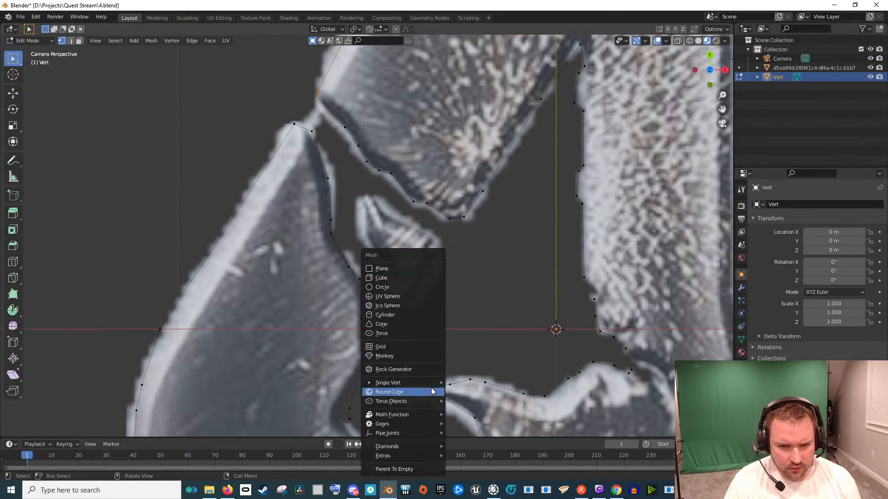
pyautogui.moveTo(430, 381)
pyautogui.click(467, 383)
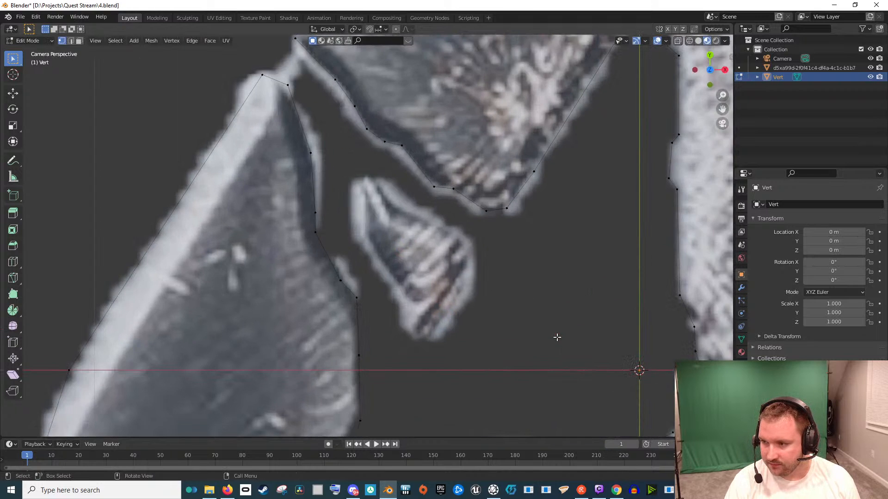
pyautogui.press('g')
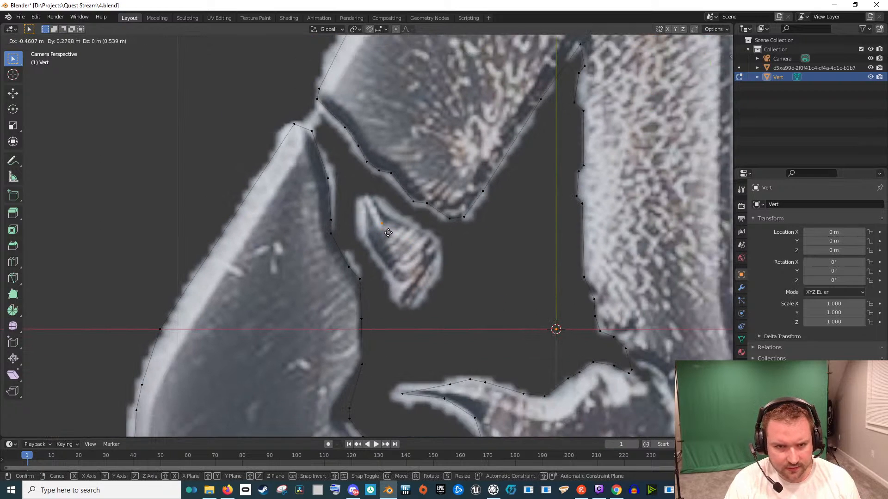
pyautogui.click(375, 204)
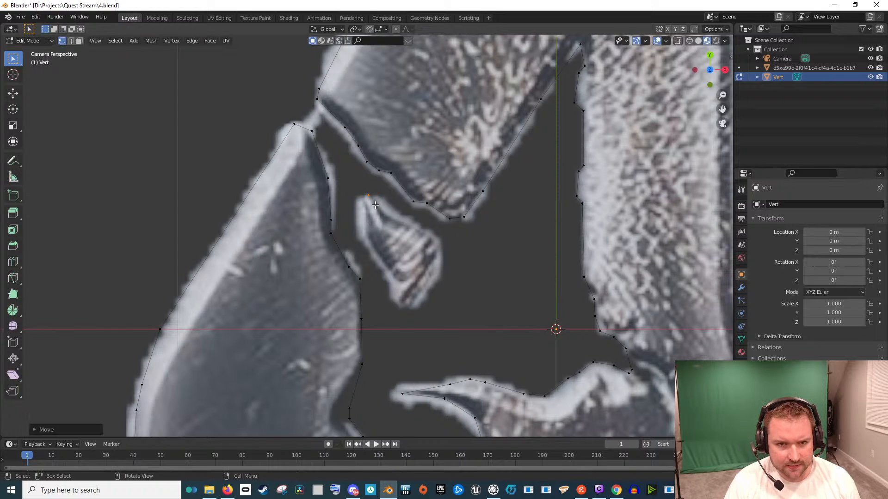
pyautogui.scroll(6, 373, 250)
pyautogui.moveTo(372, 250); pyautogui.dragTo(358, 259)
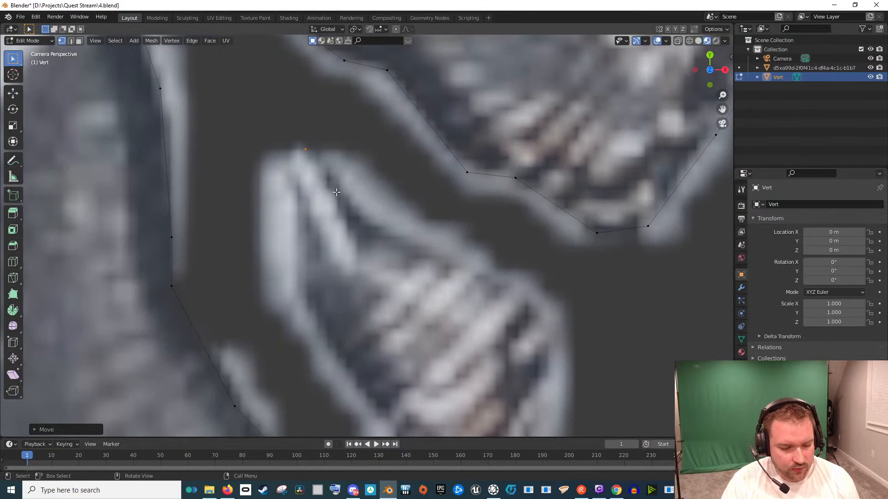
# Extrude three vertices from the tip along the small fragment's upper edge, following the reference image
pyautogui.press('e')
pyautogui.click(393, 254)
pyautogui.press('e')
pyautogui.click(481, 303)
pyautogui.press('e')
pyautogui.click(620, 356)
pyautogui.moveTo(620, 357); pyautogui.dragTo(469, 224)
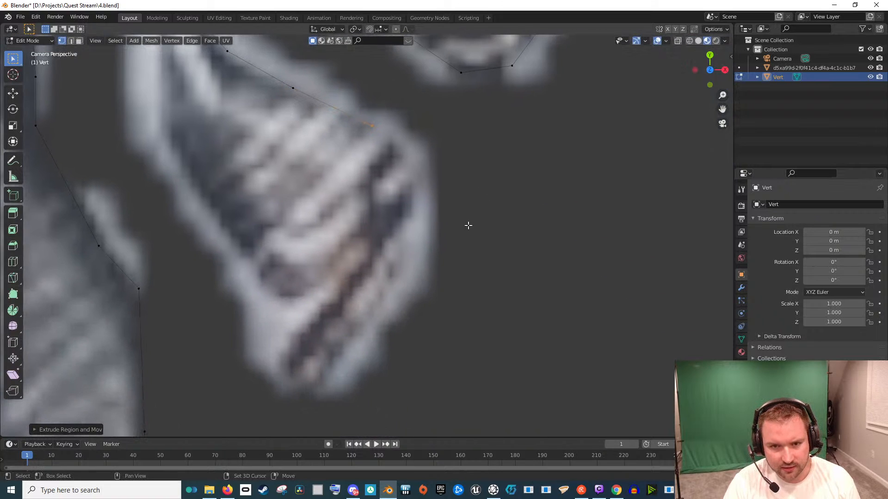
# Extrude three more vertices around the fragment's right corner and down its right side
pyautogui.press('e')
pyautogui.click(523, 249)
pyautogui.press('e')
pyautogui.click(526, 409)
pyautogui.press('e')
pyautogui.click(484, 43)
# Extrude three vertices around the fragment's bottom end and up to the start of its left edge
pyautogui.press('e')
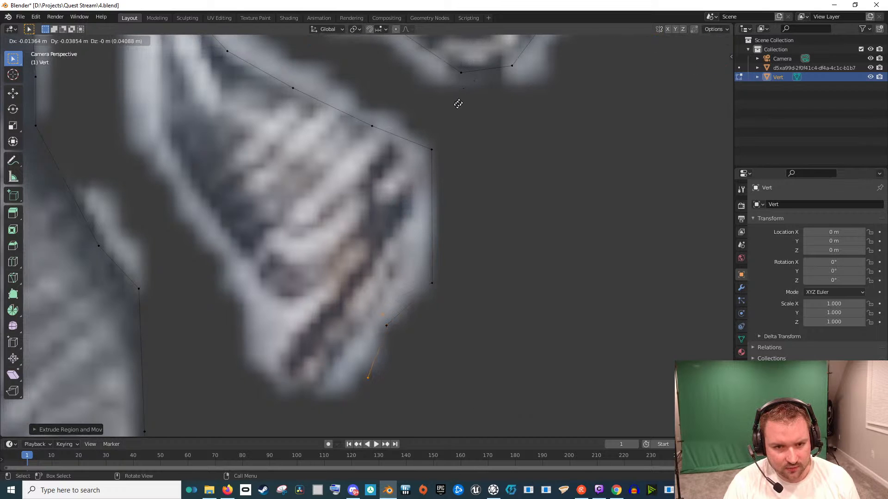
pyautogui.click(411, 117)
pyautogui.press('e')
pyautogui.click(347, 100)
pyautogui.press('e')
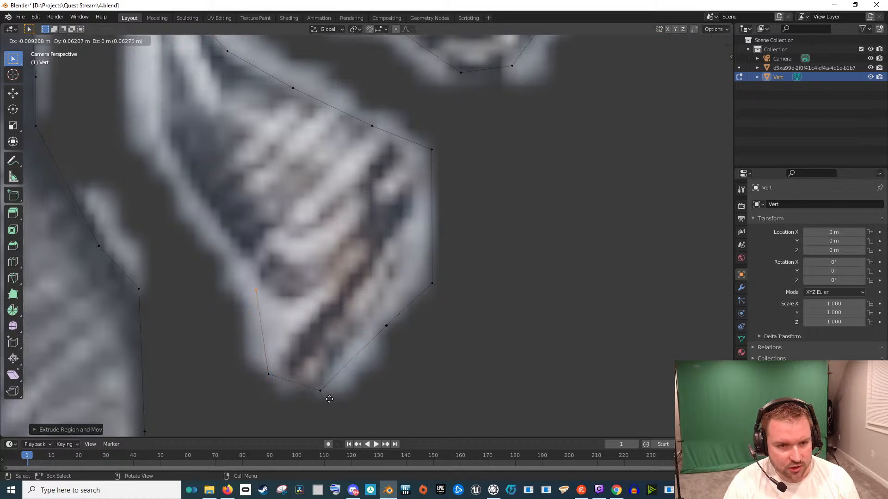
pyautogui.click(330, 398)
# Extrude three vertices up the fragment's left edge, ending just beside the starting vertex at the tip
pyautogui.moveTo(273, 266); pyautogui.dragTo(384, 337)
pyautogui.press('e')
pyautogui.click(329, 248)
pyautogui.press('e')
pyautogui.click(222, 112)
pyautogui.moveTo(299, 125); pyautogui.dragTo(410, 234)
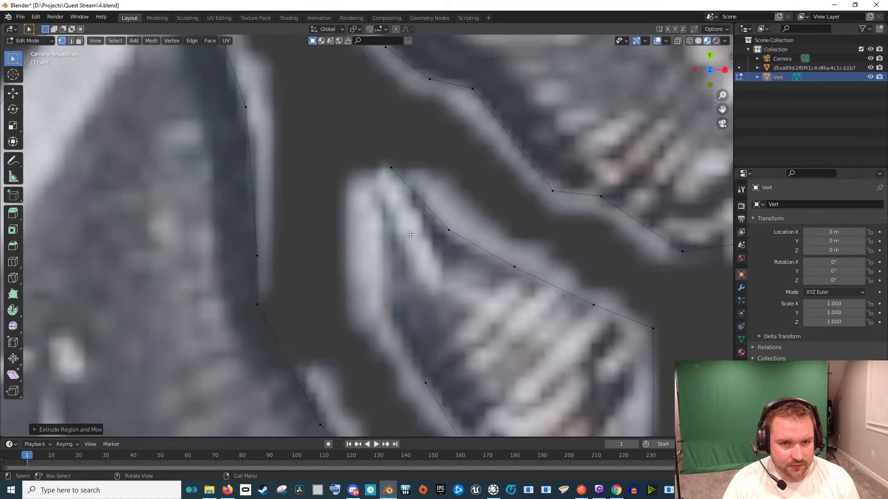
pyautogui.press('e')
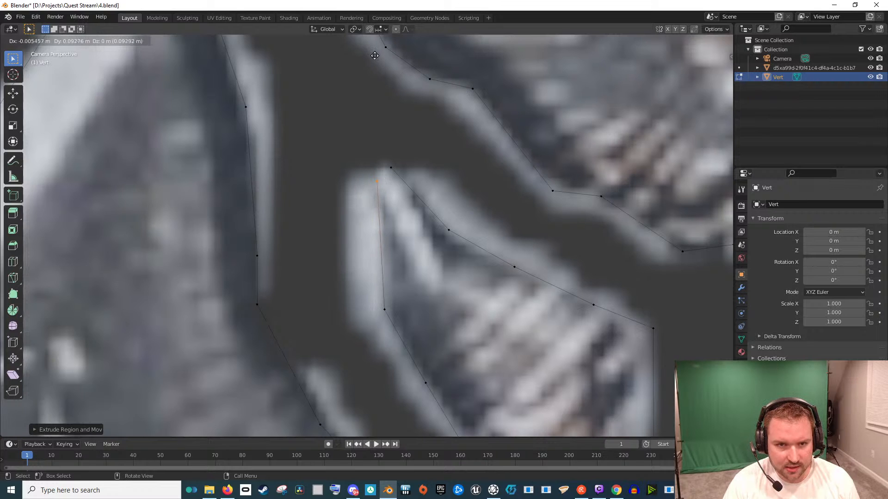
pyautogui.click(375, 49)
# Select the first and last vertices at the fragment's tip and join them with an edge to close the outline
pyautogui.press('Tab')
pyautogui.press('Tab')
pyautogui.moveTo(353, 149); pyautogui.dragTo(423, 198)
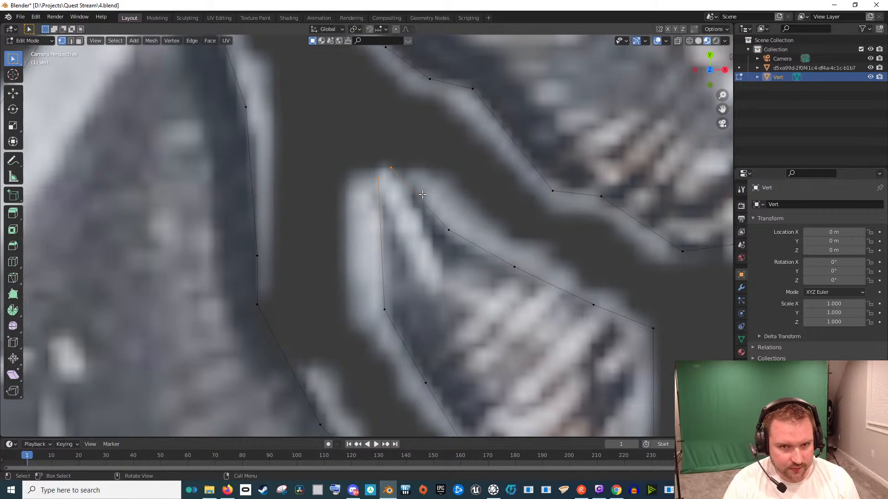
pyautogui.scroll(-3, 421, 196)
pyautogui.scroll(4, 419, 198)
pyautogui.press('f')
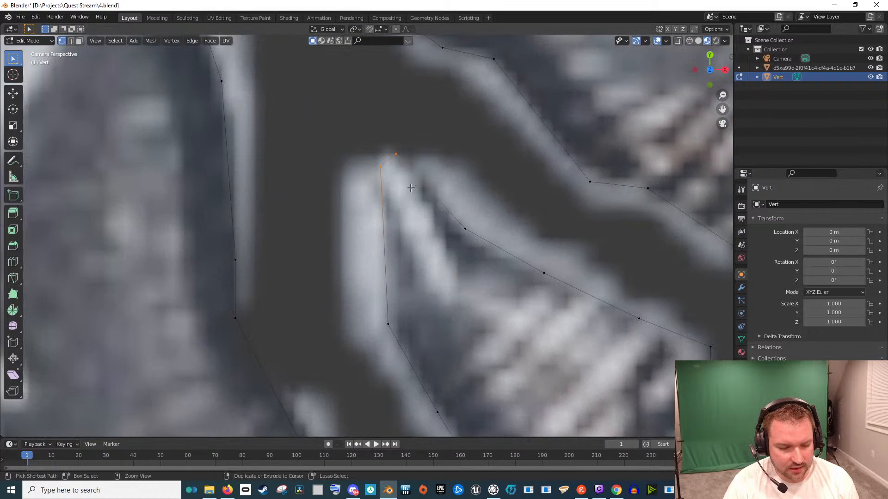
pyautogui.moveTo(344, 135); pyautogui.dragTo(419, 191)
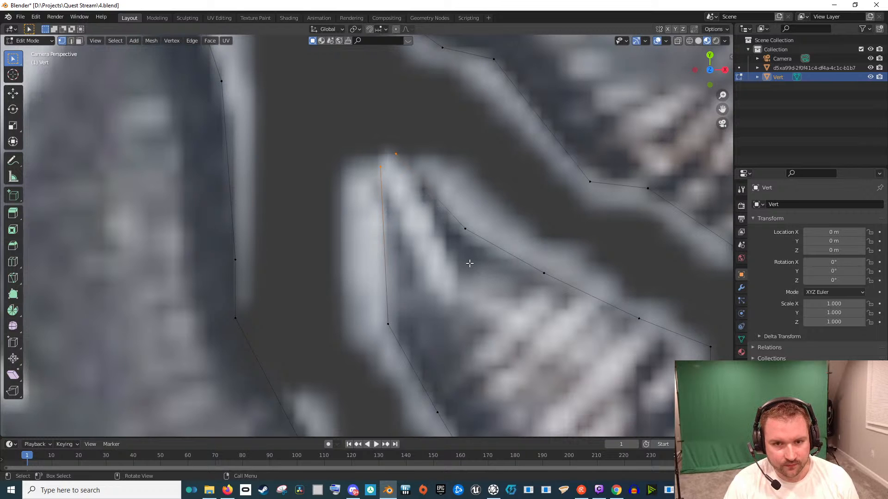
# Try filling a face between the two long edges at the fragment's tip in edge select mode, and undo the fill
pyautogui.scroll(-3, 468, 262)
pyautogui.press('2')
pyautogui.click(412, 222)
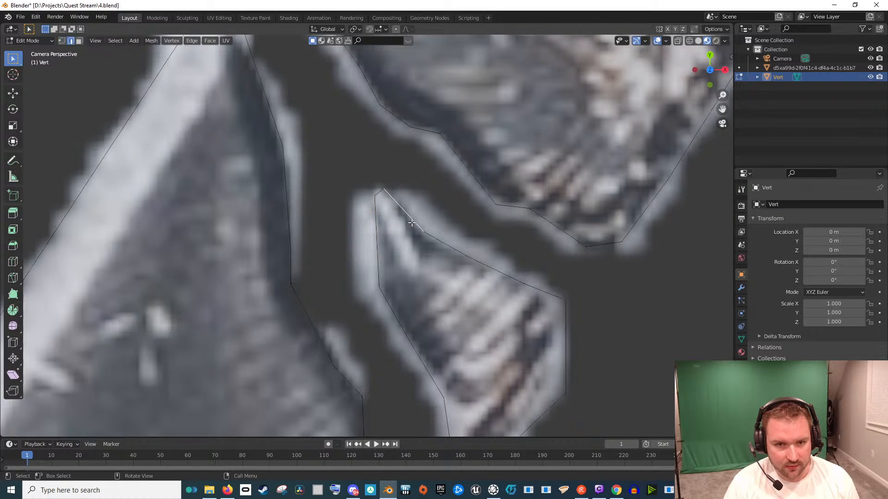
pyautogui.keyDown('shift'); pyautogui.click(391, 239); pyautogui.keyUp('shift')
pyautogui.press('f')
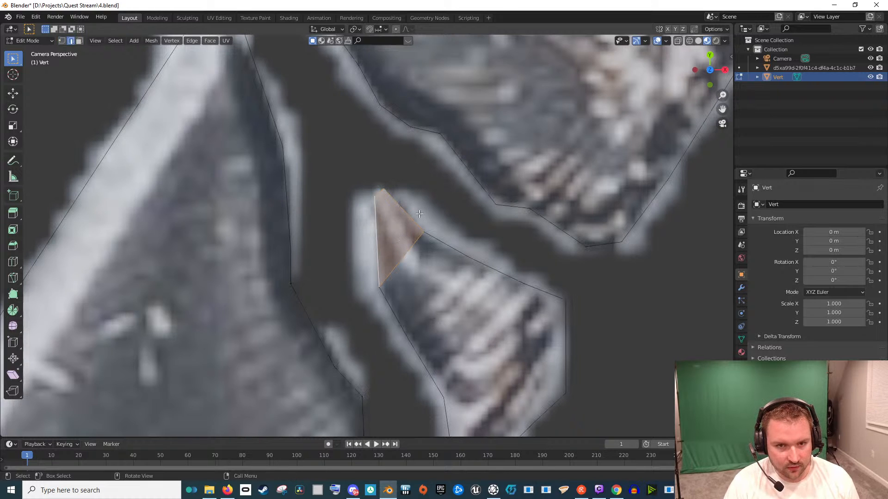
pyautogui.scroll(4, 444, 213)
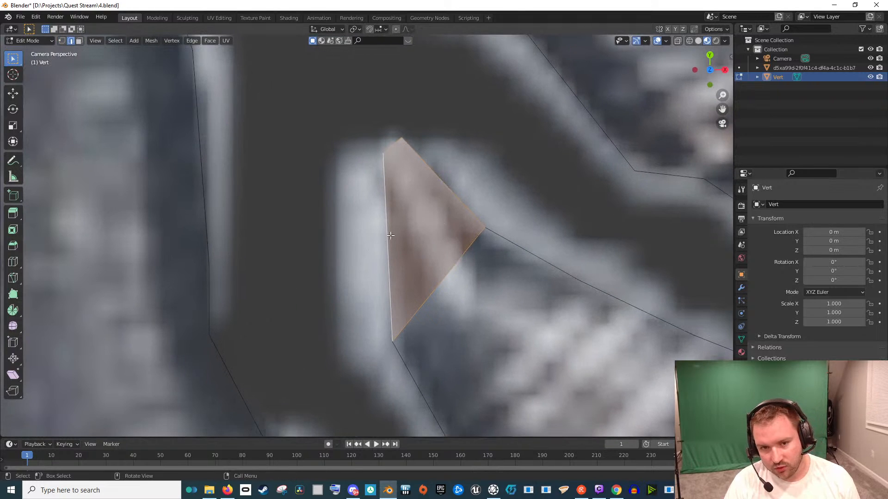
pyautogui.scroll(-4, 436, 274)
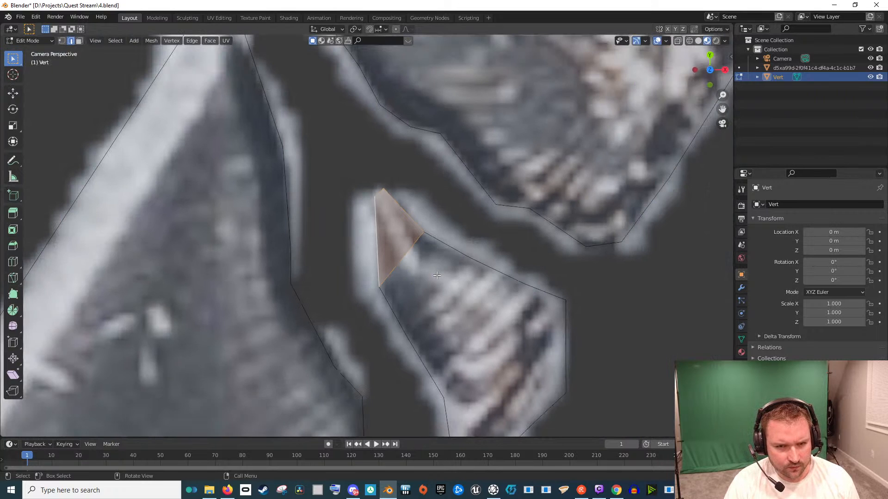
pyautogui.press('ctrl')
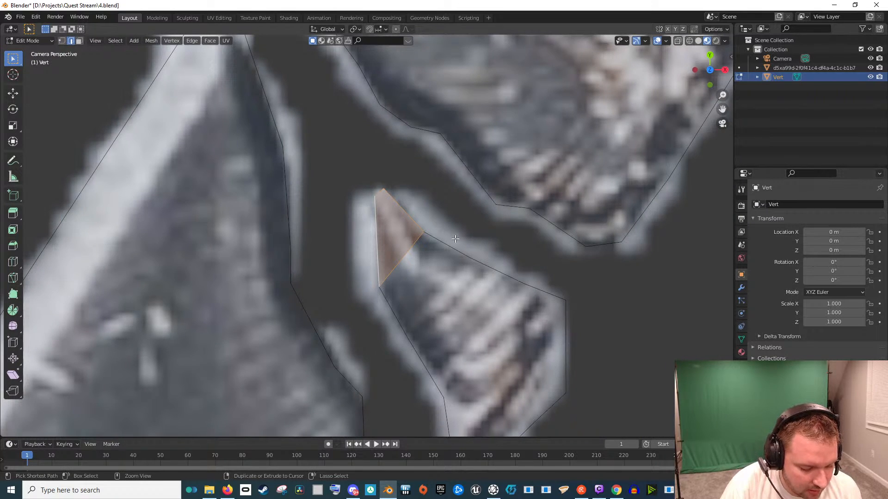
pyautogui.hotkey('ctrl', 'z')
# Examine the closed fragment outline within the whole logo and the still untraced thin claw on the right side
pyautogui.scroll(-5, 454, 240)
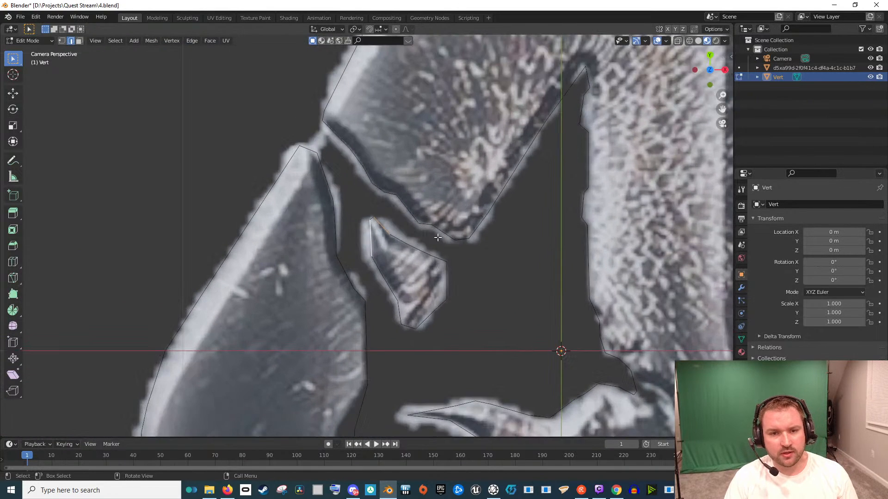
pyautogui.scroll(-3, 430, 238)
pyautogui.moveTo(473, 259); pyautogui.dragTo(251, 37)
pyautogui.scroll(4, 458, 201)
pyautogui.scroll(2, 458, 202)
pyautogui.moveTo(478, 72); pyautogui.dragTo(350, 309)
pyautogui.scroll(-8, 341, 214)
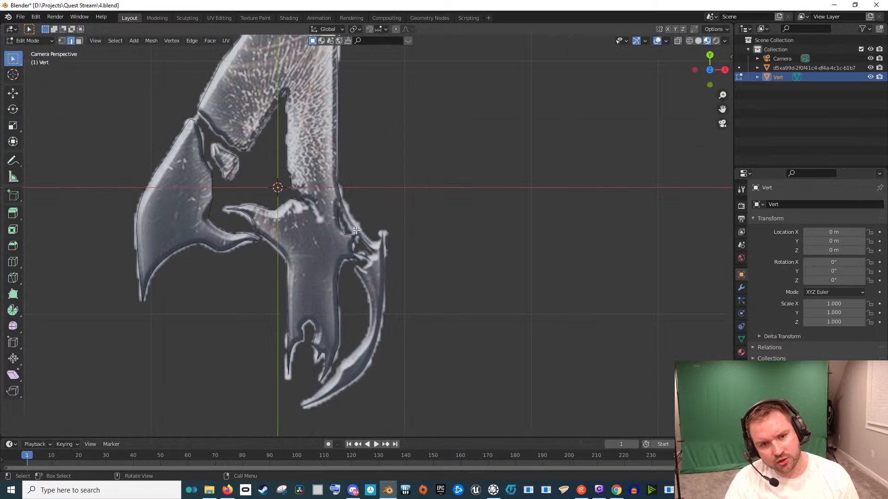
pyautogui.scroll(8, 356, 225)
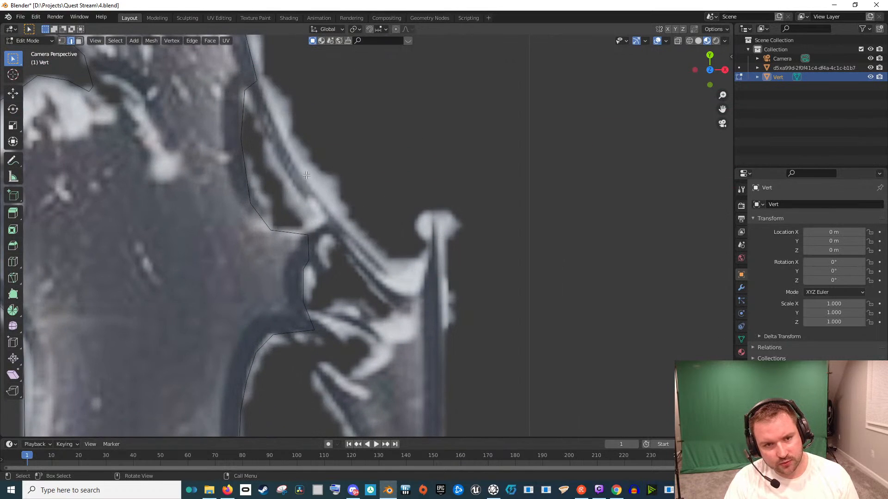
# Add a single vert for the thin claw's outline and try moving it toward the claw
pyautogui.scroll(4, 384, 270)
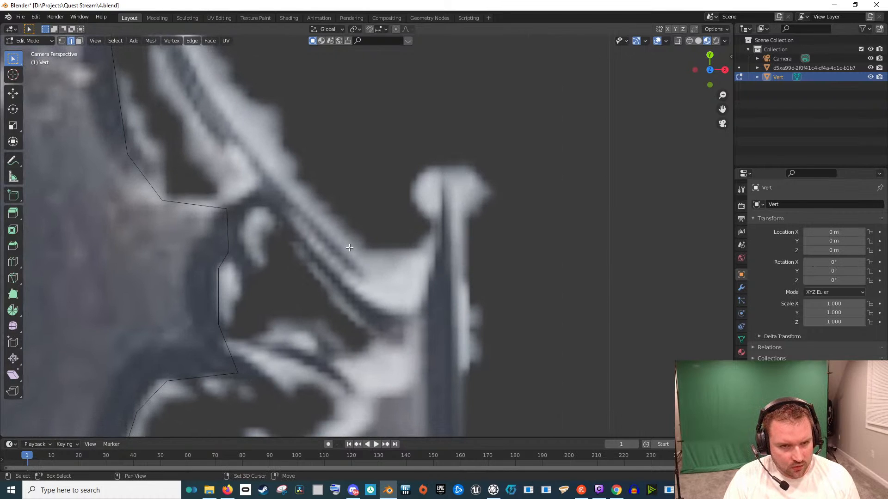
pyautogui.hotkey('shift', 'a')
pyautogui.moveTo(350, 248)
pyautogui.click(391, 254)
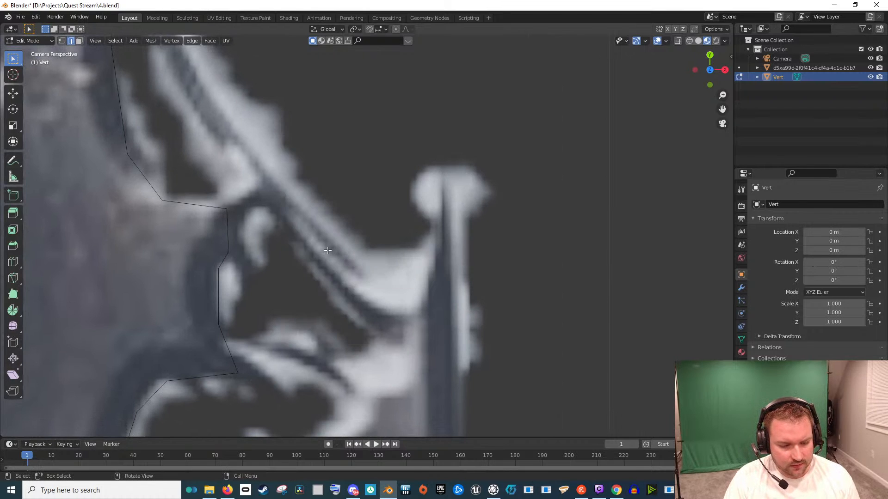
pyautogui.scroll(-6, 302, 254)
pyautogui.press('g')
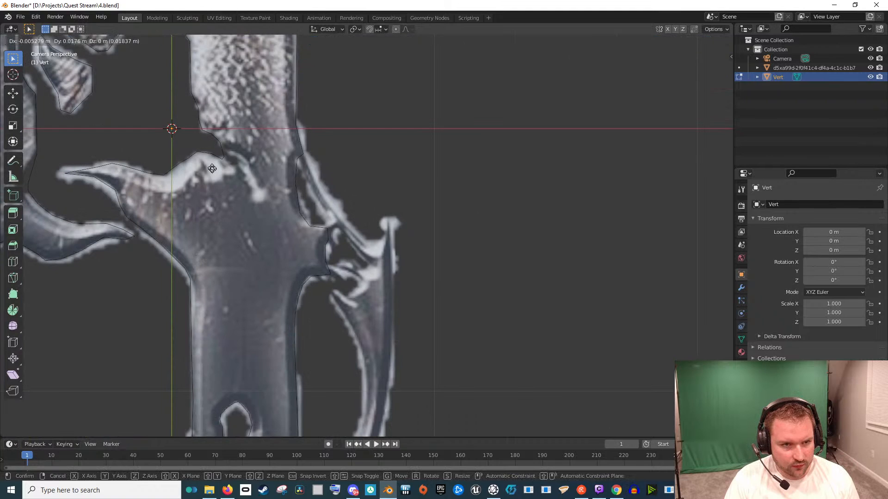
pyautogui.rightClick(457, 307)
# Try again to move the newly added vert onto the thin claw
pyautogui.scroll(-4, 346, 239)
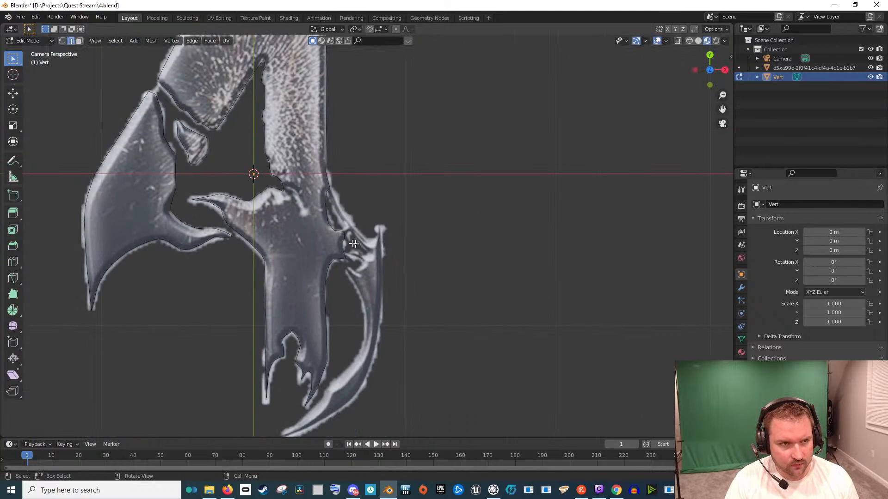
pyautogui.press('g')
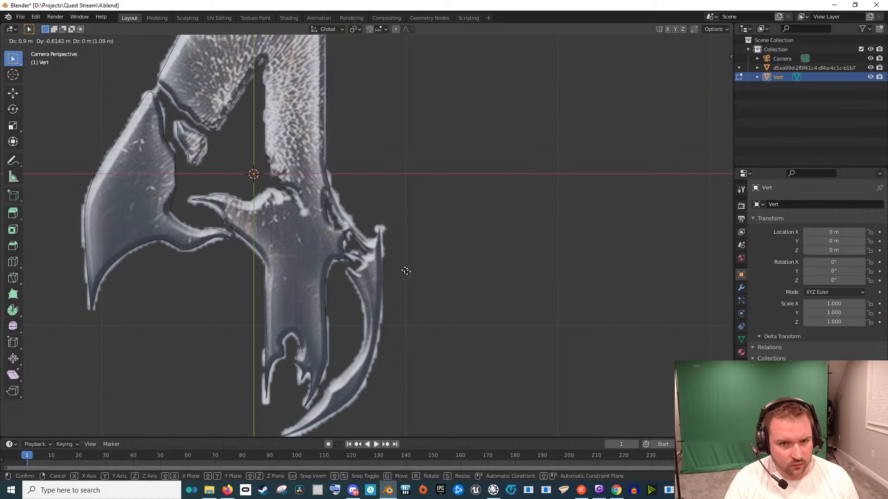
pyautogui.rightClick(440, 288)
pyautogui.scroll(-3, 388, 253)
pyautogui.press('ctrl')
pyautogui.scroll(6, 389, 253)
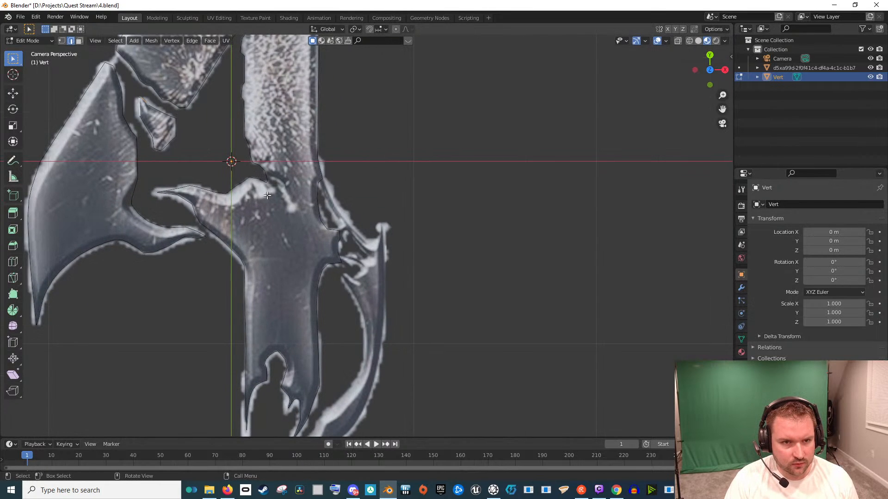
pyautogui.scroll(2, 388, 254)
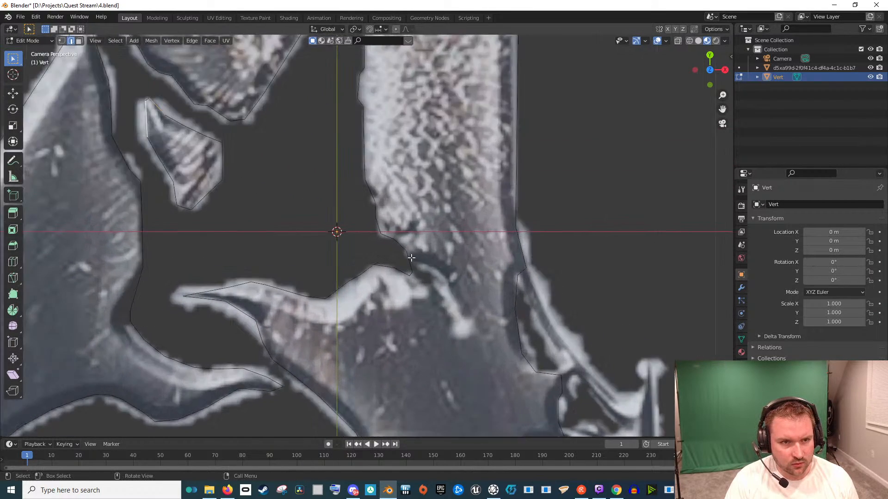
# Add another single vert and try to place it on the knob at the thin claw's upper end
pyautogui.moveTo(519, 303); pyautogui.dragTo(322, 200)
pyautogui.hotkey('shift', 'a')
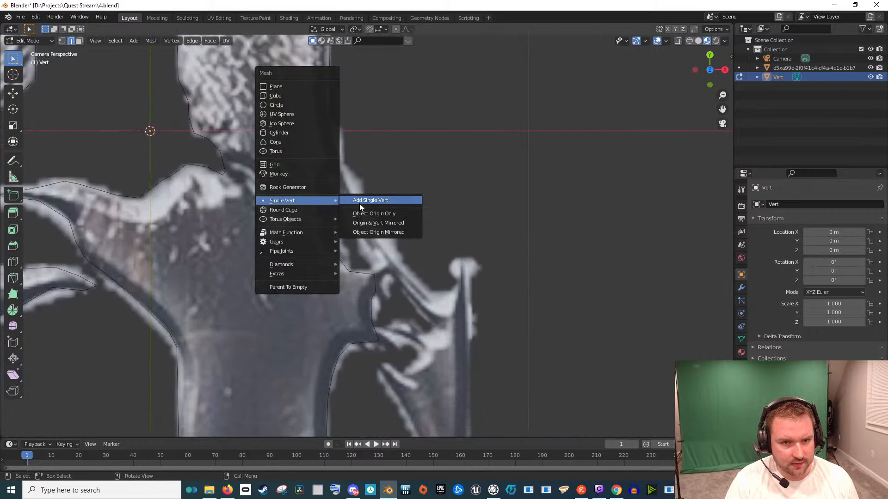
pyautogui.press('g')
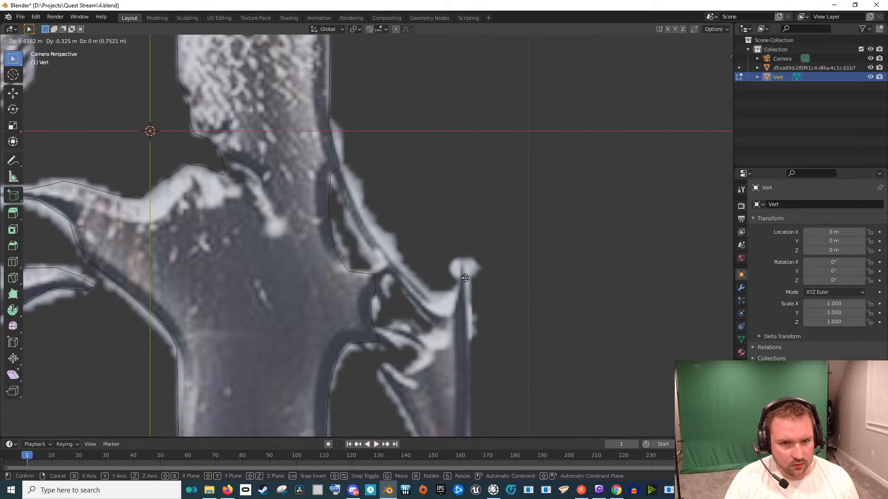
pyautogui.rightClick(345, 228)
pyautogui.scroll(-5, 346, 228)
pyautogui.scroll(-3, 346, 228)
pyautogui.scroll(8, 443, 273)
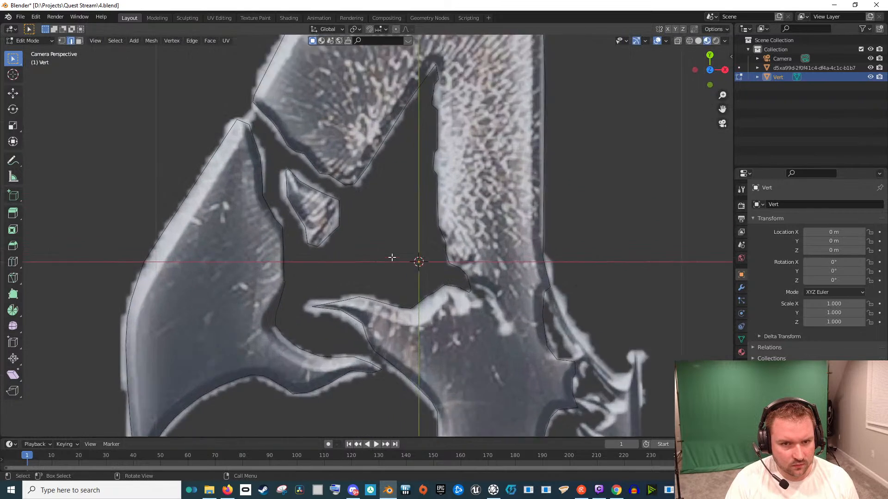
# Place the 3D cursor in the logo's central gap, add one more single vert and try moving it
pyautogui.press('Tab')
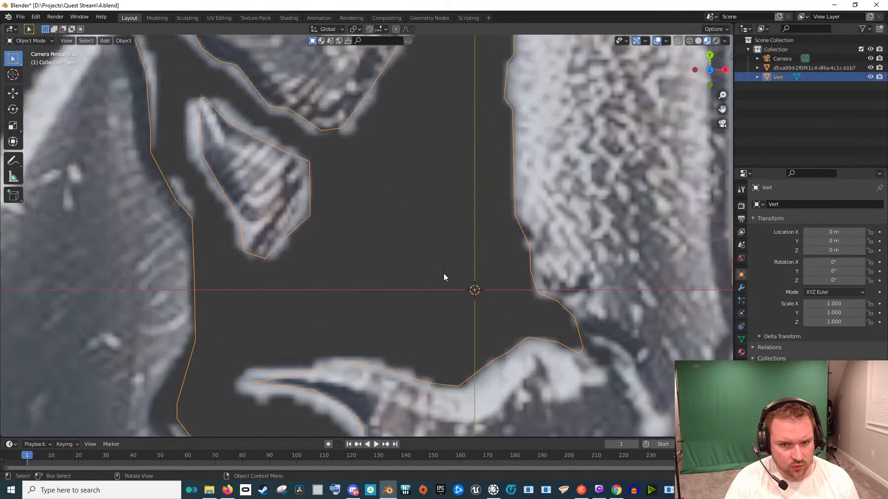
pyautogui.scroll(-8, 443, 276)
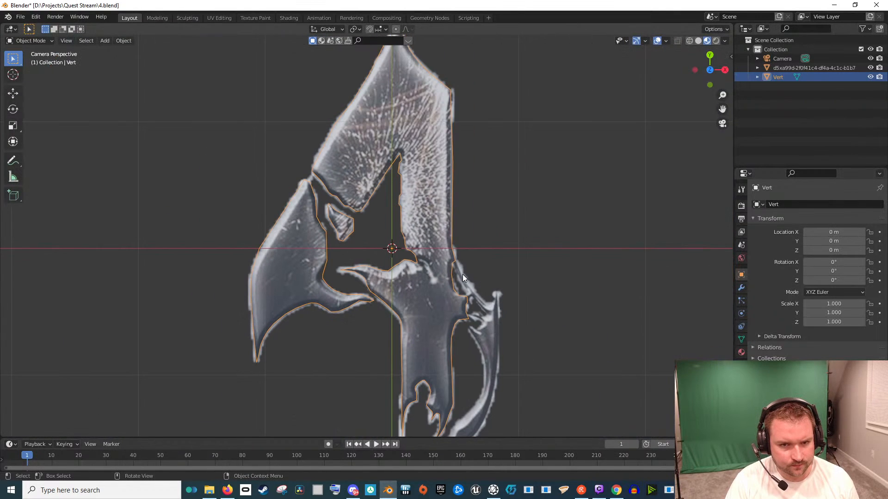
pyautogui.press('Tab')
pyautogui.scroll(5, 418, 258)
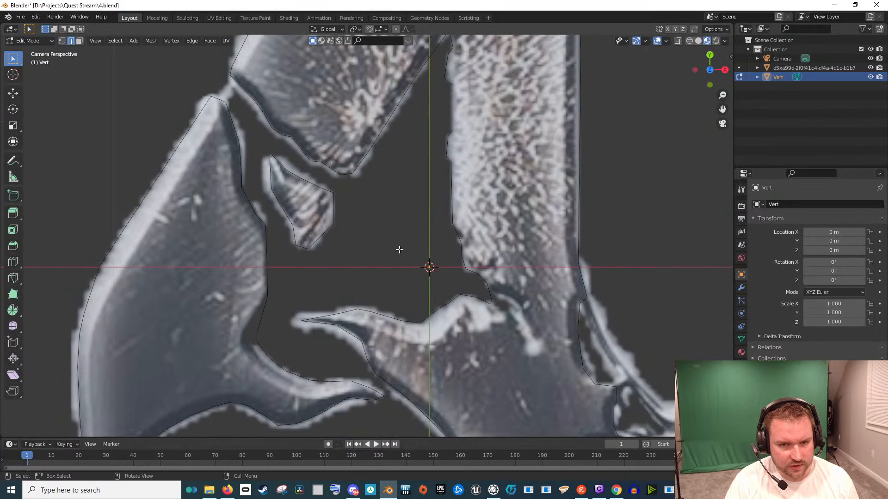
pyautogui.moveTo(421, 260); pyautogui.dragTo(437, 276)
pyautogui.rightClick(406, 284)
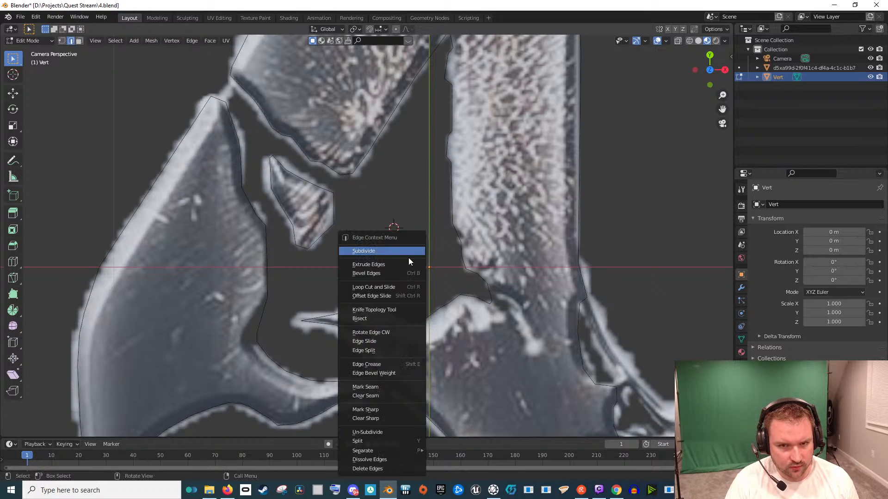
pyautogui.hotkey('shift', 'a')
pyautogui.moveTo(415, 240)
pyautogui.click(445, 241)
pyautogui.press('g')
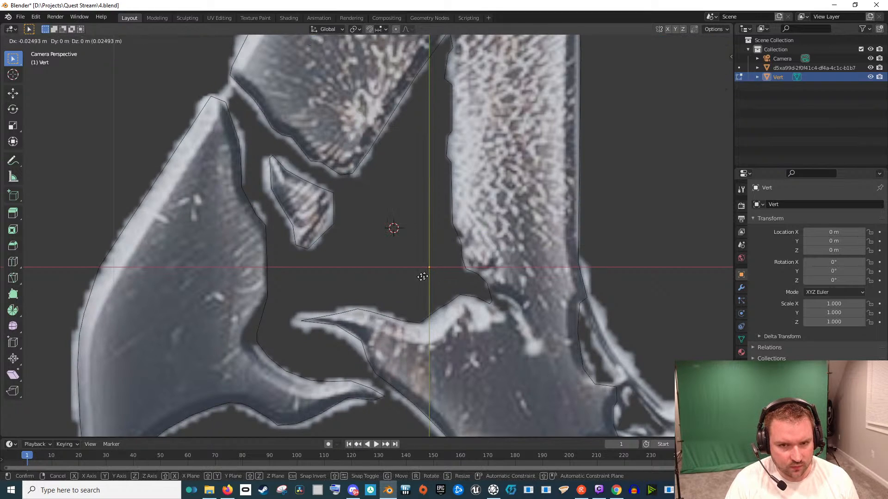
pyautogui.click(410, 283)
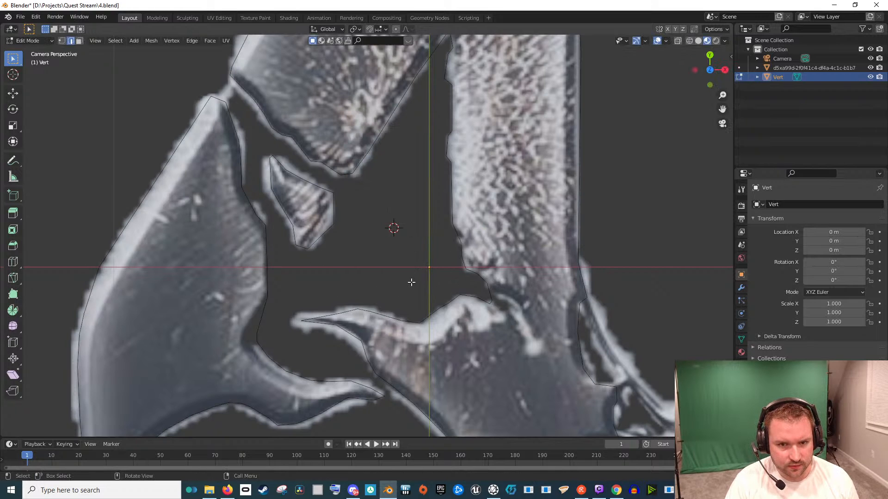
# Add a single vert as a separate object from Object Mode and try deleting its vertex
pyautogui.press('Home')
pyautogui.scroll(2, 427, 293)
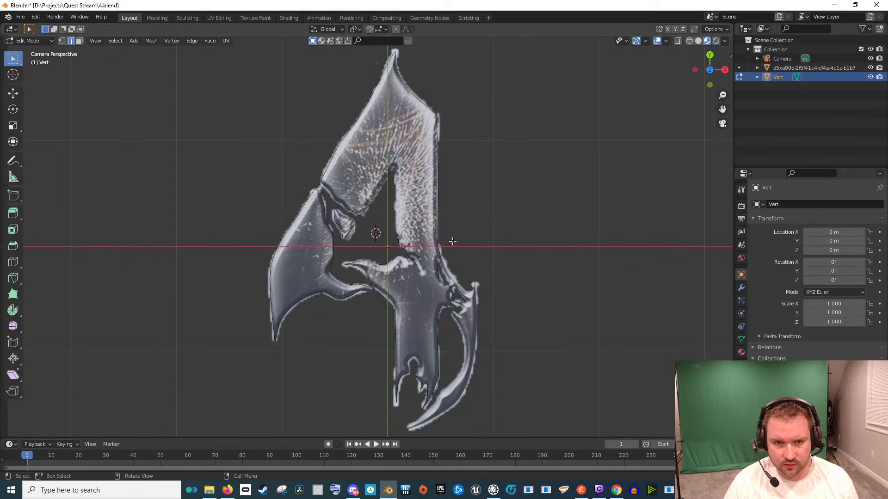
pyautogui.press('Tab')
pyautogui.hotkey('shift', 'a')
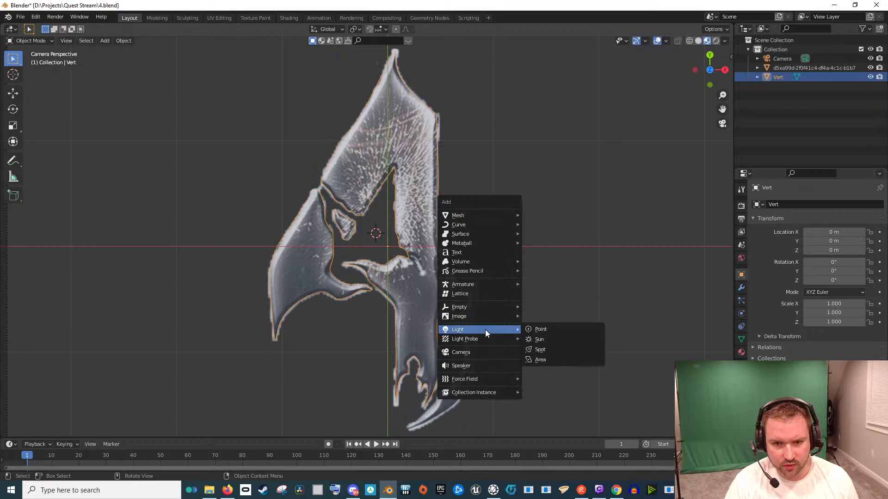
pyautogui.moveTo(485, 212)
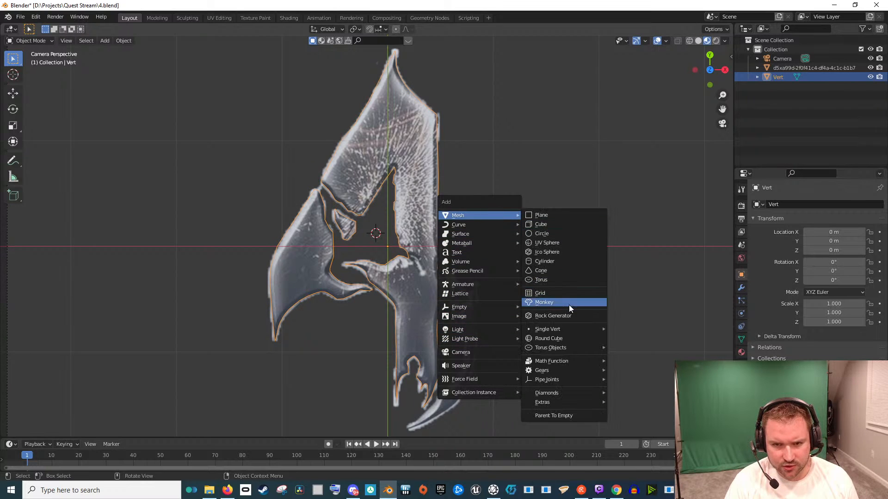
pyautogui.moveTo(567, 328)
pyautogui.click(617, 329)
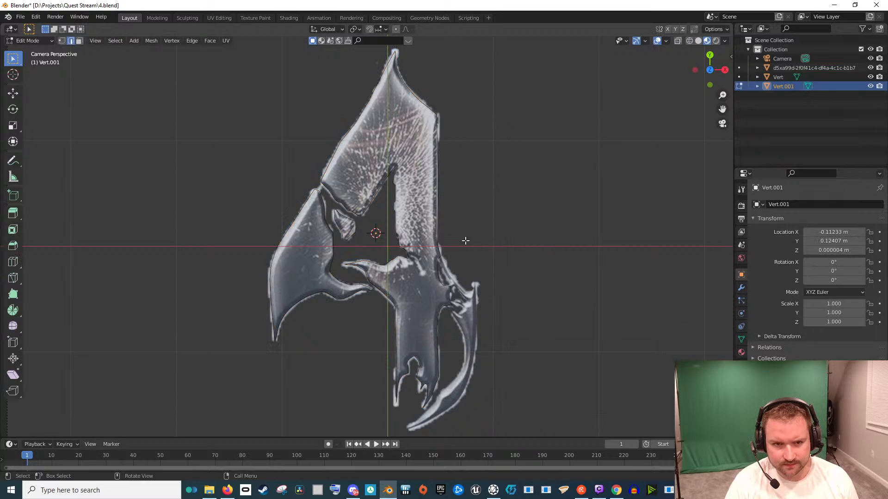
pyautogui.press('x')
pyautogui.click(473, 159)
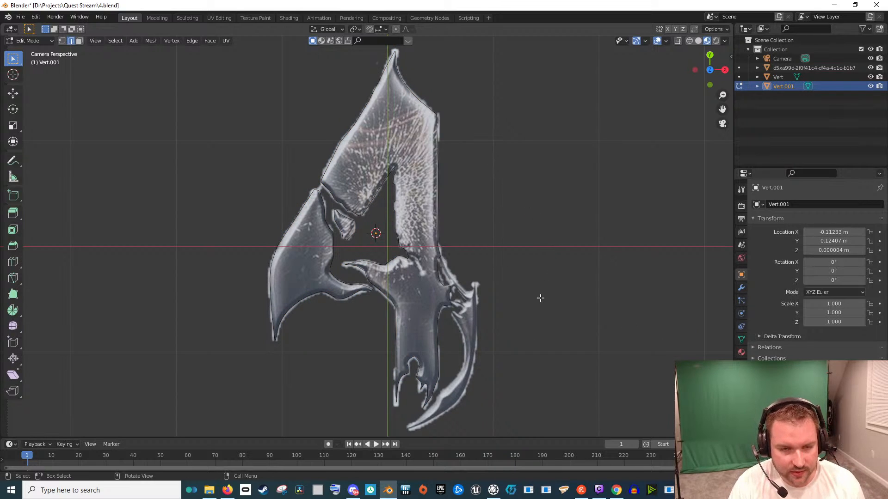
# Return the traced outline object to Edit Mode with vertex selection and select the small fragment's upper right corner vertex
pyautogui.press('Tab')
pyautogui.scroll(3, 387, 216)
pyautogui.click(348, 212)
pyautogui.press('Tab')
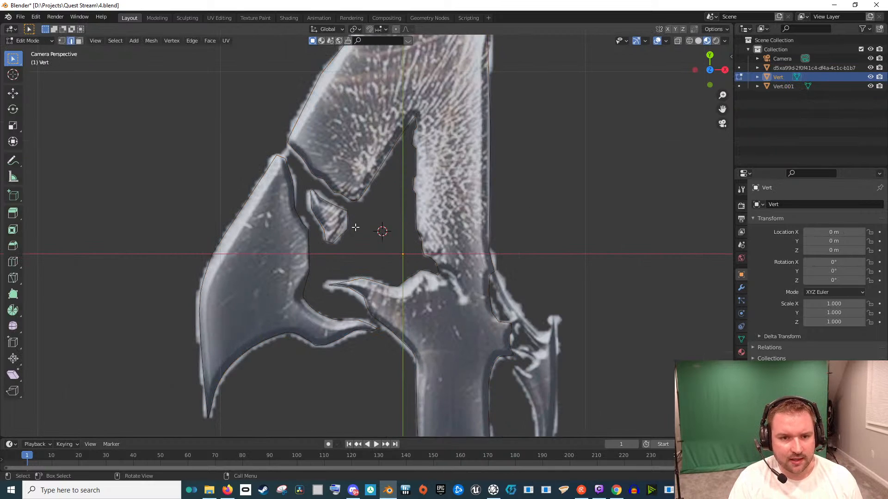
pyautogui.scroll(5, 350, 241)
pyautogui.scroll(4, 296, 193)
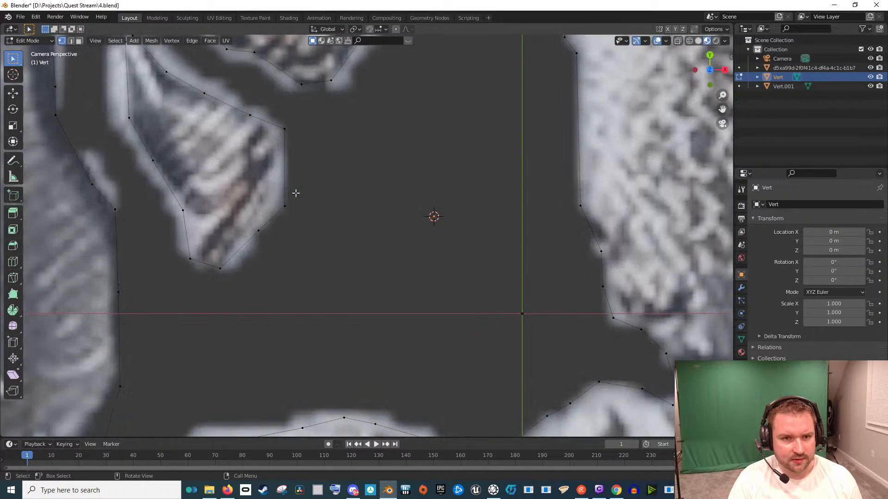
pyautogui.click(326, 165)
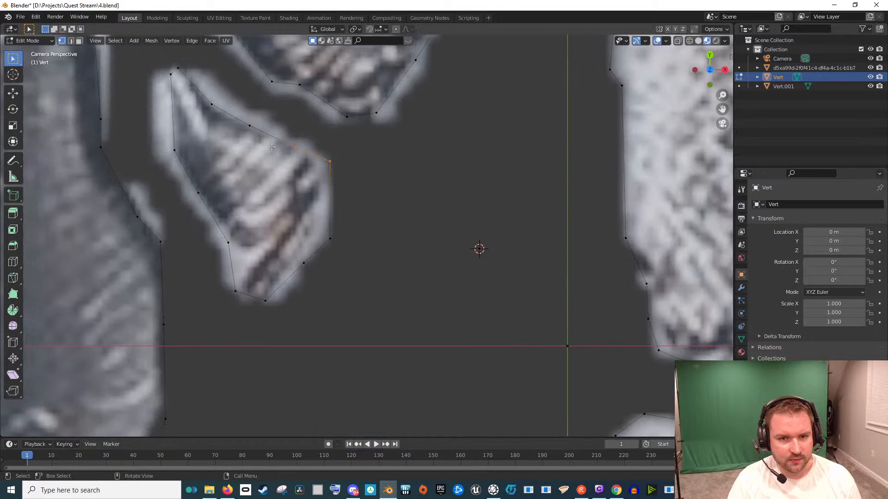
# Box-select the loose vert at the object's origin, try moving it, and compare the edge and face select modes
pyautogui.moveTo(505, 279); pyautogui.dragTo(590, 362)
pyautogui.press('g')
pyautogui.rightClick(470, 252)
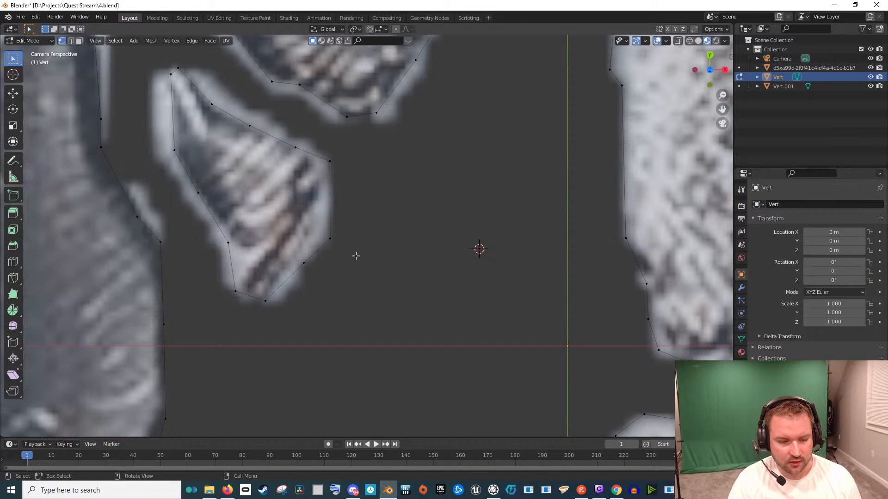
pyautogui.press('2')
pyautogui.scroll(-4, 346, 238)
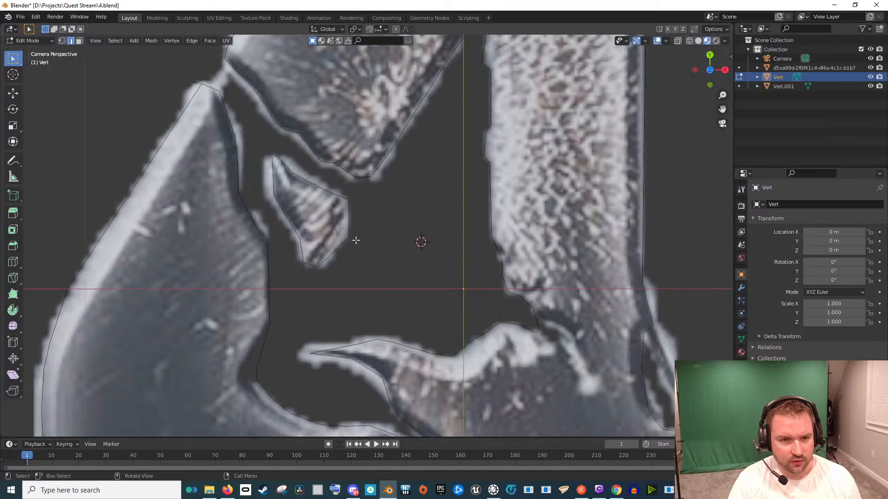
pyautogui.press('3')
pyautogui.scroll(4, 385, 245)
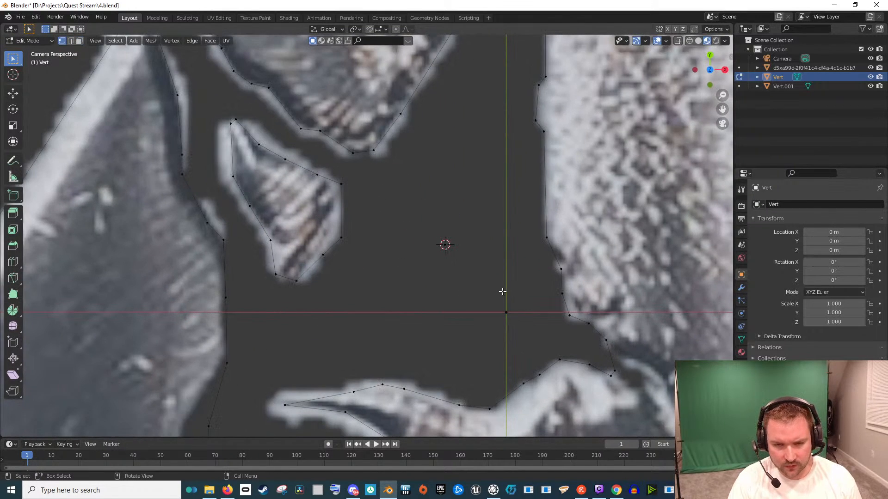
# Move the loose vert from the origin onto the knob at the thin claw's upper end
pyautogui.scroll(-1, 502, 292)
pyautogui.moveTo(502, 291); pyautogui.dragTo(323, 217)
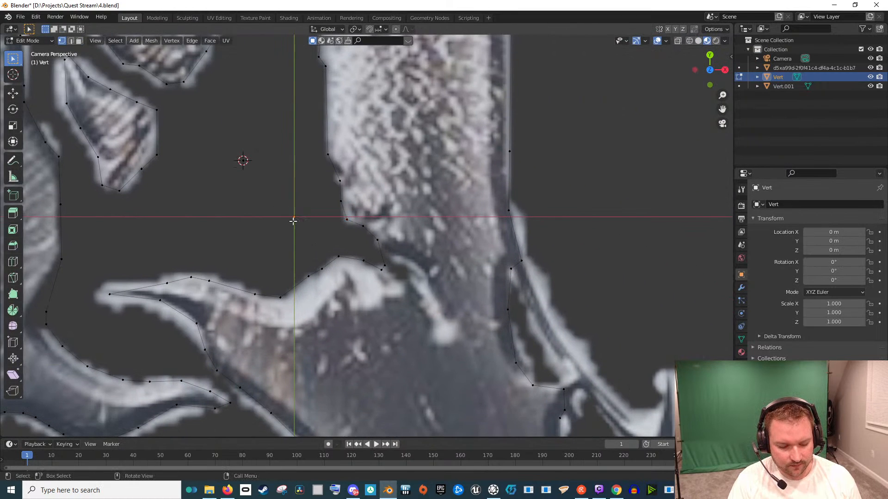
pyautogui.scroll(-3, 302, 231)
pyautogui.press('g')
pyautogui.click(518, 333)
pyautogui.scroll(3, 520, 332)
pyautogui.moveTo(591, 313); pyautogui.dragTo(313, 202)
pyautogui.scroll(3, 313, 202)
pyautogui.moveTo(440, 331); pyautogui.dragTo(326, 234)
pyautogui.press('g')
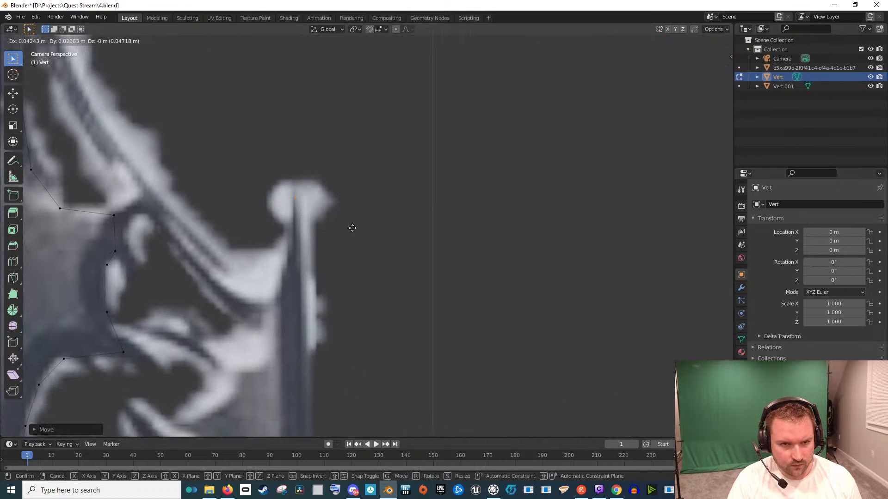
pyautogui.click(357, 226)
# Extrude three vertices from the knob down the thin claw's straight outer edge
pyautogui.scroll(-5, 366, 241)
pyautogui.moveTo(386, 306); pyautogui.dragTo(382, 227)
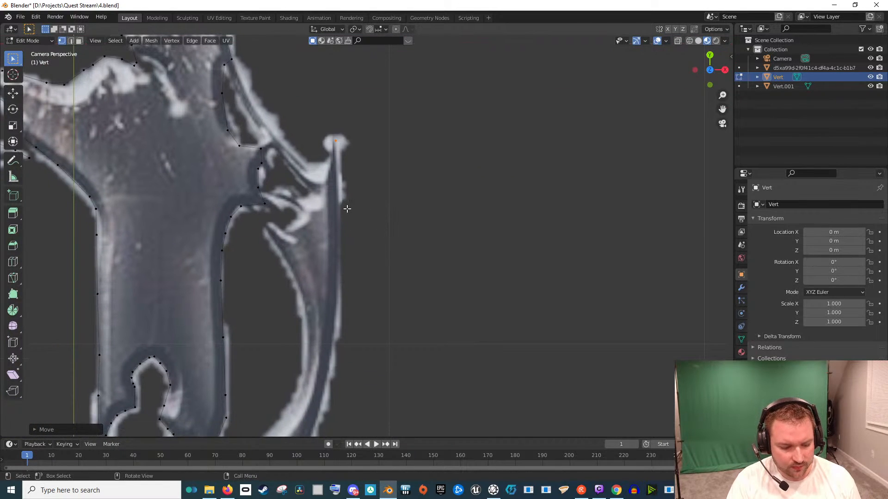
pyautogui.press('e')
pyautogui.click(352, 316)
pyautogui.press('e')
pyautogui.click(351, 370)
pyautogui.press('e')
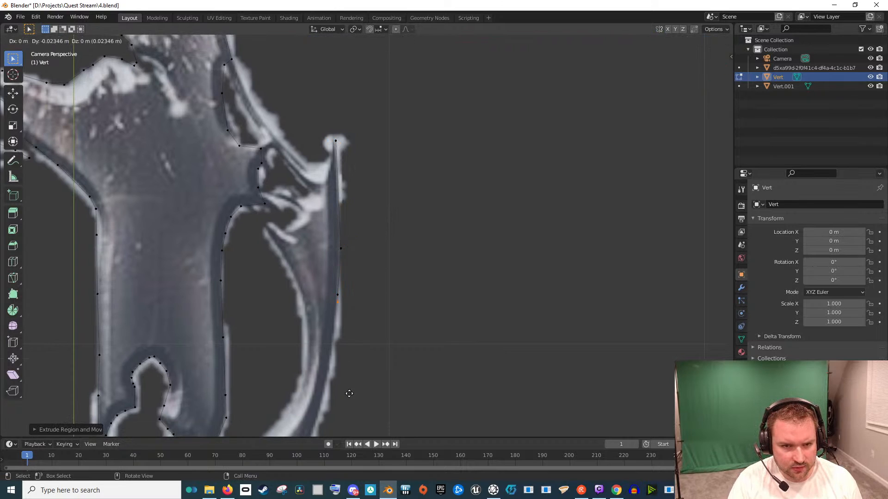
pyautogui.click(347, 431)
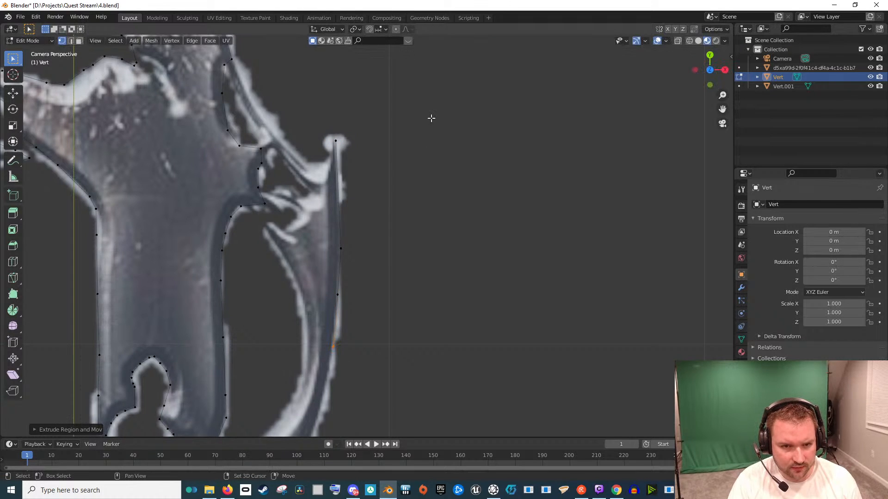
# Extrude three more vertices along the thin claw's outer edge where it begins to curve inward
pyautogui.moveTo(401, 320); pyautogui.dragTo(445, 172)
pyautogui.scroll(2, 418, 247)
pyautogui.press('e')
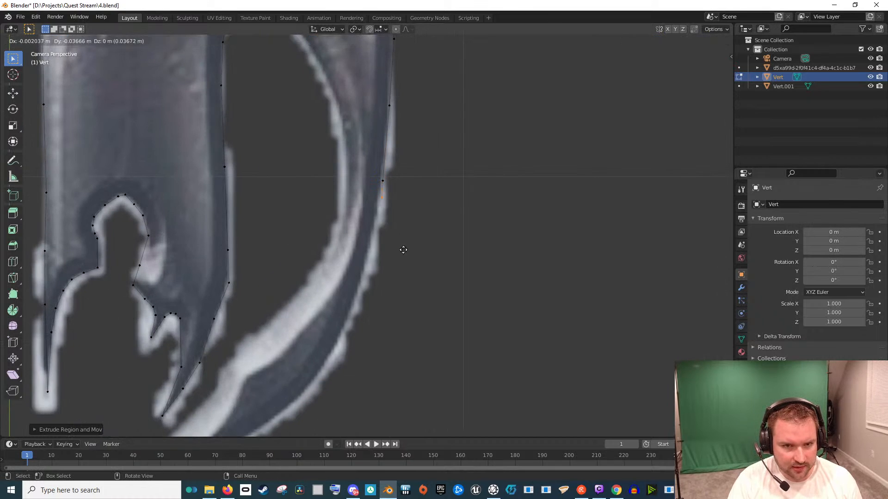
pyautogui.click(395, 283)
pyautogui.press('e')
pyautogui.click(369, 368)
pyautogui.press('e')
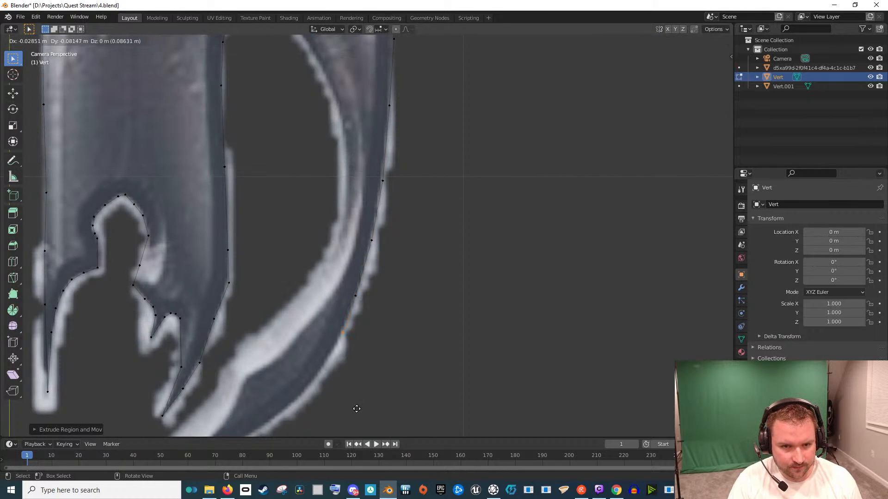
pyautogui.click(356, 409)
# Extrude three more vertices along the thin claw's outer edge around its lower curve
pyautogui.moveTo(407, 370); pyautogui.dragTo(457, 247)
pyautogui.press('e')
pyautogui.click(405, 316)
pyautogui.press('e')
pyautogui.click(354, 361)
pyautogui.press('e')
pyautogui.click(303, 398)
# Extrude three vertices along the rest of the outer edge to the thin claw's pointed lower tip
pyautogui.press('e')
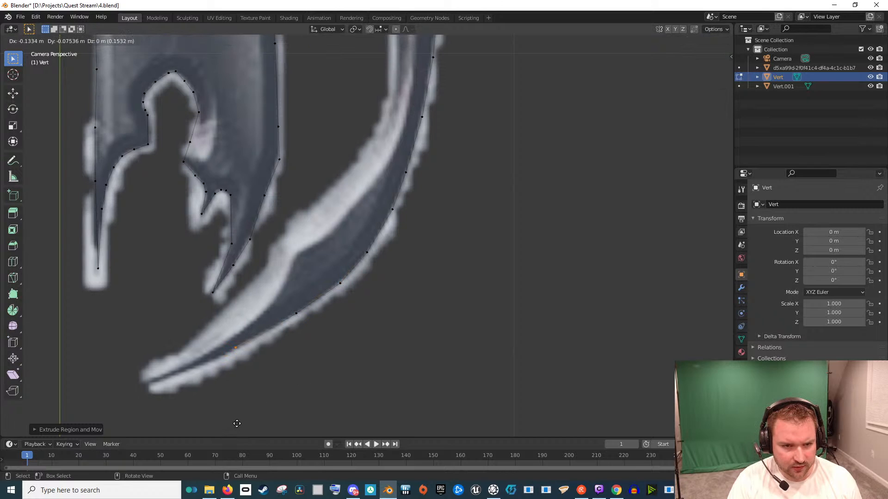
pyautogui.click(240, 425)
pyautogui.press('e')
pyautogui.click(178, 50)
pyautogui.press('e')
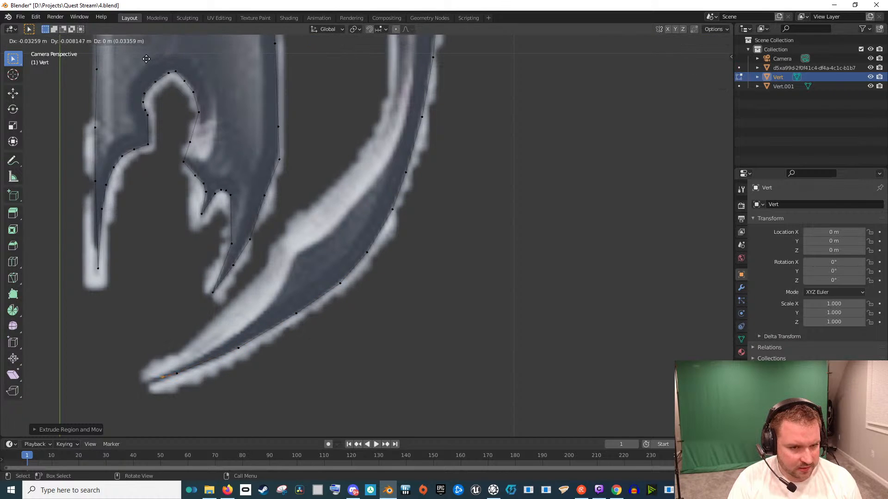
pyautogui.click(135, 64)
# Extrude four vertices from the lower tip along the thin claw's inner edge up to the notch
pyautogui.press('e')
pyautogui.click(218, 419)
pyautogui.press('e')
pyautogui.click(262, 390)
pyautogui.press('e')
pyautogui.click(292, 358)
pyautogui.press('e')
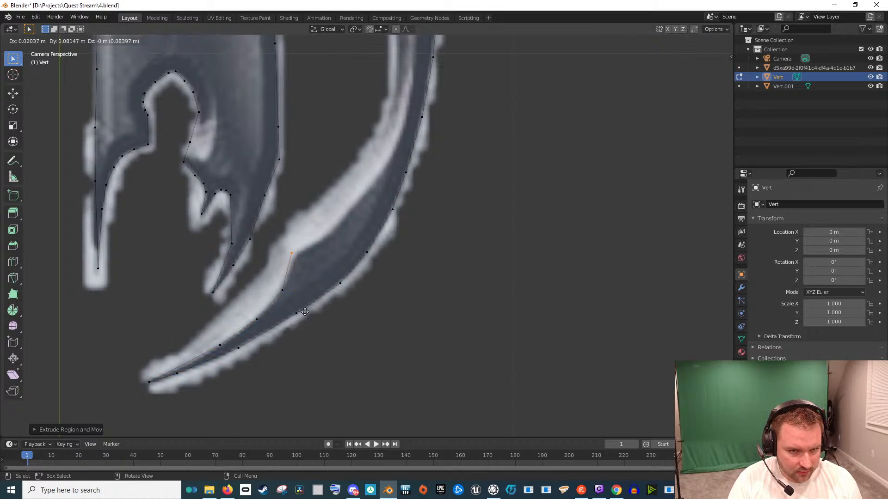
pyautogui.click(311, 314)
# Continue extruding vertices from the notch up the thin claw's inner edge
pyautogui.press('e')
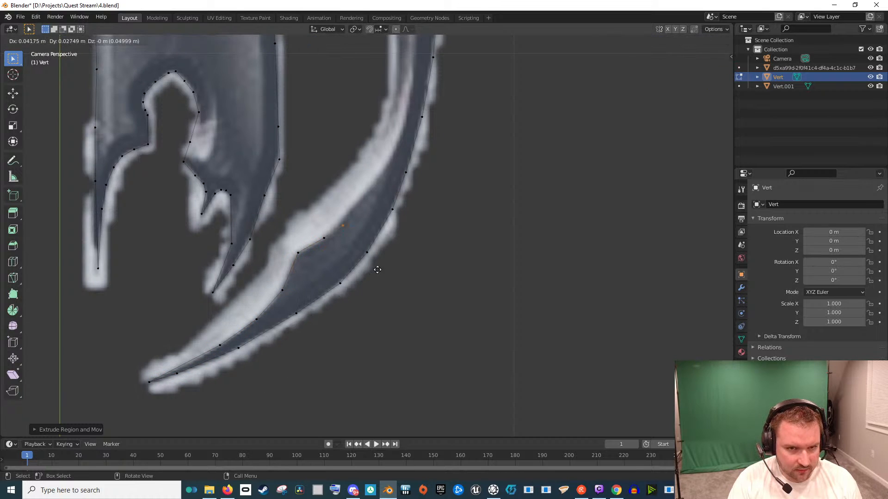
pyautogui.click(395, 241)
pyautogui.moveTo(451, 183); pyautogui.dragTo(377, 333)
pyautogui.press('e')
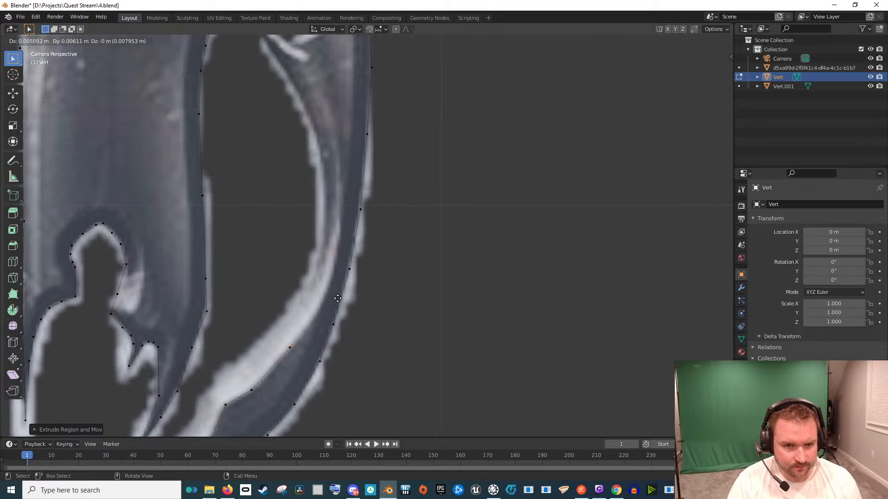
pyautogui.click(367, 255)
# Select the last vertex on the thin claw's inner edge and move it slightly upward along the edge
pyautogui.scroll(-5, 360, 273)
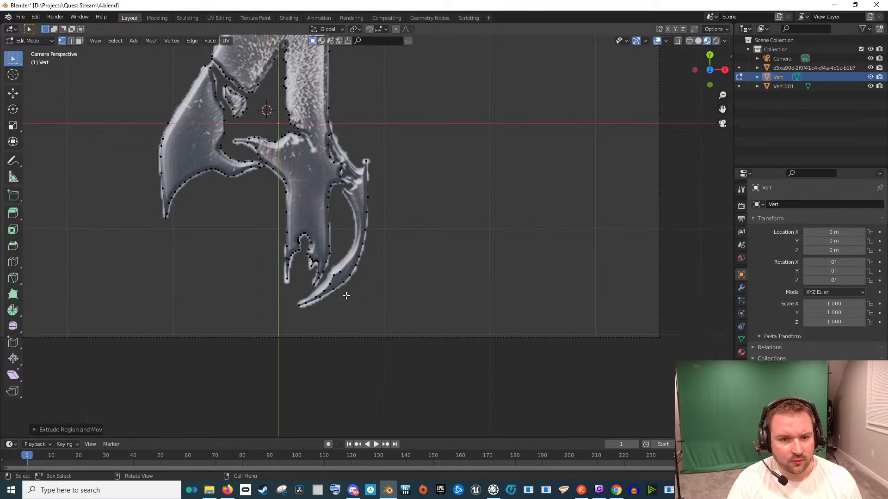
pyautogui.scroll(5, 354, 270)
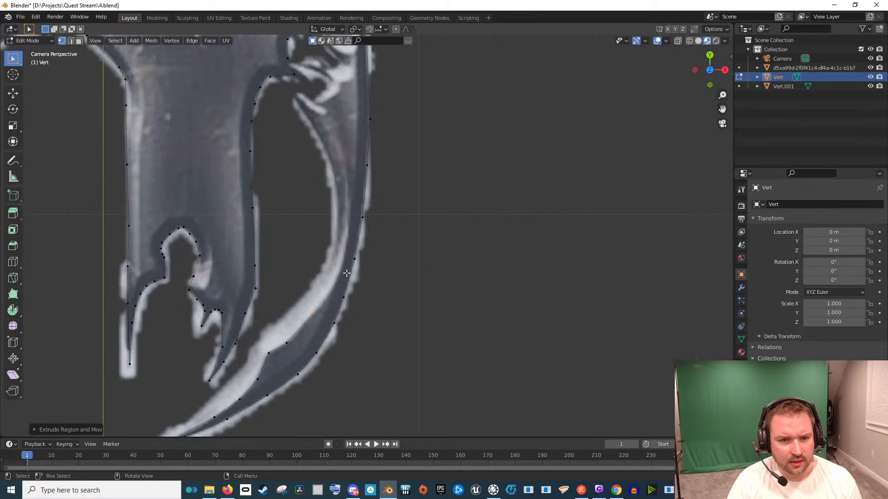
pyautogui.scroll(-4, 301, 280)
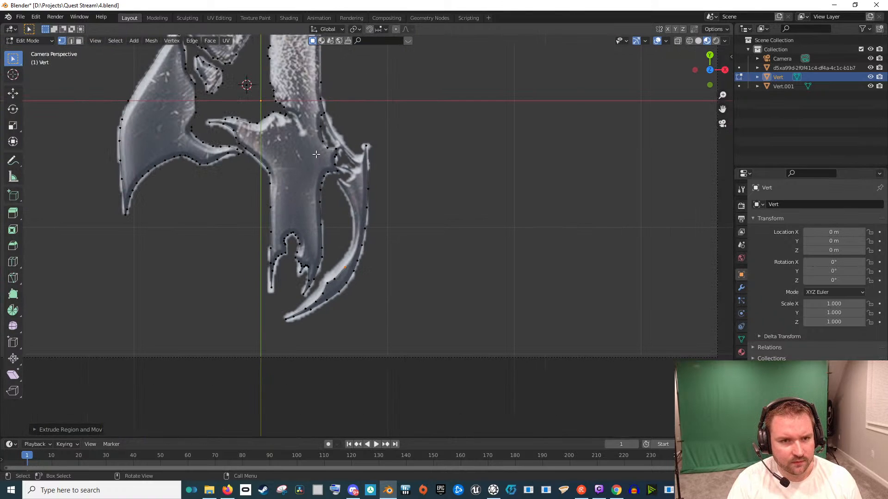
pyautogui.scroll(6, 345, 288)
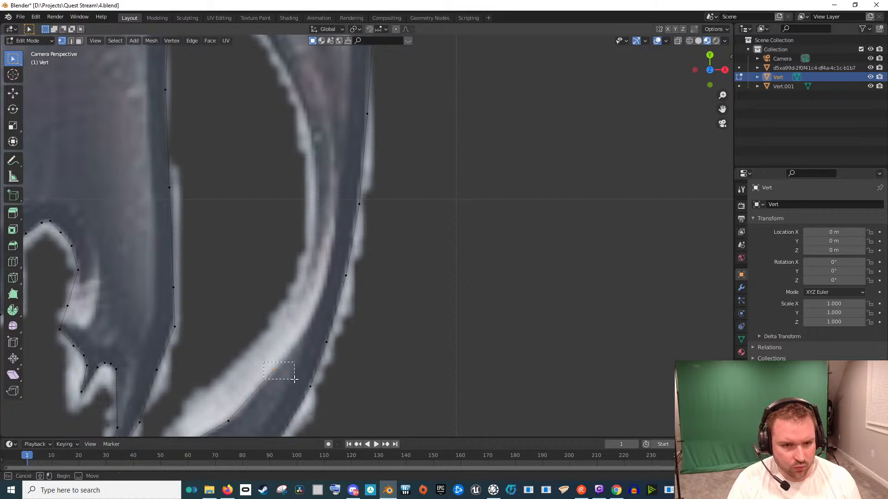
pyautogui.press('e')
pyautogui.rightClick(283, 373)
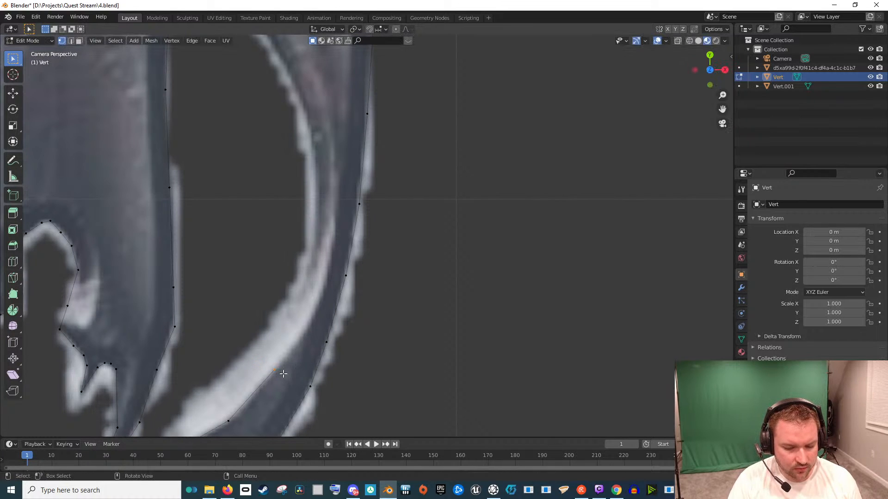
pyautogui.press('g')
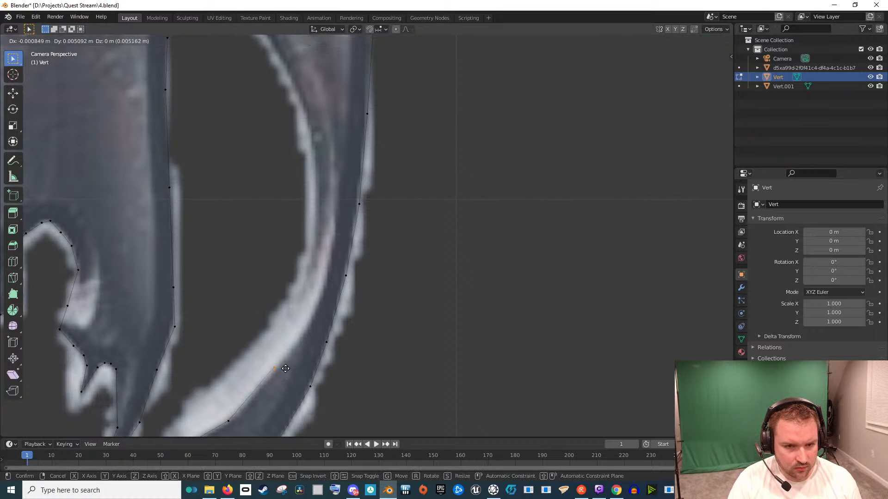
pyautogui.click(279, 361)
# Extrude three vertices up the middle of the thin claw's inner curve
pyautogui.press('e')
pyautogui.click(303, 305)
pyautogui.press('e')
pyautogui.click(328, 240)
pyautogui.press('e')
pyautogui.click(328, 180)
# Extrude three vertices along the upper part of the inner curve, where it bends toward the main shaft
pyautogui.scroll(5, 341, 165)
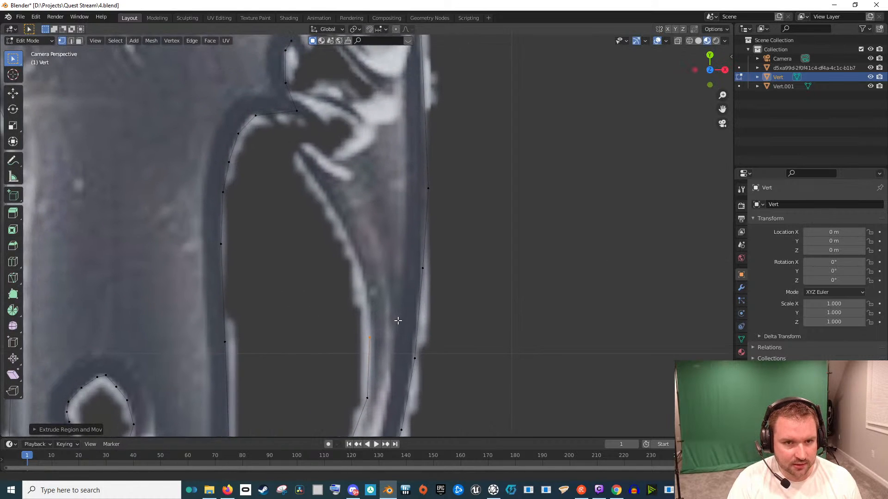
pyautogui.press('e')
pyautogui.click(382, 215)
pyautogui.press('e')
pyautogui.click(359, 166)
pyautogui.press('e')
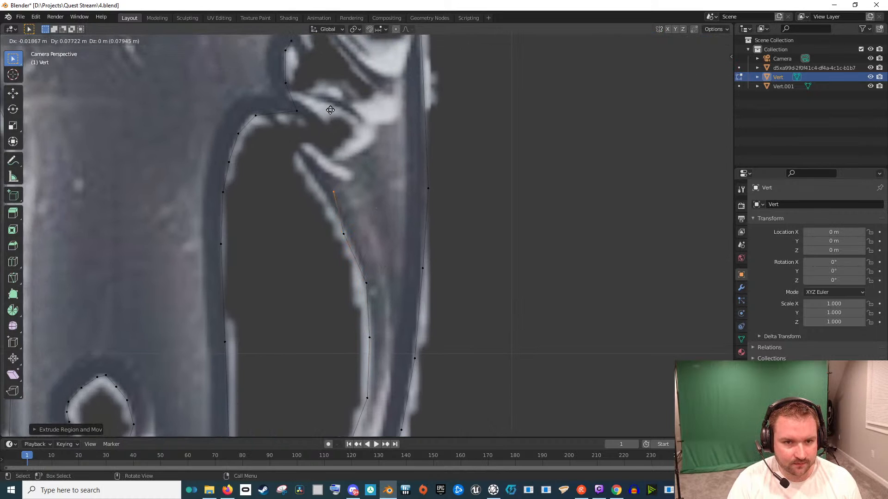
pyautogui.click(323, 119)
# Extrude three closely spaced vertices around the pointed upper end of the thin claw's inner edge
pyautogui.press('e')
pyautogui.click(295, 79)
pyautogui.press('e')
pyautogui.click(292, 69)
pyautogui.press('e')
pyautogui.click(316, 109)
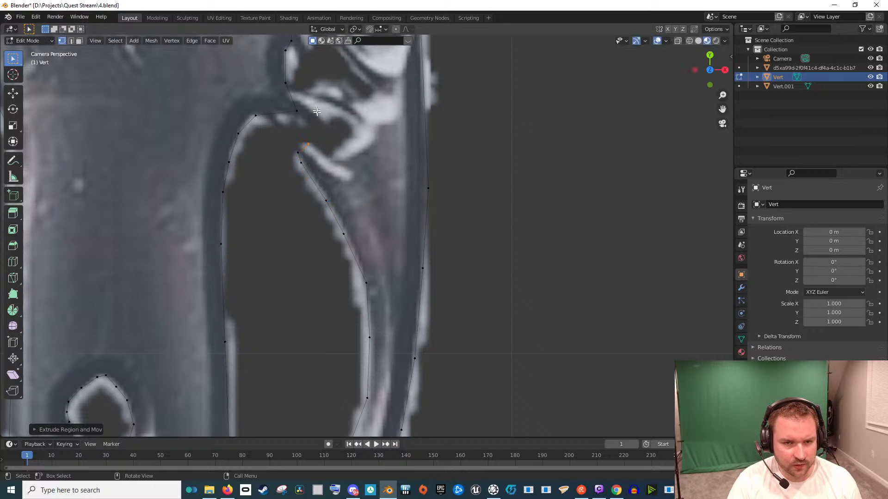
# Extrude three vertices from the pointed end around the hollow beneath the thin claw's upper prong
pyautogui.scroll(-8, 315, 109)
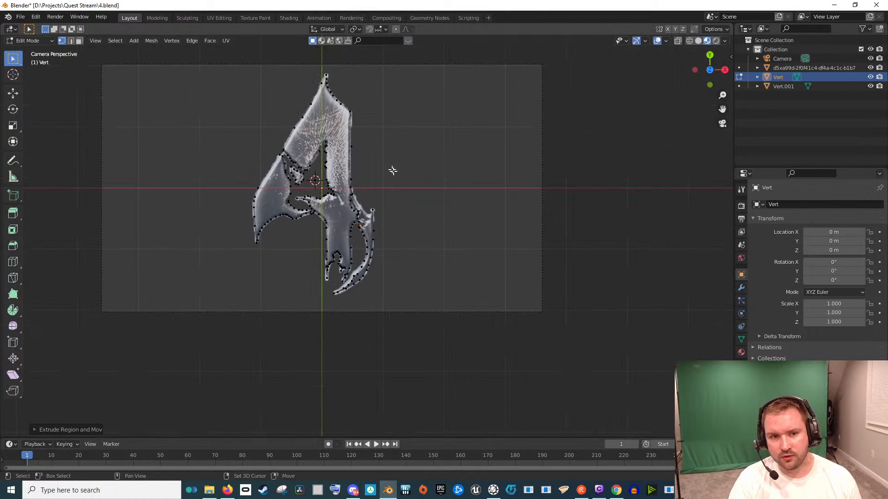
pyautogui.moveTo(391, 168); pyautogui.dragTo(482, 186)
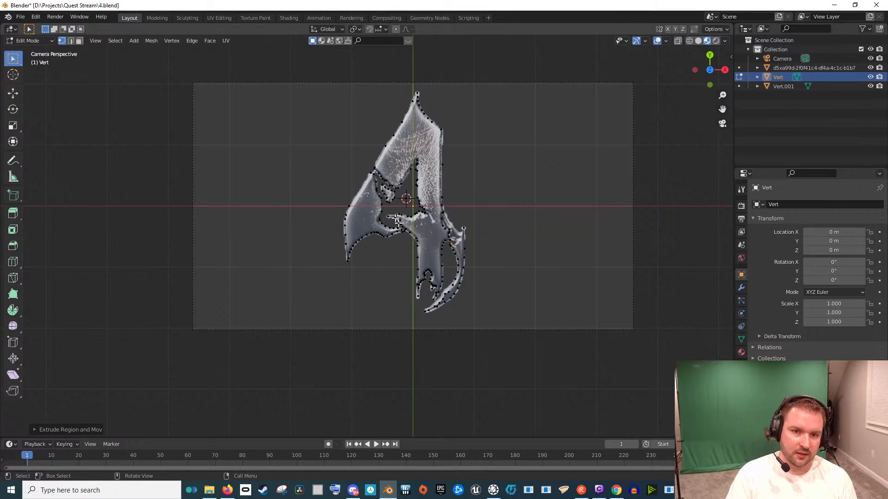
pyautogui.scroll(6, 395, 211)
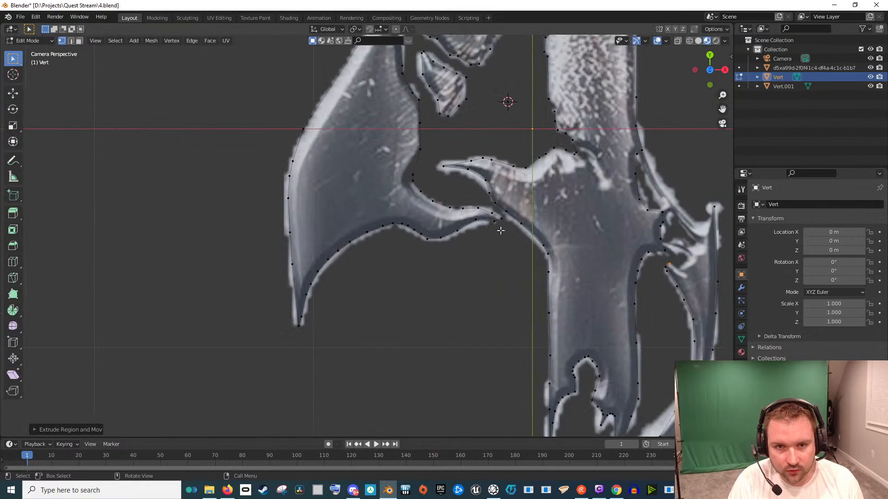
pyautogui.scroll(6, 493, 232)
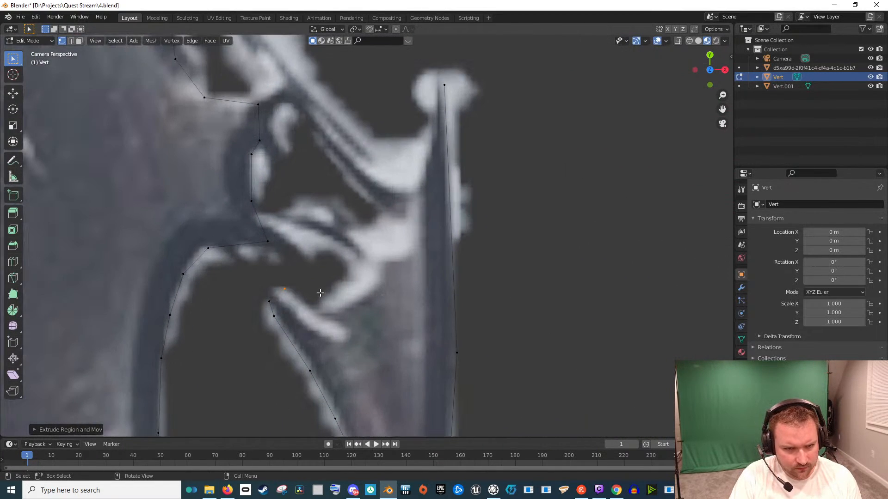
pyautogui.press('e')
pyautogui.click(331, 348)
pyautogui.press('e')
pyautogui.click(375, 326)
pyautogui.press('e')
pyautogui.click(396, 289)
# Extrude three vertices around the short prong that points toward the main shaft
pyautogui.press('e')
pyautogui.click(357, 257)
pyautogui.press('e')
pyautogui.click(348, 236)
pyautogui.press('e')
pyautogui.click(369, 232)
# Extrude three vertices from the prong along the upper edge toward the knob
pyautogui.press('e')
pyautogui.click(390, 236)
pyautogui.press('e')
pyautogui.click(415, 218)
pyautogui.press('e')
pyautogui.click(437, 174)
# Select the last extruded vertex and the knob vertex and join them to close the thin claw's outline
pyautogui.scroll(-1, 427, 164)
pyautogui.moveTo(391, 107); pyautogui.dragTo(449, 193)
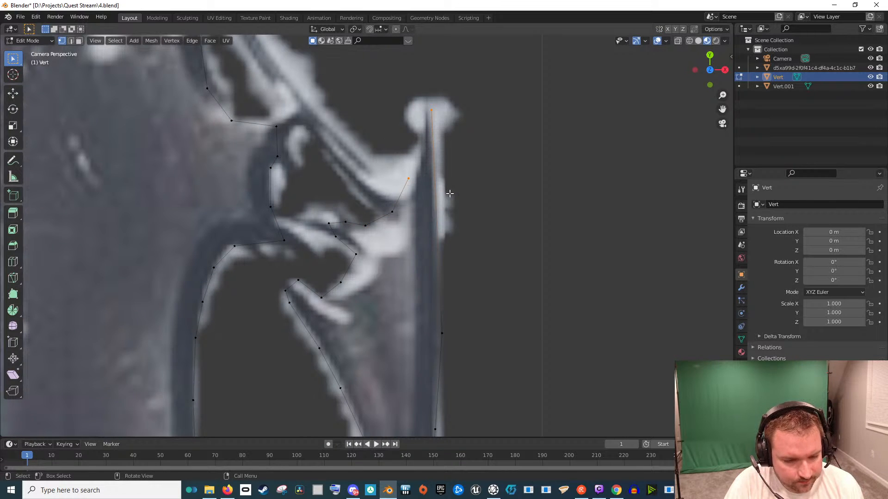
pyautogui.scroll(-8, 449, 194)
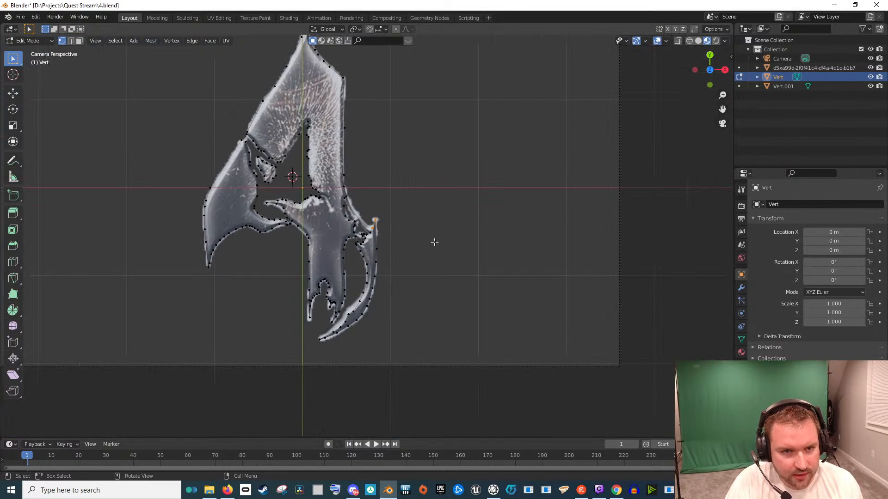
# Select the entire traced mesh and fill all of its closed outlines with faces
pyautogui.press('a')
pyautogui.scroll(4, 425, 259)
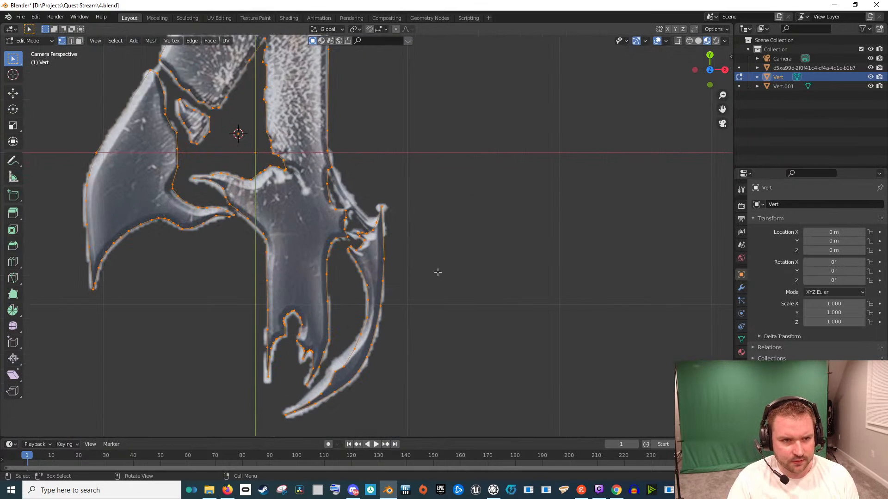
pyautogui.scroll(-4, 439, 271)
pyautogui.press('f')
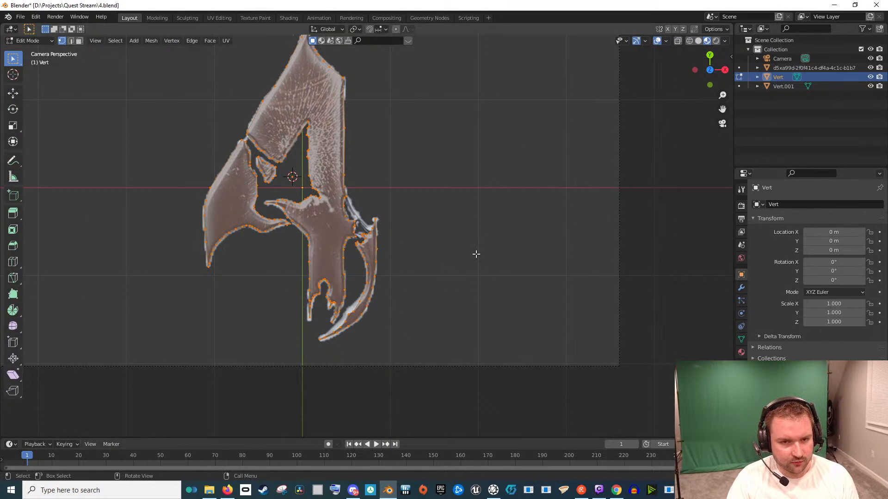
# Check the filled faces in face select mode by selecting the main body, left blade, small fragment and thin claw individually
pyautogui.press('Tab')
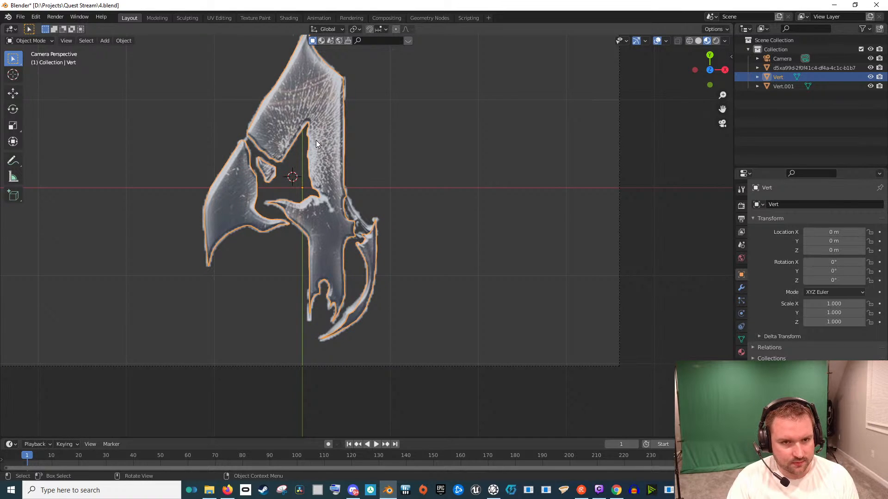
pyautogui.click(303, 101)
pyautogui.click(323, 120)
pyautogui.press('Tab')
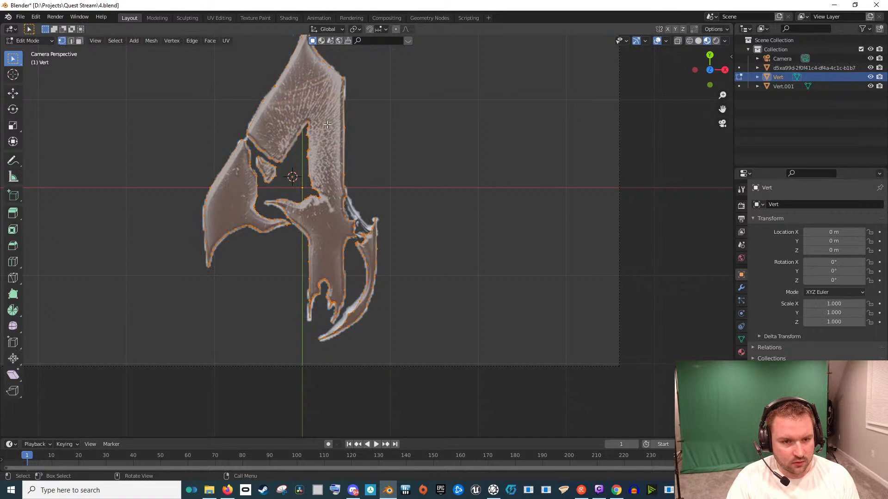
pyautogui.click(333, 120)
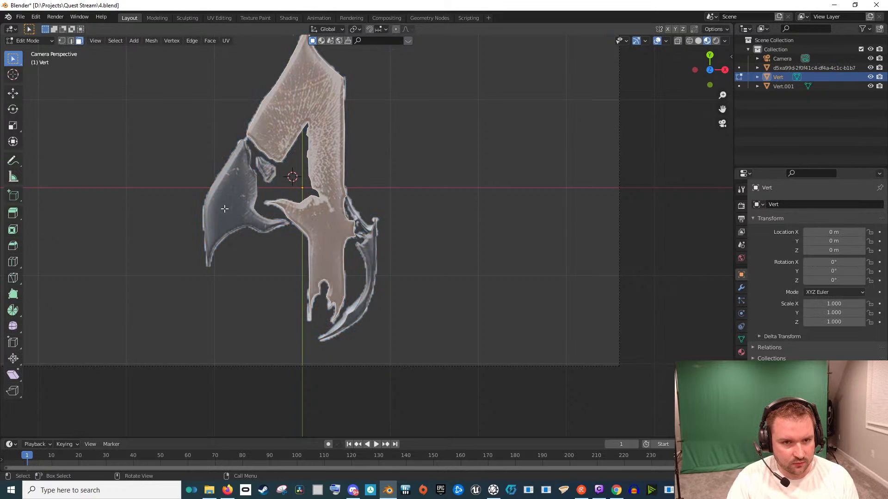
pyautogui.click(245, 197)
pyautogui.click(270, 177)
pyautogui.click(371, 247)
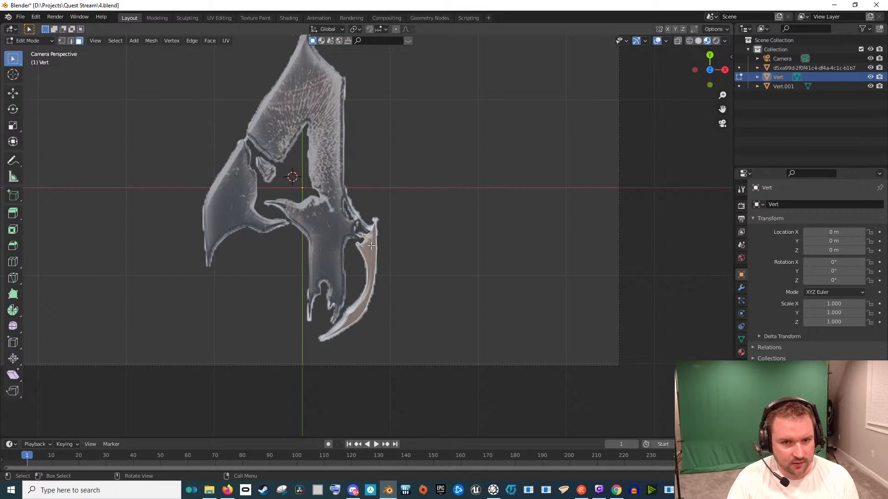
pyautogui.press('Tab')
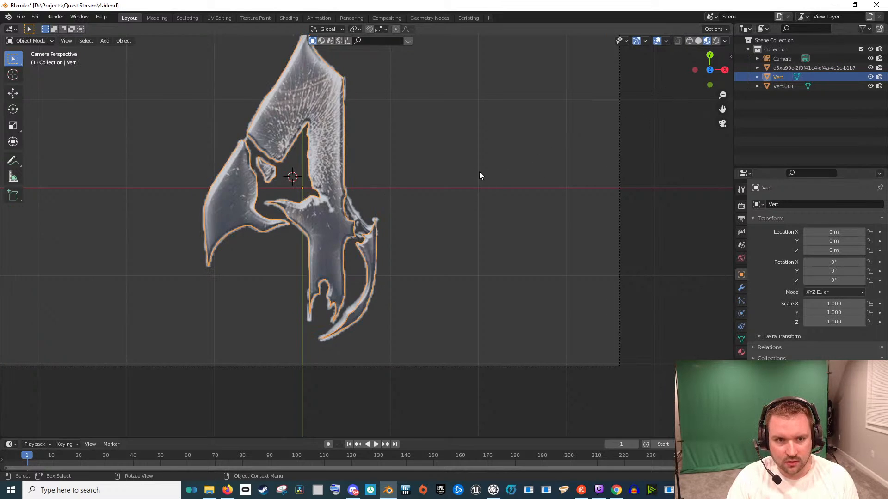
# Hide the reference image to inspect the filled silhouette, reselect the traced mesh and show the image again
pyautogui.click(333, 175)
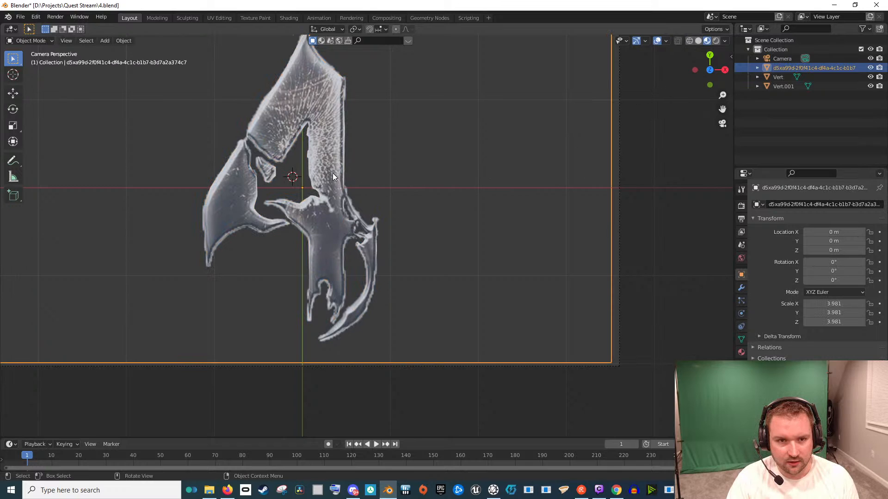
pyautogui.click(870, 68)
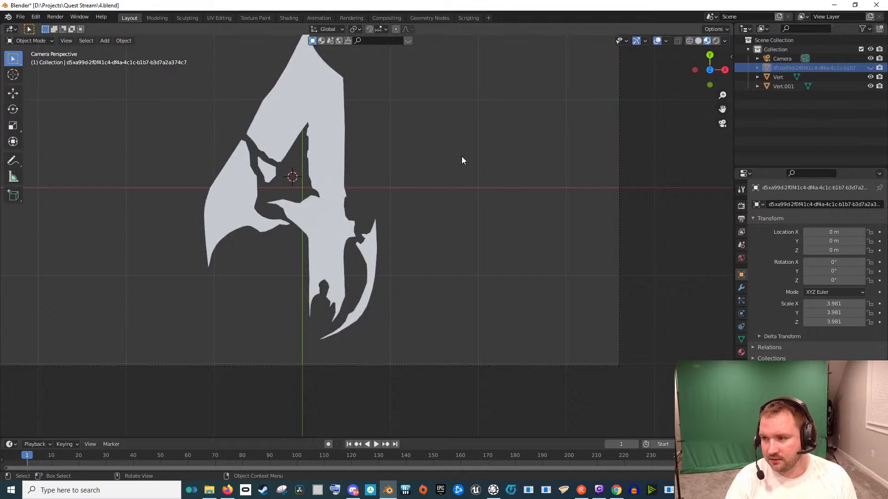
pyautogui.scroll(-2, 391, 187)
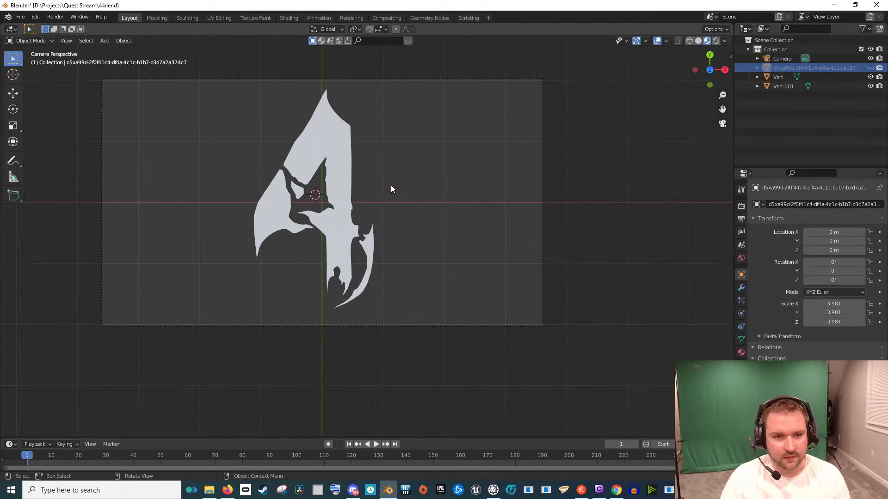
pyautogui.scroll(4, 393, 183)
pyautogui.scroll(-2, 386, 185)
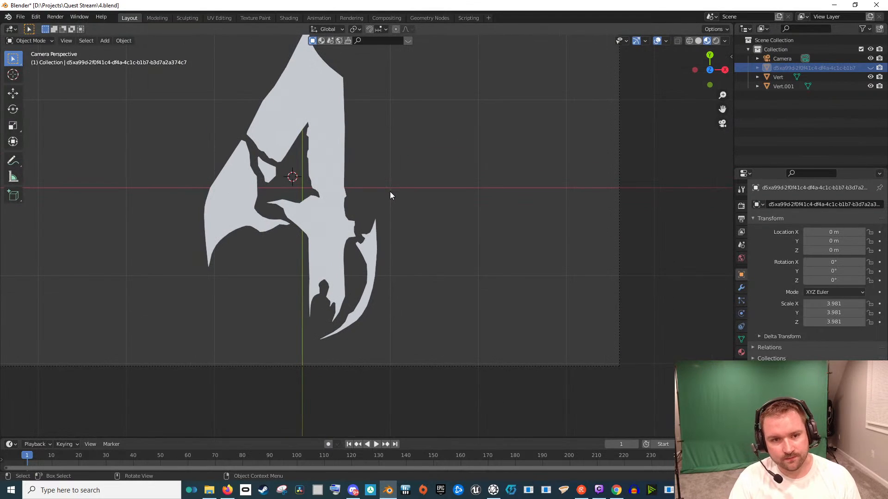
pyautogui.click(334, 161)
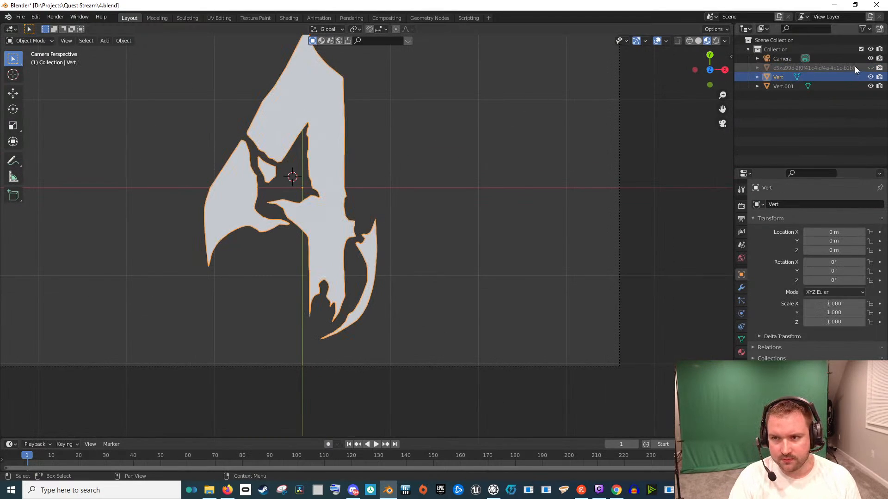
pyautogui.click(870, 68)
# Examine the filled mesh against the reference image from an oblique angle and return to the camera view
pyautogui.moveTo(365, 202); pyautogui.dragTo(303, 203)
pyautogui.scroll(7, 296, 232)
pyautogui.moveTo(279, 274); pyautogui.dragTo(256, 244)
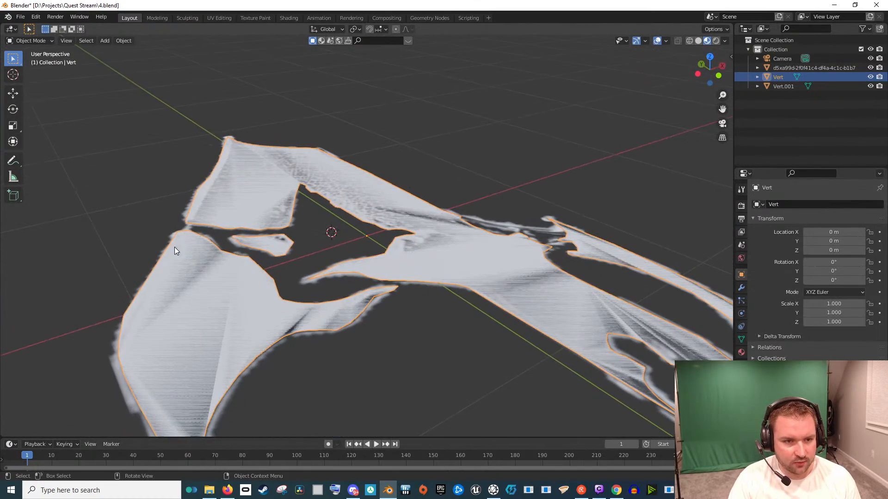
pyautogui.scroll(-4, 468, 199)
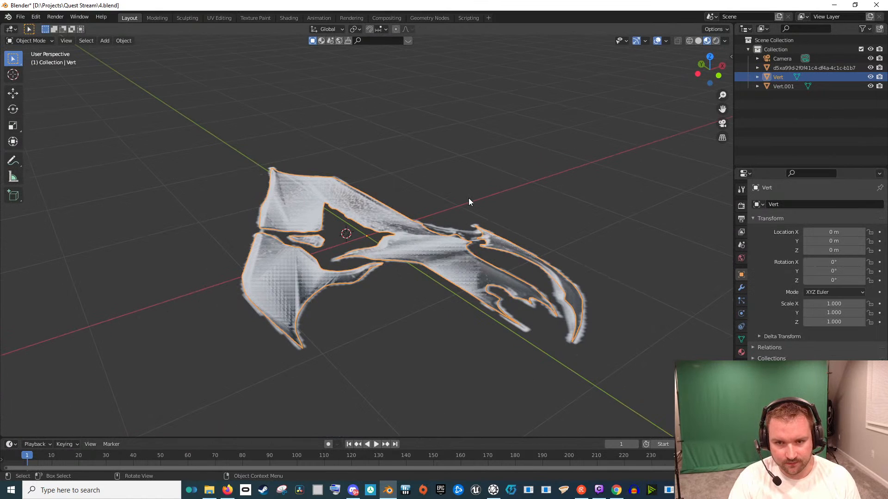
pyautogui.press('KP_0')
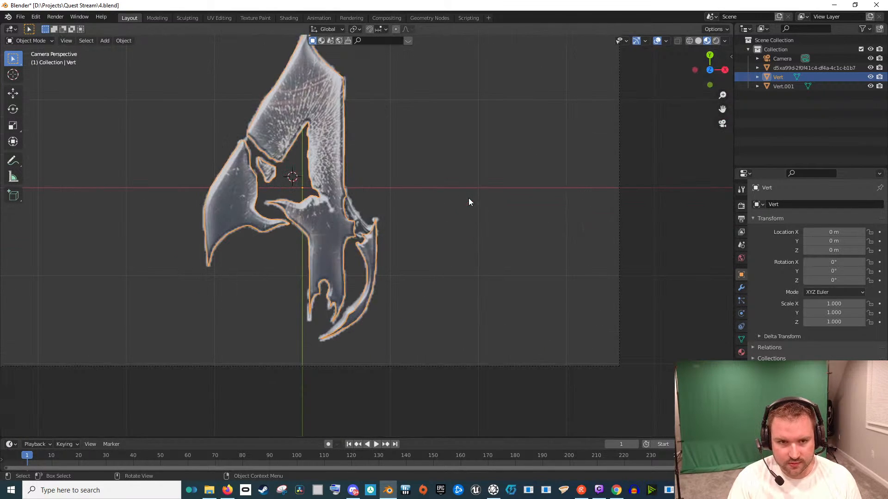
# Hide the reference image and inspect the filled silhouette in both object and edit mode
pyautogui.click(870, 68)
pyautogui.press('Tab')
pyautogui.scroll(3, 425, 164)
pyautogui.press('Tab')
pyautogui.moveTo(348, 176); pyautogui.dragTo(469, 215)
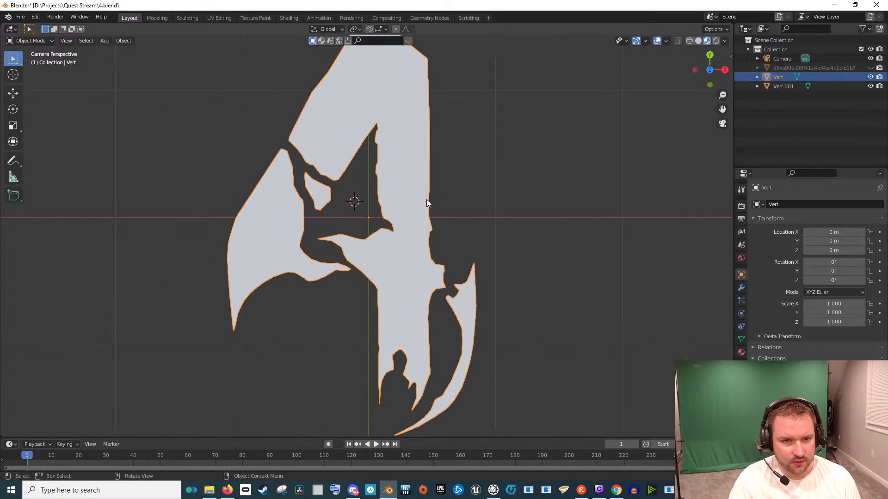
pyautogui.press('Tab')
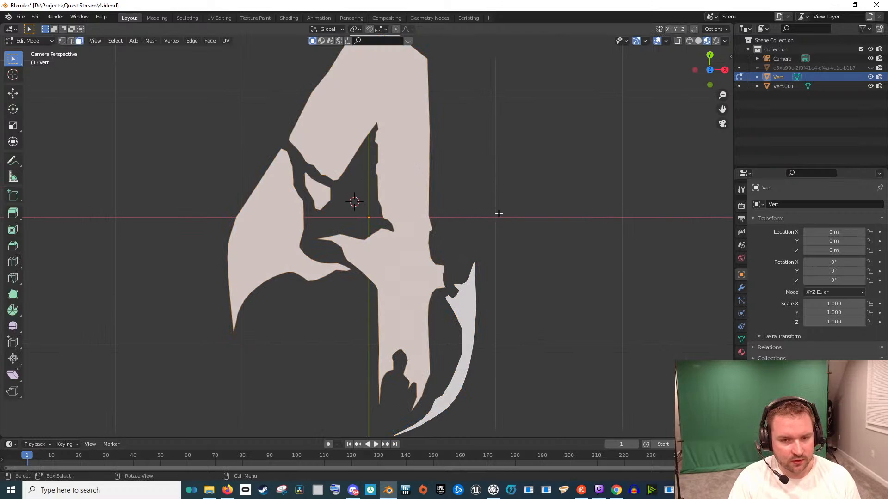
pyautogui.press('Tab')
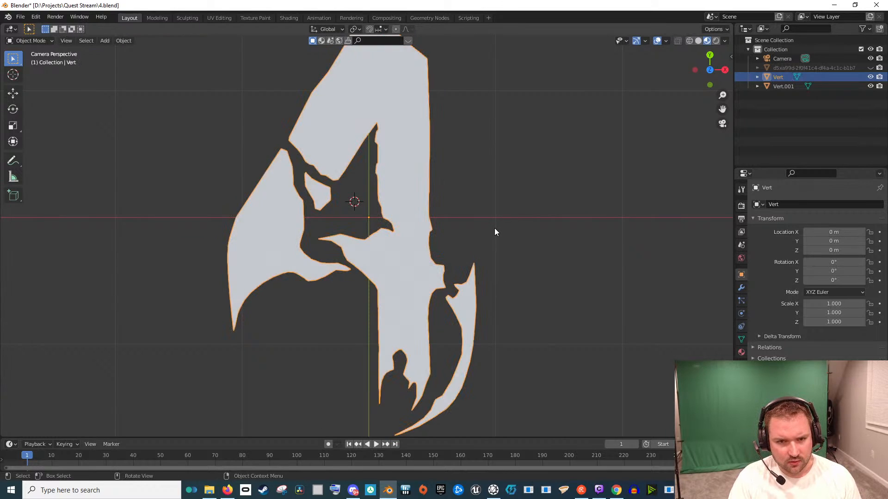
# Hide the Vert.001 object to check that the traced logo does not depend on it, and delete it
pyautogui.click(491, 191)
pyautogui.click(416, 180)
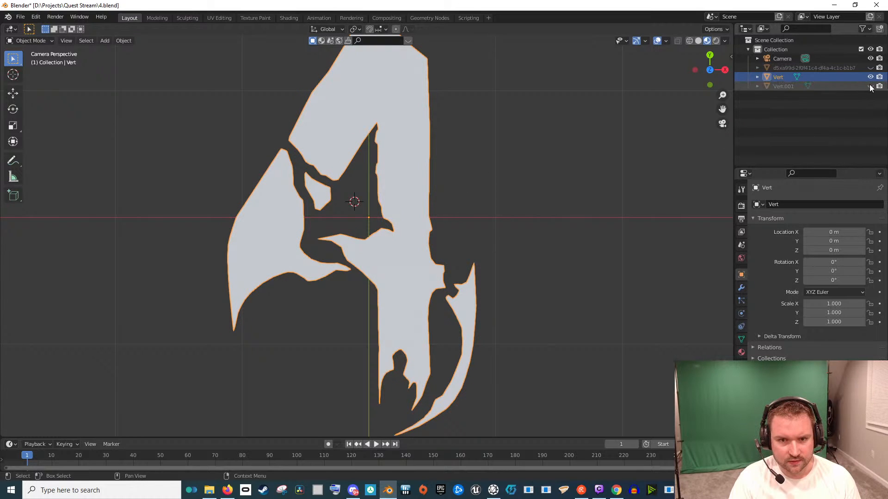
pyautogui.rightClick(842, 86)
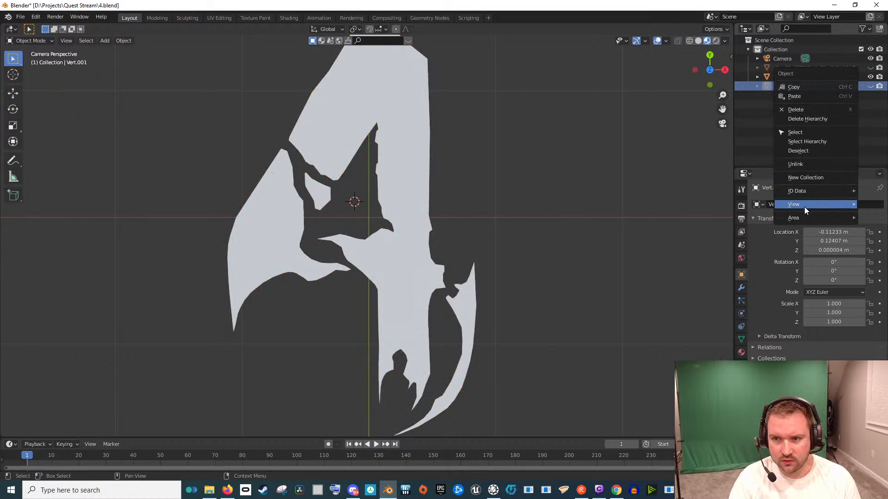
pyautogui.click(793, 111)
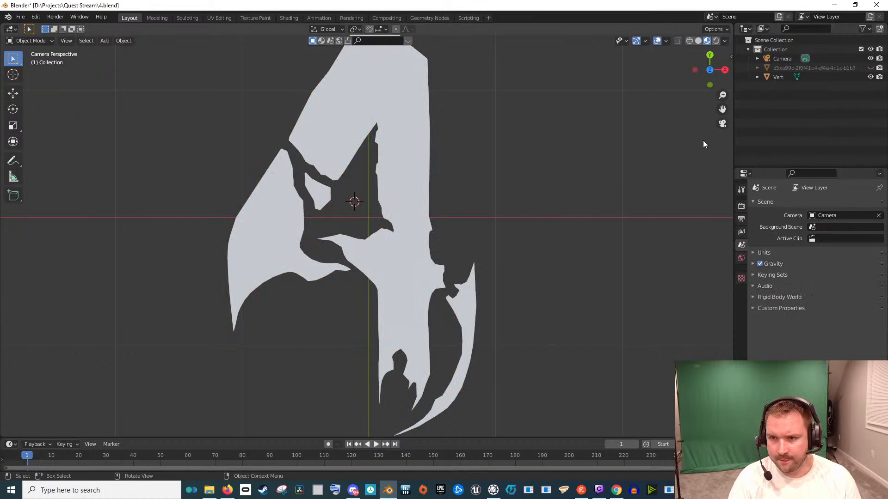
# Rename the traced logo mesh to 4_Verts
pyautogui.click(405, 154)
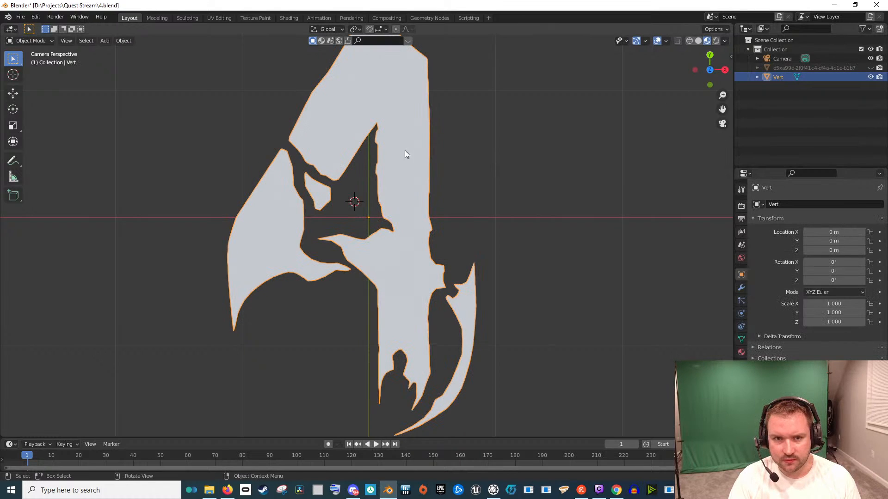
pyautogui.press('F2')
pyautogui.write('4')
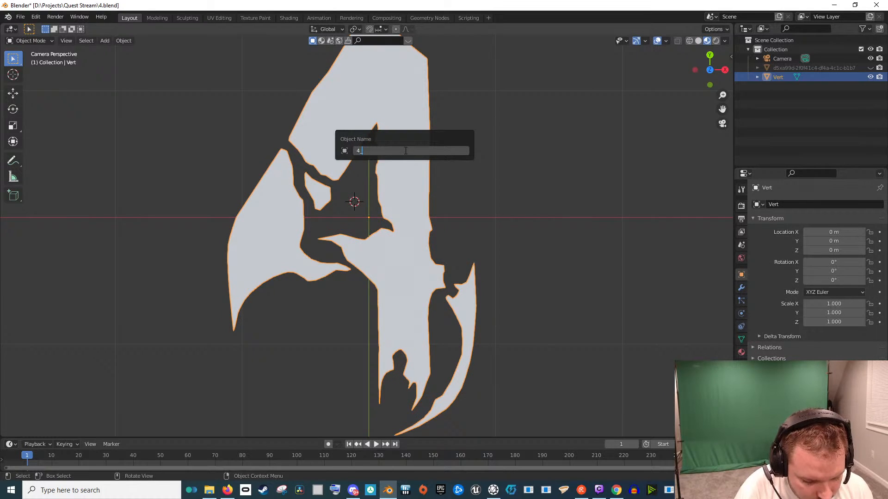
pyautogui.write('_Verts')
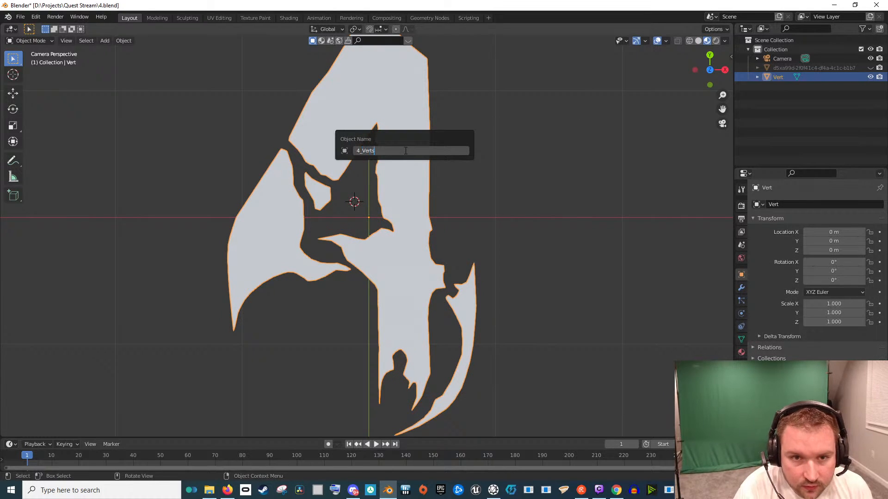
pyautogui.press('Return')
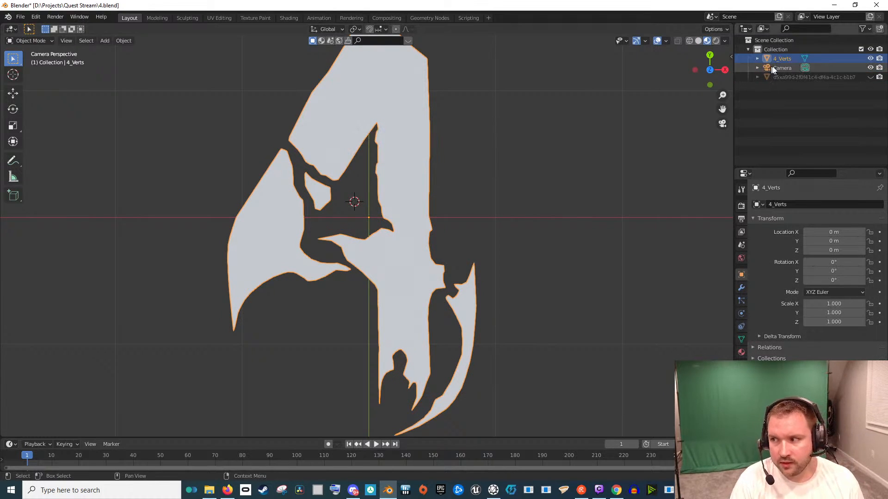
# Duplicate 4_Verts in place and hide the original, disabling it in viewports and renders
pyautogui.hotkey('shift', 'd')
pyautogui.rightClick(451, 174)
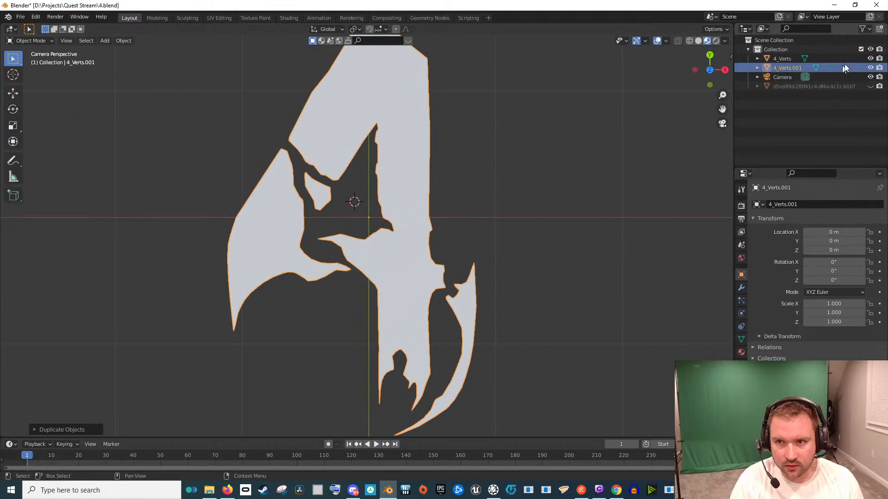
pyautogui.click(862, 28)
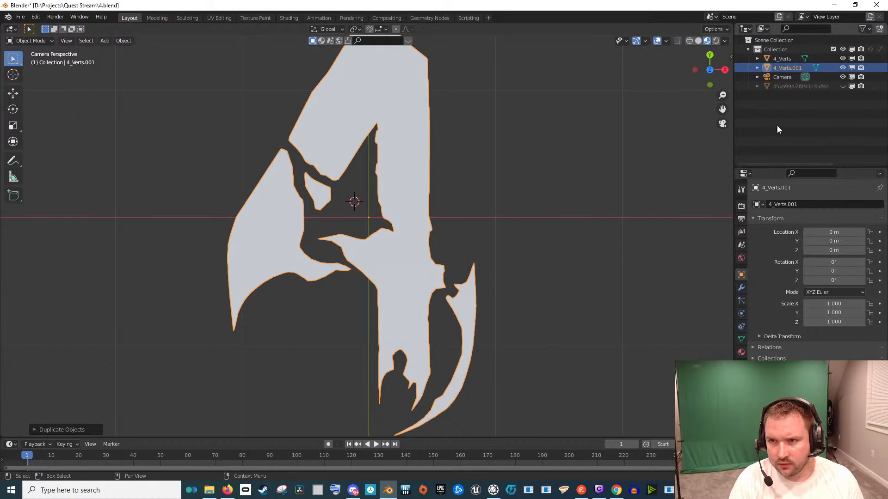
pyautogui.click(842, 58)
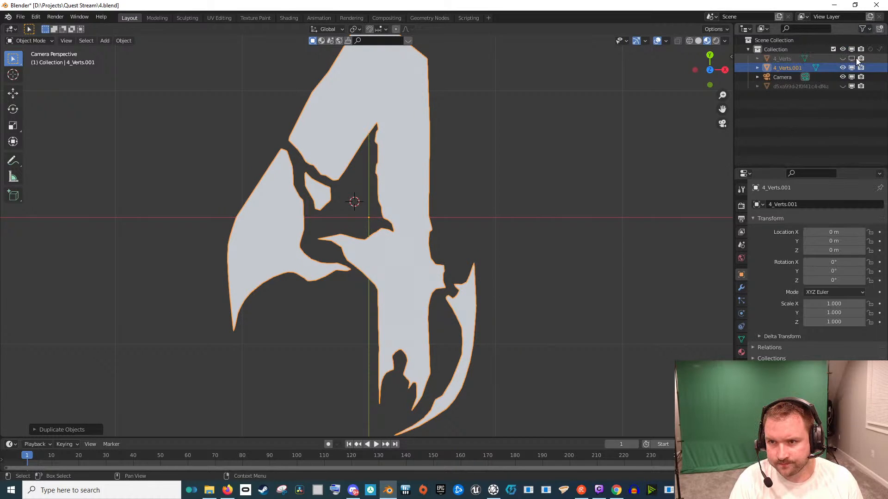
pyautogui.click(796, 68)
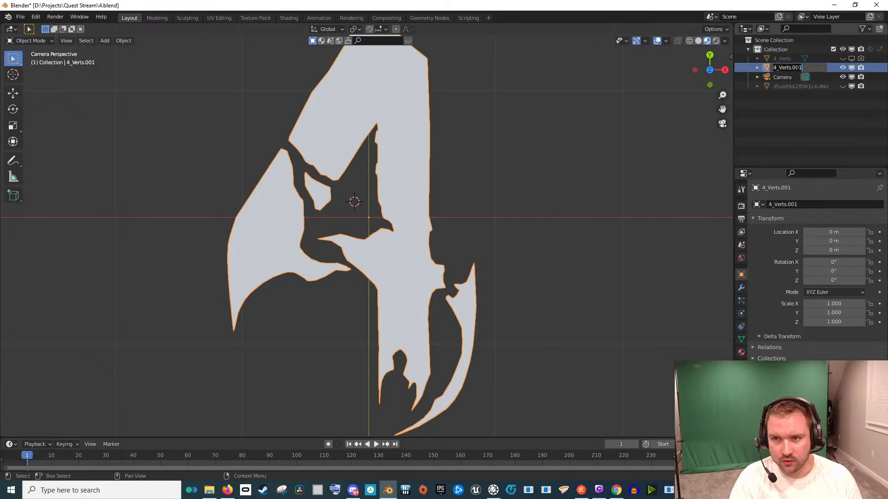
# Open the duplicated logo mesh for editing and save the file
pyautogui.press('Tab')
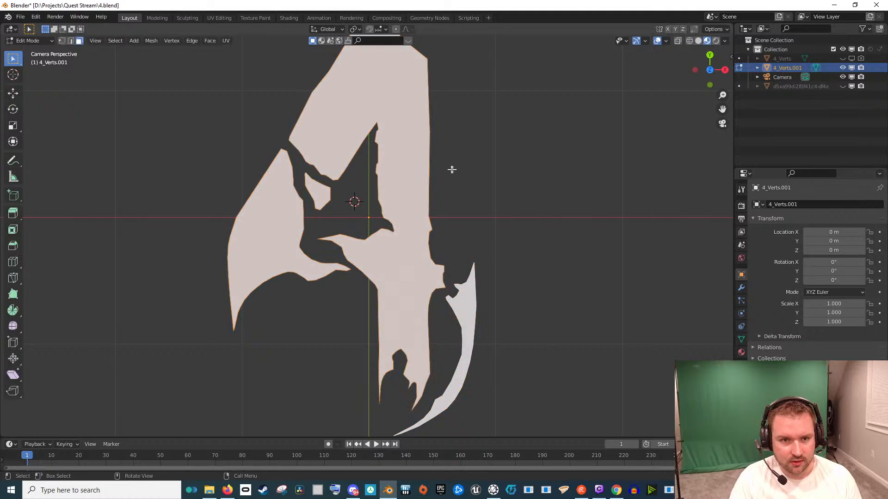
pyautogui.scroll(-2, 500, 240)
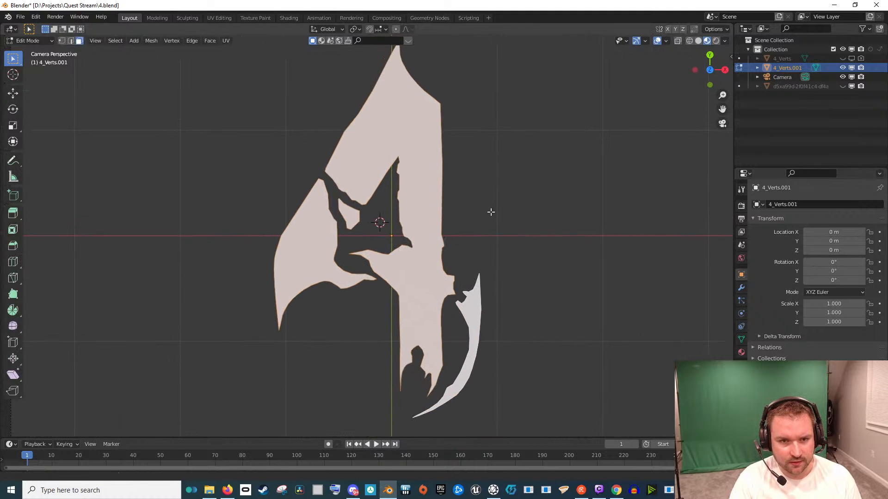
pyautogui.press('i')
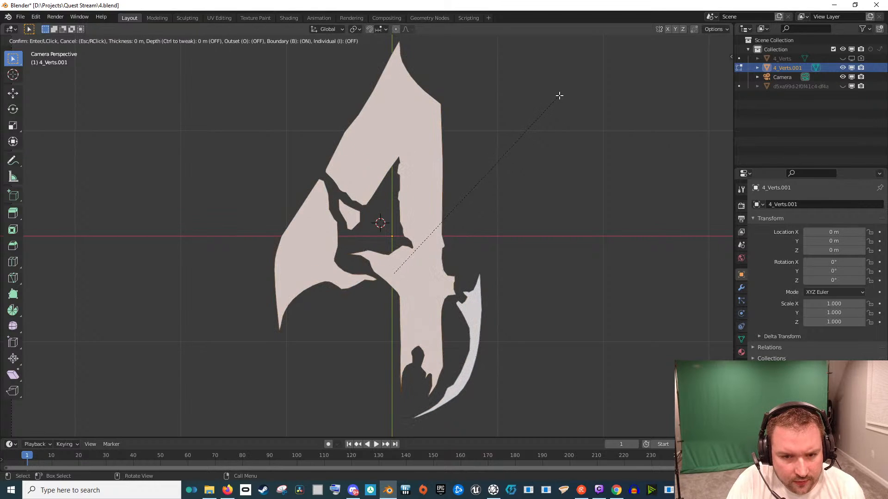
pyautogui.rightClick(560, 96)
pyautogui.hotkey('ctrl', 's')
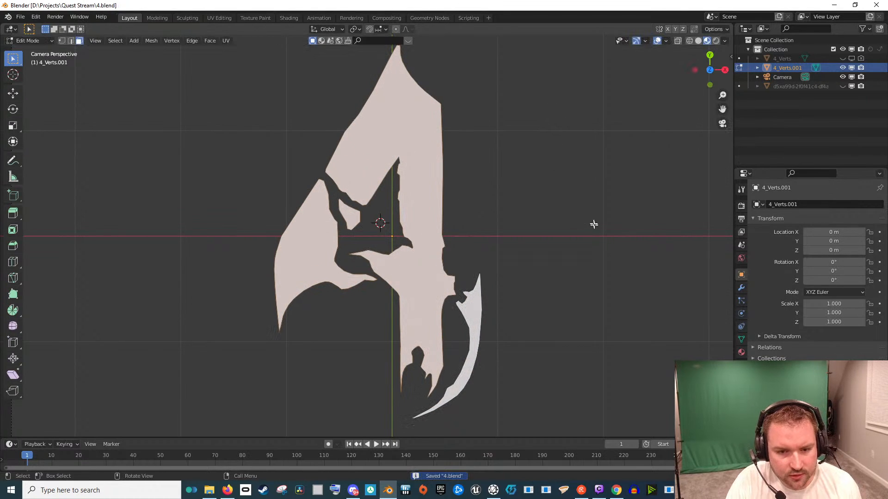
# Try insetting all faces of the duplicated logo with a thickness of about 0.01 m
pyautogui.scroll(-2, 544, 268)
pyautogui.scroll(3, 532, 290)
pyautogui.moveTo(538, 325); pyautogui.dragTo(547, 243)
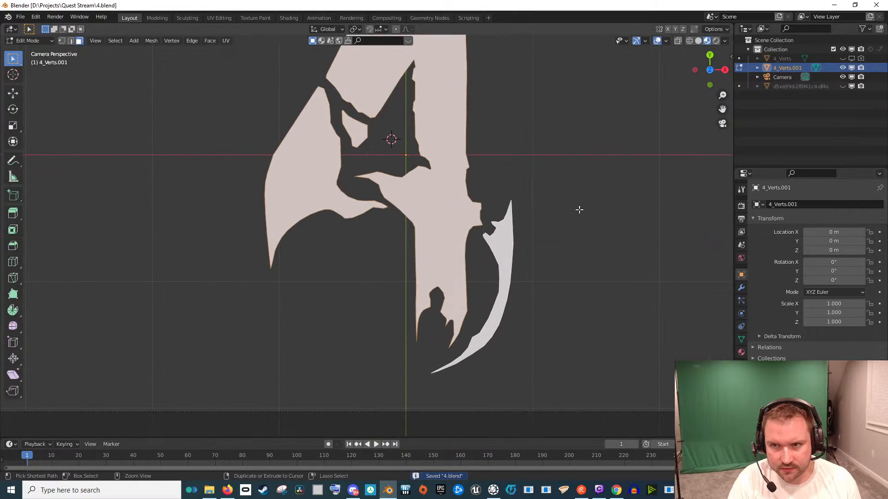
pyautogui.press('Tab')
pyautogui.press('Tab')
pyautogui.scroll(1, 574, 210)
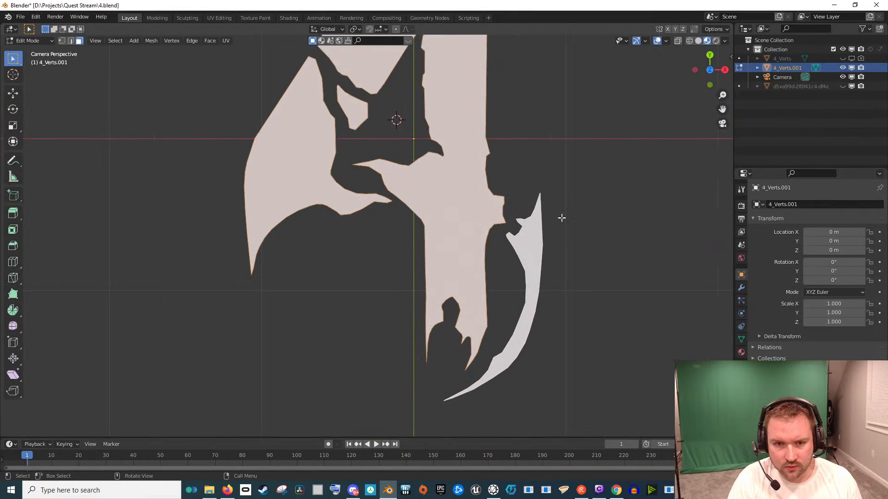
pyautogui.press('i')
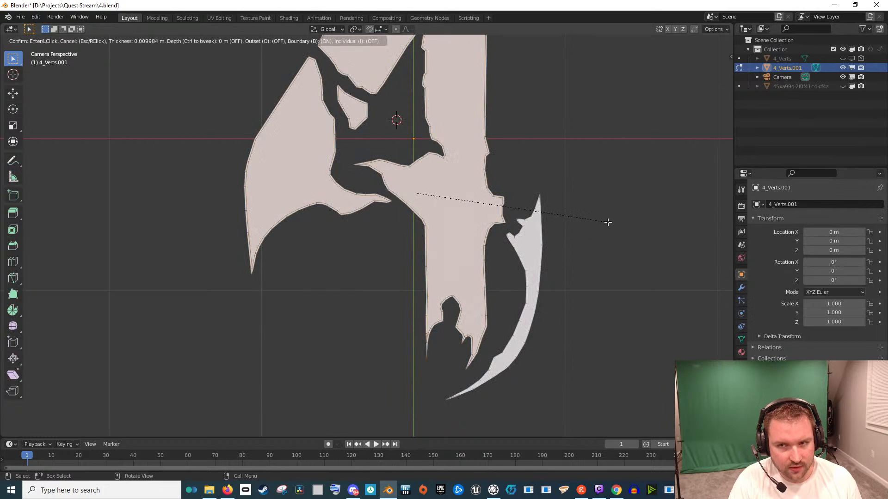
pyautogui.click(607, 222)
pyautogui.press('Tab')
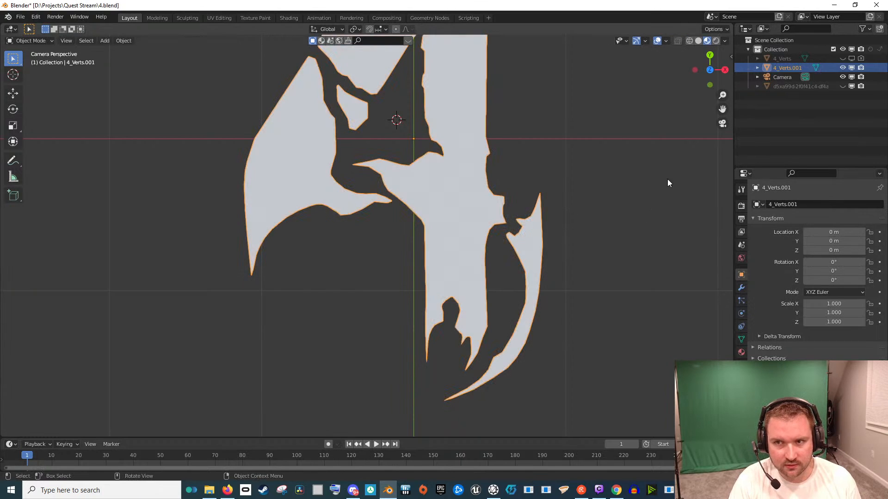
# Apply all transforms to the duplicated logo object
pyautogui.scroll(-2, 569, 217)
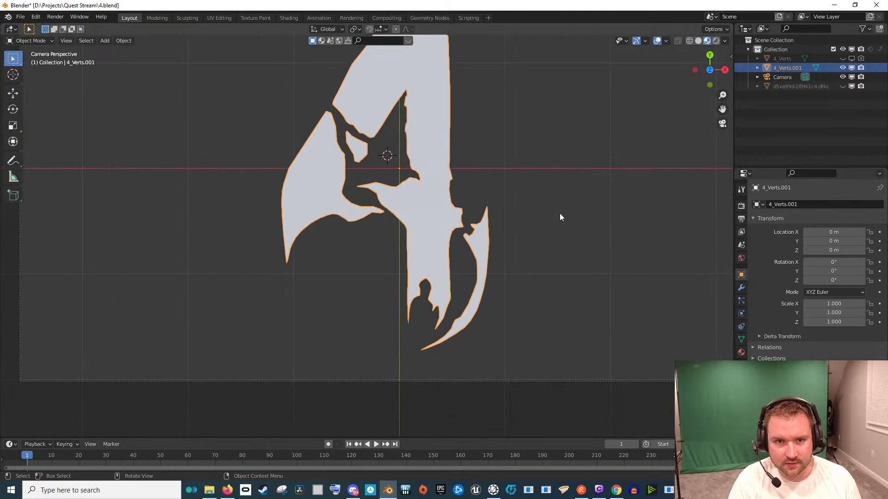
pyautogui.moveTo(494, 209); pyautogui.dragTo(537, 275)
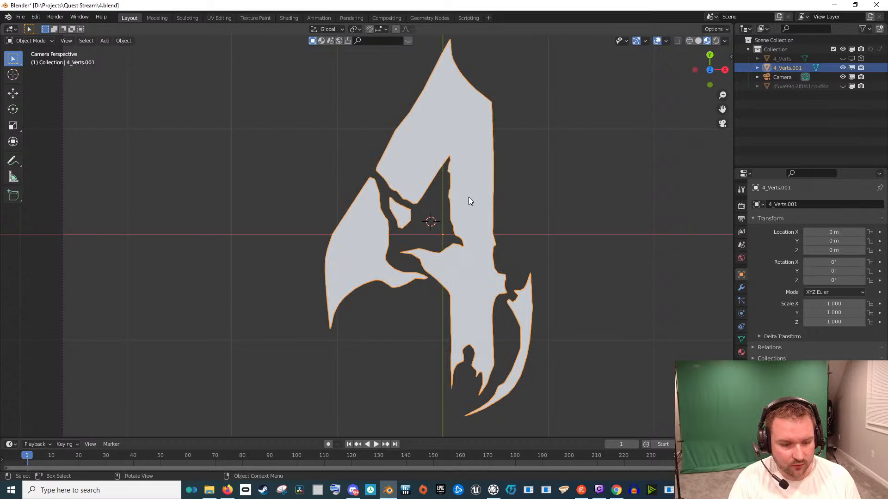
pyautogui.hotkey('shift', 'a')
pyautogui.moveTo(470, 199)
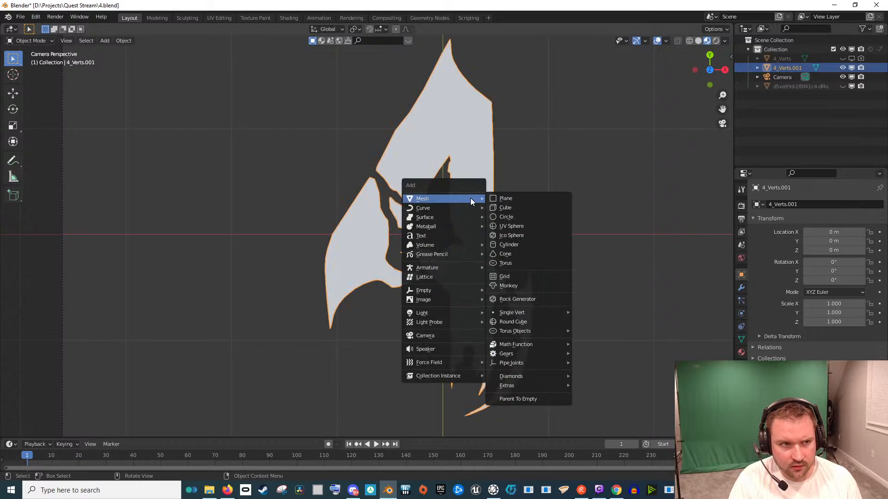
pyautogui.hotkey('ctrl', 'a')
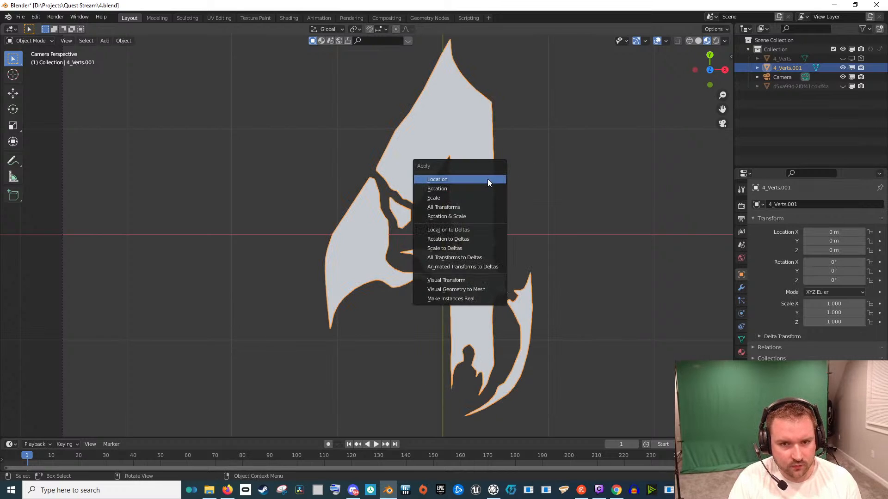
pyautogui.click(476, 210)
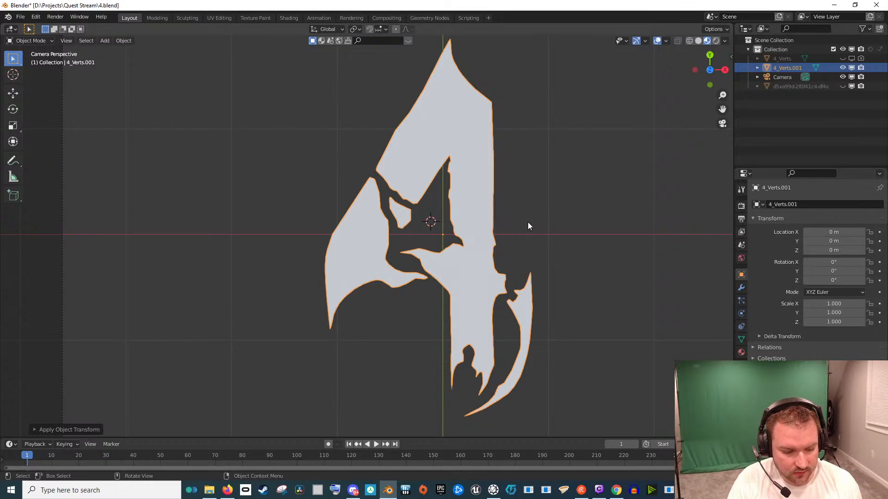
# Try insetting all the logo faces again with a thickness of about 0.06 m
pyautogui.press('Tab')
pyautogui.press('i')
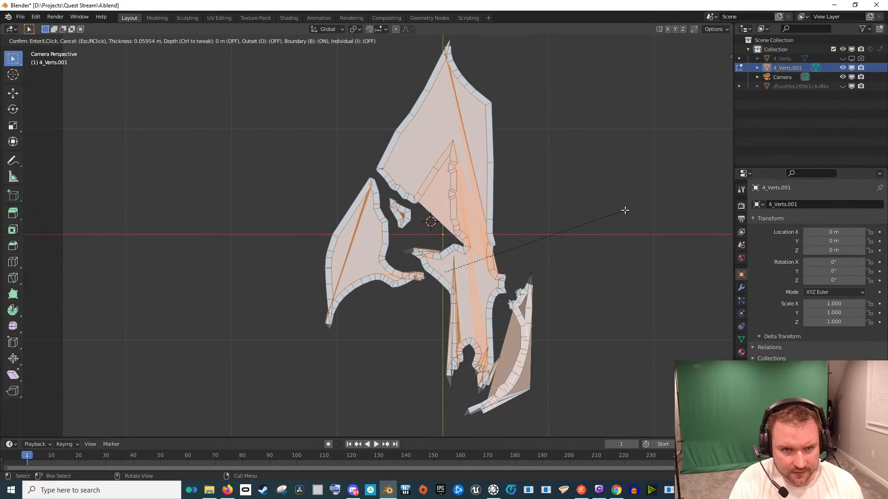
pyautogui.click(628, 209)
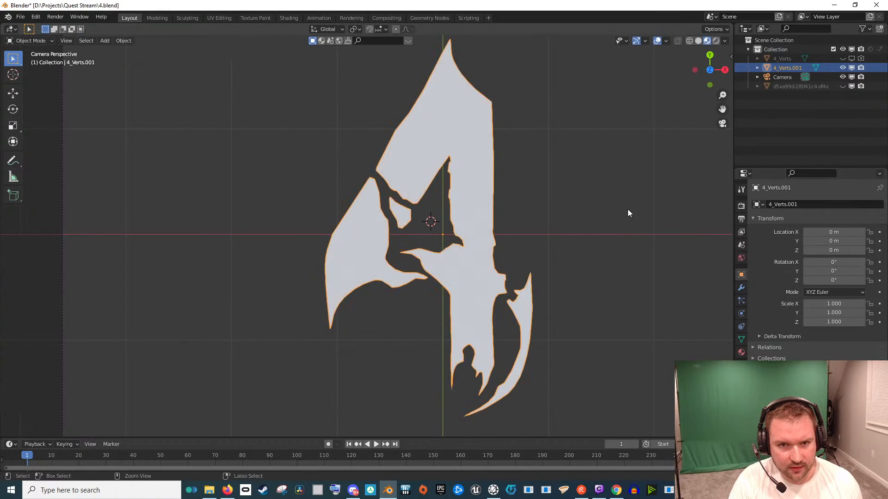
# Inset only the left blade's face with a thickness of about 0.18 m
pyautogui.scroll(2, 377, 254)
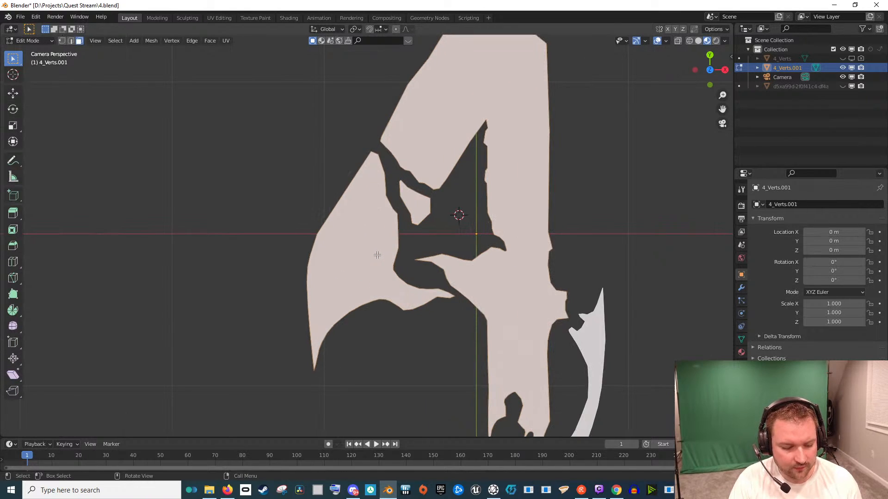
pyautogui.click(366, 254)
pyautogui.press('i')
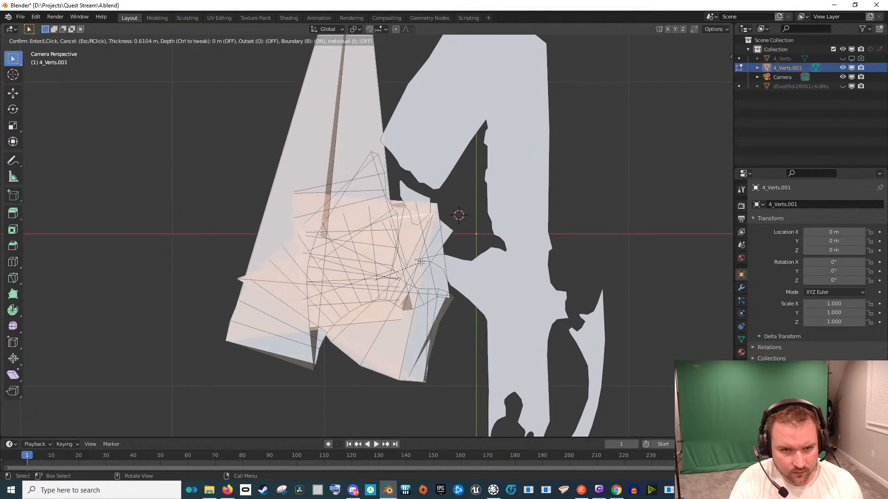
pyautogui.click(467, 240)
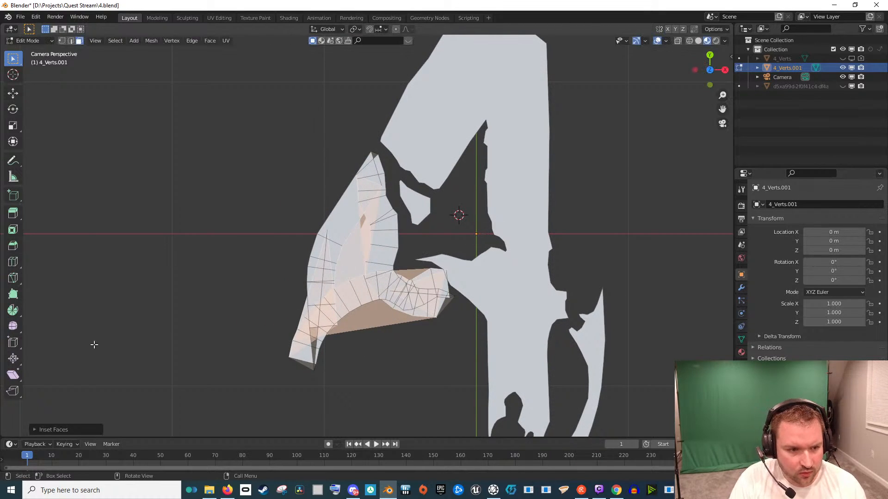
# Turn off Boundary and Offset Even and turn on Offset Relative for the left blade's inset
pyautogui.click(39, 430)
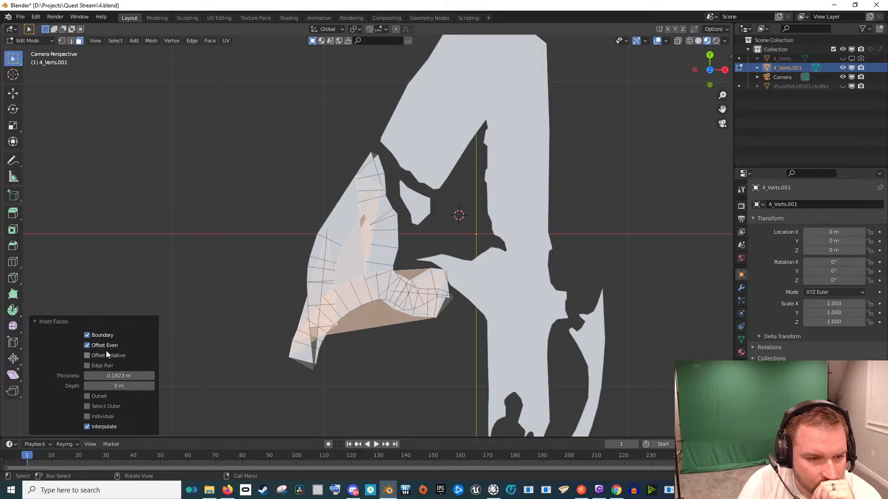
pyautogui.click(107, 337)
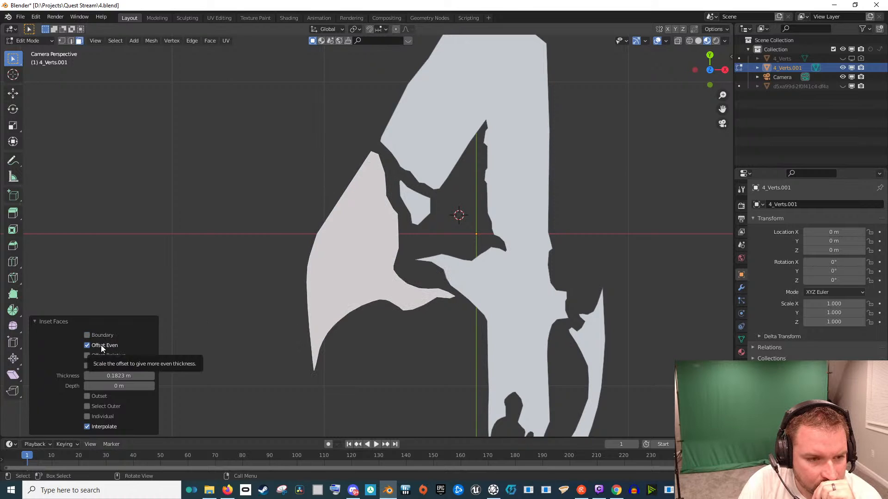
pyautogui.click(118, 356)
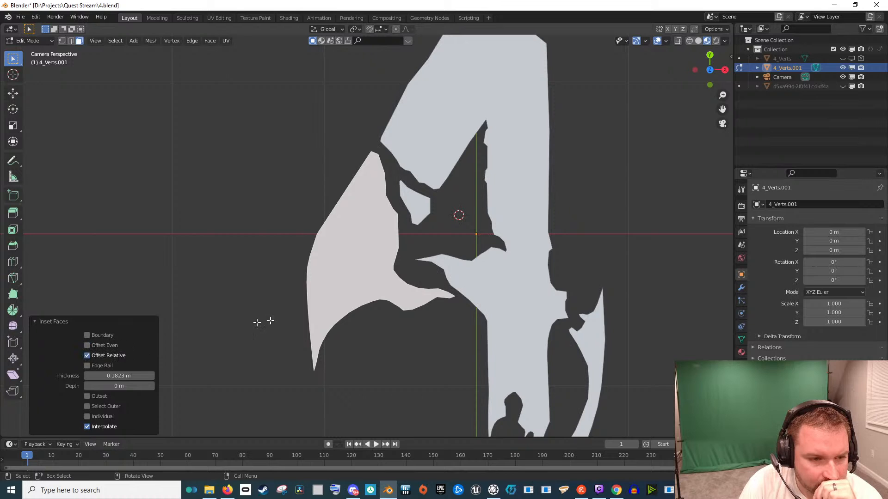
# Undo the left blade's previous inset and reselect only that blade's face in the duplicated logo mesh
pyautogui.press('i')
pyautogui.rightClick(500, 290)
pyautogui.hotkey('ctrl', 'z')
pyautogui.hotkey('ctrl', 'z')
pyautogui.moveTo(526, 296); pyautogui.dragTo(535, 257)
pyautogui.scroll(3, 523, 274)
pyautogui.click(550, 266)
pyautogui.scroll(3, 485, 284)
pyautogui.click(300, 222)
pyautogui.press('Tab')
pyautogui.press('KP_0')
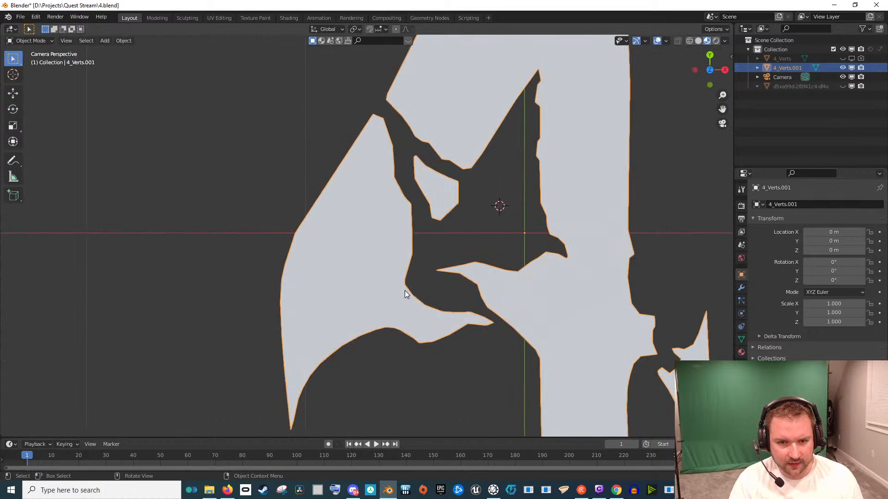
pyautogui.scroll(3, 405, 294)
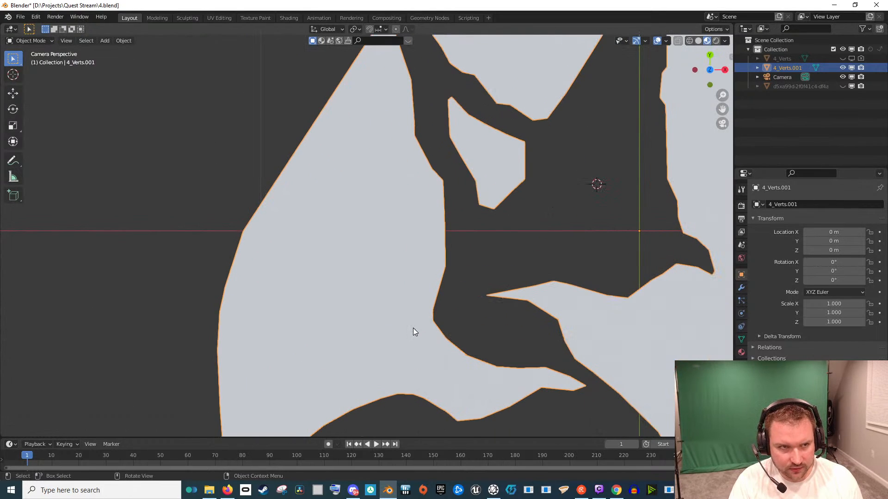
pyautogui.press('Tab')
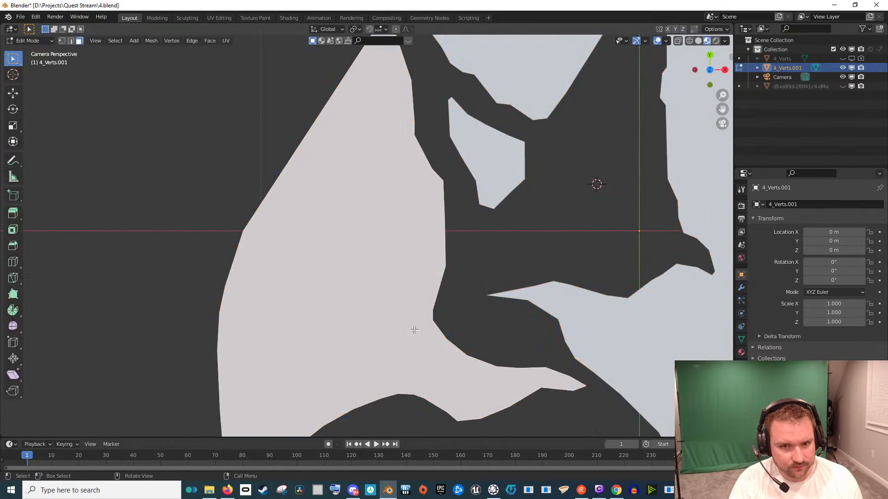
# Switch to vertex selection and set the transform pivot point to Individual Origins
pyautogui.scroll(4, 561, 376)
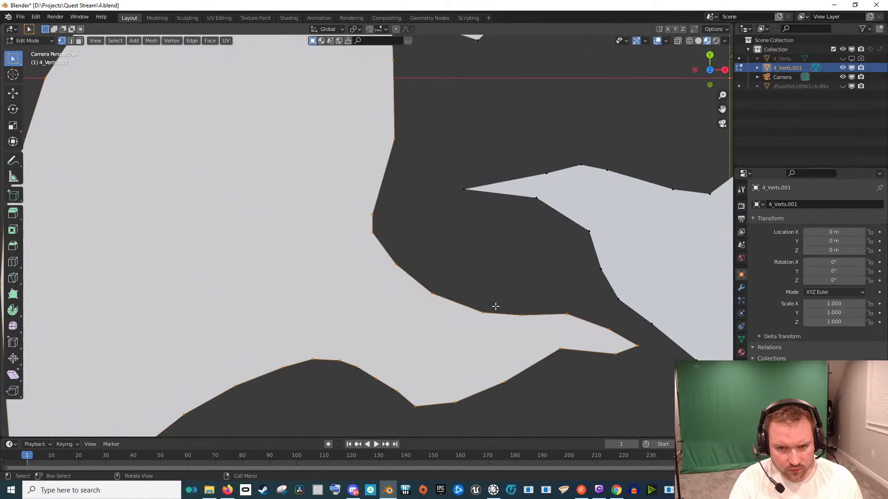
pyautogui.scroll(-2, 496, 306)
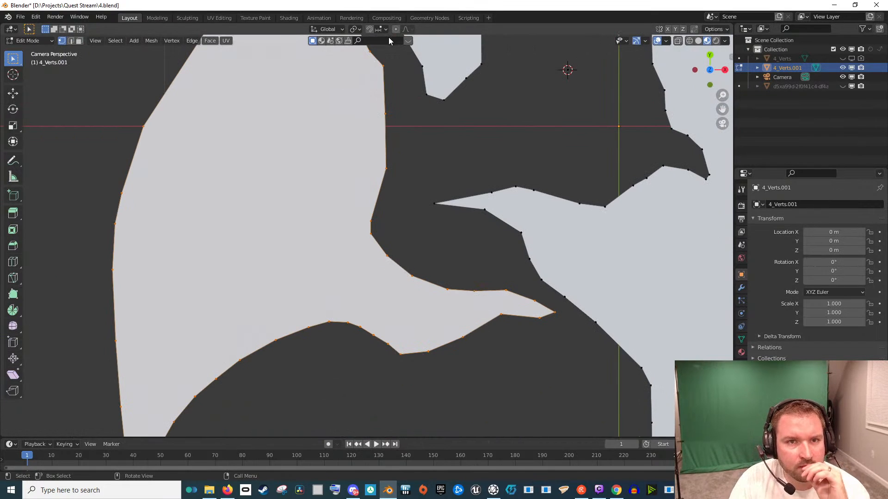
pyautogui.click(359, 30)
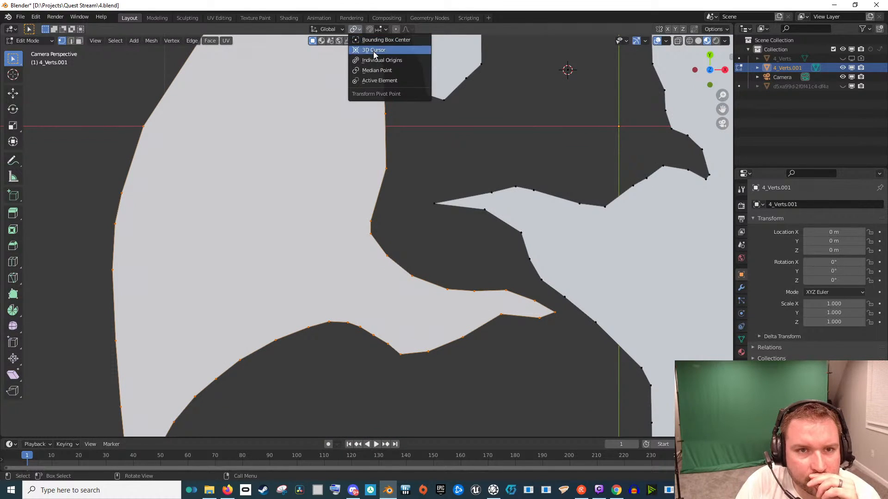
pyautogui.click(396, 61)
pyautogui.scroll(-1, 419, 182)
pyautogui.scroll(-2, 419, 182)
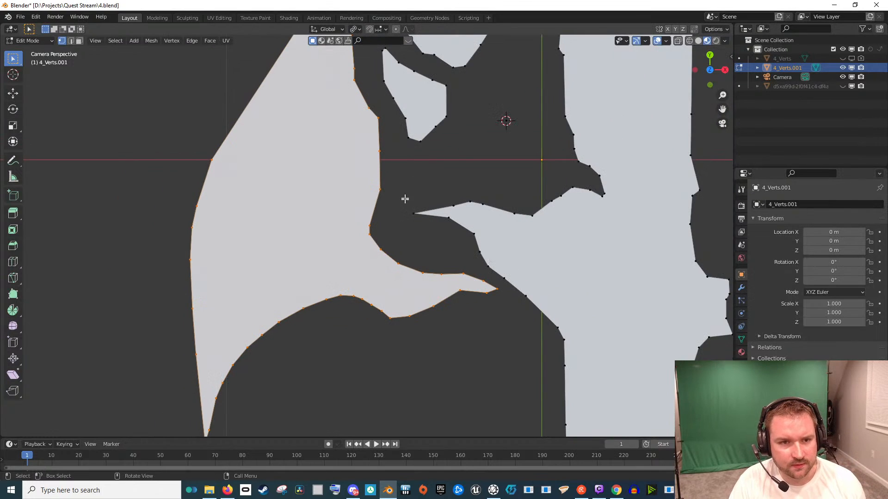
pyautogui.press('i')
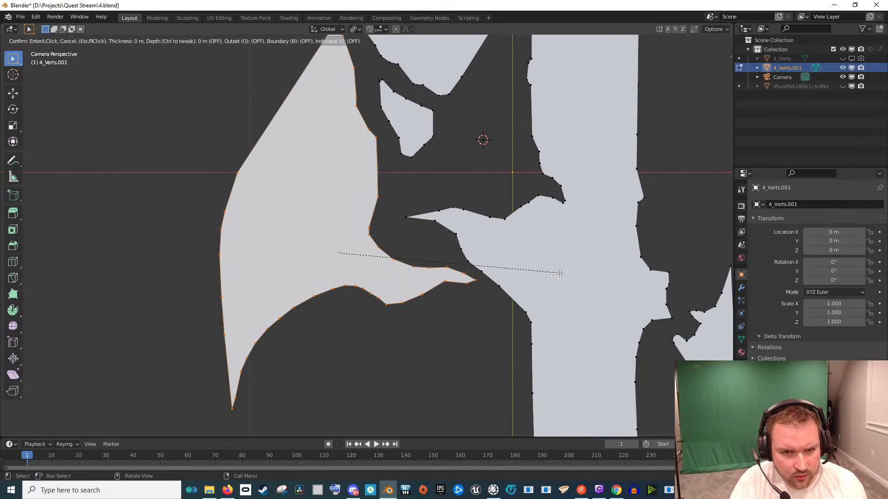
pyautogui.press('Escape')
pyautogui.press('Tab')
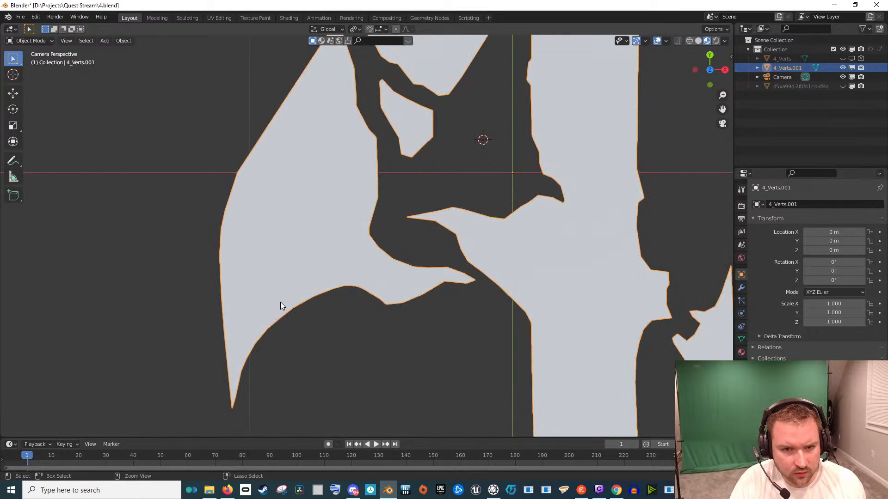
pyautogui.press('Tab')
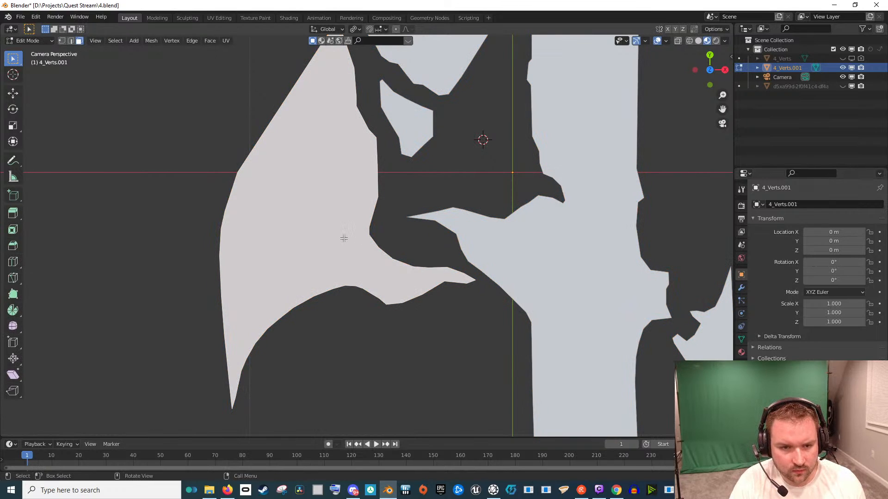
# Try insetting the left blade's face by about 0.46 m with Boundary, Offset Even and Offset Relative on, and undo it
pyautogui.press('i')
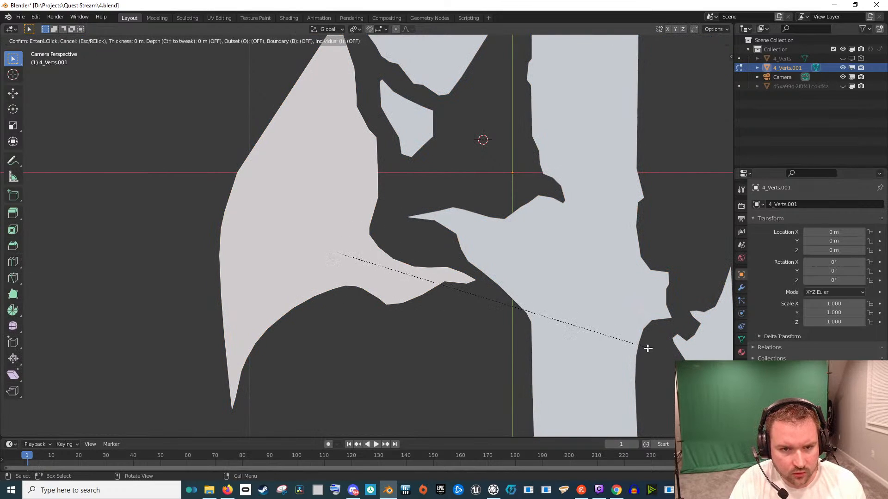
pyautogui.click(374, 326)
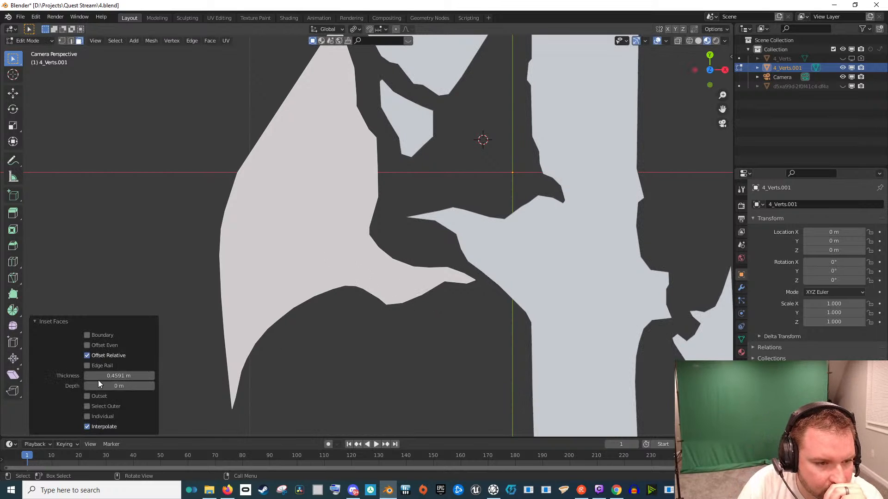
pyautogui.click(104, 336)
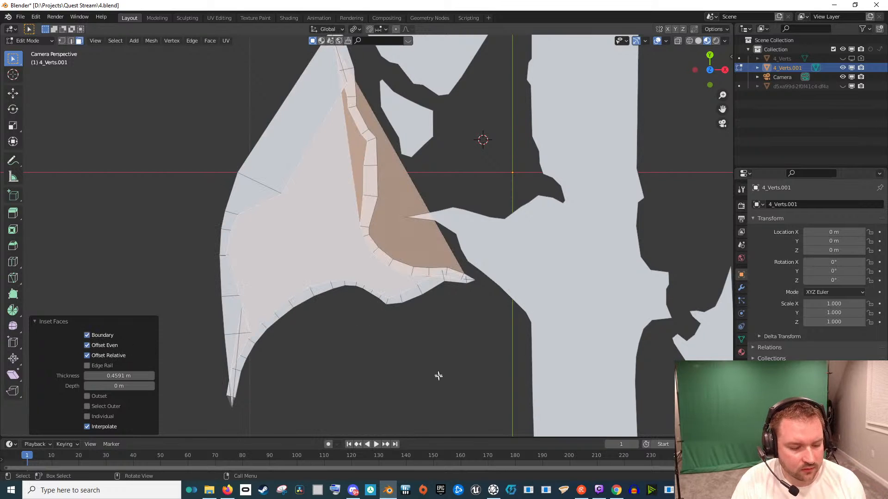
pyautogui.click(448, 392)
pyautogui.hotkey('ctrl', 'z')
pyautogui.hotkey('ctrl', 'z')
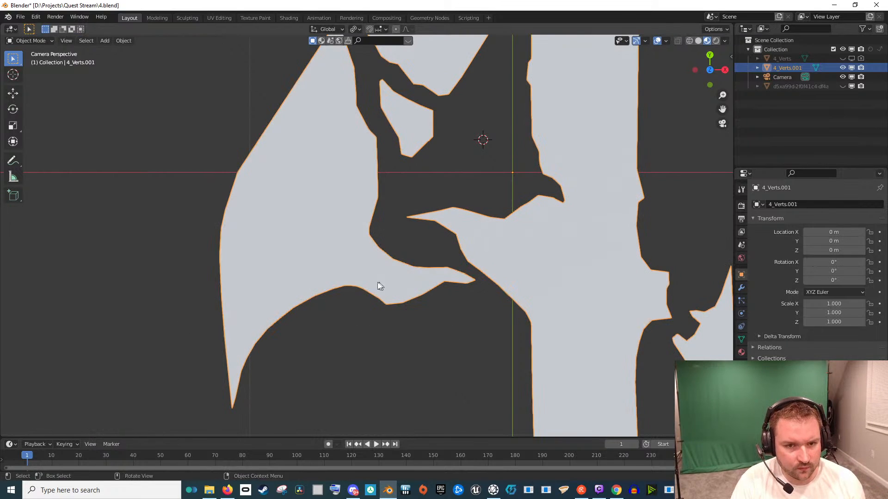
# Cancel another trial inset of the left blade and set the transform pivot point to Bounding Box Center
pyautogui.press('i')
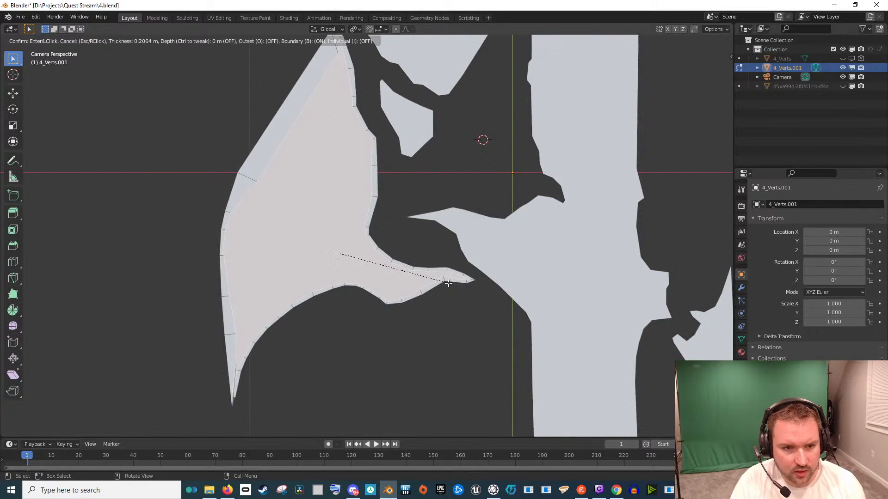
pyautogui.press('Escape')
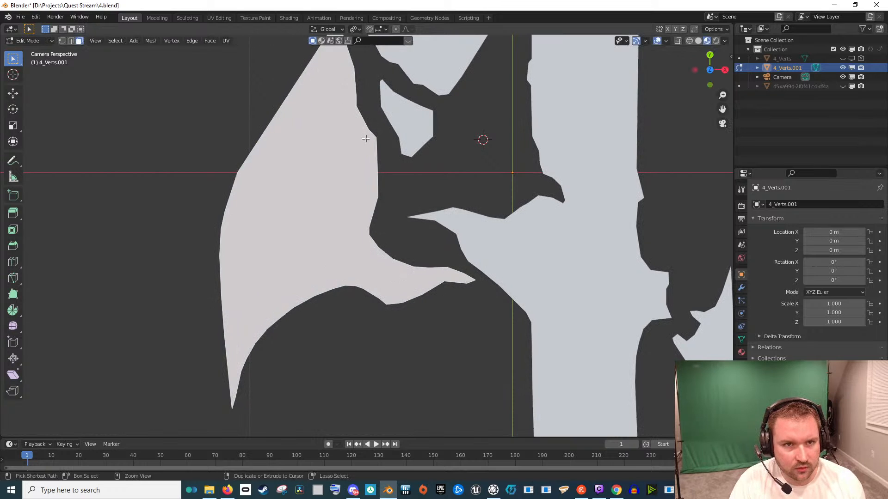
pyautogui.press('Tab')
pyautogui.click(354, 30)
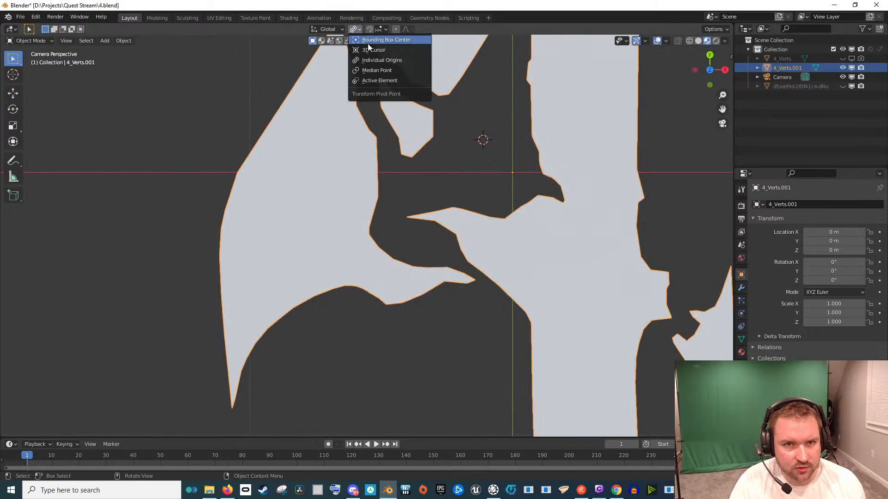
pyautogui.click(368, 41)
pyautogui.press('Tab')
pyautogui.press('i')
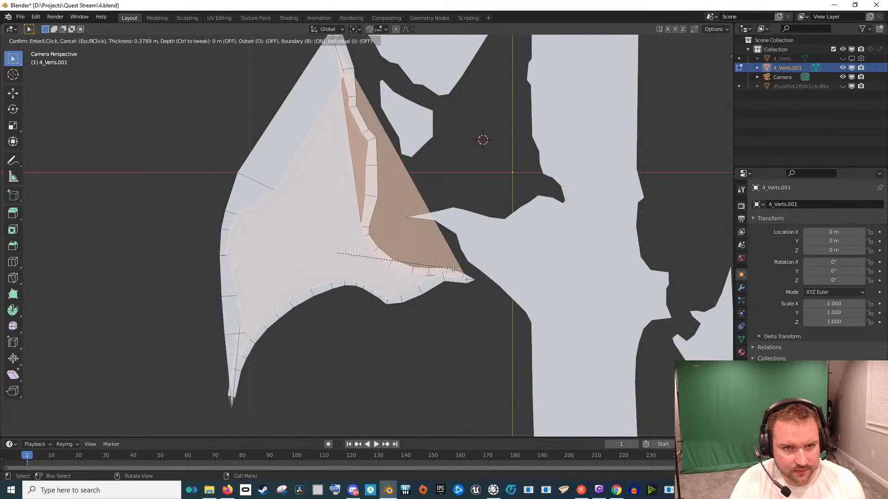
pyautogui.press('Escape')
pyautogui.press('Tab')
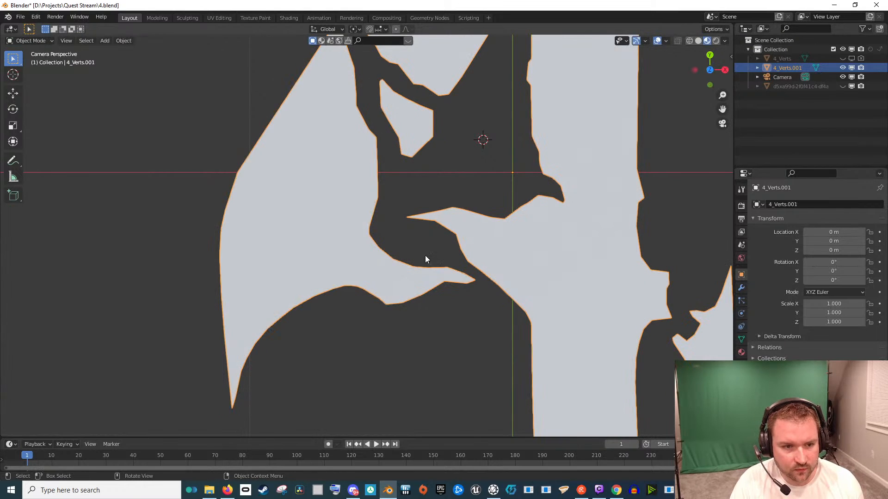
pyautogui.press('i')
pyautogui.press('Escape')
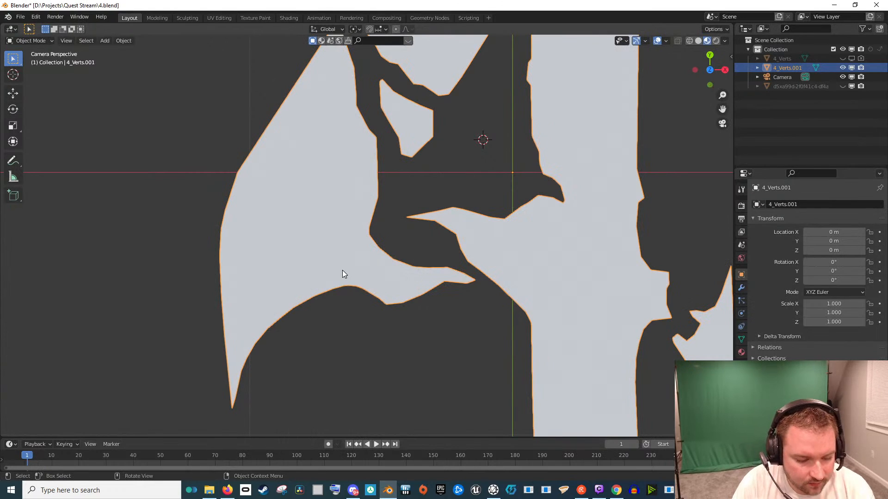
# Start an inset of the left blade's face at 0 m thickness and turn off Offset Even and Offset Relative
pyautogui.press('Tab')
pyautogui.press('i')
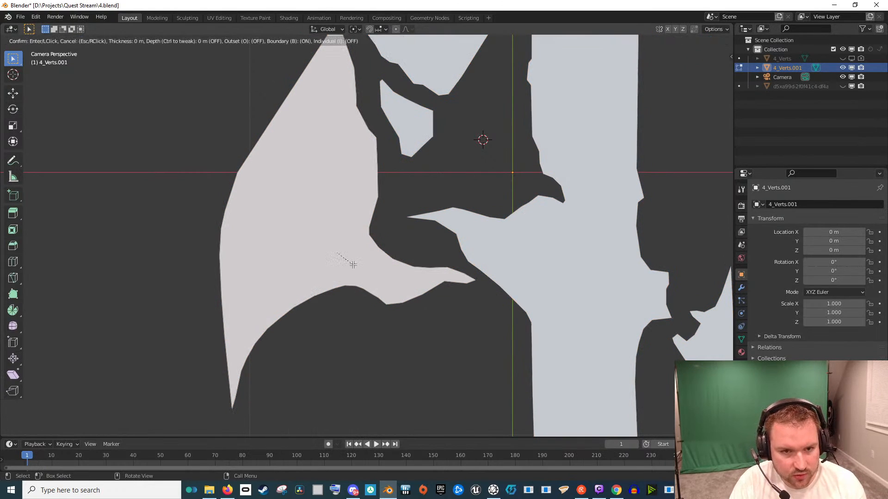
pyautogui.click(343, 333)
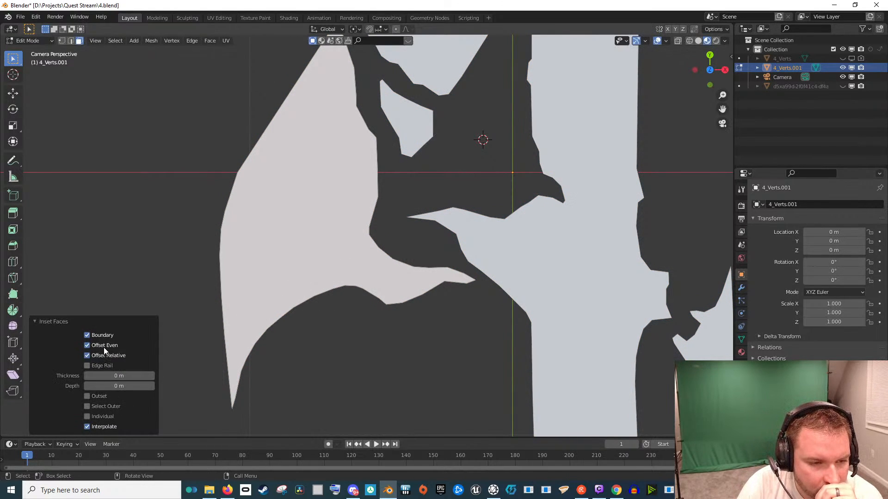
pyautogui.click(117, 356)
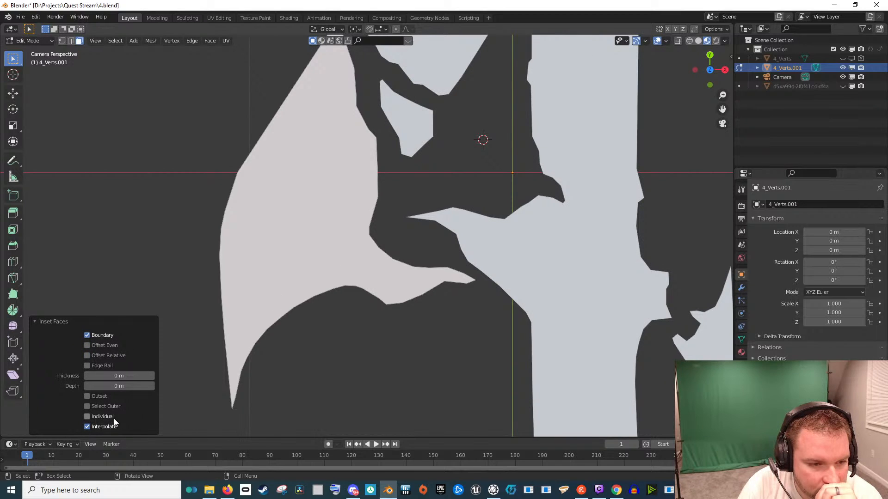
pyautogui.click(349, 268)
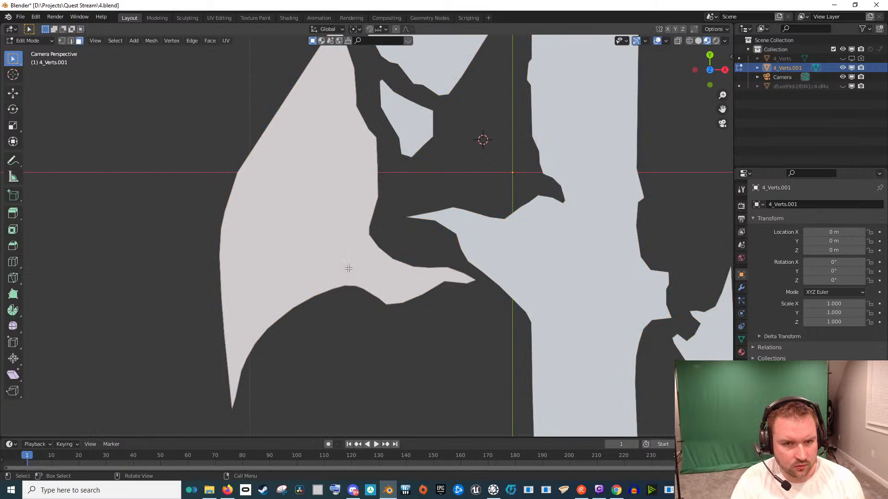
# Inset the left blade's face by about 0.013 m with only Boundary and Interpolate on
pyautogui.press('i')
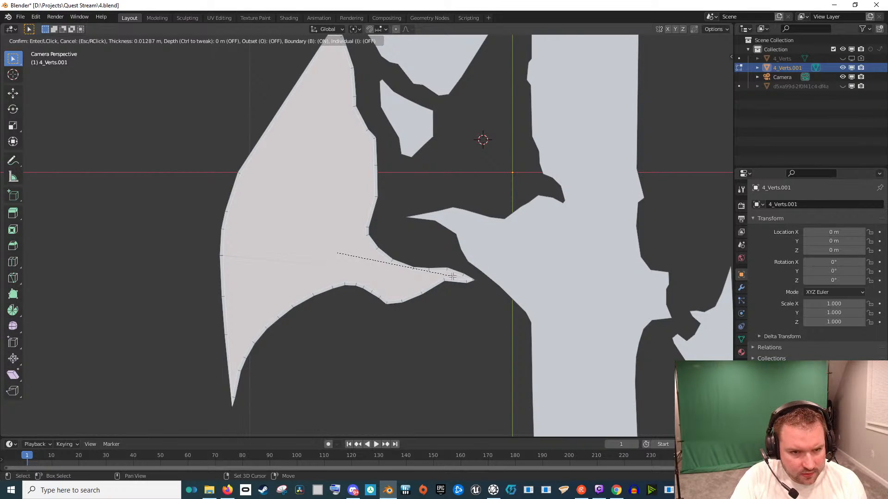
pyautogui.click(452, 276)
pyautogui.scroll(8, 325, 373)
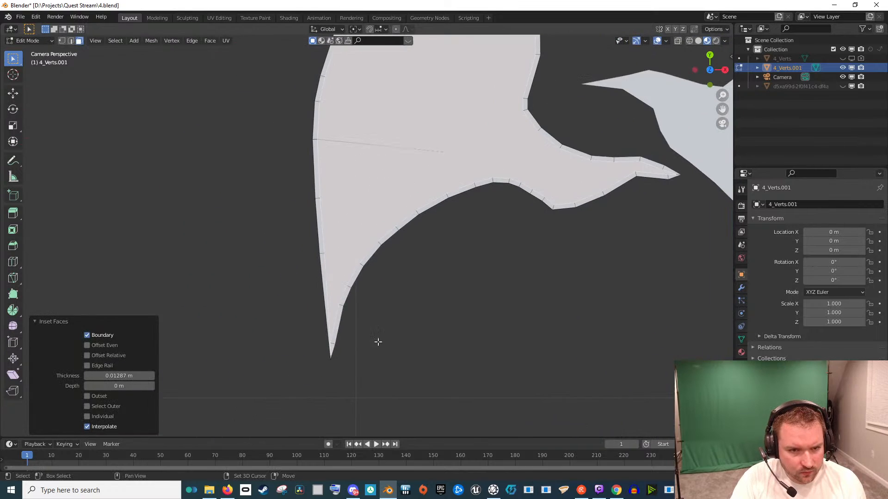
# Move the lowest inset vertex at the left blade's bottom tip upward past its neighbouring inner vertex
pyautogui.press('1')
pyautogui.moveTo(458, 375); pyautogui.dragTo(454, 286)
pyautogui.scroll(3, 448, 321)
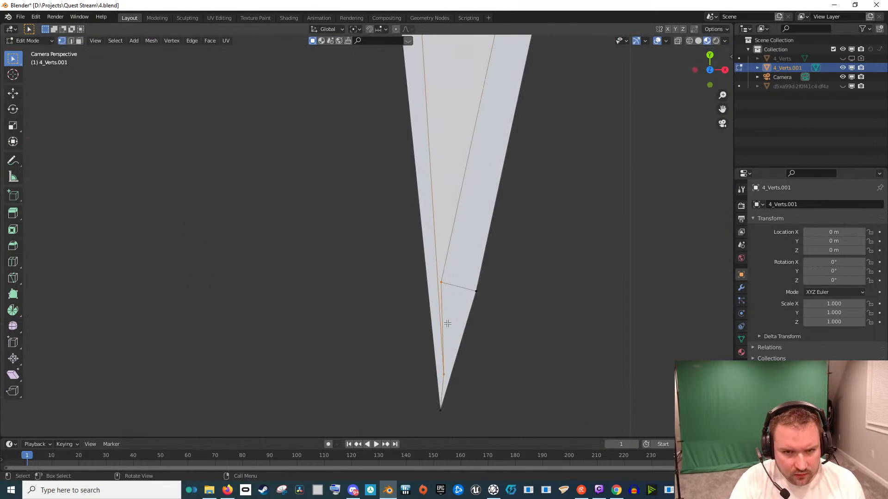
pyautogui.click(445, 374)
pyautogui.press('g')
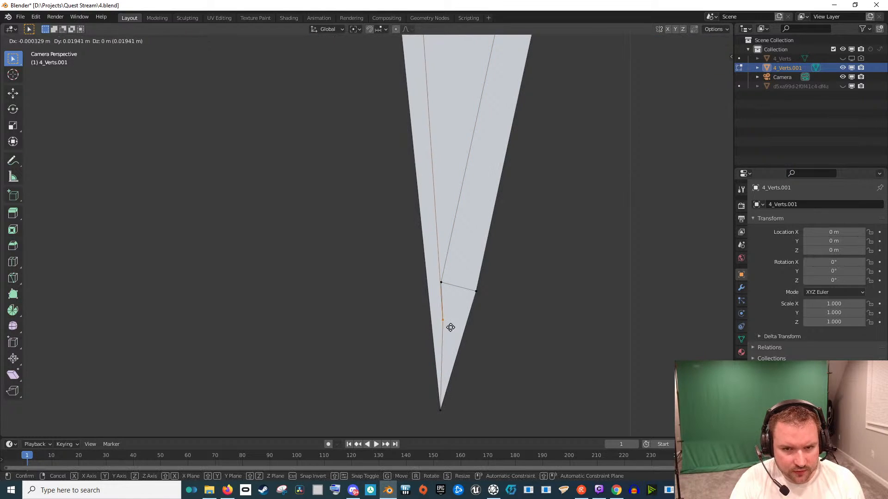
pyautogui.click(442, 259)
# Move the neighbouring inner tip vertex up and to the right, and shift the raised vertex about 0.004 m to sit beside it
pyautogui.click(439, 282)
pyautogui.press('g')
pyautogui.click(482, 256)
pyautogui.click(434, 248)
pyautogui.press('g')
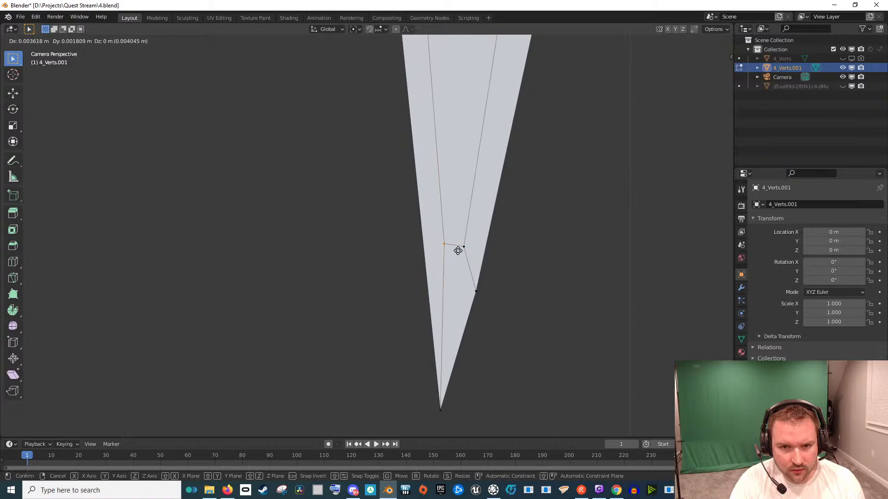
pyautogui.click(446, 250)
# Examine the inset outline along the left blade's outer edge and the line crossing the blade's face
pyautogui.scroll(-1, 442, 276)
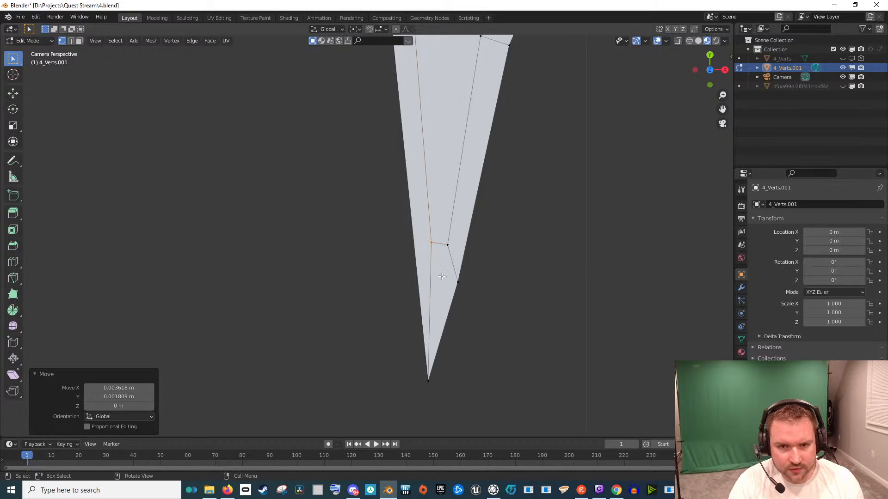
pyautogui.scroll(4, 443, 276)
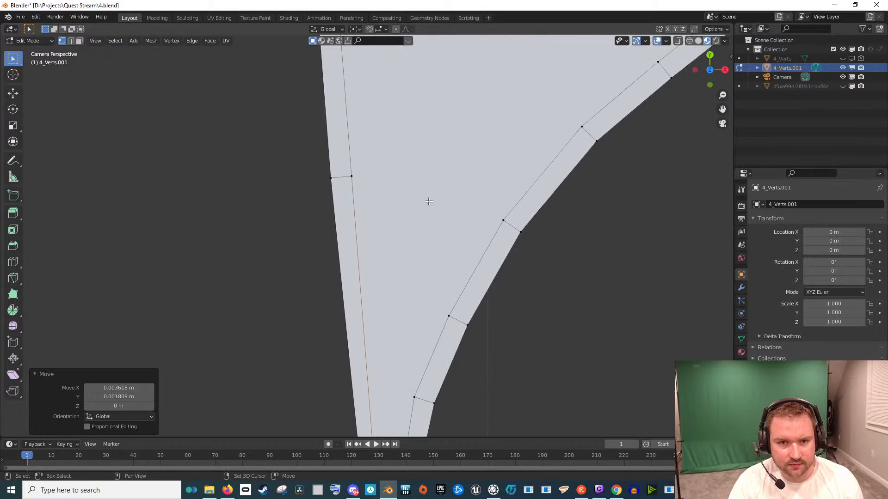
pyautogui.scroll(2, 326, 304)
pyautogui.scroll(-3, 326, 303)
pyautogui.scroll(3, 295, 236)
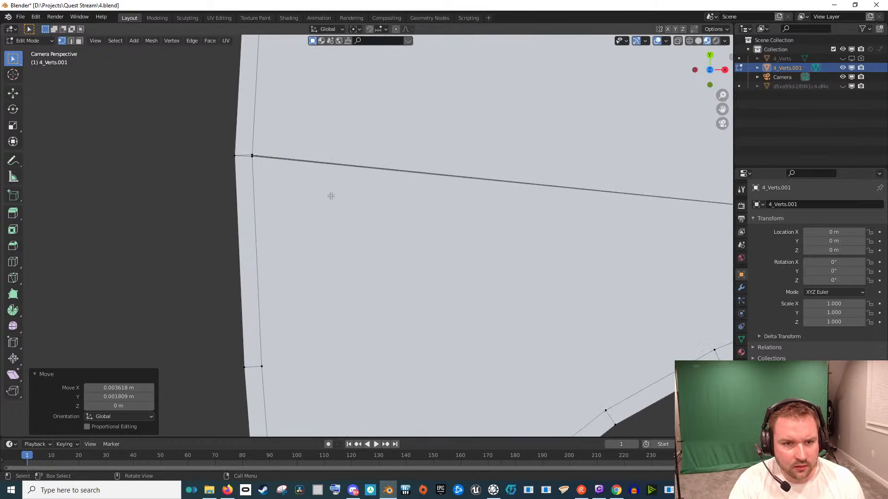
pyautogui.scroll(1, 331, 192)
pyautogui.press('2')
pyautogui.press('1')
pyautogui.hotkey('ctrl', 'z')
pyautogui.hotkey('ctrl', 'z')
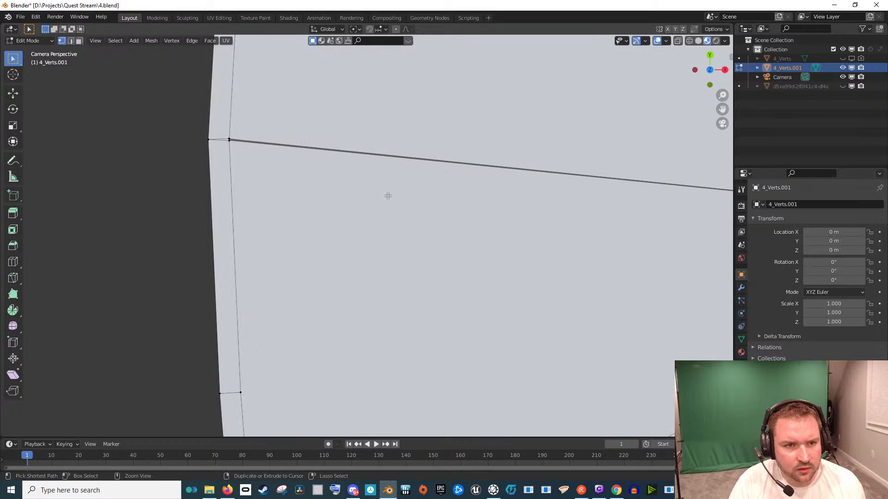
pyautogui.rightClick(791, 70)
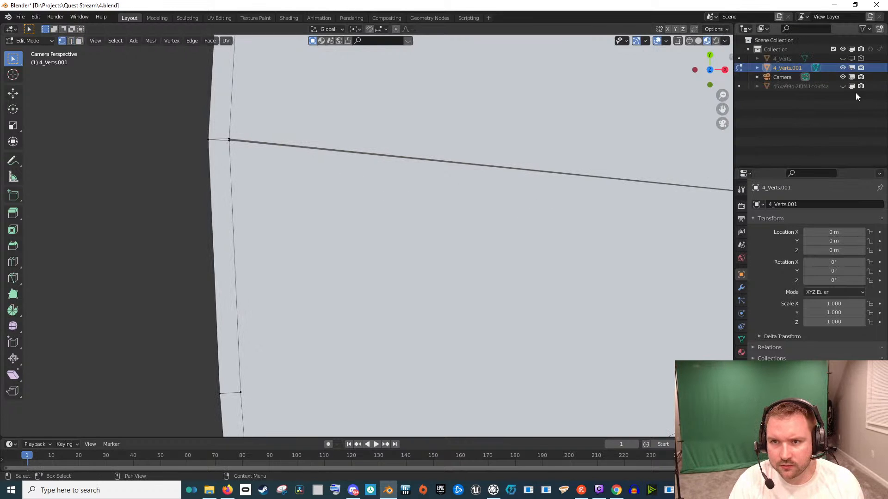
pyautogui.rightClick(784, 68)
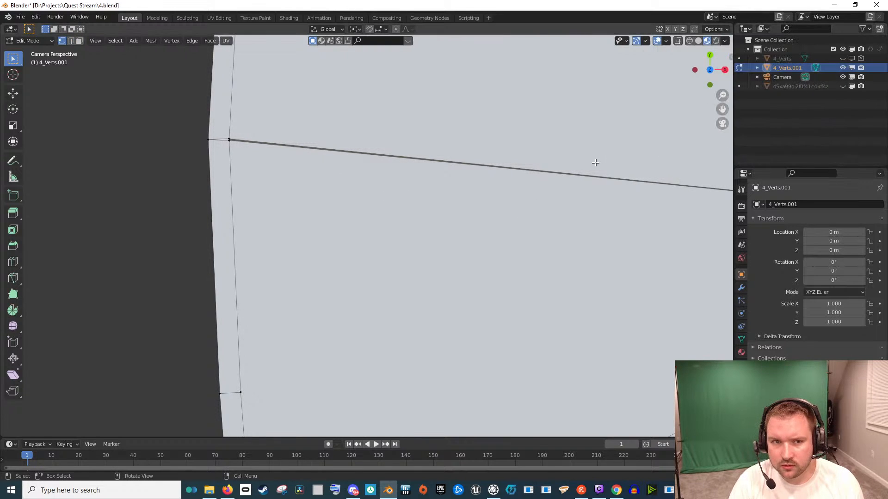
# Delete the inset duplicate logo object 4_Verts.001 and re-enable the original 4_Verts in the viewport
pyautogui.scroll(-3, 481, 251)
pyautogui.press('Tab')
pyautogui.press('Delete')
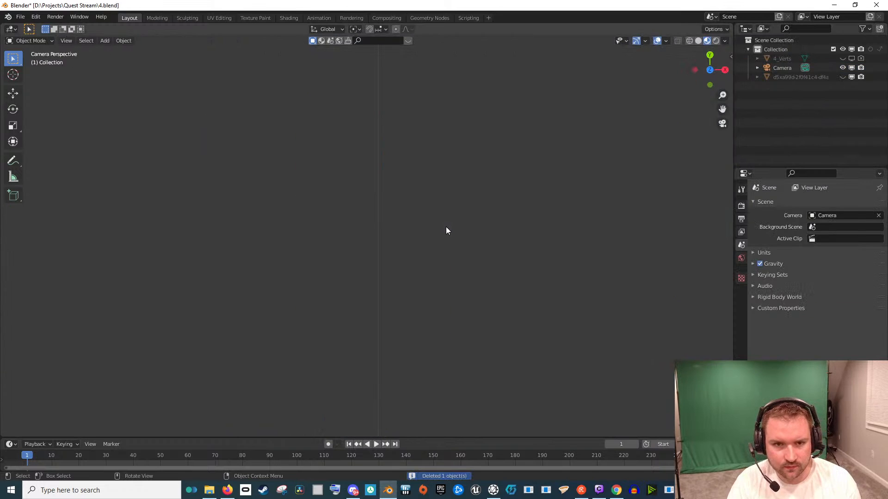
pyautogui.click(852, 59)
pyautogui.click(852, 59)
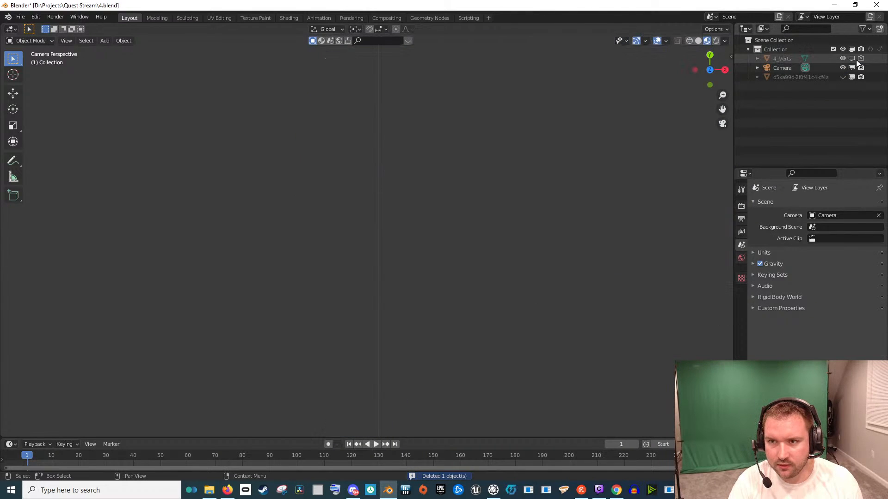
pyautogui.click(852, 58)
# Duplicate the 4_Verts logo in place and hide the original object
pyautogui.scroll(-3, 512, 185)
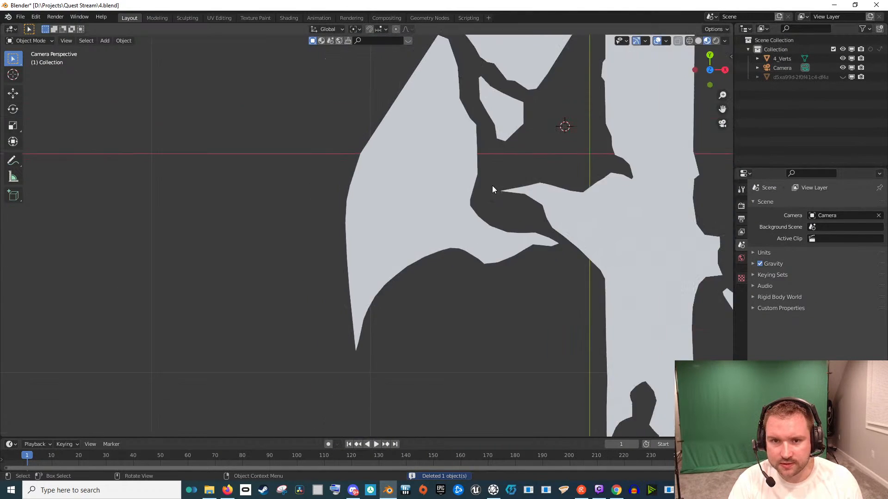
pyautogui.click(418, 195)
pyautogui.hotkey('shift', 'd')
pyautogui.rightClick(418, 195)
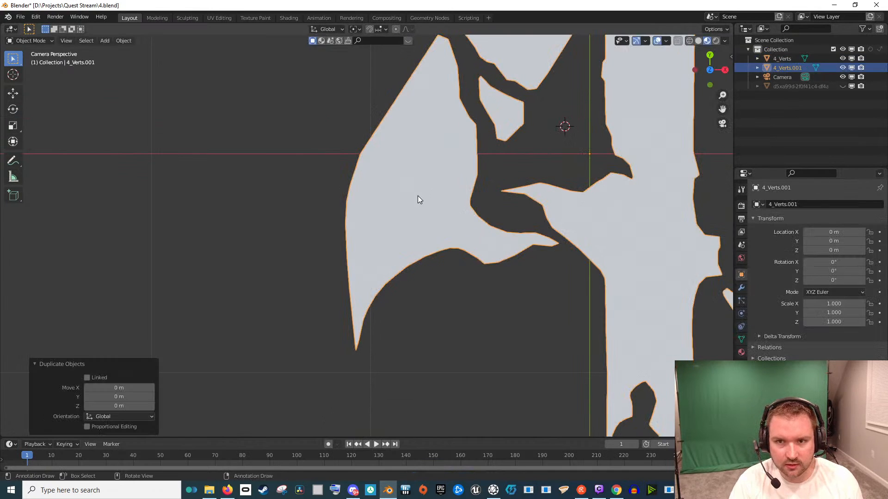
pyautogui.click(842, 58)
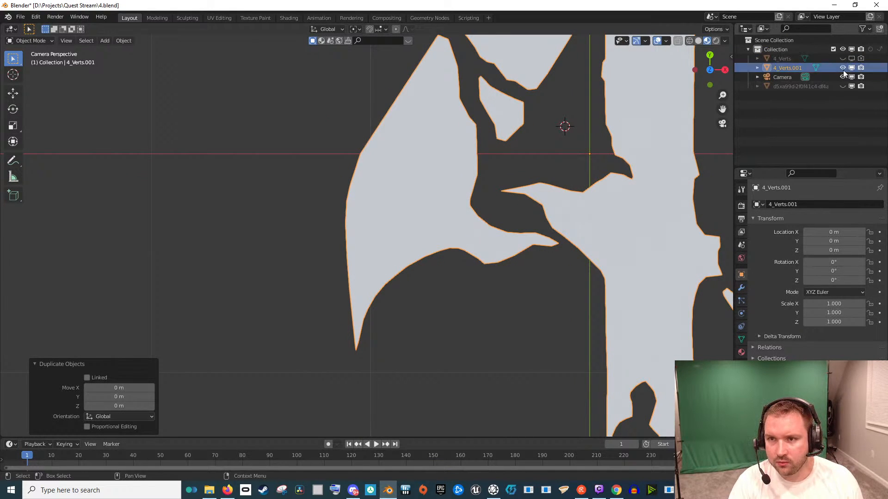
# In face mode, inset the small fragment between the left blade and the numeral by about 0.0067 m
pyautogui.press('Tab')
pyautogui.scroll(5, 354, 248)
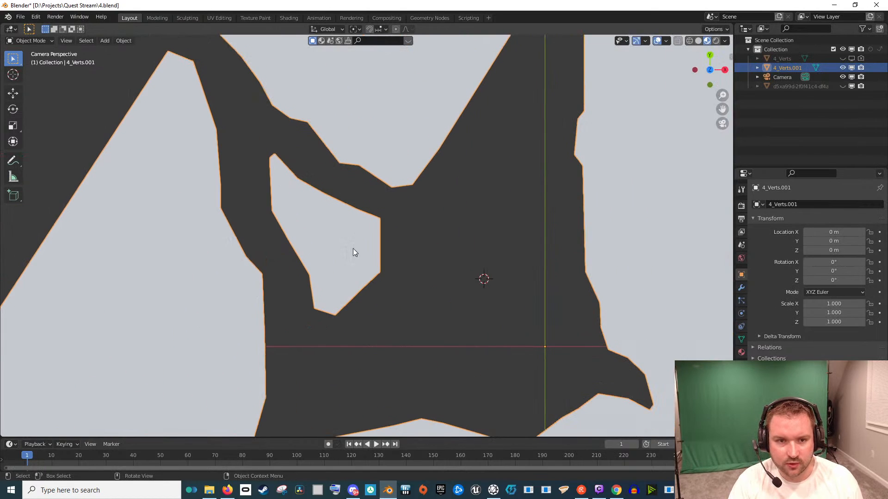
pyautogui.scroll(3, 344, 250)
pyautogui.press('3')
pyautogui.click(346, 252)
pyautogui.press('i')
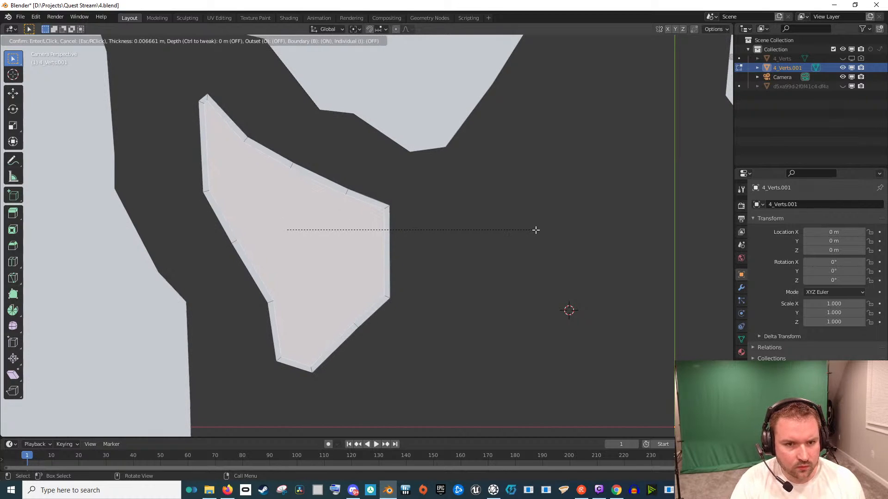
pyautogui.click(536, 230)
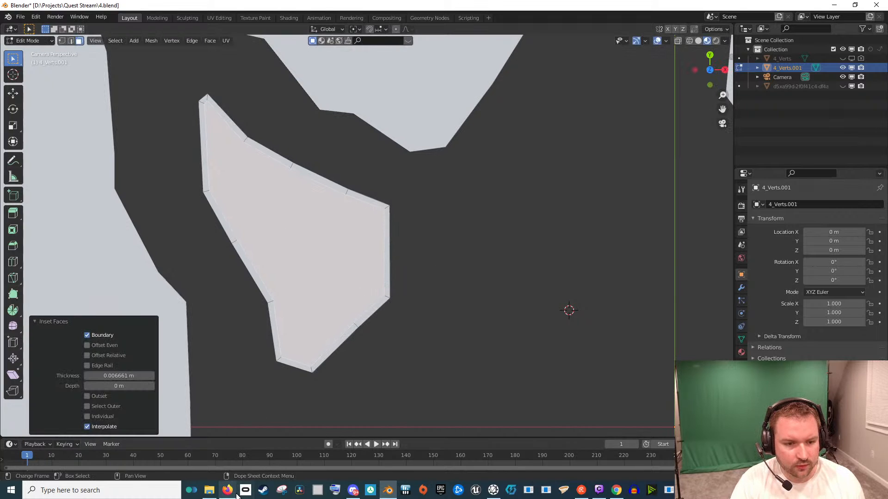
# Try to inset the main numeral's face by about 0.018 m, and undo the inset
pyautogui.scroll(-4, 364, 294)
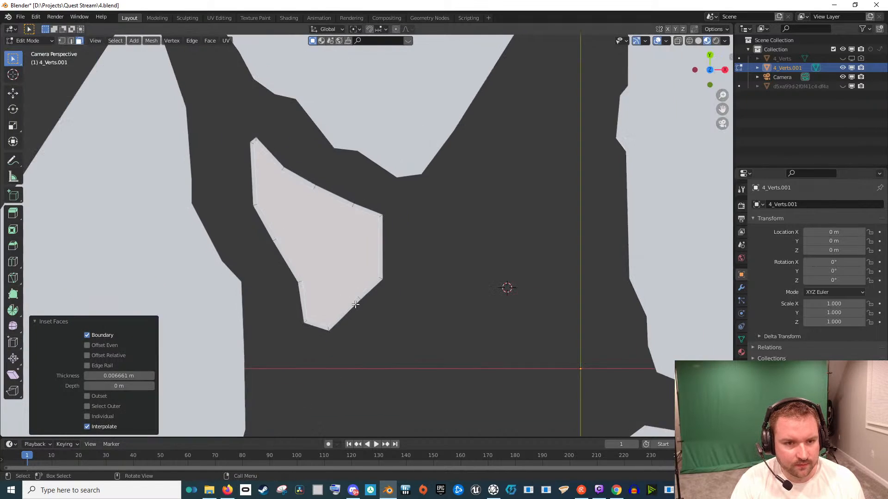
pyautogui.moveTo(419, 211); pyautogui.dragTo(334, 370)
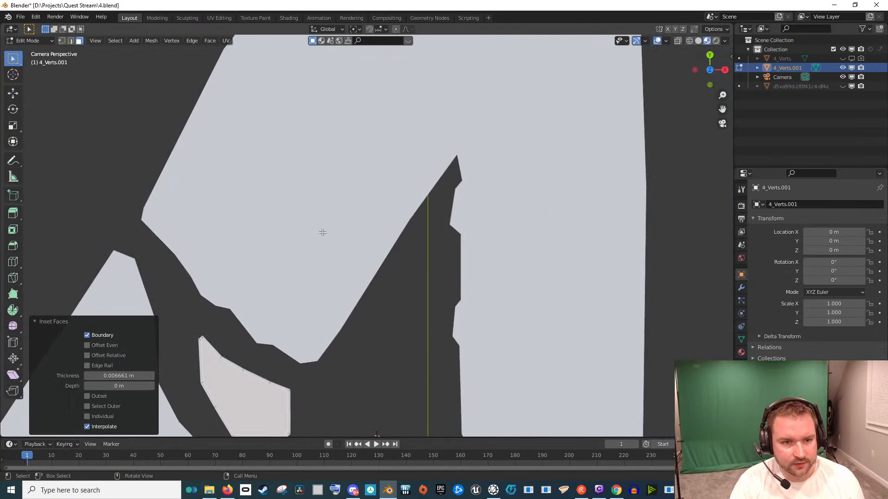
pyautogui.scroll(-2, 305, 359)
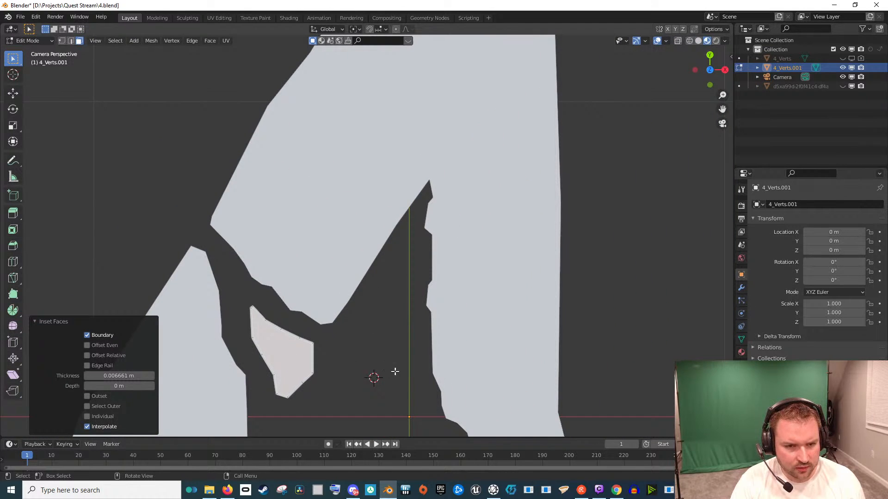
pyautogui.press('Tab')
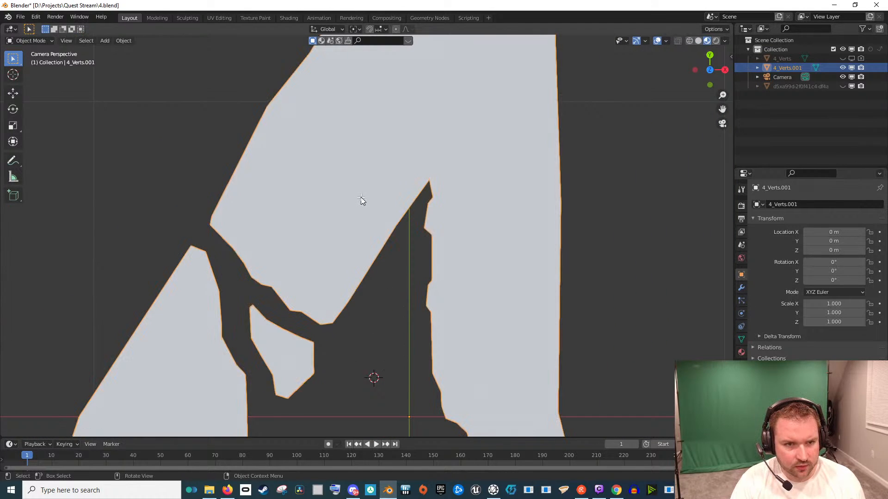
pyautogui.press('Tab')
pyautogui.scroll(-3, 494, 213)
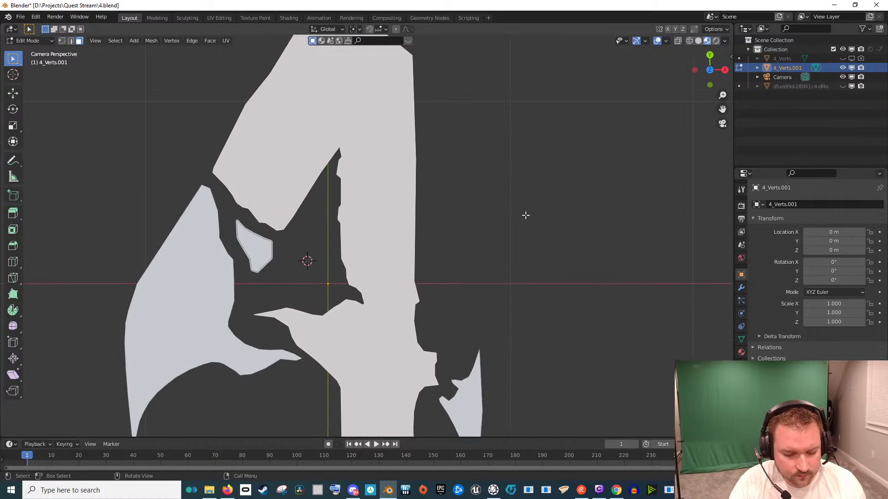
pyautogui.press('i')
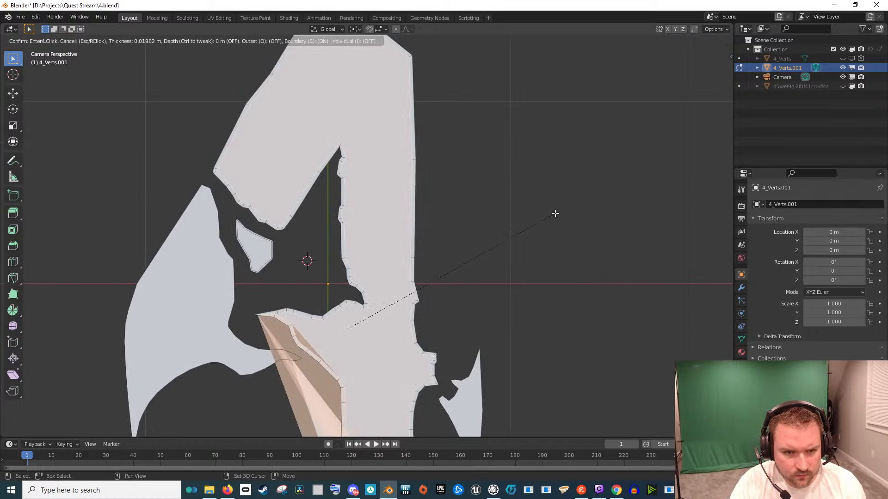
pyautogui.click(557, 215)
pyautogui.scroll(-3, 534, 242)
pyautogui.scroll(6, 509, 251)
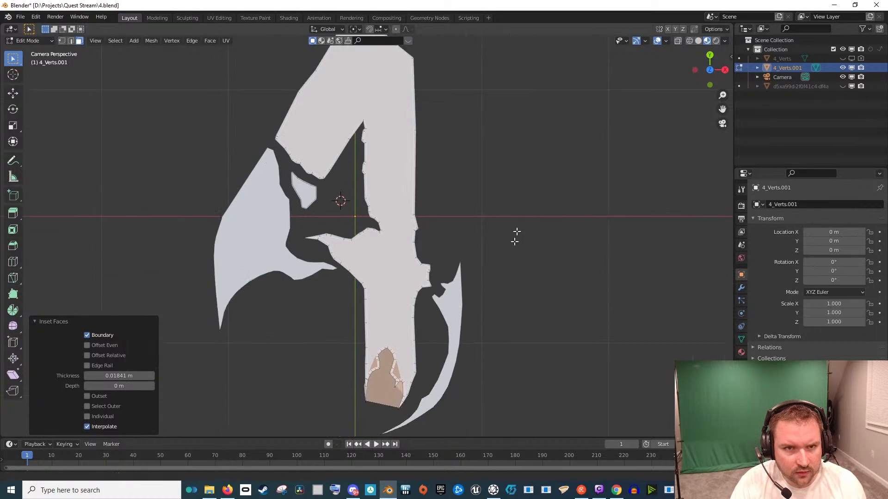
pyautogui.hotkey('ctrl', 'z')
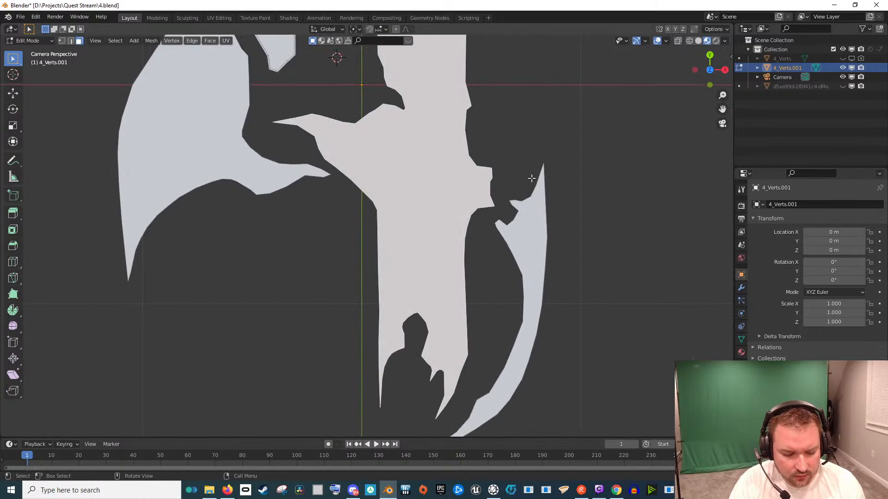
# Inset the main numeral's face by about 0.0086 m with only Boundary and Interpolate on
pyautogui.press('i')
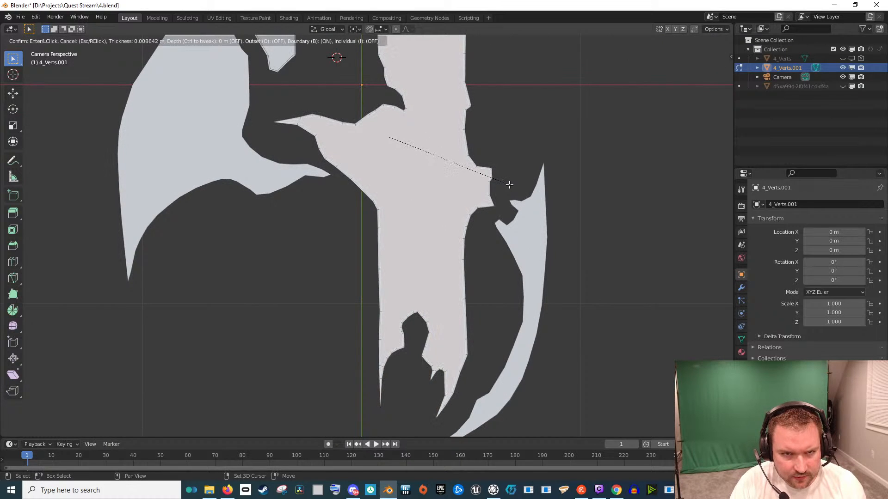
pyautogui.click(509, 185)
pyautogui.scroll(3, 411, 220)
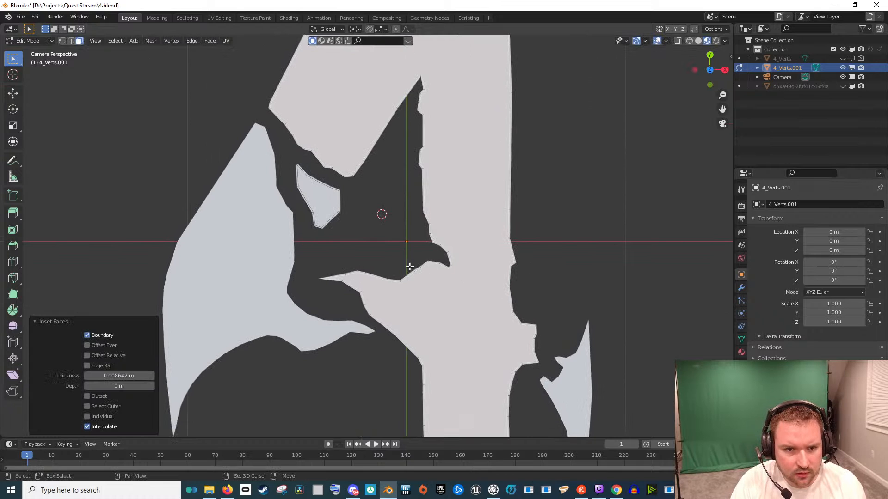
pyautogui.scroll(-1, 355, 230)
pyautogui.moveTo(410, 259); pyautogui.dragTo(491, 216)
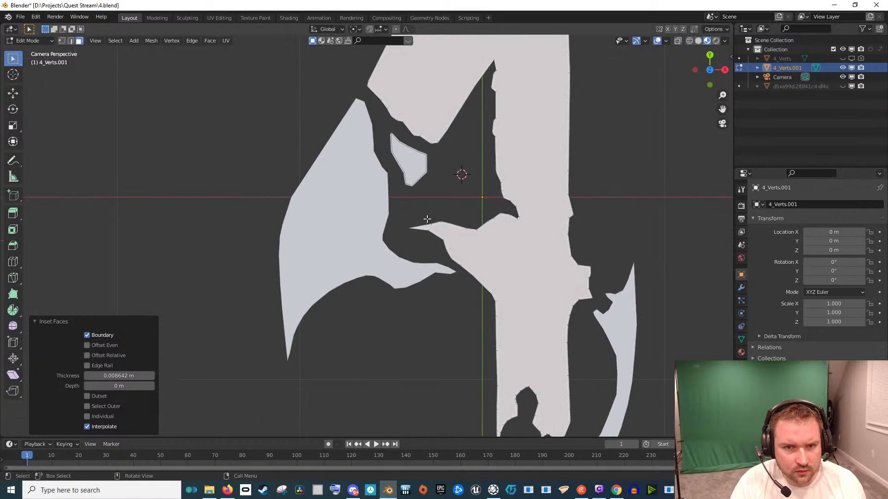
# Inset the left blade's face by about 0.015 m with only Boundary and Interpolate on
pyautogui.click(330, 262)
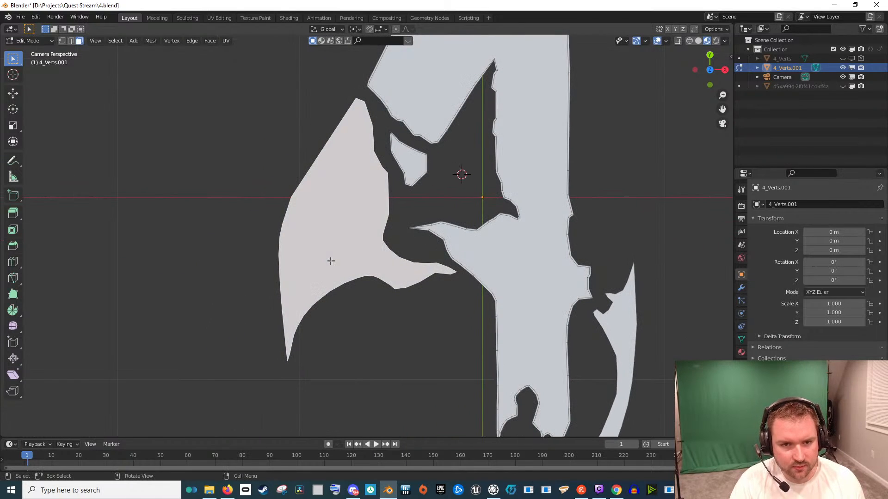
pyautogui.scroll(8, 482, 240)
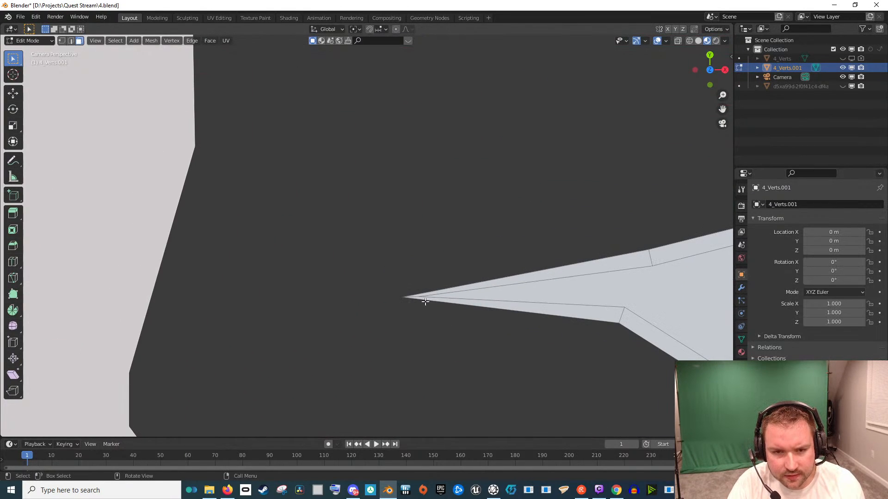
pyautogui.scroll(-6, 464, 297)
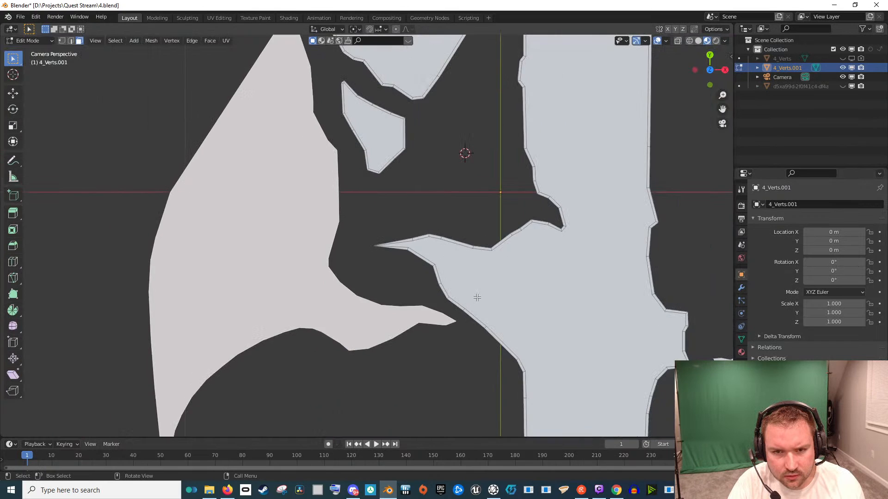
pyautogui.scroll(5, 419, 276)
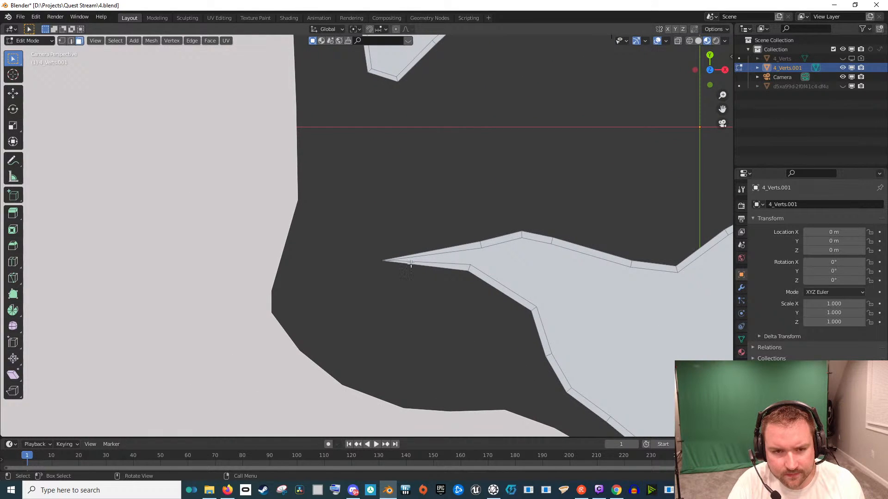
pyautogui.scroll(4, 410, 264)
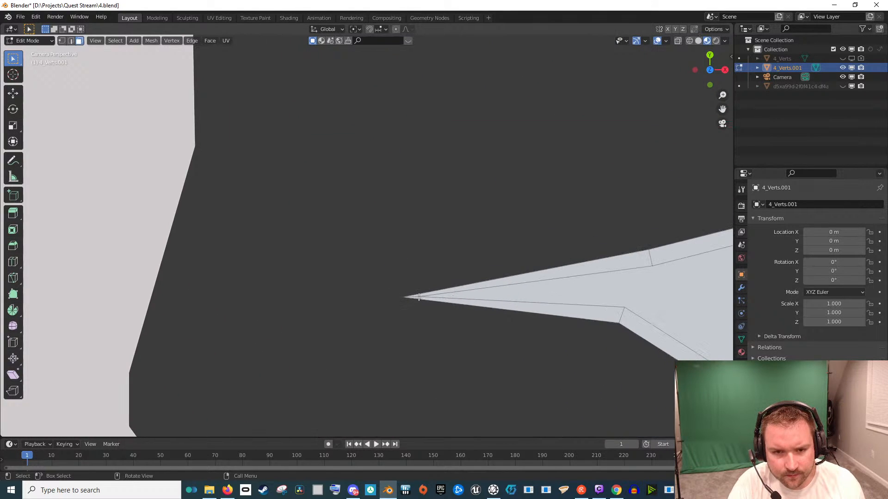
pyautogui.scroll(-6, 465, 300)
pyautogui.moveTo(527, 317); pyautogui.dragTo(401, 149)
pyautogui.scroll(-3, 412, 234)
pyautogui.moveTo(276, 189); pyautogui.dragTo(414, 276)
pyautogui.press('i')
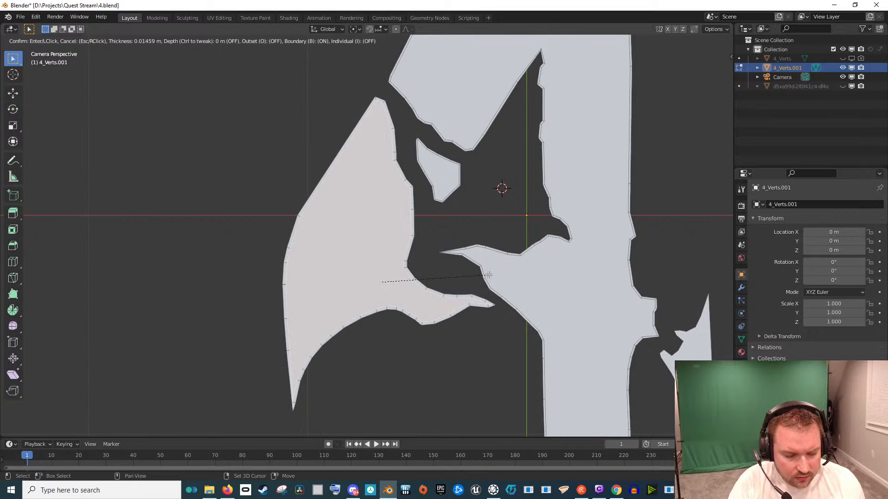
pyautogui.click(487, 276)
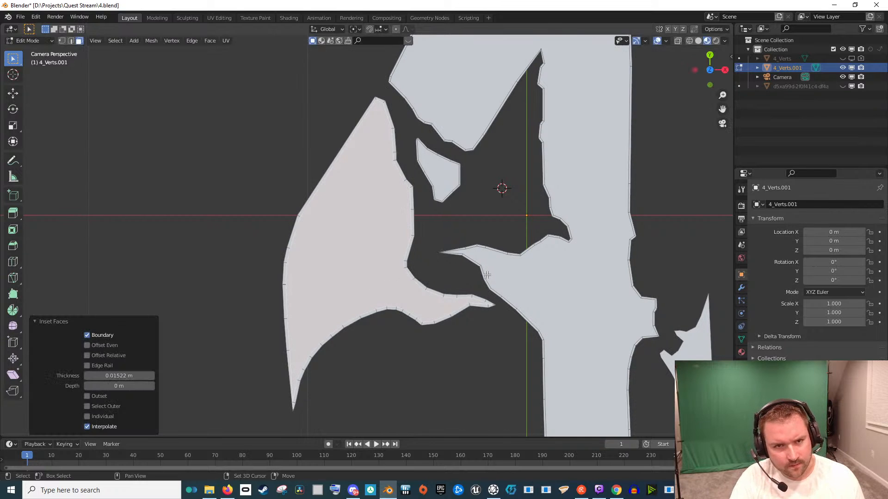
# In vertex mode, move the inner vertex just above the left blade's bottom tip to the right
pyautogui.scroll(5, 407, 365)
pyautogui.scroll(3, 413, 331)
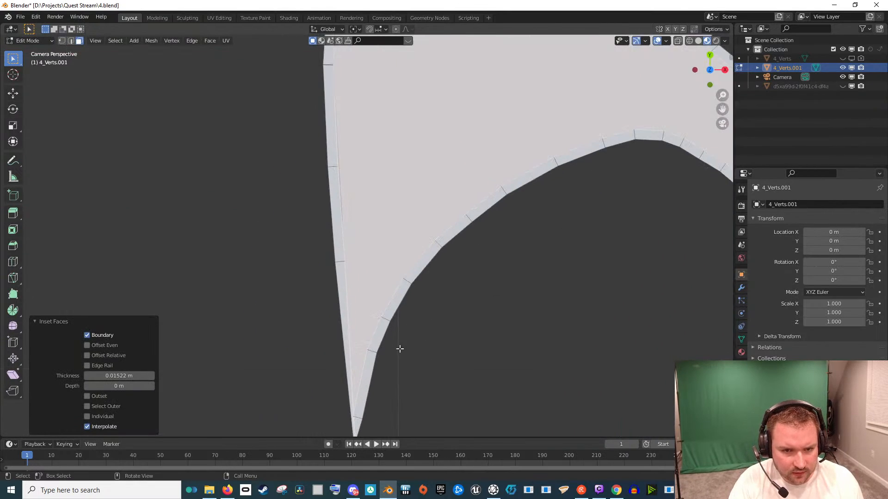
pyautogui.press('1')
pyautogui.scroll(2, 399, 382)
pyautogui.moveTo(398, 382); pyautogui.dragTo(418, 235)
pyautogui.scroll(4, 412, 331)
pyautogui.moveTo(421, 365); pyautogui.dragTo(403, 239)
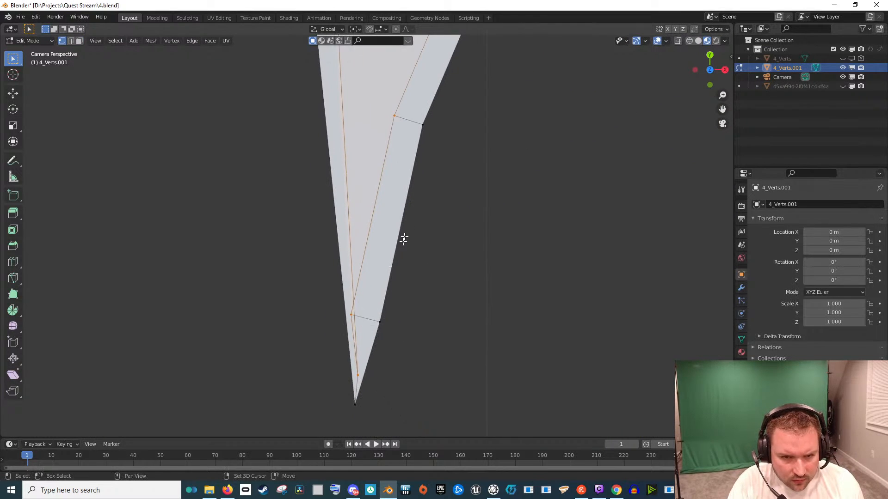
pyautogui.press('g')
pyautogui.click(378, 312)
# Raise the lowest inset vertex past its neighbour, and shift that neighbour about 0.004 m in X and 0.007 m in Y
pyautogui.click(360, 372)
pyautogui.press('g')
pyautogui.click(356, 288)
pyautogui.click(368, 308)
pyautogui.press('g')
pyautogui.click(373, 295)
# Examine the inset outline around the left blade's spike and follow the line crossing the blade's face to its outer edge
pyautogui.scroll(-7, 377, 279)
pyautogui.moveTo(536, 78); pyautogui.dragTo(405, 321)
pyautogui.scroll(-3, 427, 245)
pyautogui.scroll(6, 406, 320)
pyautogui.moveTo(612, 401); pyautogui.dragTo(398, 252)
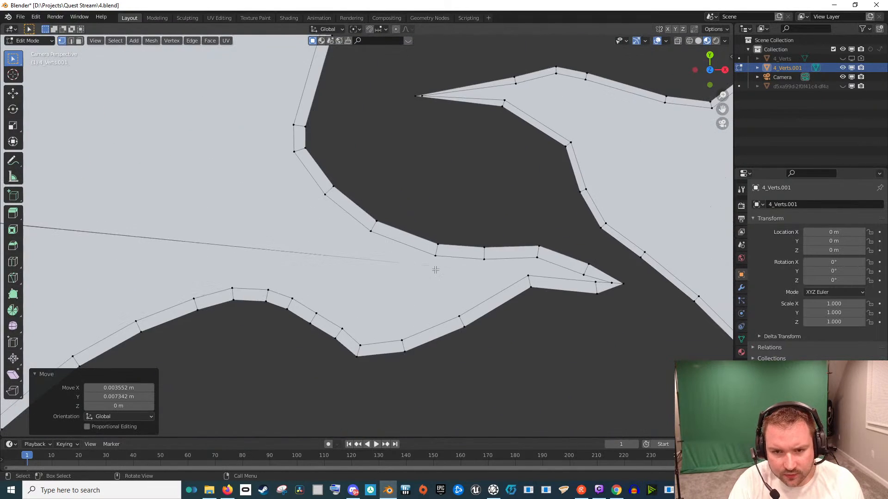
pyautogui.scroll(6, 398, 253)
pyautogui.press('2')
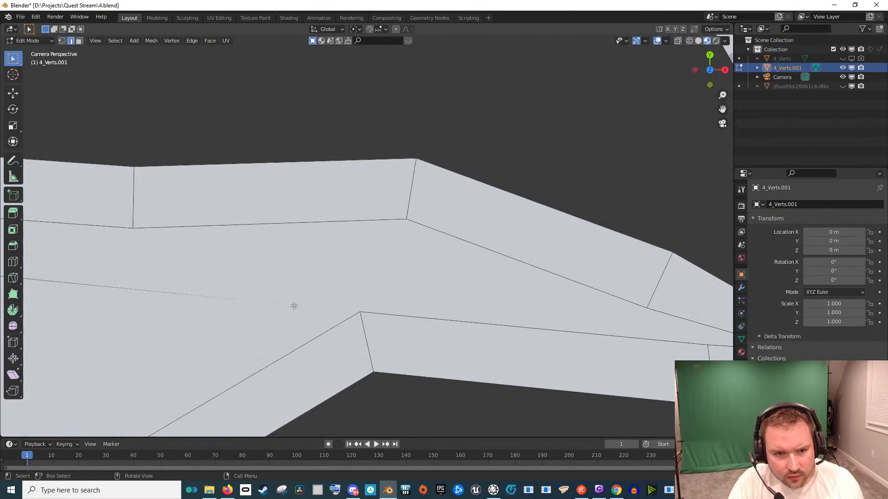
pyautogui.scroll(-2, 271, 309)
pyautogui.scroll(10, 313, 306)
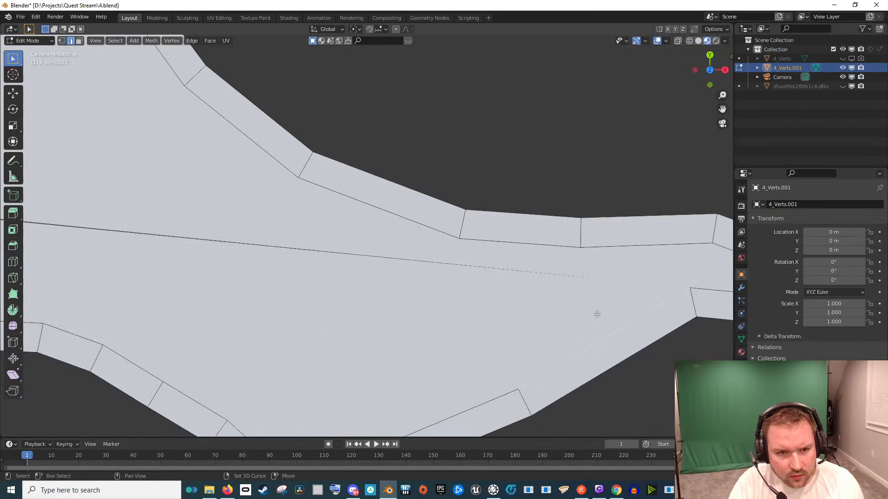
pyautogui.scroll(-5, 334, 279)
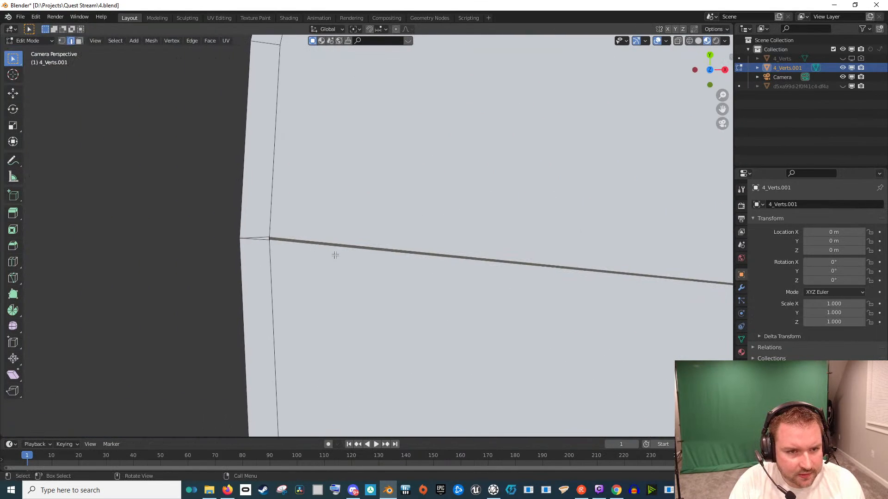
pyautogui.scroll(3, 206, 266)
# Undo the latest vertex edits on the left blade's inset outline
pyautogui.hotkey('ctrl', 'z')
pyautogui.hotkey('ctrl', 'z')
pyautogui.hotkey('ctrl', 'z')
pyautogui.hotkey('ctrl', 'z')
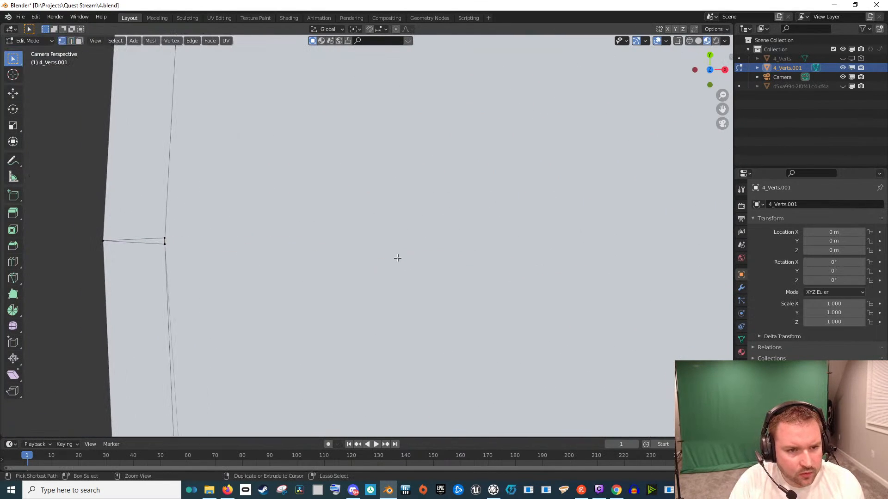
# Hide the duplicate logo object 4_Verts.001 and delete it from the scene
pyautogui.click(843, 67)
pyautogui.rightClick(783, 65)
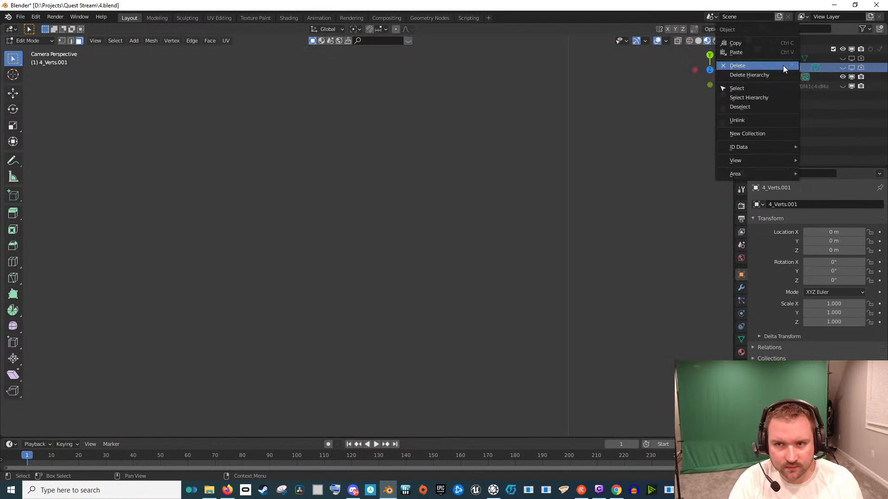
pyautogui.click(783, 65)
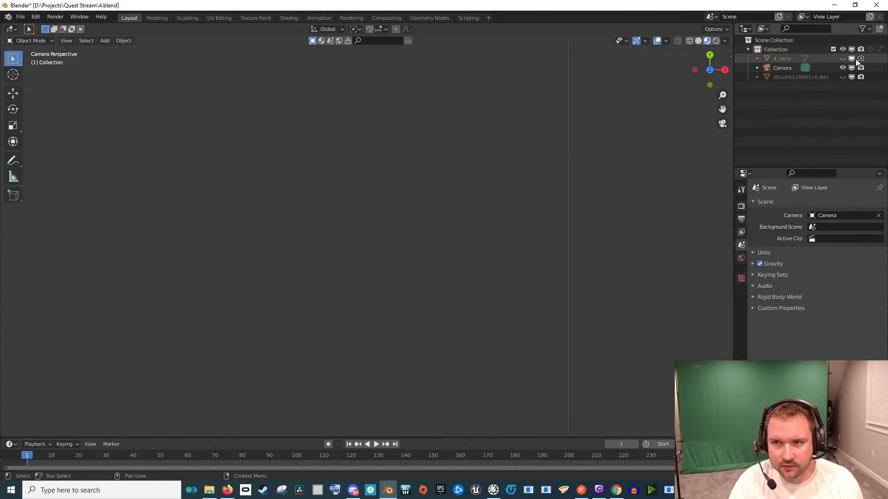
# Unhide the original logo object 4_Verts, select it and open its mesh for editing
pyautogui.click(843, 59)
pyautogui.scroll(-5, 509, 192)
pyautogui.scroll(-1, 504, 210)
pyautogui.click(518, 219)
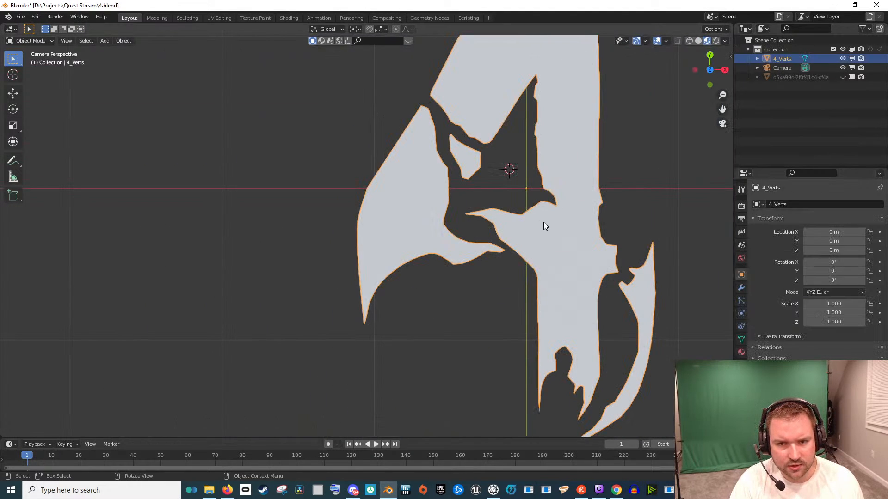
pyautogui.press('Tab')
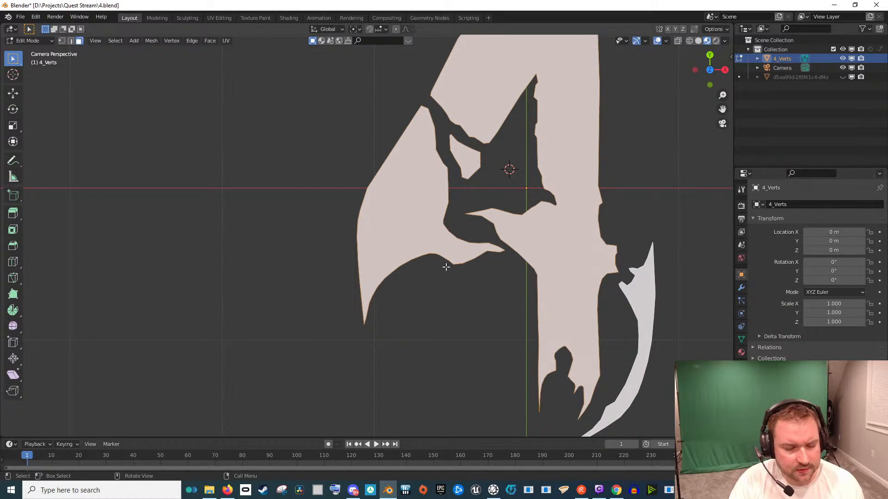
# Merge all of the logo's vertices by distance, using a merge distance of 0.0201 m
pyautogui.scroll(-2, 498, 257)
pyautogui.press('a')
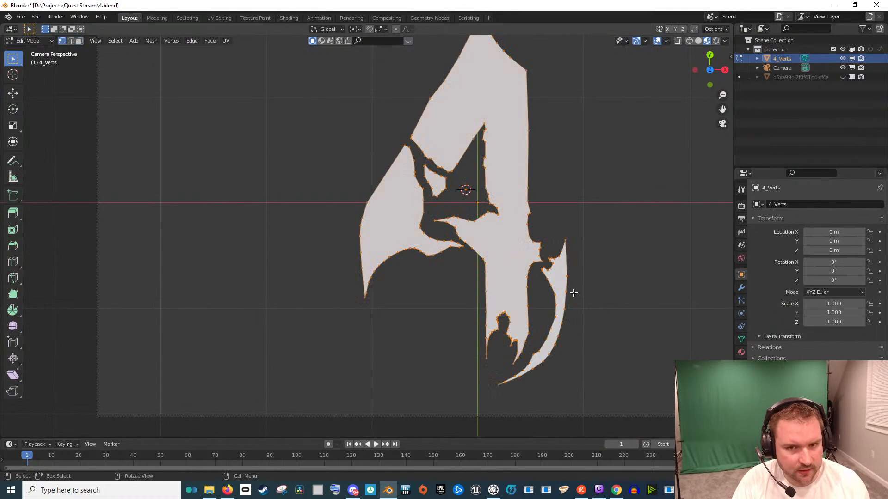
pyautogui.rightClick(567, 239)
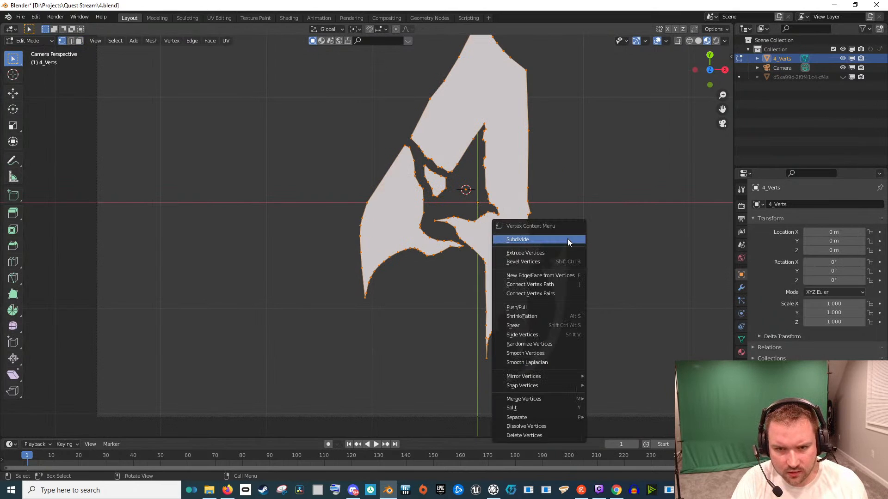
pyautogui.moveTo(558, 398)
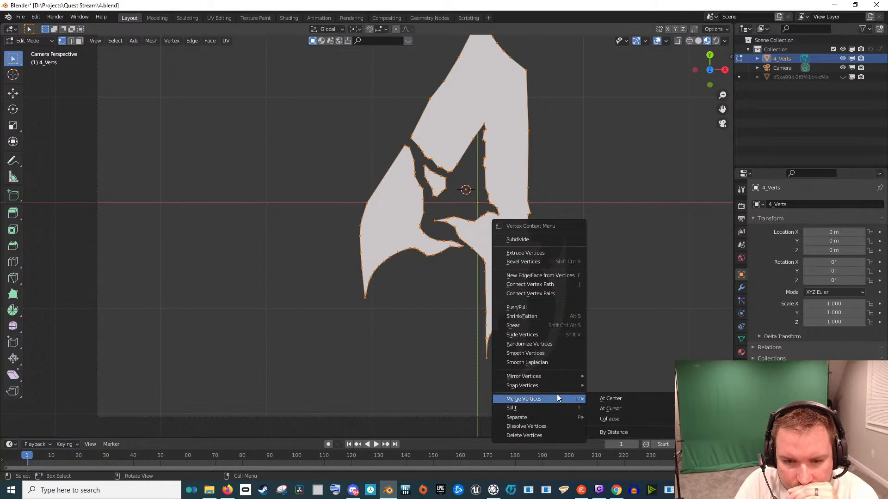
pyautogui.click(612, 432)
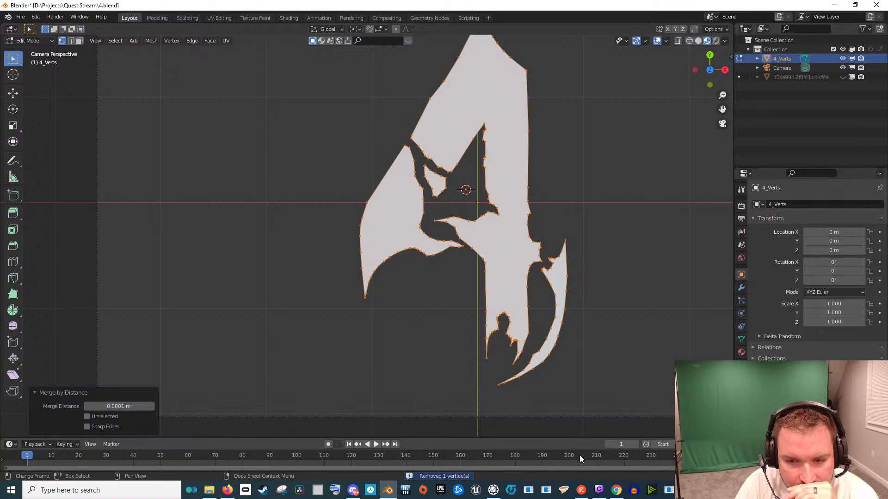
pyautogui.click(153, 407)
pyautogui.click(152, 406)
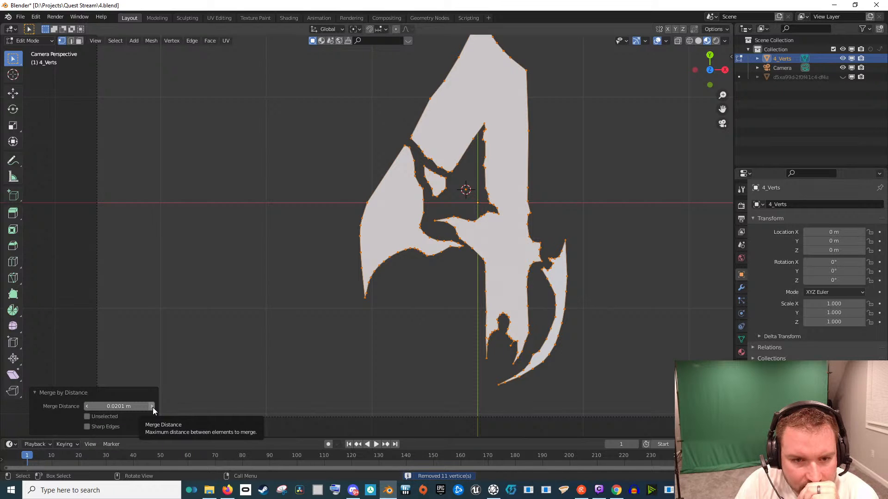
# Delete the stray vertex protruding below the shoulder of the human silhouette cutout at the logo's base
pyautogui.scroll(2, 444, 337)
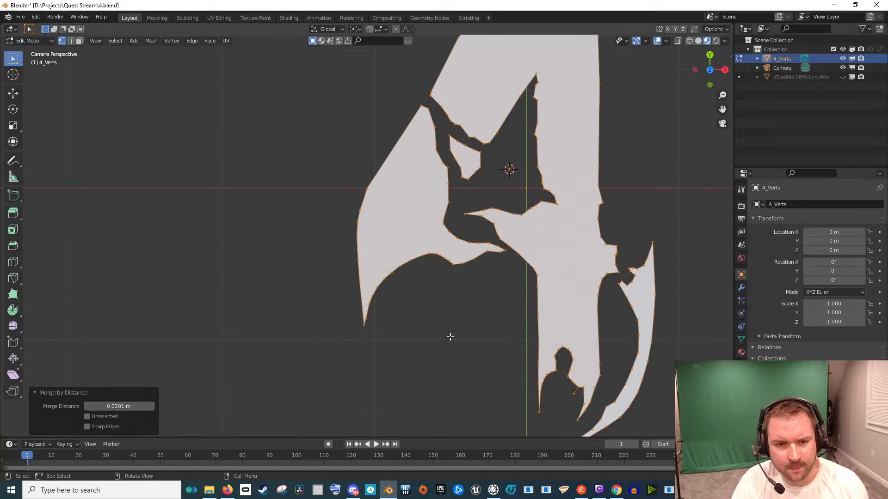
pyautogui.scroll(2, 450, 337)
pyautogui.moveTo(551, 347); pyautogui.dragTo(523, 305)
pyautogui.scroll(2, 523, 306)
pyautogui.moveTo(643, 393); pyautogui.dragTo(340, 242)
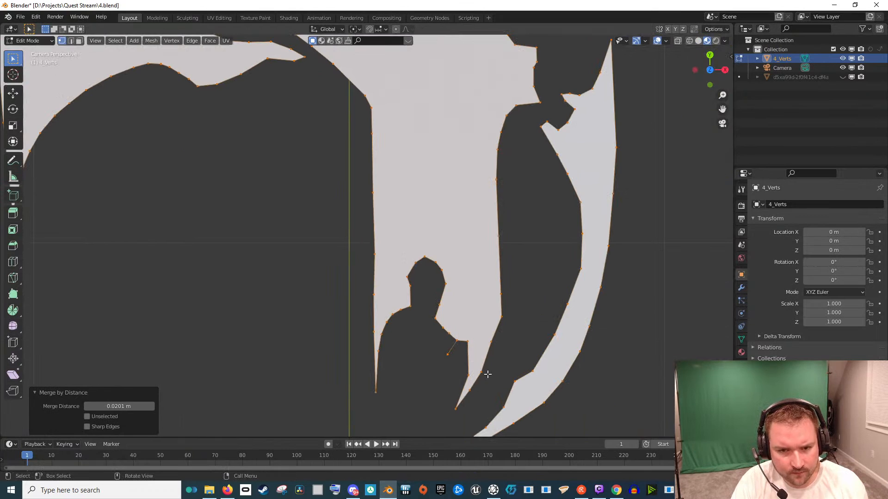
pyautogui.scroll(3, 489, 375)
pyautogui.moveTo(549, 399); pyautogui.dragTo(408, 268)
pyautogui.click(375, 313)
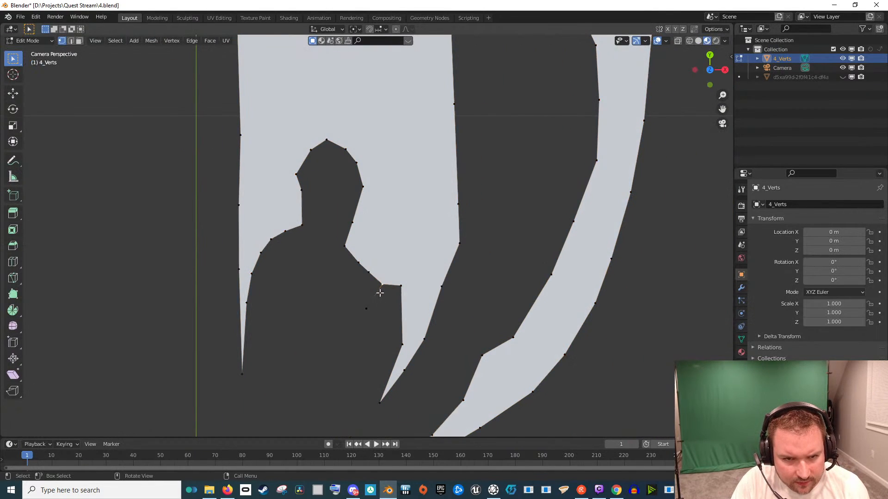
pyautogui.press('x')
pyautogui.click(390, 326)
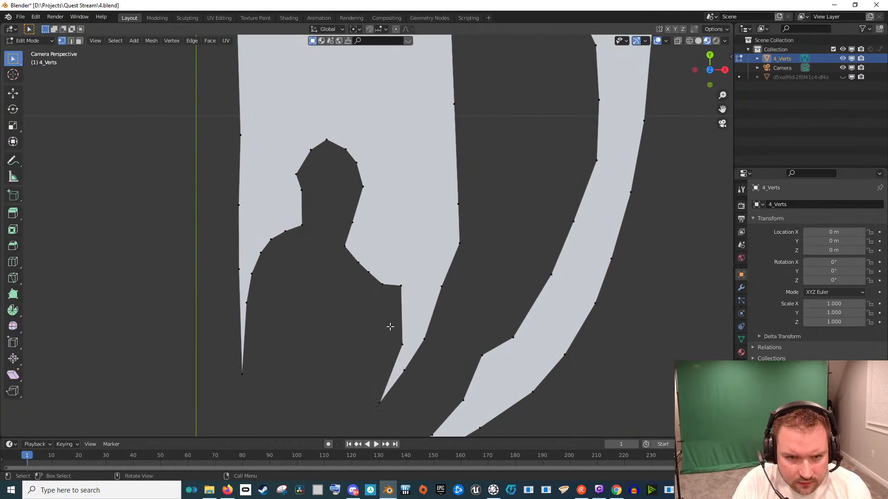
# Examine the merged outline vertices around the silhouette cutout, right blade, inner triangle and left blade for stray points
pyautogui.press('3')
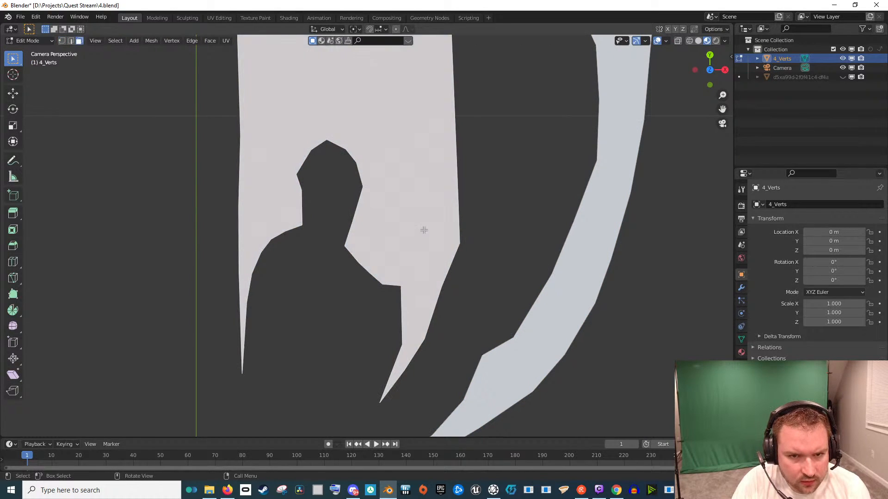
pyautogui.scroll(-5, 443, 270)
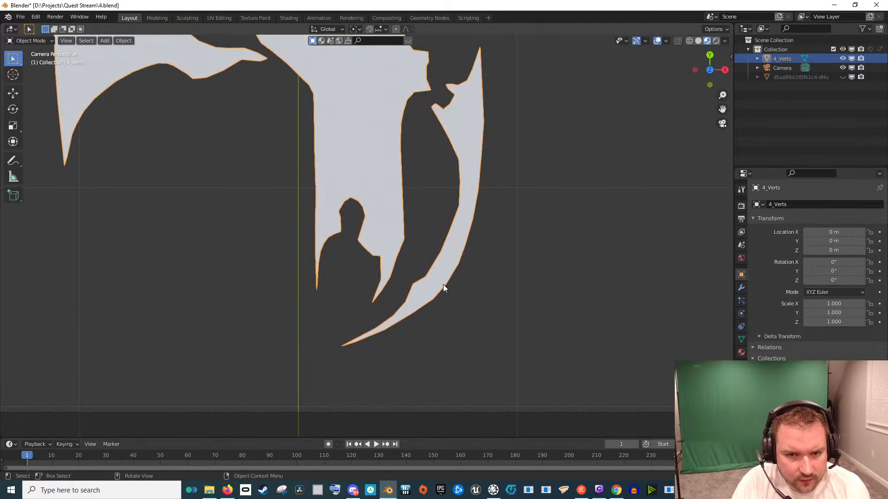
pyautogui.press('Tab')
pyautogui.press('Tab')
pyautogui.press('1')
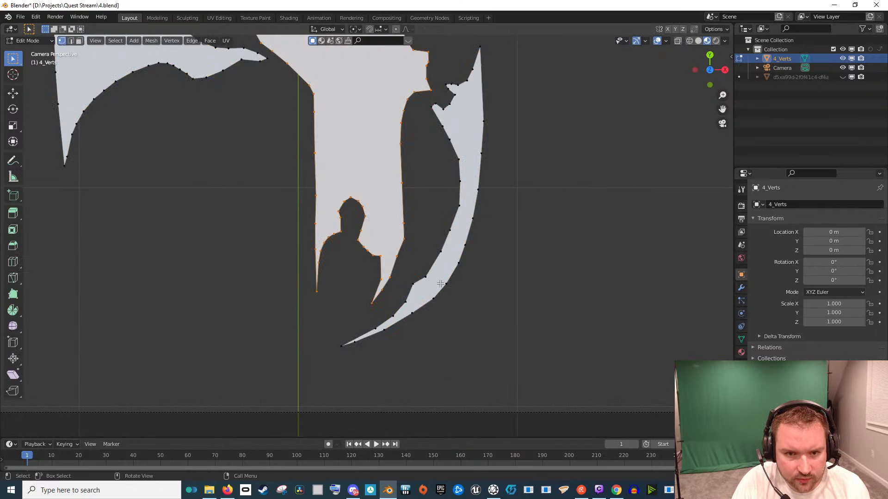
pyautogui.scroll(2, 441, 315)
pyautogui.scroll(2, 441, 314)
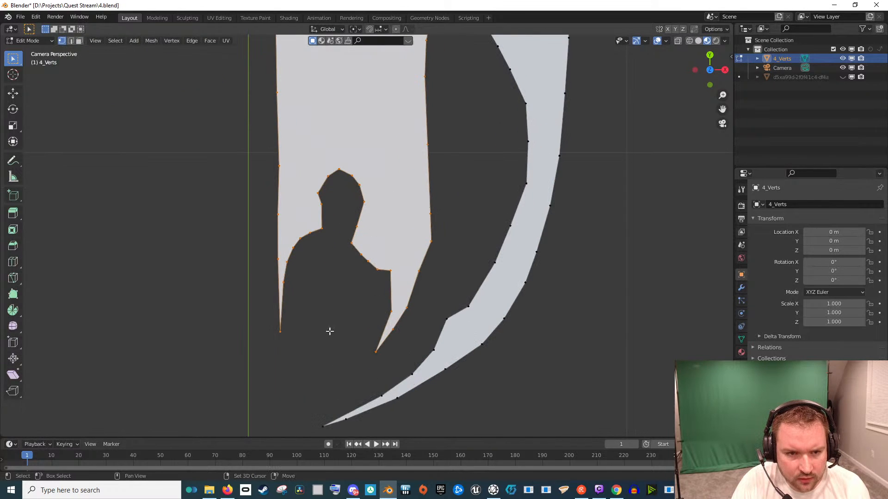
pyautogui.scroll(2, 307, 332)
pyautogui.scroll(-3, 383, 301)
pyautogui.moveTo(424, 71); pyautogui.dragTo(411, 301)
pyautogui.moveTo(362, 182); pyautogui.dragTo(392, 283)
pyautogui.scroll(3, 434, 300)
pyautogui.moveTo(558, 348); pyautogui.dragTo(331, 144)
pyautogui.scroll(4, 402, 282)
pyautogui.click(410, 280)
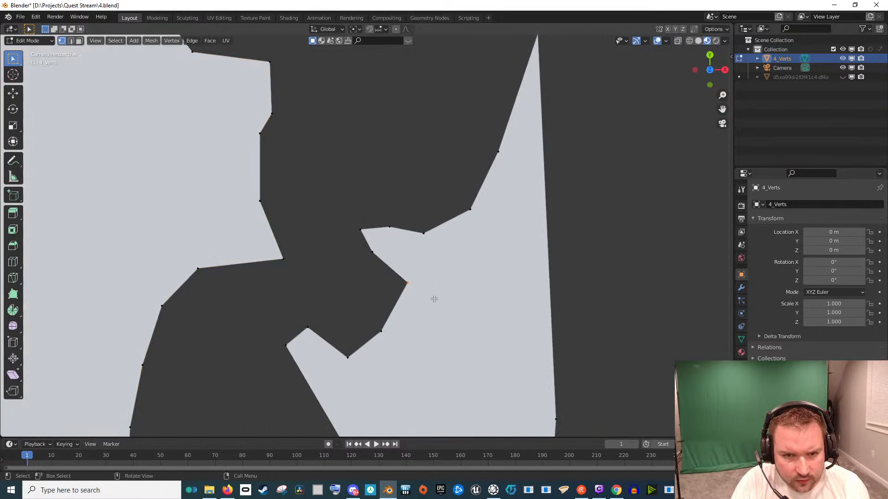
pyautogui.scroll(-5, 390, 288)
pyautogui.scroll(10, 357, 304)
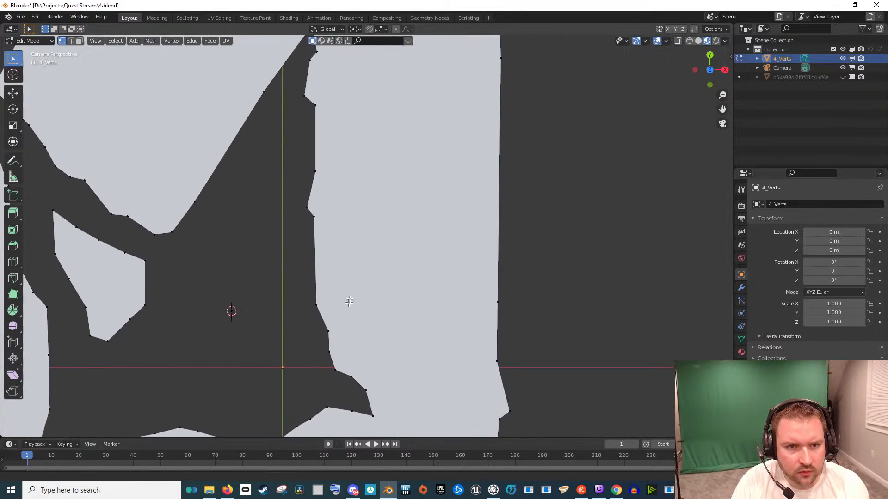
pyautogui.moveTo(340, 156); pyautogui.dragTo(355, 339)
pyautogui.moveTo(232, 412); pyautogui.dragTo(374, 233)
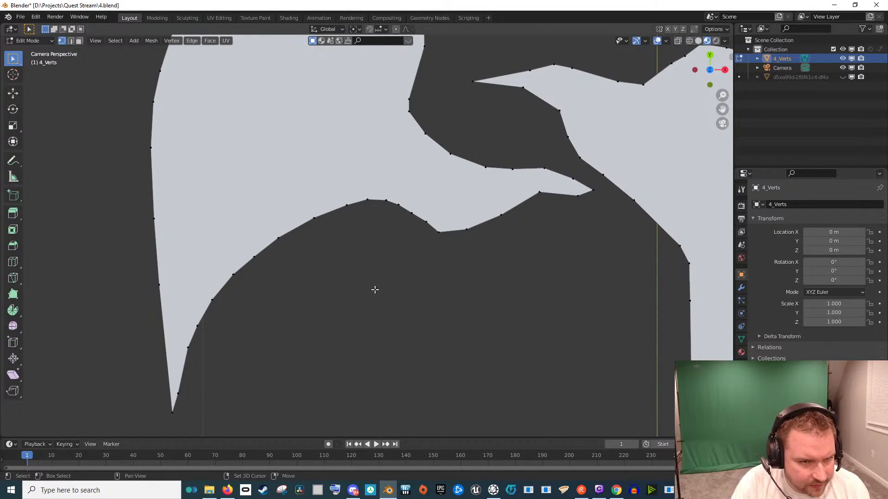
pyautogui.scroll(-5, 375, 290)
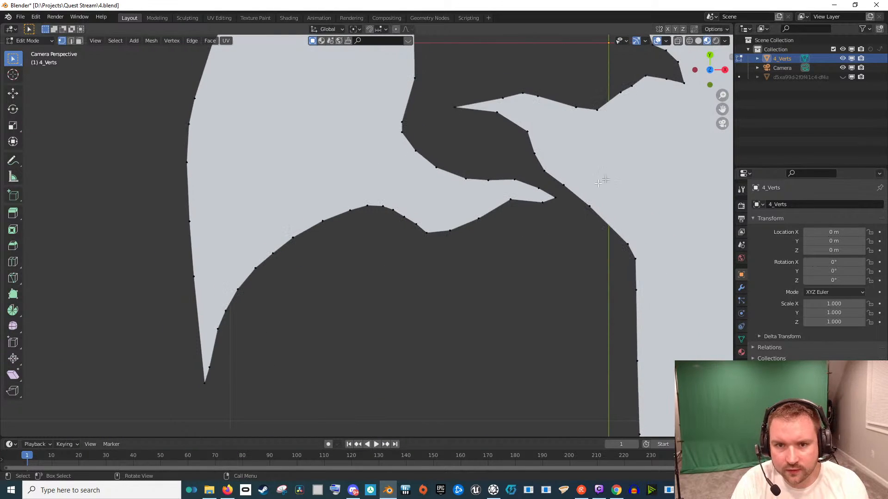
# Duplicate the cleaned logo object in place and hide the original 4_Verts from the viewport and renders
pyautogui.press('Tab')
pyautogui.scroll(-3, 518, 196)
pyautogui.hotkey('shift', 'd')
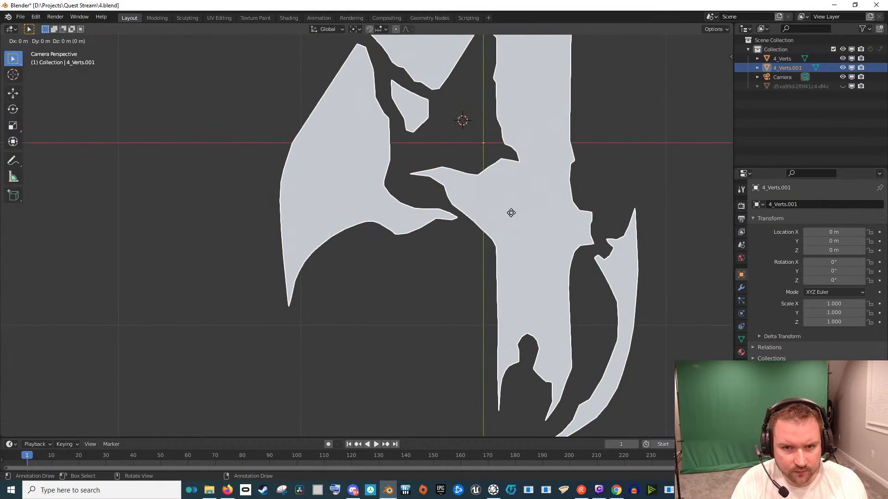
pyautogui.press('Escape')
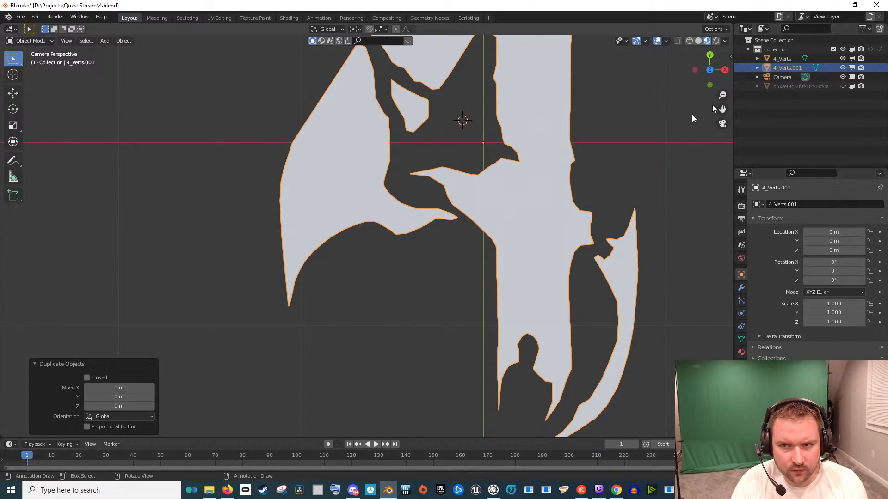
pyautogui.click(842, 58)
pyautogui.click(862, 58)
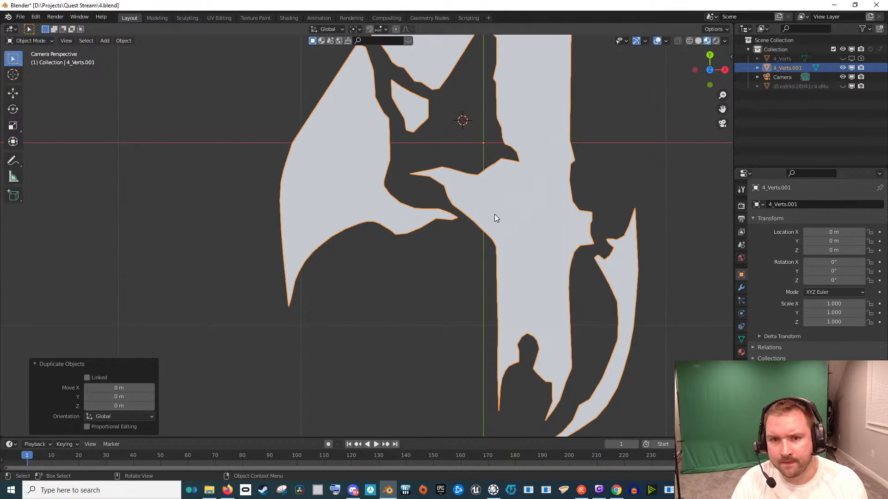
# Inset all faces of the duplicate logo with a thickness of about 0.012 m
pyautogui.press('Tab')
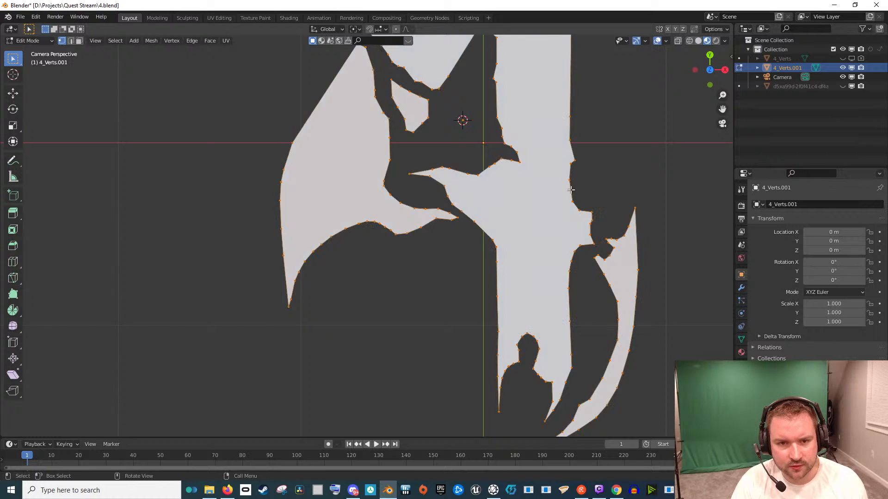
pyautogui.press('i')
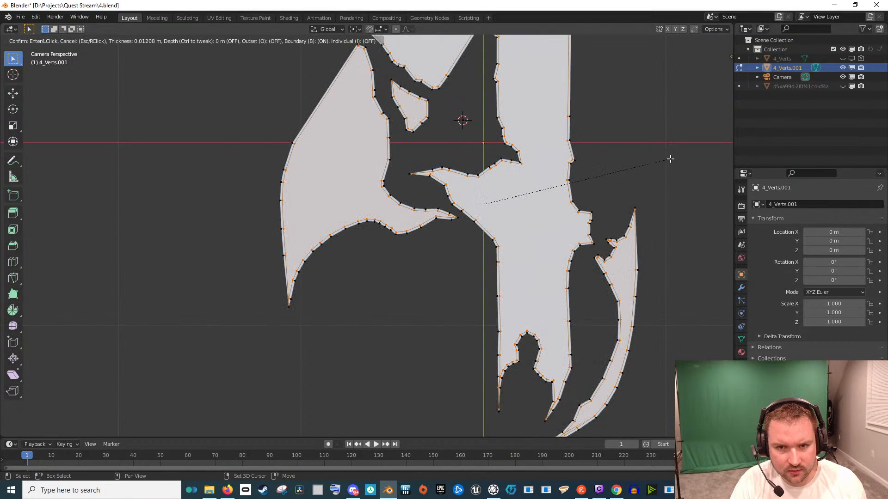
pyautogui.click(671, 158)
# At the left blade's lower tip, raise the lowest inset vertex about 0.062 m and shift the neighbouring cross edge about 0.006 m in X, 0.022 m in Y
pyautogui.moveTo(659, 121); pyautogui.dragTo(595, 255)
pyautogui.moveTo(455, 311); pyautogui.dragTo(486, 209)
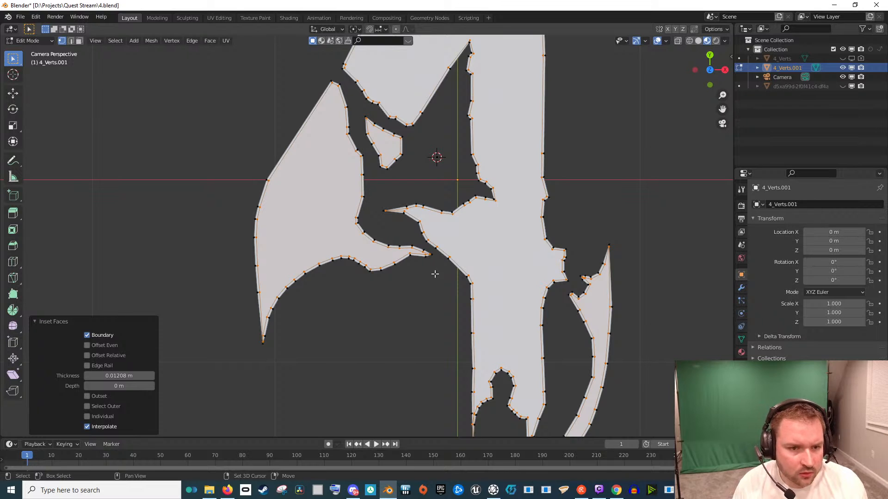
pyautogui.scroll(10, 435, 274)
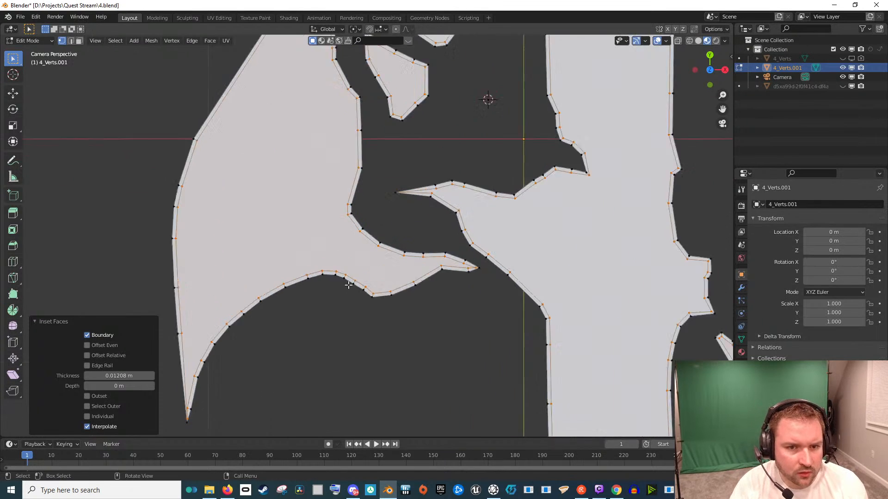
pyautogui.moveTo(464, 244); pyautogui.dragTo(439, 189)
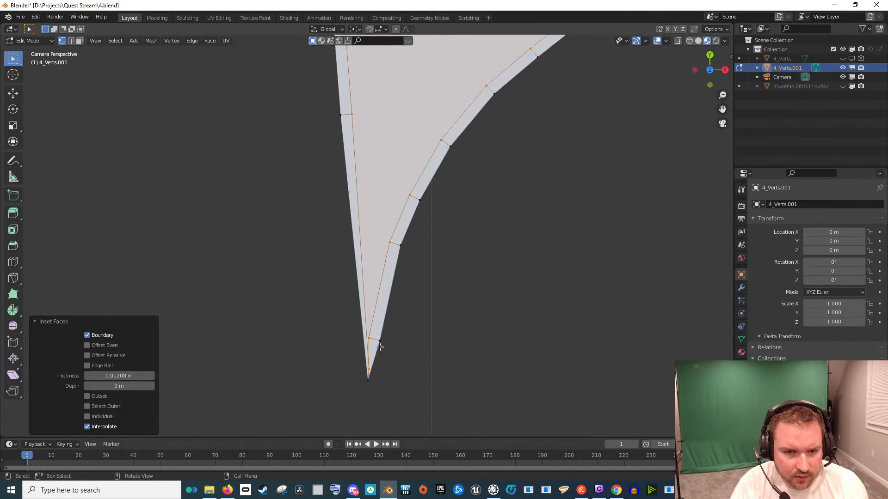
pyautogui.scroll(2, 368, 351)
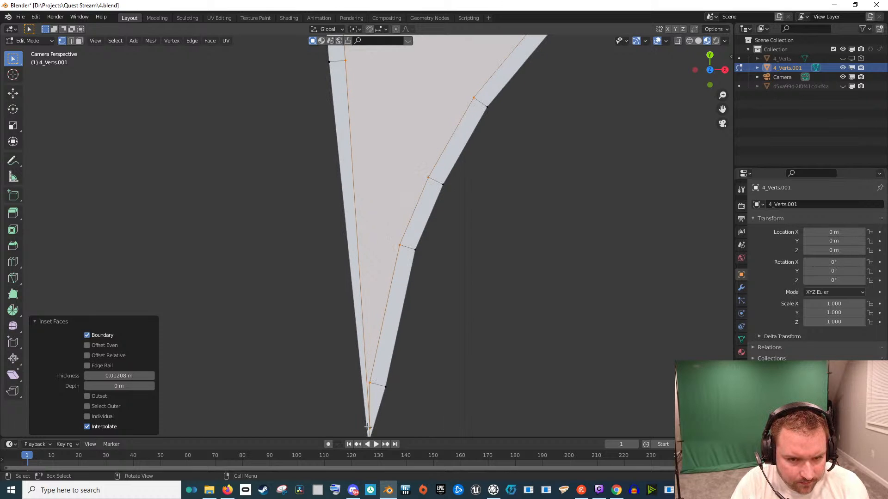
pyautogui.click(368, 426)
pyautogui.press('g')
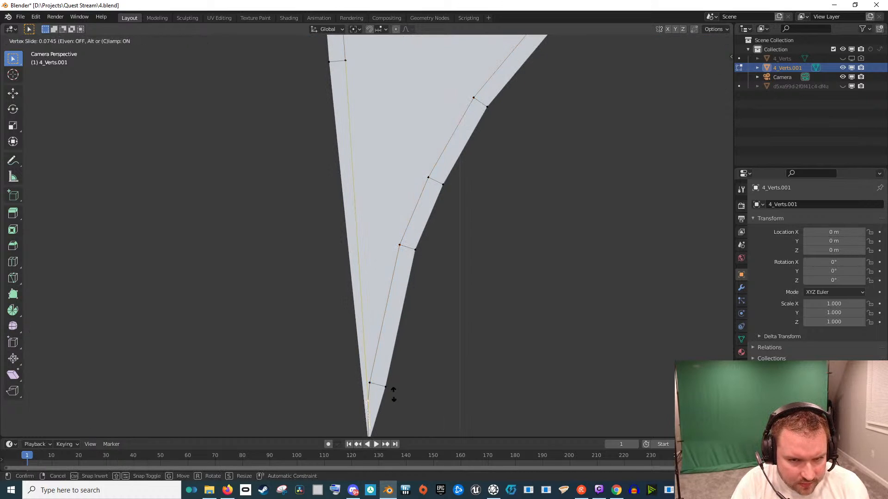
pyautogui.click(395, 309)
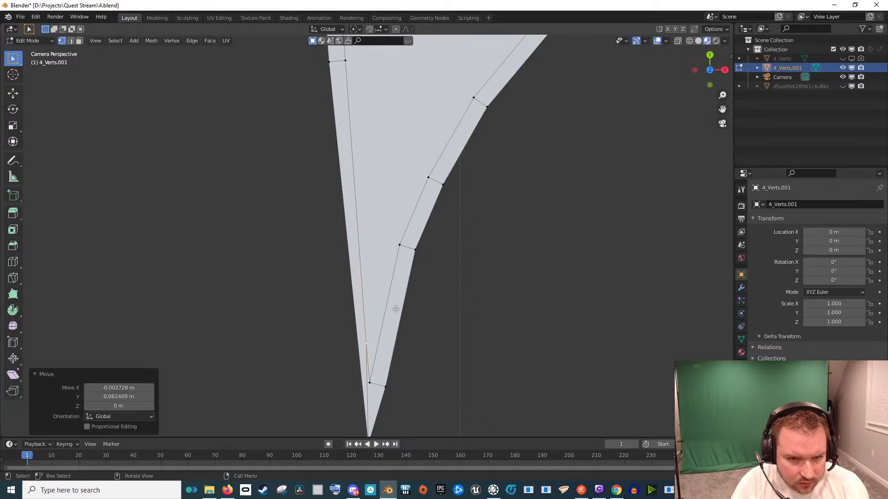
pyautogui.click(363, 376)
pyautogui.press('g')
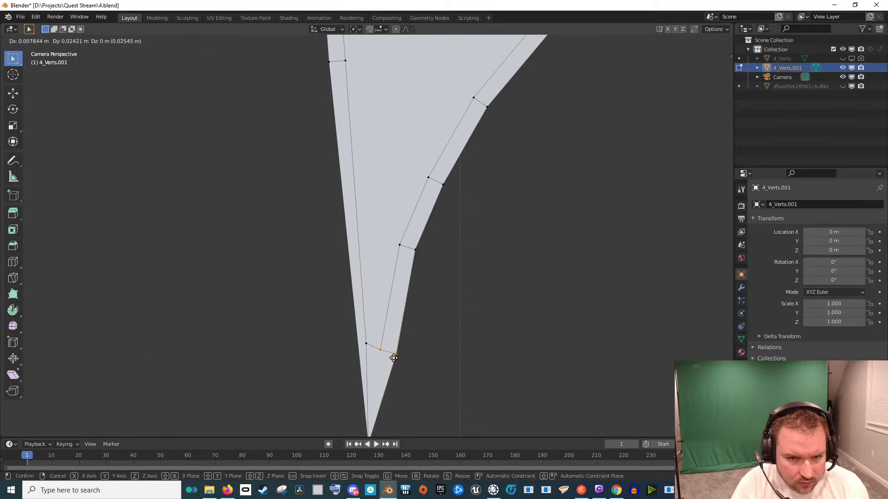
pyautogui.click(394, 357)
# Extrude the entire inset logo mesh about -0.043 m along its normal
pyautogui.scroll(-2, 407, 348)
pyautogui.scroll(-6, 388, 332)
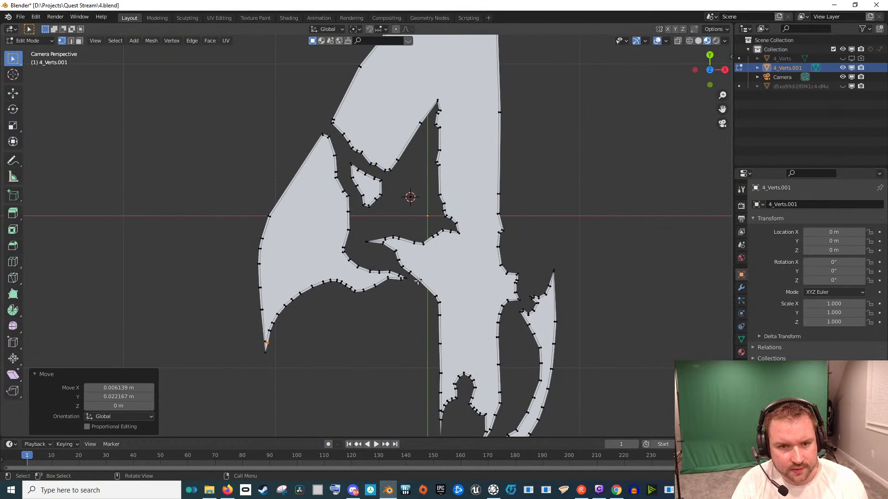
pyautogui.press('a')
pyautogui.moveTo(574, 344); pyautogui.dragTo(630, 274)
pyautogui.scroll(3, 405, 285)
pyautogui.moveTo(404, 285); pyautogui.dragTo(481, 275)
pyautogui.scroll(3, 482, 279)
pyautogui.moveTo(526, 296); pyautogui.dragTo(470, 286)
pyautogui.press('e')
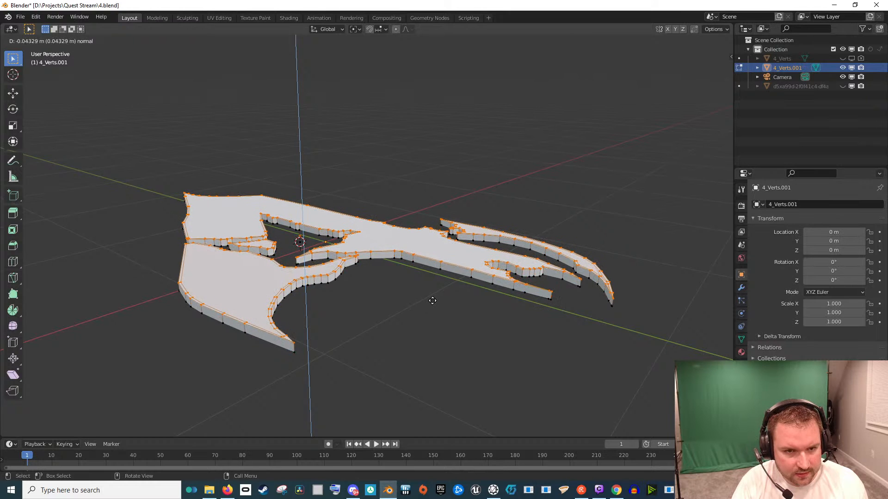
pyautogui.click(432, 301)
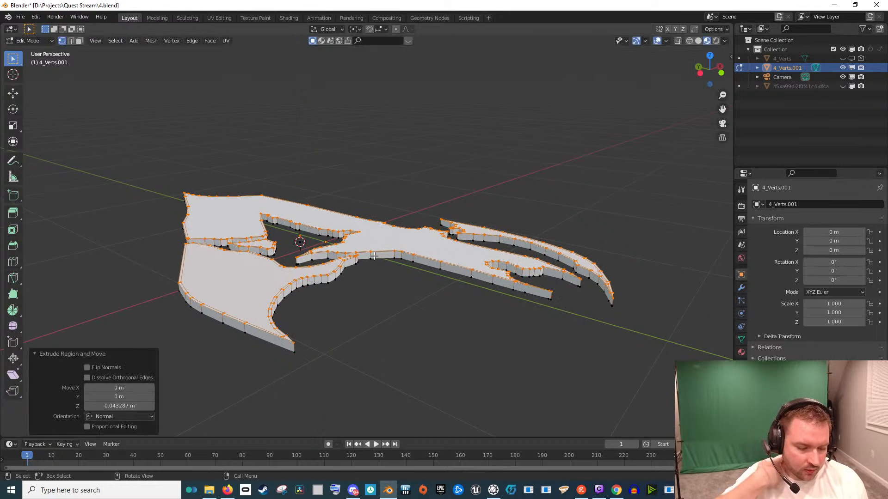
# Select the logo's inner top faces and raise them about 0.018 m along the global Z axis
pyautogui.press('3')
pyautogui.click(268, 245)
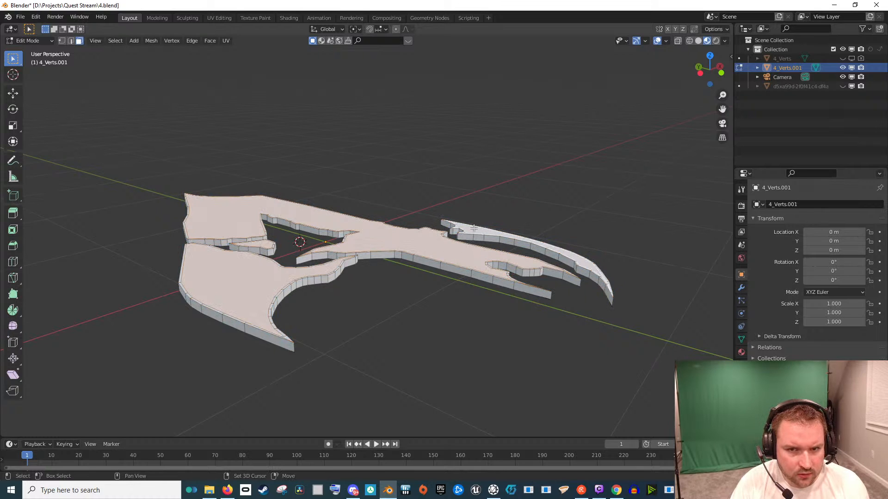
pyautogui.scroll(4, 401, 282)
pyautogui.scroll(-1, 401, 301)
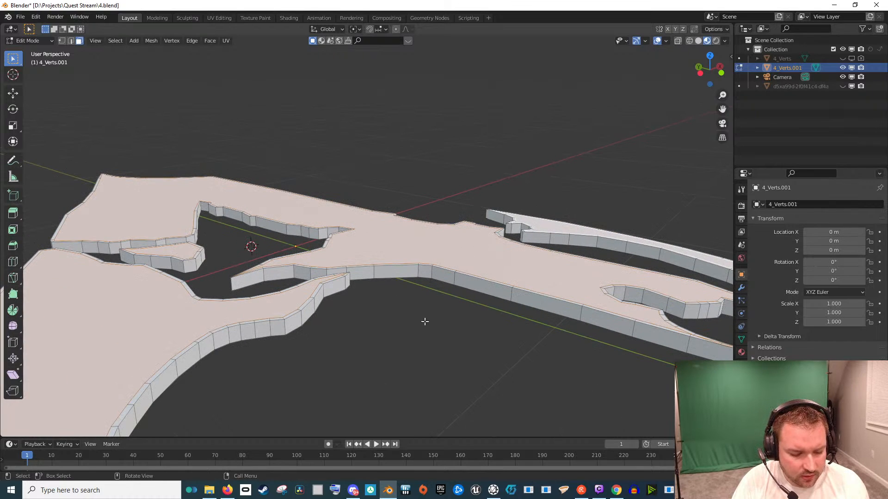
pyautogui.scroll(-2, 447, 342)
pyautogui.press('g')
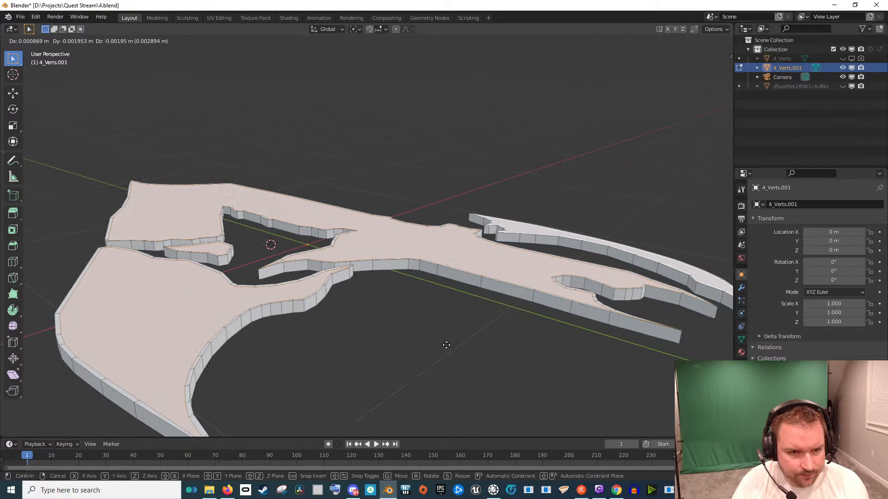
pyautogui.press('z')
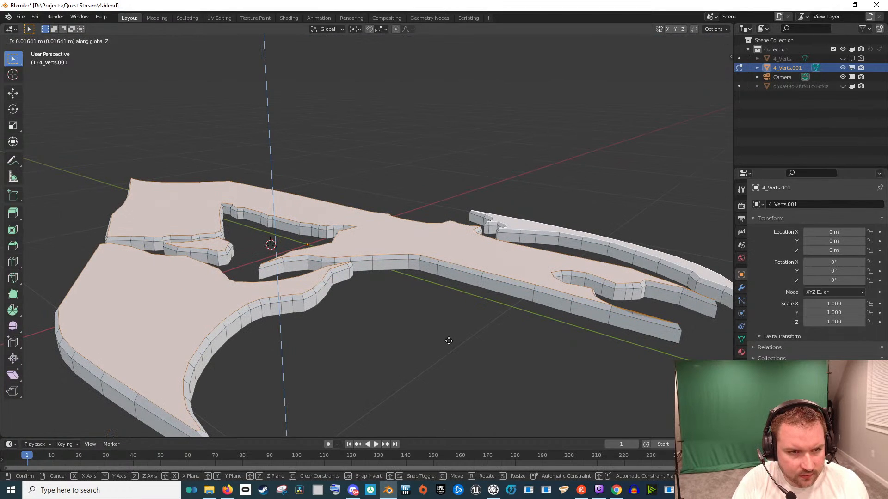
pyautogui.click(449, 340)
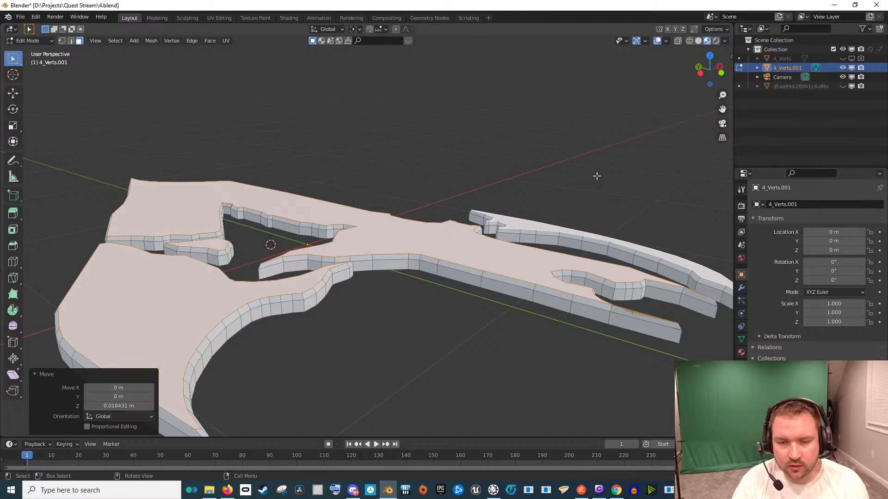
# Return to Object Mode and apply smooth shading to the extruded logo
pyautogui.scroll(-3, 559, 212)
pyautogui.press('Tab')
pyautogui.scroll(8, 399, 277)
pyautogui.scroll(-4, 487, 332)
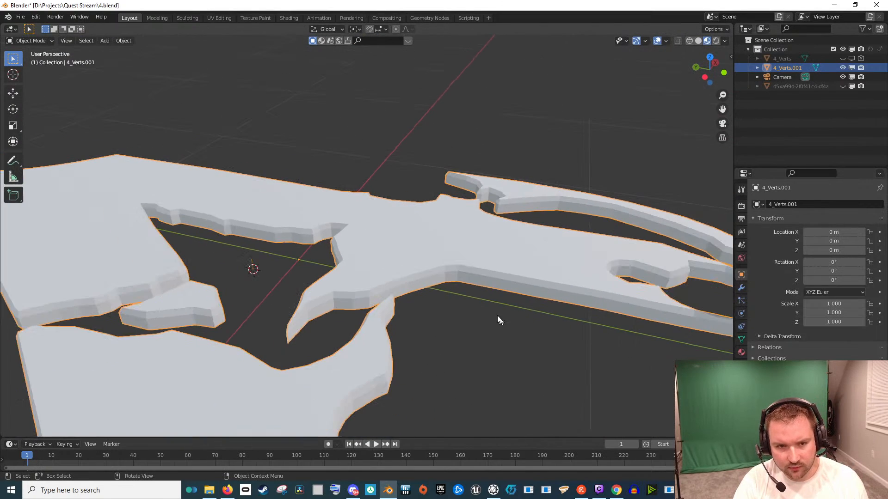
pyautogui.rightClick(449, 253)
pyautogui.click(440, 253)
pyautogui.moveTo(440, 257)
pyautogui.mouseDown()
pyautogui.moveTo(496, 274)
pyautogui.moveTo(422, 276)
pyautogui.moveTo(440, 250)
pyautogui.moveTo(454, 283)
pyautogui.moveTo(430, 262)
pyautogui.mouseUp()
pyautogui.scroll(3, 416, 252)
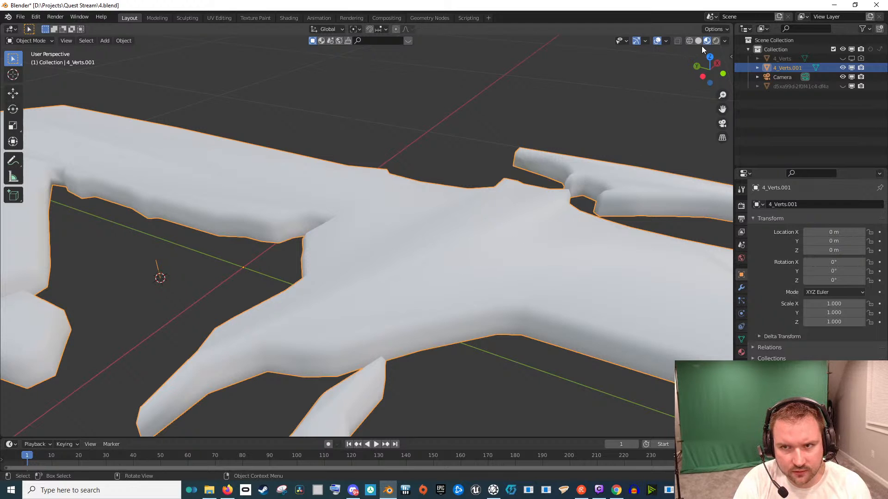
# Switch the viewport to rendered shading and look over the logo
pyautogui.click(715, 41)
pyautogui.moveTo(681, 50)
pyautogui.mouseDown()
pyautogui.moveTo(560, 195)
pyautogui.moveTo(472, 226)
pyautogui.moveTo(495, 182)
pyautogui.moveTo(499, 213)
pyautogui.moveTo(513, 192)
pyautogui.mouseUp()
pyautogui.scroll(3, 405, 266)
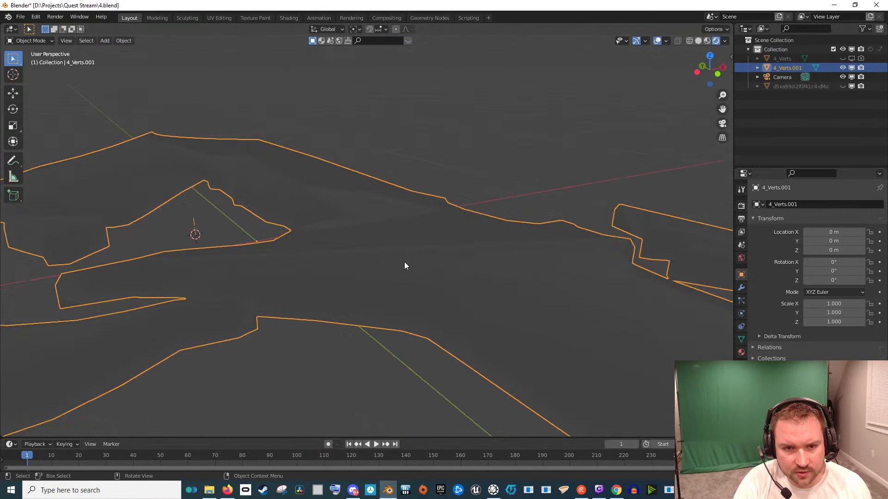
pyautogui.scroll(-2, 406, 266)
# Open the logo's mesh data properties and examine the rendered logo up close and from a distance
pyautogui.click(741, 339)
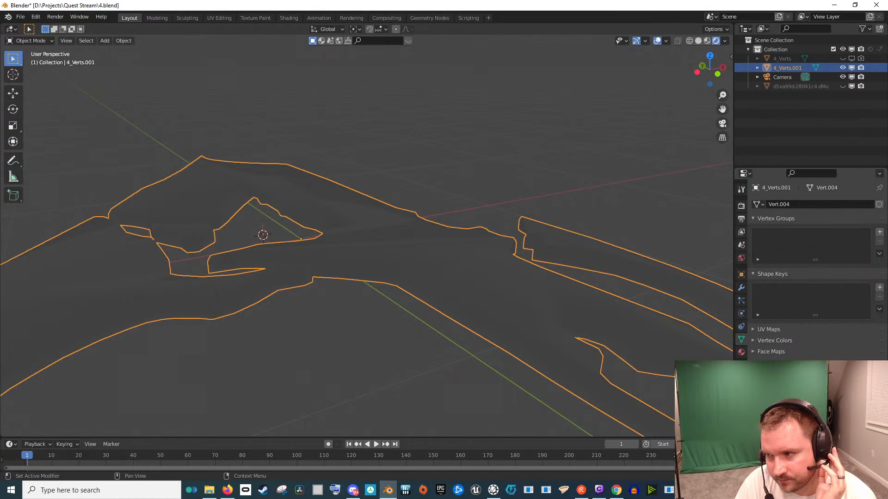
pyautogui.scroll(-2, 764, 358)
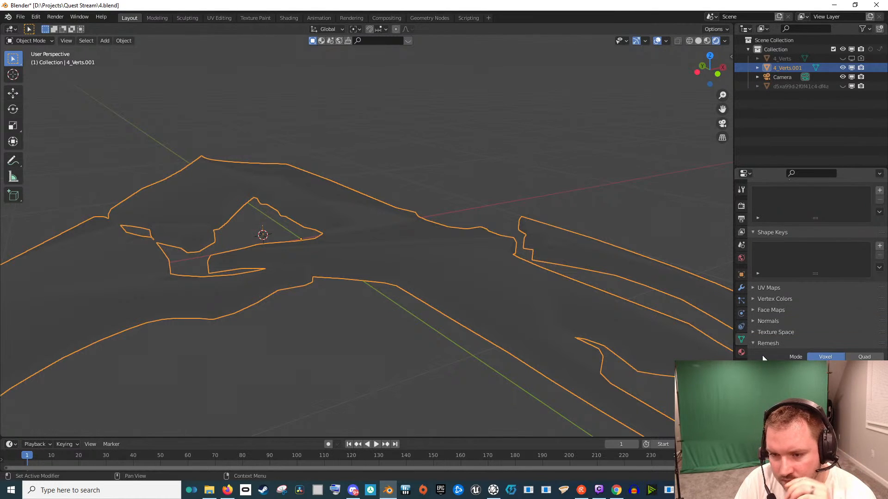
pyautogui.scroll(2, 756, 344)
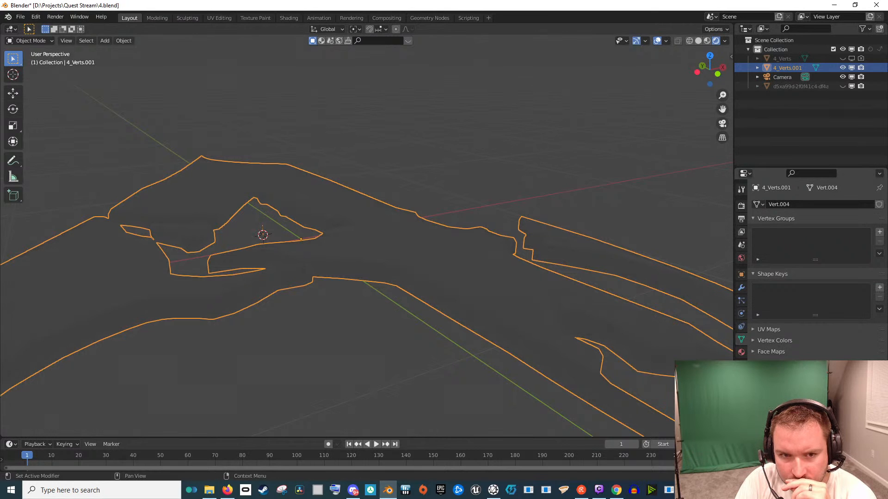
pyautogui.moveTo(557, 299); pyautogui.dragTo(595, 312)
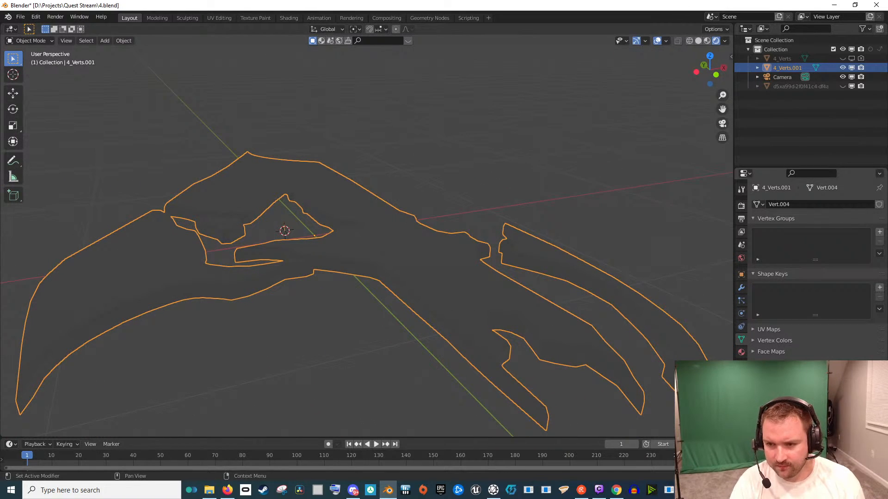
pyautogui.moveTo(410, 320); pyautogui.dragTo(334, 318)
pyautogui.scroll(8, 326, 248)
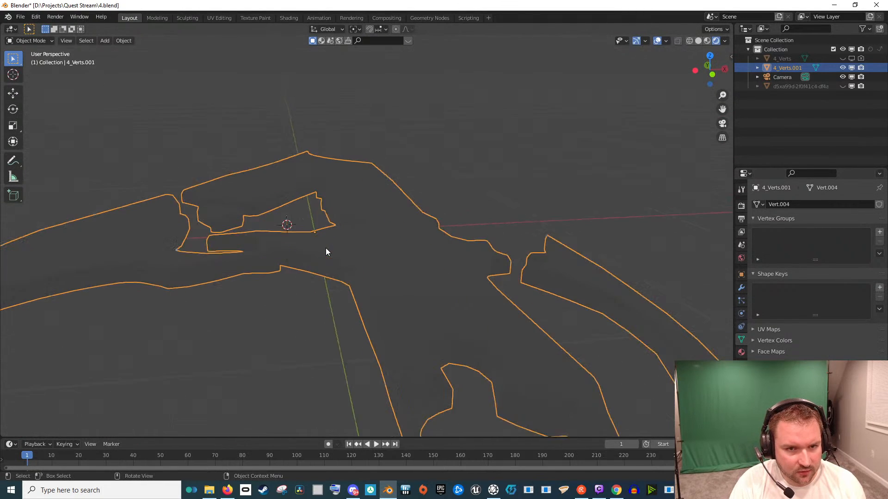
pyautogui.moveTo(400, 284); pyautogui.dragTo(442, 281)
pyautogui.scroll(-7, 479, 223)
pyautogui.scroll(-5, 442, 281)
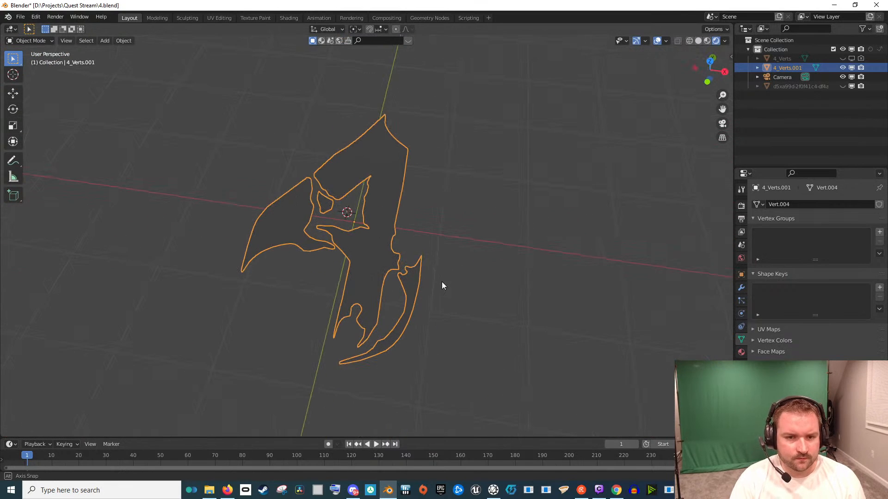
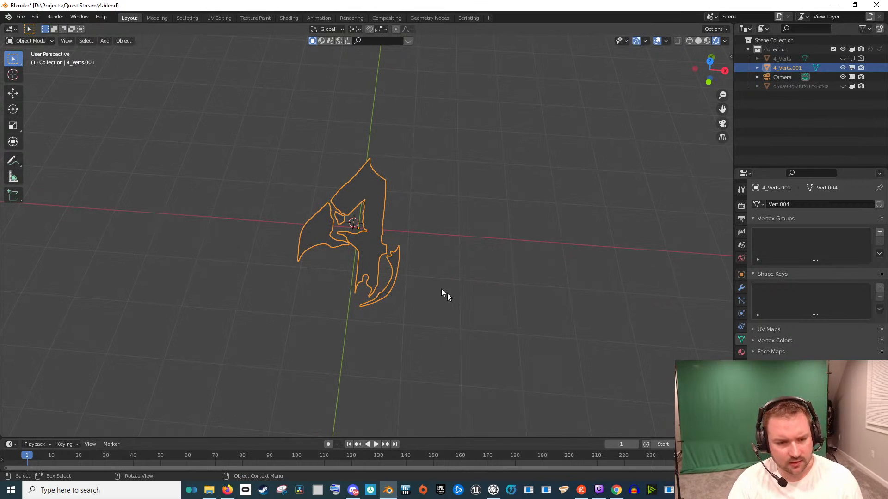
# Switch to Firefox and open the YouTube home page
pyautogui.click(228, 490)
pyautogui.click(283, 29)
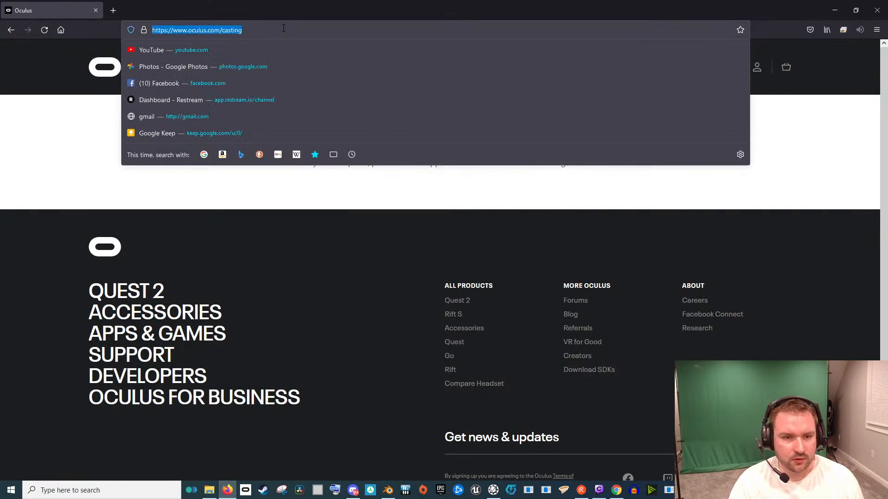
pyautogui.write('youtube')
pyautogui.press('Return')
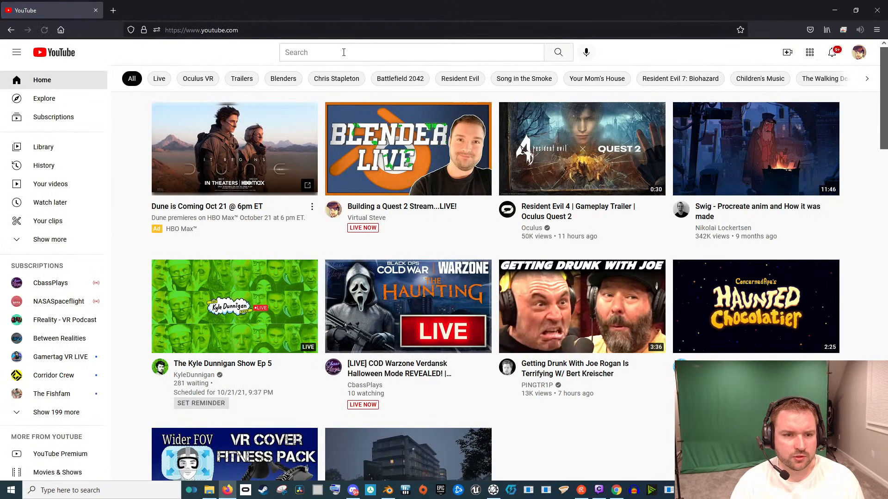
# Open the livestream "Building a Quest 2 Stream...LIVE!" and pause its playback
pyautogui.click(343, 52)
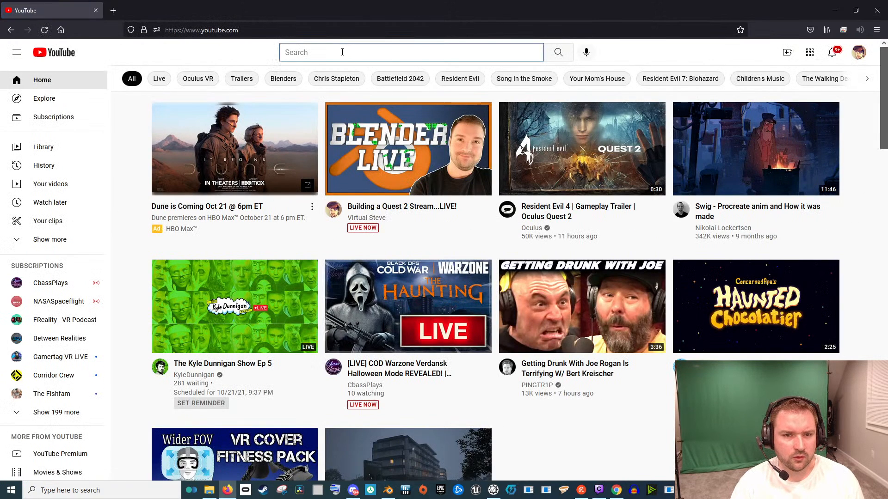
pyautogui.click(359, 217)
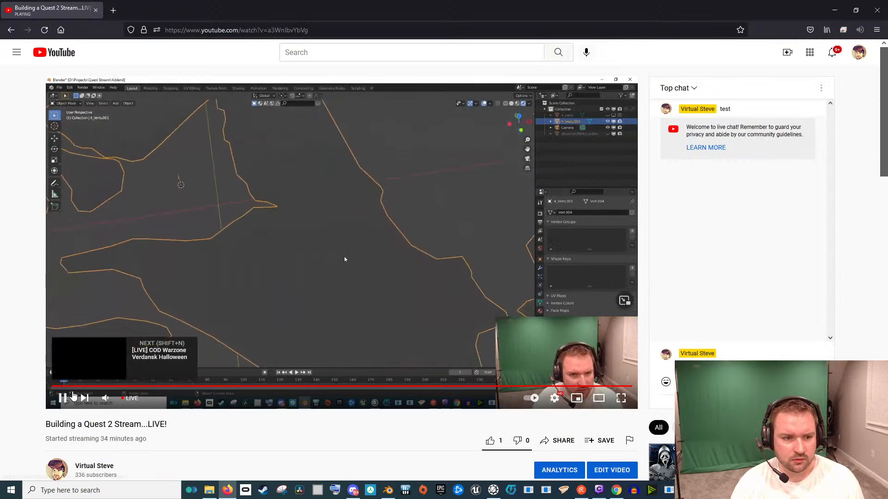
pyautogui.click(63, 398)
# Search YouTube for "looping fire"
pyautogui.click(338, 54)
pyautogui.write('l')
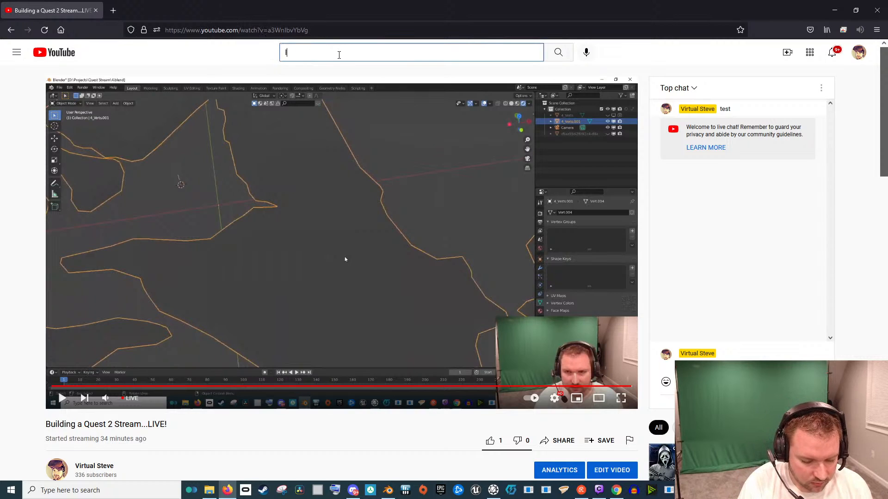
pyautogui.write('ooping flre')
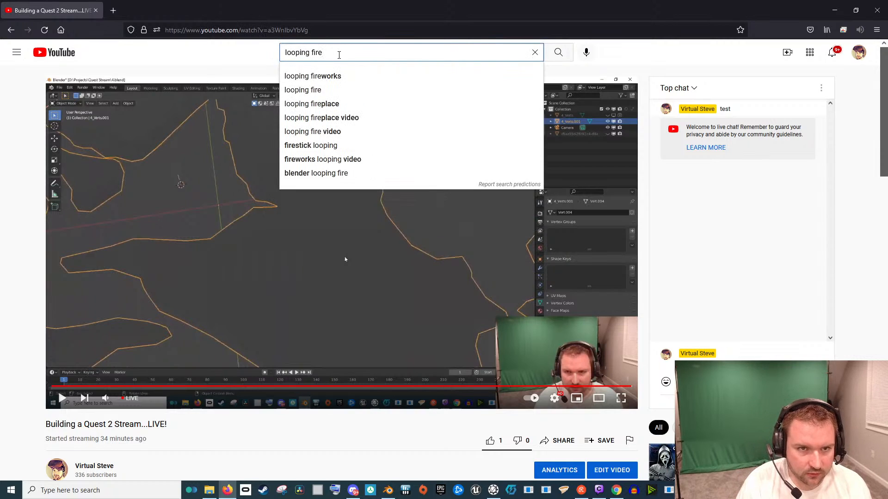
pyautogui.press('Return')
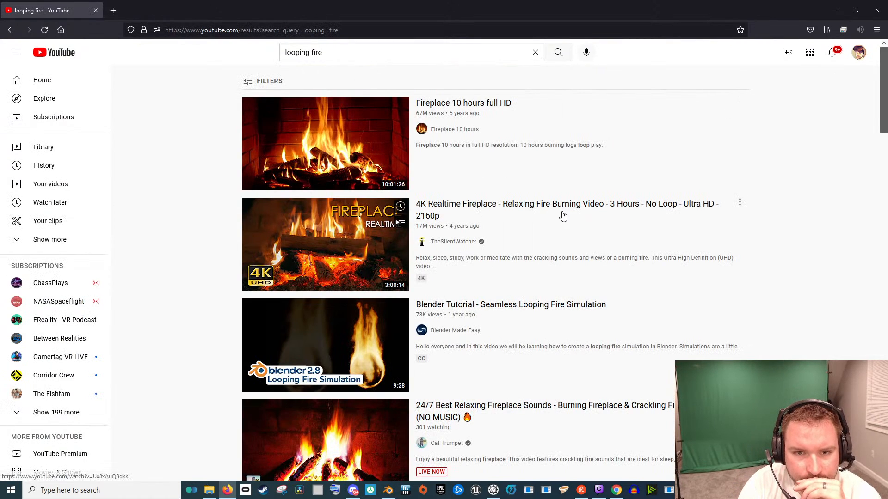
# Browse the search results for usable fire footage and open the video "Endless Looping Fire"
pyautogui.scroll(-5, 578, 277)
pyautogui.scroll(-13, 577, 280)
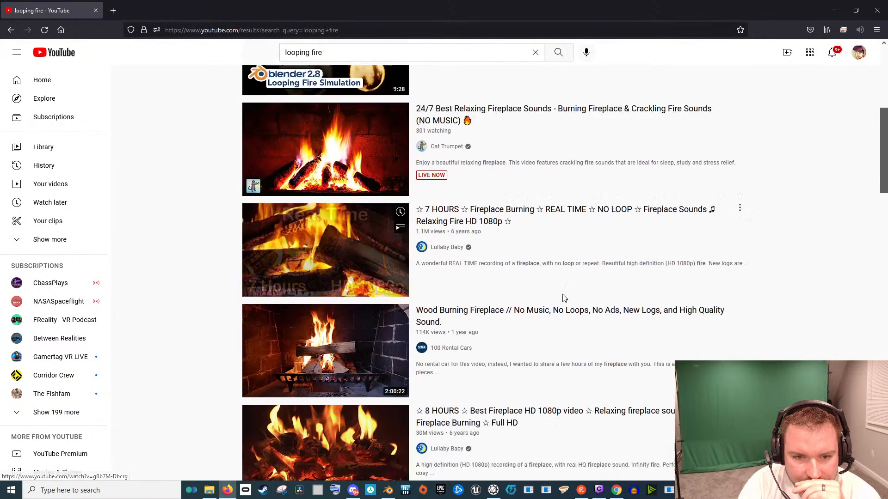
pyautogui.scroll(6, 536, 298)
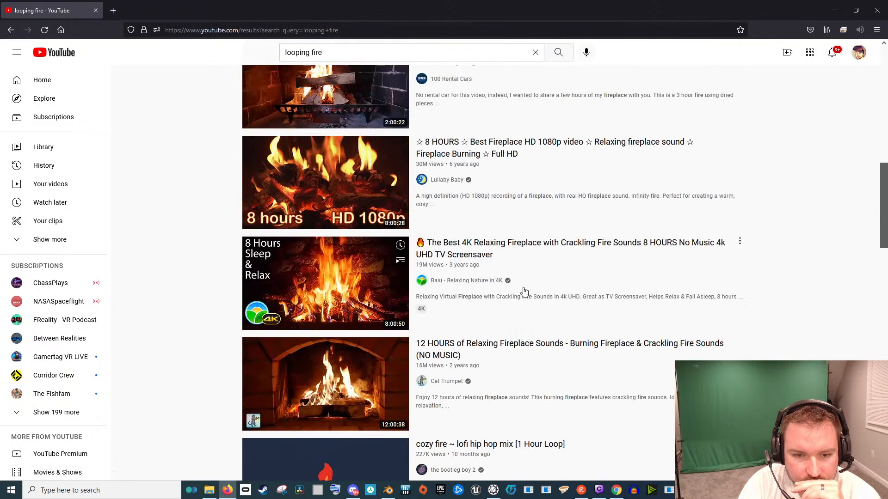
pyautogui.scroll(-7, 523, 292)
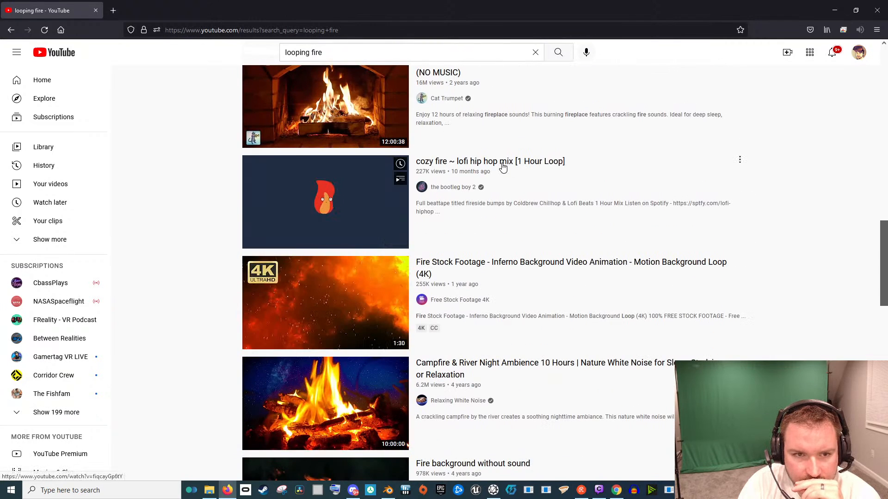
pyautogui.scroll(-2, 503, 169)
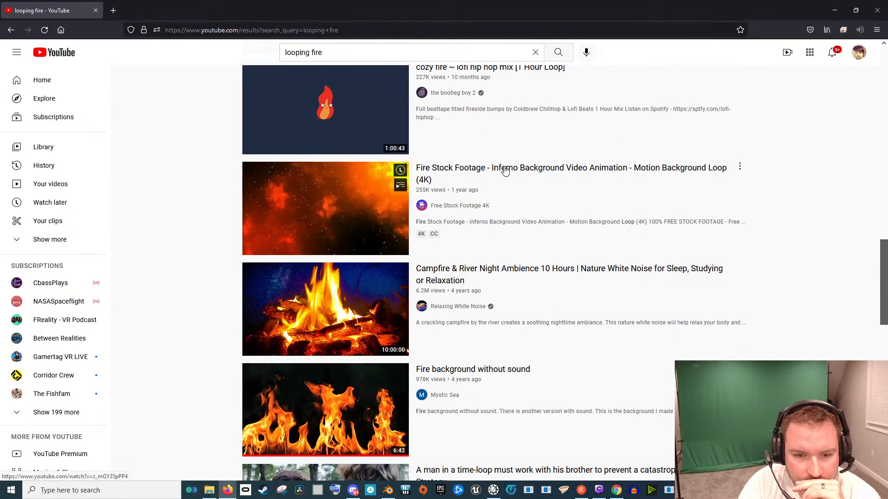
pyautogui.scroll(-4, 517, 214)
pyautogui.scroll(4, 535, 283)
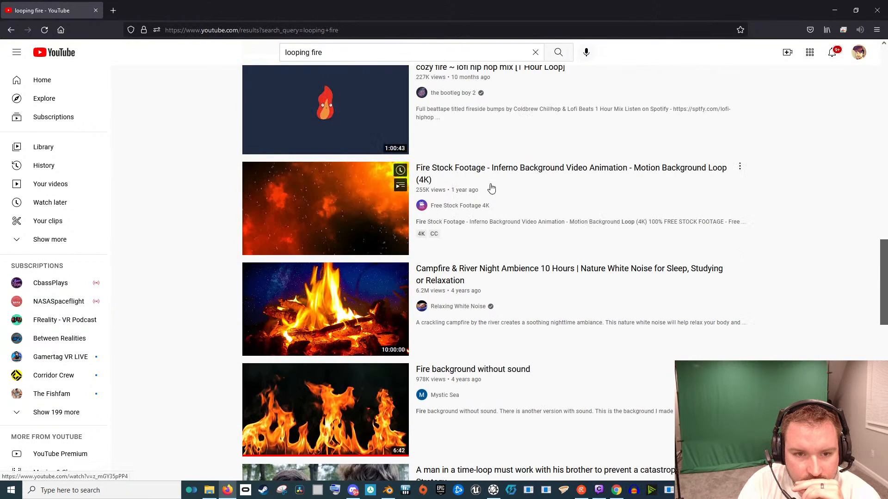
pyautogui.scroll(-4, 583, 217)
pyautogui.scroll(-11, 608, 241)
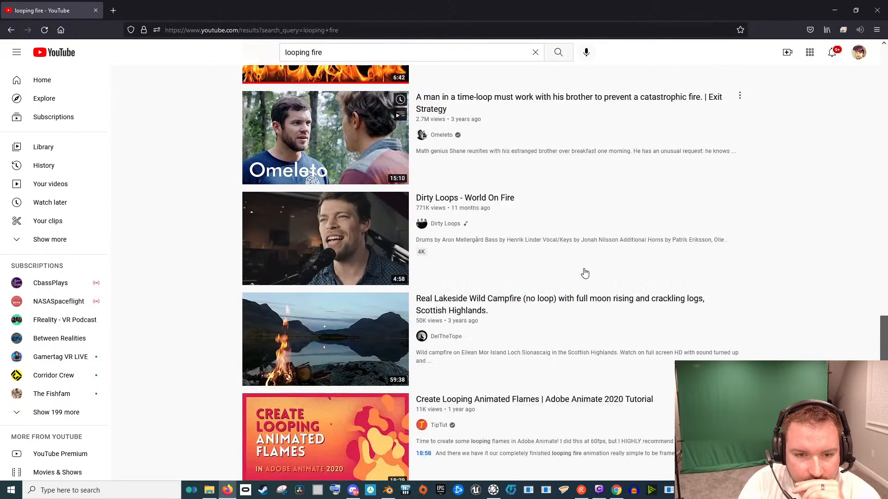
pyautogui.scroll(-4, 576, 281)
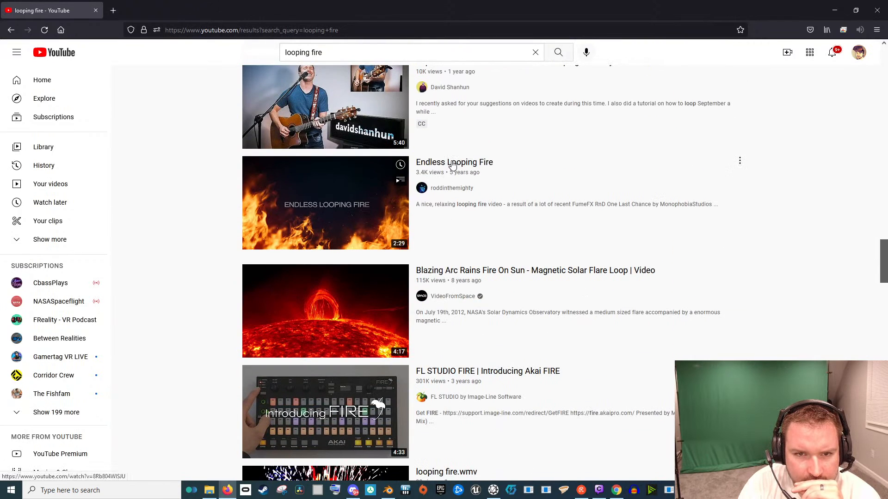
pyautogui.click(453, 165)
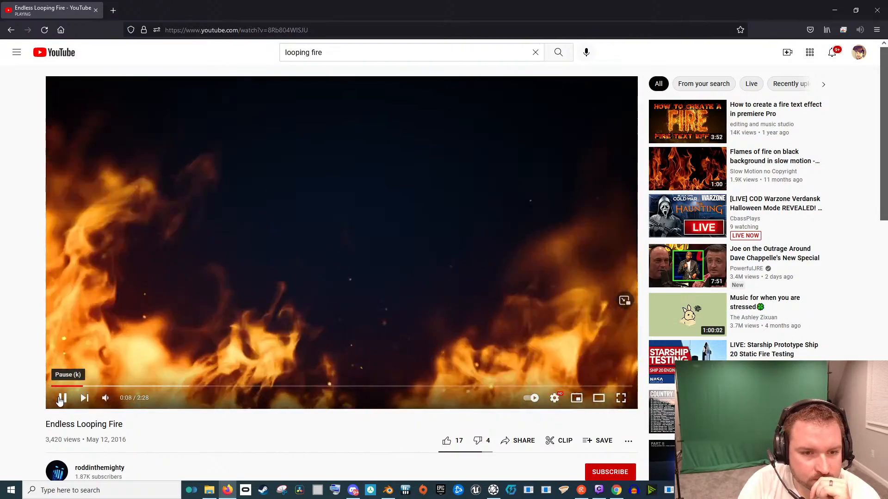
# Expand the full description of the Endless Looping Fire video and read it
pyautogui.scroll(-5, 102, 296)
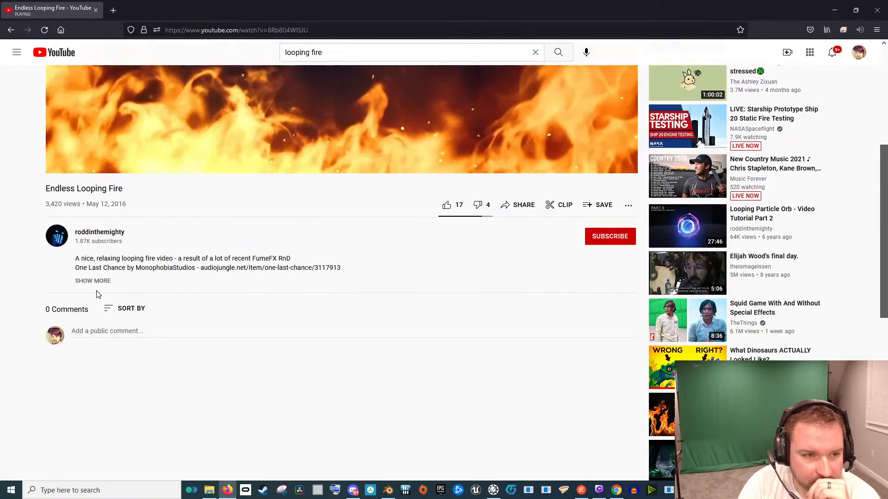
pyautogui.click(95, 282)
pyautogui.scroll(-2, 224, 382)
pyautogui.scroll(5, 224, 382)
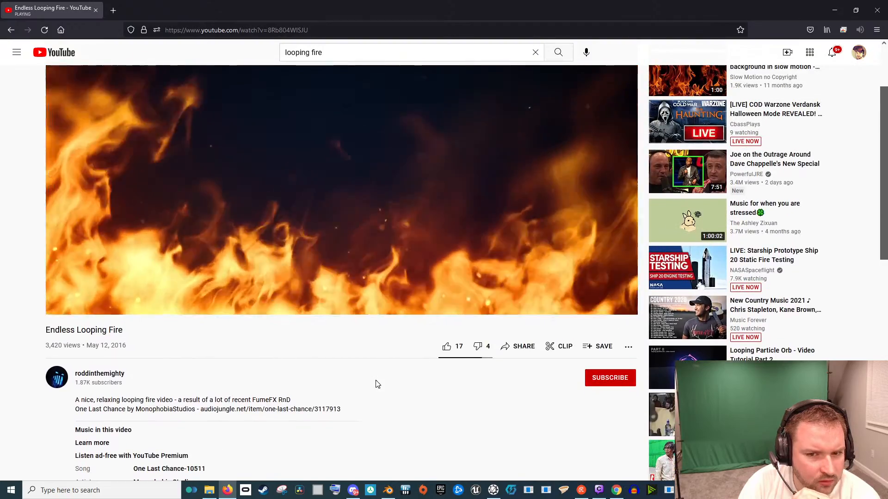
# Skip the fire video ahead to about 1:55 and pause its playback
pyautogui.scroll(2, 271, 268)
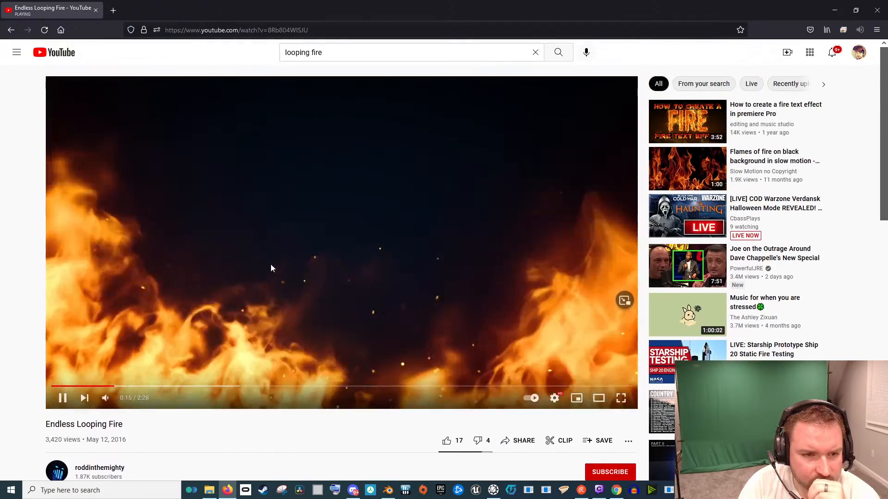
pyautogui.click(504, 387)
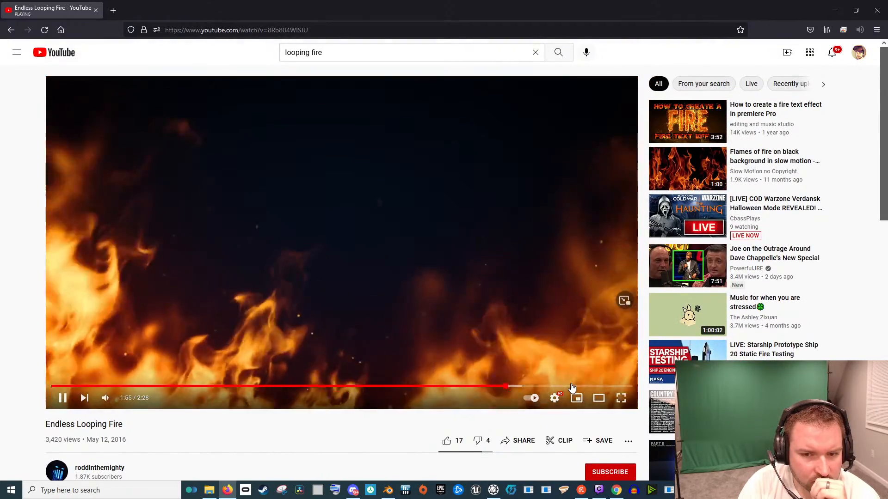
pyautogui.click(62, 398)
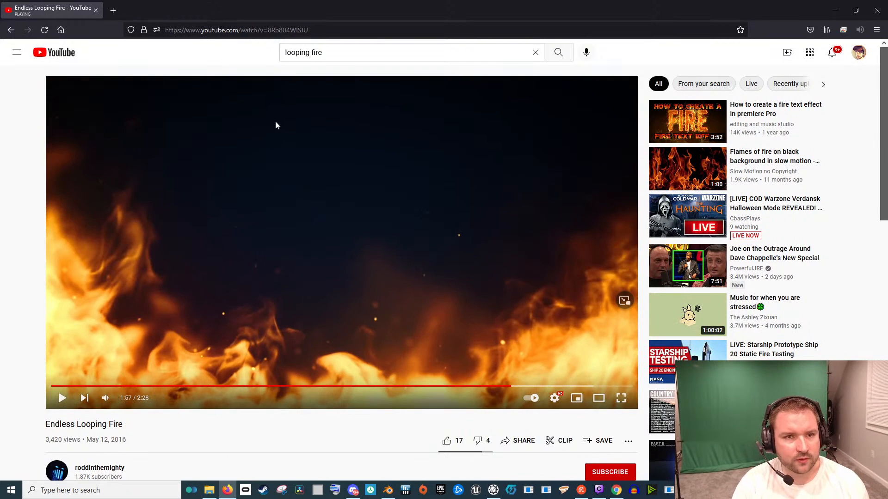
# Copy the web address of the Endless Looping Fire video
pyautogui.click(319, 33)
pyautogui.hotkey('ctrl', 'c')
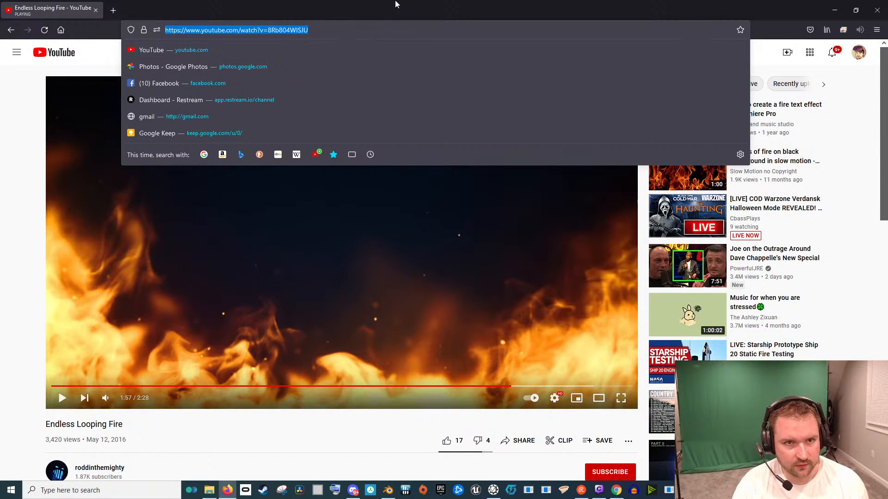
pyautogui.press('Escape')
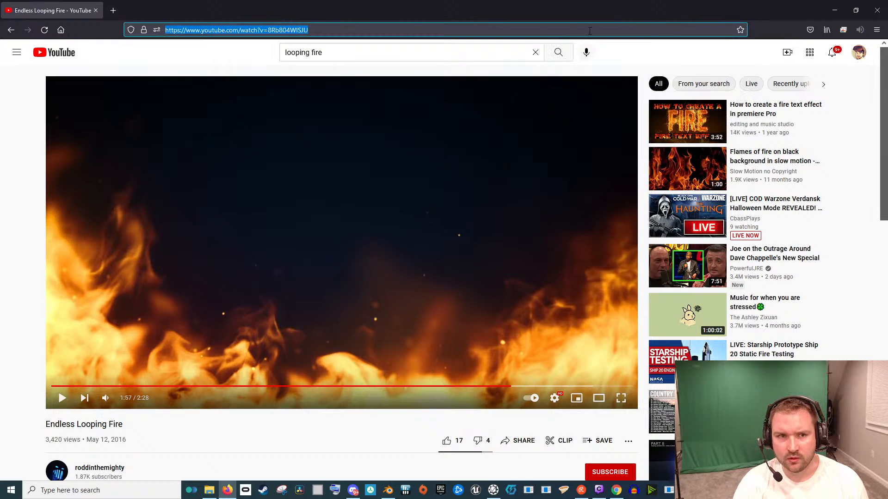
# Convert the copied video address to an MP4 video on the bookmarked YT1s.com YouTube downloader and get its download link
pyautogui.click(61, 28)
pyautogui.click(236, 46)
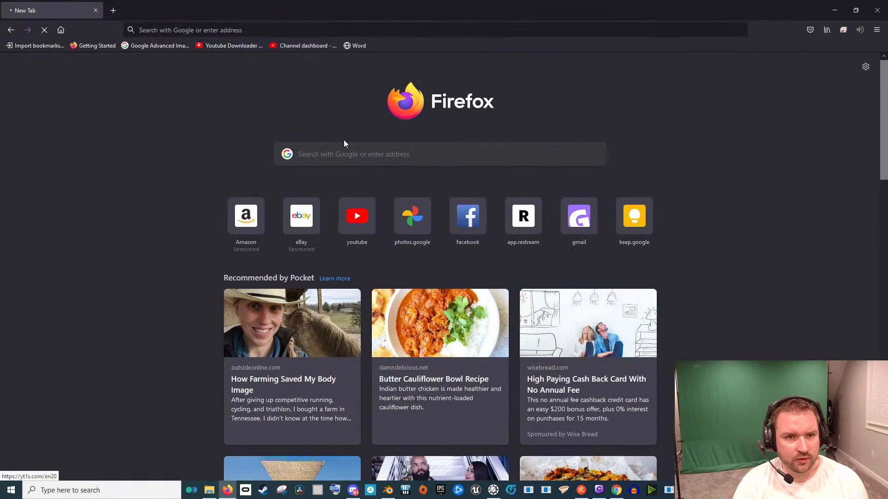
pyautogui.hotkey('ctrl', 'v')
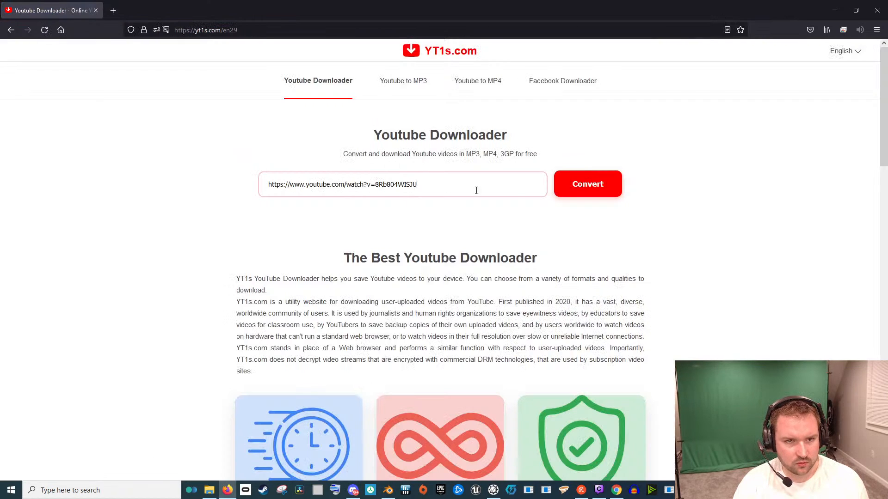
pyautogui.click(573, 195)
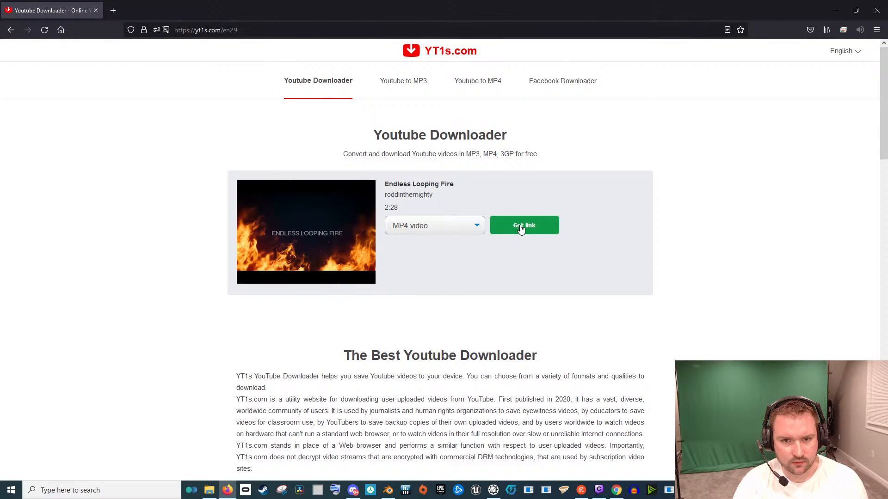
pyautogui.click(521, 229)
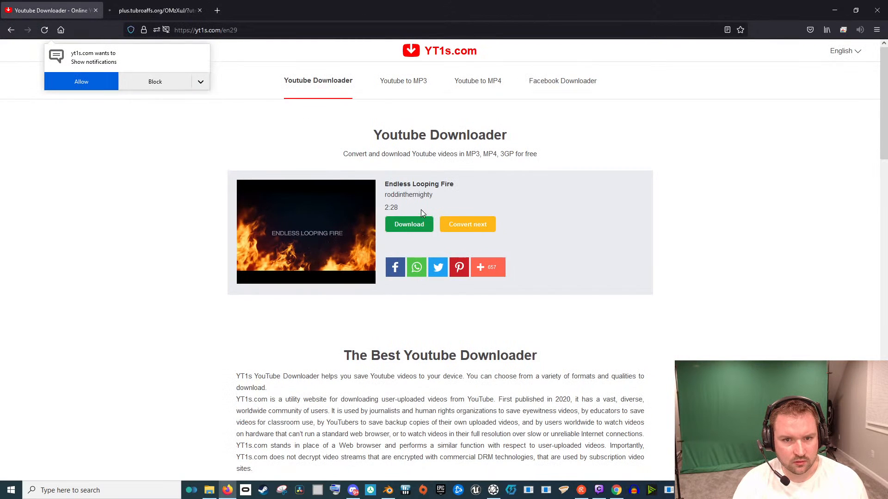
# Download the converted fire video and save it as "yt1s.com - Endless Looping Fire.mp4" in the Quest Stream project folder
pyautogui.click(421, 225)
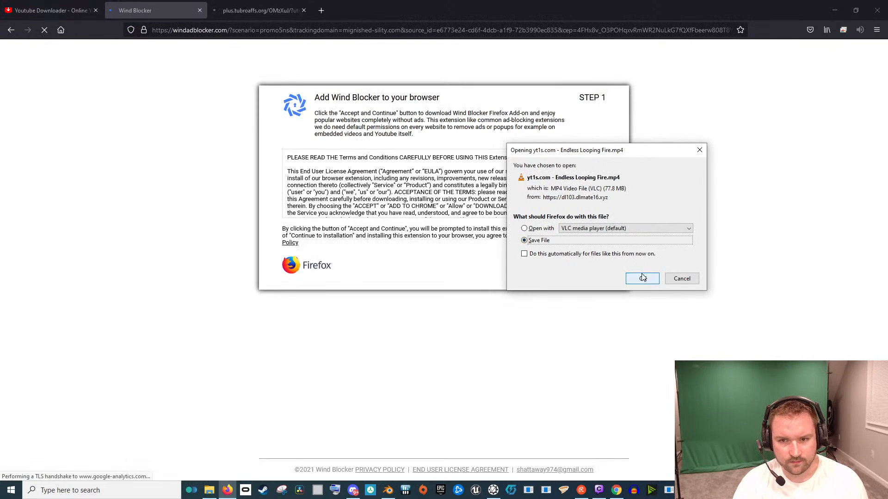
pyautogui.click(642, 278)
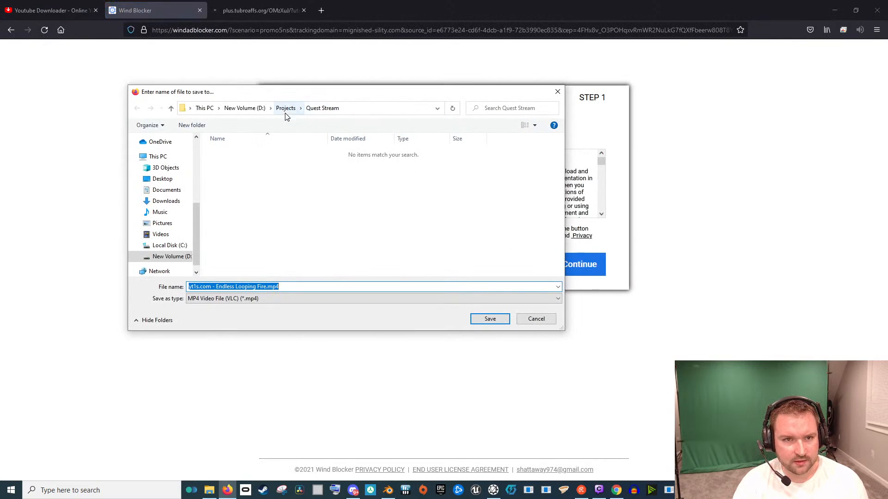
pyautogui.click(491, 318)
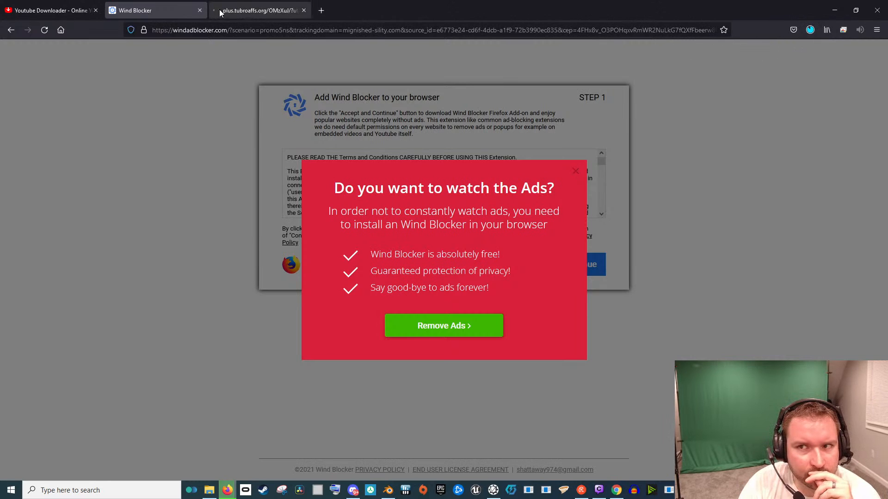
# Return to the downloader page and close the two advertising pages that it opened
pyautogui.click(51, 10)
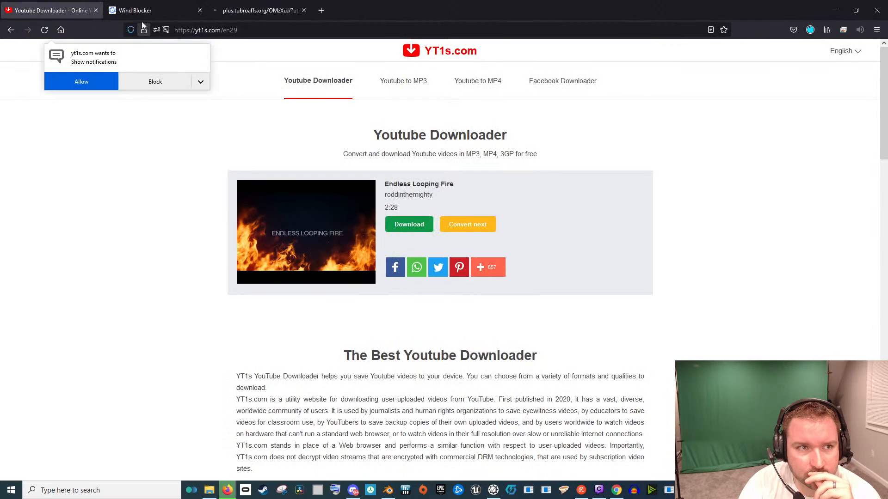
pyautogui.click(199, 10)
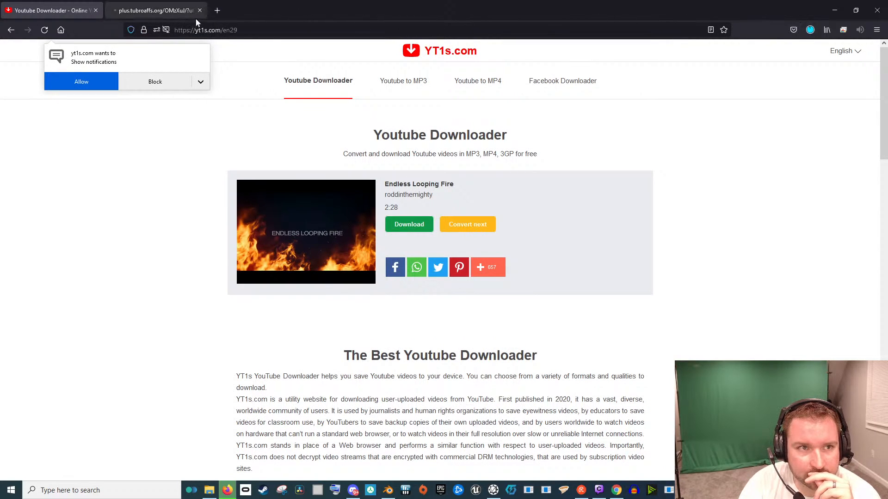
pyautogui.click(198, 15)
pyautogui.click(197, 11)
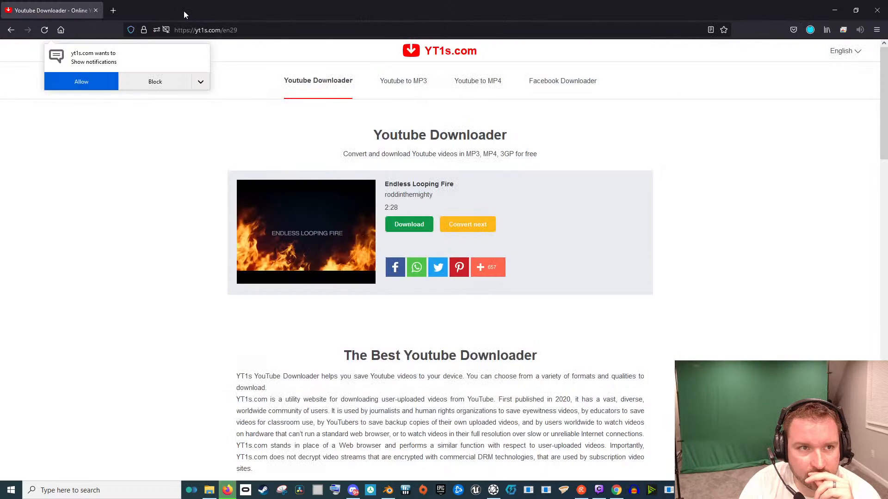
# Run a Google Advanced Image Search in a new tab for "old wood wall" with image size Larger than 2 MP
pyautogui.click(114, 10)
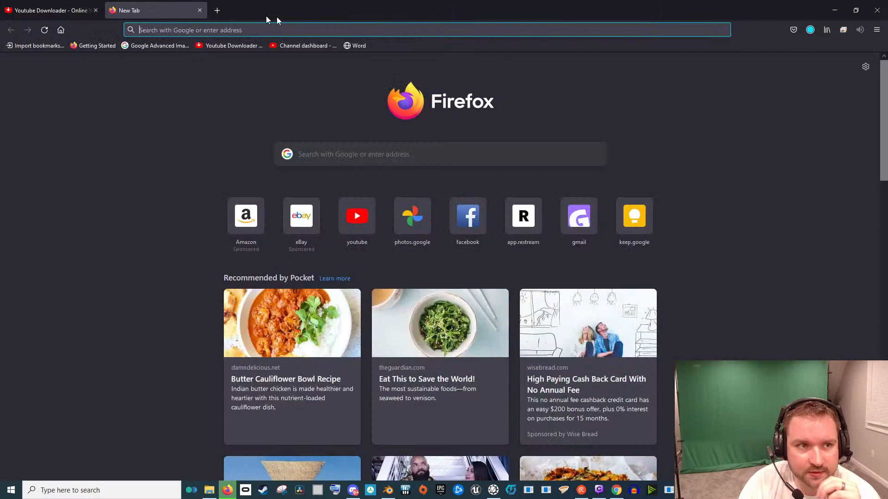
pyautogui.click(176, 46)
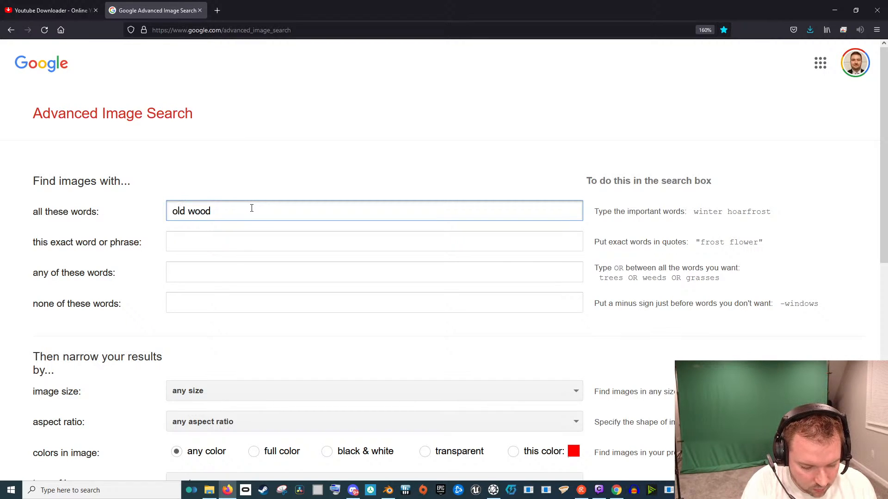
pyautogui.scroll(-5, 290, 297)
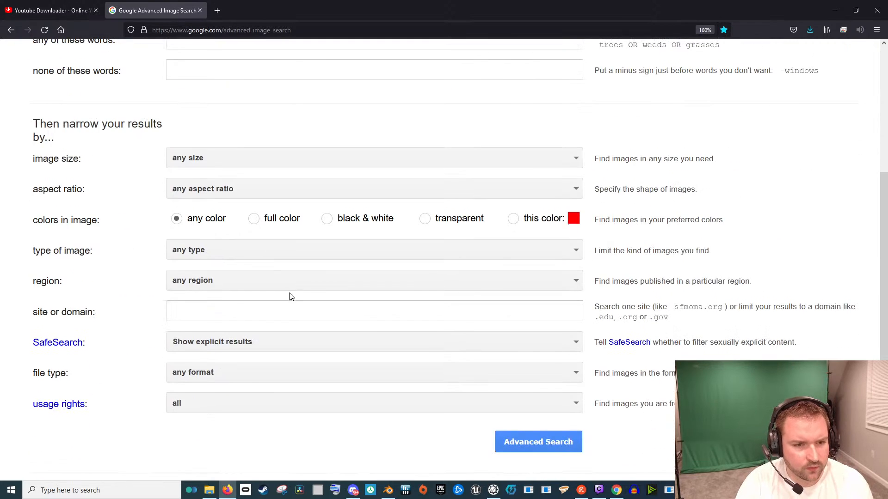
pyautogui.click(330, 160)
pyautogui.scroll(-3, 302, 185)
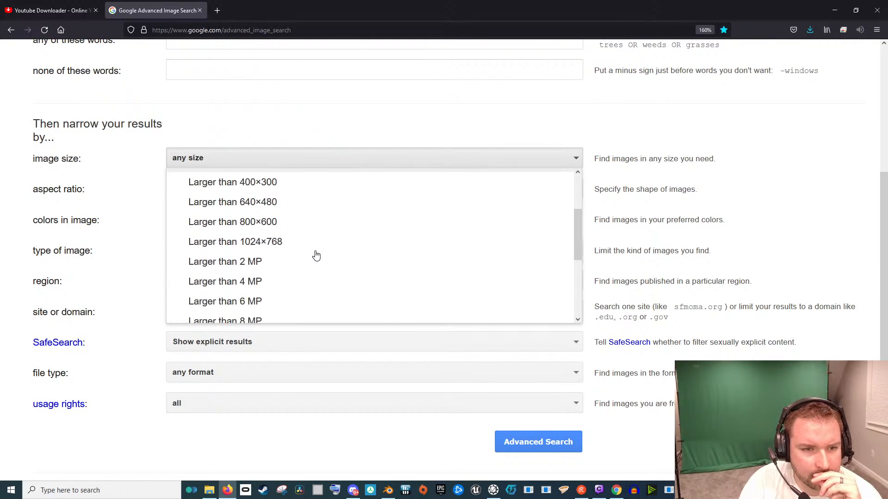
pyautogui.click(297, 213)
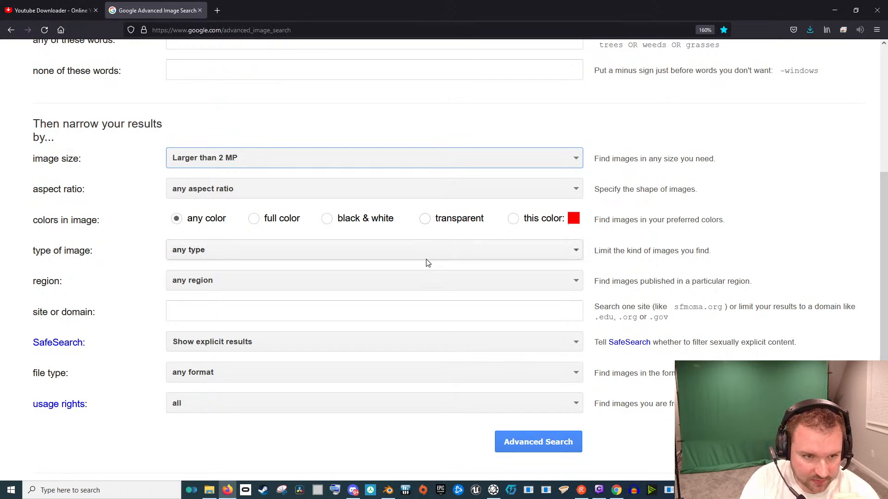
pyautogui.scroll(-2, 532, 351)
pyautogui.click(556, 367)
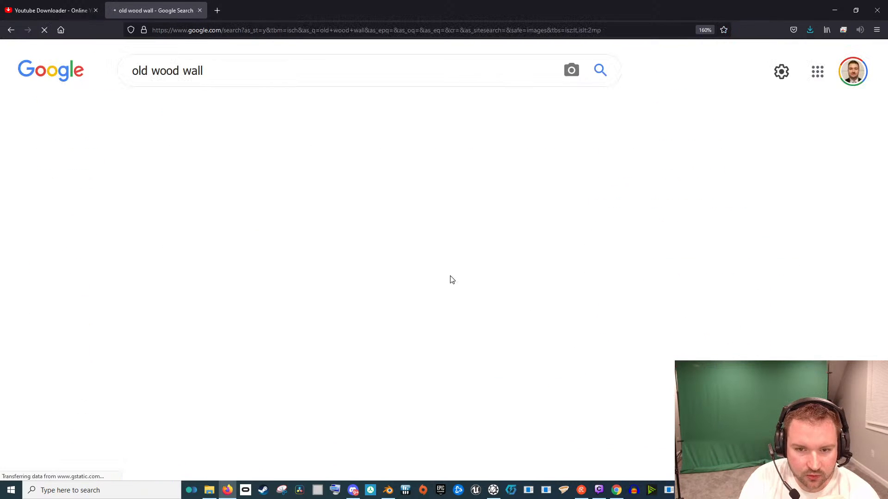
# Browse the image results and preview the Vecteezy photo of an old wooden wall with a window
pyautogui.scroll(-5, 478, 290)
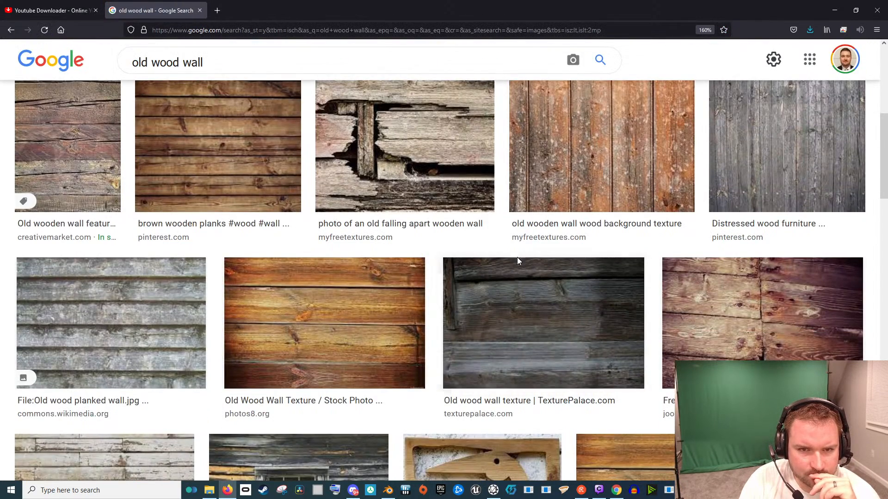
pyautogui.scroll(3, 462, 255)
pyautogui.scroll(-5, 379, 185)
pyautogui.scroll(-5, 379, 185)
pyautogui.click(342, 231)
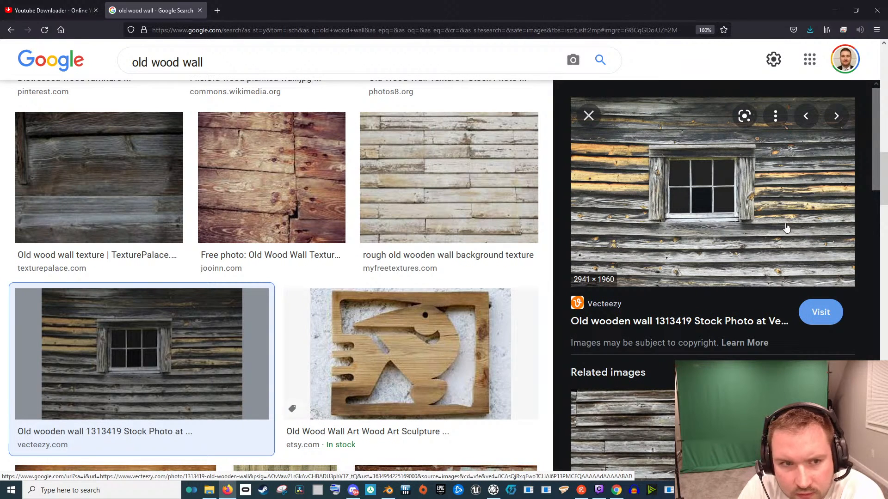
# Look through the related images of the window wall photo for alternative old wood walls
pyautogui.scroll(-5, 694, 315)
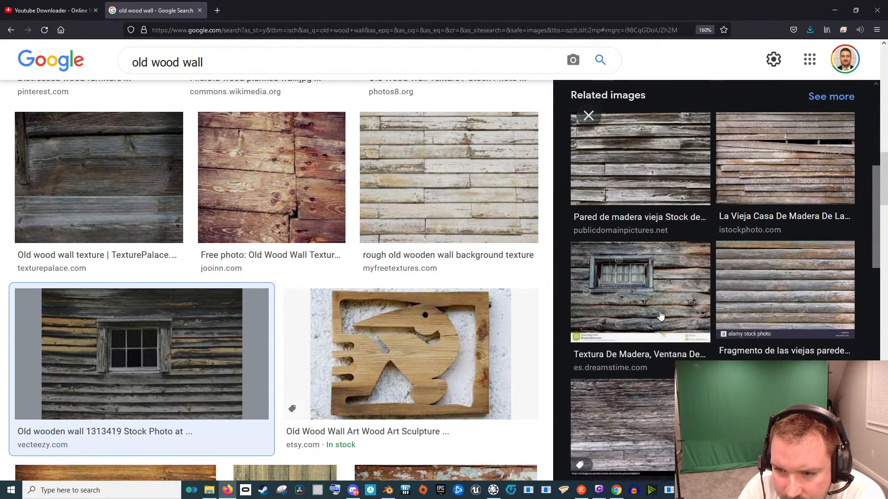
pyautogui.scroll(-3, 769, 302)
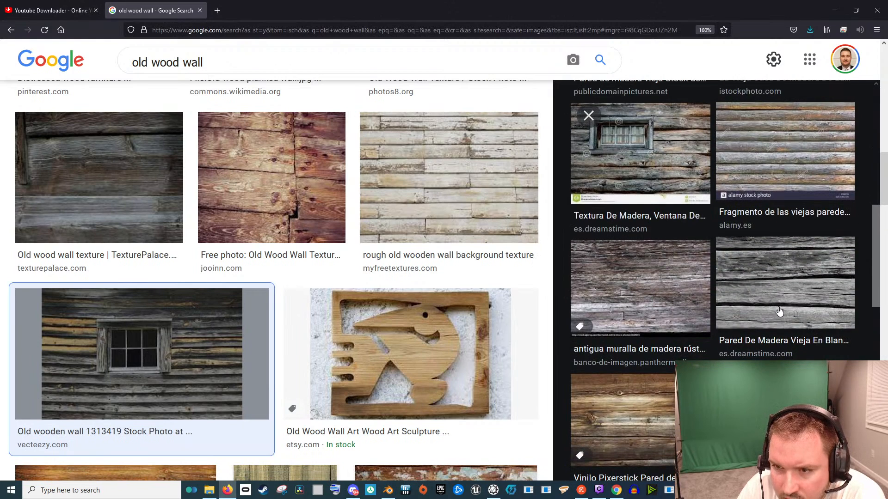
pyautogui.scroll(-12, 781, 313)
pyautogui.click(722, 325)
pyautogui.scroll(10, 745, 334)
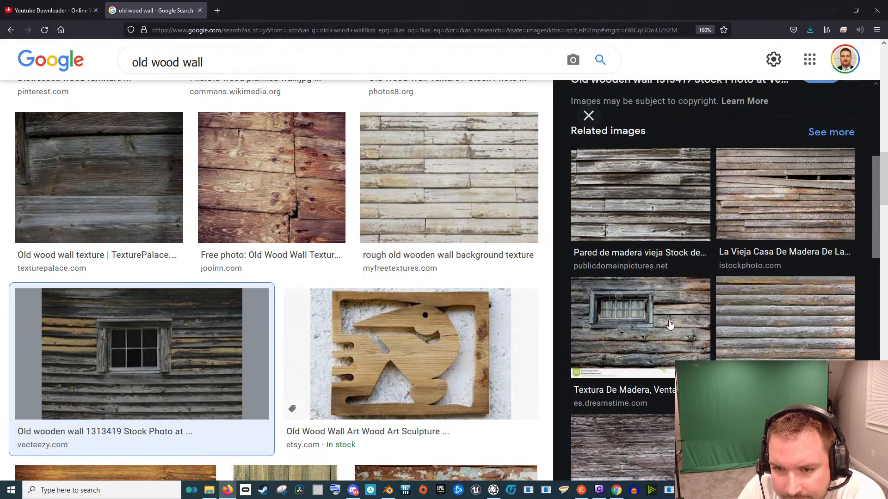
pyautogui.scroll(3, 670, 325)
pyautogui.scroll(-3, 781, 345)
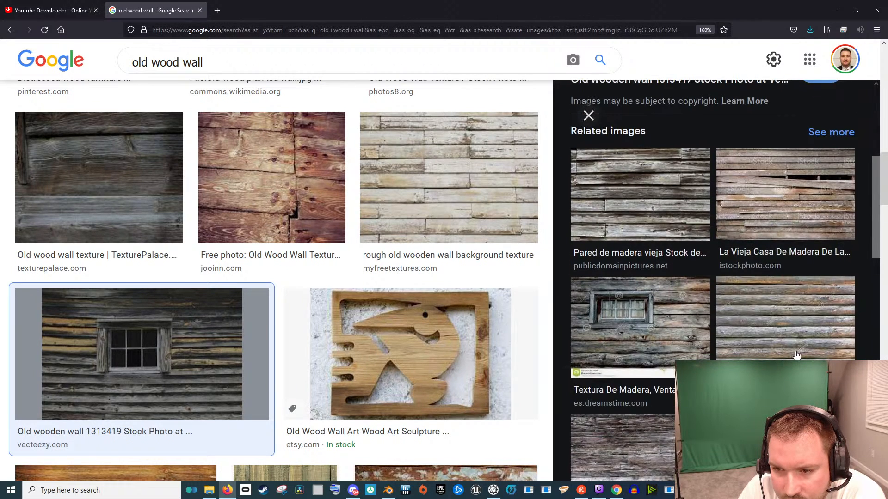
pyautogui.scroll(3, 786, 324)
# Open the window wall photo's Vecteezy page and dismiss the offer to create an account with Google
pyautogui.click(768, 241)
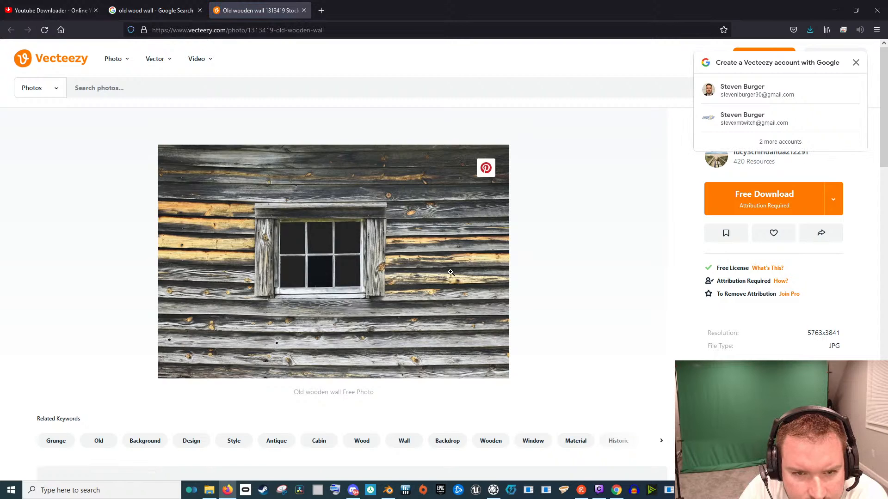
pyautogui.click(450, 272)
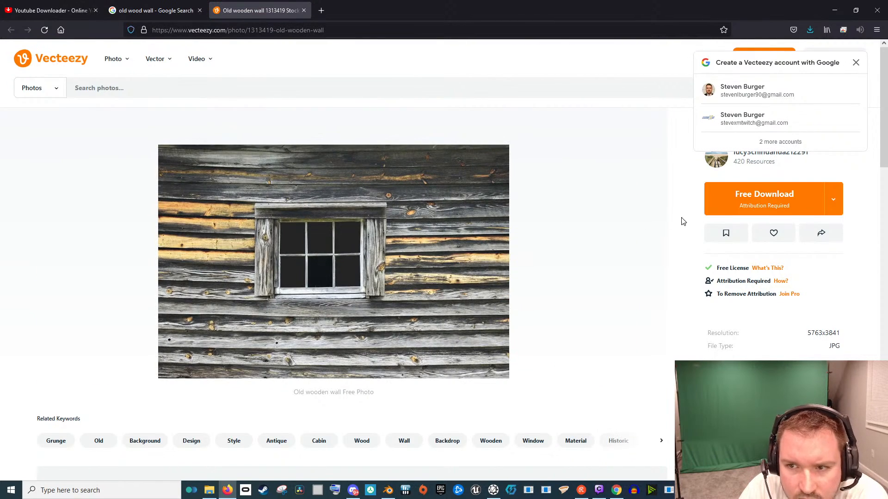
pyautogui.click(855, 63)
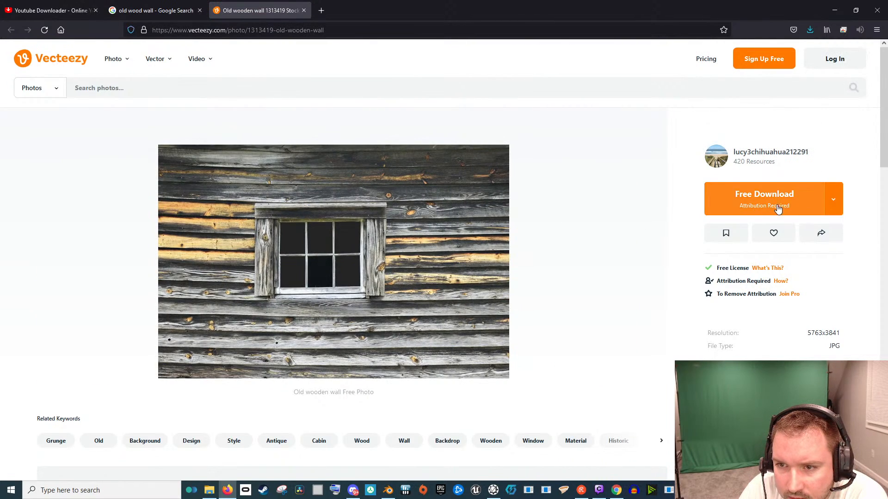
# Request the free download of the old wooden wall photo in Original size (5763 pixels wide)
pyautogui.click(833, 203)
pyautogui.click(833, 204)
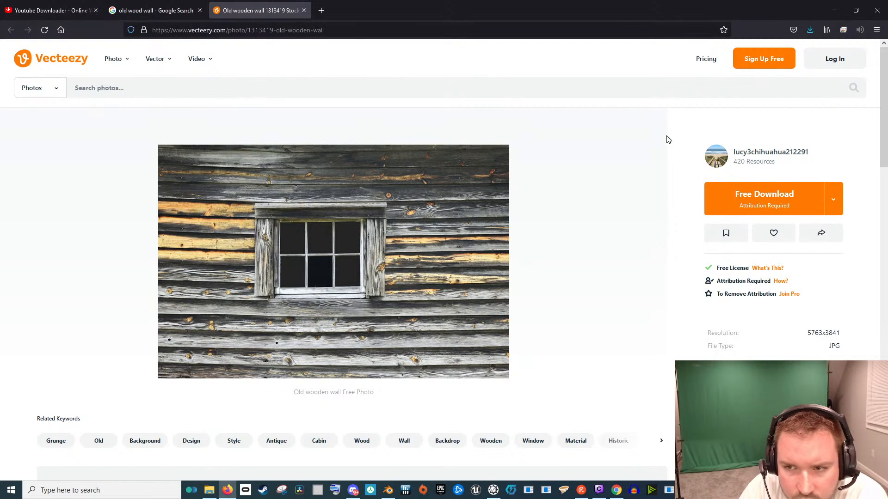
pyautogui.click(833, 199)
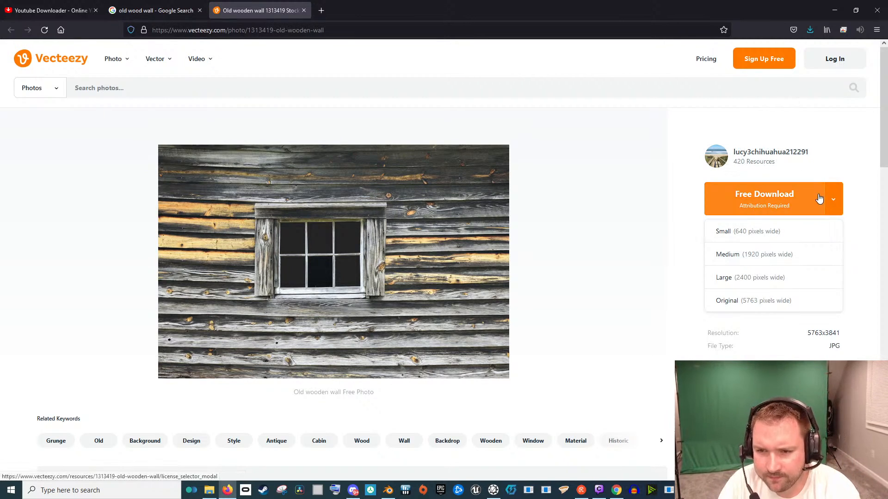
pyautogui.click(768, 308)
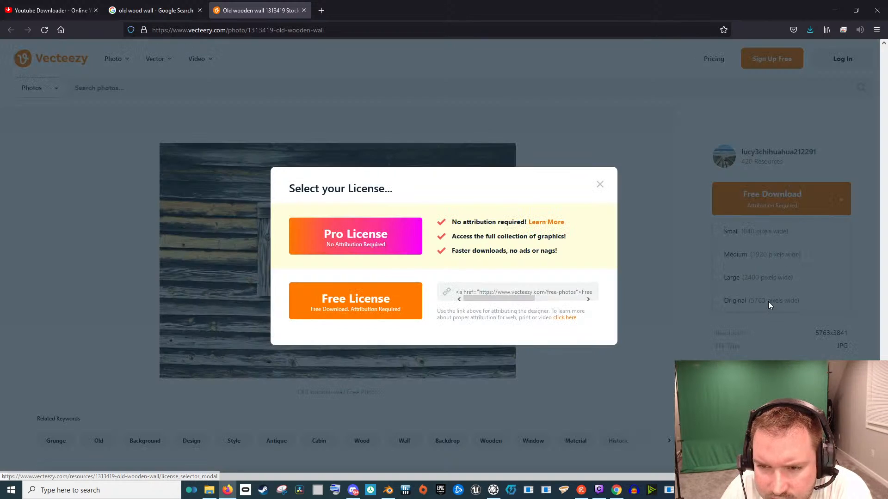
# Download the old wooden wall photo under the free license, save the JPG file, and dismiss the download notice
pyautogui.click(390, 316)
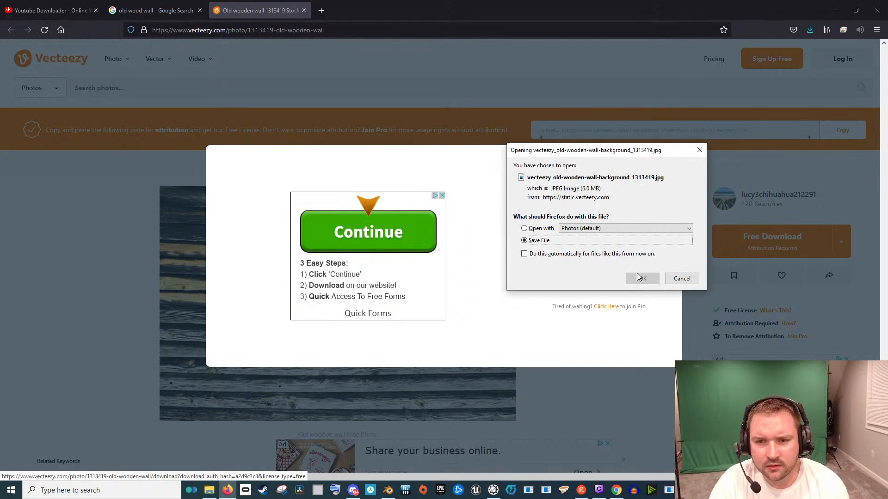
pyautogui.click(641, 278)
pyautogui.click(501, 323)
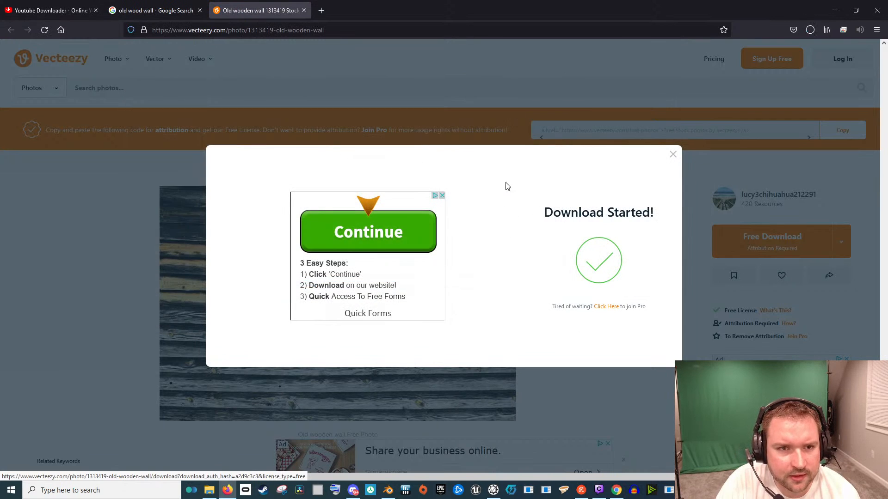
pyautogui.click(672, 155)
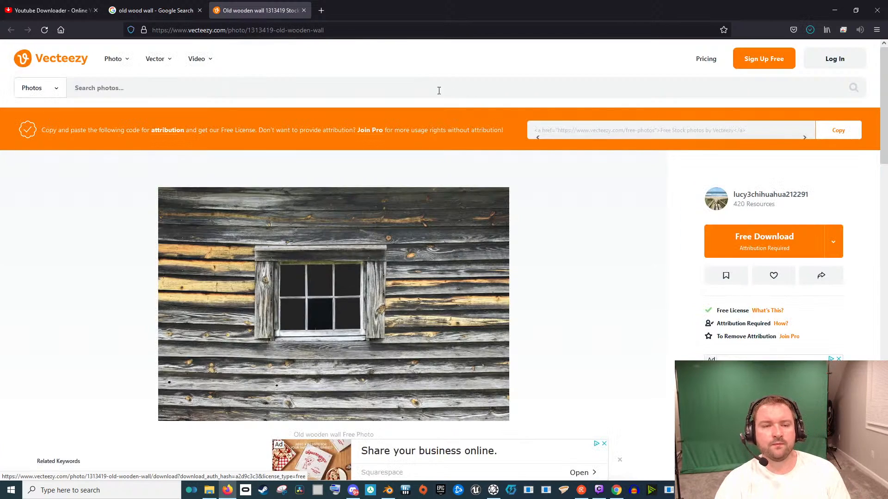
# Search the web for free Blender textures
pyautogui.click(376, 29)
pyautogui.write('fr')
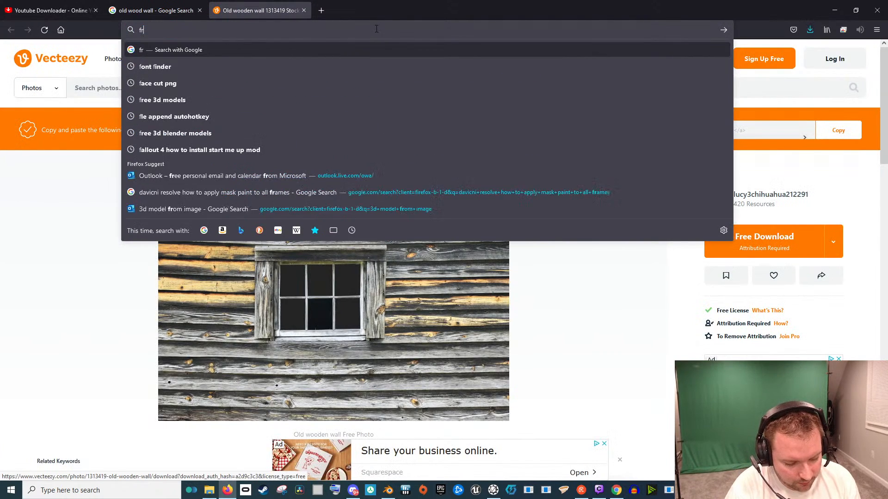
pyautogui.write('ee bledner ')
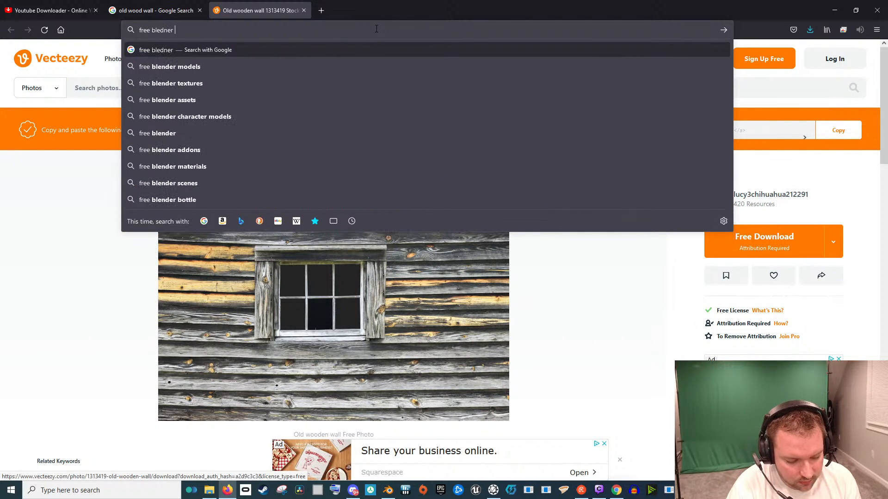
pyautogui.write('texutres')
pyautogui.press('Return')
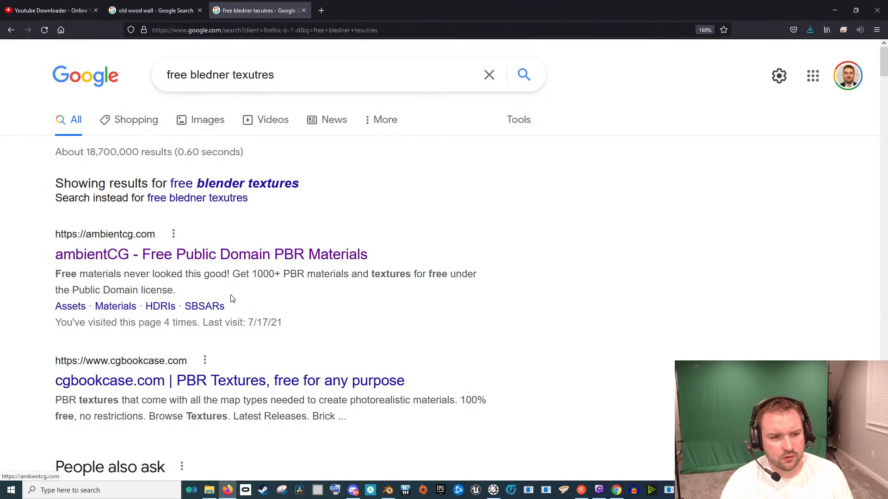
# Open the ambientCG site from the search results and look over its material offerings on the home page
pyautogui.scroll(-6, 230, 289)
pyautogui.scroll(6, 250, 356)
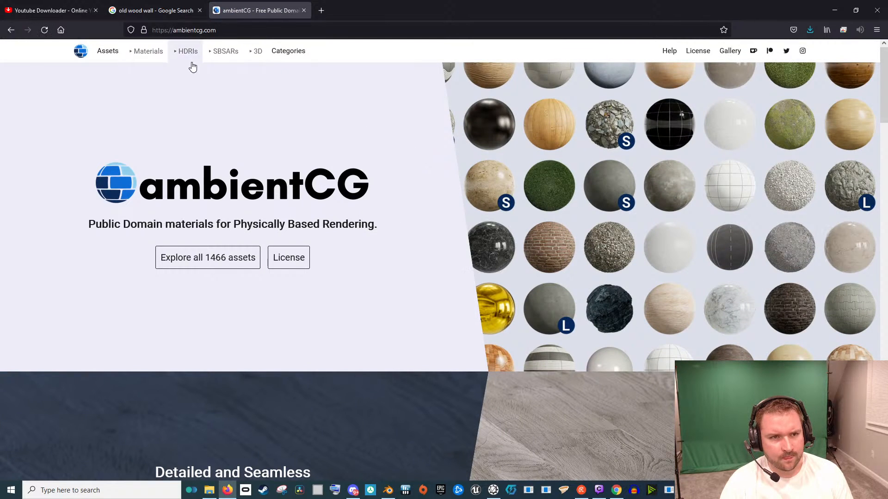
pyautogui.scroll(-3, 376, 235)
pyautogui.scroll(3, 520, 266)
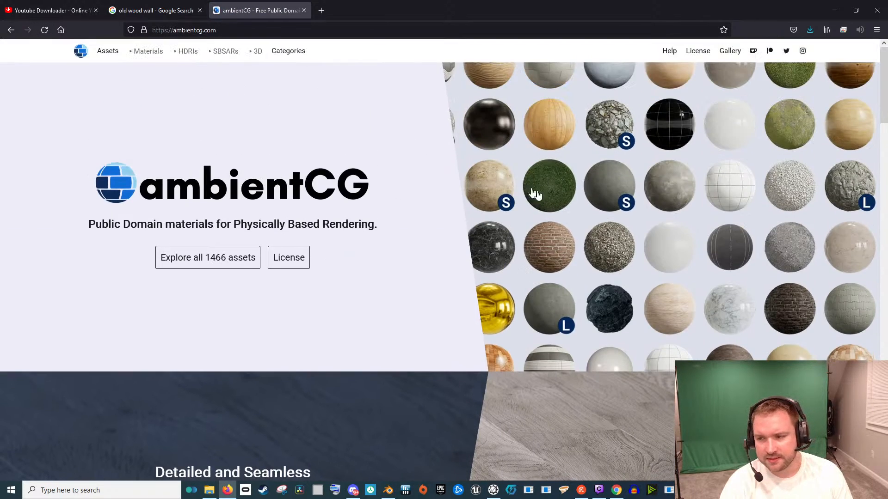
pyautogui.scroll(-4, 705, 222)
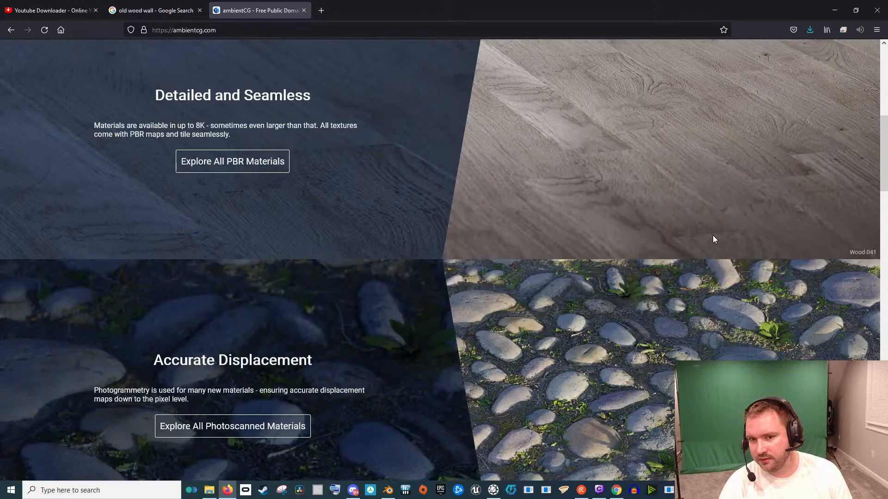
pyautogui.scroll(-10, 714, 239)
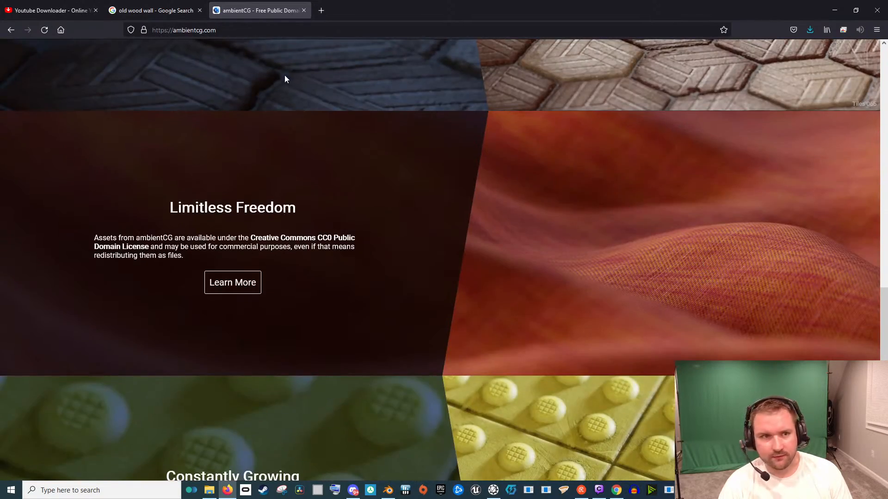
# Switch to Blender and import the downloaded vecteezy old wooden wall JPG from the Quest Stream folder as an image plane
pyautogui.click(835, 9)
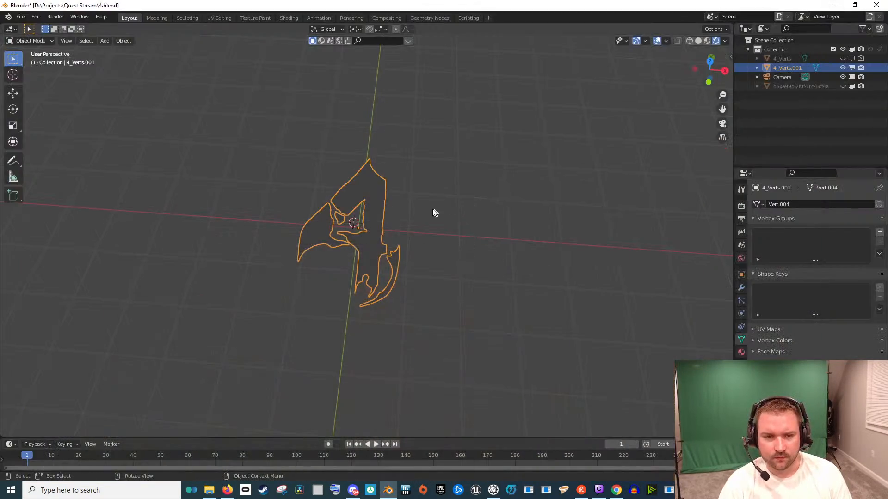
pyautogui.click(22, 19)
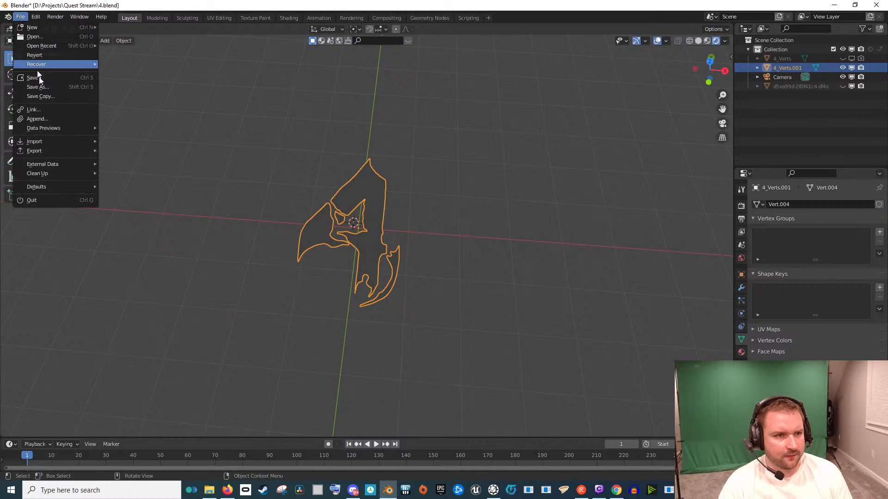
pyautogui.moveTo(48, 145)
pyautogui.click(155, 233)
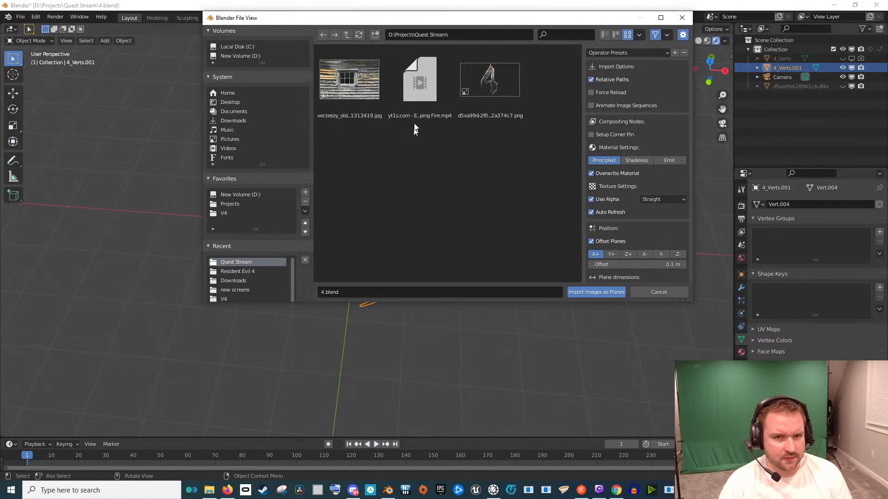
pyautogui.doubleClick(360, 91)
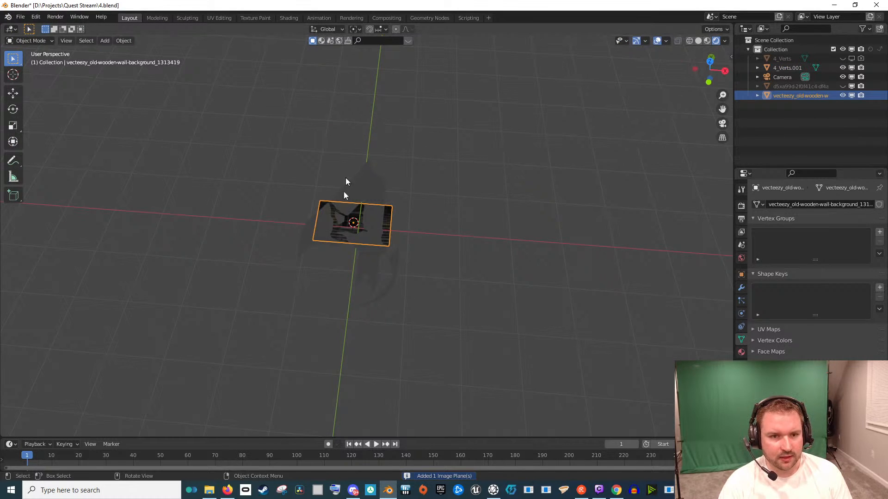
# Enlarge the timeline area and turn it into a Shader Editor showing the World nodes
pyautogui.moveTo(227, 438); pyautogui.dragTo(28, 304)
pyautogui.click(17, 310)
pyautogui.click(12, 309)
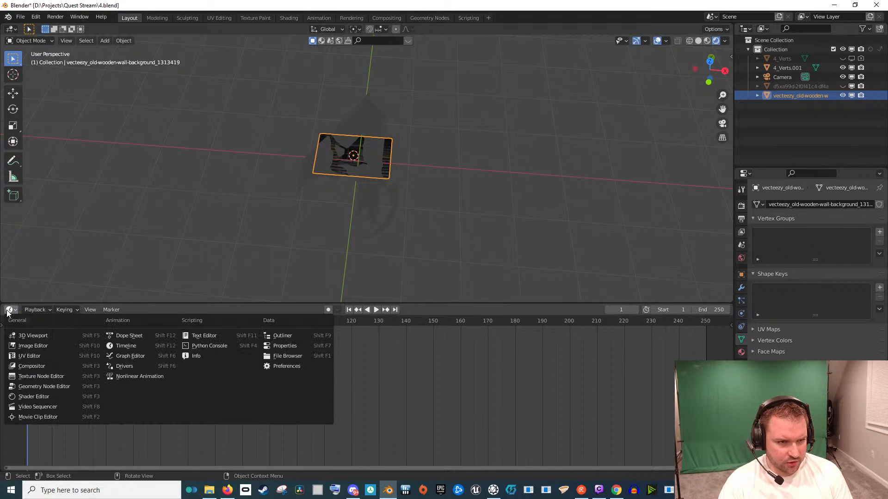
pyautogui.click(47, 396)
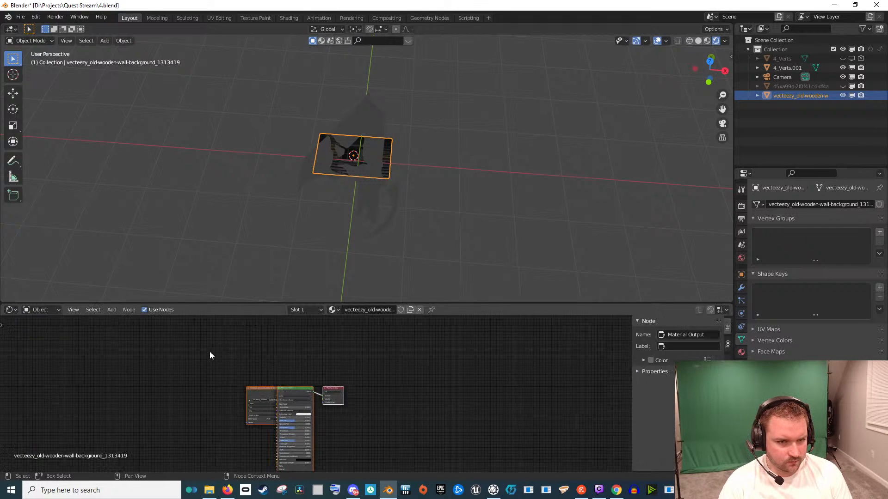
pyautogui.click(50, 311)
pyautogui.click(49, 331)
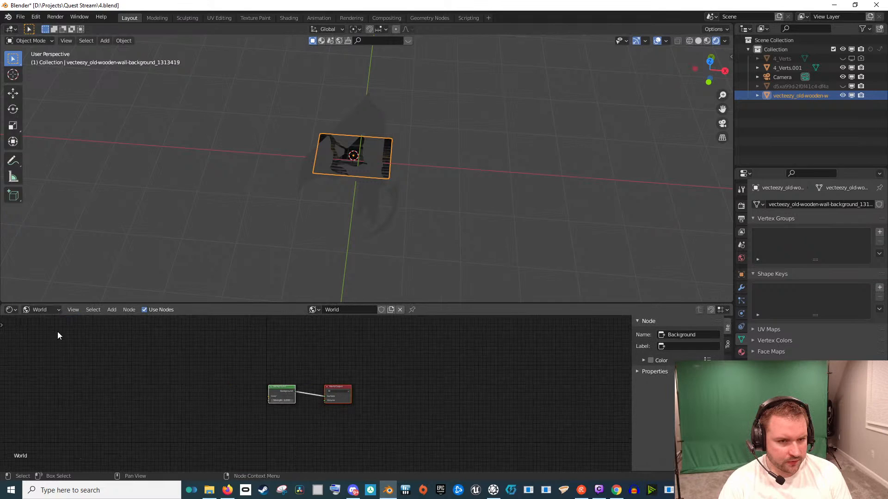
# Add an Environment Texture node beside the Background node and connect its Color output to the Background's Color input
pyautogui.hotkey('shift', 'a')
pyautogui.click(170, 363)
pyautogui.write('en')
pyautogui.press('Return')
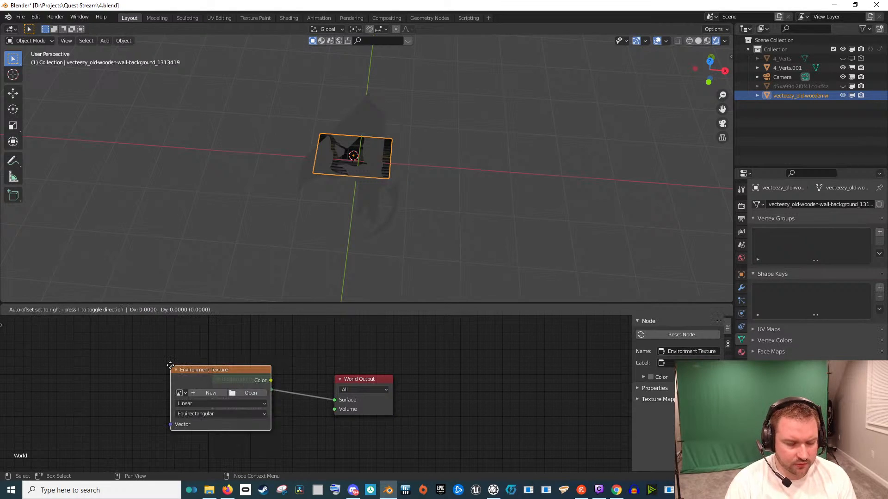
pyautogui.click(145, 367)
pyautogui.moveTo(176, 365); pyautogui.dragTo(212, 399)
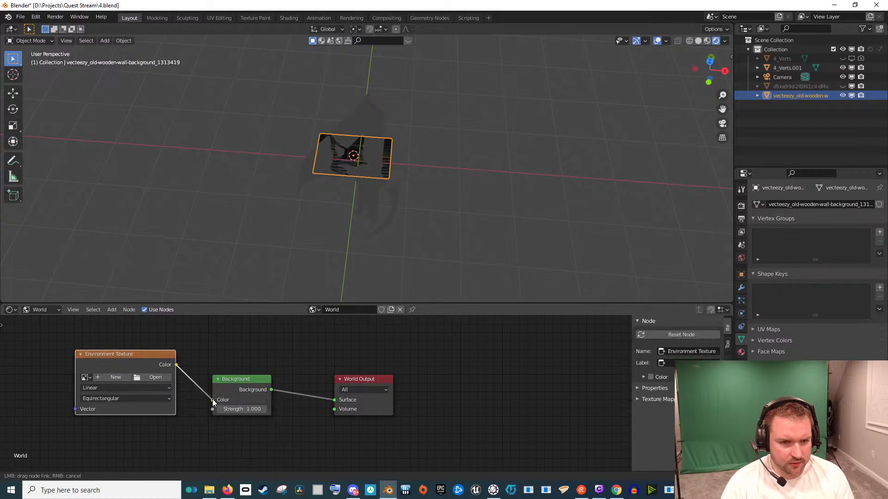
# Load blaubeuren_hillside_1k.exr from the Downloads folder into the Environment Texture node
pyautogui.click(154, 378)
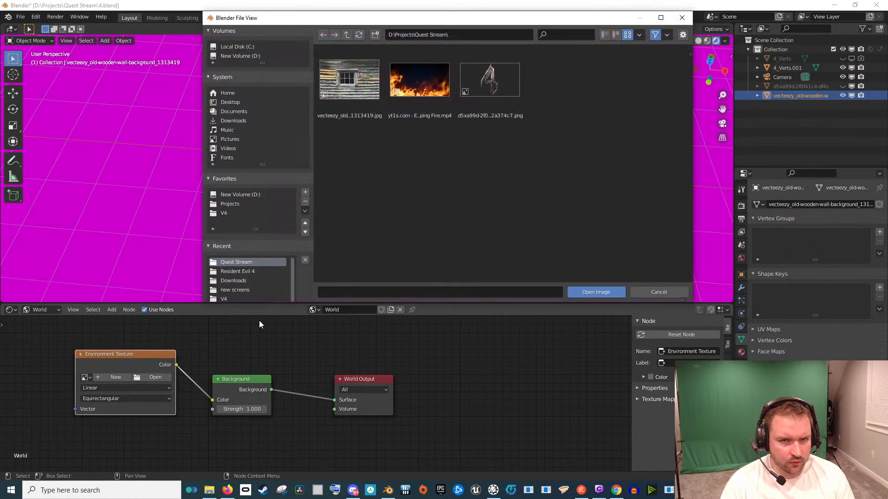
pyautogui.click(235, 120)
pyautogui.scroll(-8, 457, 180)
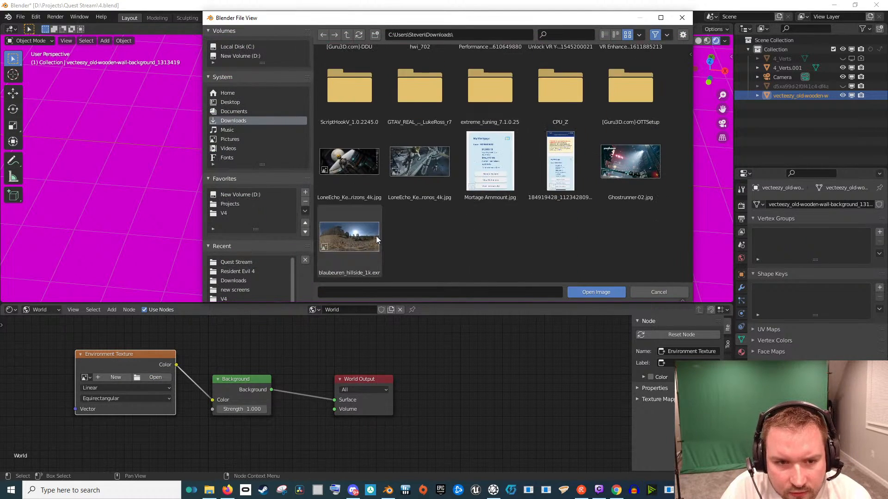
pyautogui.doubleClick(366, 241)
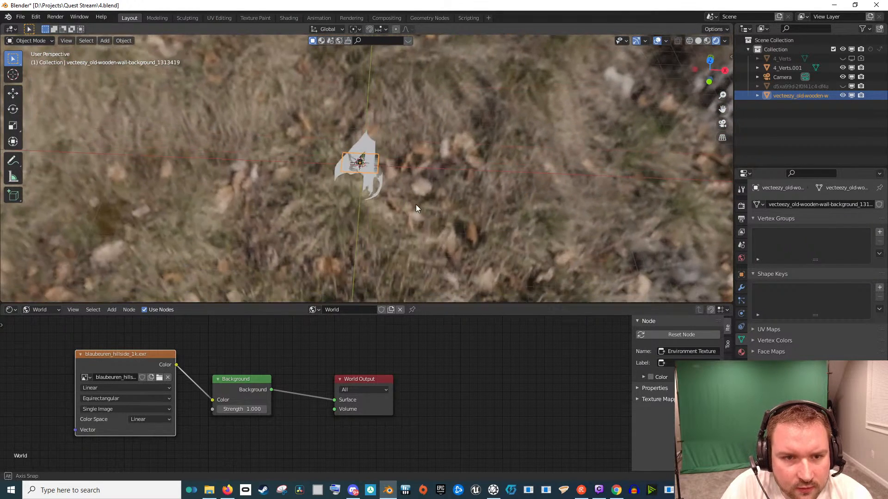
pyautogui.scroll(6, 415, 208)
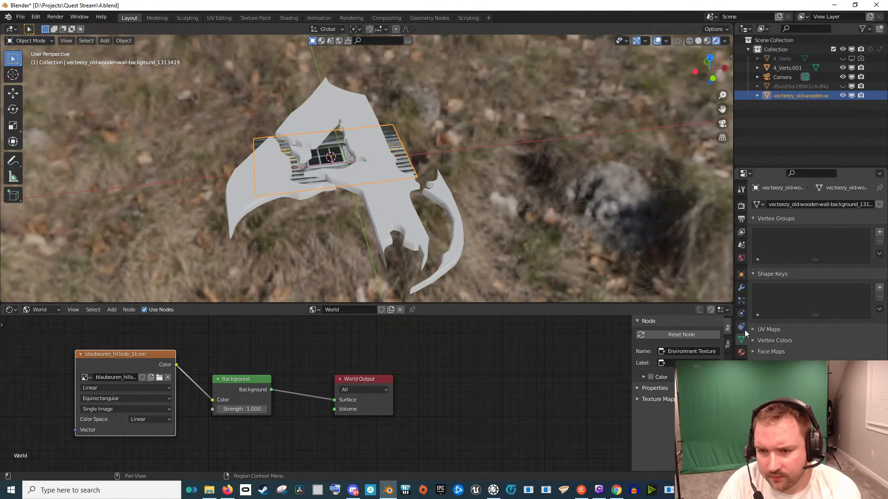
# Set the scene's render engine to Cycles
pyautogui.click(742, 232)
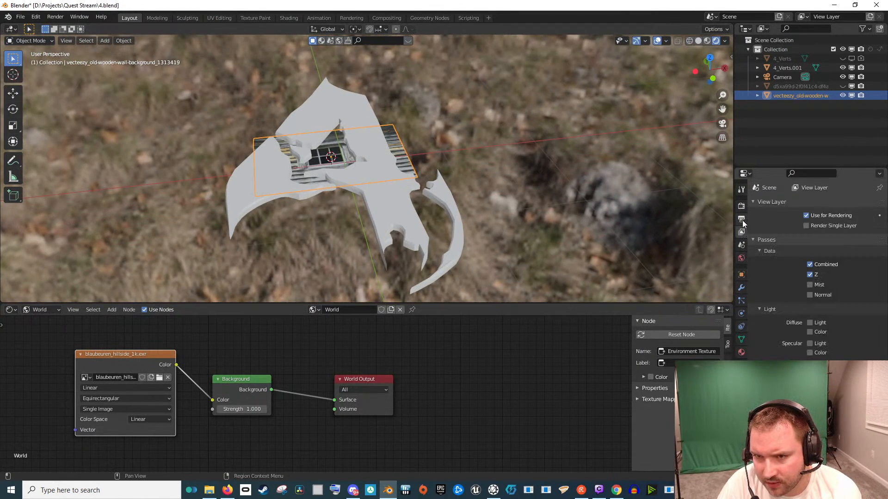
pyautogui.click(742, 219)
pyautogui.click(741, 205)
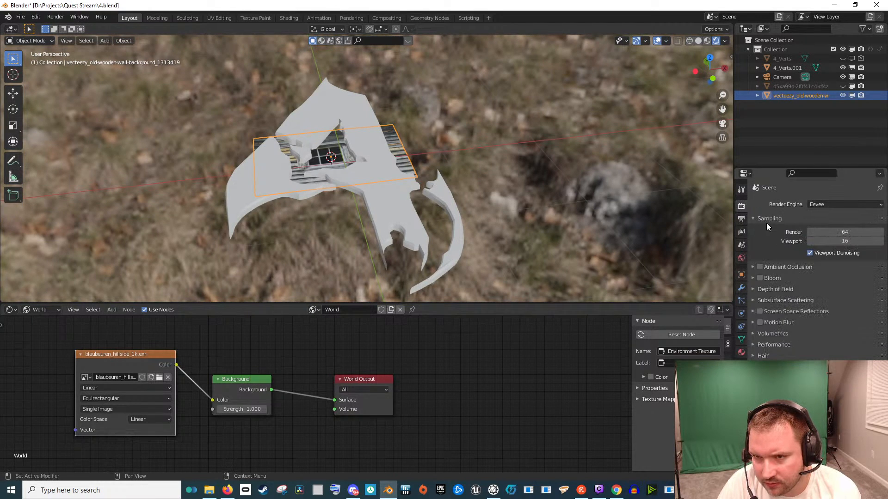
pyautogui.click(823, 204)
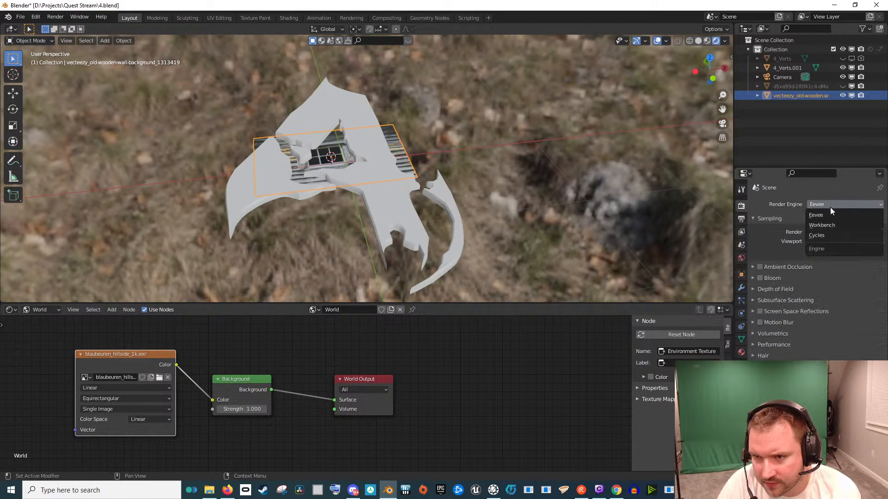
pyautogui.click(825, 234)
# Make the render background transparent so the hillside environment is hidden behind the objects
pyautogui.scroll(3, 507, 179)
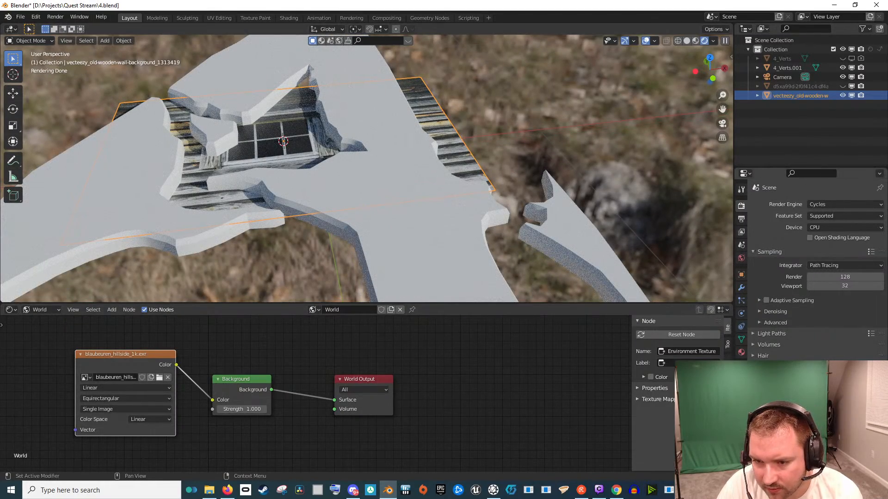
pyautogui.click(766, 424)
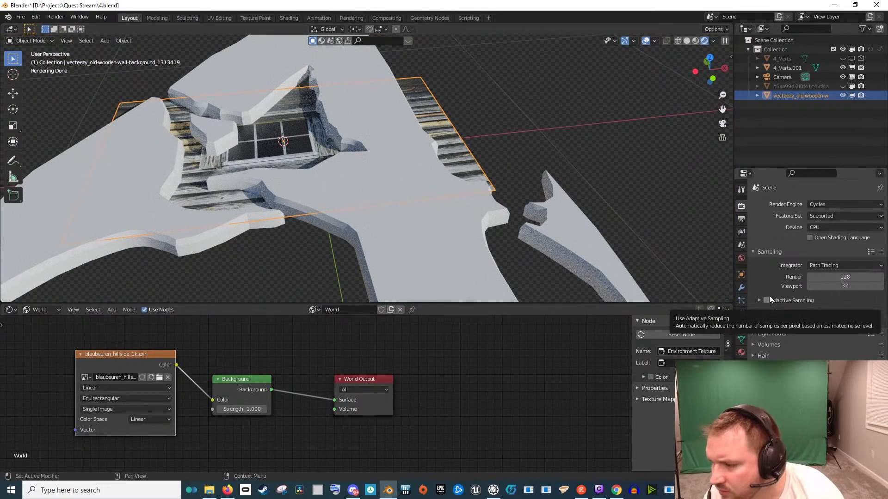
pyautogui.moveTo(559, 244); pyautogui.dragTo(409, 176)
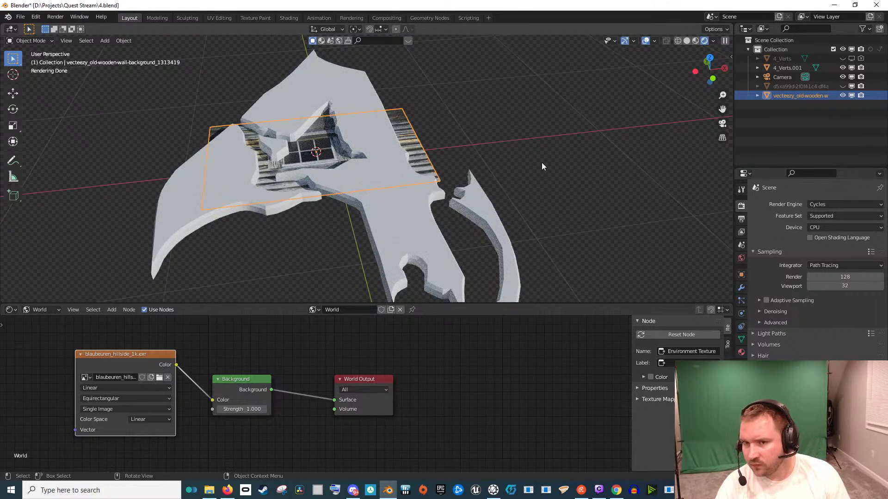
# Set the Cycles render samples to 32
pyautogui.click(859, 278)
pyautogui.write('32')
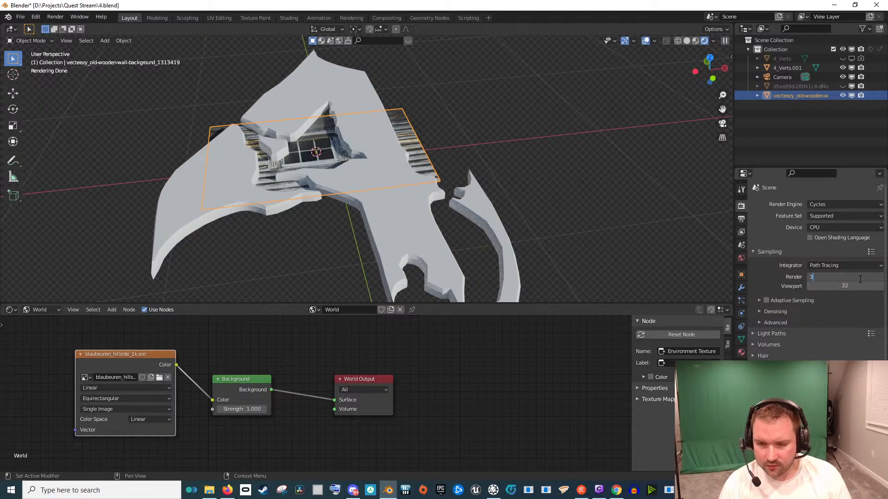
pyautogui.press('Return')
# Look through the camera and scale the wooden wall plane up by about 2.2, then again by about 1.98, nearly filling the frame
pyautogui.moveTo(463, 113); pyautogui.dragTo(426, 176)
pyautogui.press('KP_0')
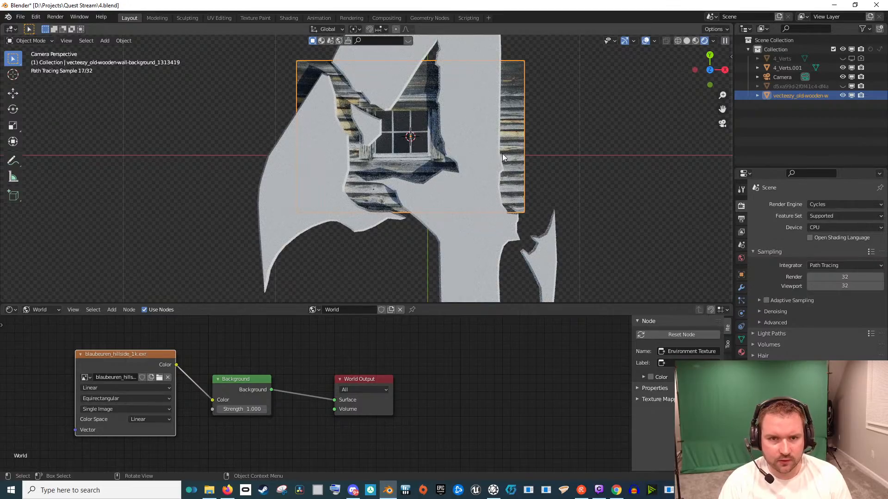
pyautogui.press('s')
pyautogui.click(592, 210)
pyautogui.scroll(-5, 592, 210)
pyautogui.press('s')
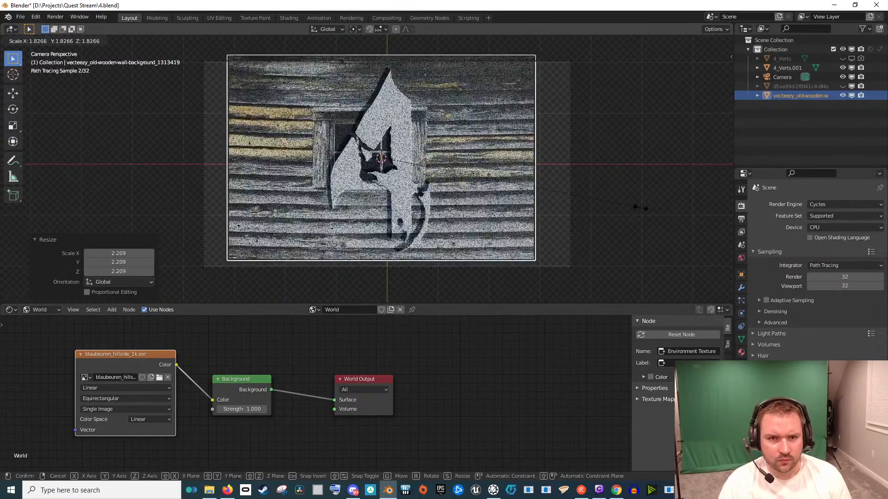
pyautogui.click(663, 210)
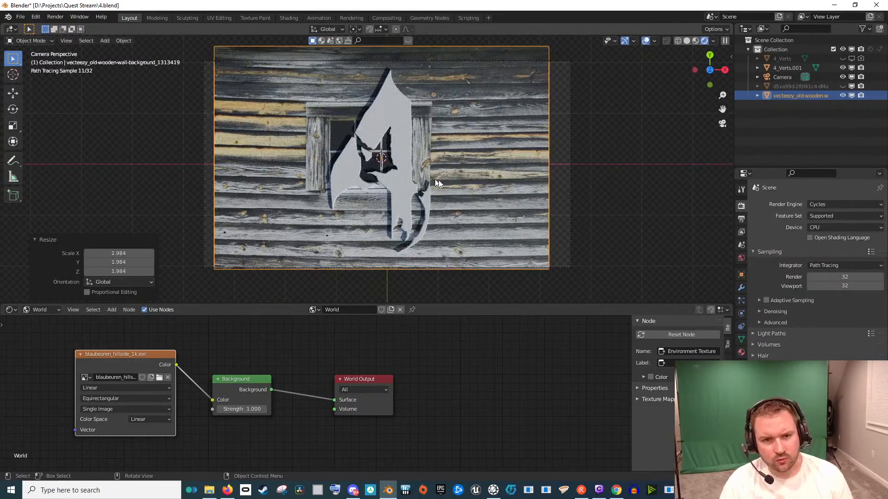
pyautogui.click(20, 16)
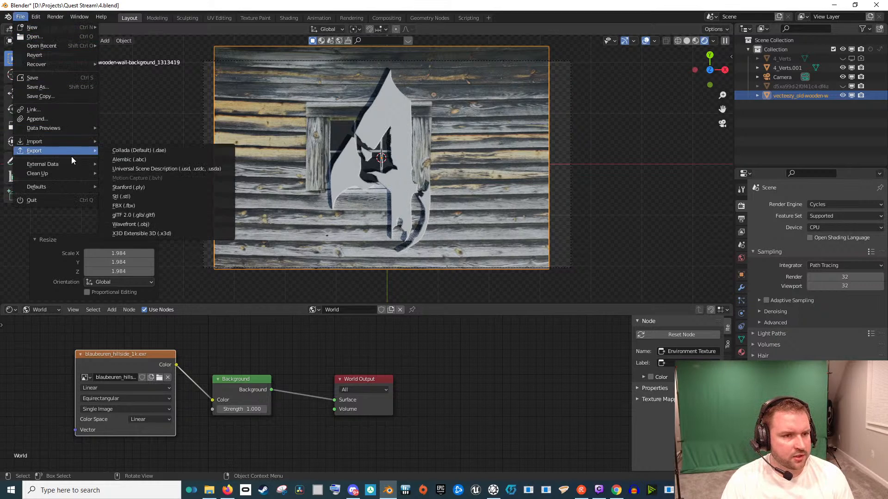
pyautogui.click(612, 258)
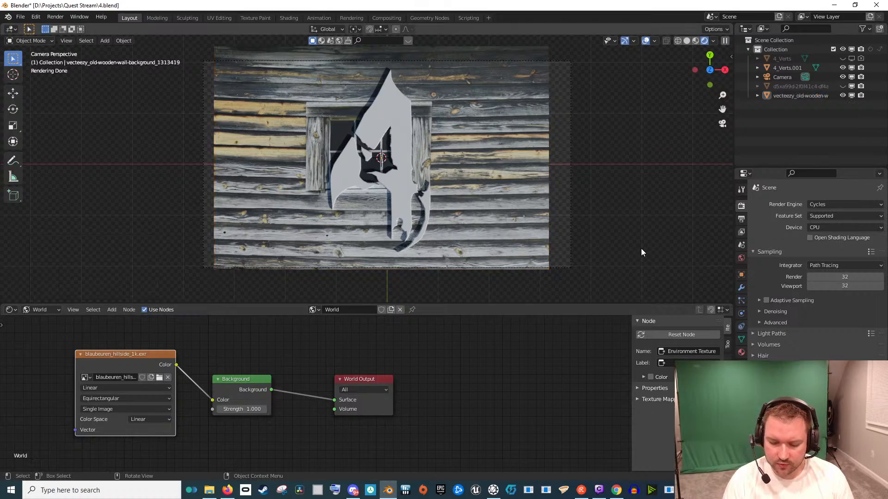
# Enable background images for the camera and start adding one from the Quest Stream folder
pyautogui.press('KP_0')
pyautogui.press('KP_0')
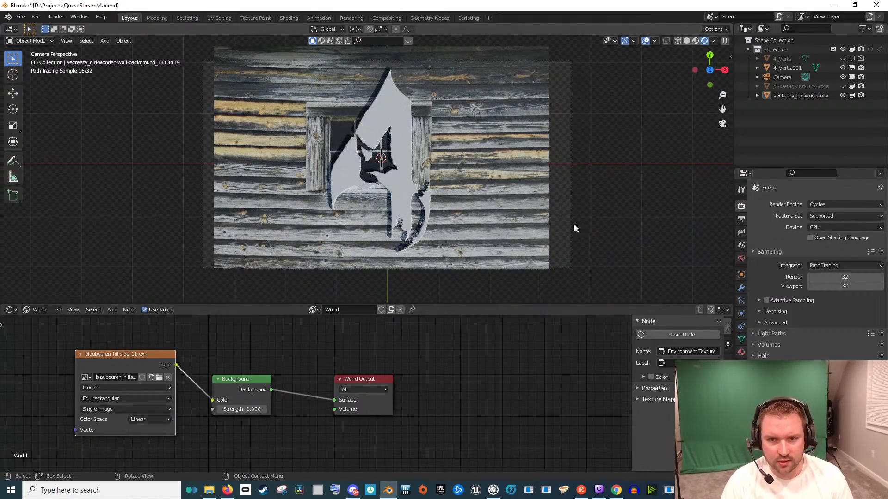
pyautogui.click(571, 225)
pyautogui.click(741, 314)
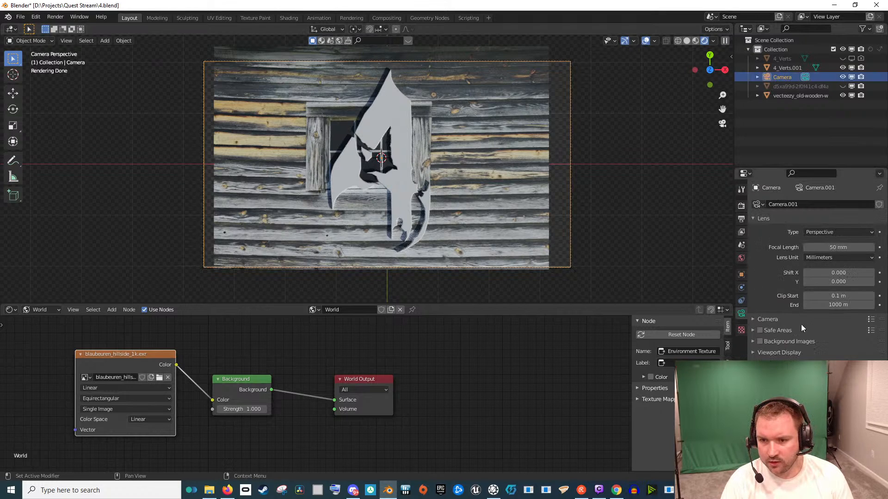
pyautogui.click(753, 342)
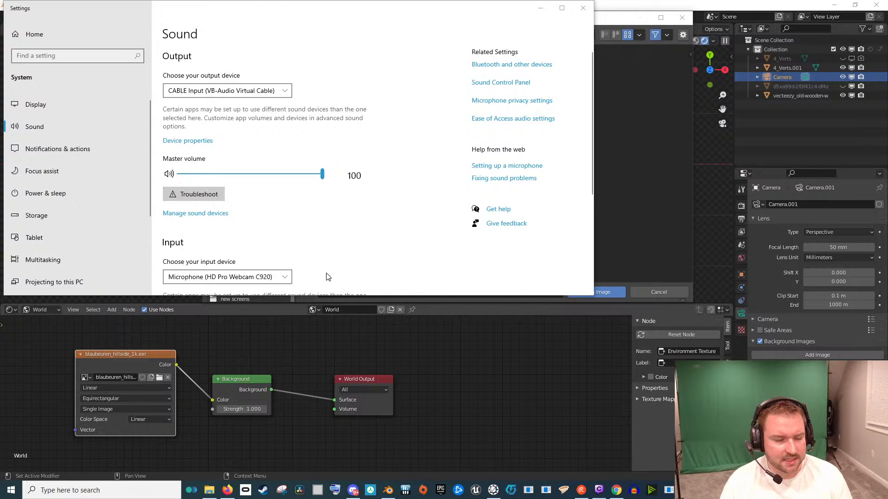
# Minimise the Sound settings window, then switch to File Explorer and move its window onto the other monitor
pyautogui.click(545, 11)
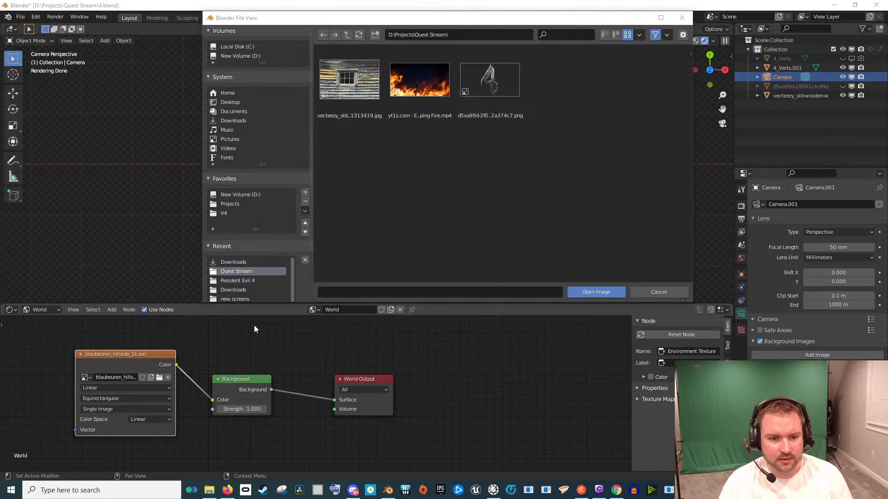
pyautogui.click(209, 491)
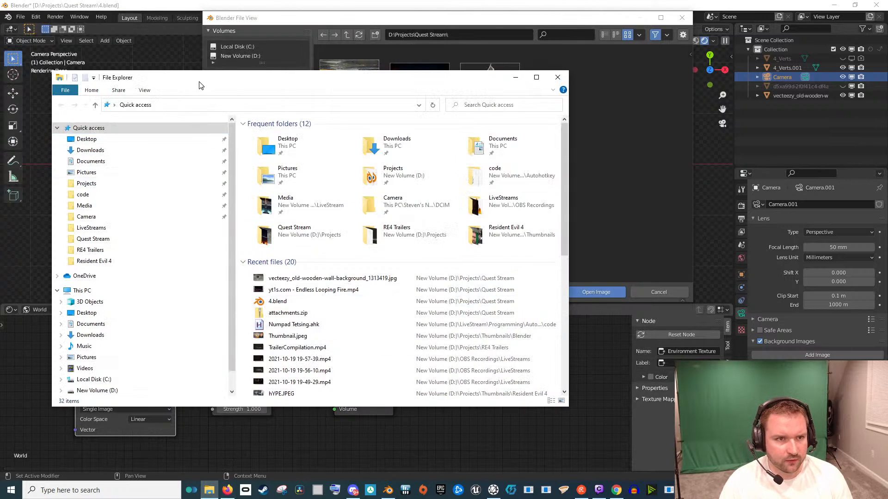
pyautogui.moveTo(200, 81); pyautogui.dragTo(0, 81)
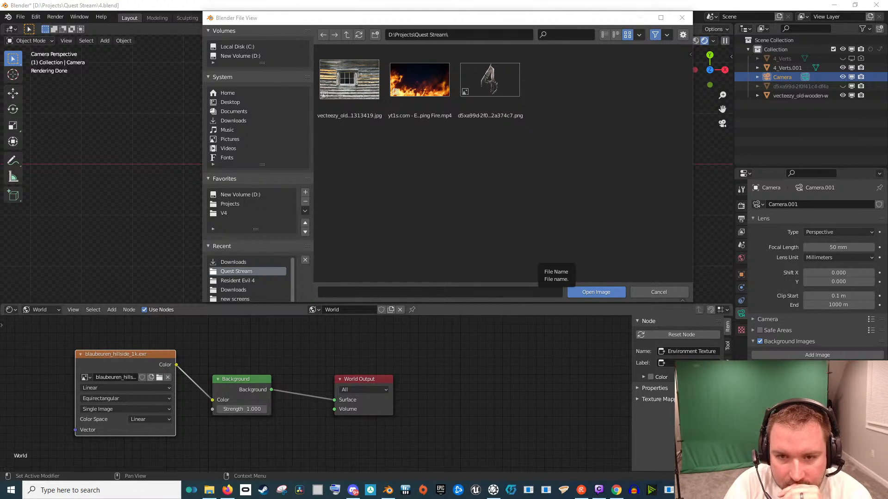
# Switch to OBS, show the Quest Cast Window Source and hide the Purple source in QuestStreamScene, and move OBS off this display
pyautogui.moveTo(887, 148); pyautogui.dragTo(560, 1)
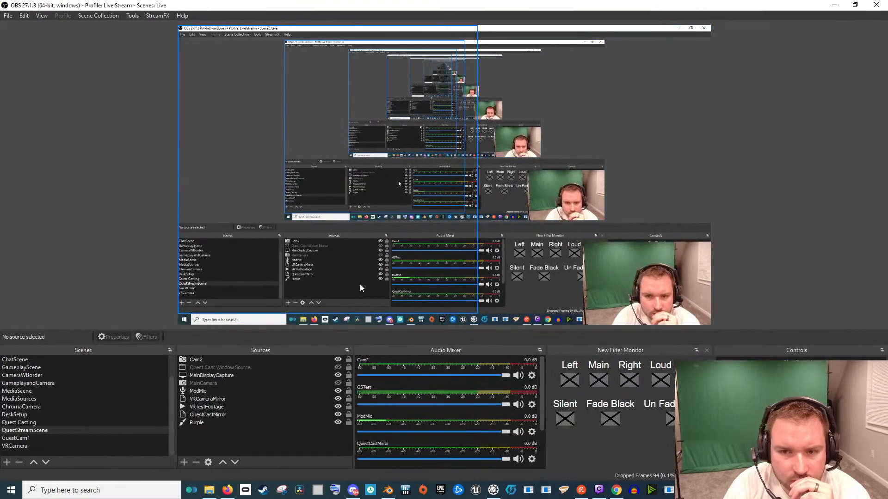
pyautogui.click(338, 368)
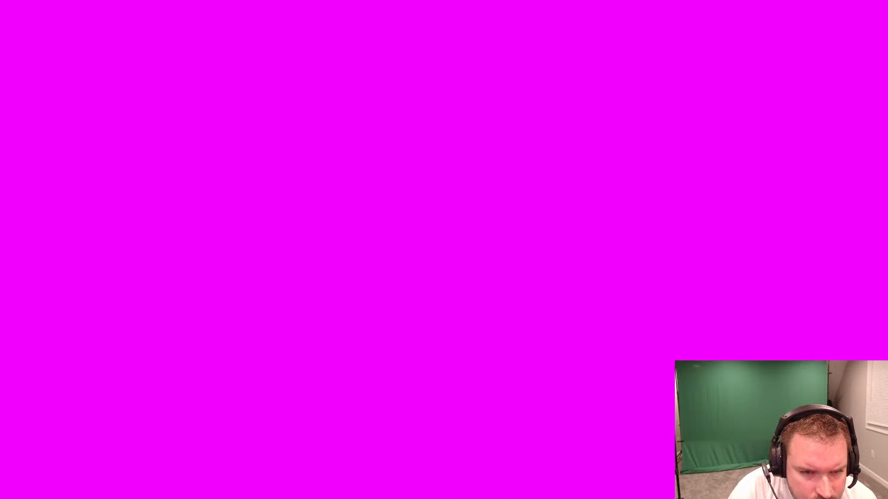
pyautogui.click(341, 375)
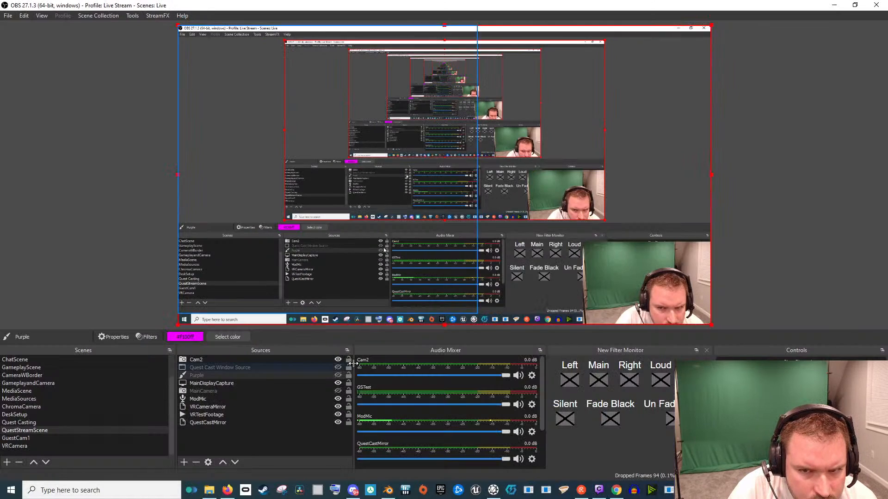
pyautogui.moveTo(489, 8); pyautogui.dragTo(887, 38)
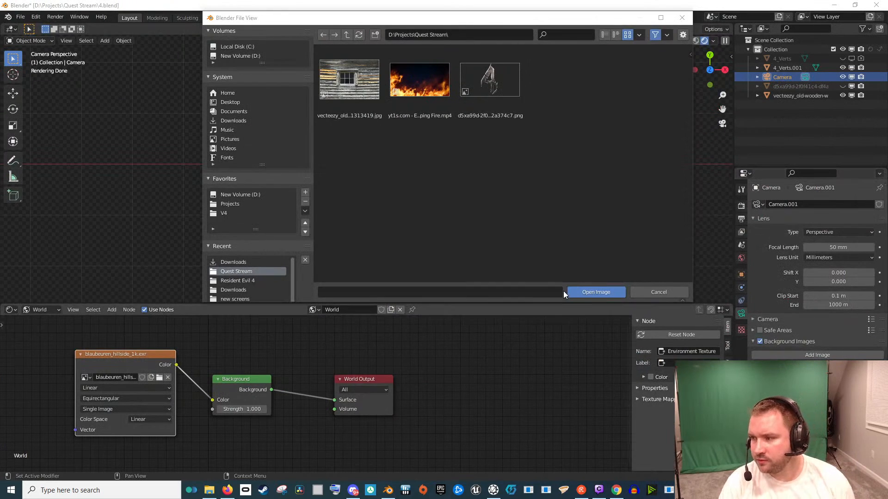
# In Blender, refresh the Quest Stream folder and load the stream layout image as the camera's background image, displayed in front of the scene
pyautogui.click(359, 35)
pyautogui.click(349, 79)
pyautogui.click(596, 292)
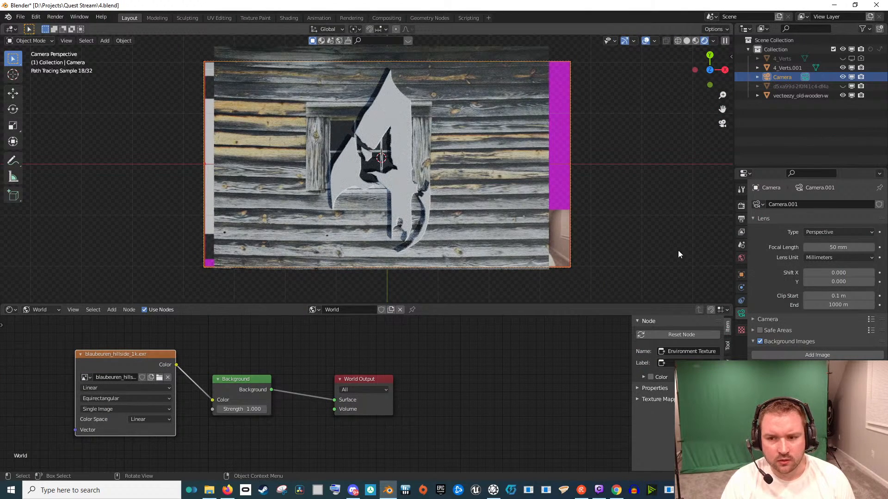
pyautogui.click(857, 463)
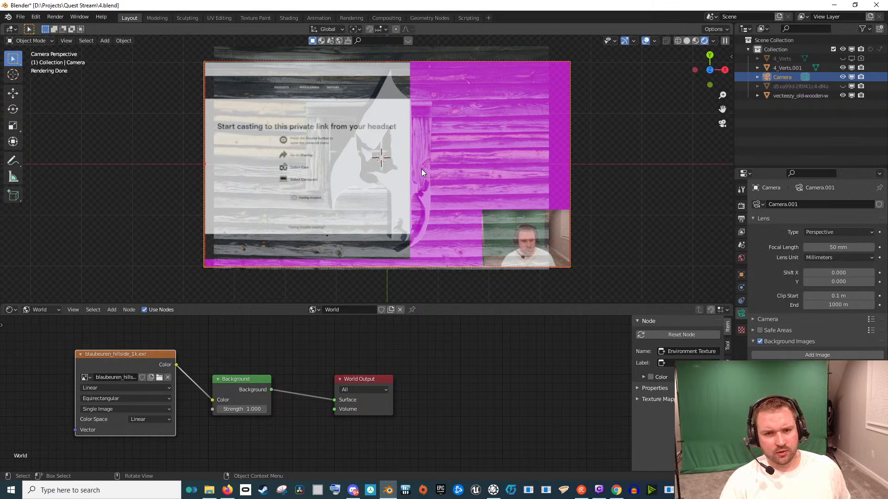
# Move the numeral 4 about 2.12 m in X and 0.29 m in Y onto the magenta area and scale it by 0.626
pyautogui.click(386, 168)
pyautogui.click(459, 154)
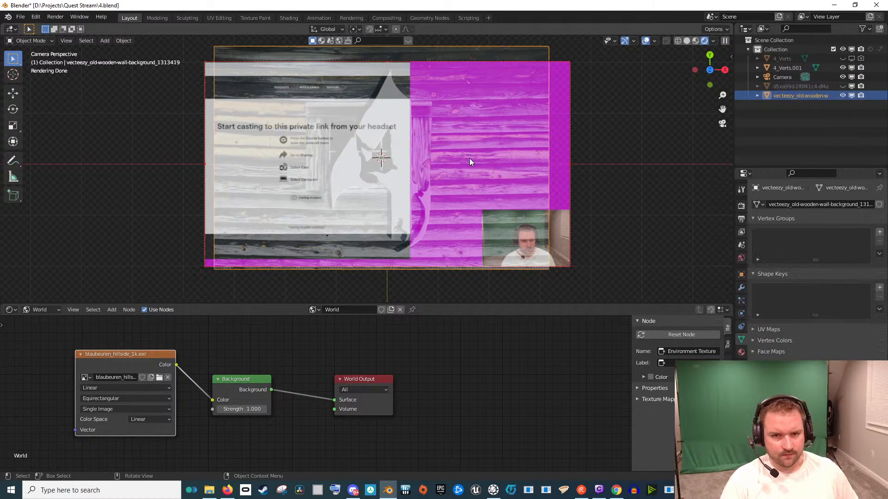
pyautogui.click(407, 168)
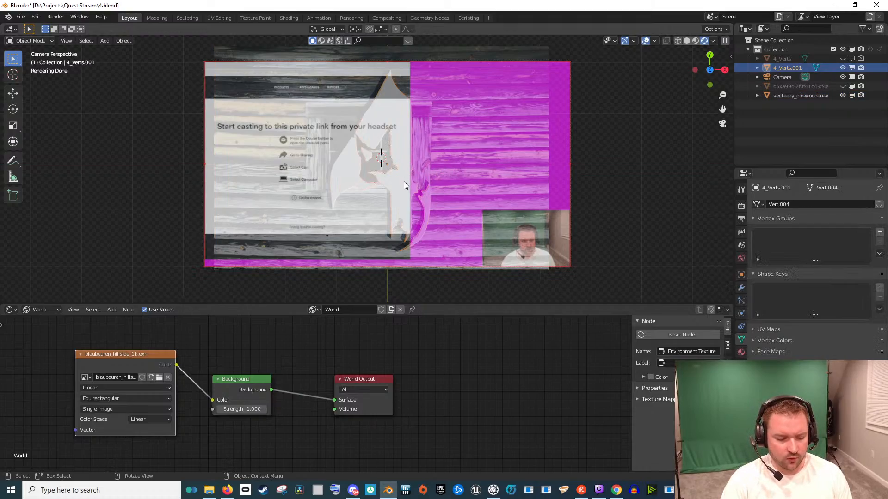
pyautogui.press('g')
pyautogui.press('Return')
pyautogui.press('s')
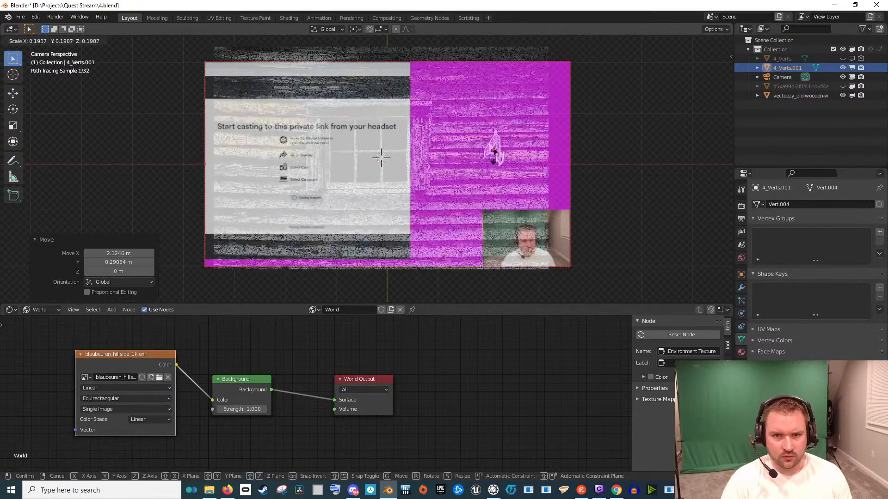
pyautogui.click(512, 168)
# Rotate the numeral 4 by about -10.3° and shift it about 0.38 m along Y and 0.11 m along X
pyautogui.press('r')
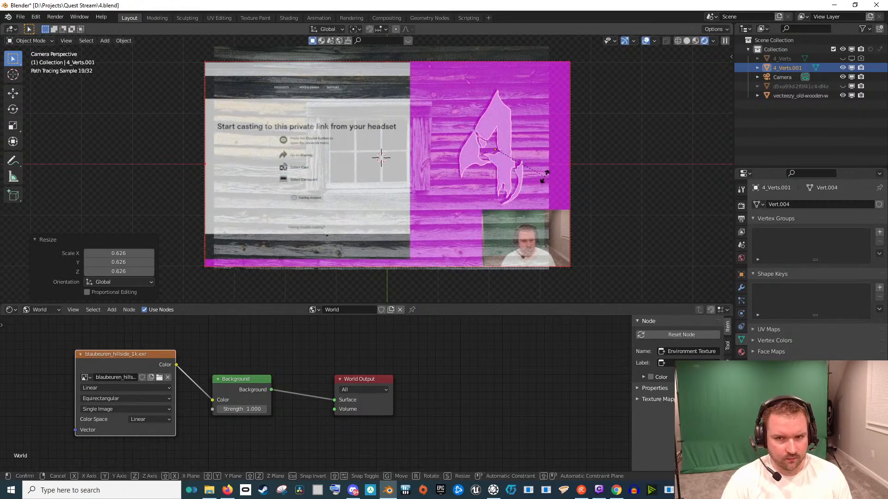
pyautogui.click(550, 168)
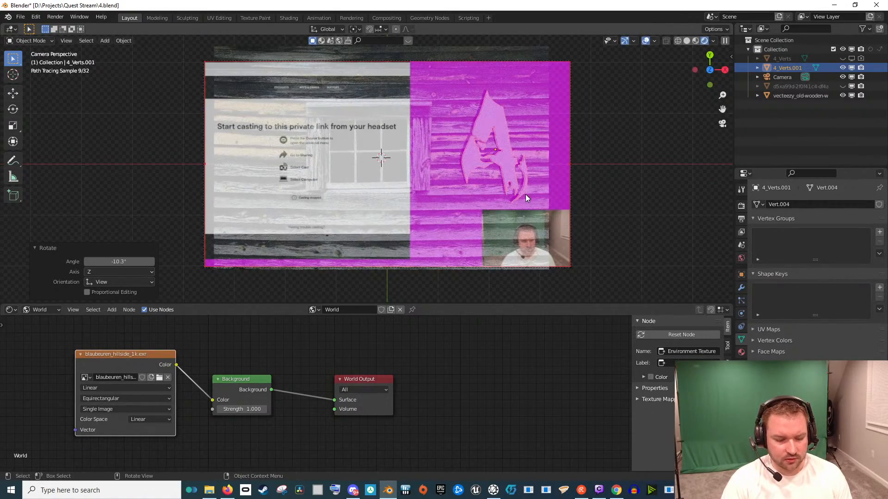
pyautogui.press('g')
pyautogui.press('y')
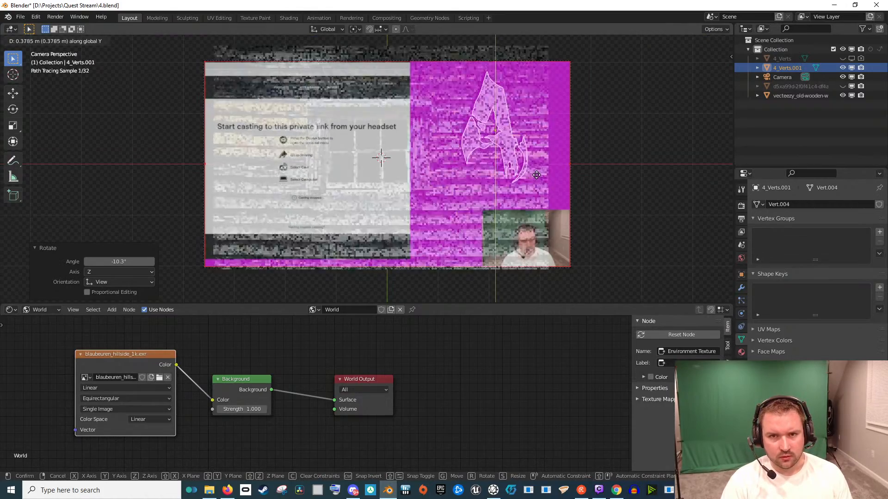
pyautogui.click(536, 175)
pyautogui.press('g')
pyautogui.press('x')
pyautogui.click(541, 174)
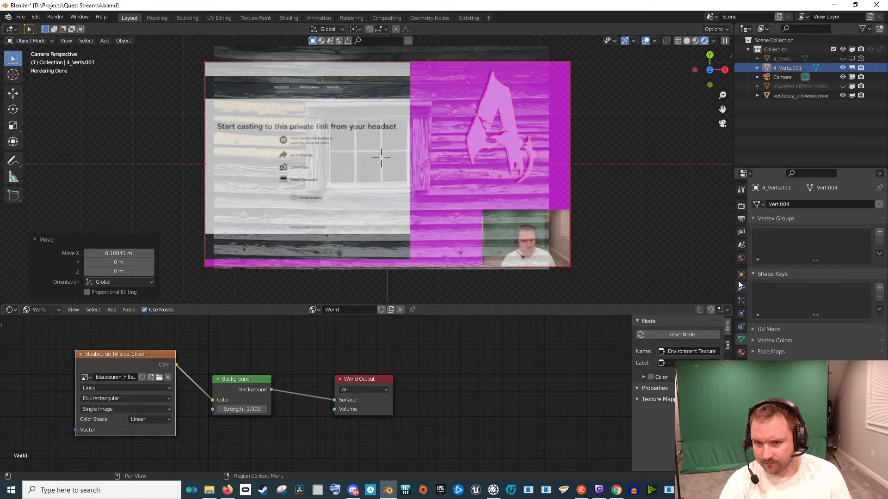
# Hide the camera's background image to check the numeral against the wooden wall, and show it again
pyautogui.click(567, 249)
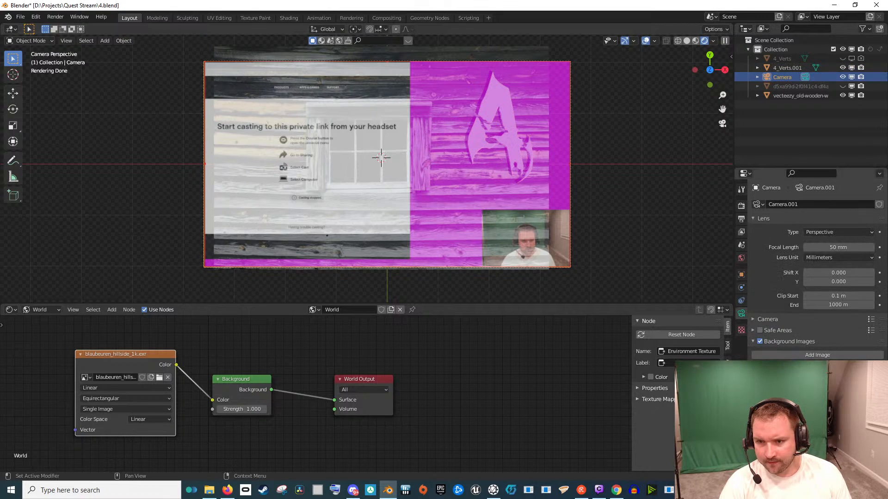
pyautogui.click(759, 342)
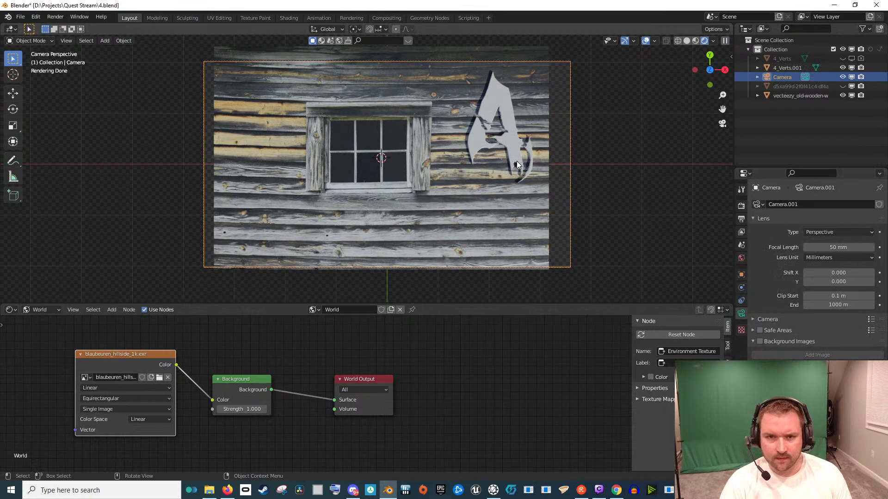
pyautogui.click(482, 214)
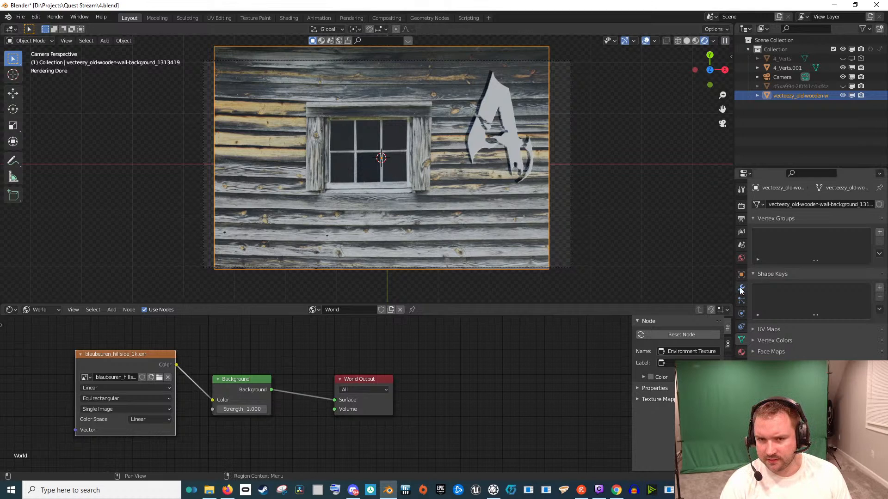
pyautogui.click(570, 235)
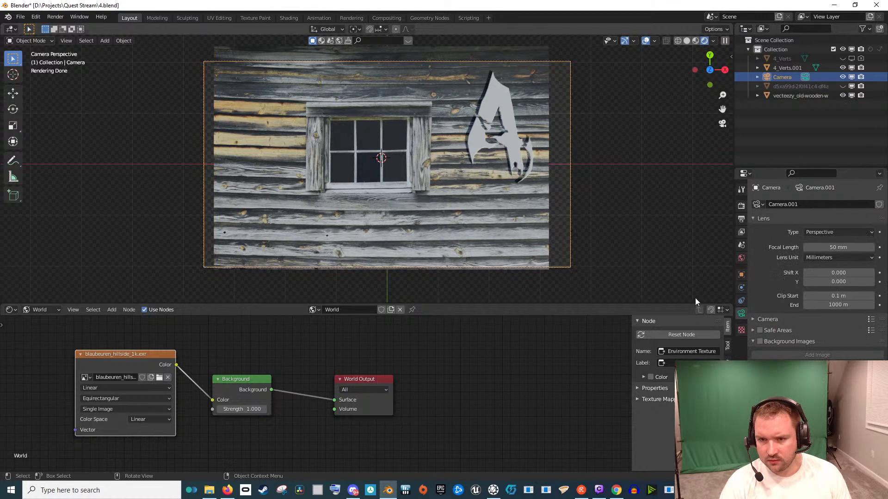
pyautogui.click(759, 341)
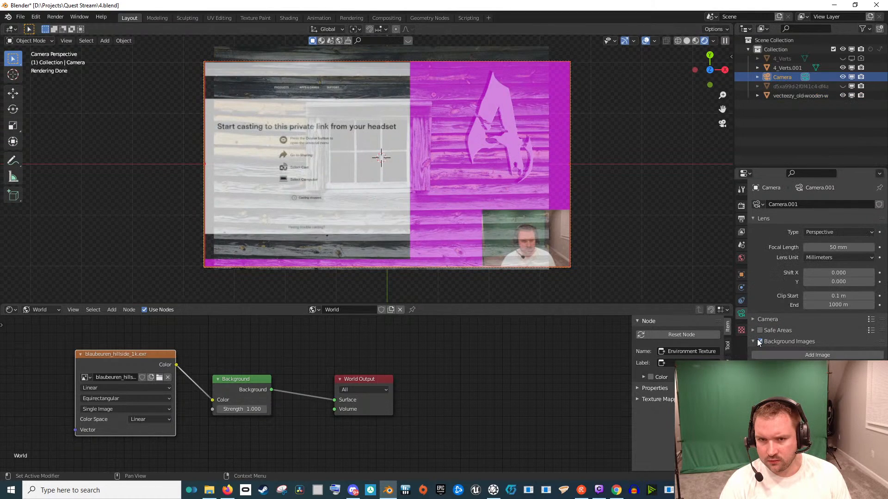
# Move the wooden wall and the numeral 4 together about 0.445 m along X, lining the wall up with the camera frame's edge
pyautogui.click(525, 184)
pyautogui.keyDown('shift'); pyautogui.click(513, 152); pyautogui.keyUp('shift')
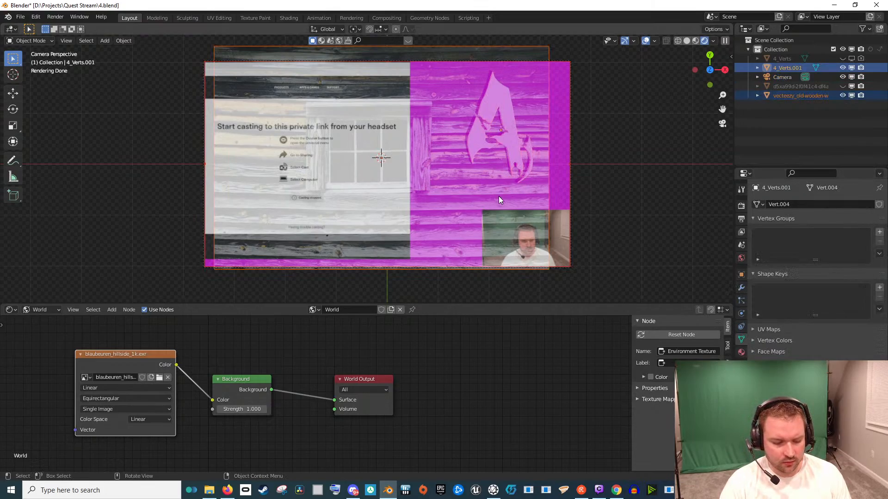
pyautogui.press('g')
pyautogui.press('x')
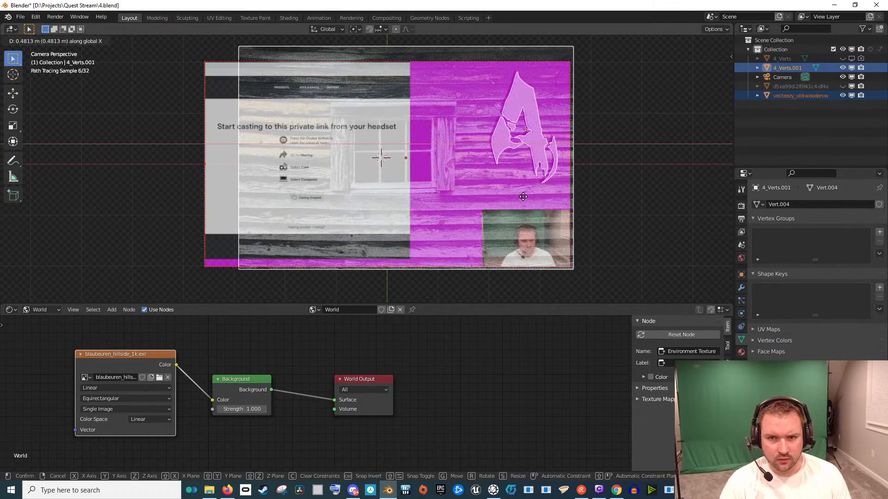
pyautogui.click(521, 196)
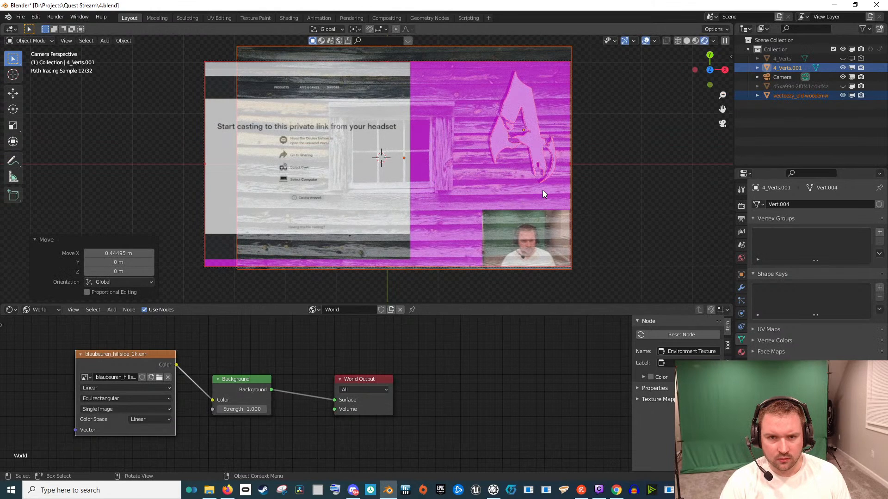
# Turn off the camera's background images and examine the numeral 4 on the wall from an oblique angle
pyautogui.click(573, 253)
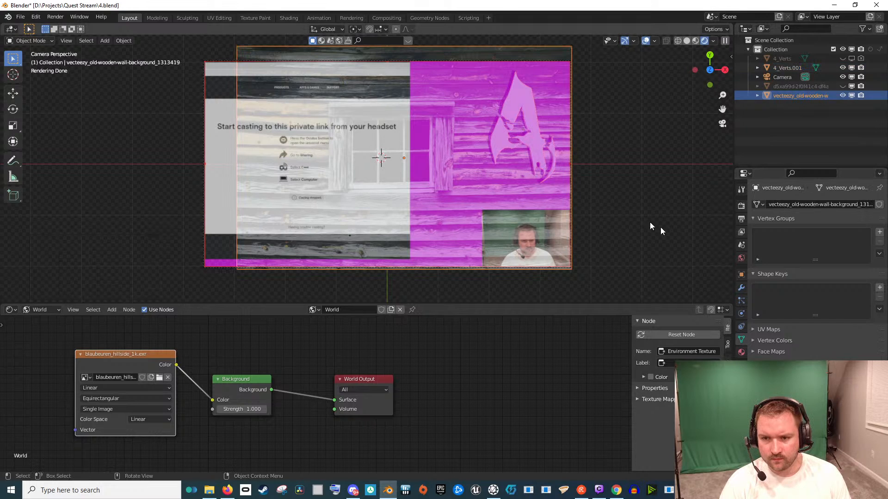
pyautogui.click(551, 59)
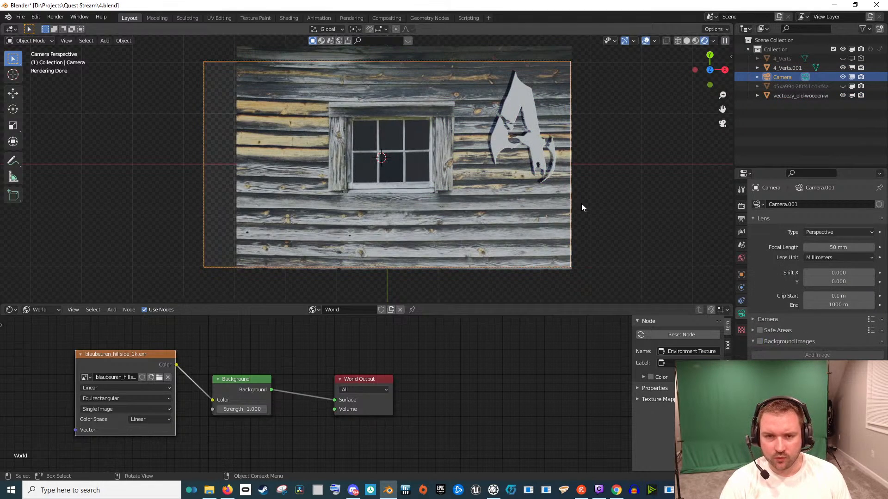
pyautogui.click(535, 147)
pyautogui.moveTo(597, 153); pyautogui.dragTo(470, 183)
pyautogui.scroll(4, 470, 182)
pyautogui.moveTo(532, 203); pyautogui.dragTo(463, 207)
pyautogui.scroll(-10, 463, 208)
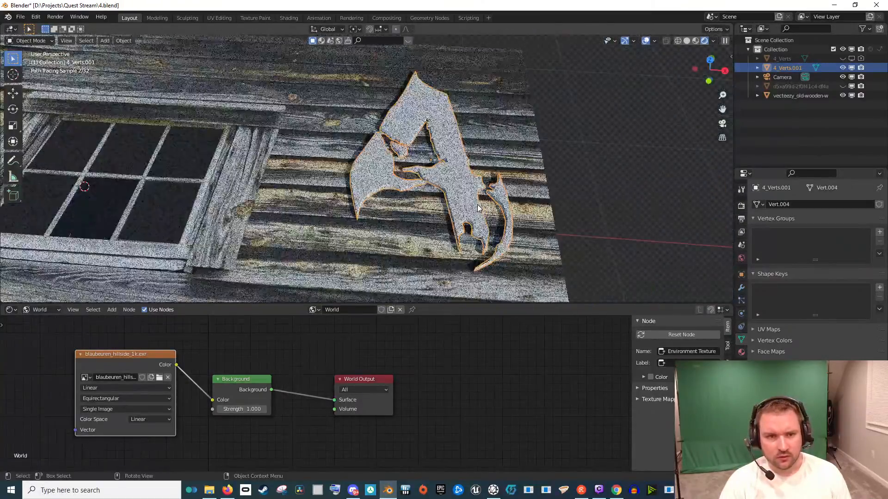
# In camera view, add one vertical loop cut to the wooden wall between the window and the numeral 4, at factor -0.359
pyautogui.click(390, 250)
pyautogui.press('KP_0')
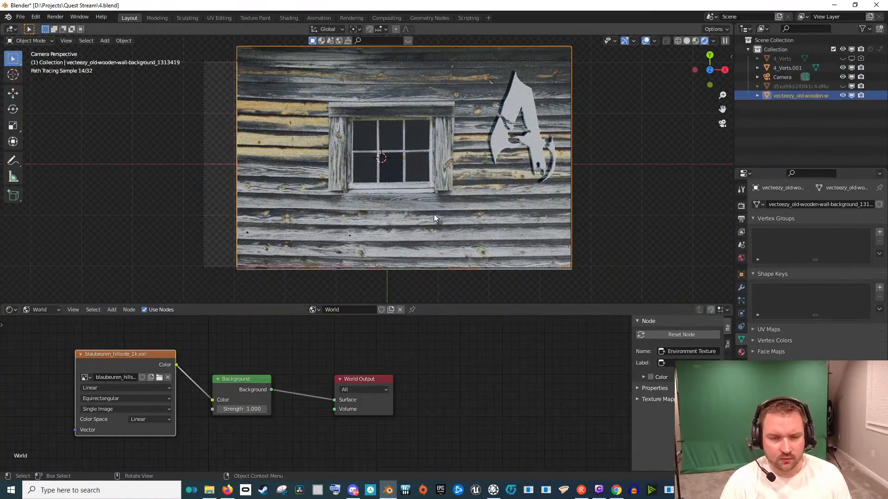
pyautogui.press('Tab')
pyautogui.hotkey('ctrl', 'r')
pyautogui.click(470, 63)
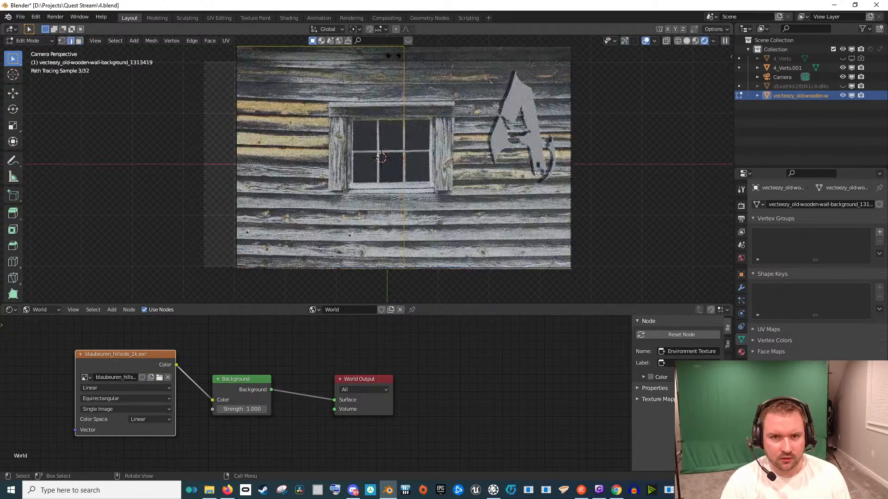
pyautogui.click(454, 85)
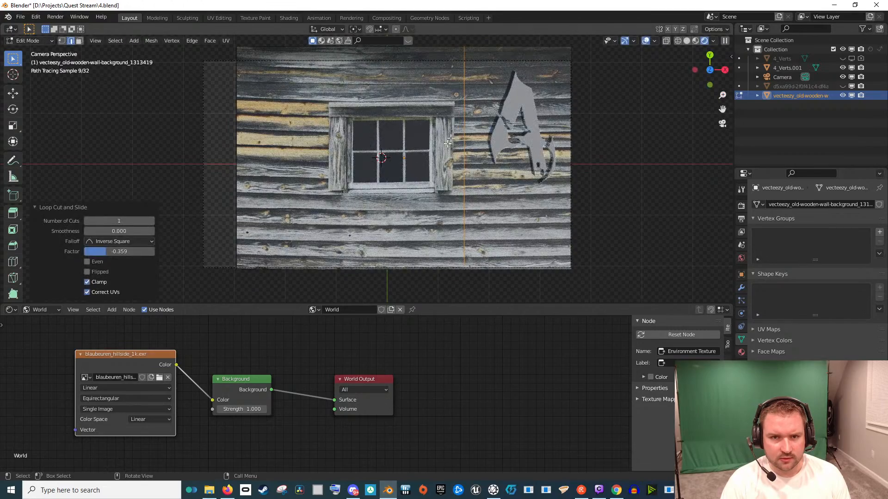
# Delete the wooden wall face containing the window, leaving only the strip behind the numeral 4, and return to Object Mode
pyautogui.press('3')
pyautogui.click(344, 169)
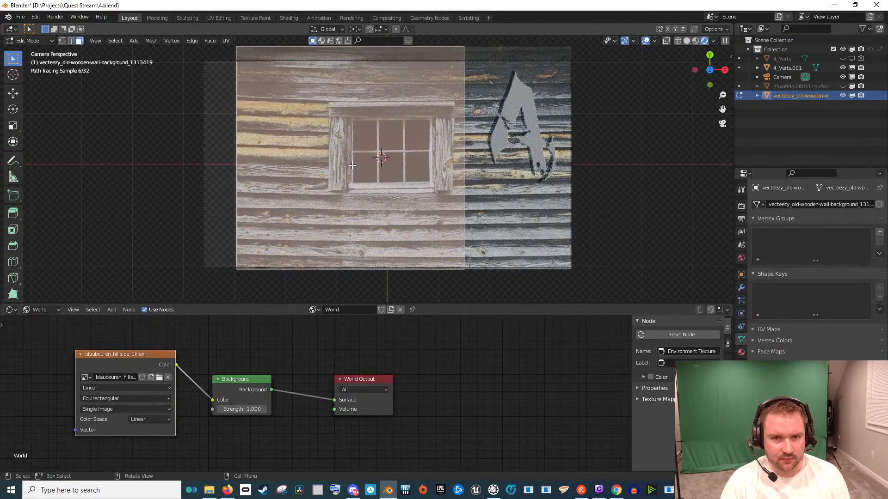
pyautogui.press('x')
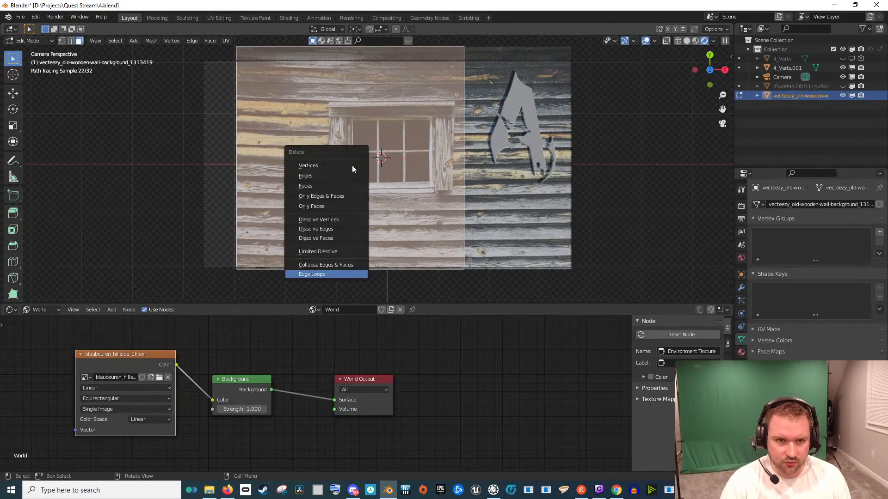
pyautogui.click(328, 185)
pyautogui.press('Tab')
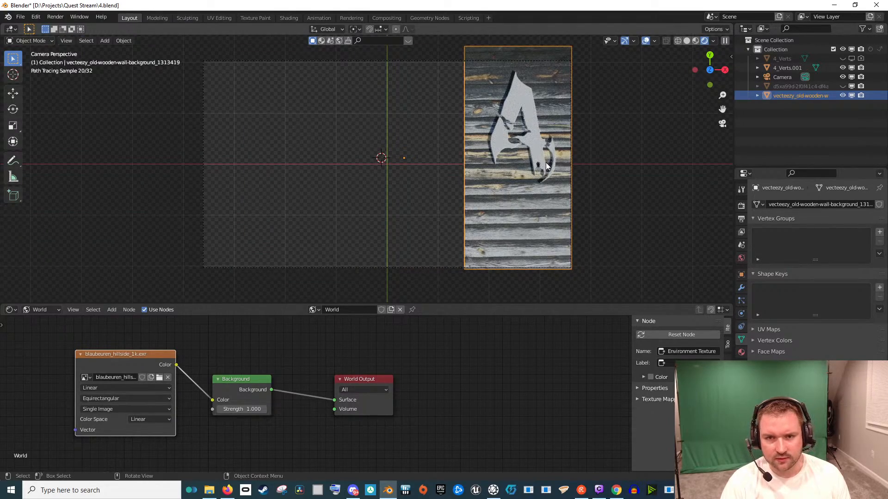
# Hide the wooden wall in the viewport and exclude it from renders
pyautogui.scroll(3, 471, 186)
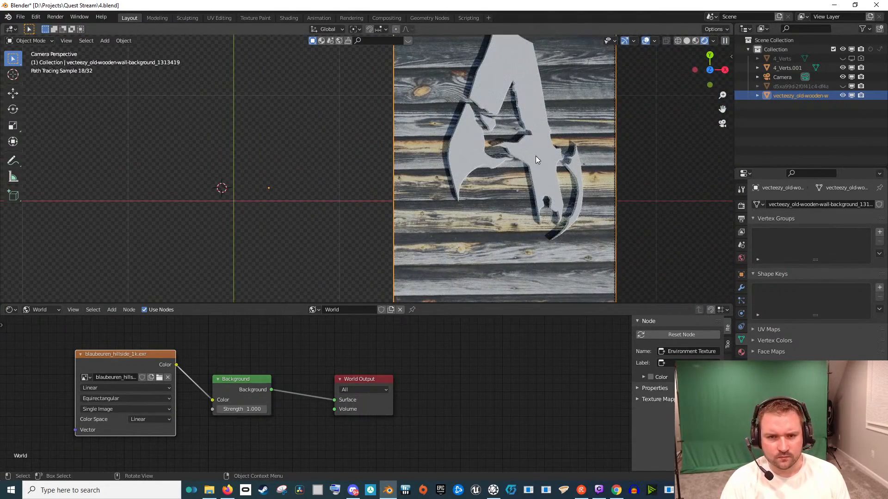
pyautogui.click(539, 147)
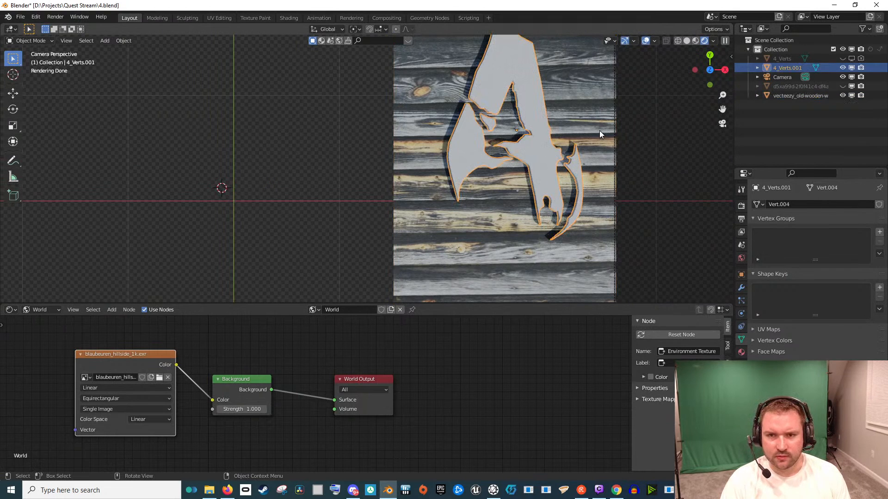
pyautogui.click(811, 94)
pyautogui.click(841, 96)
pyautogui.click(861, 95)
# Select the numeral 4, switch the node editor to object shading and create a new material for it
pyautogui.moveTo(547, 200); pyautogui.dragTo(455, 167)
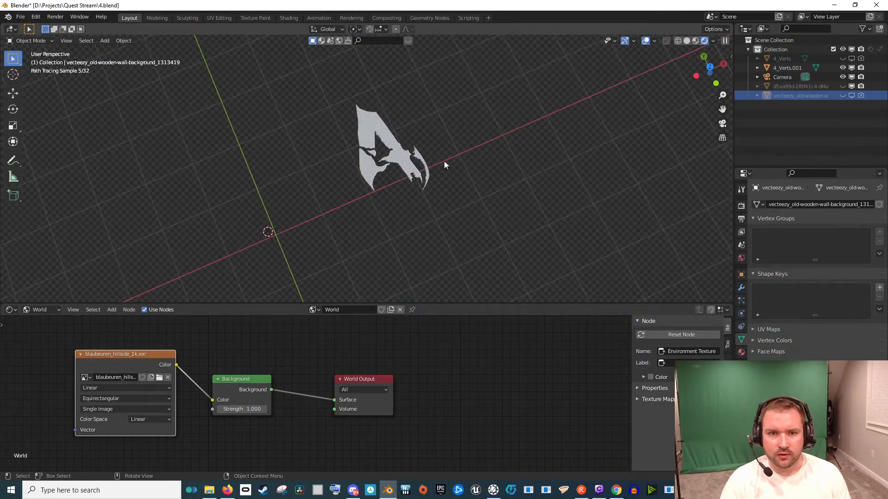
pyautogui.click(396, 151)
pyautogui.scroll(4, 396, 150)
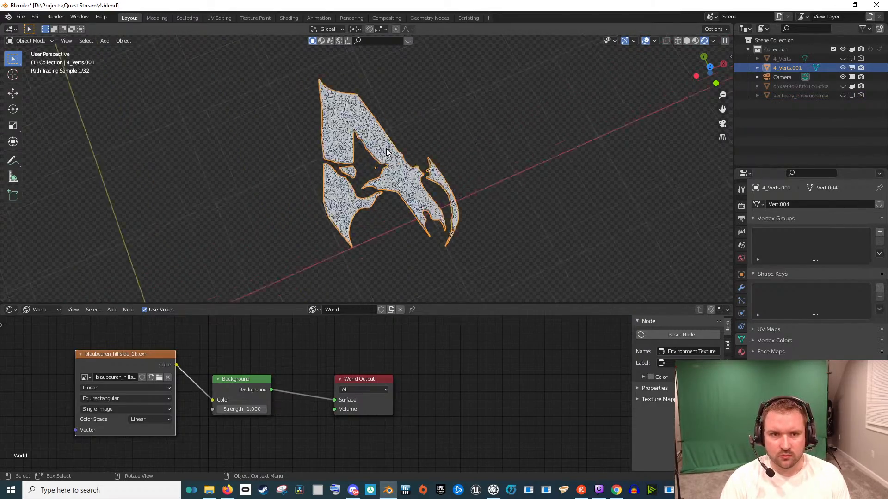
pyautogui.scroll(4, 386, 153)
pyautogui.moveTo(387, 153); pyautogui.dragTo(427, 189)
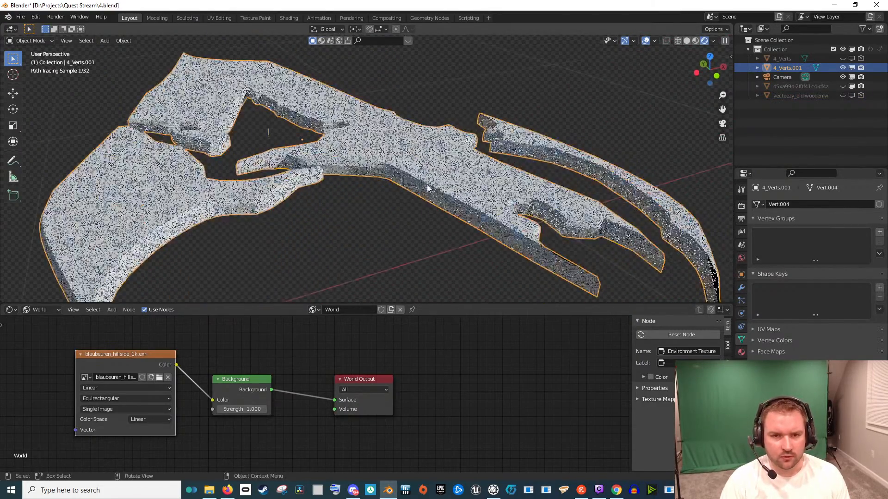
pyautogui.click(46, 312)
pyautogui.click(40, 324)
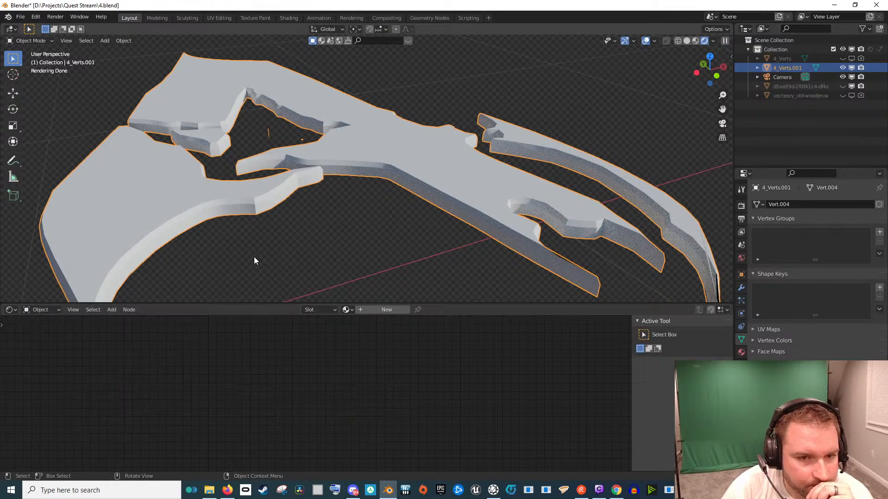
pyautogui.click(362, 314)
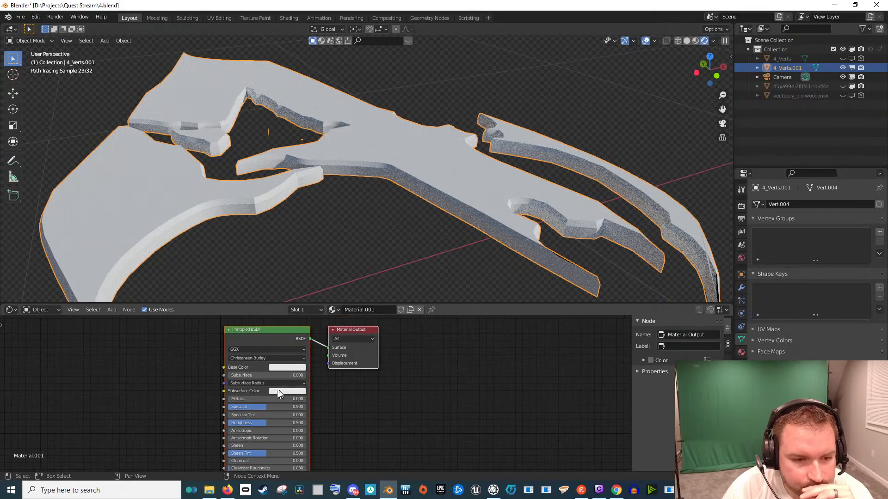
# Set the numeral material's Metallic to about 0.818 and Roughness to about 0.268 on the Principled BSDF
pyautogui.moveTo(243, 400)
pyautogui.mouseDown()
pyautogui.moveTo(305, 401)
pyautogui.moveTo(252, 422)
pyautogui.mouseUp()
pyautogui.moveTo(328, 432); pyautogui.dragTo(356, 343)
pyautogui.scroll(-3, 451, 238)
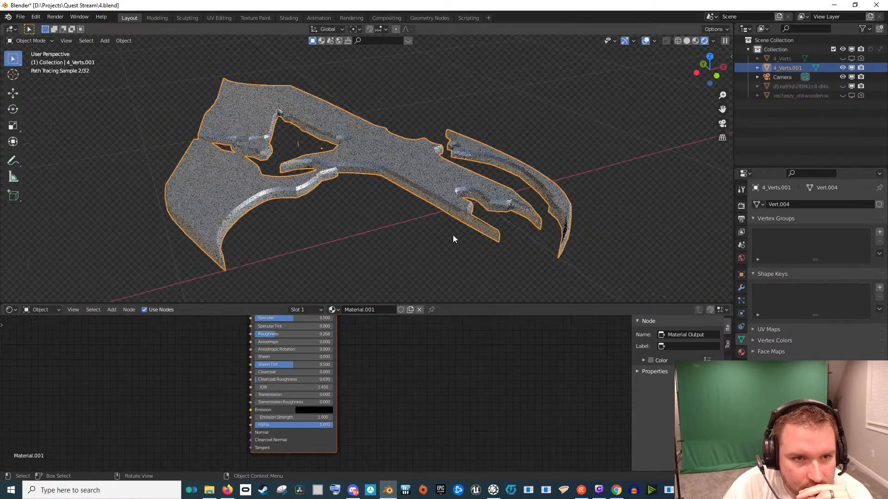
pyautogui.scroll(2, 329, 337)
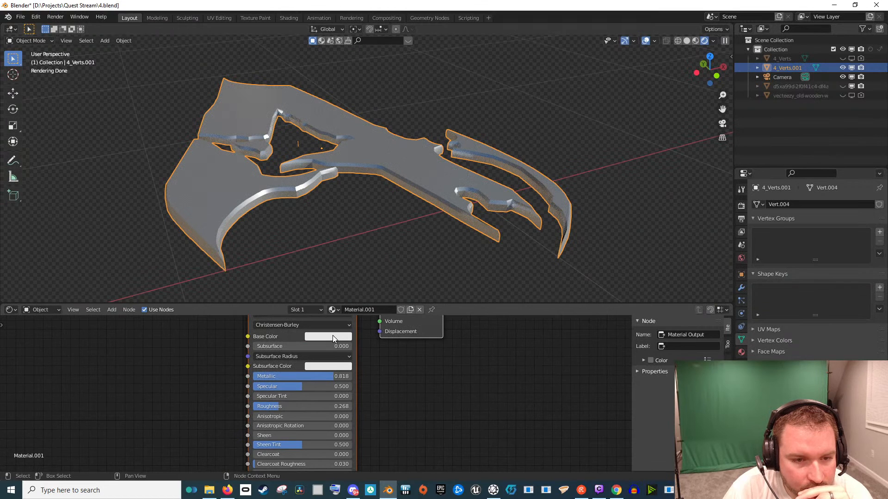
pyautogui.moveTo(332, 335); pyautogui.dragTo(365, 378)
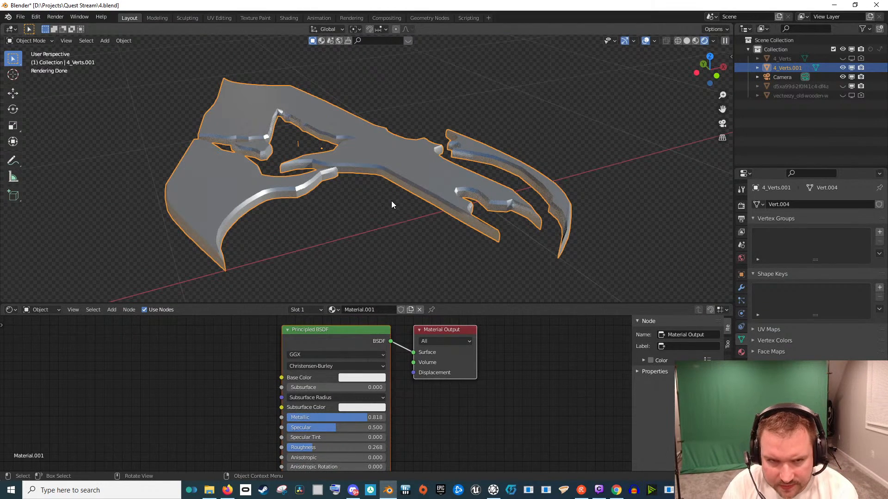
# Enter Edit Mode on the numeral 4 and open the UV Editing workspace with its 3D view looking through the camera
pyautogui.press('KP_0')
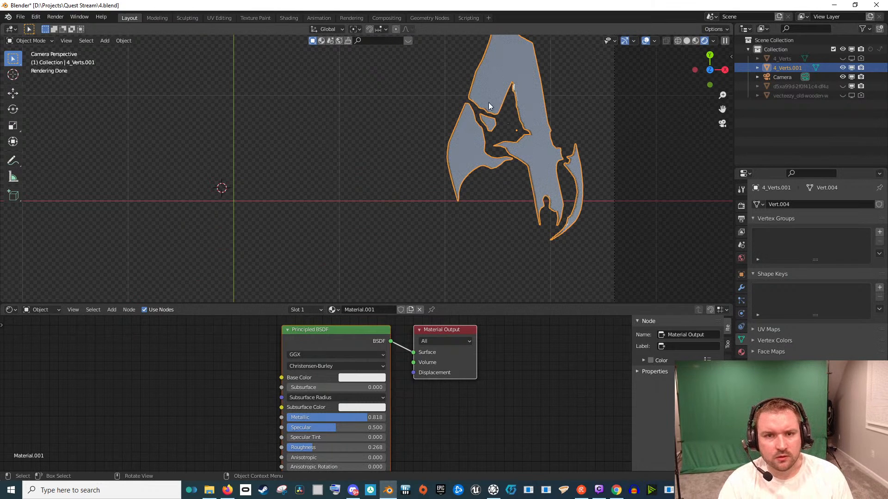
pyautogui.press('Tab')
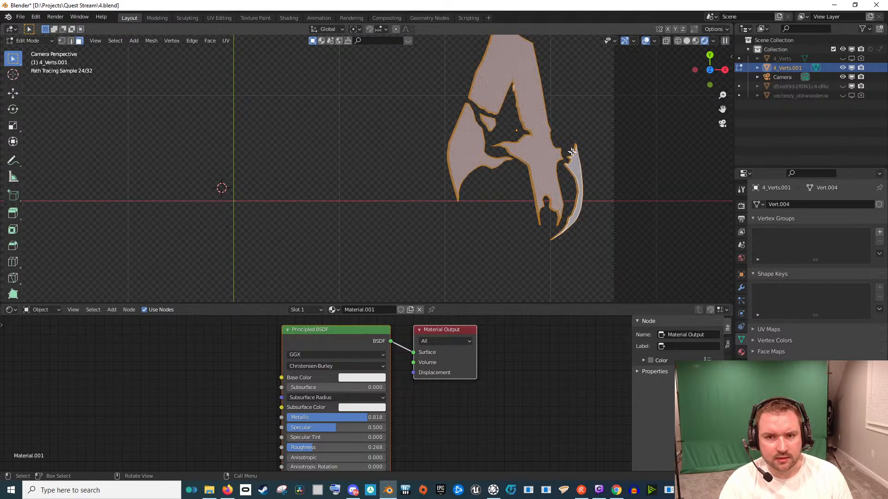
pyautogui.moveTo(587, 162); pyautogui.dragTo(493, 198)
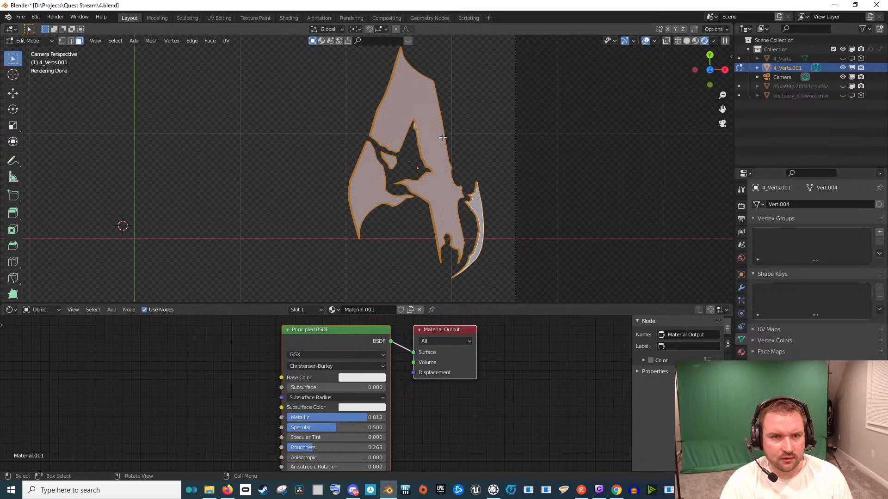
pyautogui.click(221, 18)
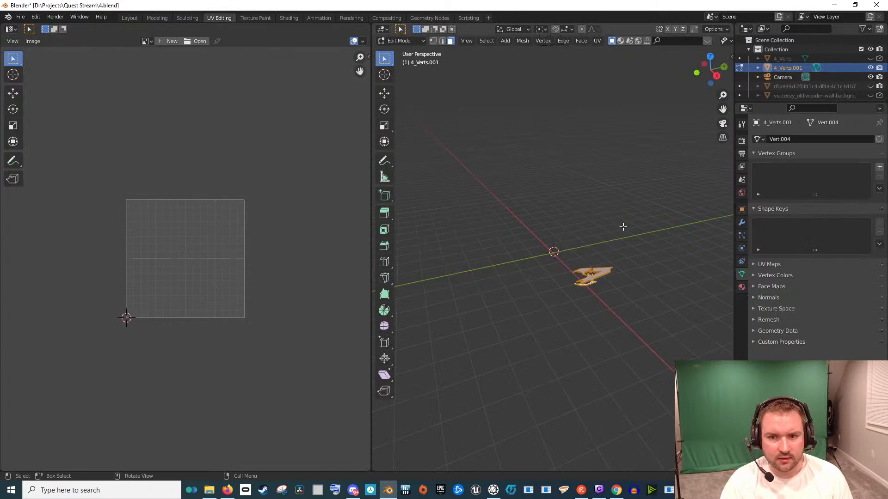
pyautogui.press('KP_0')
pyautogui.scroll(4, 647, 227)
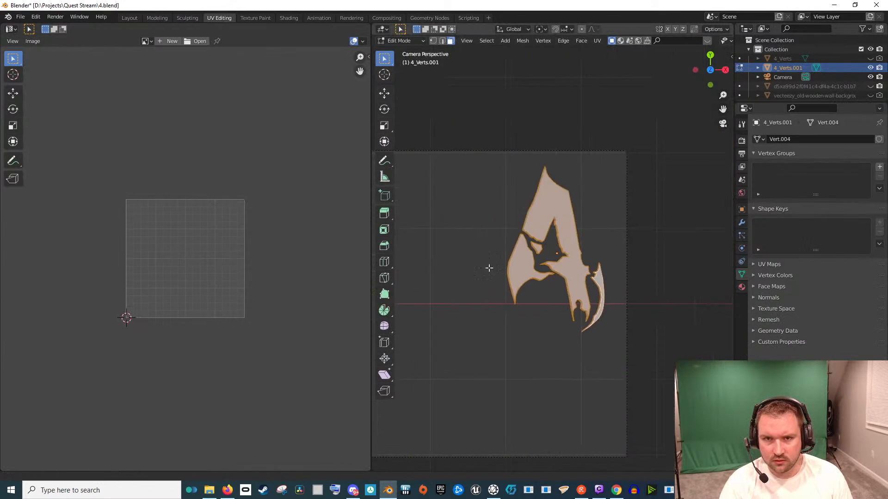
# Try unwrapping the numeral 4 with Project from View through the camera
pyautogui.click(597, 41)
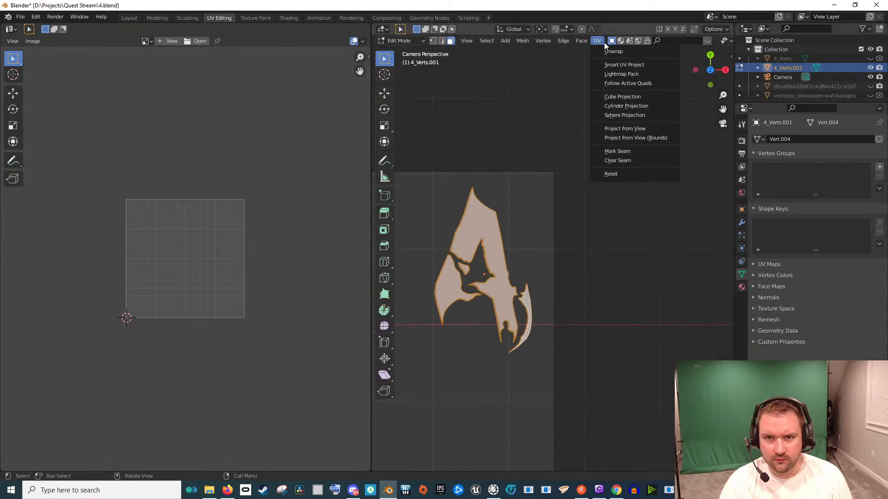
pyautogui.click(644, 128)
pyautogui.scroll(5, 225, 267)
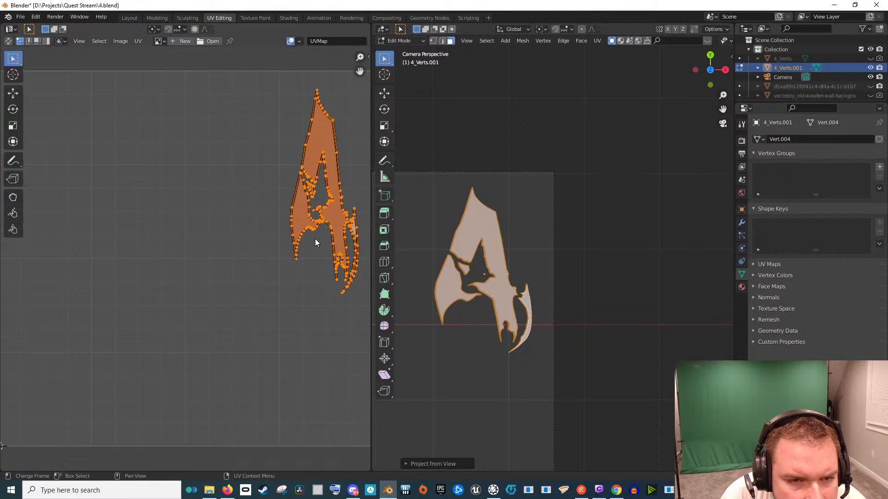
pyautogui.press('Home')
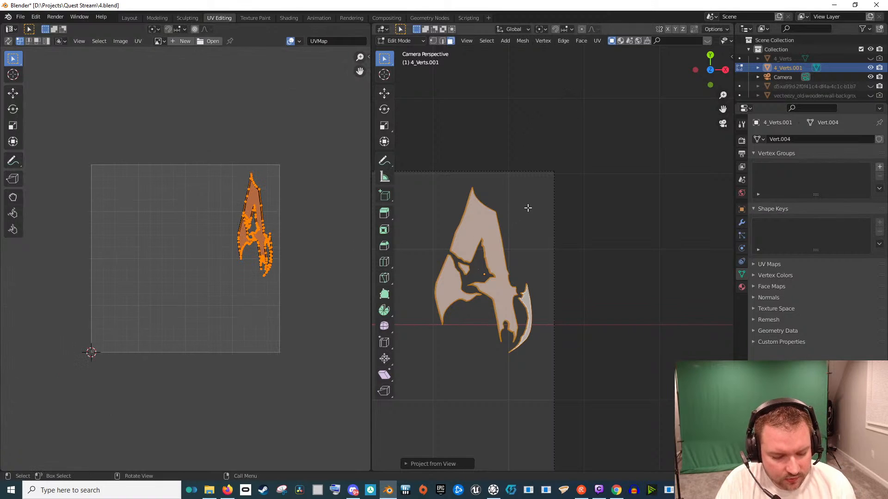
# Try unwrapping the numeral 4 with Smart UV Project, then with Project from View (Bounds)
pyautogui.press('u')
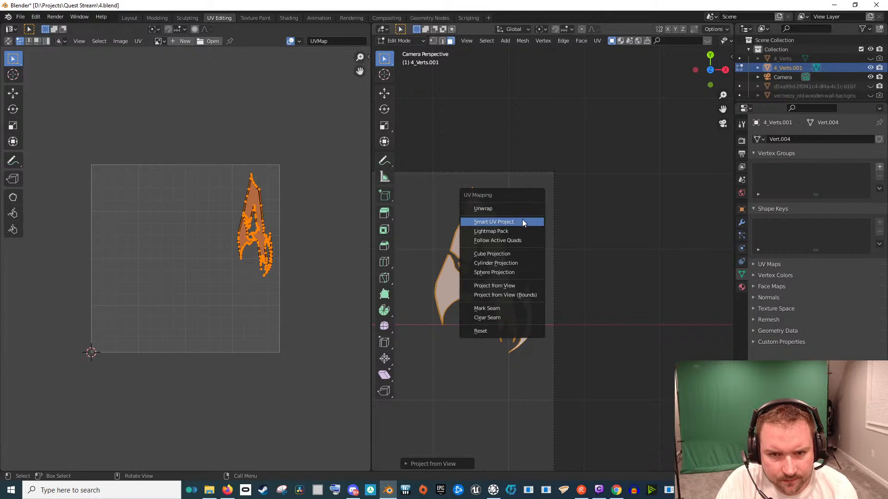
pyautogui.click(523, 220)
pyautogui.click(525, 293)
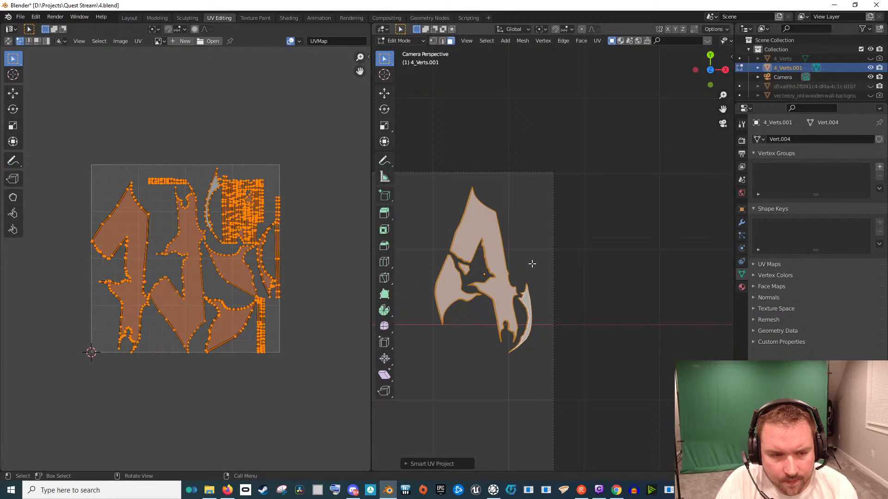
pyautogui.press('u')
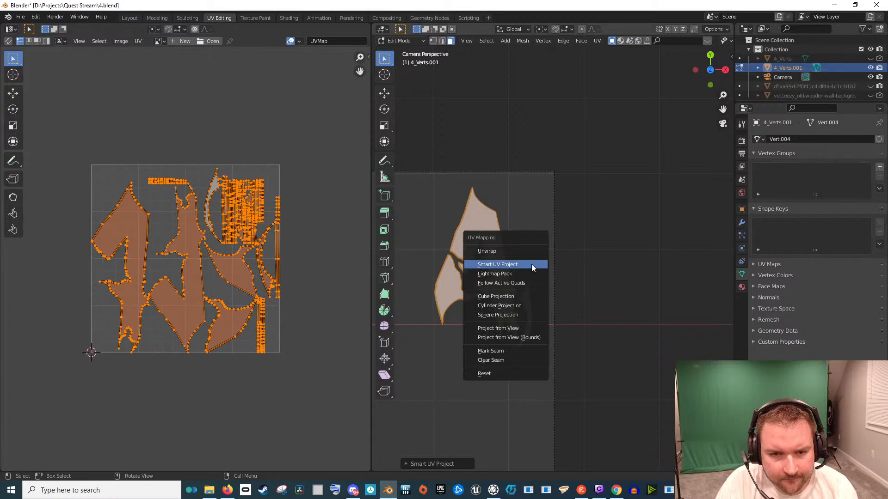
pyautogui.click(533, 337)
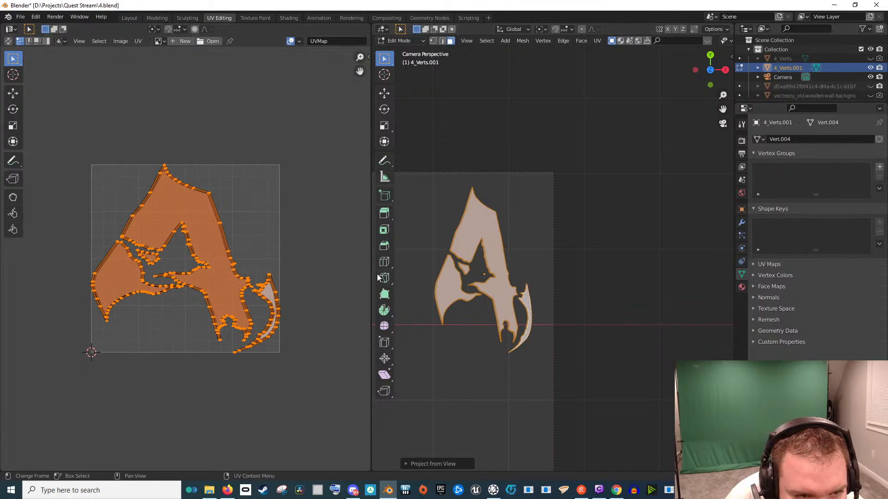
pyautogui.scroll(2, 307, 268)
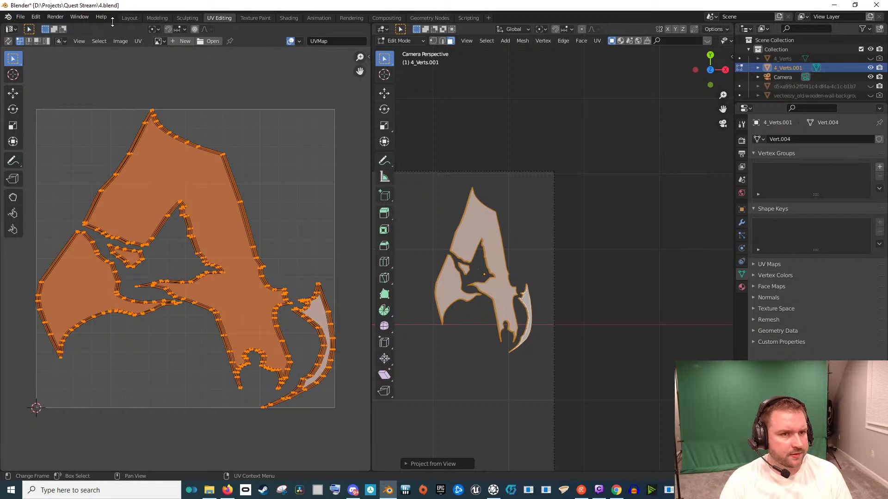
# Load the d5xa99d PNG image of the metallic numeral 4 from the Quest Stream folder into the UV editor
pyautogui.click(208, 41)
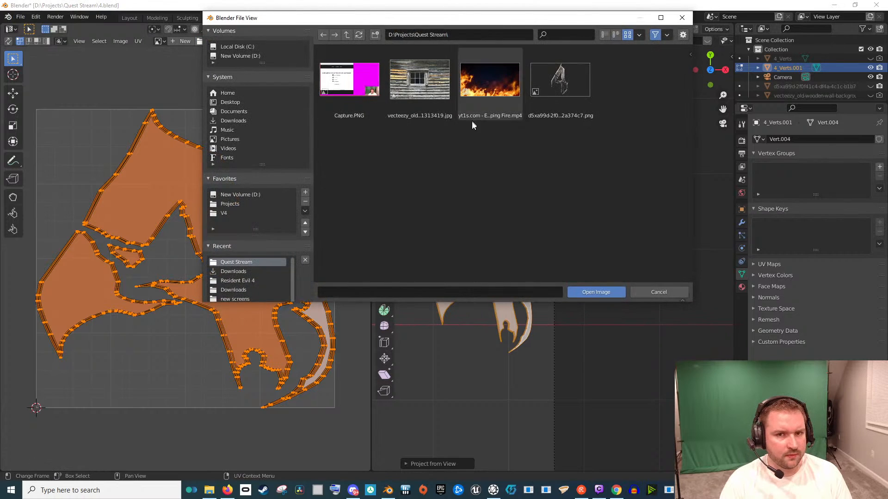
pyautogui.doubleClick(551, 85)
pyautogui.scroll(-6, 276, 231)
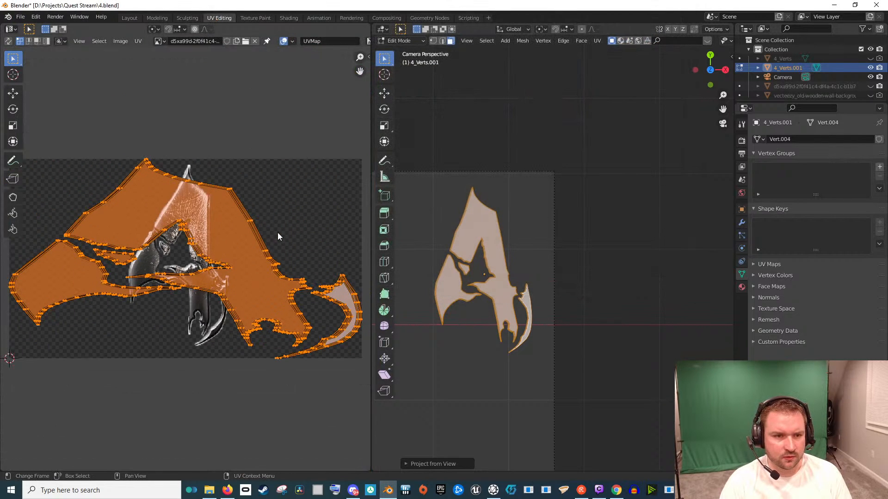
pyautogui.scroll(-3, 276, 219)
pyautogui.scroll(3, 289, 228)
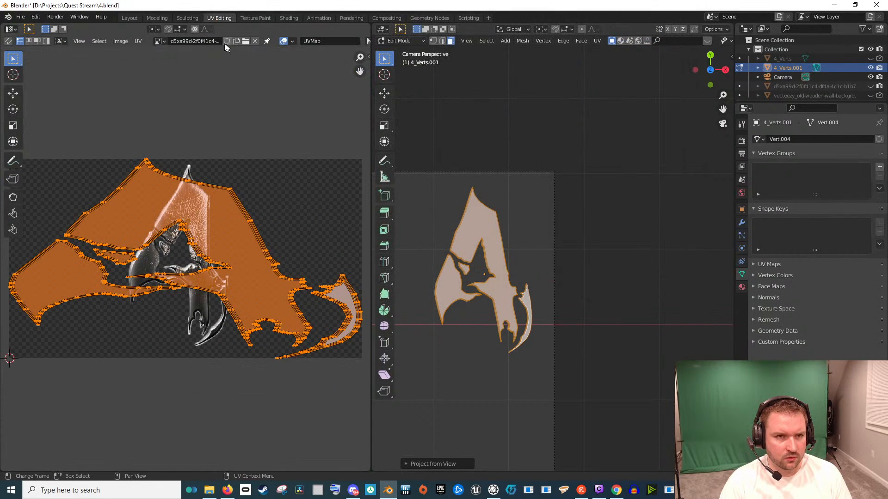
pyautogui.click(162, 43)
# Unwrap the numeral with Project from View, and move, scale and rotate its UVs roughly onto the 4 in the image
pyautogui.press('u')
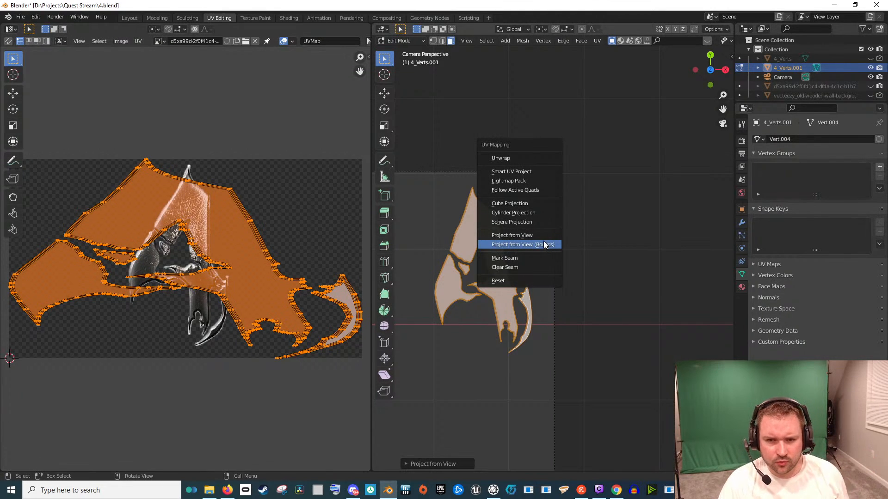
pyautogui.click(546, 236)
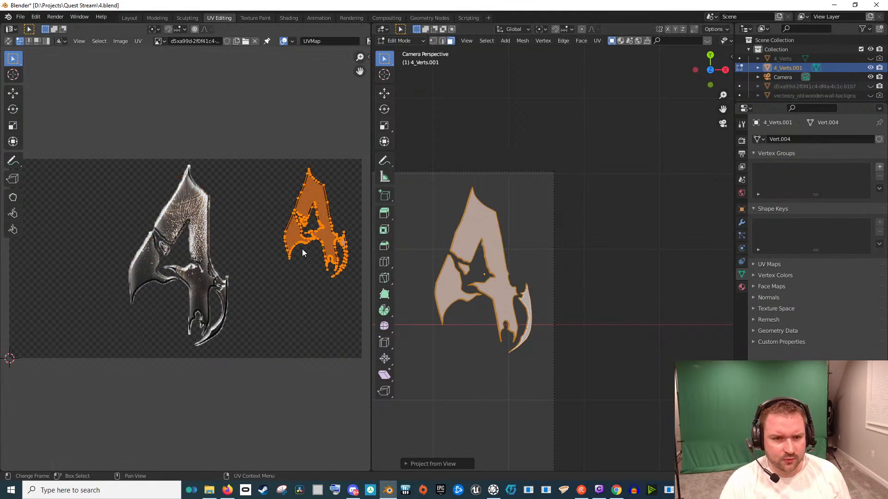
pyautogui.moveTo(335, 251); pyautogui.dragTo(213, 291)
pyautogui.press('r')
pyautogui.click(267, 303)
pyautogui.press('s')
pyautogui.click(299, 311)
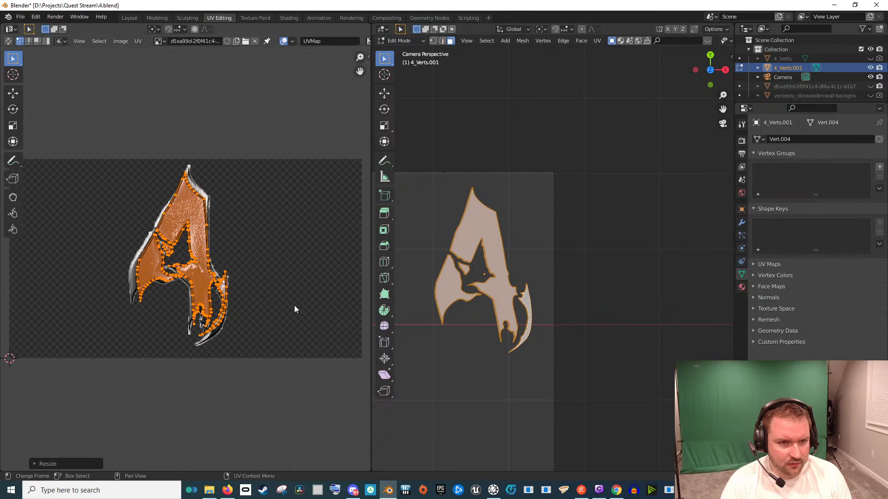
pyautogui.press('r')
pyautogui.click(287, 309)
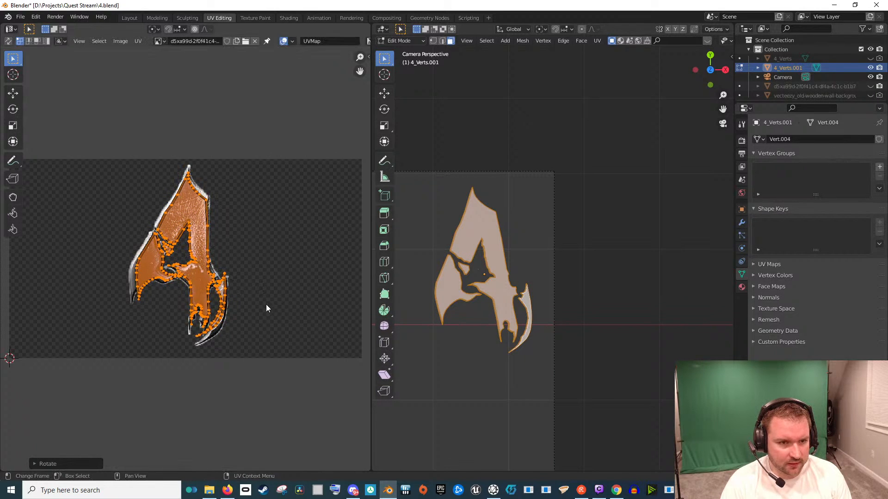
pyautogui.scroll(3, 268, 306)
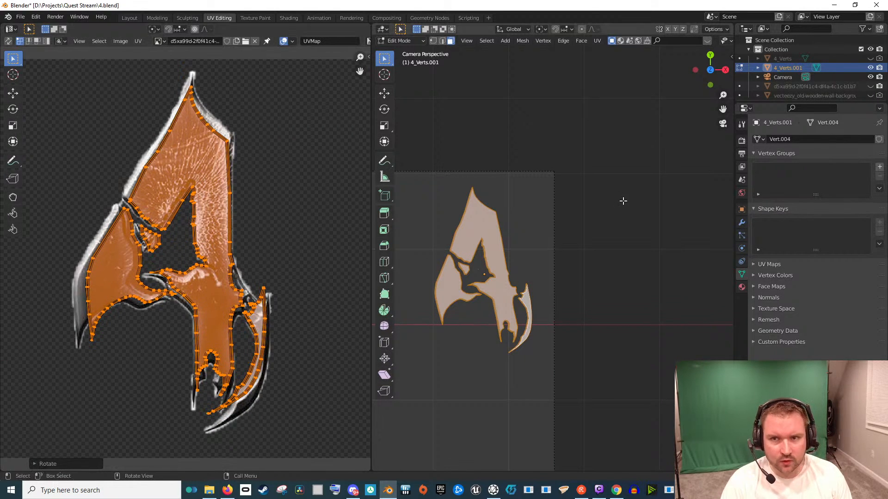
pyautogui.scroll(-5, 715, 44)
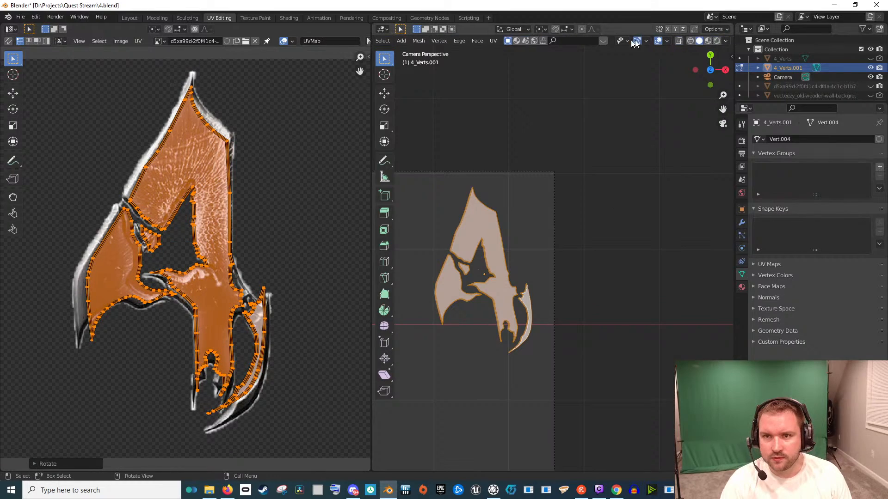
# Switch the 3D viewport to rendered shading and inspect the numeral's surface up close from an angle
pyautogui.click(716, 41)
pyautogui.scroll(2, 542, 261)
pyautogui.scroll(5, 541, 261)
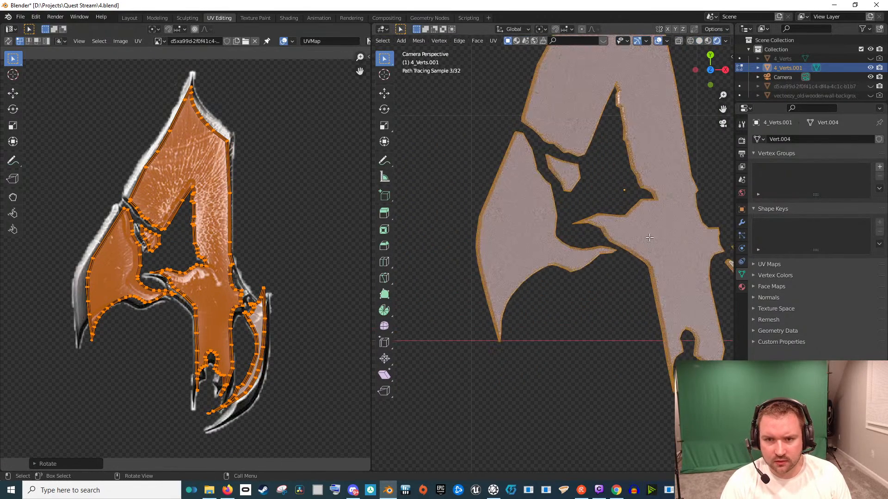
pyautogui.scroll(1, 663, 230)
pyautogui.press('KP_0')
pyautogui.scroll(3, 666, 219)
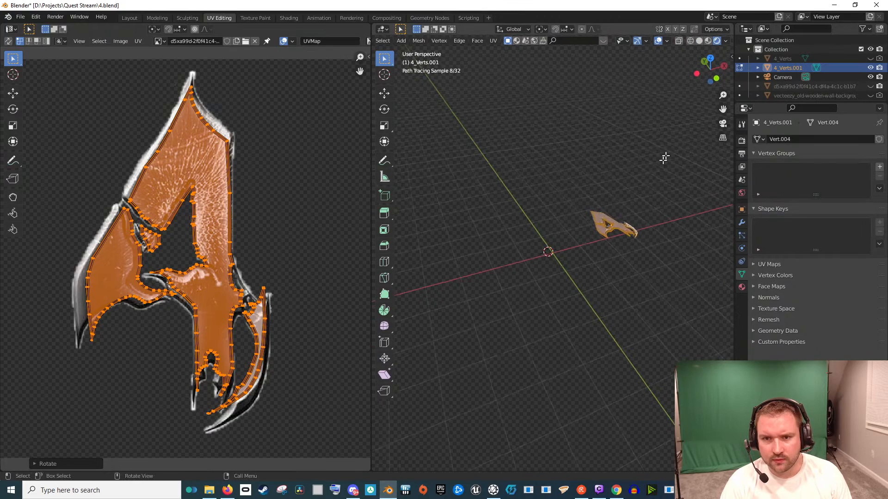
pyautogui.scroll(6, 670, 223)
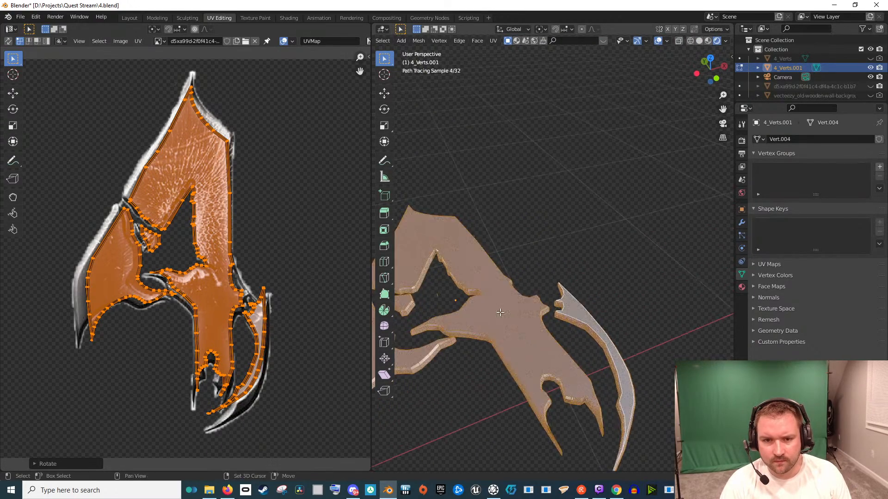
pyautogui.moveTo(598, 262); pyautogui.dragTo(568, 241)
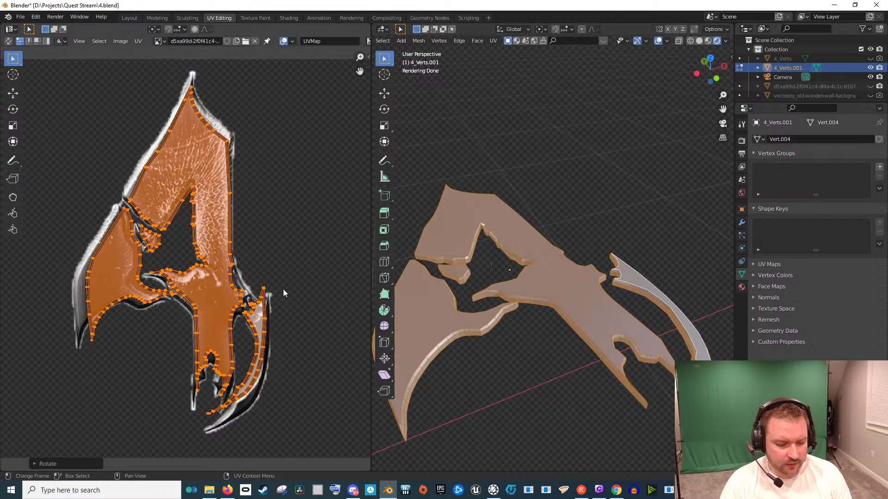
# Fine-tune the position and scale of the numeral's UVs so their outline matches the metallic 4 in the image
pyautogui.press('g')
pyautogui.click(272, 296)
pyautogui.press('s')
pyautogui.click(272, 298)
pyautogui.press('g')
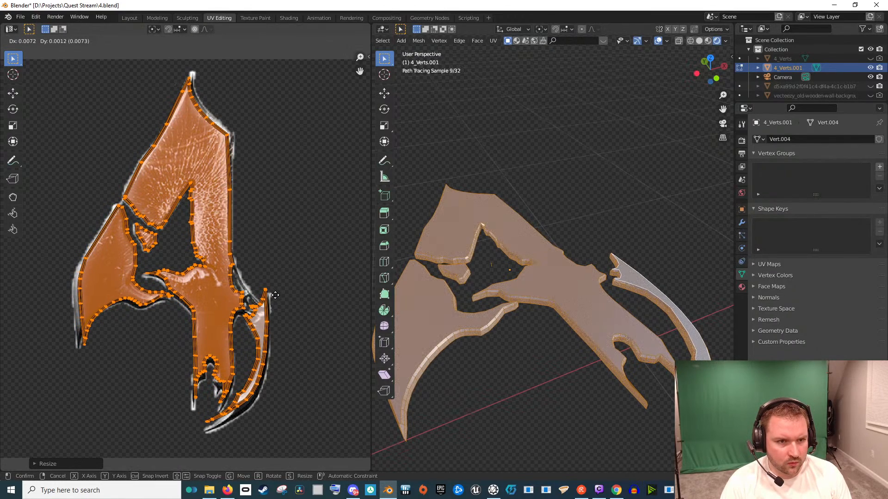
pyautogui.click(274, 294)
pyautogui.press('s')
pyautogui.click(300, 343)
pyautogui.press('g')
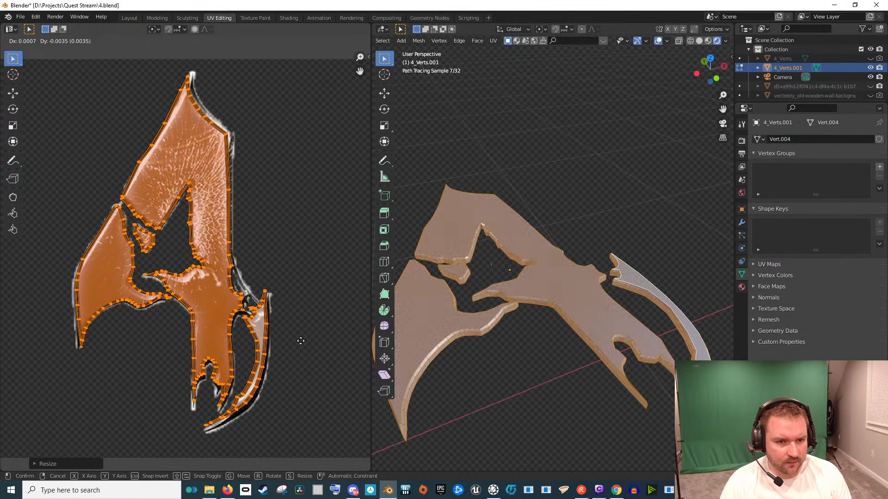
pyautogui.click(302, 341)
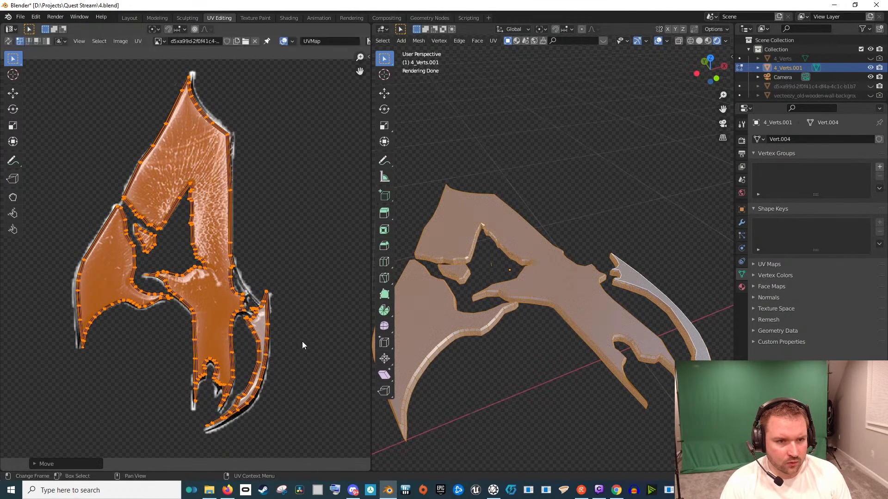
pyautogui.scroll(6, 201, 321)
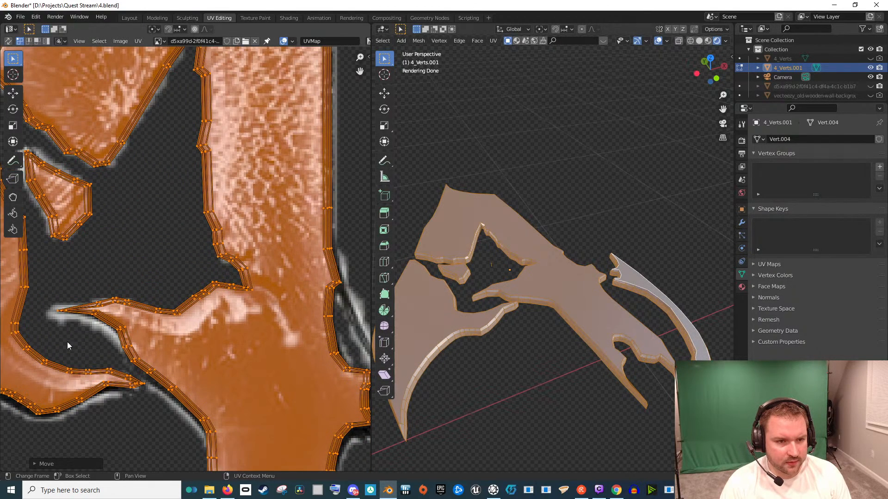
pyautogui.scroll(-3, 194, 357)
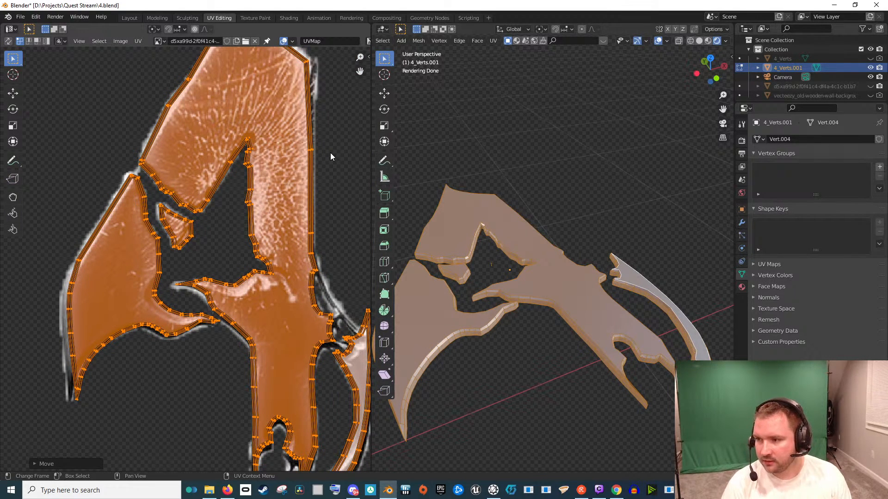
# In the Layout workspace, add an Image Texture node beside the Principled BSDF in the numeral's Material.001
pyautogui.click(136, 18)
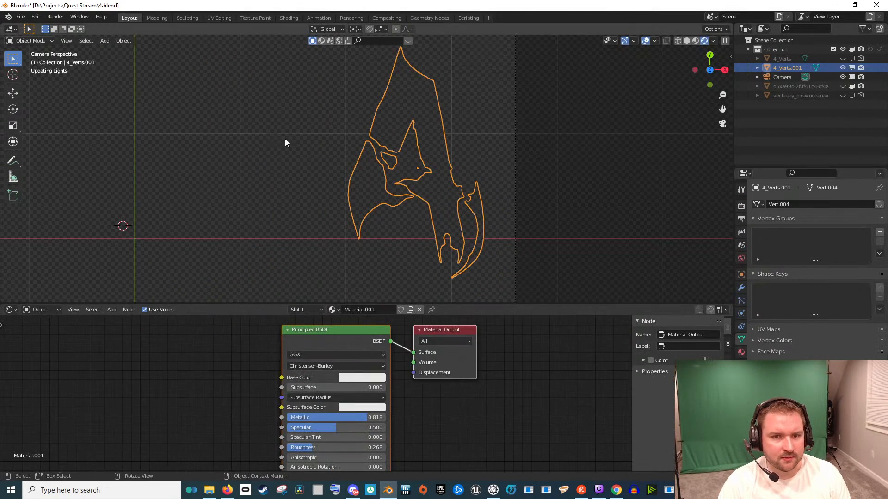
pyautogui.scroll(3, 486, 190)
pyautogui.moveTo(493, 204); pyautogui.dragTo(444, 111)
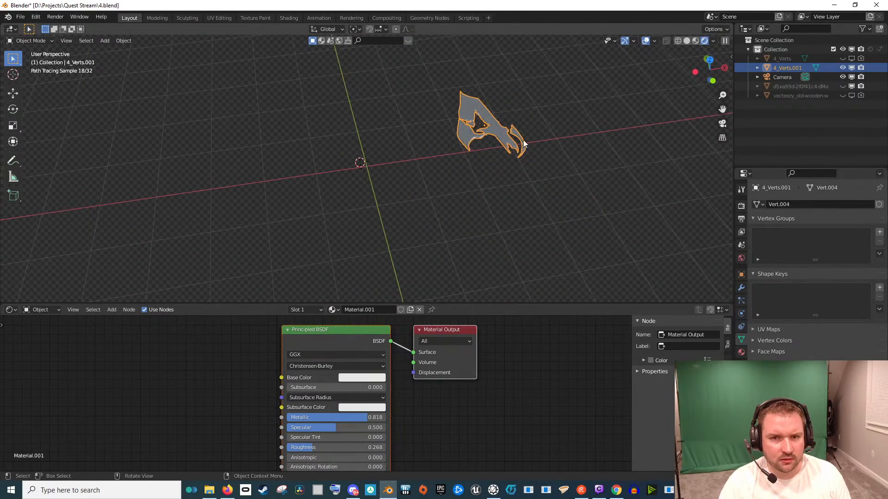
pyautogui.scroll(4, 407, 253)
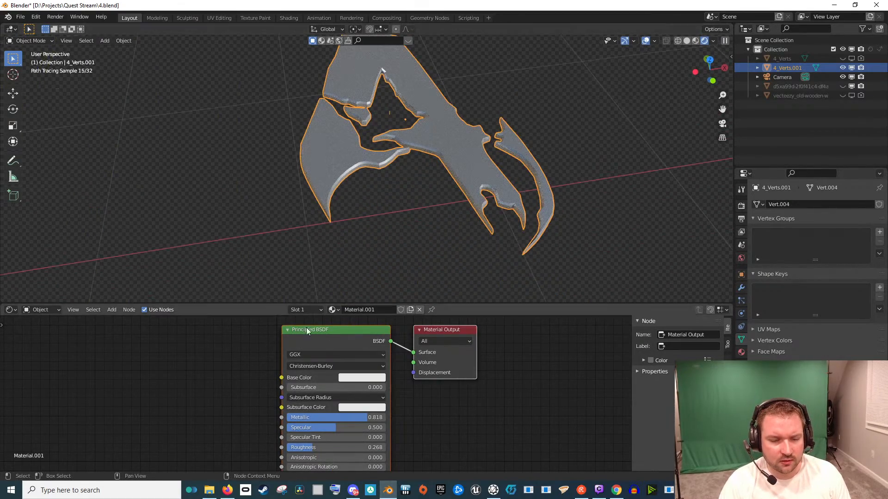
pyautogui.scroll(-4, 227, 359)
pyautogui.moveTo(197, 368); pyautogui.dragTo(302, 362)
pyautogui.hotkey('shift', 'a')
pyautogui.click(303, 364)
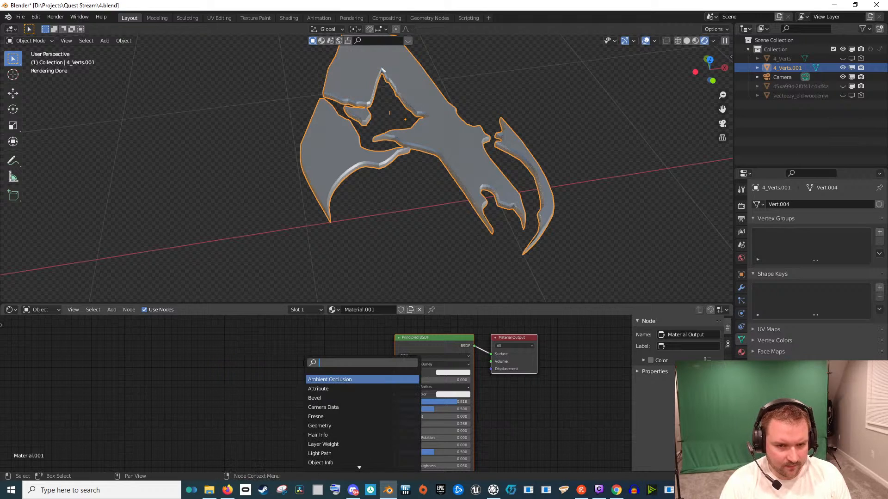
pyautogui.write('im')
pyautogui.press('Return')
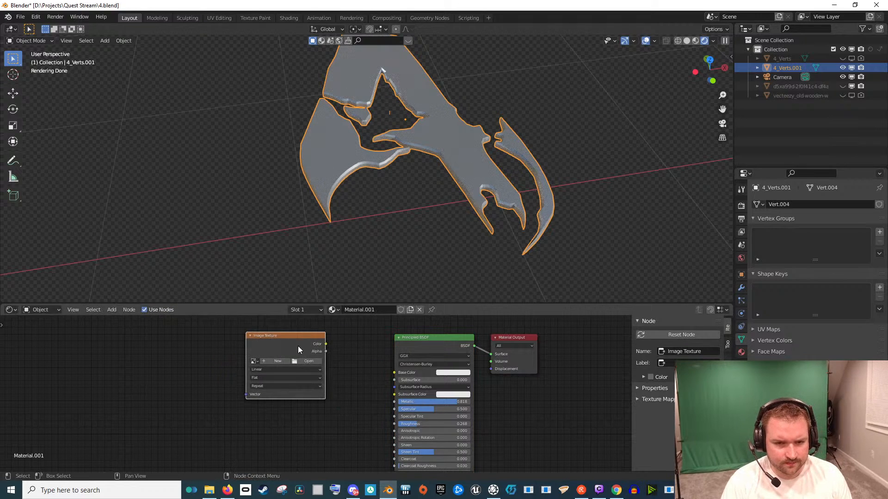
# Link the Image Texture's Color to Base Color, load the d5xa99d PNG image into it, and inspect the textured numeral
pyautogui.moveTo(326, 344); pyautogui.dragTo(394, 373)
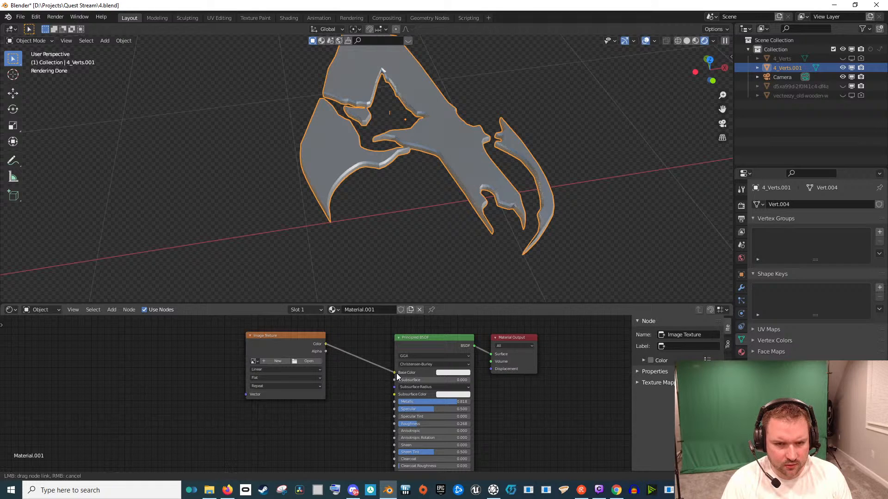
pyautogui.click(309, 361)
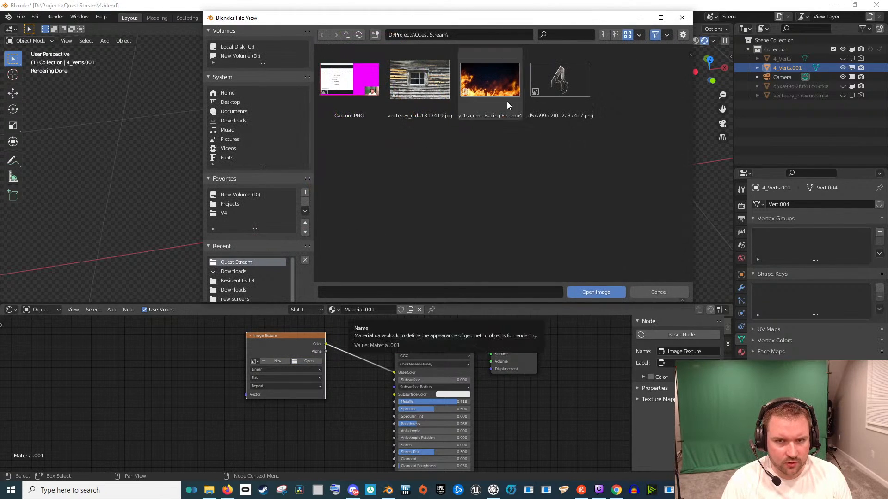
pyautogui.doubleClick(551, 93)
pyautogui.moveTo(410, 185); pyautogui.dragTo(367, 126)
pyautogui.moveTo(253, 186)
pyautogui.mouseDown()
pyautogui.moveTo(340, 176)
pyautogui.moveTo(272, 240)
pyautogui.moveTo(257, 230)
pyautogui.moveTo(258, 209)
pyautogui.mouseUp()
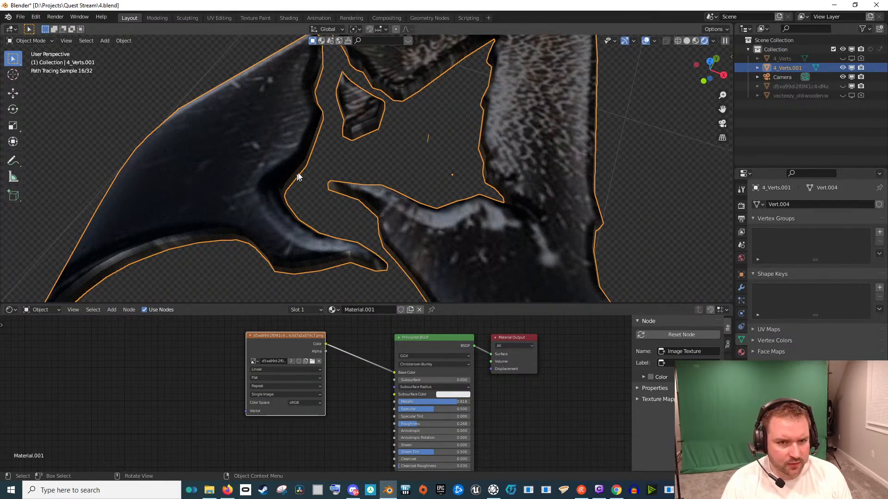
pyautogui.moveTo(409, 172)
pyautogui.mouseDown()
pyautogui.moveTo(425, 174)
pyautogui.moveTo(360, 226)
pyautogui.mouseUp()
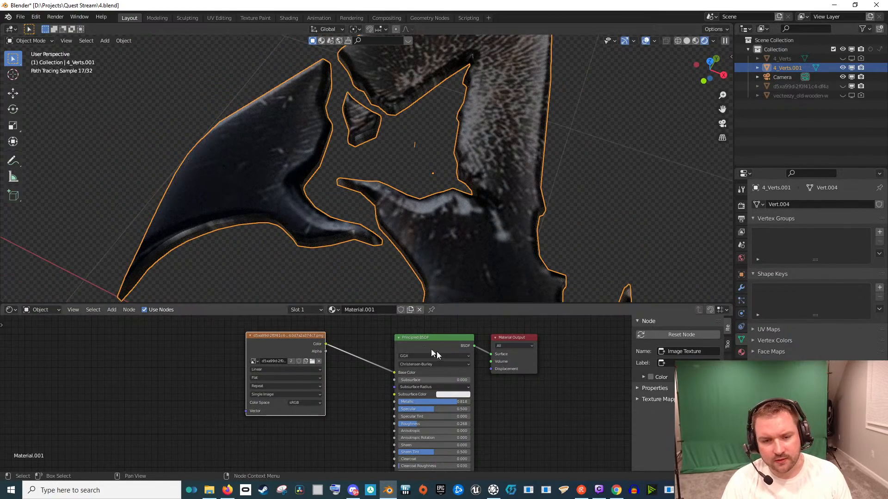
pyautogui.moveTo(309, 204)
pyautogui.mouseDown()
pyautogui.moveTo(402, 164)
pyautogui.moveTo(373, 253)
pyautogui.moveTo(353, 225)
pyautogui.moveTo(397, 192)
pyautogui.moveTo(380, 202)
pyautogui.mouseUp()
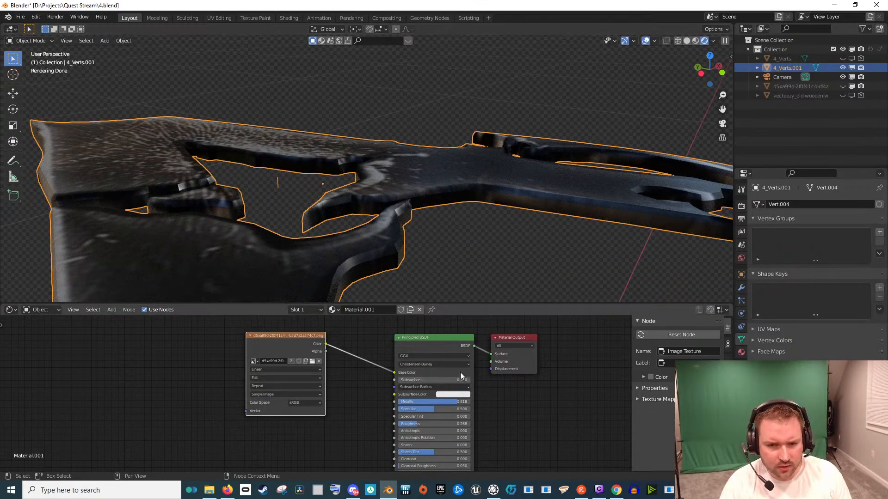
# Spread the Image Texture, Principled BSDF and Material Output nodes apart to make room between them
pyautogui.moveTo(305, 336); pyautogui.dragTo(248, 338)
pyautogui.moveTo(401, 347); pyautogui.dragTo(407, 339)
pyautogui.moveTo(497, 345); pyautogui.dragTo(518, 338)
pyautogui.hotkey('shift', 'a')
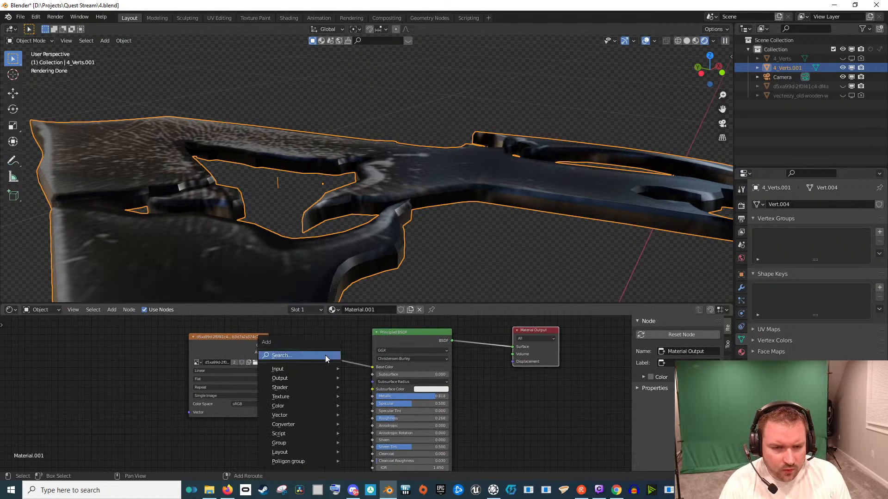
pyautogui.click(326, 355)
pyautogui.write('math')
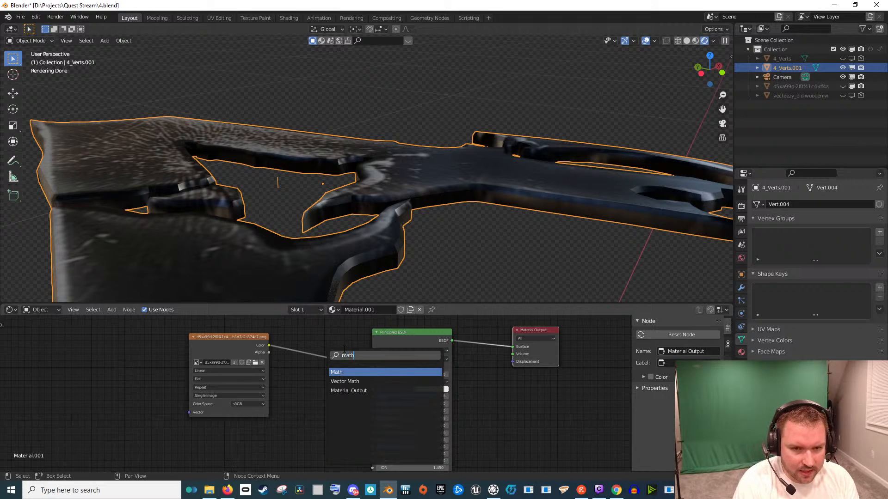
pyautogui.press('Return')
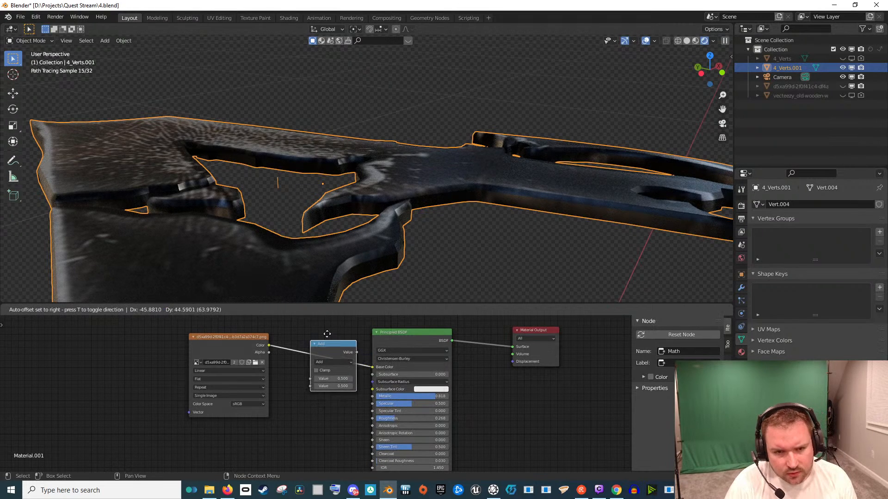
pyautogui.click(308, 384)
pyautogui.press('x')
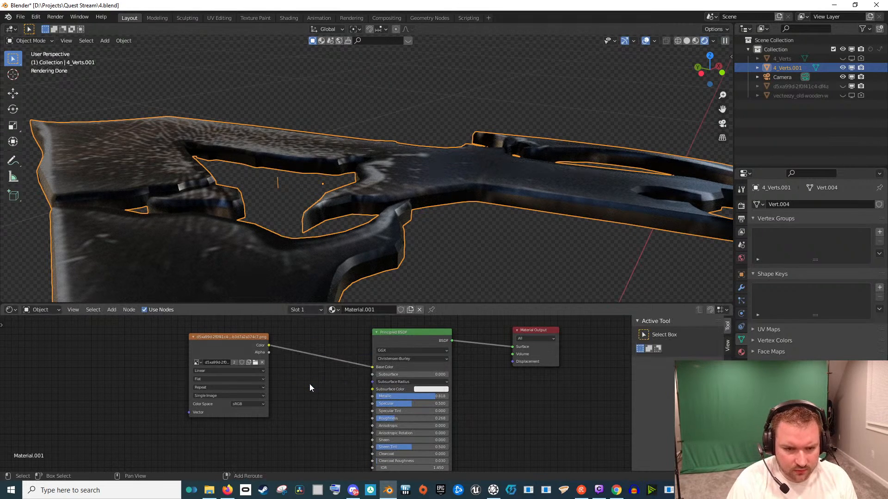
# Insert a MixRGB node on the link between the Image Texture's Color and the Principled BSDF's Base Color
pyautogui.hotkey('shift', 'a')
pyautogui.click(301, 365)
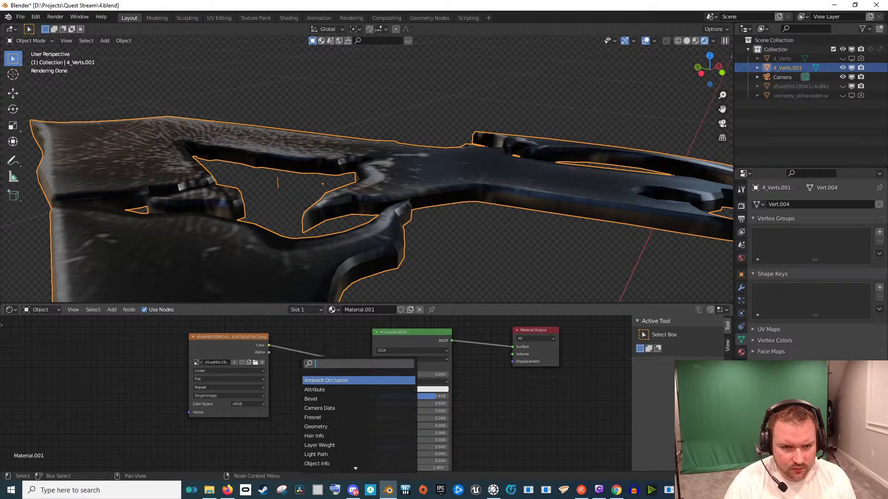
pyautogui.write('mix')
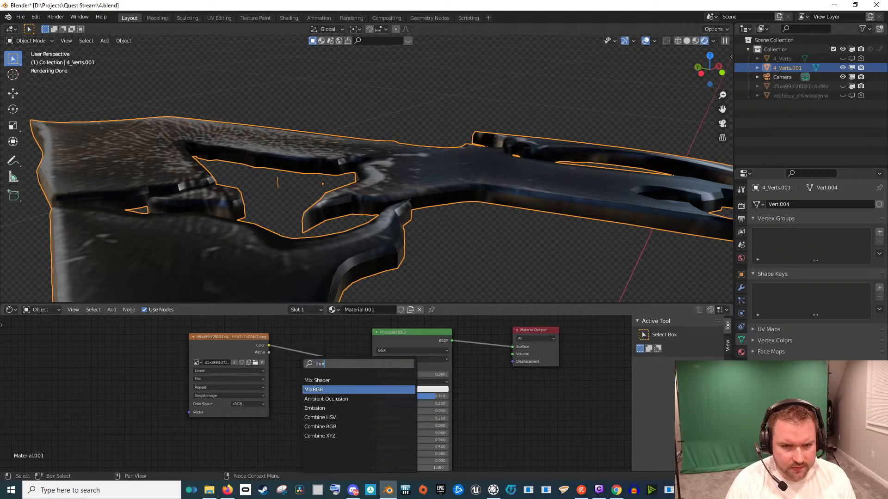
pyautogui.click(314, 389)
pyautogui.click(319, 353)
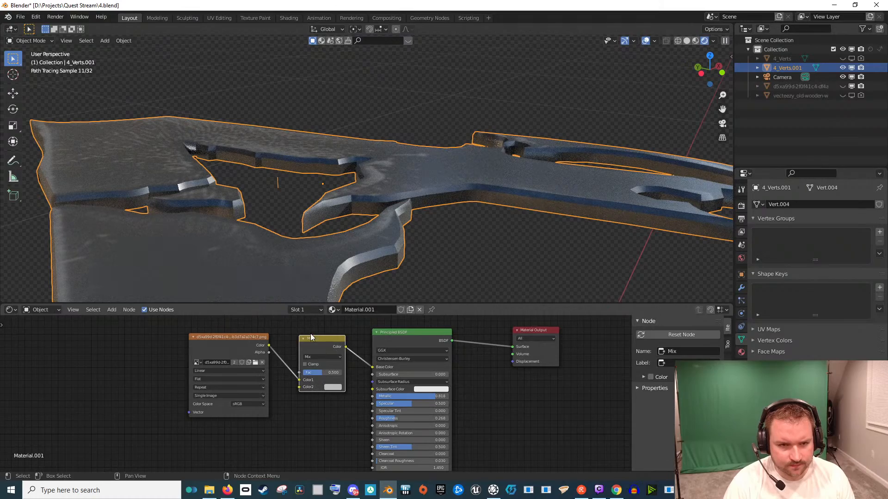
# Compare the Mix node's Fac at 0.000 and 1.000 on the rendered numeral, and leave it at 0.000
pyautogui.moveTo(316, 374)
pyautogui.mouseDown()
pyautogui.moveTo(337, 375)
pyautogui.moveTo(303, 374)
pyautogui.mouseUp()
pyautogui.moveTo(311, 205)
pyautogui.mouseDown()
pyautogui.moveTo(309, 254)
pyautogui.moveTo(389, 198)
pyautogui.moveTo(377, 257)
pyautogui.mouseUp()
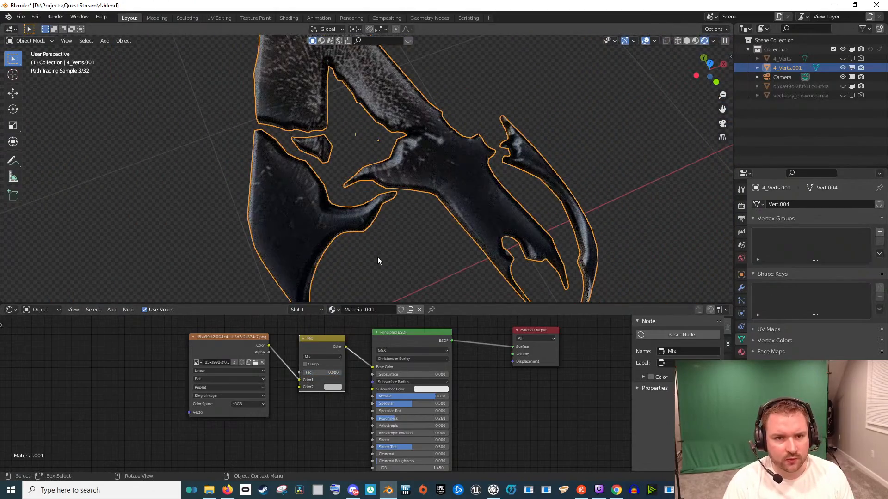
pyautogui.moveTo(322, 373); pyautogui.dragTo(337, 373)
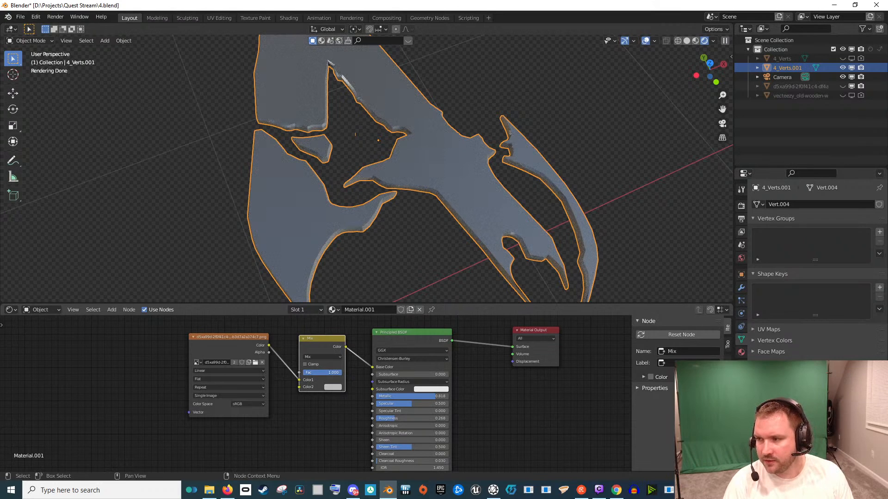
pyautogui.moveTo(338, 372); pyautogui.dragTo(303, 373)
pyautogui.moveTo(370, 235); pyautogui.dragTo(388, 196)
pyautogui.scroll(6, 388, 194)
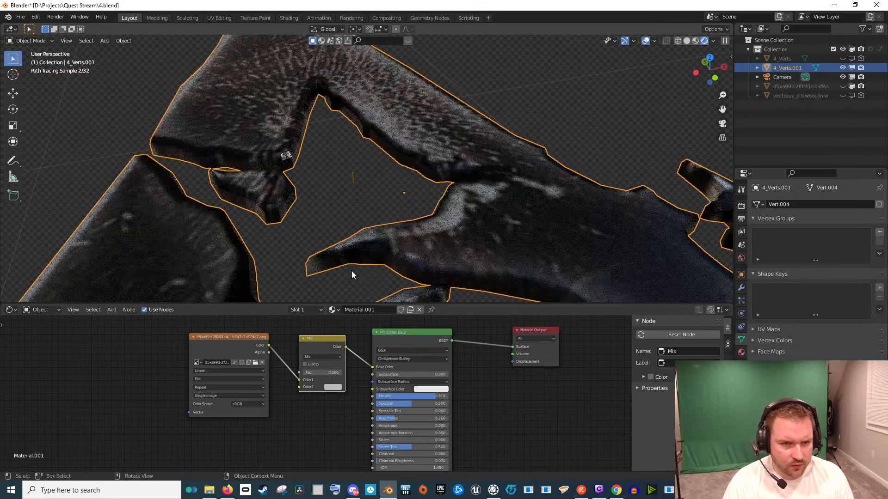
# Return to the UV Editing workspace and examine the curved blade's lower UV edge against the image
pyautogui.click(219, 18)
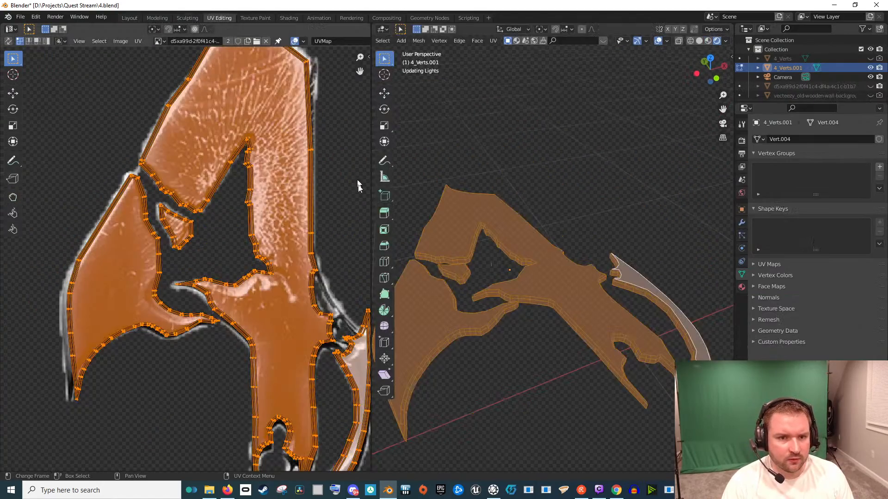
pyautogui.scroll(5, 226, 356)
pyautogui.scroll(-4, 226, 331)
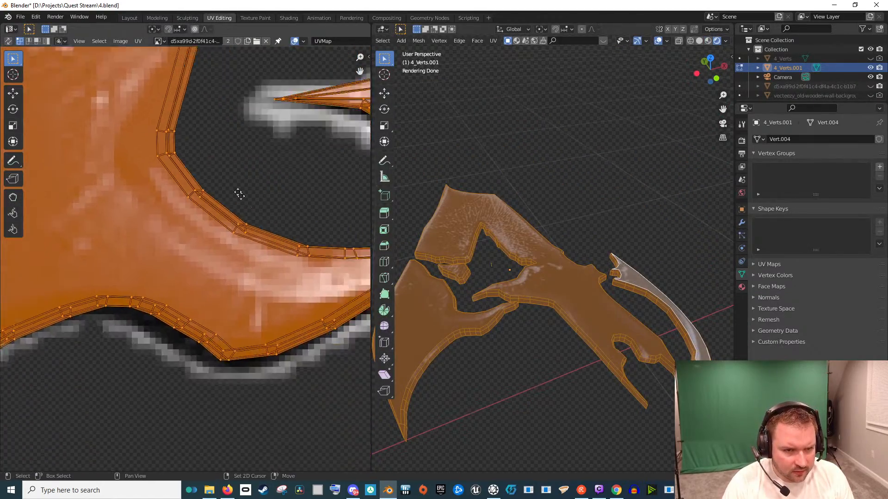
pyautogui.scroll(2, 232, 252)
# Try shifting the UV vertices at the bend of the blade's lower edge toward the image's edge
pyautogui.moveTo(134, 279); pyautogui.dragTo(240, 331)
pyautogui.scroll(3, 239, 331)
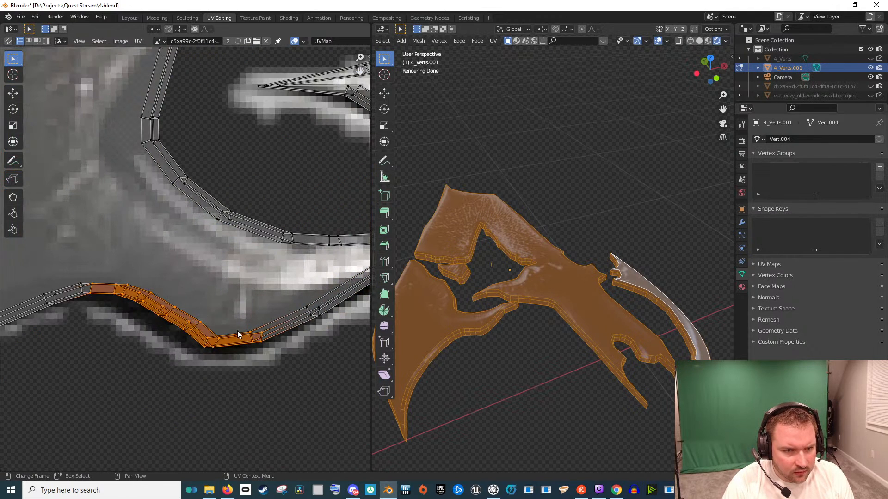
pyautogui.press('g')
pyautogui.click(233, 323)
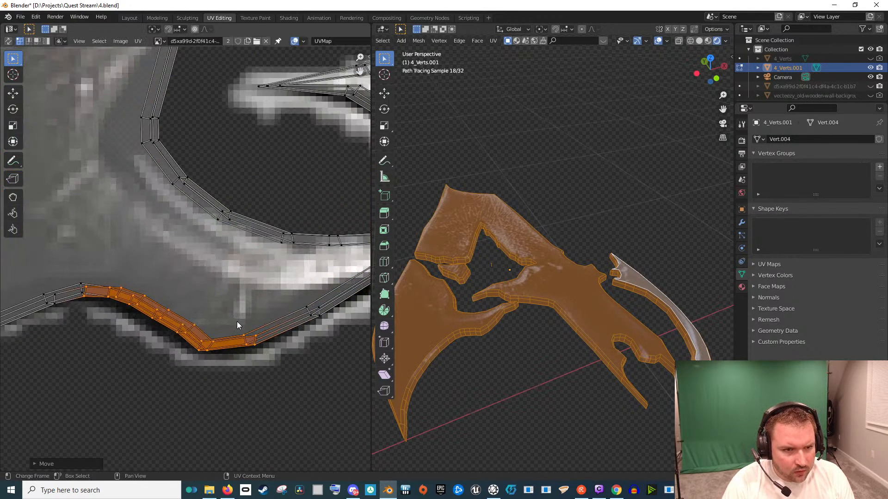
pyautogui.hotkey('ctrl', 'z')
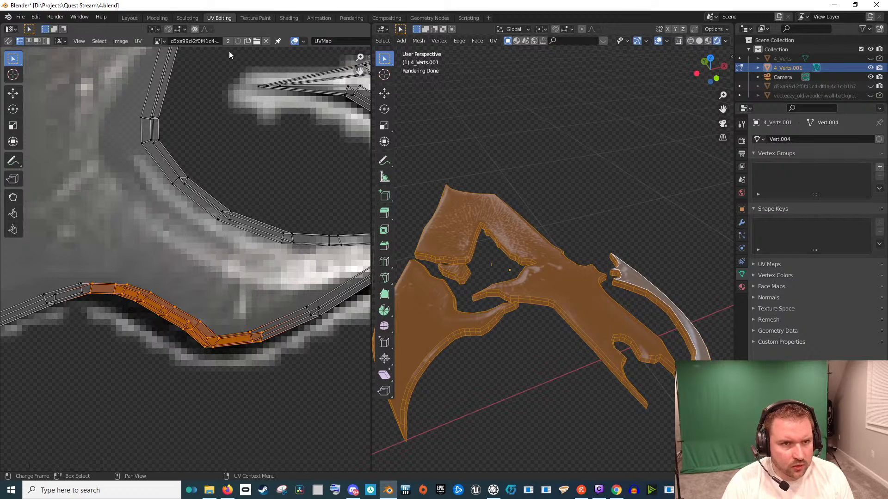
# Enable proportional editing, reduce its influence radius, and move the selected vertices at the blade's lower bend down toward the image's edge
pyautogui.press('c')
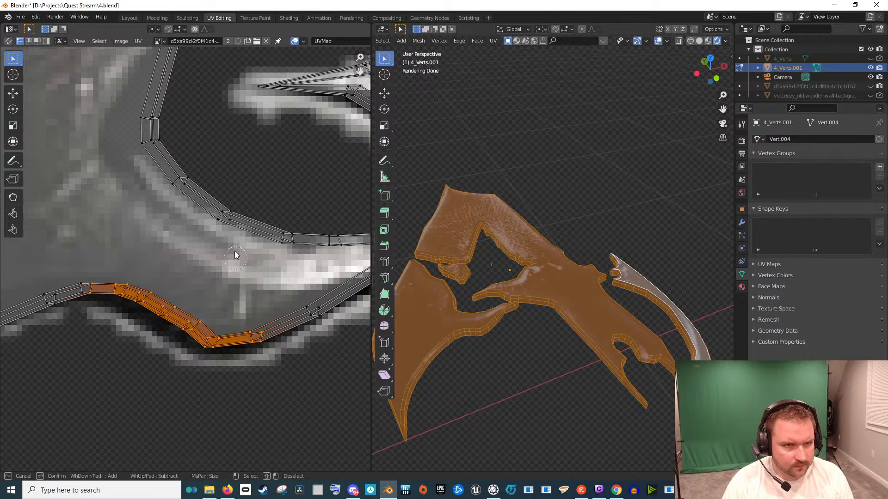
pyautogui.press('Escape')
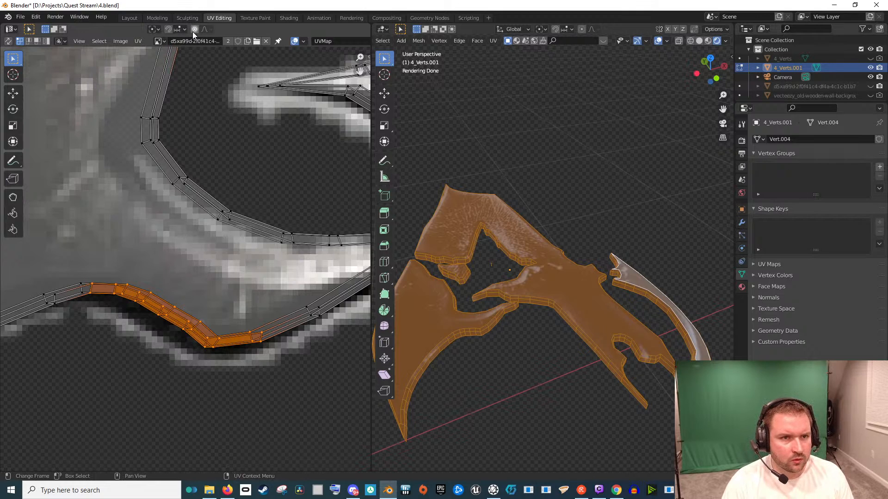
pyautogui.press('g')
pyautogui.rightClick(203, 307)
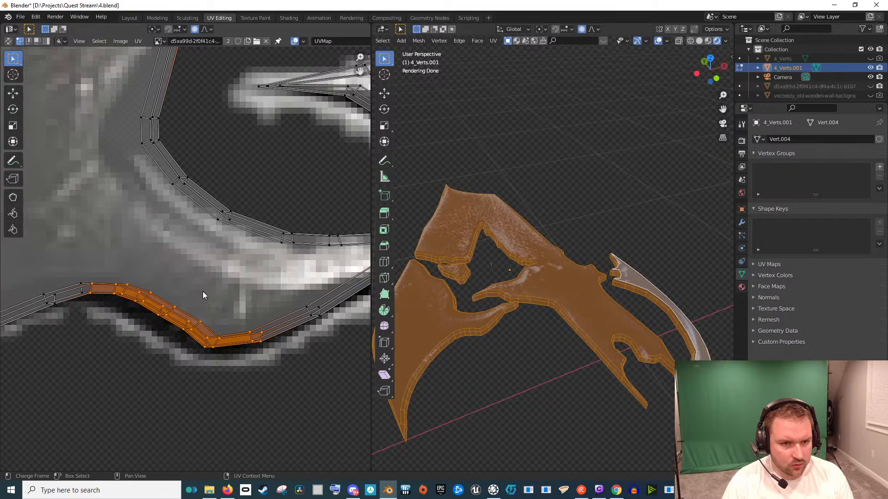
pyautogui.press('g')
pyautogui.scroll(20, 202, 292)
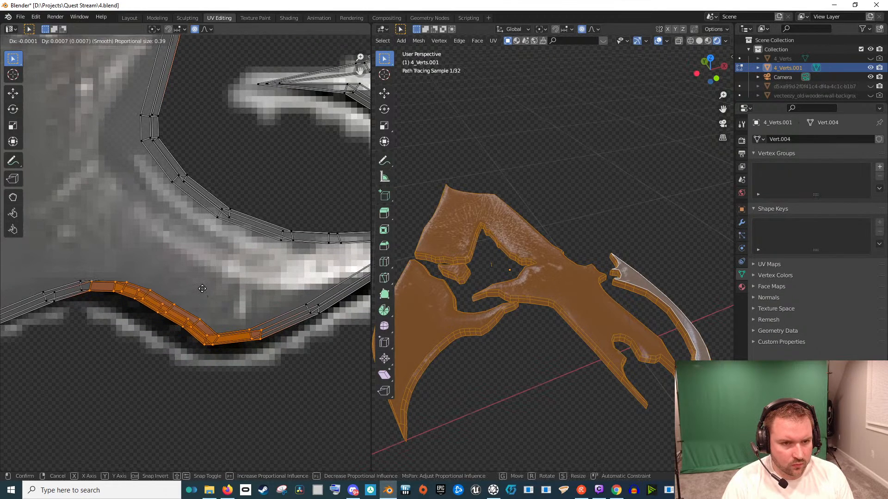
pyautogui.scroll(10, 202, 296)
pyautogui.click(200, 298)
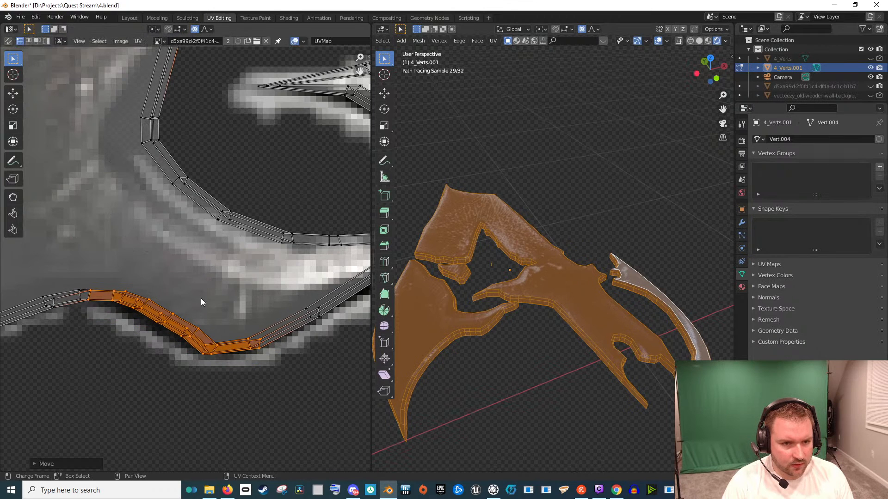
# Move the UV vertices on the hooked blade's inner curve and along its tip's upper edge to fit the image
pyautogui.press('g')
pyautogui.moveTo(151, 165); pyautogui.dragTo(169, 247)
pyautogui.click(264, 260)
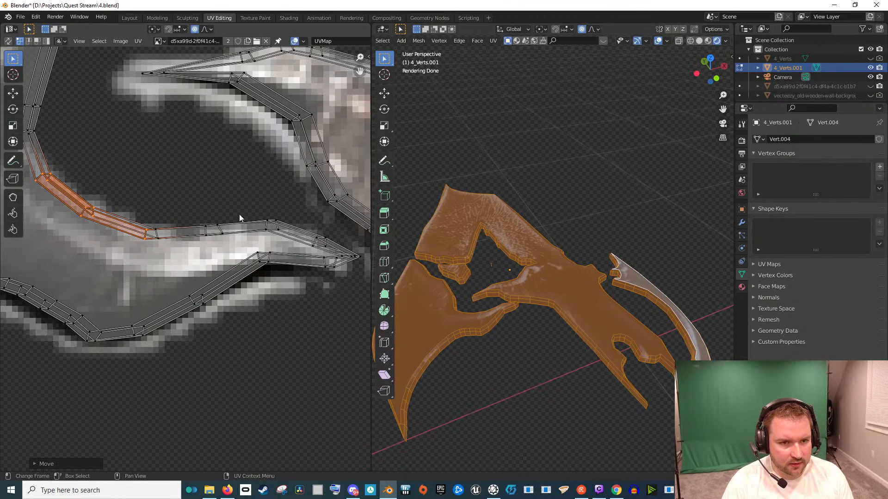
pyautogui.moveTo(199, 213); pyautogui.dragTo(281, 250)
pyautogui.press('g')
pyautogui.click(279, 253)
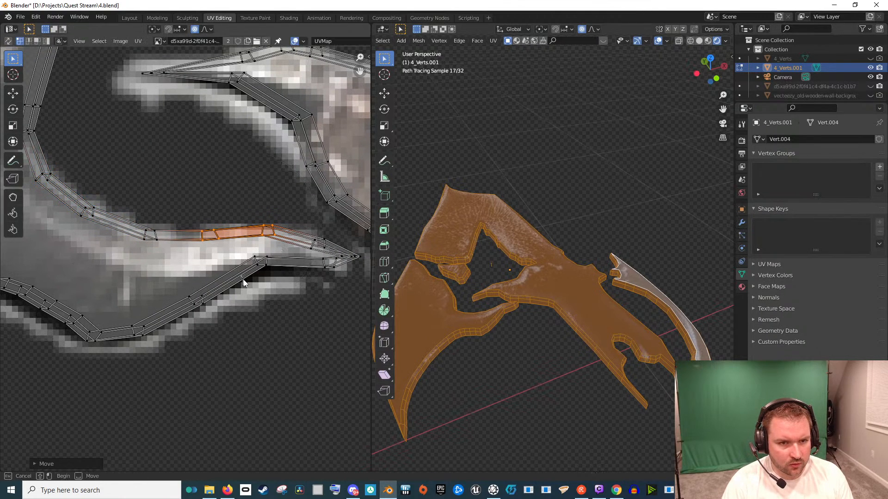
# Shift the UV corner vertices on the lower edge near the hooked tip
pyautogui.click(273, 292)
pyautogui.press('g')
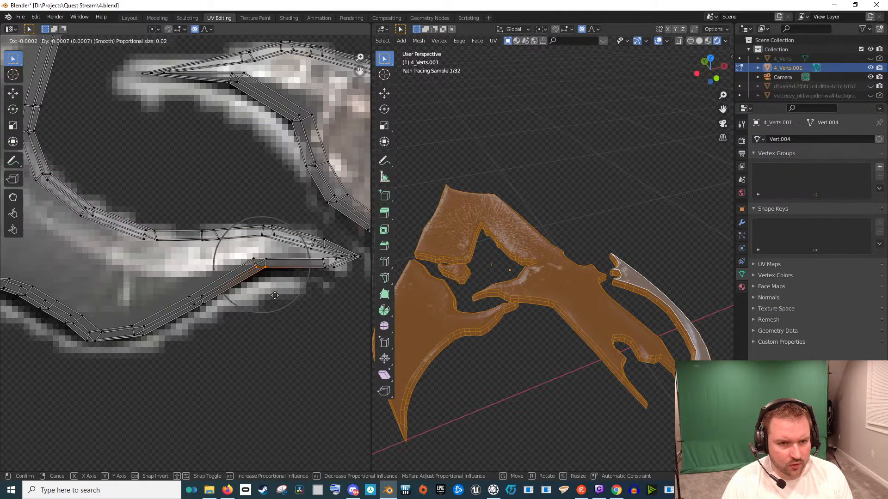
pyautogui.click(259, 292)
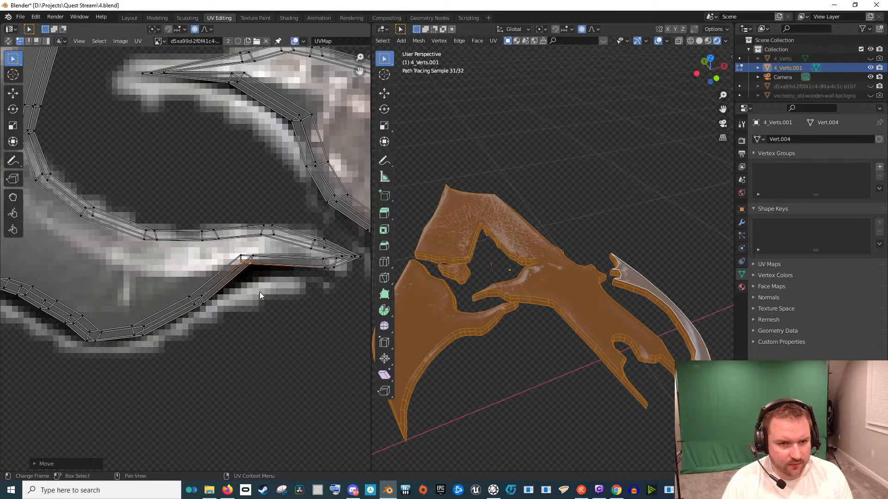
# Move the UV vertices at the large blade's bottom tip and along its adjoining inner edge onto the image
pyautogui.scroll(-4, 274, 261)
pyautogui.scroll(3, 295, 296)
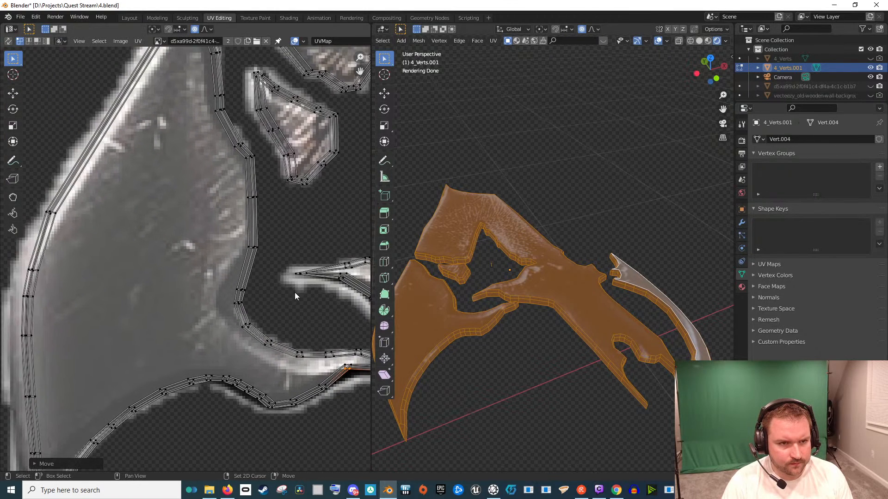
pyautogui.scroll(-3, 175, 220)
pyautogui.scroll(4, 130, 331)
pyautogui.moveTo(130, 367); pyautogui.dragTo(204, 439)
pyautogui.press('g')
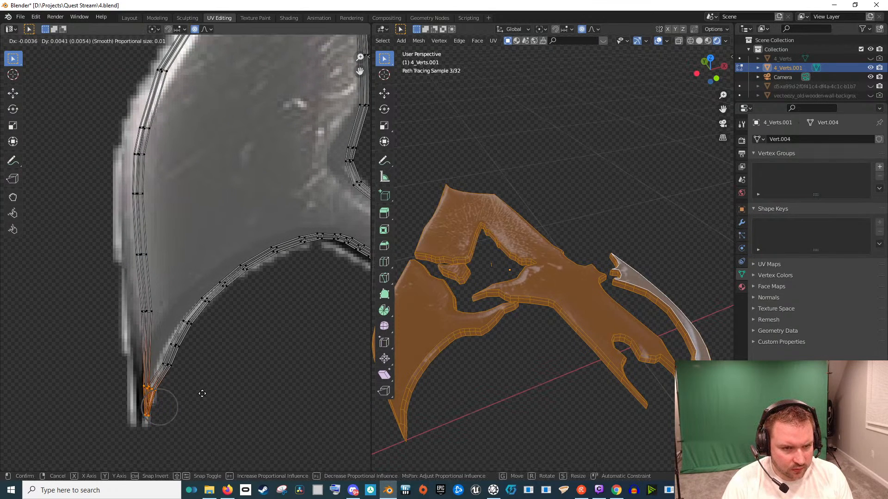
pyautogui.click(198, 392)
pyautogui.moveTo(165, 320); pyautogui.dragTo(200, 371)
pyautogui.press('g')
pyautogui.click(194, 356)
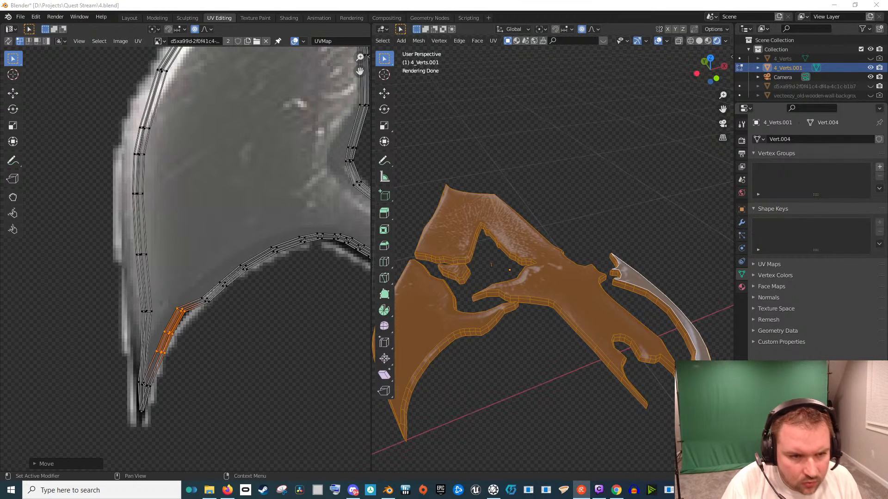
# Move two groups of UV vertices on the large blade's outer edge above the bottom tip to fit the image
pyautogui.click(146, 257)
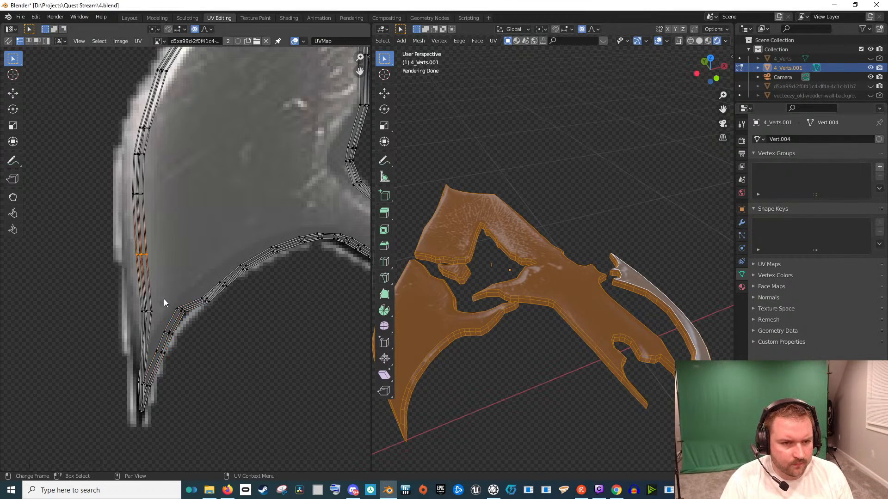
pyautogui.press('g')
pyautogui.click(201, 267)
pyautogui.click(146, 310)
pyautogui.press('g')
pyautogui.click(153, 311)
# Move the UV vertices on the outer edge just below the numeral's top peak inward onto the image
pyautogui.scroll(-3, 164, 270)
pyautogui.moveTo(185, 194); pyautogui.dragTo(194, 263)
pyautogui.scroll(4, 224, 192)
pyautogui.moveTo(276, 172); pyautogui.dragTo(188, 309)
pyautogui.scroll(-5, 199, 287)
pyautogui.moveTo(270, 65); pyautogui.dragTo(171, 234)
pyautogui.scroll(4, 168, 194)
pyautogui.moveTo(168, 159); pyautogui.dragTo(229, 222)
pyautogui.moveTo(166, 101); pyautogui.dragTo(194, 157)
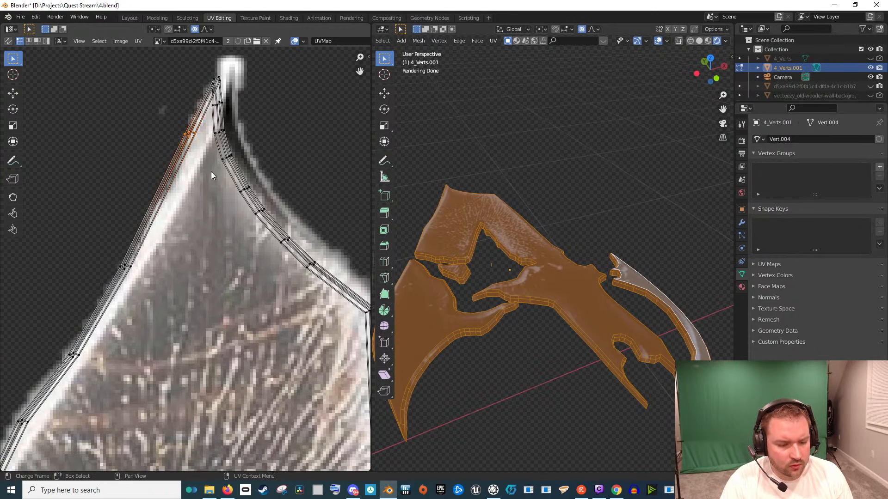
pyautogui.press('g')
pyautogui.click(222, 180)
# Move two groups of UV vertices on the upper piece's long straight edge inward onto the textured part of the image
pyautogui.scroll(-1, 233, 154)
pyautogui.moveTo(331, 418); pyautogui.dragTo(243, 151)
pyautogui.moveTo(242, 189); pyautogui.dragTo(282, 224)
pyautogui.press('g')
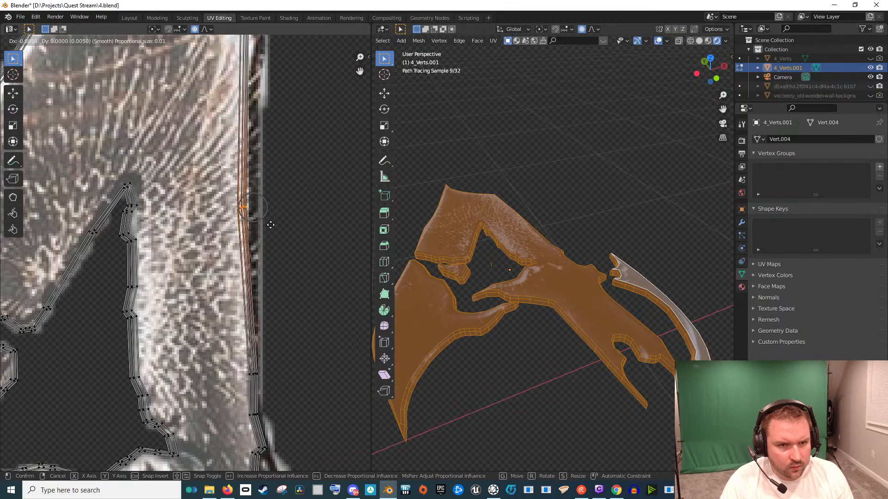
pyautogui.click(273, 224)
pyautogui.moveTo(298, 318); pyautogui.dragTo(288, 176)
pyautogui.moveTo(239, 227); pyautogui.dragTo(261, 246)
pyautogui.press('g')
pyautogui.click(257, 245)
# Move the UV vertices around the notch at the separate crescent's broken upper end onto the bright image area
pyautogui.moveTo(294, 326); pyautogui.dragTo(281, 243)
pyautogui.moveTo(311, 367); pyautogui.dragTo(297, 250)
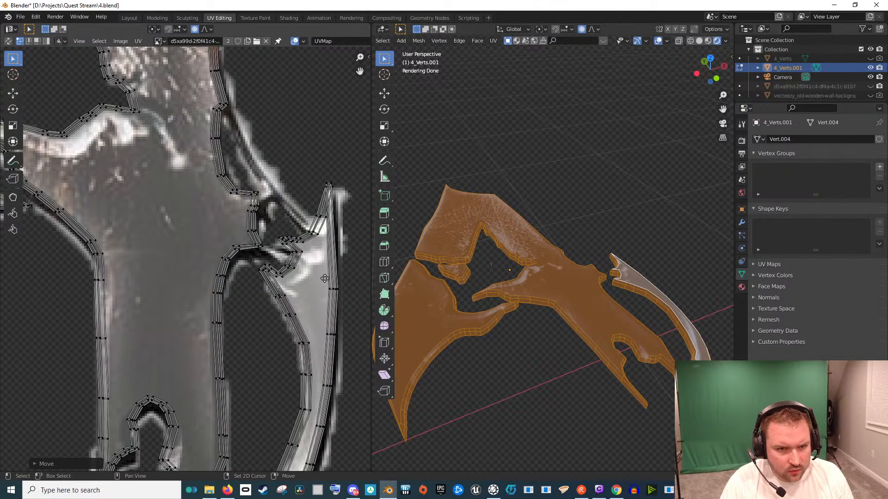
pyautogui.moveTo(325, 282); pyautogui.dragTo(292, 209)
pyautogui.scroll(3, 245, 123)
pyautogui.moveTo(248, 113); pyautogui.dragTo(290, 149)
pyautogui.press('g')
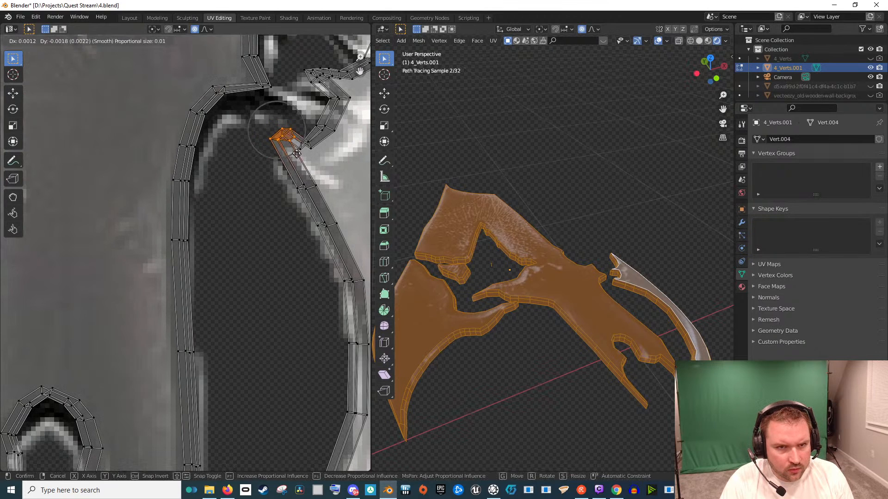
pyautogui.click(308, 176)
pyautogui.moveTo(306, 112); pyautogui.dragTo(327, 131)
pyautogui.press('g')
pyautogui.click(340, 135)
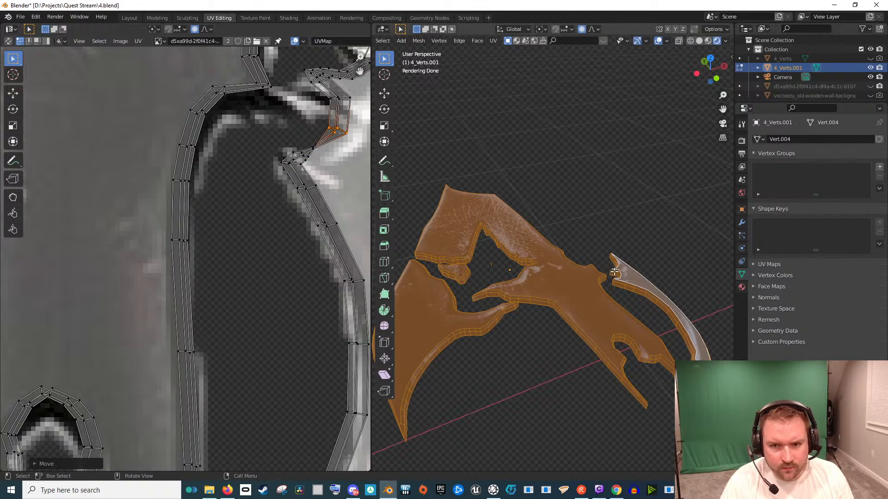
# Move the UV vertices at the crescent's lower tip toward the tip in the image
pyautogui.scroll(-5, 259, 277)
pyautogui.scroll(6, 234, 327)
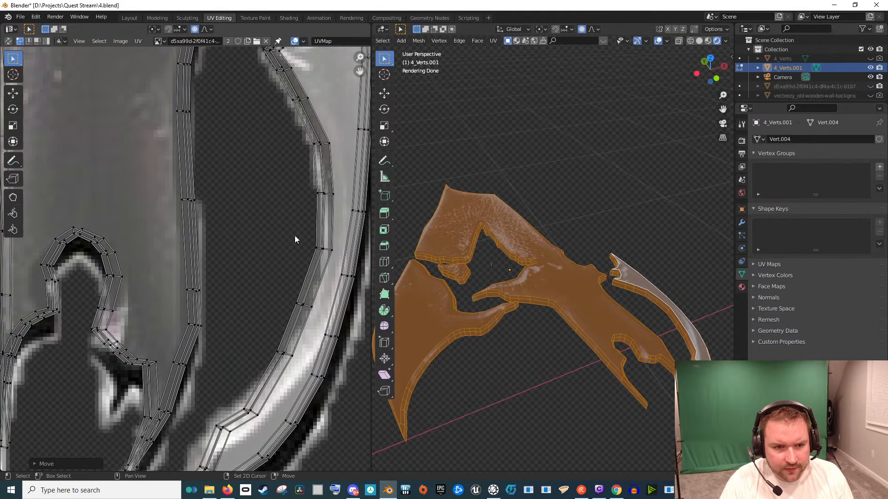
pyautogui.moveTo(291, 219); pyautogui.dragTo(275, 121)
pyautogui.moveTo(299, 291); pyautogui.dragTo(285, 212)
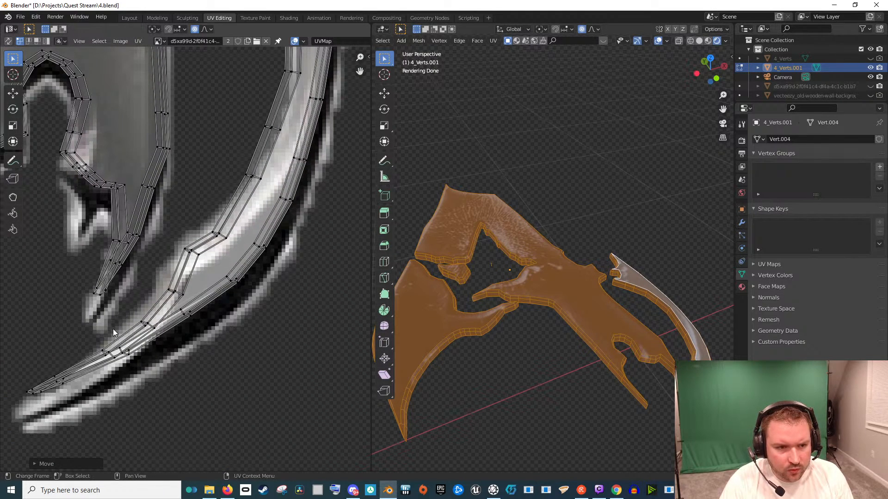
pyautogui.moveTo(28, 377); pyautogui.dragTo(90, 416)
pyautogui.press('g')
pyautogui.click(95, 421)
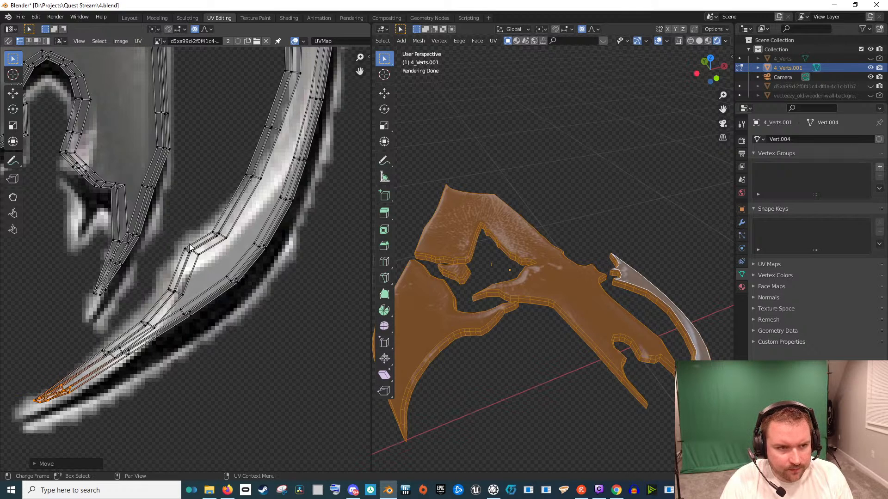
# Return to the Layout workspace and examine the texture on the rendered numeral
pyautogui.scroll(-1, 178, 238)
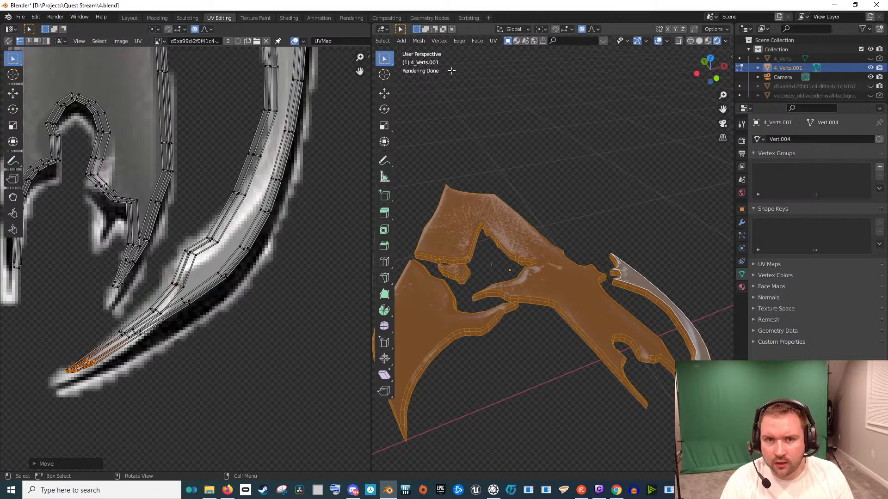
pyautogui.click(130, 18)
pyautogui.scroll(-6, 482, 180)
pyautogui.moveTo(479, 198); pyautogui.dragTo(470, 219)
pyautogui.scroll(4, 467, 241)
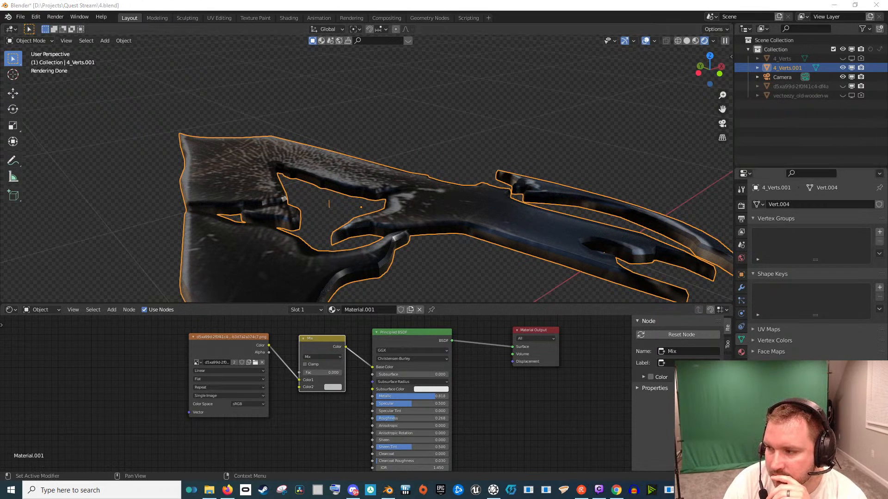
# Enlarge the node editor and move the Image Texture and Mix nodes away from the Principled BSDF to make room
pyautogui.moveTo(239, 348); pyautogui.dragTo(186, 342)
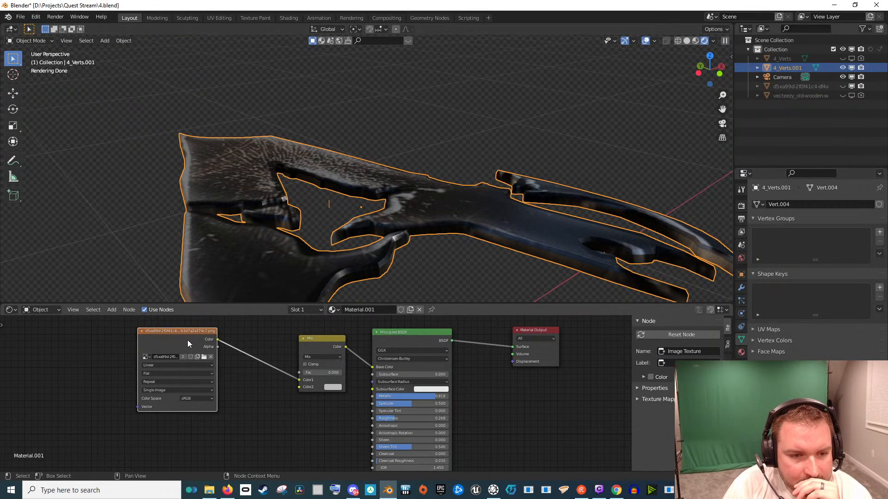
pyautogui.moveTo(382, 203); pyautogui.dragTo(317, 225)
pyautogui.moveTo(400, 303); pyautogui.dragTo(401, 216)
pyautogui.scroll(-2, 306, 360)
pyautogui.moveTo(307, 360); pyautogui.dragTo(329, 322)
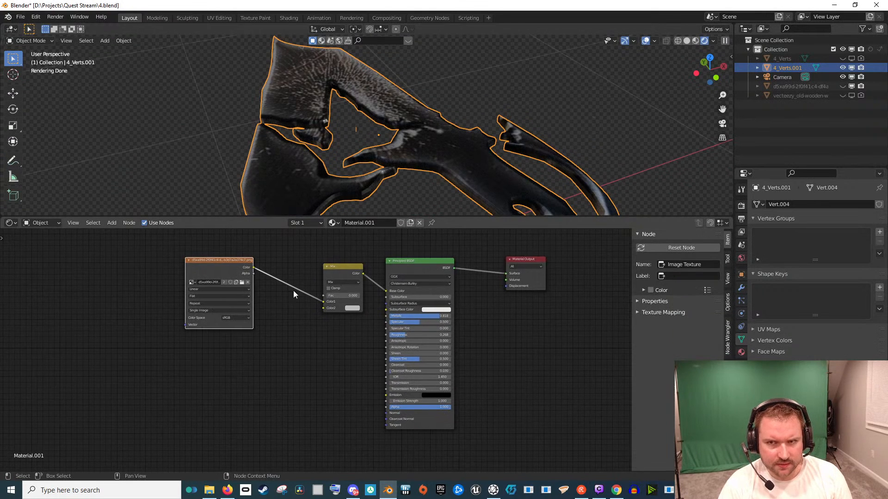
pyautogui.moveTo(235, 262); pyautogui.dragTo(191, 258)
pyautogui.moveTo(324, 274); pyautogui.dragTo(276, 268)
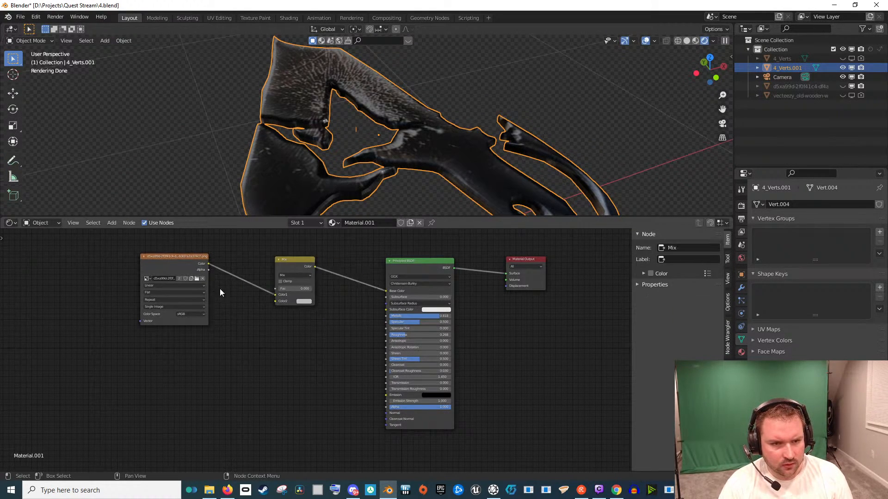
# Add a Bright/Contrast node below the Mix node
pyautogui.hotkey('shift', 'a')
pyautogui.click(255, 329)
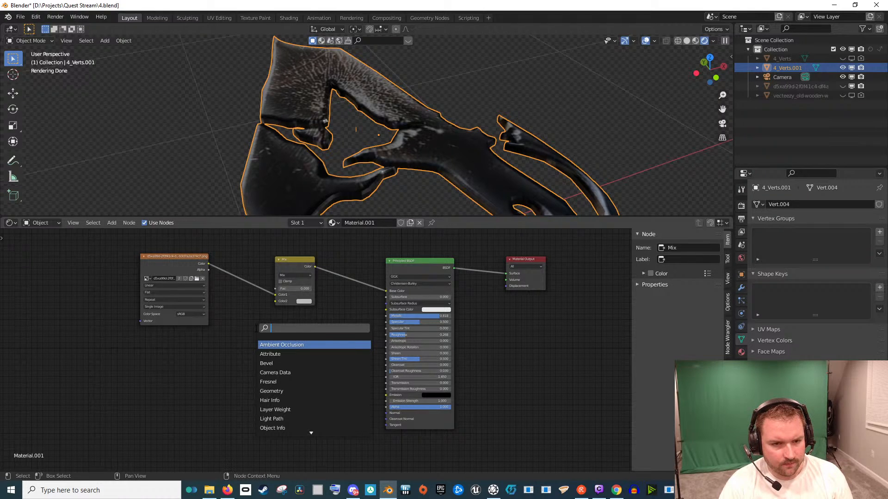
pyautogui.write('br')
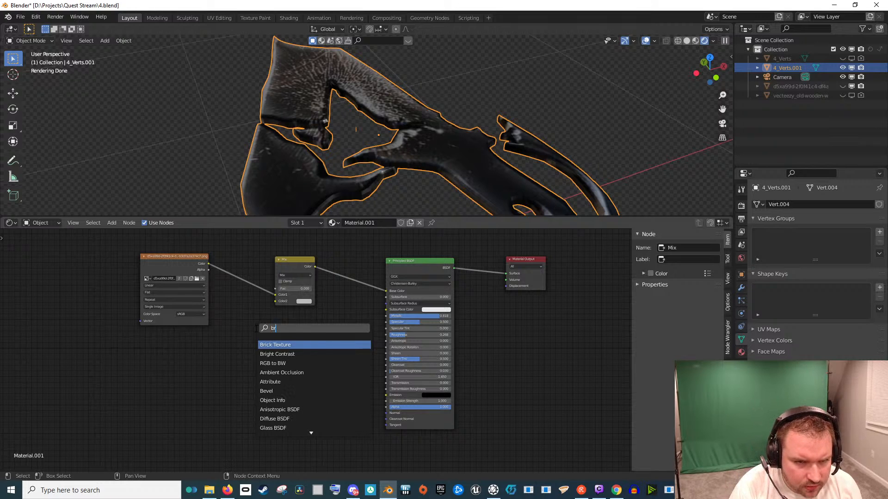
pyautogui.press('Down')
pyautogui.press('Return')
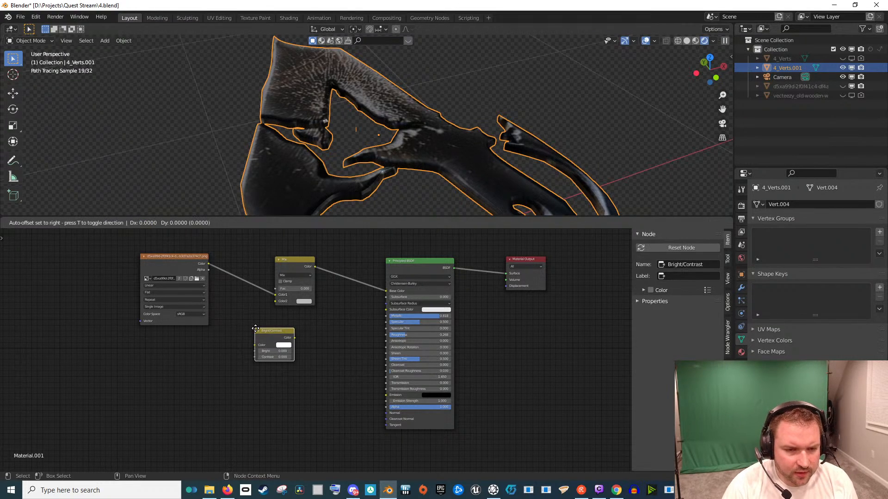
pyautogui.click(258, 350)
# Connect the Image Texture's Color to the Bright/Contrast node, preview its output on the numeral, and reduce its Contrast
pyautogui.moveTo(208, 263); pyautogui.dragTo(312, 377)
pyautogui.keyDown('ctrl'); pyautogui.keyDown('shift'); pyautogui.click(282, 352); pyautogui.keyUp('shift'); pyautogui.keyUp('ctrl')
pyautogui.hotkey('ctrl', 'z')
pyautogui.moveTo(336, 116); pyautogui.dragTo(369, 144)
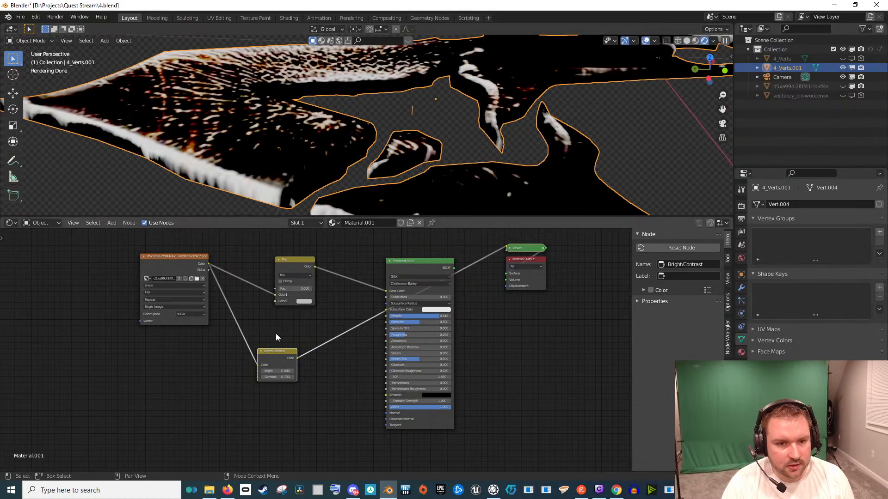
pyautogui.moveTo(279, 379)
pyautogui.mouseDown()
pyautogui.moveTo(261, 378)
pyautogui.moveTo(282, 378)
pyautogui.mouseUp()
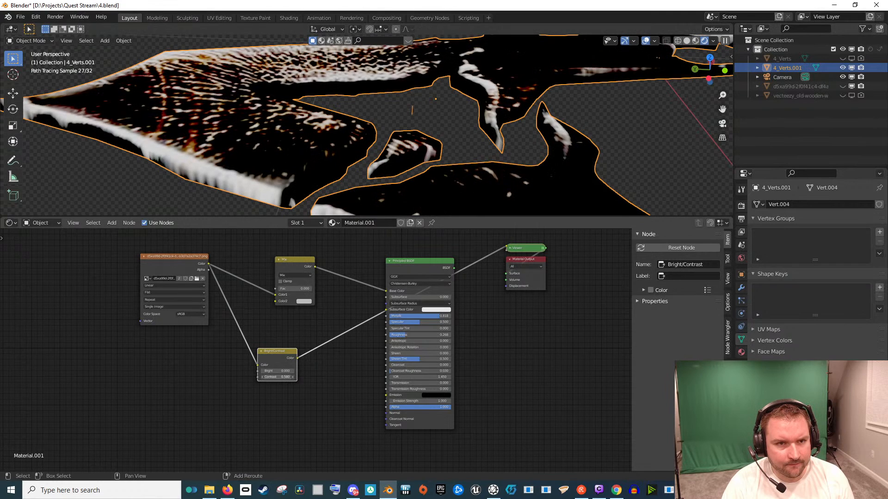
pyautogui.moveTo(216, 202); pyautogui.dragTo(282, 182)
# Insert a Math node between the Bright/Contrast node and the Viewer, and set its operation to Less Than
pyautogui.moveTo(193, 259); pyautogui.dragTo(140, 261)
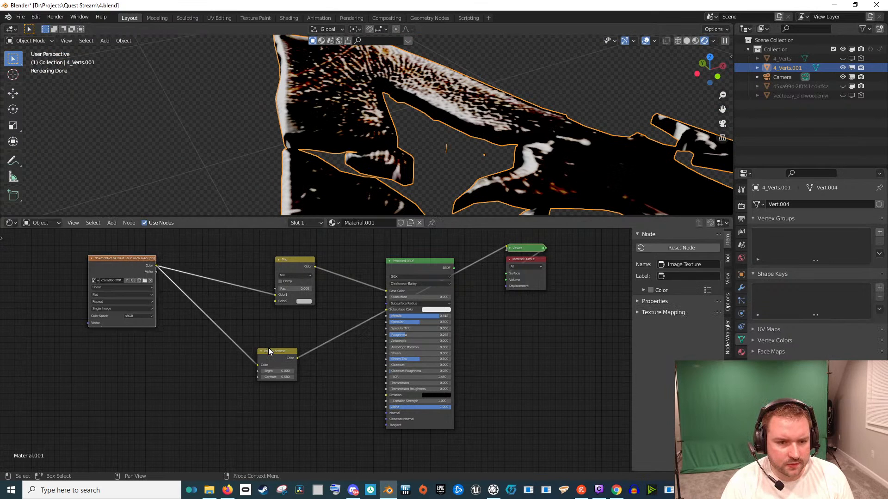
pyautogui.moveTo(268, 351); pyautogui.dragTo(221, 356)
pyautogui.hotkey('shift', 'a')
pyautogui.write('mat')
pyautogui.press('Down')
pyautogui.press('Return')
pyautogui.click(248, 345)
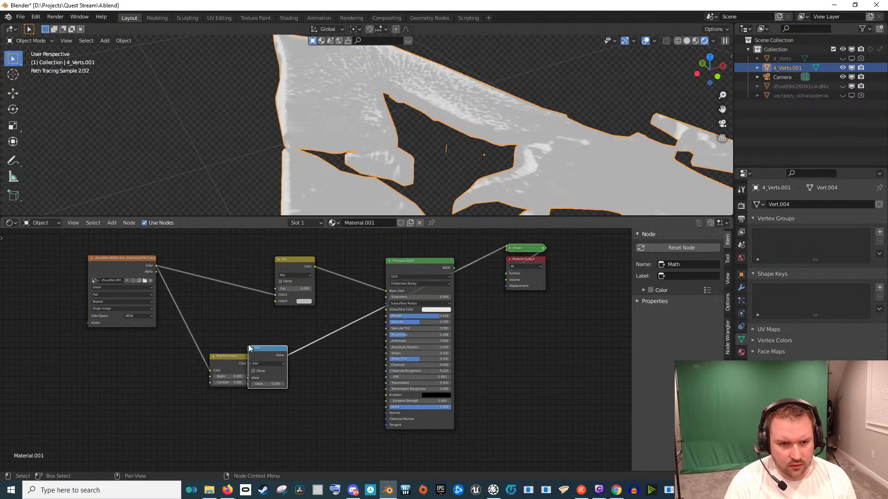
pyautogui.moveTo(249, 346); pyautogui.dragTo(273, 347)
pyautogui.click(285, 362)
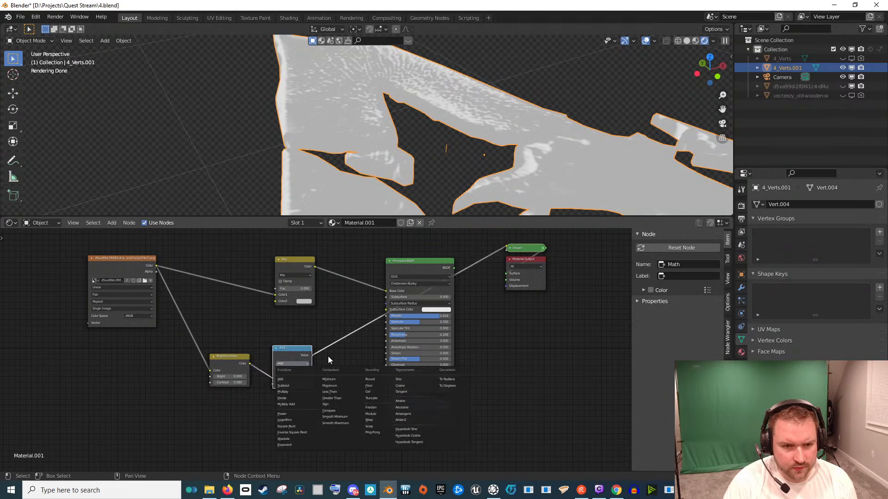
pyautogui.click(340, 393)
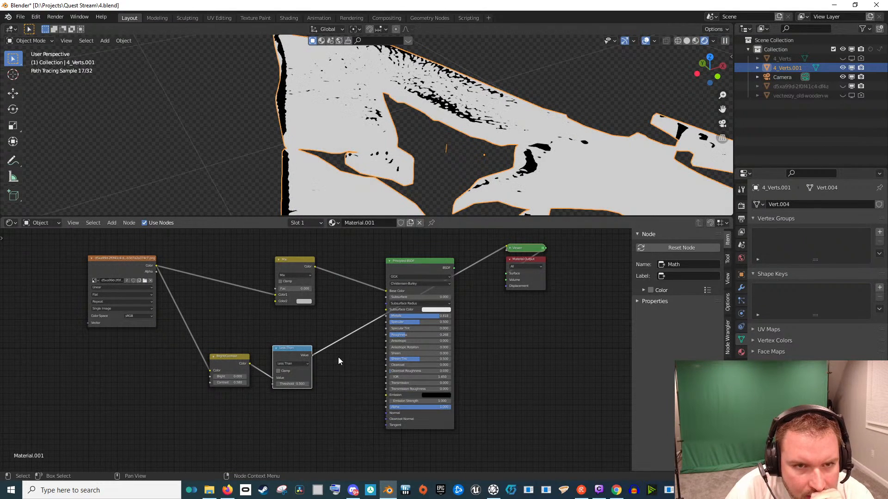
# Switch the Math node's operation to Greater Than to invert the mask on the numeral
pyautogui.click(305, 364)
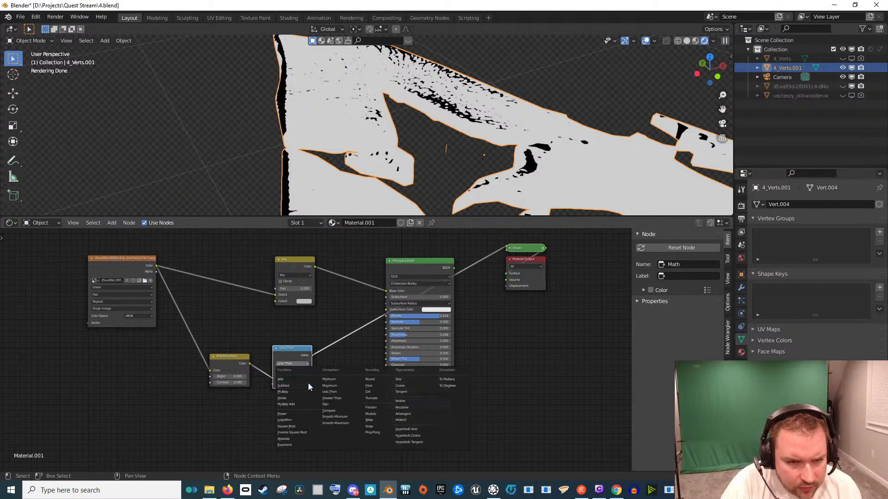
pyautogui.click(329, 398)
pyautogui.scroll(-5, 407, 158)
pyautogui.moveTo(425, 149)
pyautogui.mouseDown()
pyautogui.moveTo(407, 158)
pyautogui.moveTo(432, 149)
pyautogui.mouseUp()
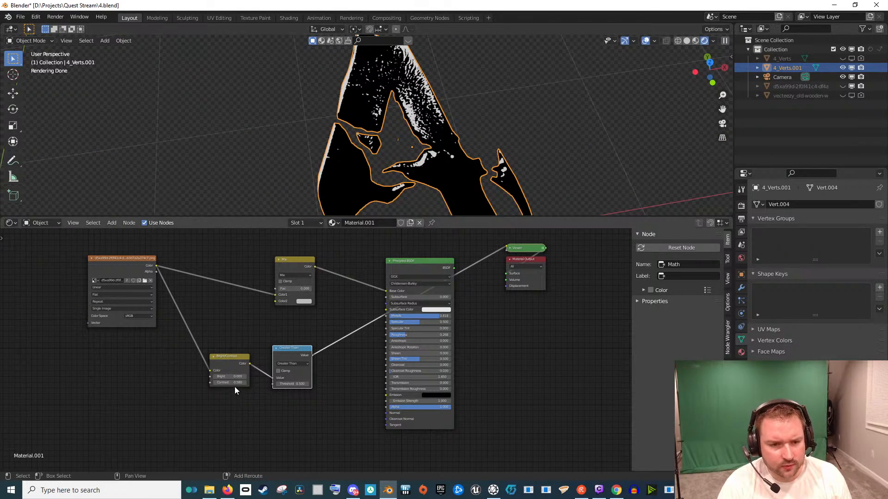
# Set the Bright/Contrast node to Bright 0.110 and Contrast -0.520, and the Greater Than threshold to 0.490
pyautogui.moveTo(229, 383); pyautogui.dragTo(368, 382)
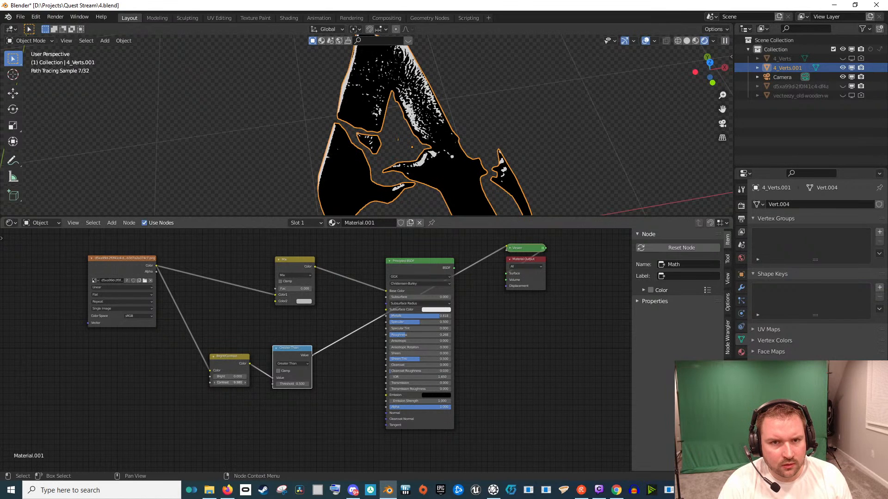
pyautogui.moveTo(229, 383)
pyautogui.mouseDown()
pyautogui.moveTo(216, 382)
pyautogui.moveTo(259, 377)
pyautogui.moveTo(230, 378)
pyautogui.mouseUp()
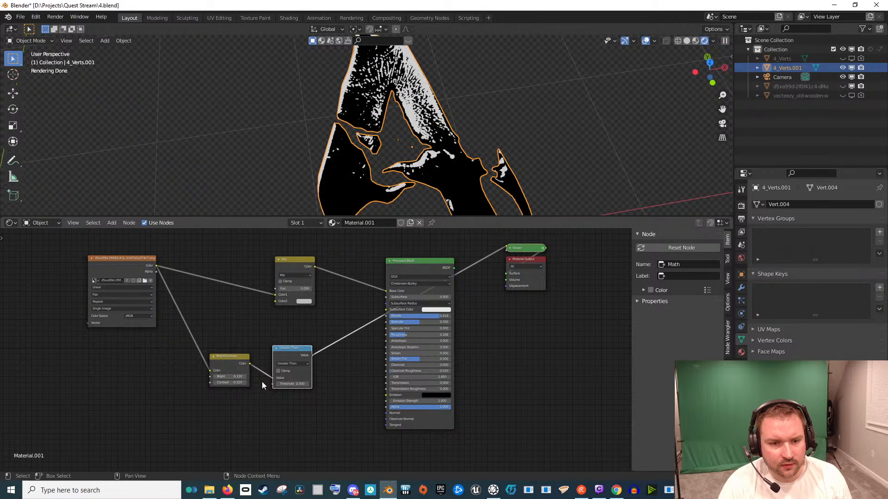
pyautogui.click(295, 391)
pyautogui.moveTo(293, 384)
pyautogui.mouseDown()
pyautogui.moveTo(280, 384)
pyautogui.moveTo(298, 384)
pyautogui.mouseUp()
# Examine the black-and-white mask over the whole numeral and its curved lower tip
pyautogui.scroll(-4, 447, 189)
pyautogui.moveTo(447, 189); pyautogui.dragTo(435, 173)
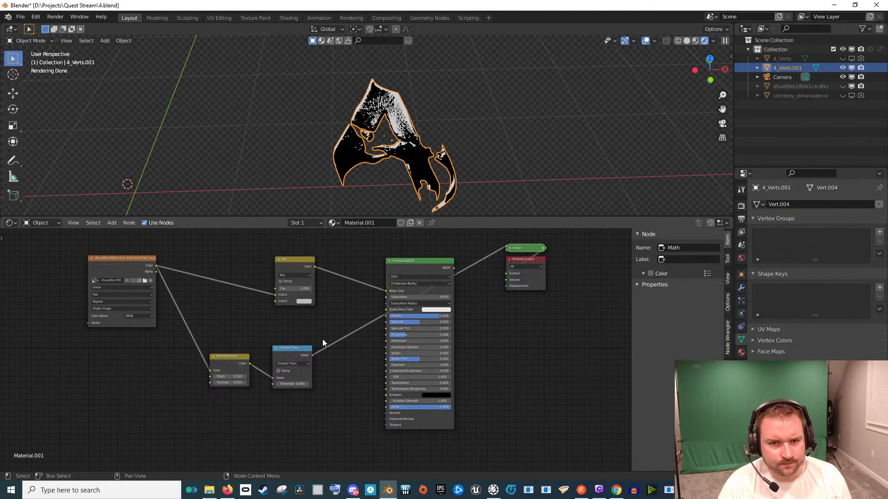
pyautogui.scroll(3, 456, 183)
pyautogui.moveTo(485, 188); pyautogui.dragTo(417, 137)
pyautogui.scroll(4, 473, 105)
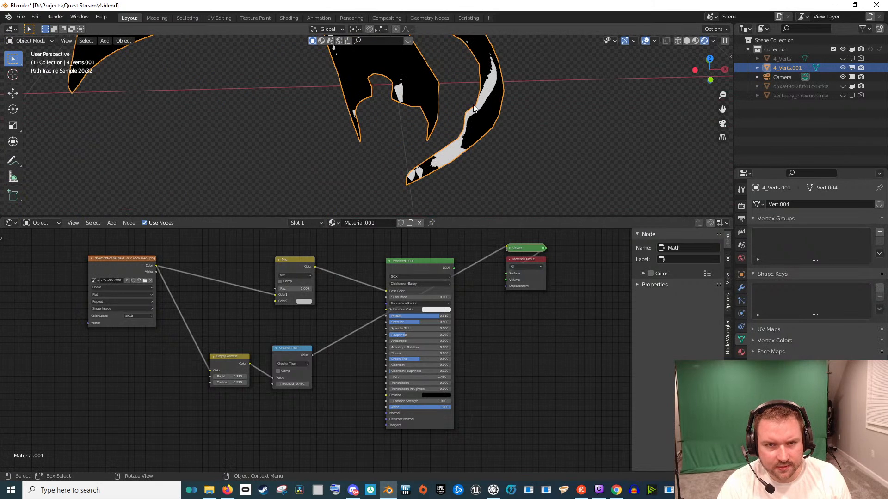
pyautogui.scroll(-2, 476, 106)
pyautogui.moveTo(475, 107); pyautogui.dragTo(427, 146)
pyautogui.scroll(-4, 421, 157)
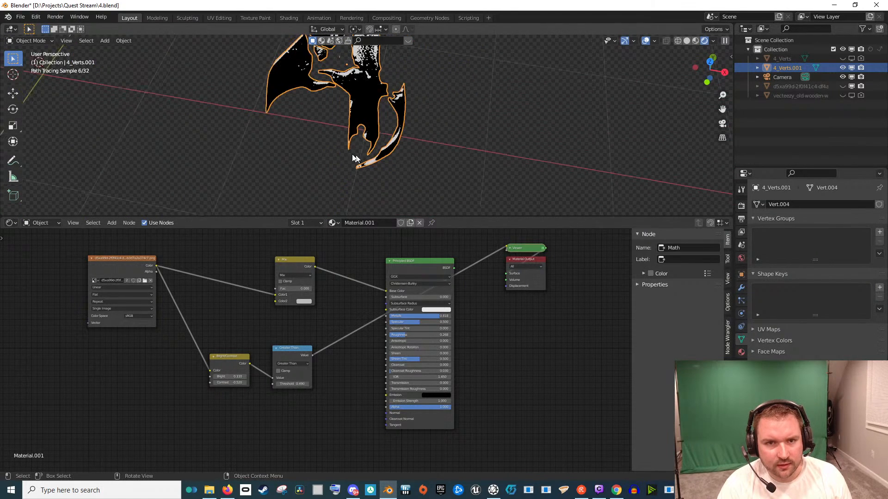
# Move the Image Texture, Bright/Contrast and Greater Than nodes farther from the Principled BSDF and add a Bump node in the freed space
pyautogui.moveTo(149, 259); pyautogui.dragTo(105, 251)
pyautogui.moveTo(226, 357); pyautogui.dragTo(201, 345)
pyautogui.moveTo(291, 347); pyautogui.dragTo(253, 348)
pyautogui.hotkey('shift', 'a')
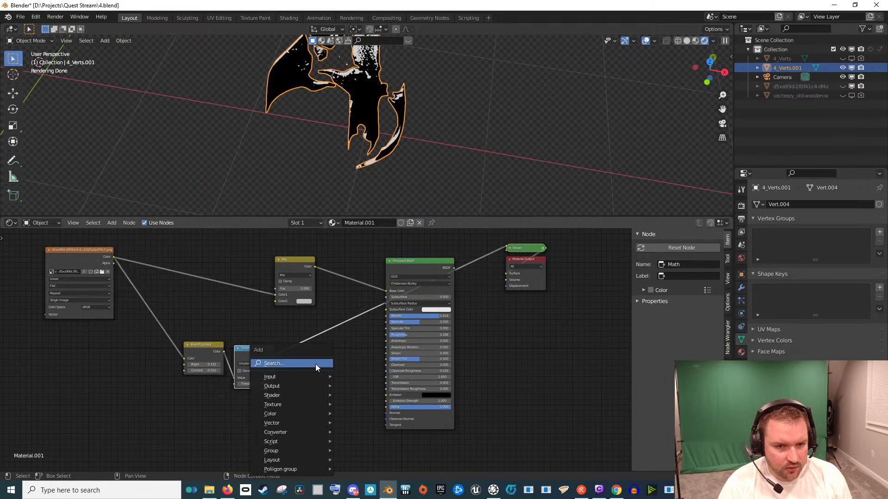
pyautogui.click(315, 364)
pyautogui.press('Return')
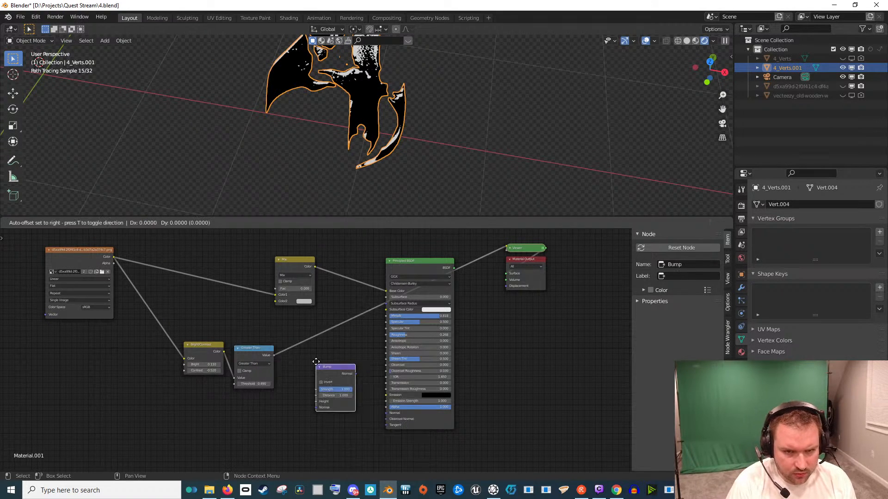
pyautogui.click(316, 362)
# Connect the Greater Than Value to the Bump node's Height and the Bump's Normal output to the Principled BSDF's Normal
pyautogui.scroll(2, 310, 392)
pyautogui.moveTo(254, 358); pyautogui.dragTo(271, 384)
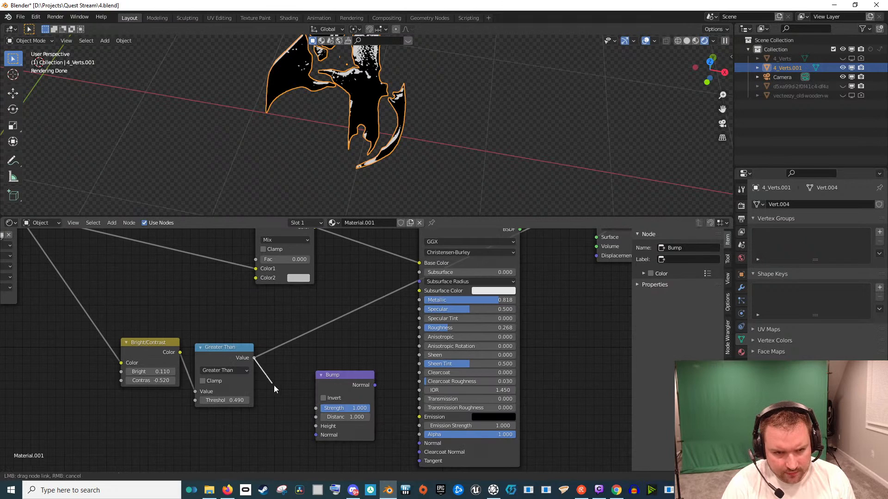
pyautogui.moveTo(342, 382); pyautogui.dragTo(390, 410)
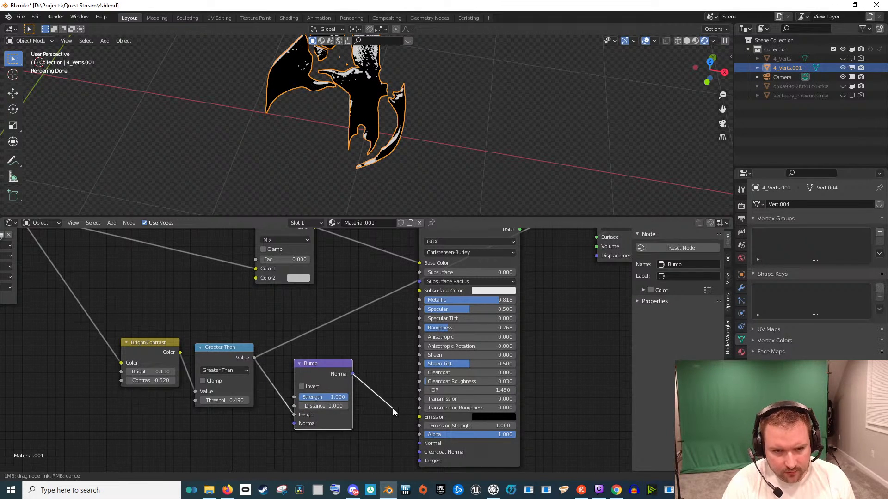
pyautogui.moveTo(416, 444); pyautogui.dragTo(419, 443)
# Output the Principled BSDF to the material's Surface in place of the mask preview
pyautogui.scroll(-4, 535, 289)
pyautogui.moveTo(535, 289); pyautogui.dragTo(486, 321)
pyautogui.keyDown('ctrl'); pyautogui.keyDown('shift'); pyautogui.click(390, 296); pyautogui.keyUp('shift'); pyautogui.keyUp('ctrl')
# Examine the bump relief on the numeral's surface and edges from low and overhead angles
pyautogui.moveTo(357, 170); pyautogui.dragTo(370, 103)
pyautogui.scroll(5, 313, 104)
pyautogui.moveTo(313, 104)
pyautogui.mouseDown()
pyautogui.moveTo(365, 149)
pyautogui.moveTo(377, 139)
pyautogui.moveTo(359, 120)
pyautogui.mouseUp()
pyautogui.scroll(4, 390, 147)
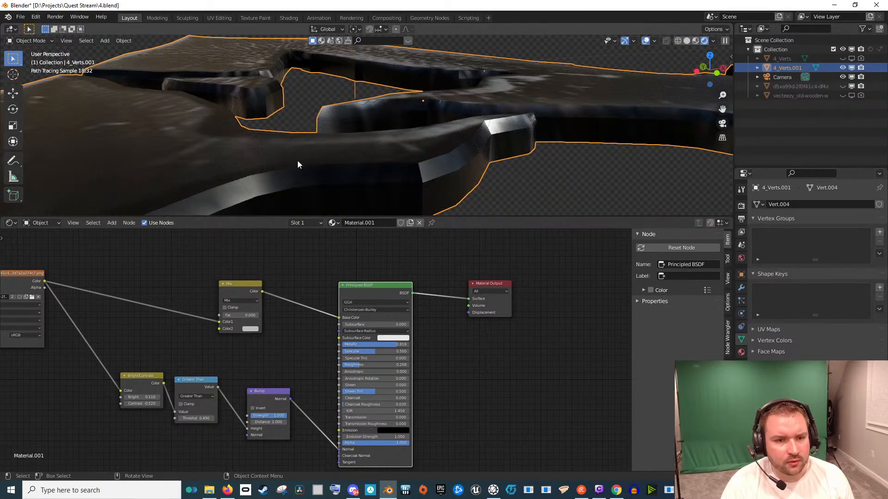
pyautogui.moveTo(291, 134); pyautogui.dragTo(354, 150)
pyautogui.moveTo(323, 98)
pyautogui.mouseDown()
pyautogui.moveTo(357, 101)
pyautogui.moveTo(358, 150)
pyautogui.mouseUp()
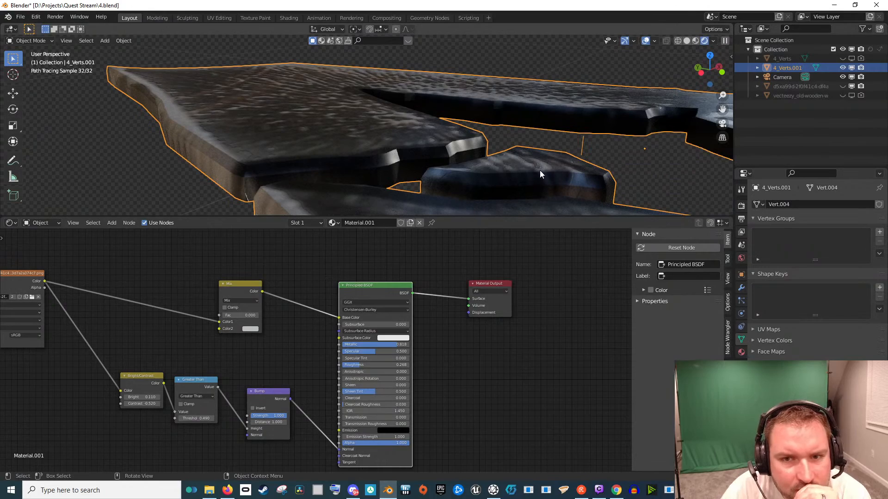
pyautogui.moveTo(535, 164); pyautogui.dragTo(476, 182)
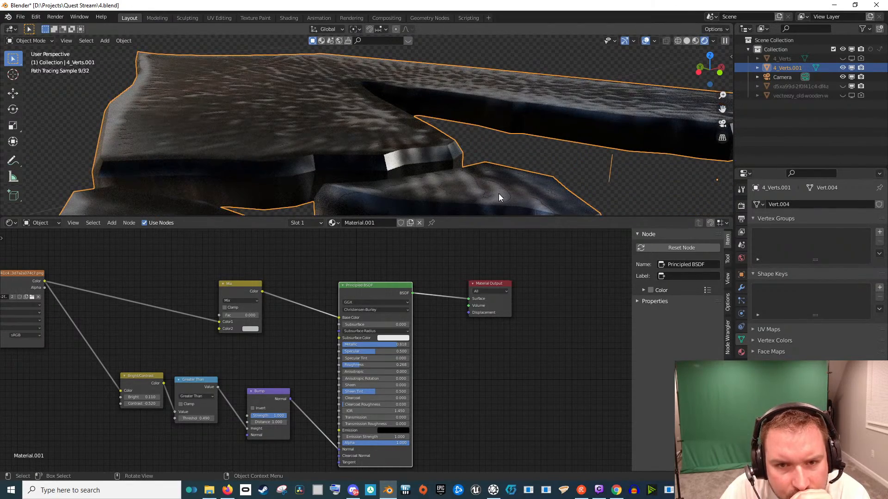
pyautogui.moveTo(518, 102)
pyautogui.mouseDown()
pyautogui.moveTo(507, 141)
pyautogui.moveTo(489, 131)
pyautogui.moveTo(482, 158)
pyautogui.mouseUp()
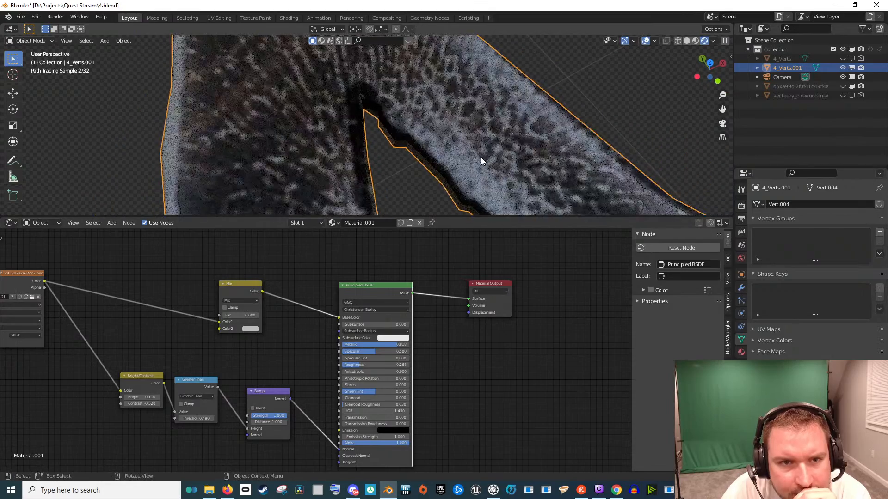
pyautogui.moveTo(427, 136)
pyautogui.mouseDown()
pyautogui.moveTo(432, 142)
pyautogui.moveTo(362, 138)
pyautogui.moveTo(388, 140)
pyautogui.mouseUp()
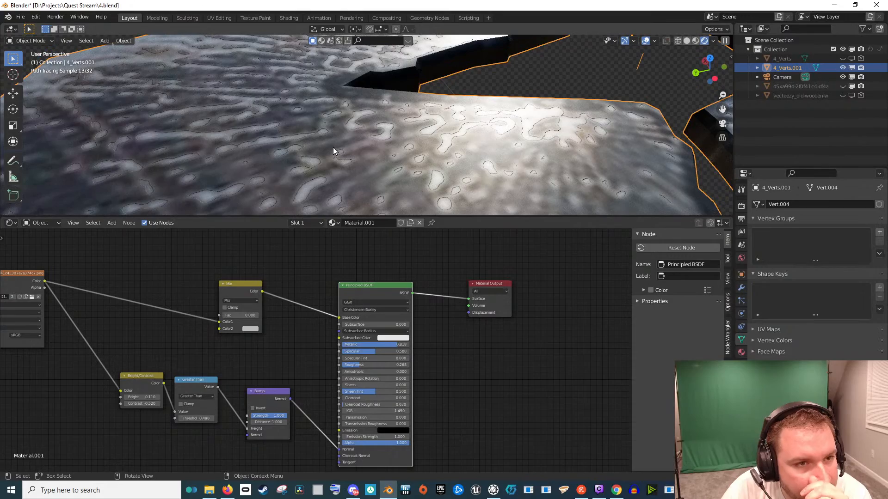
pyautogui.scroll(1, 334, 146)
pyautogui.scroll(-5, 479, 179)
pyautogui.moveTo(479, 180)
pyautogui.mouseDown()
pyautogui.moveTo(503, 146)
pyautogui.moveTo(458, 157)
pyautogui.moveTo(492, 162)
pyautogui.moveTo(465, 127)
pyautogui.moveTo(432, 131)
pyautogui.moveTo(475, 168)
pyautogui.moveTo(464, 192)
pyautogui.moveTo(442, 131)
pyautogui.moveTo(426, 148)
pyautogui.moveTo(476, 148)
pyautogui.moveTo(464, 188)
pyautogui.mouseUp()
pyautogui.scroll(4, 464, 187)
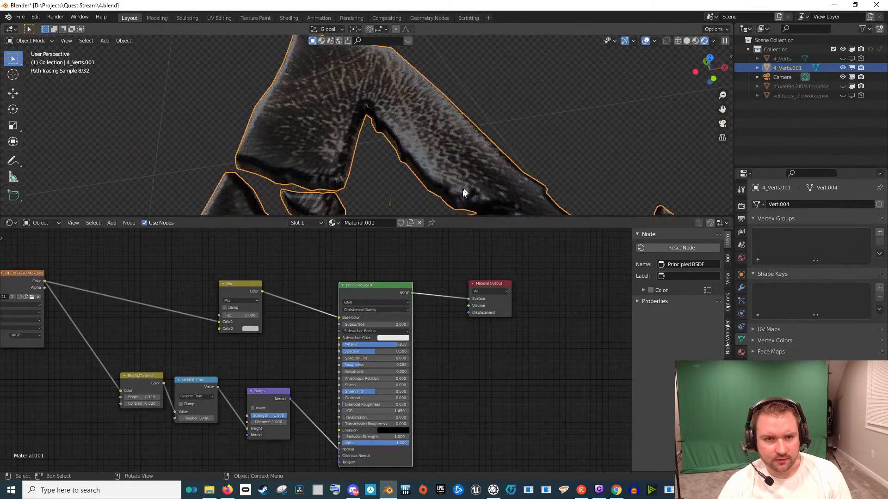
pyautogui.scroll(-2, 464, 188)
# Spread out the Principled BSDF, Material Output and Mix nodes to leave more room above the Bump node
pyautogui.moveTo(372, 287); pyautogui.dragTo(402, 258)
pyautogui.moveTo(487, 288); pyautogui.dragTo(530, 263)
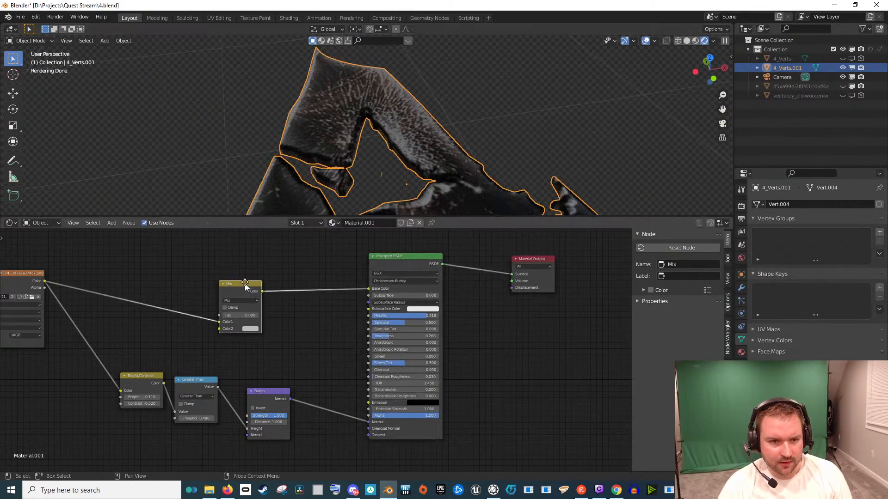
pyautogui.moveTo(245, 287); pyautogui.dragTo(243, 258)
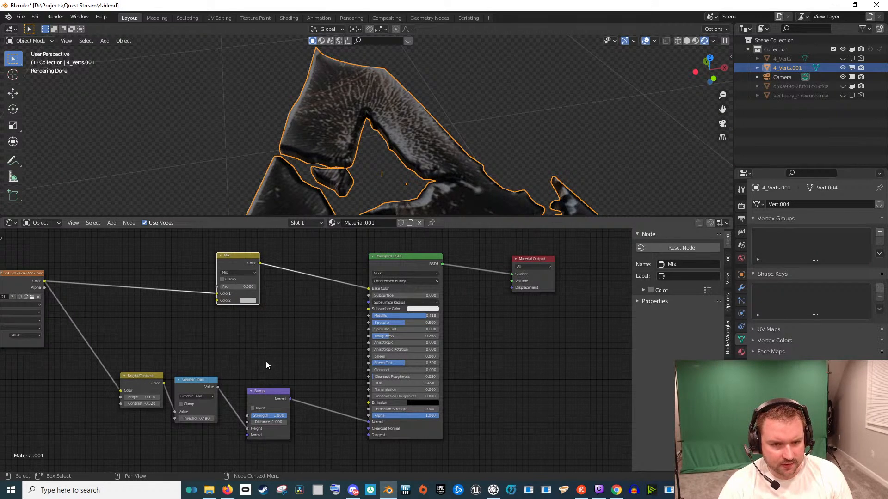
pyautogui.hotkey('shift', 'a')
pyautogui.click(283, 334)
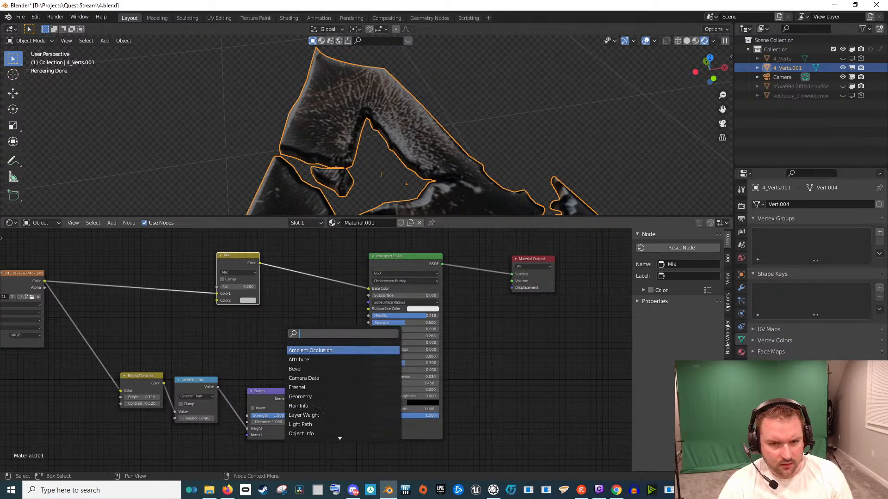
pyautogui.press('Escape')
pyautogui.hotkey('shift', 'a')
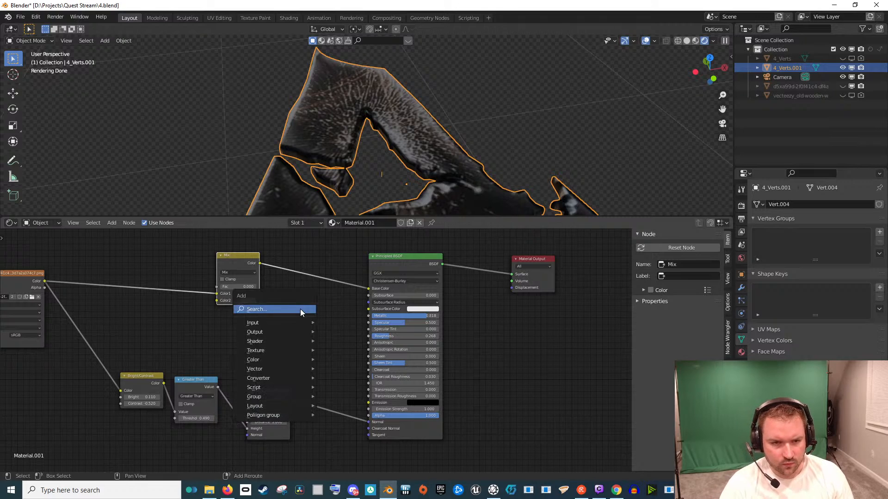
pyautogui.click(301, 309)
pyautogui.press('Escape')
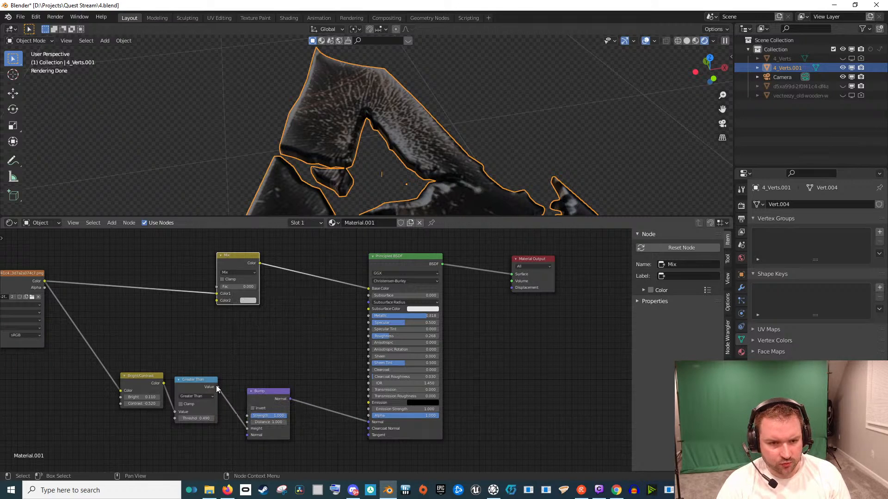
# Connect the Greater Than Value to the Principled BSDF's Metallic input and inspect the numeral's surface
pyautogui.moveTo(218, 387); pyautogui.dragTo(272, 348)
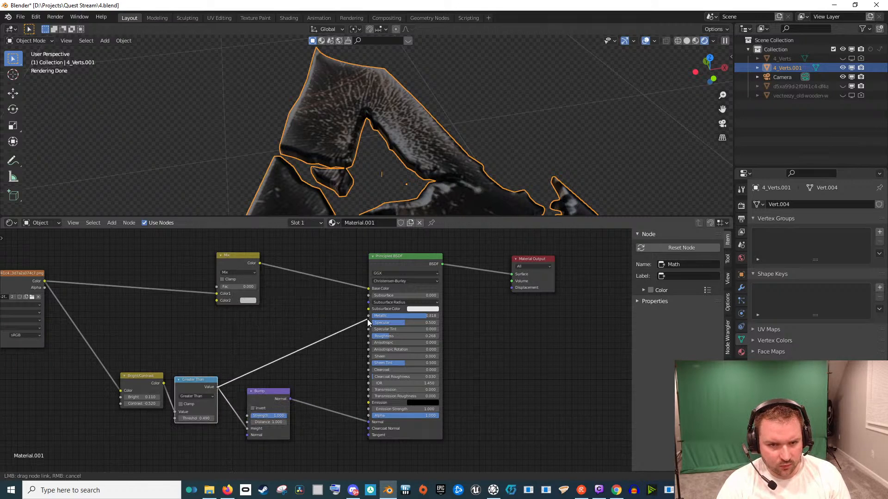
pyautogui.moveTo(370, 321); pyautogui.dragTo(369, 316)
pyautogui.moveTo(422, 166); pyautogui.dragTo(451, 150)
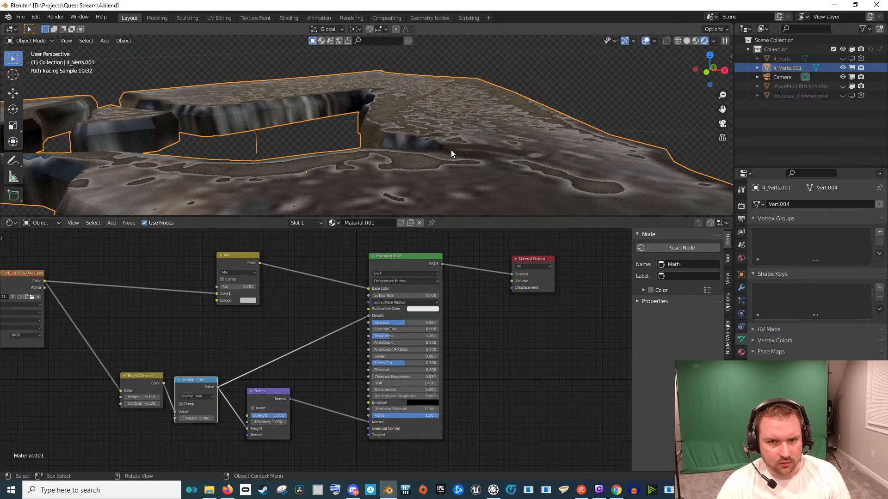
pyautogui.scroll(-5, 451, 153)
# Add a point light to the scene
pyautogui.hotkey('shift', 'a')
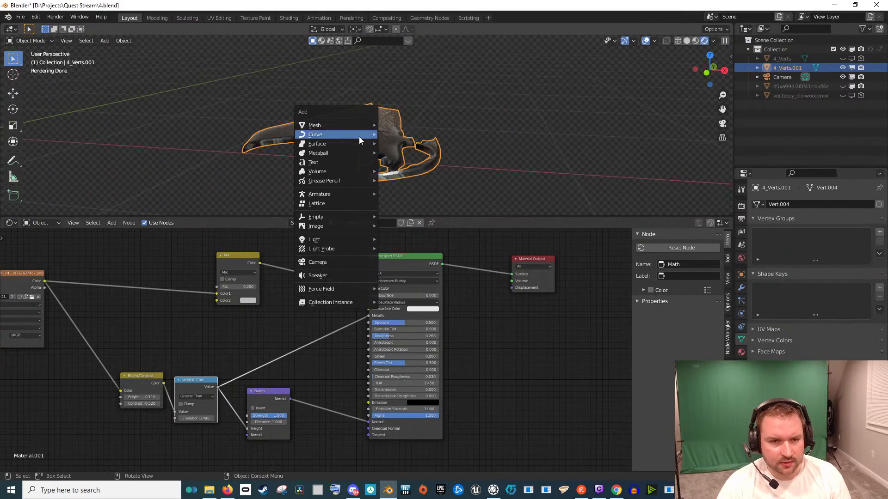
pyautogui.moveTo(349, 245)
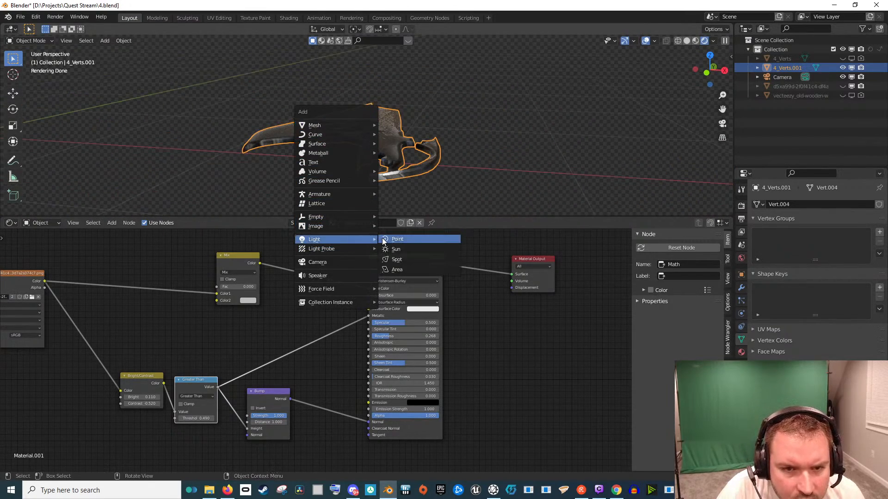
pyautogui.click(386, 239)
pyautogui.scroll(-7, 368, 112)
pyautogui.moveTo(335, 139); pyautogui.dragTo(352, 144)
pyautogui.scroll(2, 353, 145)
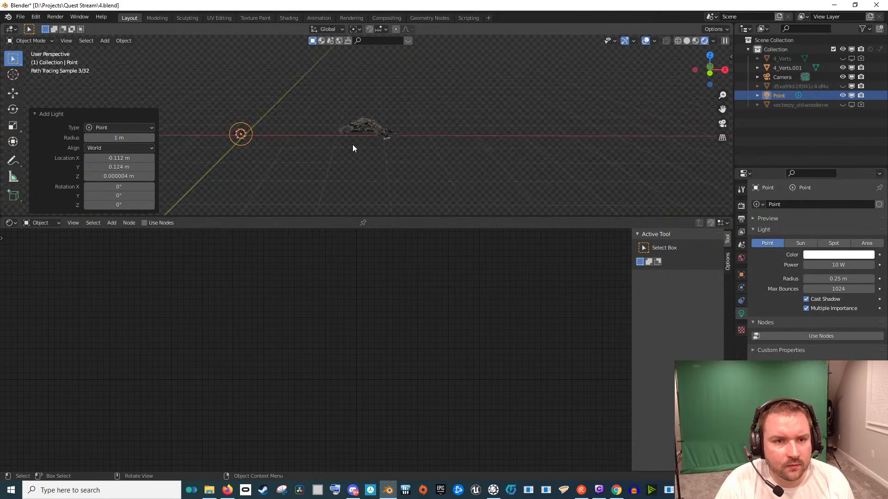
# Raise the point light about 0.72 m and move it about 2.76 m along X to sit over the numeral
pyautogui.press('g')
pyautogui.press('z')
pyautogui.click(353, 106)
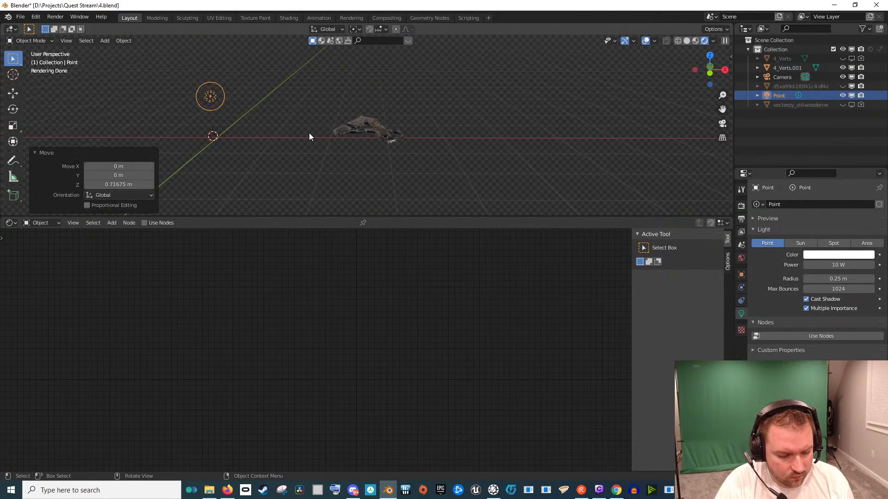
pyautogui.press('g')
pyautogui.press('x')
pyautogui.click(469, 139)
# Set the point light's power to 60 W
pyautogui.scroll(4, 404, 152)
pyautogui.moveTo(393, 131); pyautogui.dragTo(447, 154)
pyautogui.scroll(4, 448, 154)
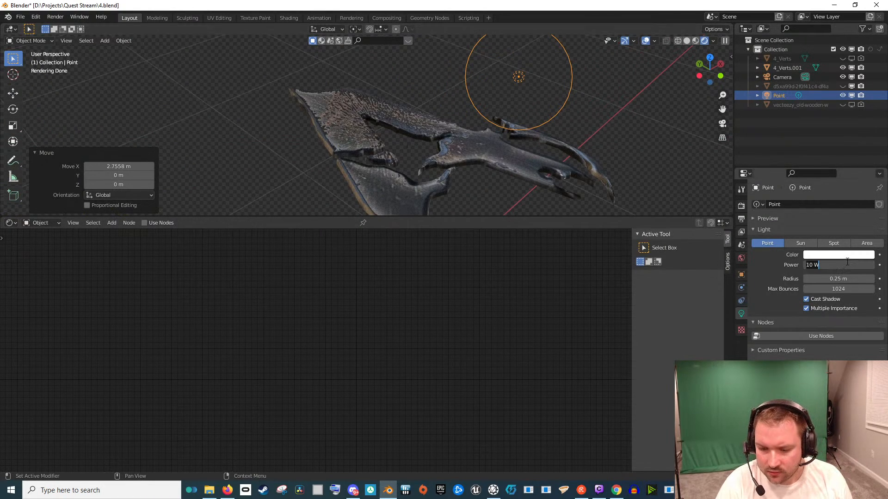
pyautogui.write('60')
pyautogui.press('Return')
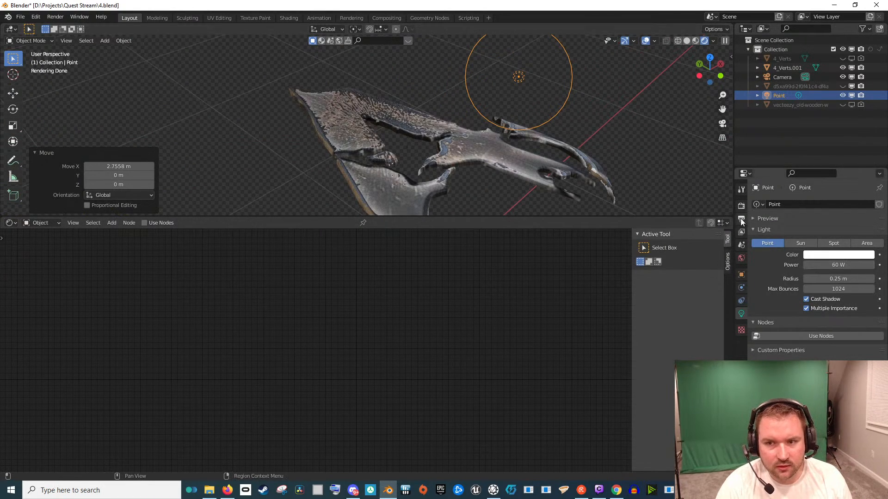
# Move the point light about 0.53 m along Y and save the file
pyautogui.press('g')
pyautogui.press('y')
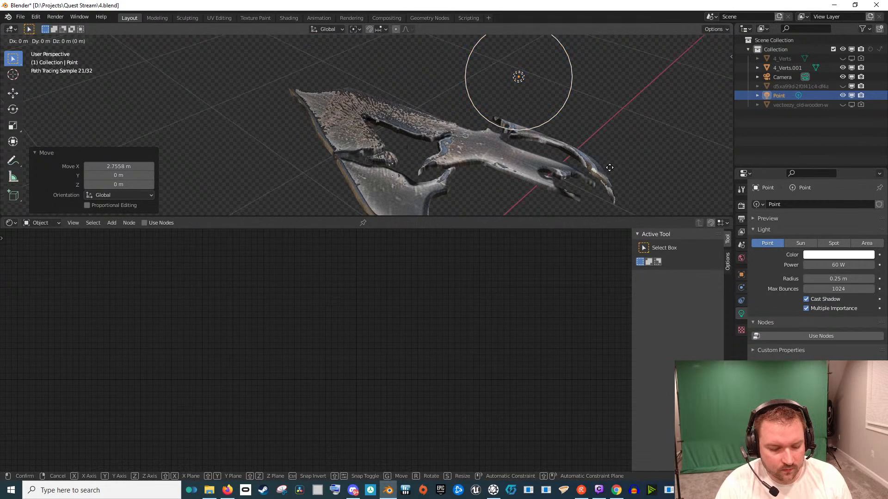
pyautogui.click(512, 158)
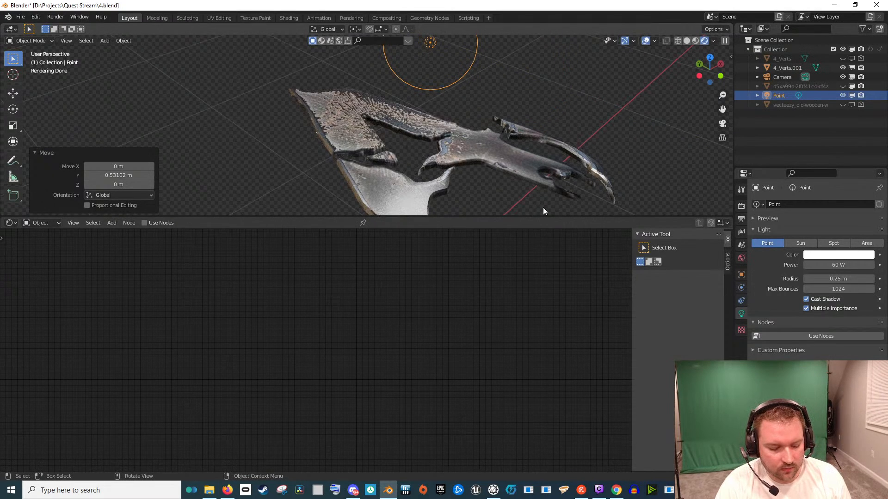
pyautogui.scroll(-6, 468, 134)
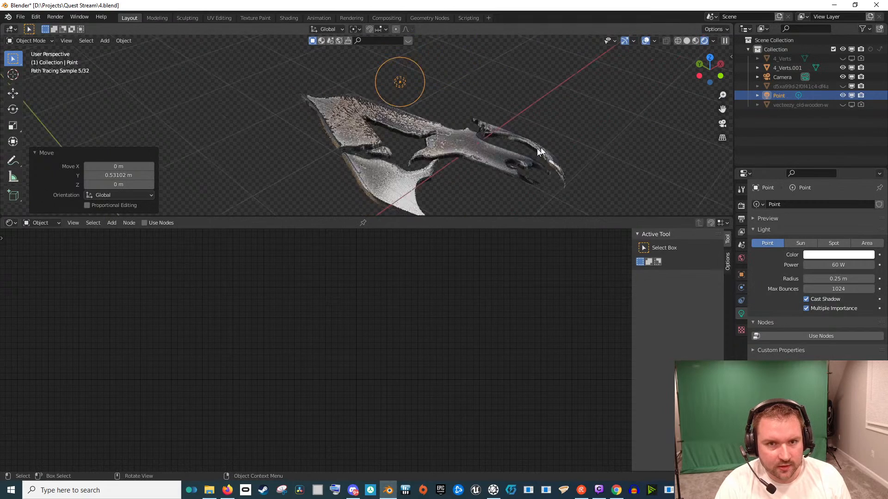
pyautogui.hotkey('ctrl', 's')
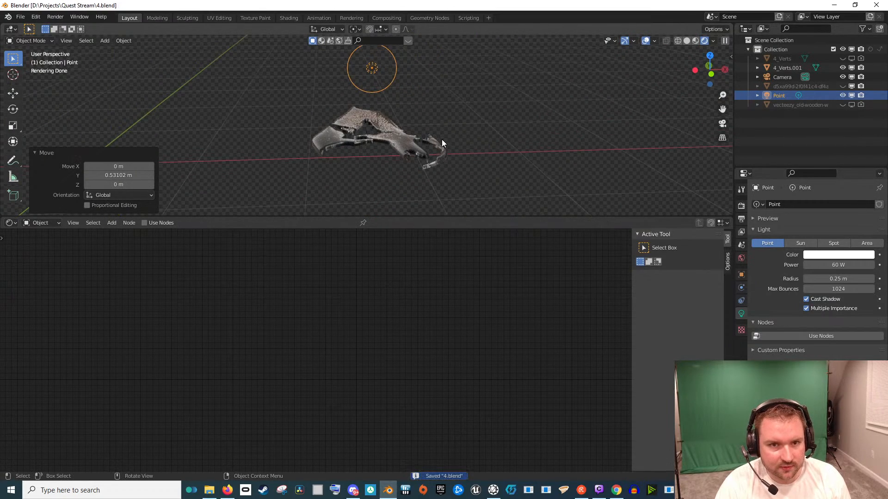
# Move the point light horizontally about 0.57 m along X and 0.95 m along Y, then inspect the lit surface up close
pyautogui.scroll(4, 470, 161)
pyautogui.press('g')
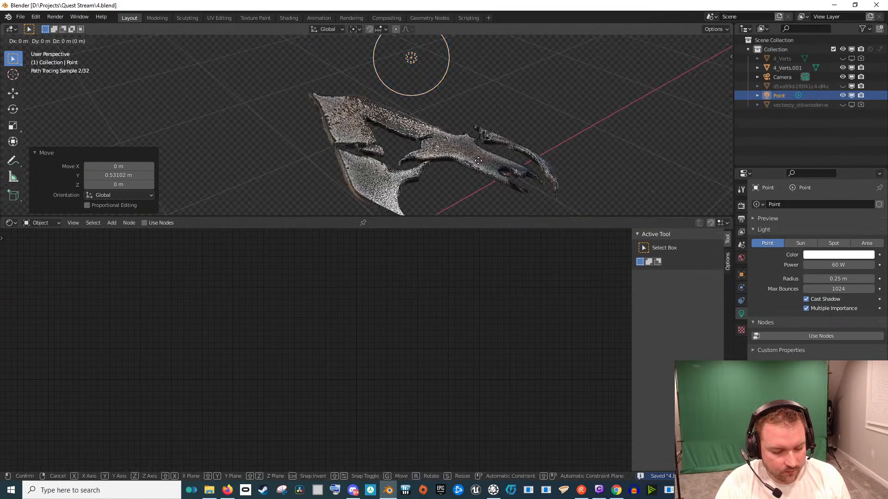
pyautogui.hotkey('shift', 'z')
pyautogui.click(453, 106)
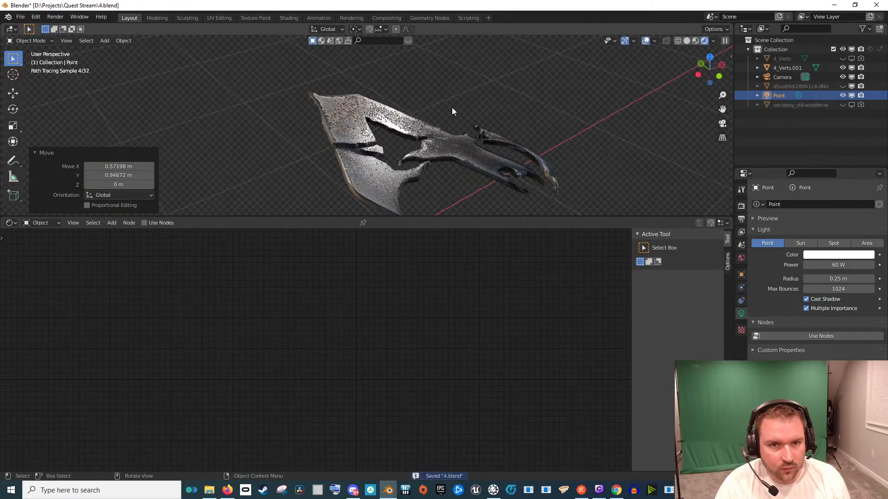
pyautogui.scroll(6, 435, 140)
pyautogui.moveTo(478, 157)
pyautogui.mouseDown()
pyautogui.moveTo(444, 184)
pyautogui.moveTo(389, 155)
pyautogui.moveTo(433, 170)
pyautogui.moveTo(448, 160)
pyautogui.mouseUp()
pyautogui.scroll(2, 439, 174)
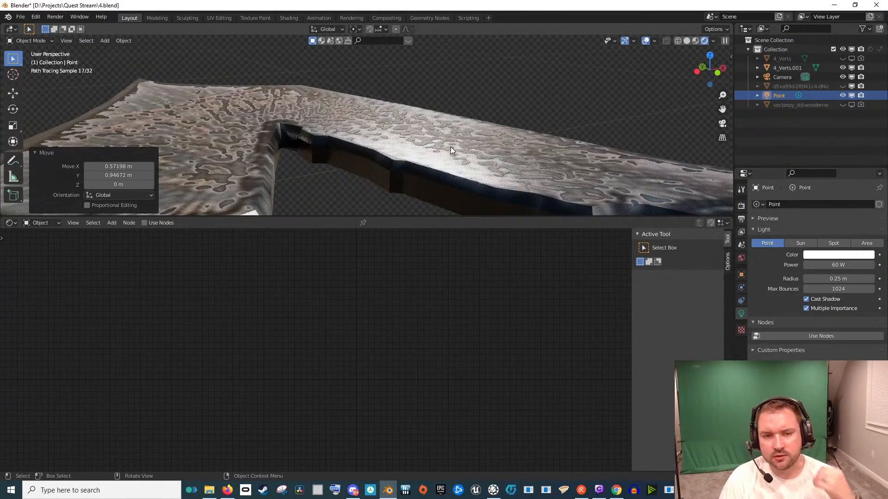
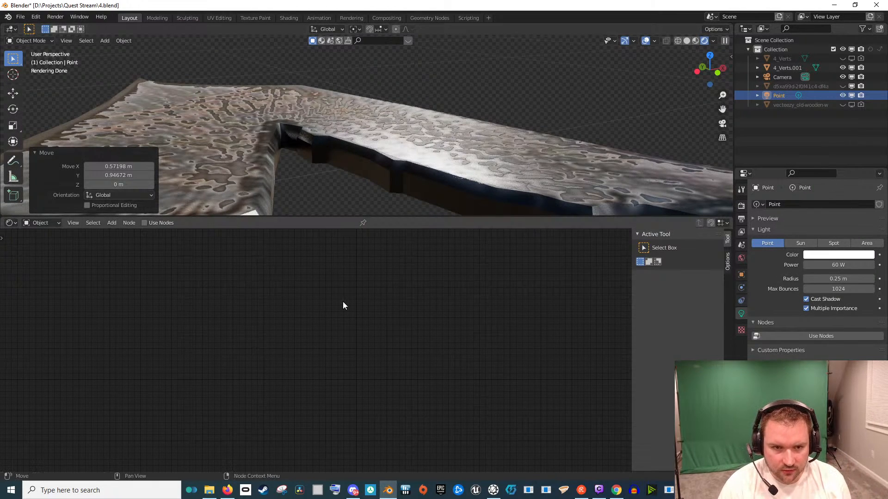
# Insert an Invert node into the numeral material's link between Greater Than and the Principled BSDF's Metallic input
pyautogui.click(342, 139)
pyautogui.hotkey('shift', 'a')
pyautogui.click(304, 331)
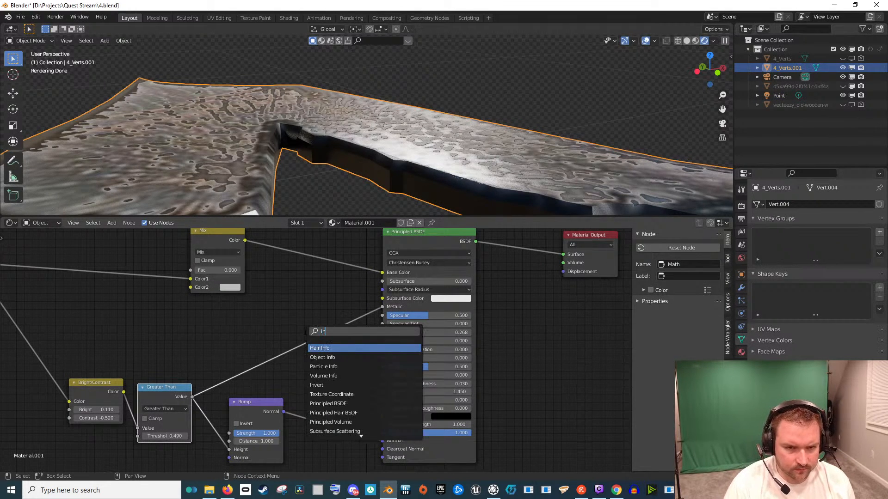
pyautogui.press('Return')
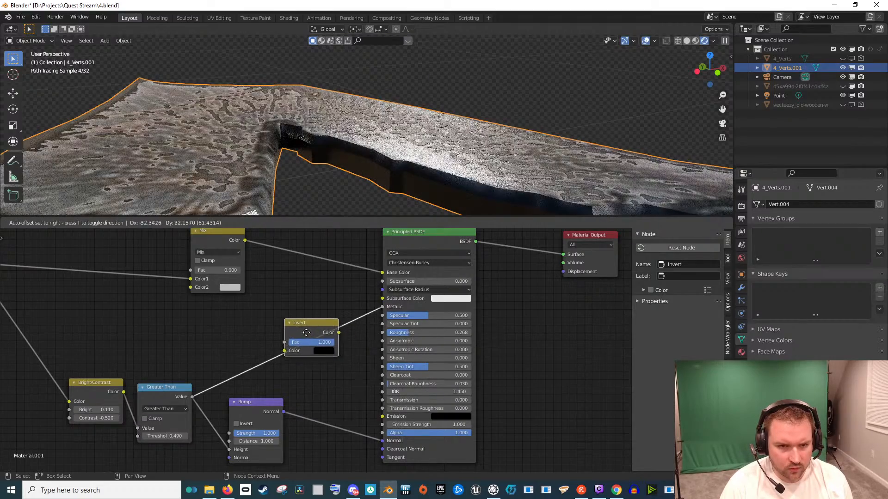
pyautogui.click(313, 337)
# Examine the numeral's metallic highlights and dark areas in the rendered camera view, from a distance and up close
pyautogui.moveTo(440, 177); pyautogui.dragTo(434, 158)
pyautogui.scroll(-3, 434, 158)
pyautogui.press('KP_0')
pyautogui.scroll(-4, 465, 119)
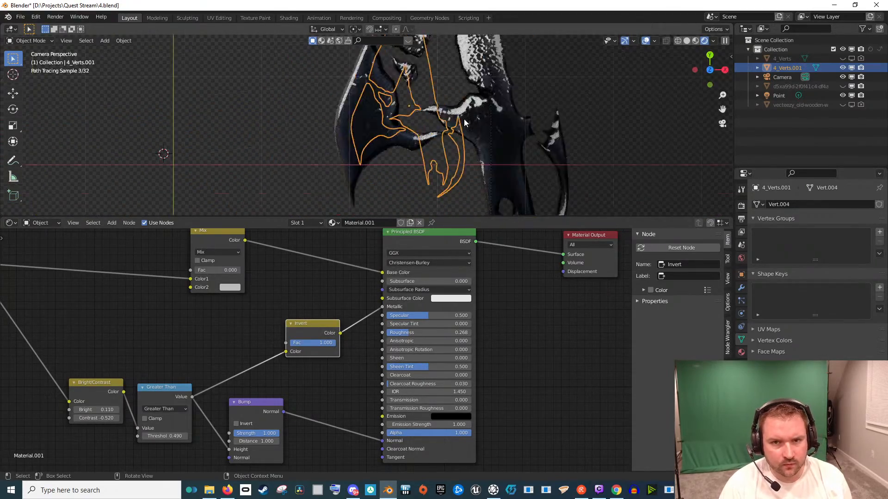
pyautogui.scroll(-5, 465, 121)
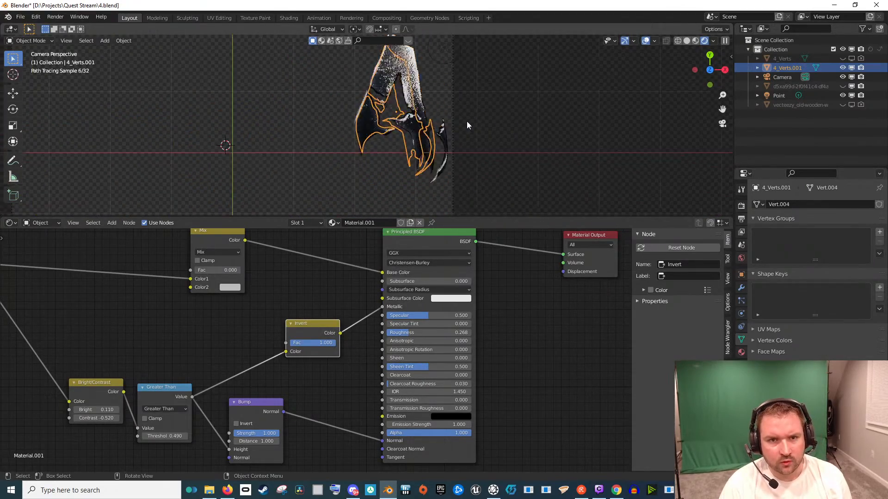
pyautogui.click(453, 241)
pyautogui.scroll(4, 456, 160)
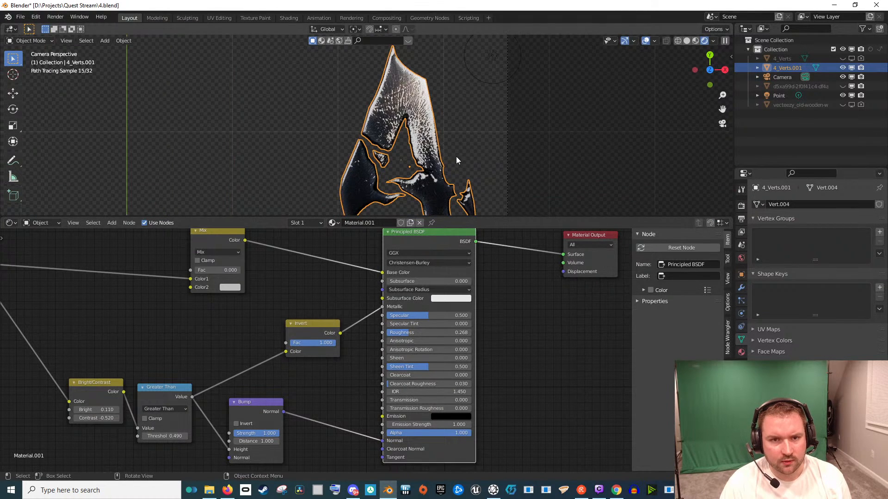
pyautogui.scroll(2, 473, 165)
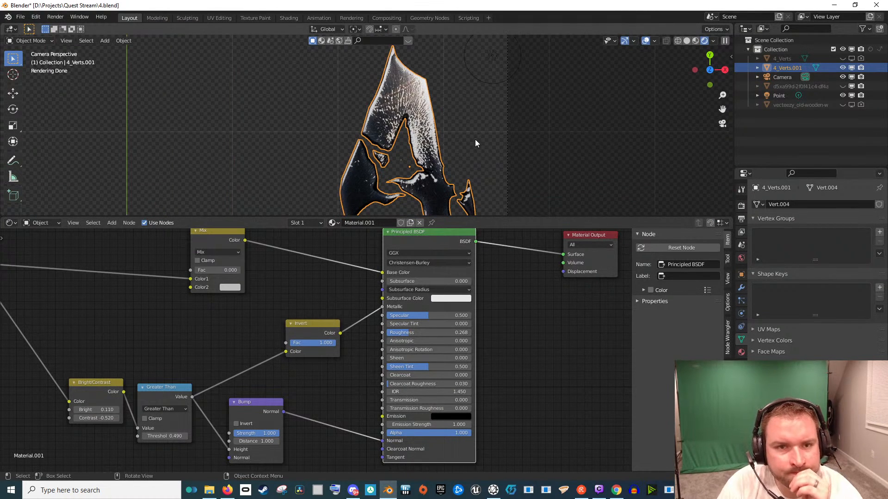
pyautogui.scroll(-3, 476, 139)
pyautogui.scroll(3, 464, 153)
# Reposition the Principled BSDF node, disconnect the Mix colour from its Base Color, and check the numeral through the camera
pyautogui.moveTo(430, 244); pyautogui.dragTo(459, 269)
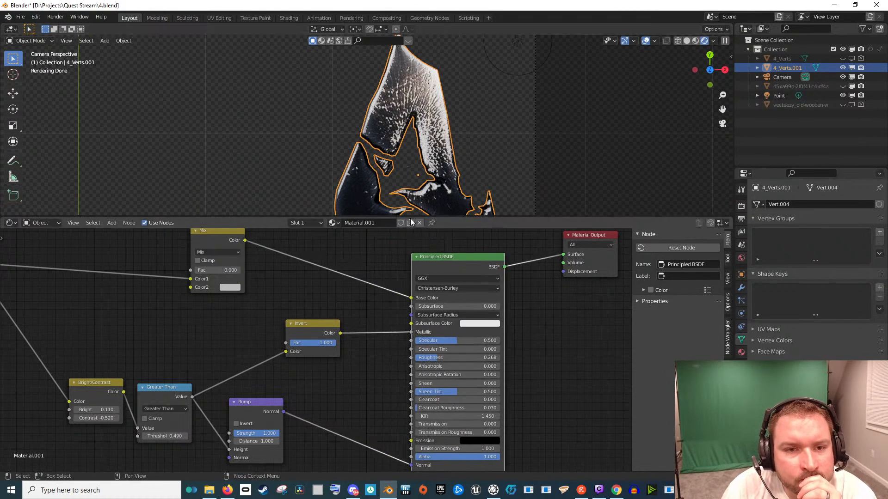
pyautogui.moveTo(411, 298); pyautogui.dragTo(384, 289)
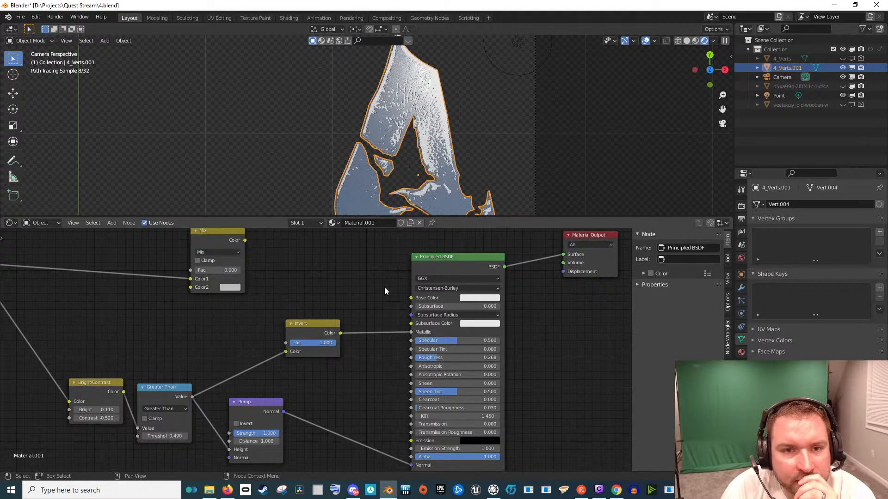
pyautogui.moveTo(424, 184); pyautogui.dragTo(498, 113)
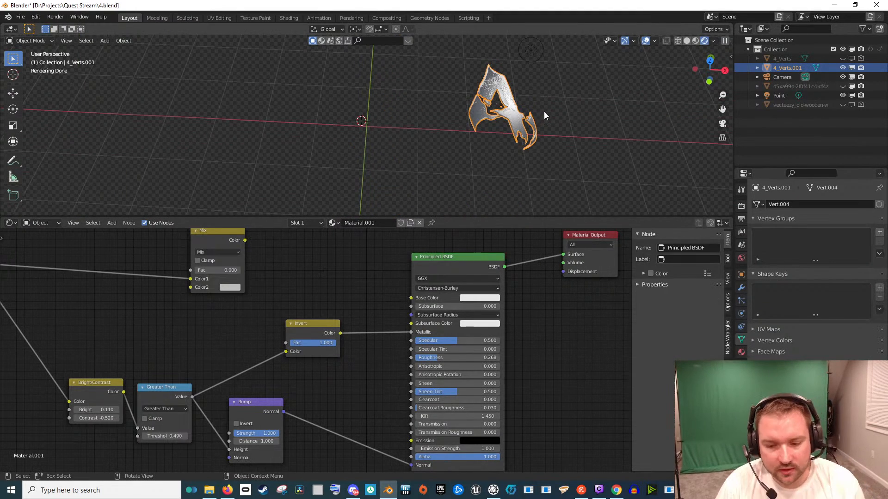
pyautogui.press('KP_0')
pyautogui.scroll(5, 430, 137)
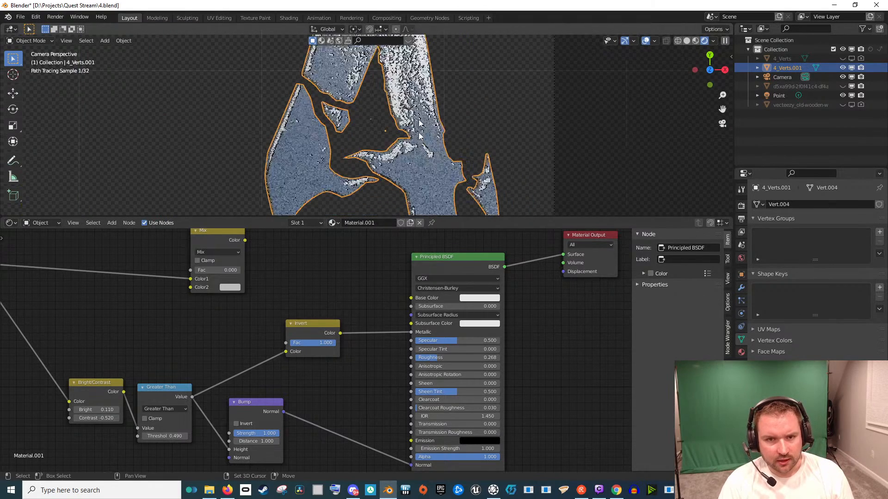
pyautogui.scroll(-4, 420, 122)
pyautogui.scroll(-1, 382, 152)
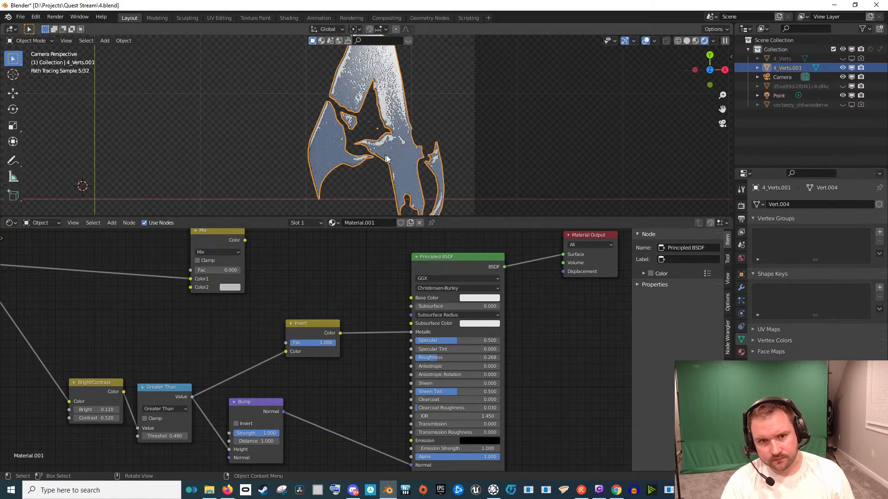
# Set the Principled BSDF's Base Color to a bright, very pale blue
pyautogui.click(480, 298)
pyautogui.moveTo(502, 227); pyautogui.dragTo(466, 227)
pyautogui.moveTo(526, 210); pyautogui.dragTo(526, 187)
pyautogui.moveTo(485, 215)
pyautogui.mouseDown()
pyautogui.moveTo(501, 207)
pyautogui.moveTo(493, 211)
pyautogui.mouseUp()
pyautogui.scroll(-4, 507, 117)
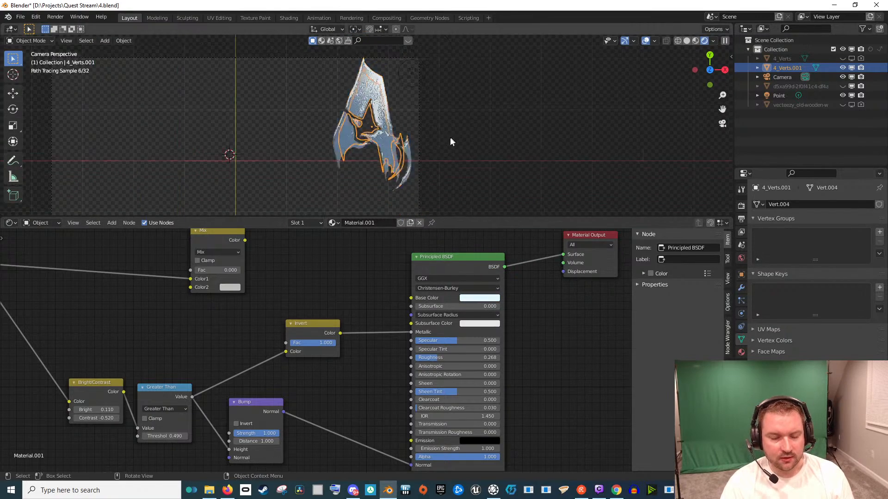
# Deselect the numeral and examine its pale blue metallic surface at several zoom levels in the camera view
pyautogui.click(406, 113)
pyautogui.scroll(4, 406, 106)
pyautogui.scroll(5, 406, 110)
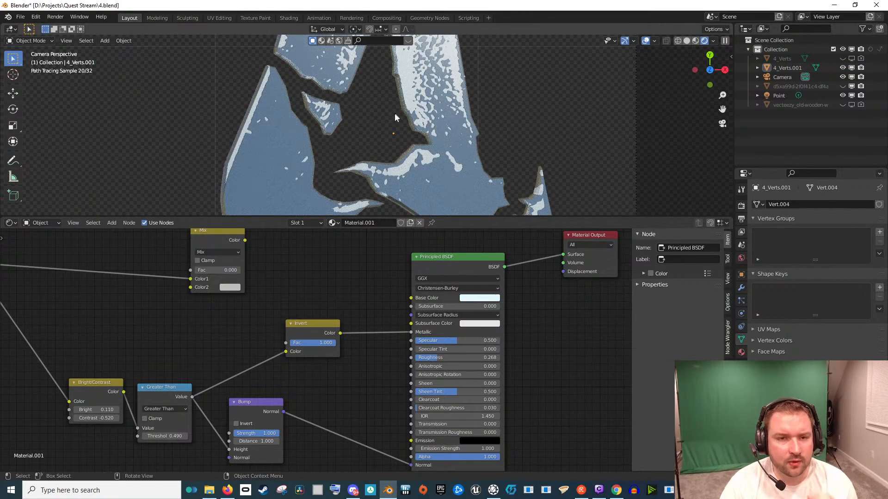
pyautogui.scroll(-3, 396, 117)
pyautogui.scroll(2, 391, 129)
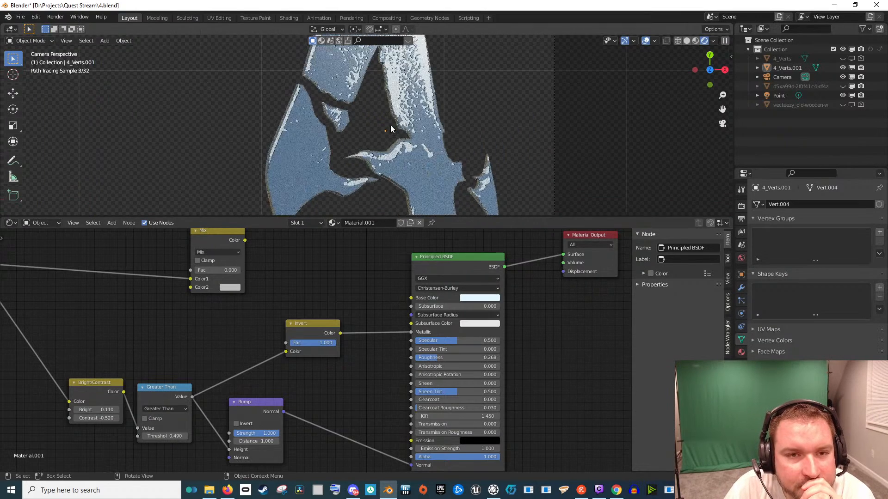
pyautogui.scroll(2, 390, 125)
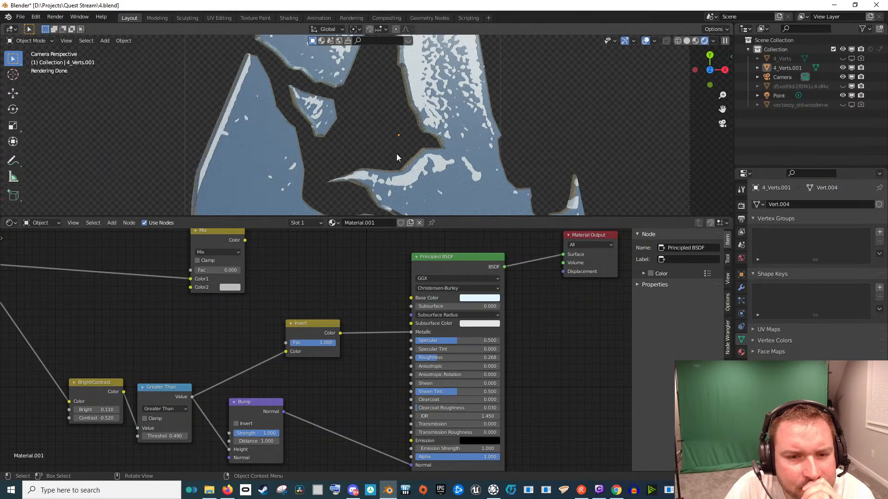
pyautogui.scroll(-1, 443, 150)
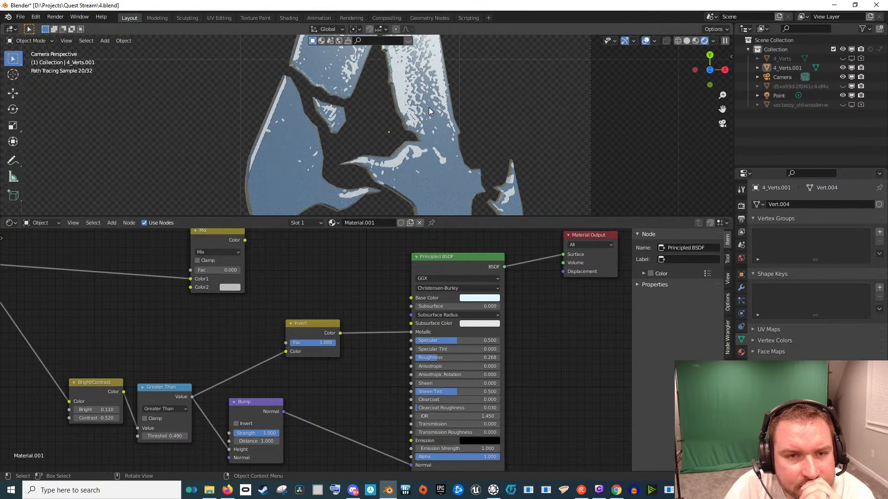
pyautogui.scroll(-1, 365, 169)
# Add a Wave Texture node beside the disconnected Mix node and preview its colour output on the numeral
pyautogui.moveTo(320, 259); pyautogui.dragTo(359, 299)
pyautogui.moveTo(271, 274); pyautogui.dragTo(234, 261)
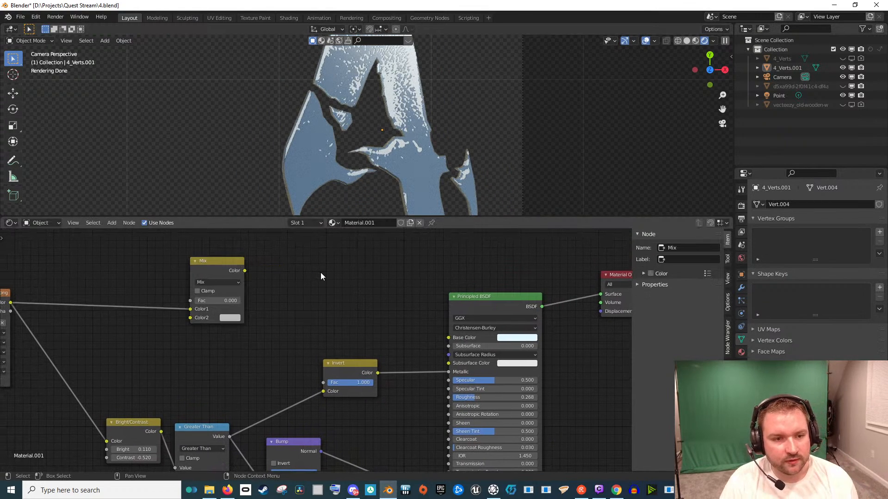
pyautogui.hotkey('shift', 'a')
pyautogui.click(290, 277)
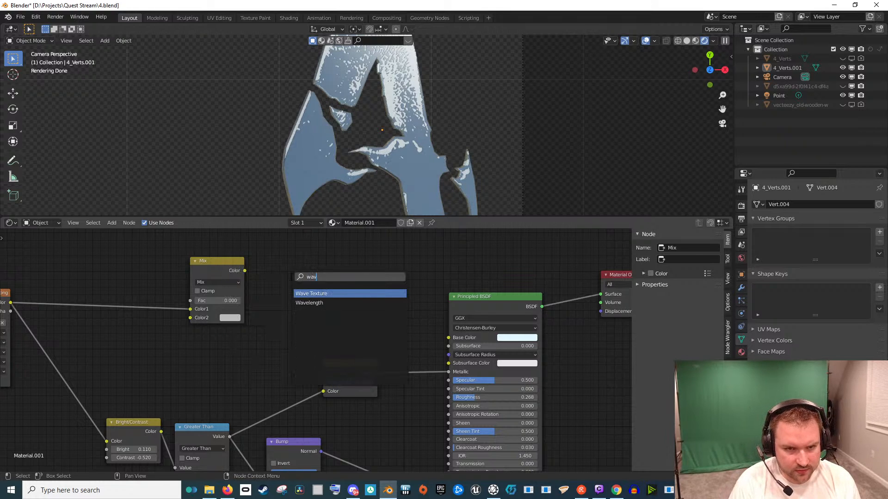
pyautogui.press('Return')
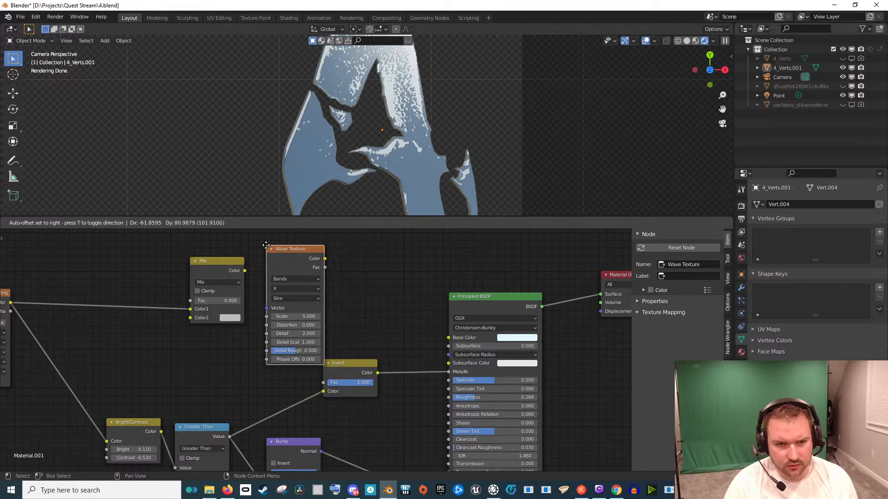
pyautogui.click(266, 245)
pyautogui.keyDown('ctrl'); pyautogui.keyDown('shift'); pyautogui.click(300, 256); pyautogui.keyUp('shift'); pyautogui.keyUp('ctrl')
pyautogui.scroll(1, 323, 272)
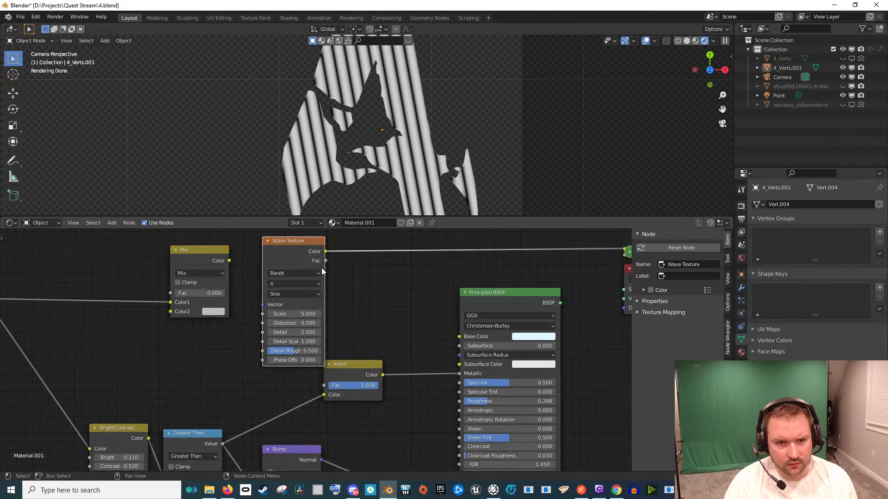
# Shift the disconnected Mix node farther from the Wave Texture and select the image texture node feeding it
pyautogui.scroll(1, 323, 272)
pyautogui.moveTo(329, 266); pyautogui.dragTo(363, 319)
pyautogui.moveTo(231, 298); pyautogui.dragTo(214, 280)
pyautogui.moveTo(326, 285); pyautogui.dragTo(321, 259)
pyautogui.scroll(-2, 317, 280)
pyautogui.scroll(-6, 318, 280)
pyautogui.moveTo(216, 309); pyautogui.dragTo(311, 284)
pyautogui.scroll(4, 224, 322)
pyautogui.click(168, 307)
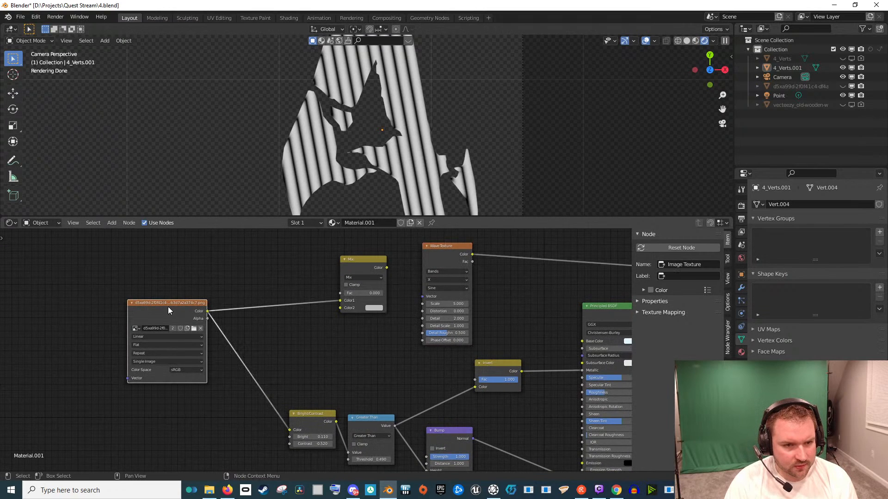
# Set the Wave Texture's scale to 32
pyautogui.scroll(1, 437, 254)
pyautogui.moveTo(437, 254); pyautogui.dragTo(385, 285)
pyautogui.scroll(3, 363, 315)
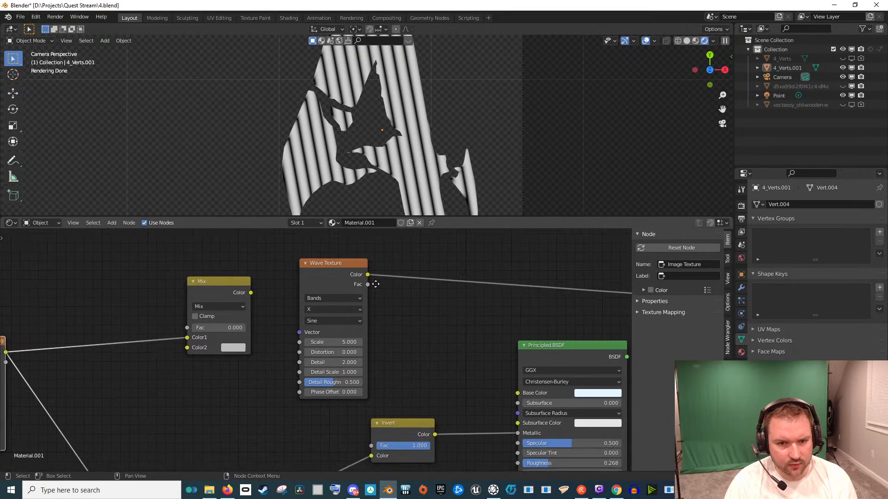
pyautogui.scroll(1, 384, 285)
pyautogui.moveTo(313, 343); pyautogui.dragTo(456, 347)
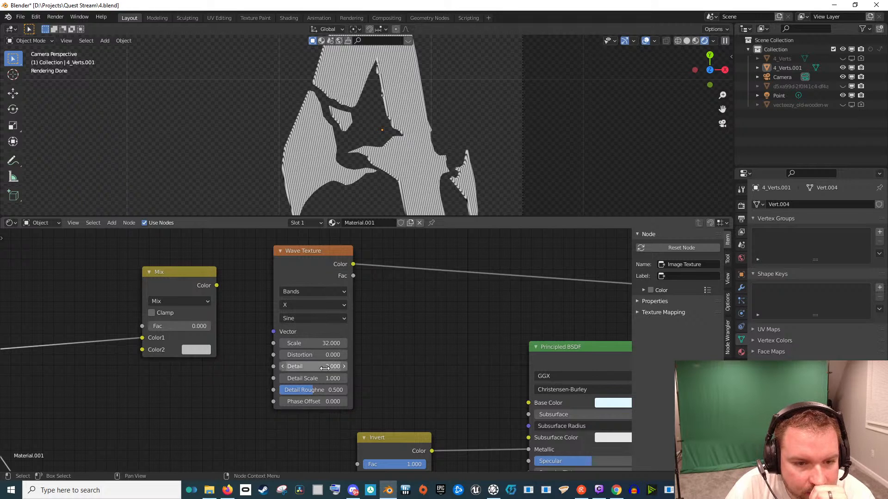
# Add Texture Coordinate and Mapping nodes to the Wave Texture and move the old Mix node clear of them
pyautogui.click(319, 261)
pyautogui.hotkey('ctrl', 't')
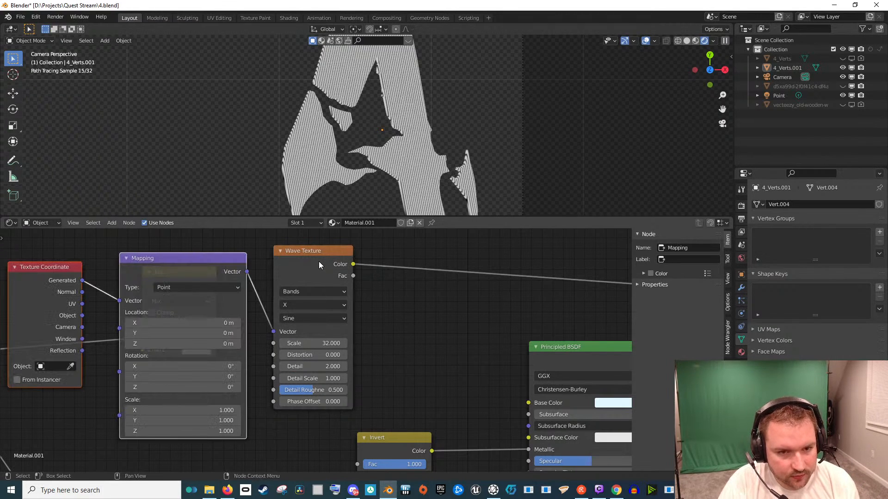
pyautogui.moveTo(202, 277); pyautogui.dragTo(71, 237)
pyautogui.moveTo(122, 264); pyautogui.dragTo(248, 285)
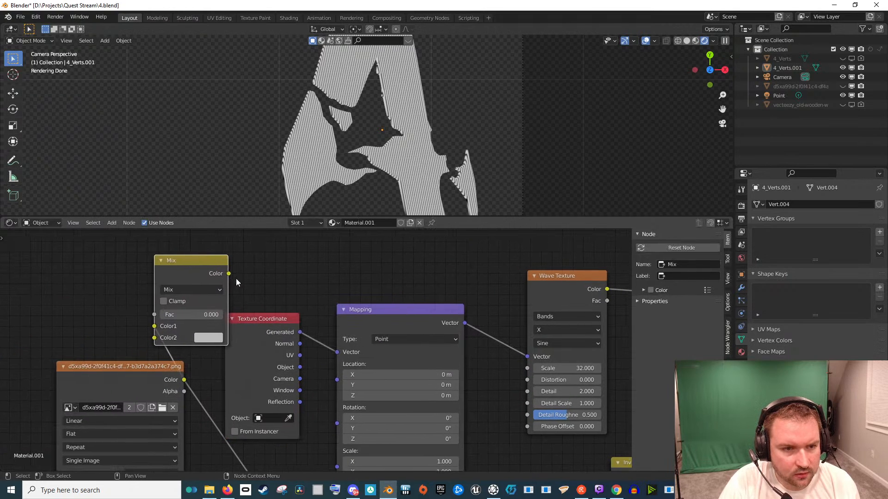
pyautogui.moveTo(186, 264); pyautogui.dragTo(198, 238)
# Set the Mapping rotation to 15.8° on Y and 11.6° on Z, and the Wave Texture to Diagonal with scale 77.2
pyautogui.moveTo(373, 327); pyautogui.dragTo(350, 270)
pyautogui.moveTo(384, 376); pyautogui.dragTo(413, 364)
pyautogui.click(562, 276)
pyautogui.click(548, 321)
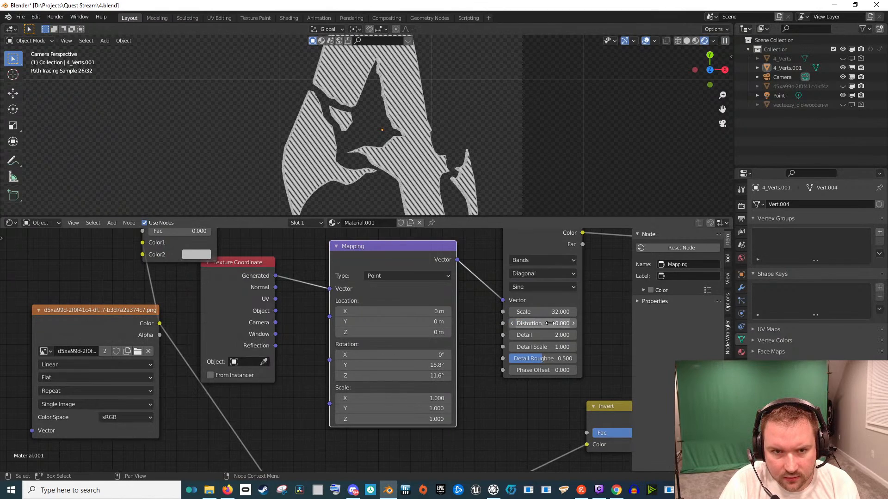
pyautogui.moveTo(543, 311)
pyautogui.mouseDown()
pyautogui.moveTo(568, 312)
pyautogui.moveTo(542, 312)
pyautogui.mouseUp()
pyautogui.scroll(-2, 476, 161)
# Add a MixRGB node after the Wave Texture and connect the wave's Fac output to its Fac input
pyautogui.moveTo(571, 264); pyautogui.dragTo(326, 299)
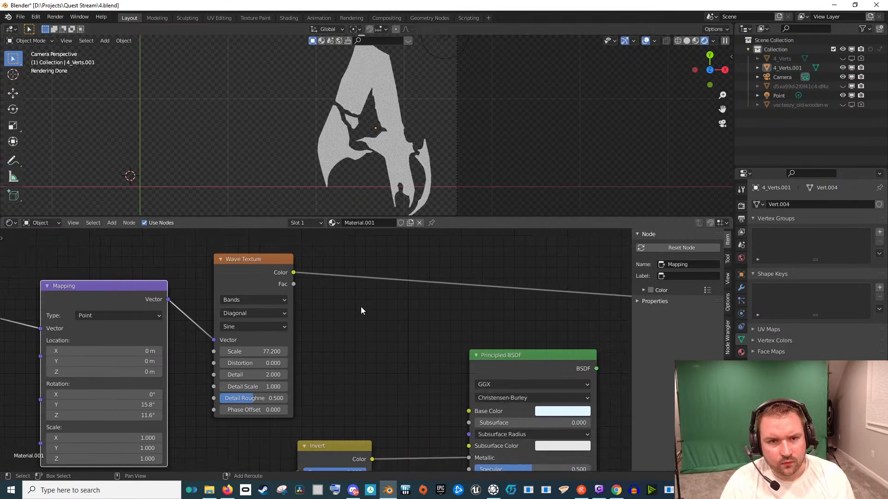
pyautogui.hotkey('shift', 'a')
pyautogui.click(343, 307)
pyautogui.write('mix')
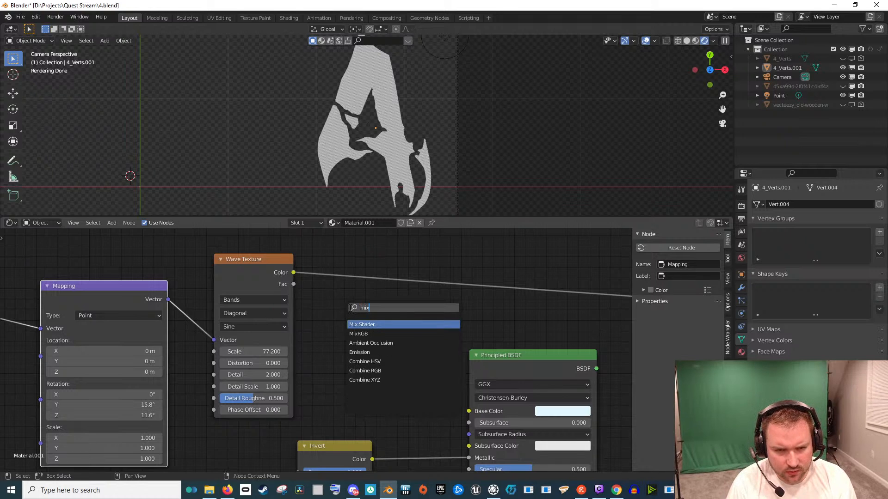
pyautogui.press('Down')
pyautogui.press('Return')
pyautogui.click(350, 308)
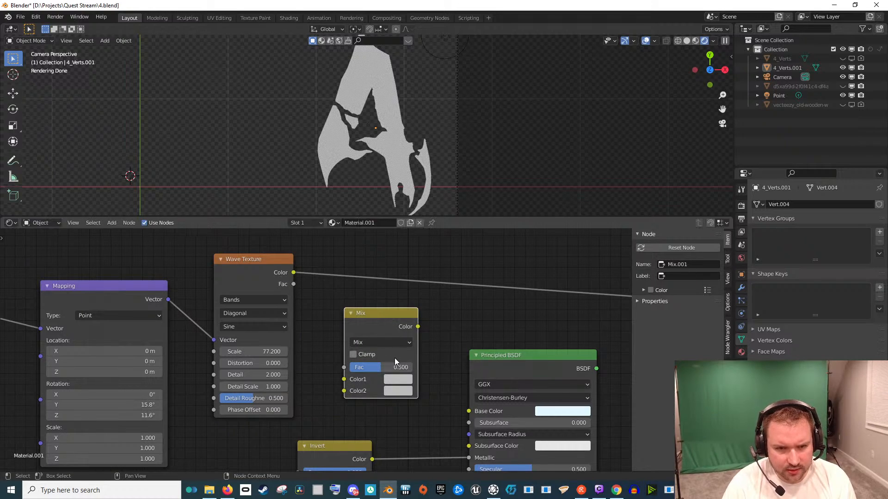
pyautogui.moveTo(289, 283); pyautogui.dragTo(343, 365)
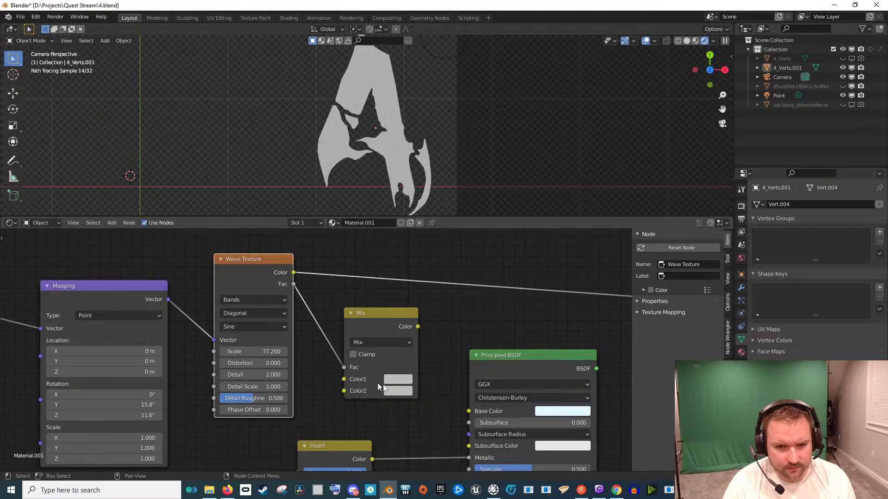
# Set the new Mix node's Color1 to blue (hue 0.662) and Color2 to green (hue 0.331), both fully saturated at value 0.5
pyautogui.click(400, 379)
pyautogui.click(459, 239)
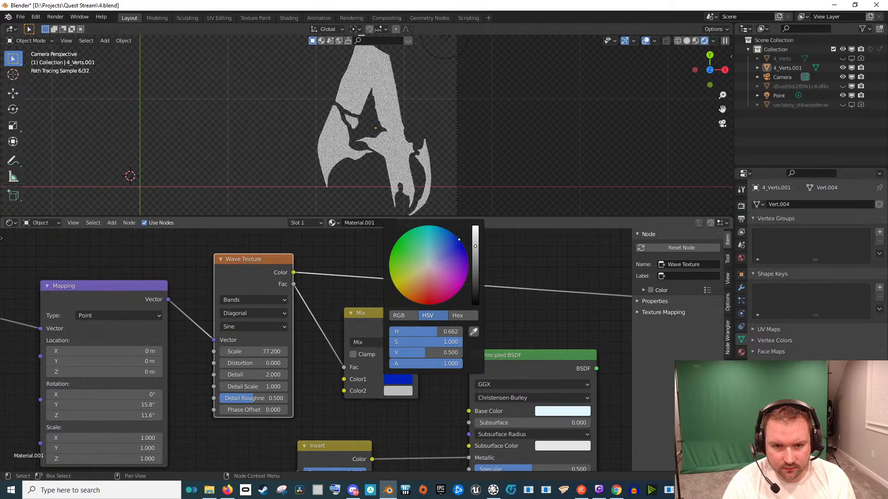
pyautogui.click(398, 391)
pyautogui.click(409, 246)
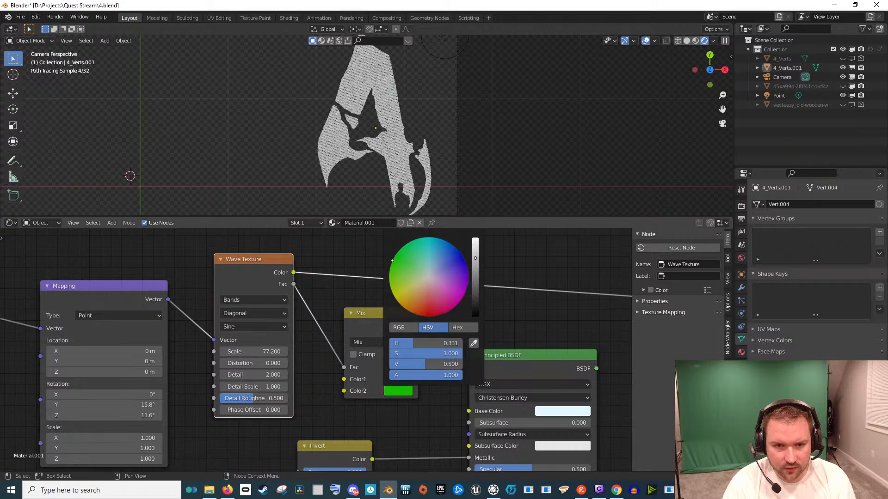
# Connect the Mix node's Color output to the Principled BSDF's Base Color and preview the shader close up on the numeral
pyautogui.moveTo(418, 327); pyautogui.dragTo(469, 412)
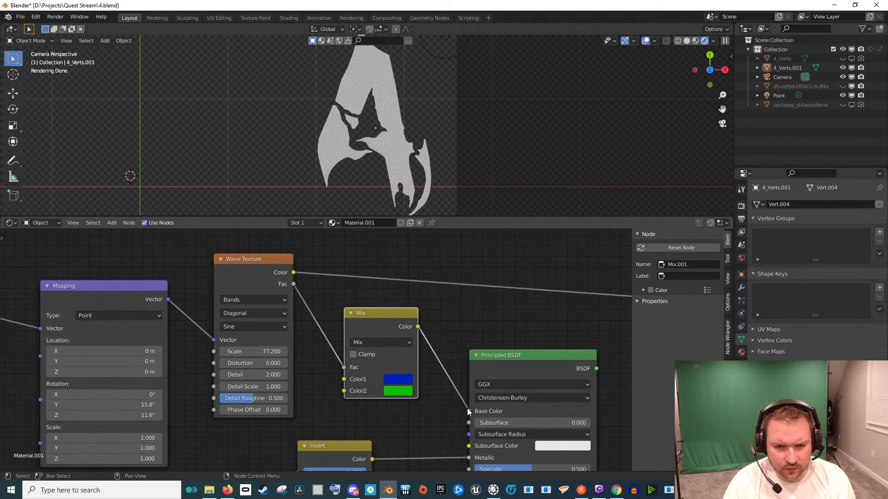
pyautogui.keyDown('ctrl'); pyautogui.keyDown('shift'); pyautogui.click(541, 382); pyautogui.keyUp('shift'); pyautogui.keyUp('ctrl')
pyautogui.scroll(4, 398, 148)
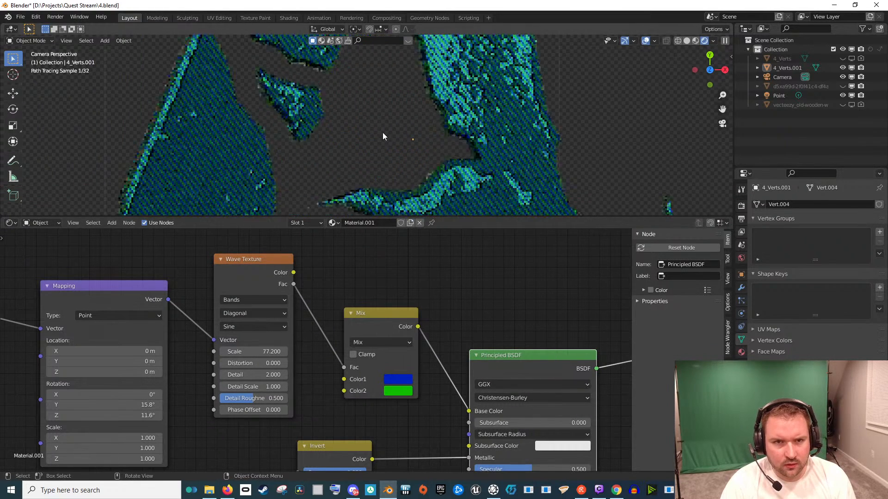
pyautogui.scroll(3, 360, 130)
pyautogui.moveTo(329, 130); pyautogui.dragTo(348, 167)
pyautogui.scroll(2, 465, 93)
pyautogui.scroll(6, 348, 168)
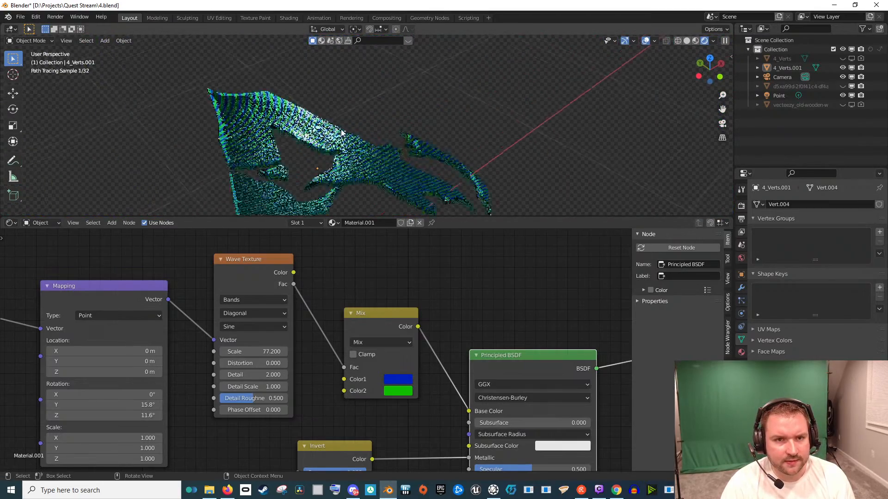
pyautogui.moveTo(239, 157); pyautogui.dragTo(274, 157)
pyautogui.scroll(2, 274, 157)
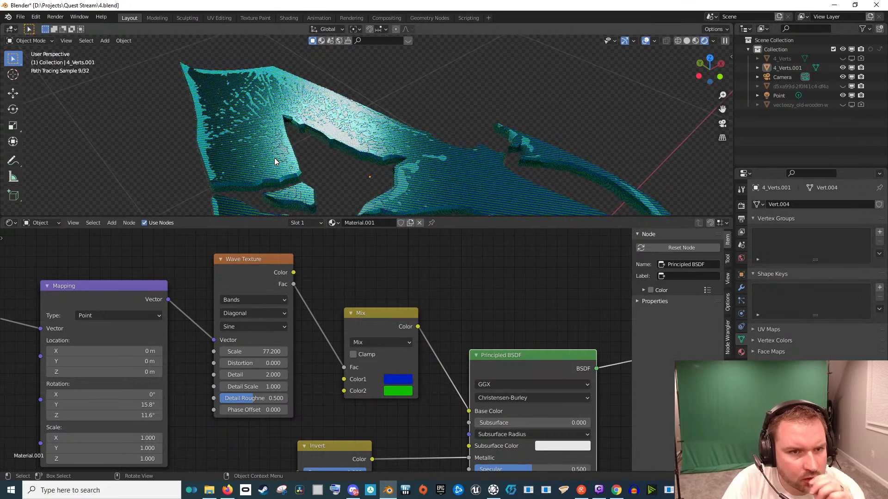
# Change the Mix node's Color1 to near white with hue 0, saturation 0.065 and value 1.0
pyautogui.click(401, 379)
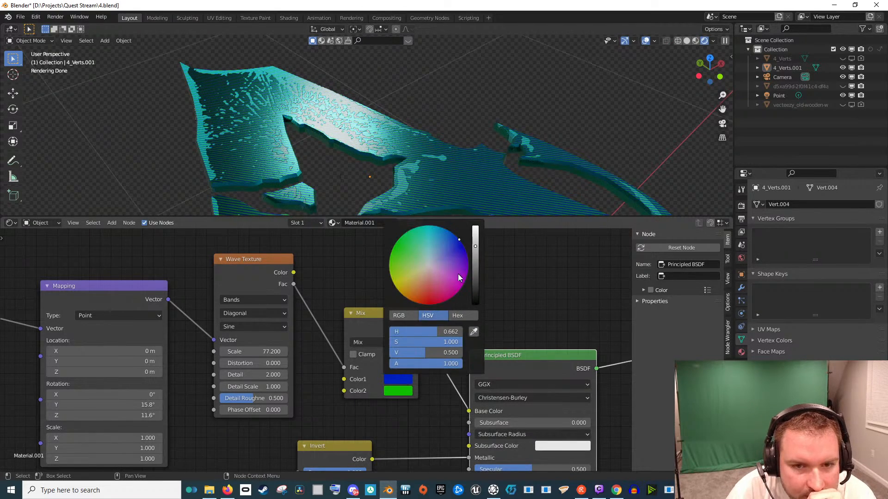
pyautogui.moveTo(447, 331); pyautogui.dragTo(367, 342)
pyautogui.moveTo(449, 343); pyautogui.dragTo(372, 349)
pyautogui.click(431, 344)
pyautogui.moveTo(475, 297); pyautogui.dragTo(475, 226)
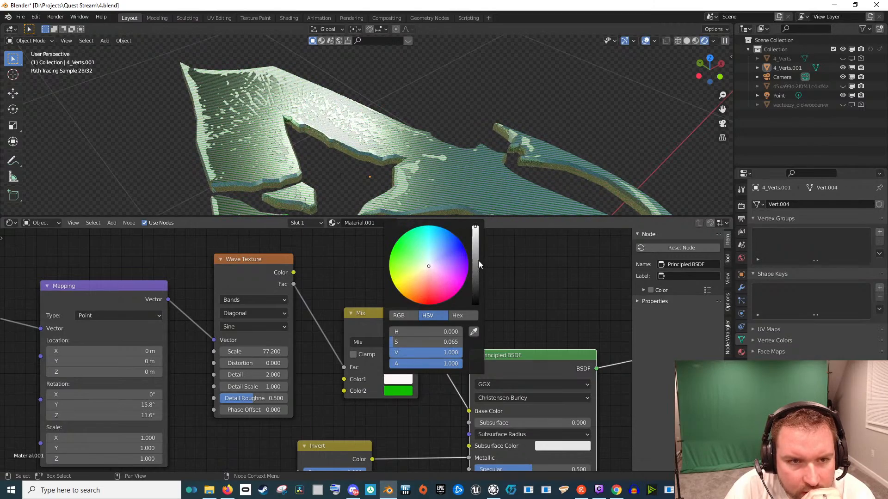
# Copy Color1 of the Mix node onto Color2 and darken Color2 to a dark grey
pyautogui.hotkey('ctrl', 'c')
pyautogui.hotkey('ctrl', 'v')
pyautogui.click(404, 391)
pyautogui.moveTo(475, 240); pyautogui.dragTo(475, 291)
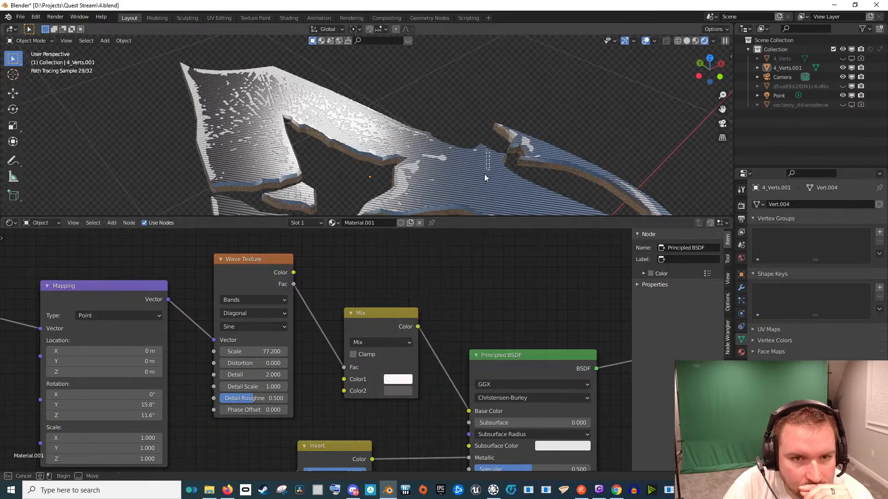
# Examine the numeral's striped surface from the camera view and close up
pyautogui.click(415, 134)
pyautogui.moveTo(415, 133); pyautogui.dragTo(439, 137)
pyautogui.click(501, 131)
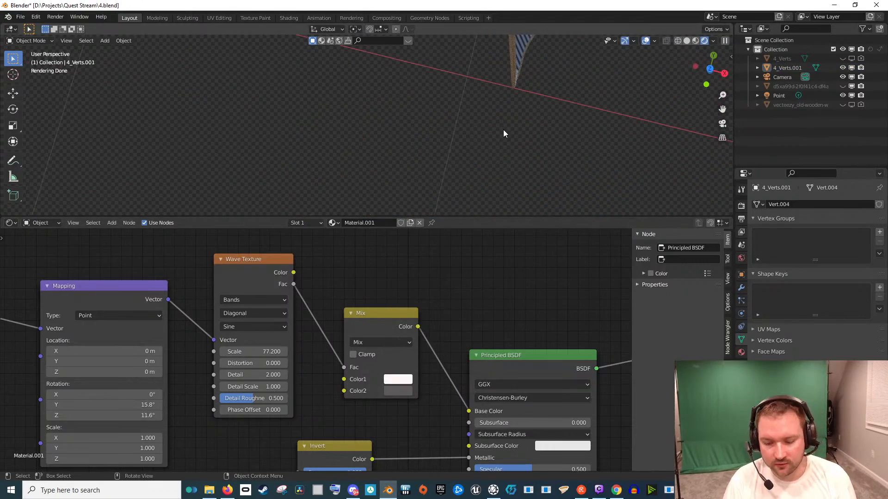
pyautogui.press('KP_0')
pyautogui.scroll(-8, 517, 141)
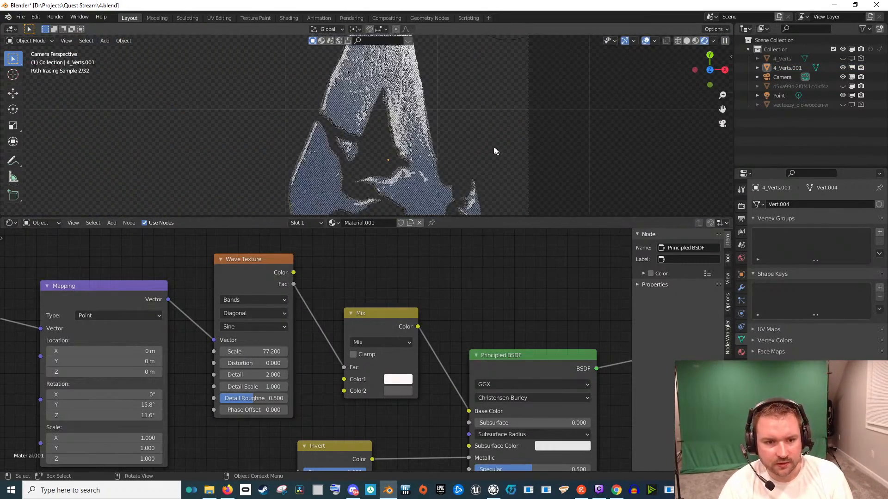
pyautogui.press('KP_0')
pyautogui.scroll(2, 529, 109)
pyautogui.moveTo(529, 109); pyautogui.dragTo(449, 122)
pyautogui.scroll(4, 449, 122)
pyautogui.moveTo(582, 109); pyautogui.dragTo(467, 165)
pyautogui.scroll(5, 465, 163)
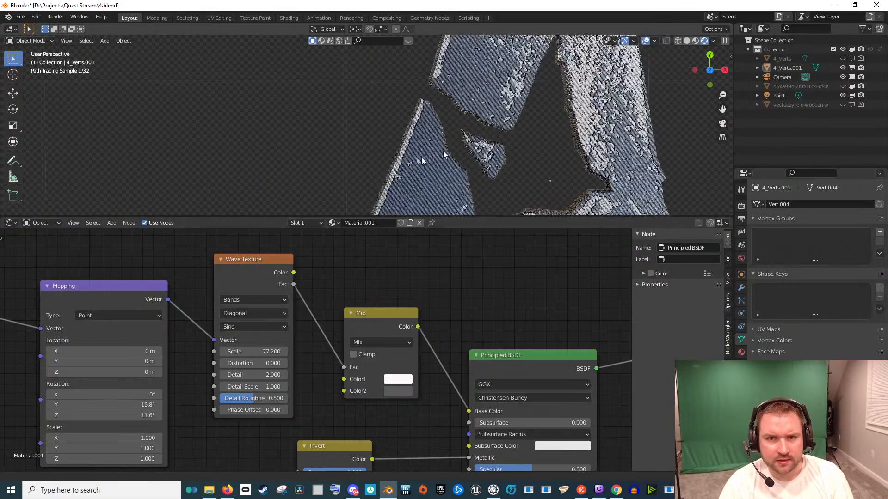
# Move the Mix node slightly higher, set the Wave Texture's scale to 163.1 and check the finer stripes on the numeral
pyautogui.moveTo(384, 318); pyautogui.dragTo(387, 284)
pyautogui.moveTo(253, 351); pyautogui.dragTo(304, 351)
pyautogui.scroll(-2, 555, 154)
pyautogui.scroll(-3, 555, 156)
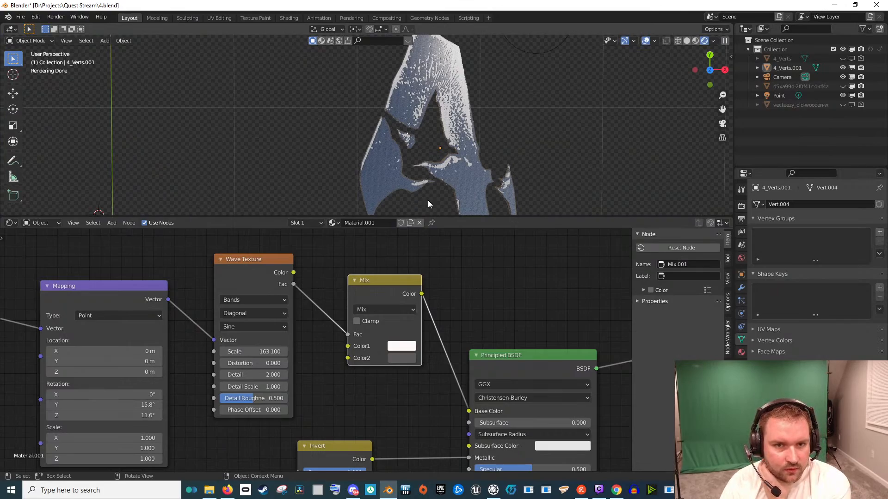
pyautogui.scroll(-1, 439, 363)
pyautogui.scroll(4, 478, 151)
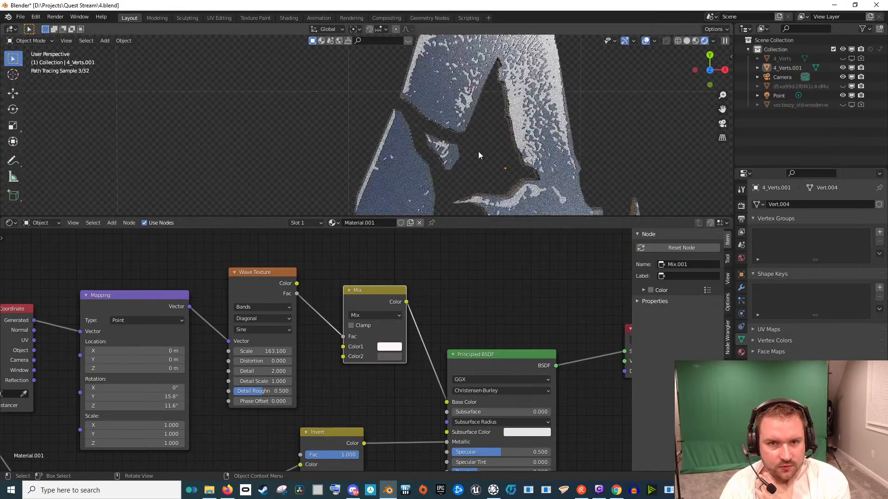
pyautogui.scroll(3, 551, 124)
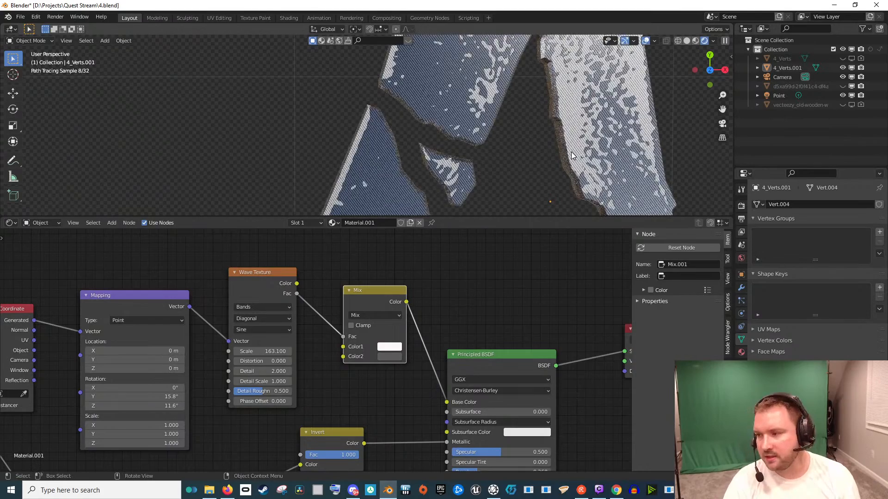
pyautogui.scroll(1, 583, 158)
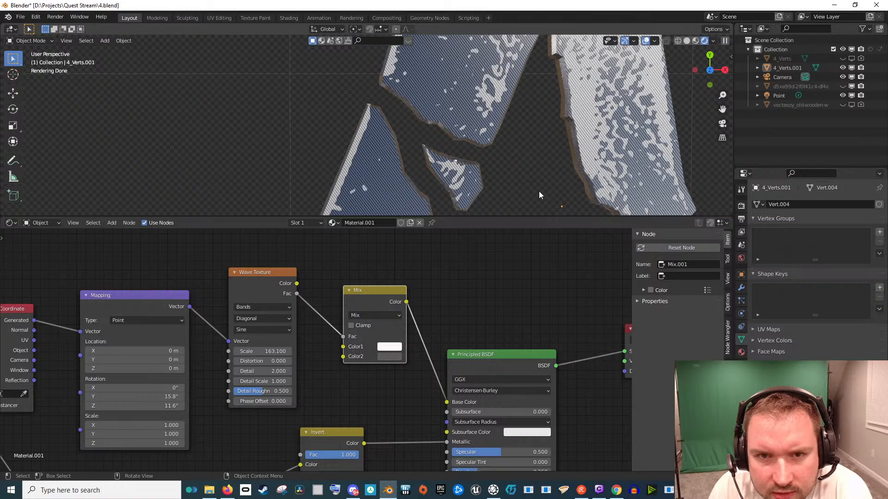
# Move the Principled BSDF and Material Output nodes away from the Mix node to make room between them
pyautogui.moveTo(502, 354); pyautogui.dragTo(510, 303)
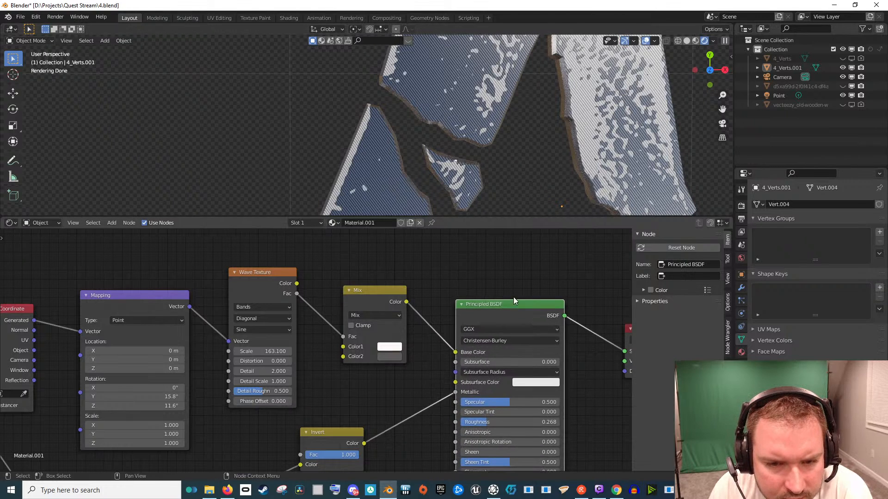
pyautogui.scroll(-3, 511, 303)
pyautogui.moveTo(498, 336); pyautogui.dragTo(577, 312)
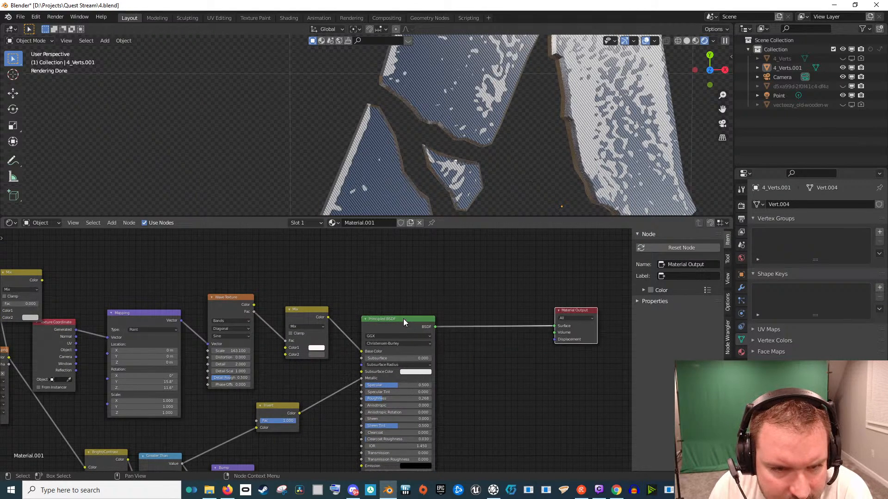
pyautogui.moveTo(404, 319); pyautogui.dragTo(506, 310)
pyautogui.moveTo(573, 316); pyautogui.dragTo(594, 283)
# Add a Math node set to Multiply between the Mix node and the Principled BSDF's Base Color
pyautogui.click(378, 284)
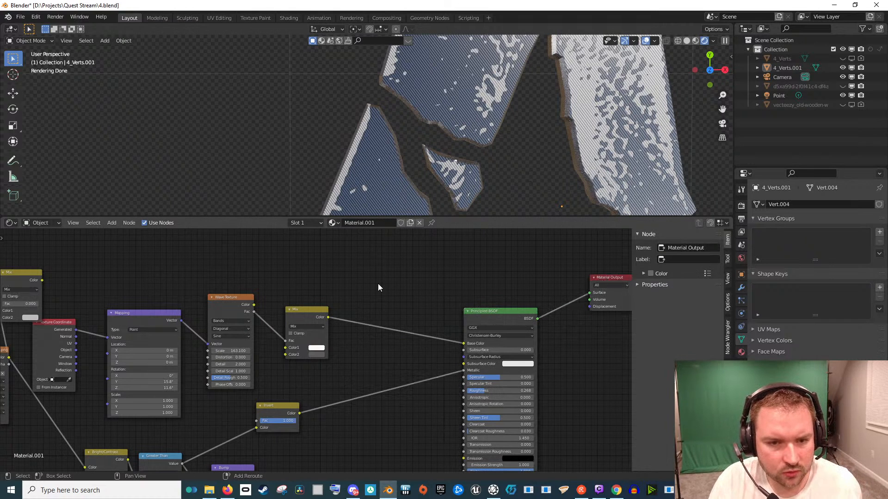
pyautogui.hotkey('shift', 'a')
pyautogui.click(378, 284)
pyautogui.write('mat')
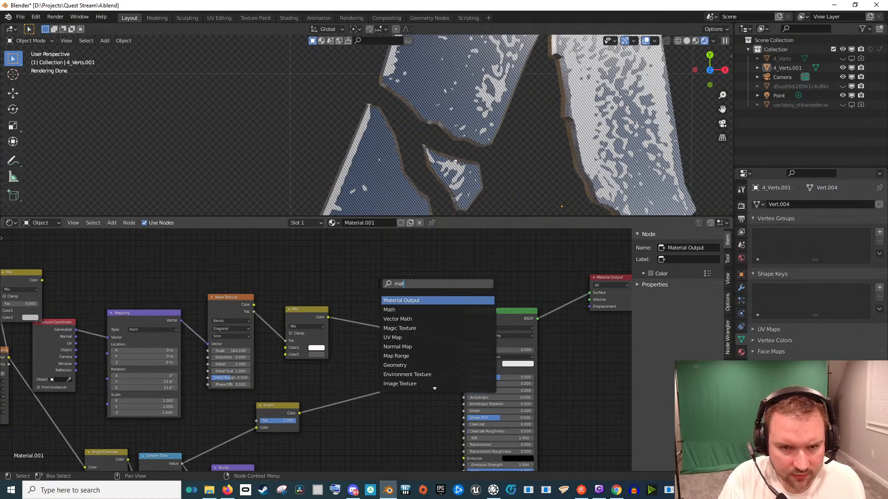
pyautogui.press('Down')
pyautogui.press('Return')
pyautogui.click(349, 290)
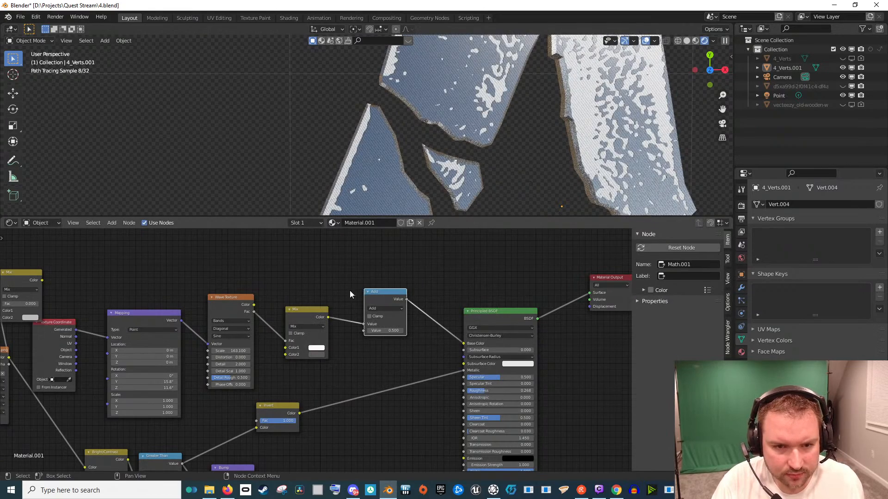
pyautogui.click(393, 307)
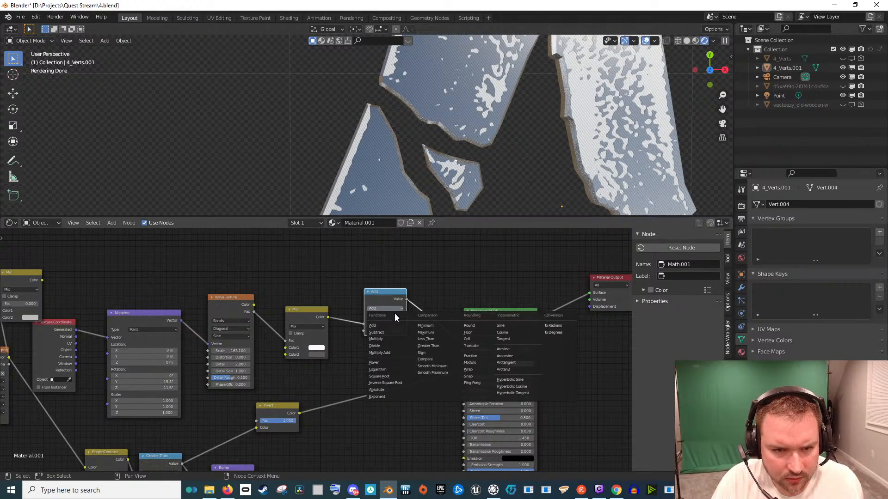
pyautogui.click(381, 340)
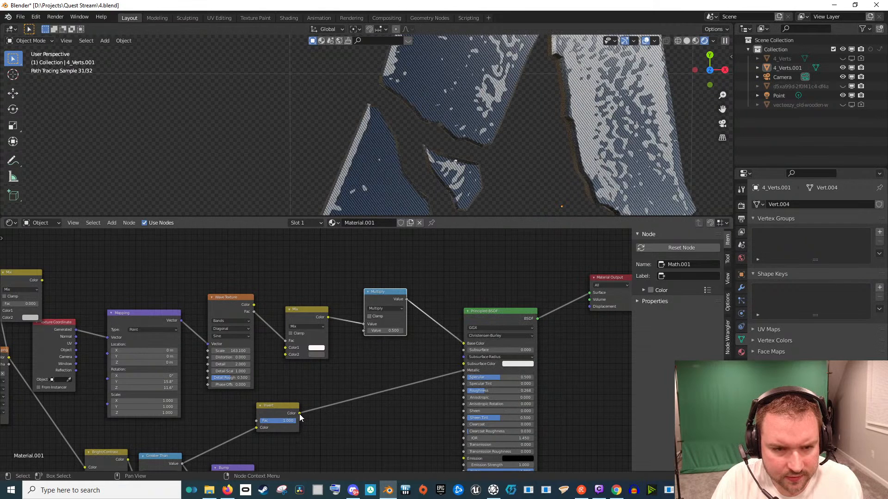
# Connect the Invert node's Color output to the Multiply node's second value and preview the Multiply result on the numeral
pyautogui.moveTo(301, 413); pyautogui.dragTo(365, 331)
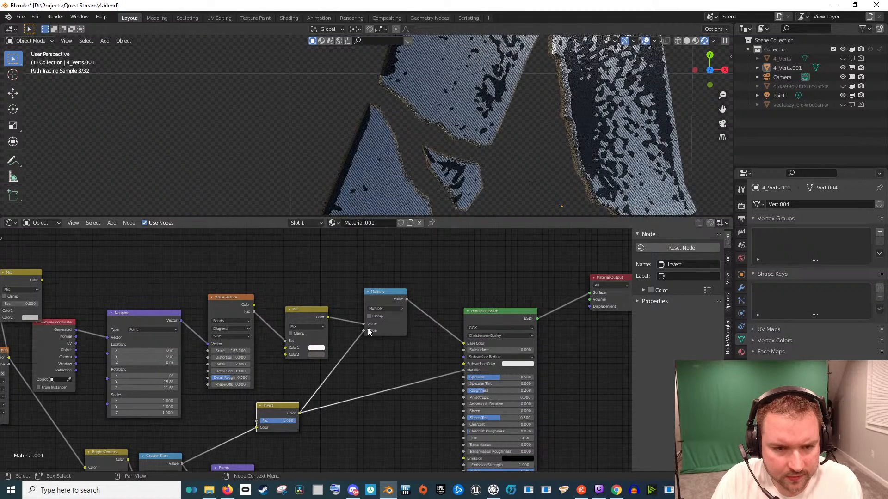
pyautogui.keyDown('ctrl'); pyautogui.keyDown('shift'); pyautogui.click(385, 293); pyautogui.keyUp('shift'); pyautogui.keyUp('ctrl')
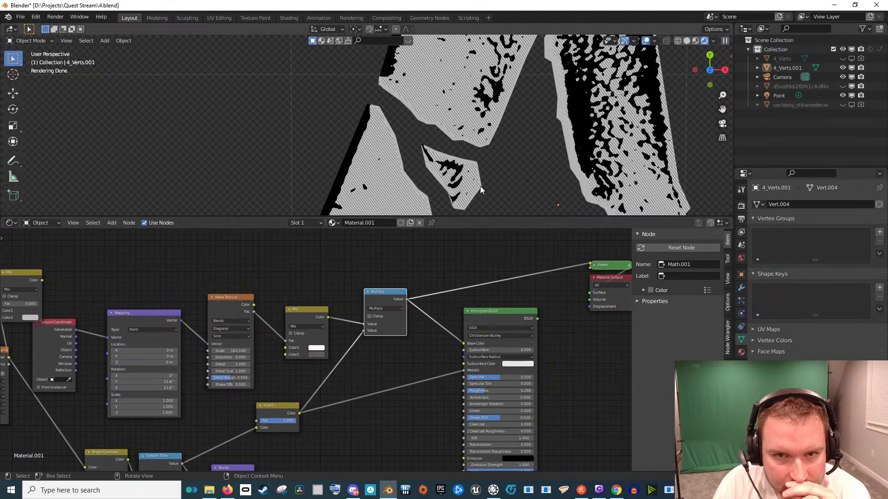
pyautogui.scroll(-2, 423, 273)
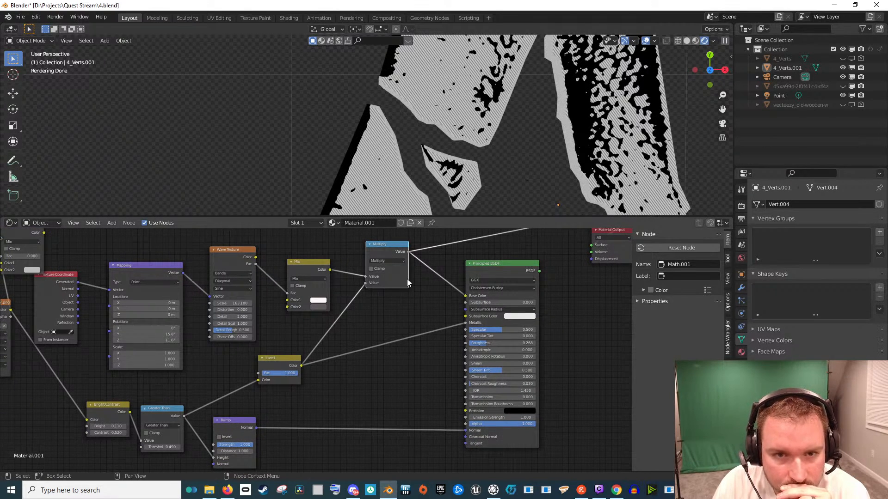
# Move the Multiply node beside the Invert node with Bump after it, and connect Multiply's Value output to Bump's Height
pyautogui.moveTo(396, 249); pyautogui.dragTo(394, 370)
pyautogui.moveTo(245, 420); pyautogui.dragTo(421, 415)
pyautogui.moveTo(387, 376); pyautogui.dragTo(370, 365)
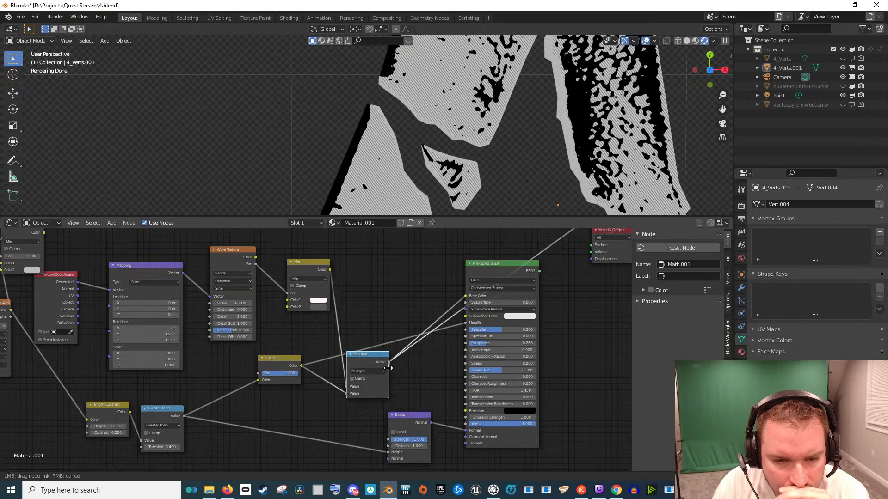
pyautogui.moveTo(391, 454); pyautogui.dragTo(388, 452)
# Space out the Multiply, Bump and Principled BSDF nodes and switch the preview back to the Principled BSDF
pyautogui.moveTo(405, 421); pyautogui.dragTo(424, 415)
pyautogui.moveTo(369, 356); pyautogui.dragTo(351, 377)
pyautogui.moveTo(436, 345); pyautogui.dragTo(413, 333)
pyautogui.click(461, 270)
pyautogui.click(479, 275)
pyautogui.moveTo(468, 256); pyautogui.dragTo(512, 275)
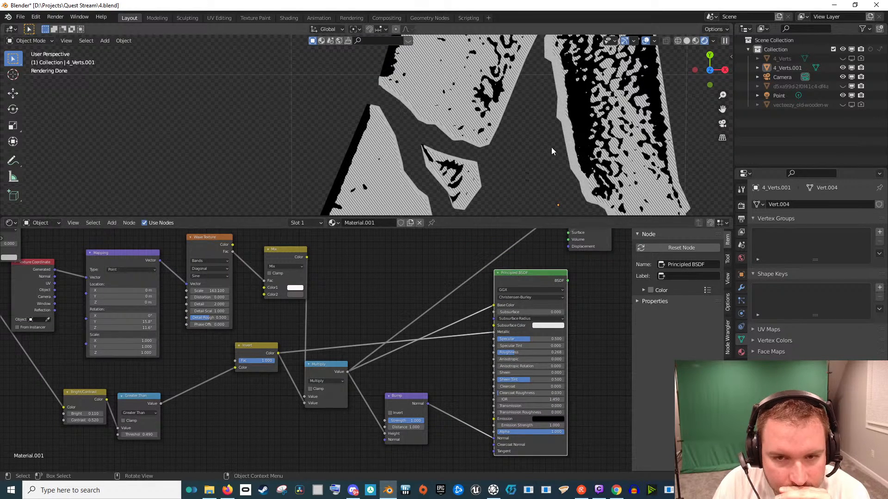
pyautogui.keyDown('ctrl'); pyautogui.keyDown('shift'); pyautogui.click(534, 275); pyautogui.keyUp('shift'); pyautogui.keyUp('ctrl')
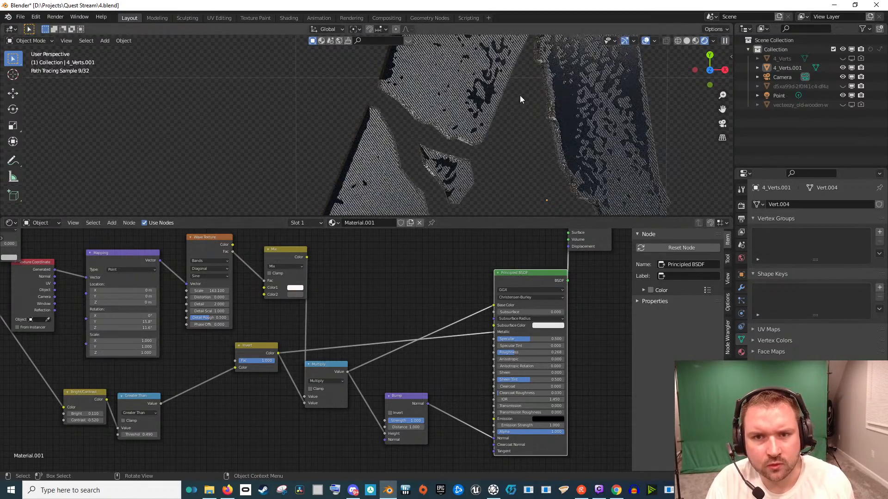
# Frame the numeral and examine its bumped stripes and metallic patches close up from several angles
pyautogui.scroll(-5, 524, 109)
pyautogui.moveTo(505, 124); pyautogui.dragTo(479, 172)
pyautogui.click(433, 193)
pyautogui.press('KP_Decimal')
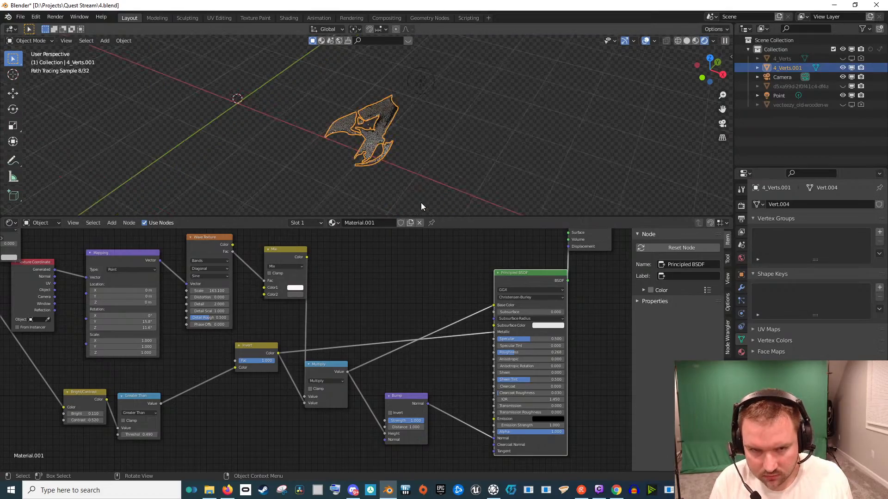
pyautogui.scroll(6, 376, 138)
pyautogui.scroll(4, 376, 140)
pyautogui.moveTo(420, 150); pyautogui.dragTo(373, 143)
pyautogui.scroll(5, 374, 144)
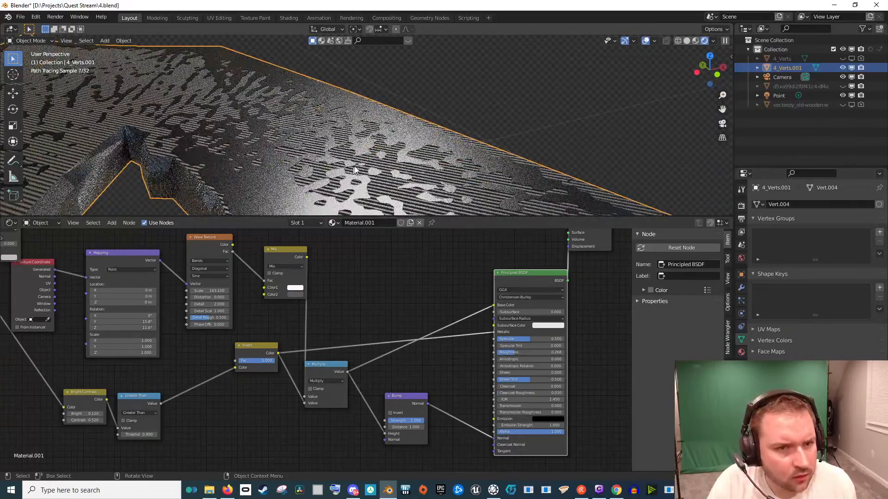
pyautogui.moveTo(326, 148)
pyautogui.mouseDown()
pyautogui.moveTo(362, 157)
pyautogui.moveTo(407, 148)
pyautogui.moveTo(398, 156)
pyautogui.moveTo(411, 180)
pyautogui.mouseUp()
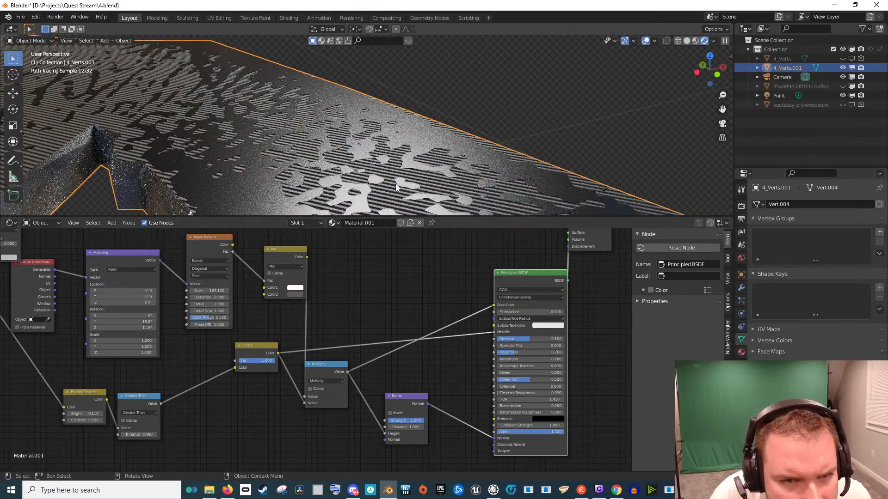
pyautogui.moveTo(253, 169)
pyautogui.mouseDown()
pyautogui.moveTo(268, 163)
pyautogui.moveTo(310, 181)
pyautogui.moveTo(283, 176)
pyautogui.moveTo(298, 165)
pyautogui.mouseUp()
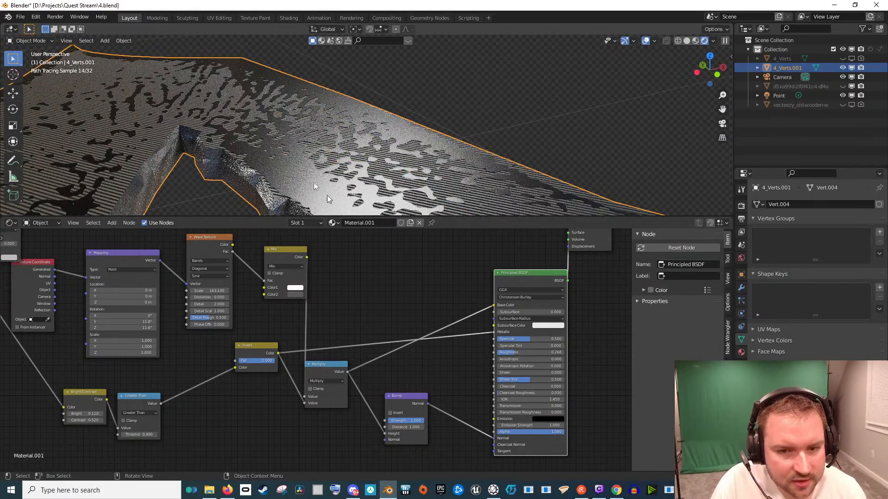
# Move the Principled BSDF aside and insert a Math node on the link from Invert's Color to the Metallic input
pyautogui.moveTo(509, 271); pyautogui.dragTo(510, 247)
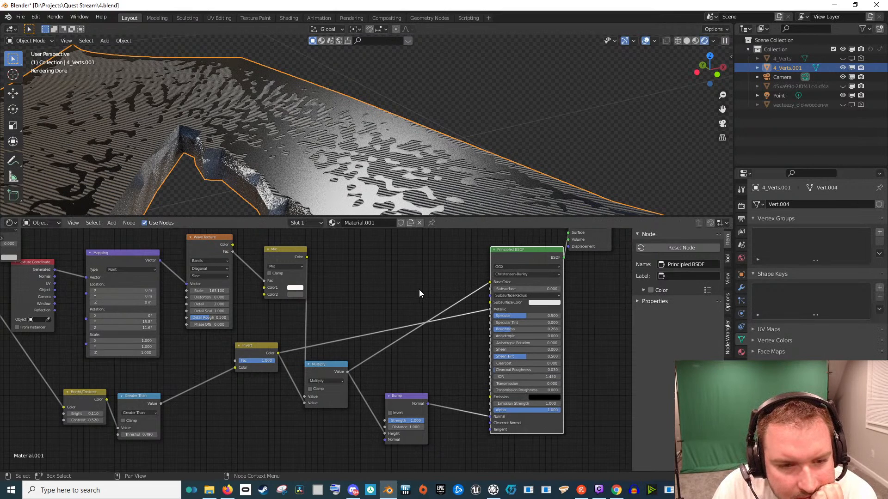
pyautogui.moveTo(507, 260); pyautogui.dragTo(534, 264)
pyautogui.hotkey('shift', 'a')
pyautogui.write('ma')
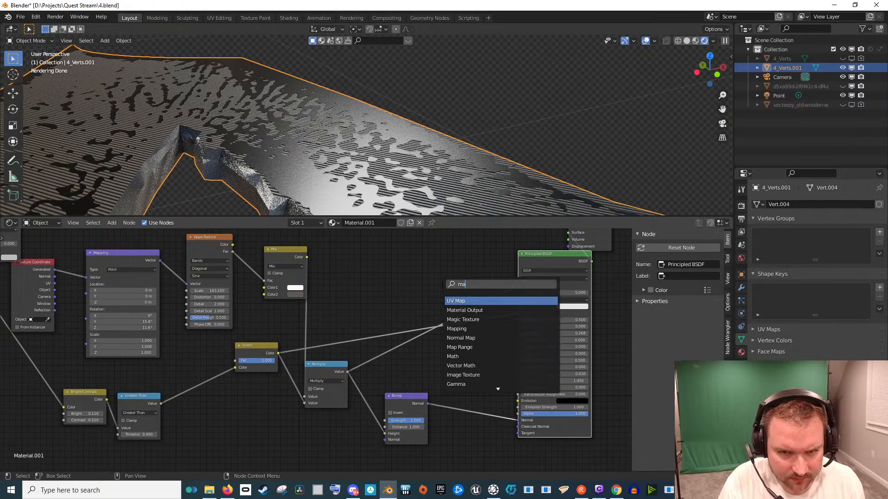
pyautogui.press('Down')
pyautogui.press('Down')
pyautogui.press('Down')
pyautogui.write('a')
pyautogui.press('Down')
pyautogui.press('Down')
pyautogui.press('Down')
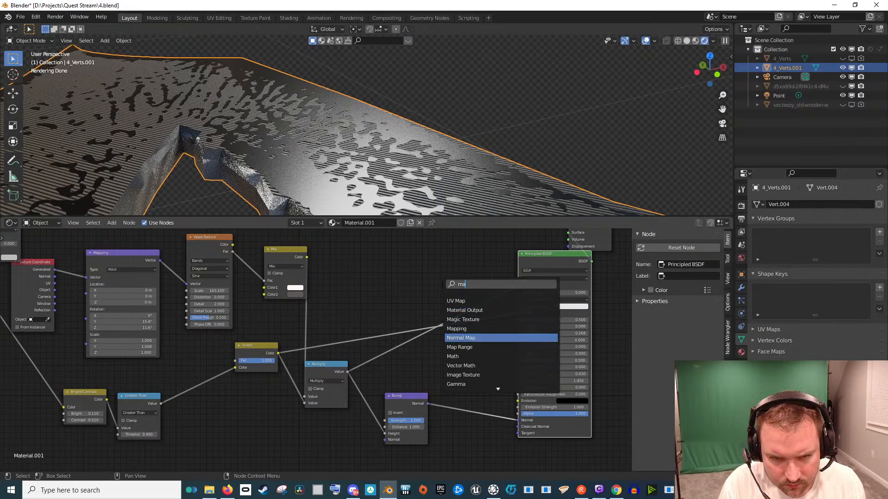
pyautogui.press('Return')
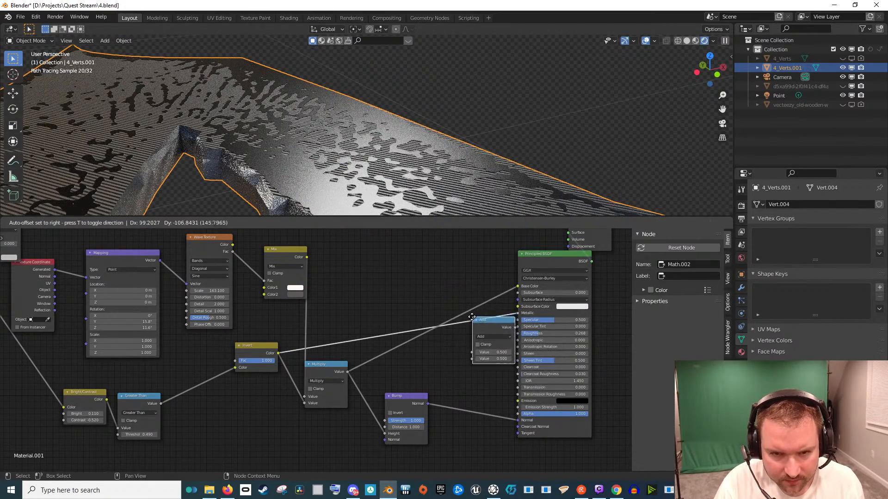
pyautogui.click(469, 319)
# Switch the new Math node to Multiply and set its second value to 3
pyautogui.click(475, 338)
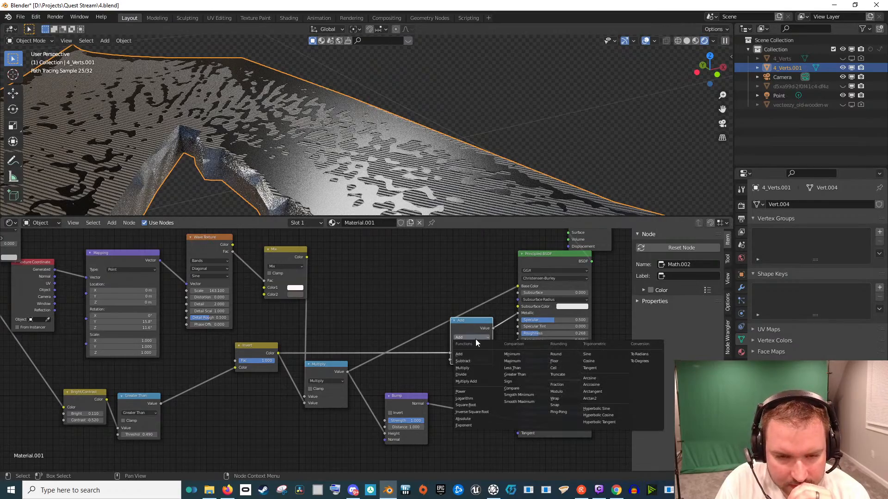
pyautogui.click(474, 368)
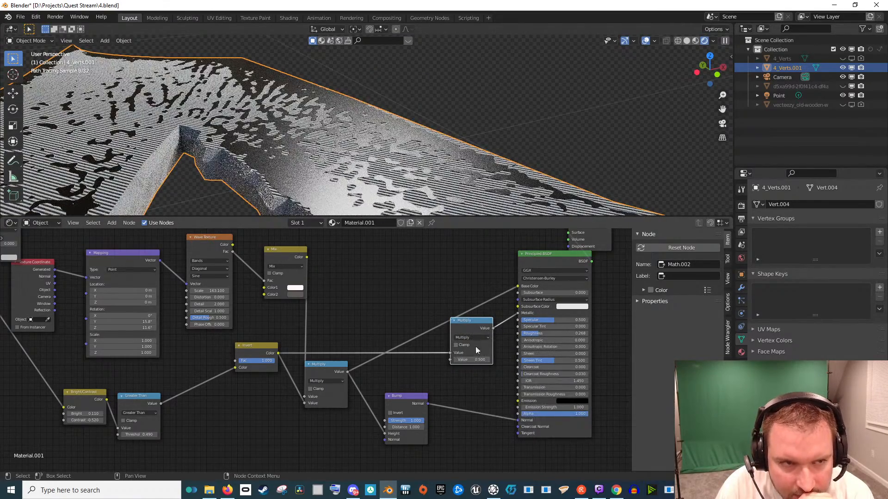
pyautogui.moveTo(471, 359)
pyautogui.mouseDown()
pyautogui.moveTo(499, 359)
pyautogui.moveTo(377, 359)
pyautogui.moveTo(499, 359)
pyautogui.mouseUp()
pyautogui.click(479, 359)
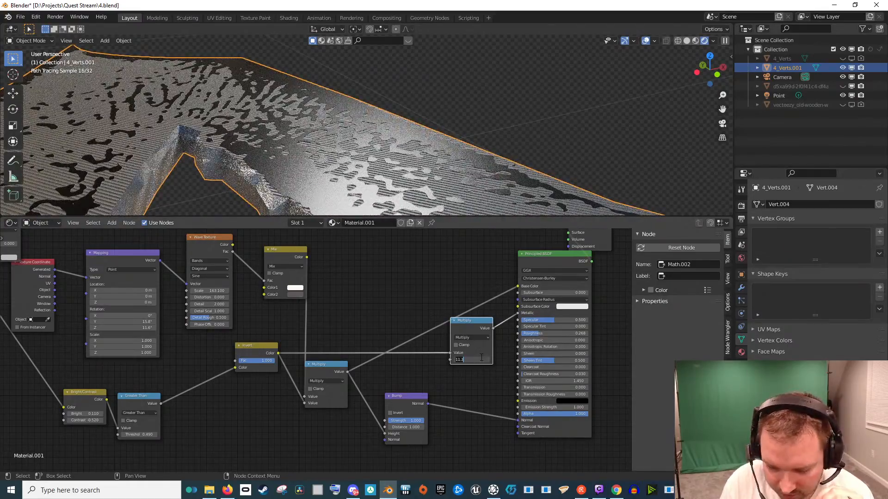
pyautogui.write('3')
pyautogui.press('Return')
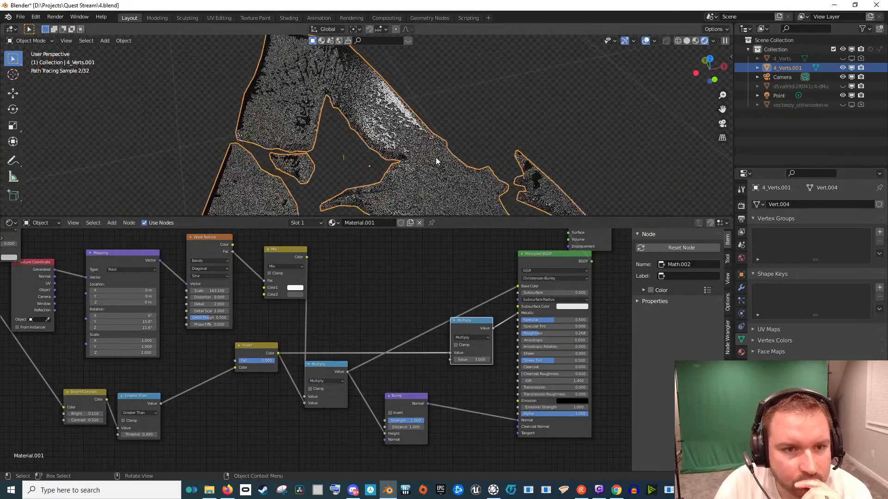
# From the camera view, move the point light about -0.94 m in X and -0.81 m in Y, and set its power to 200 W
pyautogui.press('KP_0')
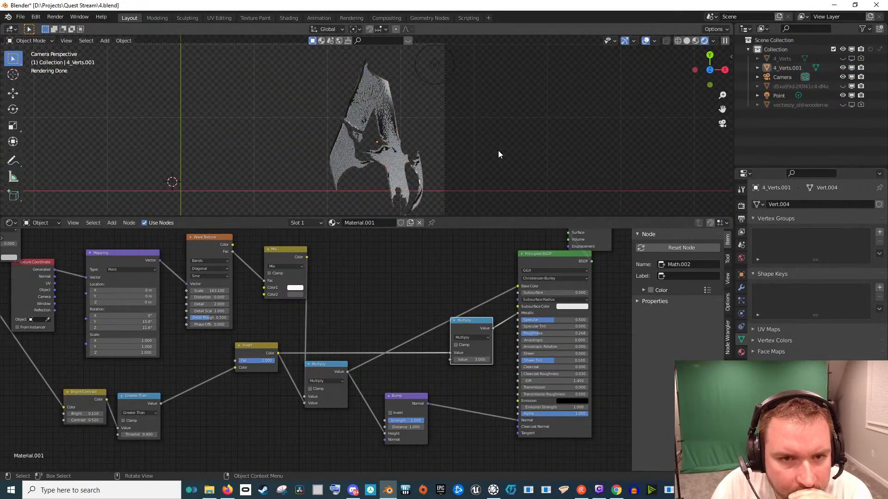
pyautogui.scroll(3, 444, 152)
pyautogui.scroll(-3, 459, 158)
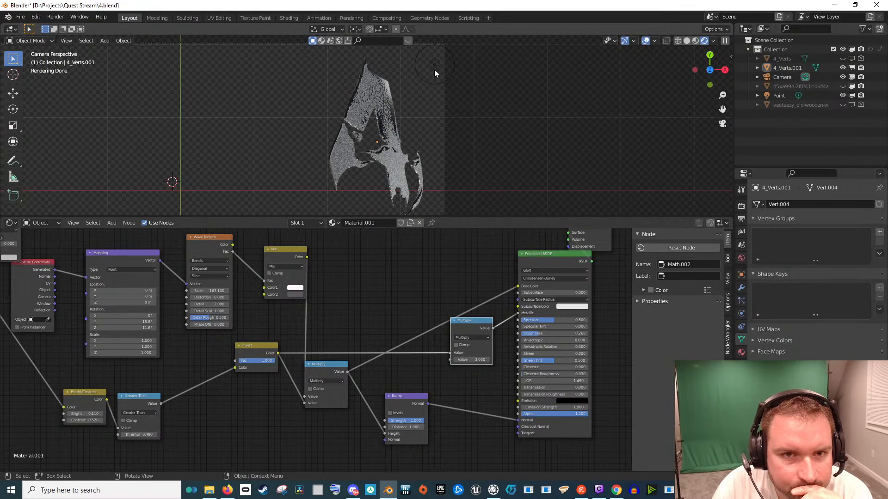
pyautogui.click(434, 65)
pyautogui.press('g')
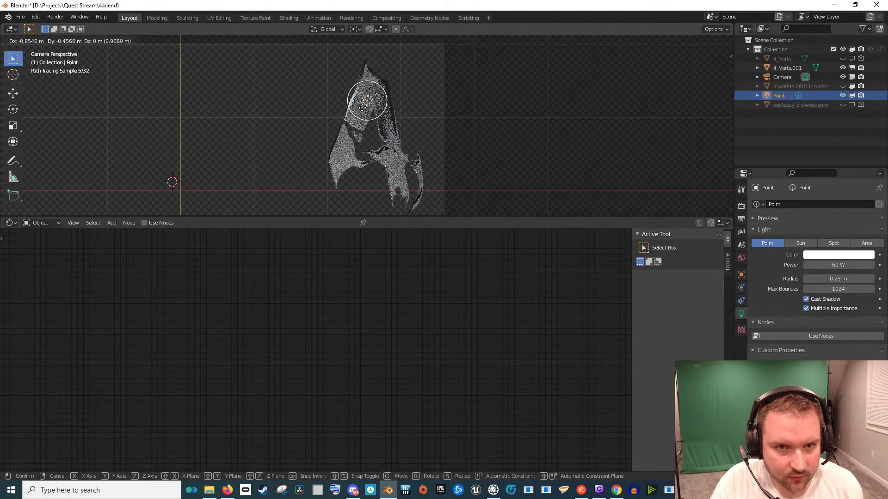
pyautogui.click(361, 134)
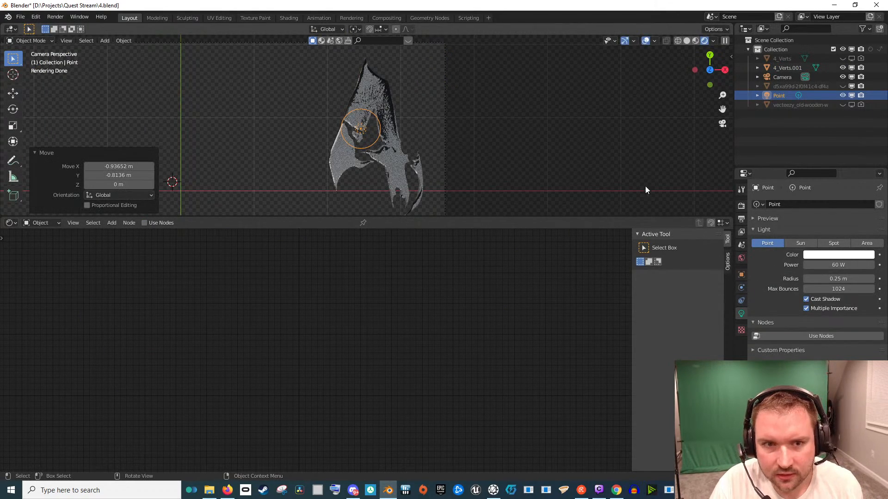
pyautogui.click(851, 264)
pyautogui.write('200')
pyautogui.press('Return')
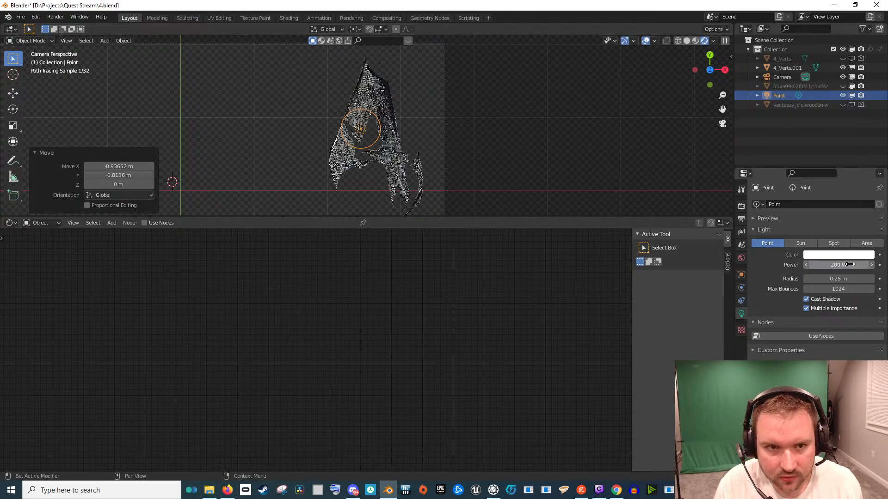
# Shift the point light about 0.38 m in X and 0.32 m in Y, over the numeral's upper part
pyautogui.scroll(4, 365, 120)
pyautogui.click(348, 142)
pyautogui.press('g')
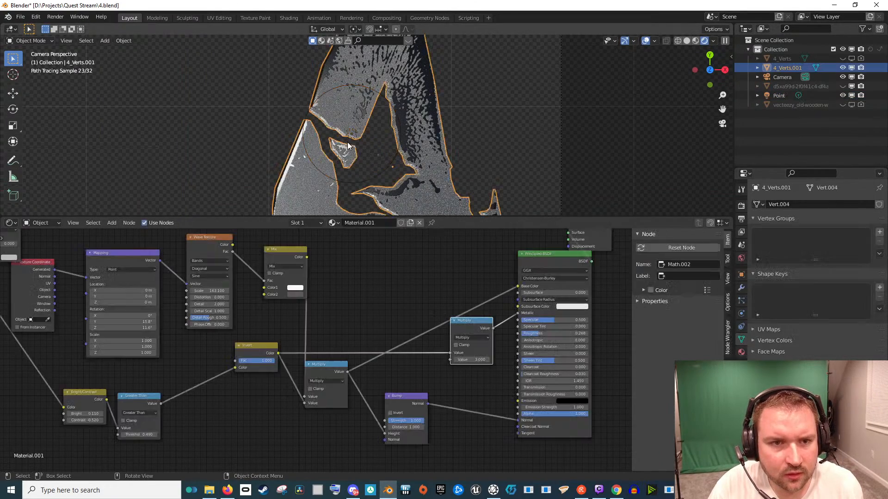
pyautogui.rightClick(346, 142)
pyautogui.click(347, 131)
pyautogui.press('g')
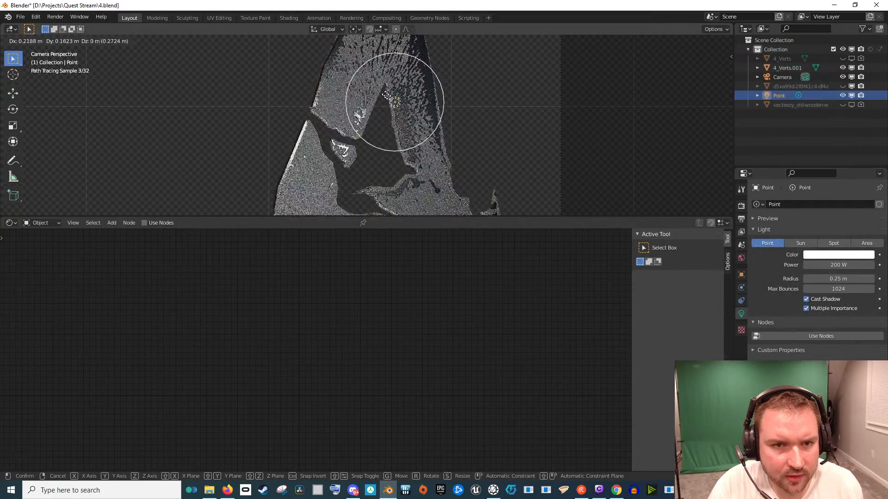
pyautogui.click(410, 97)
pyautogui.moveTo(323, 118); pyautogui.dragTo(444, 109)
pyautogui.press('KP_Decimal')
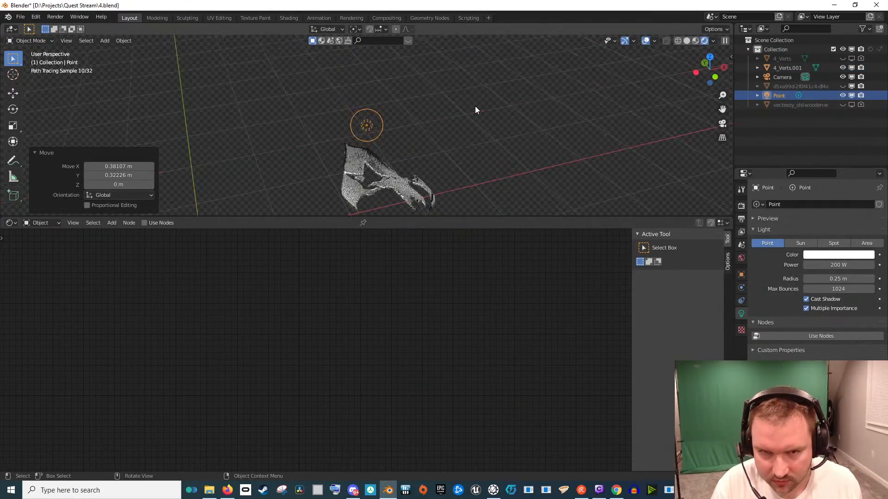
pyautogui.scroll(4, 495, 105)
pyautogui.press('g')
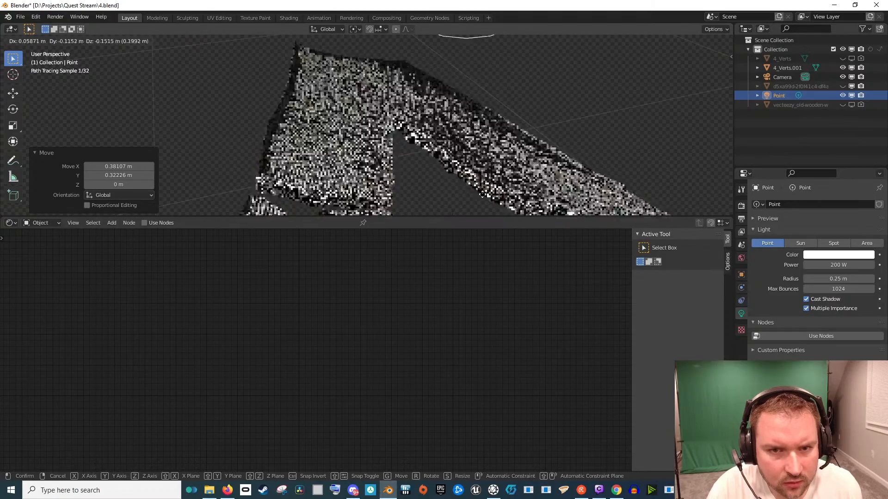
pyautogui.rightClick(513, 107)
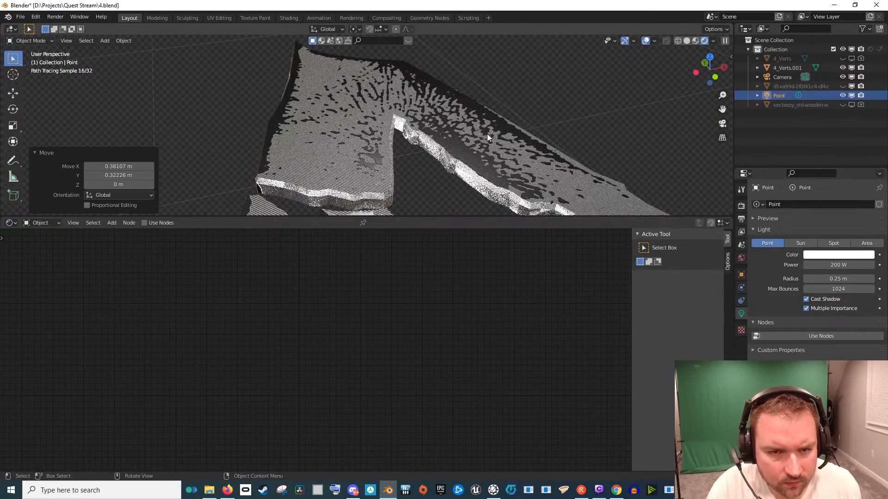
pyautogui.press('g')
pyautogui.hotkey('shift', 'z')
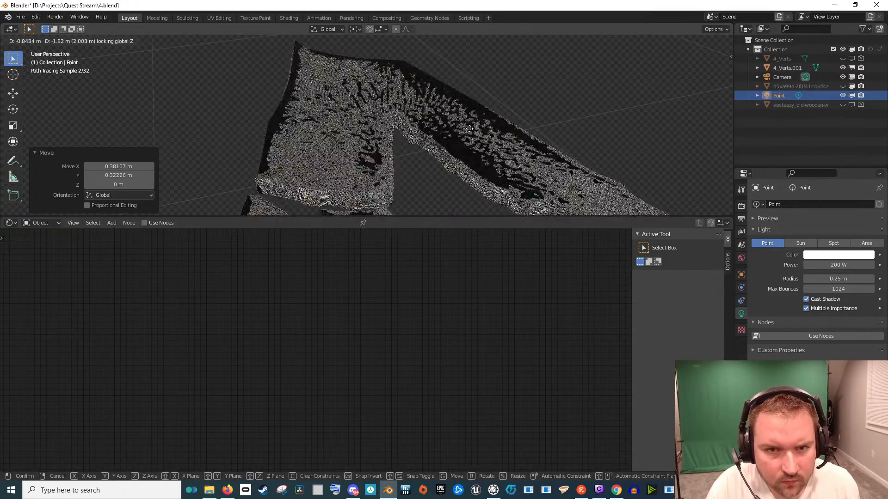
pyautogui.rightClick(467, 98)
pyautogui.scroll(-7, 476, 146)
pyautogui.scroll(10, 423, 148)
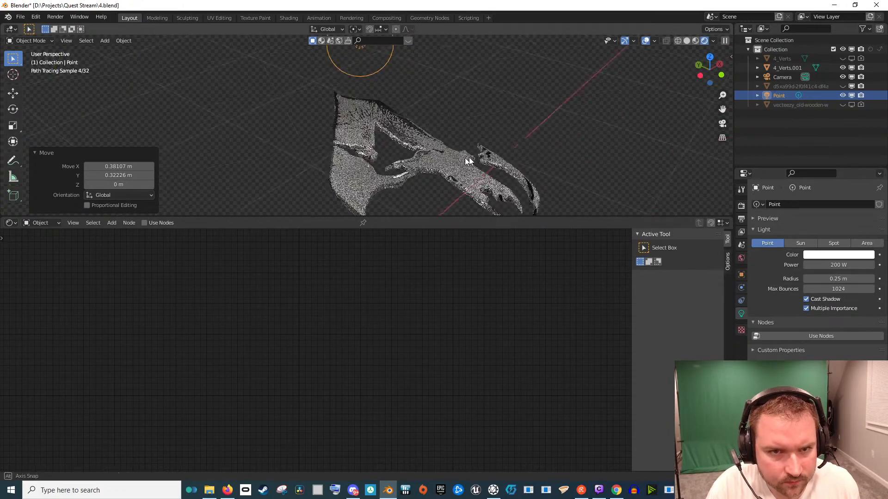
pyautogui.scroll(-5, 424, 146)
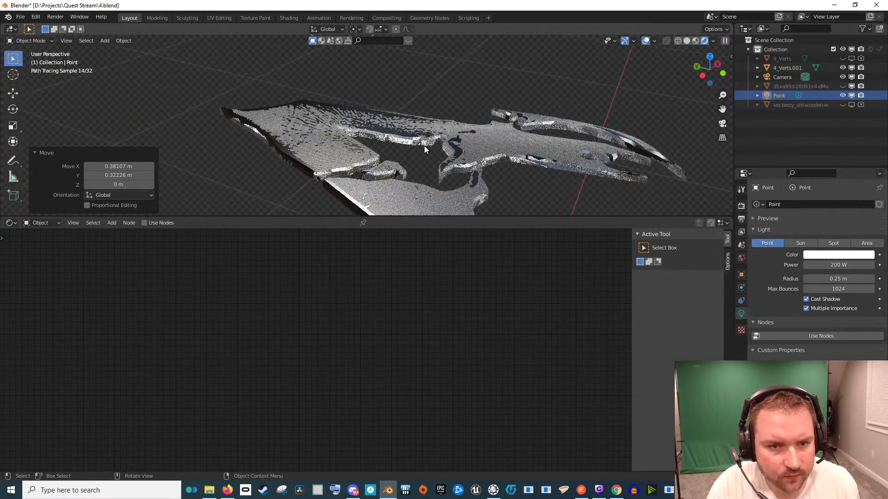
# Move the point light horizontally with Z locked, about -0.14 m in X and 0.01 m in Y, and check the camera view
pyautogui.press('g')
pyautogui.hotkey('shift', 'z')
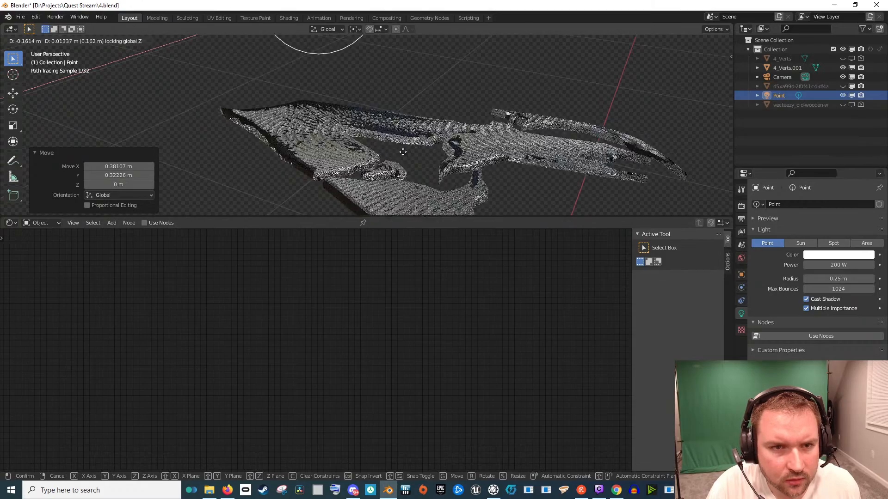
pyautogui.click(460, 152)
pyautogui.press('KP_0')
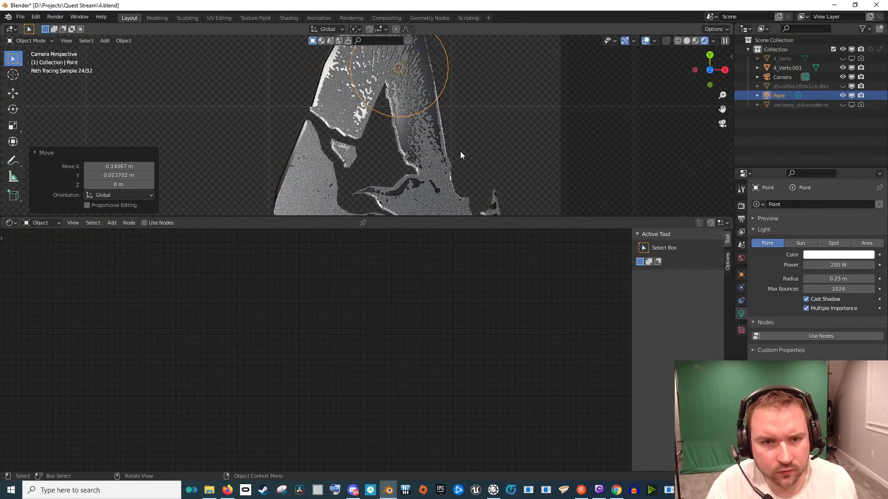
pyautogui.scroll(-3, 459, 152)
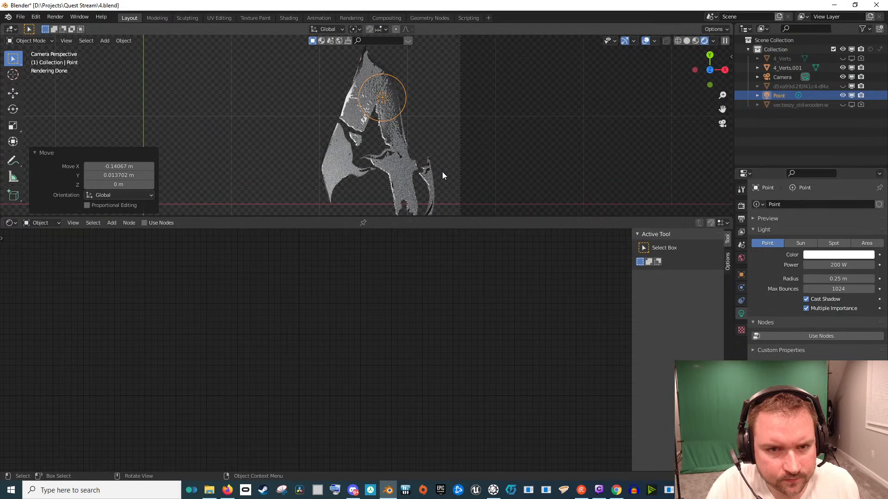
pyautogui.scroll(-2, 574, 148)
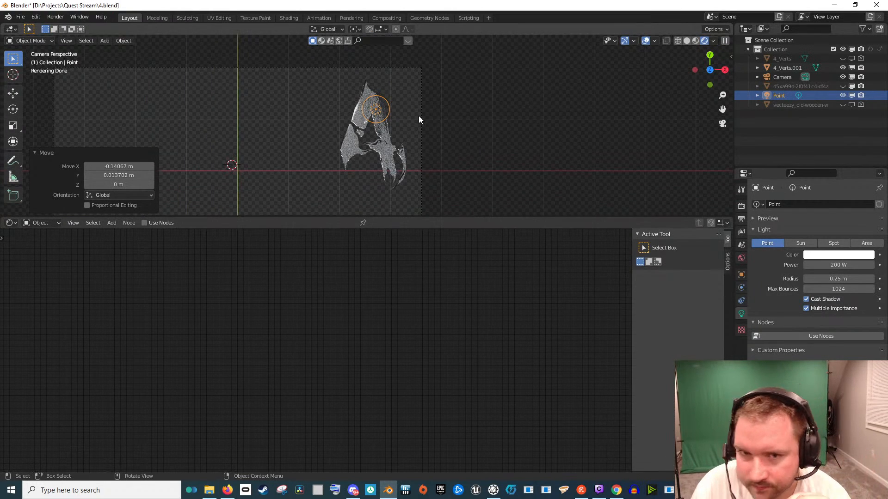
# Unhide the old wooden wall background plane and enlarge the 3D viewport
pyautogui.click(851, 105)
pyautogui.scroll(-2, 487, 151)
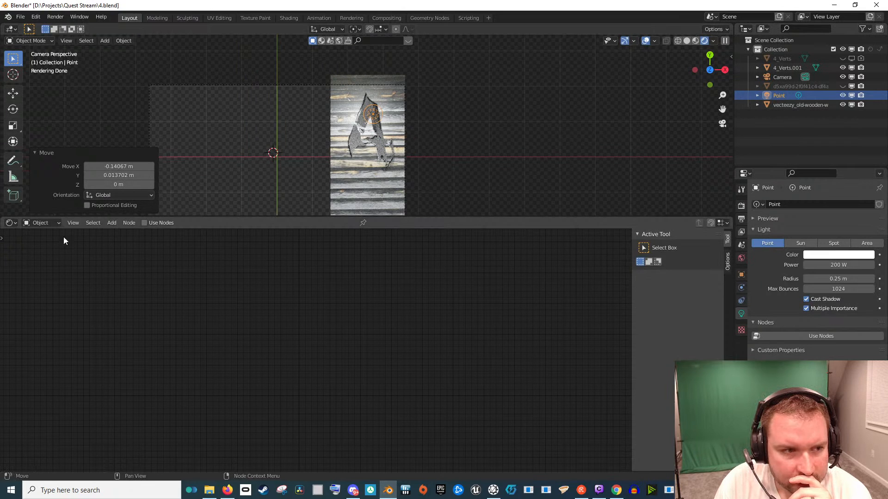
pyautogui.click(7, 225)
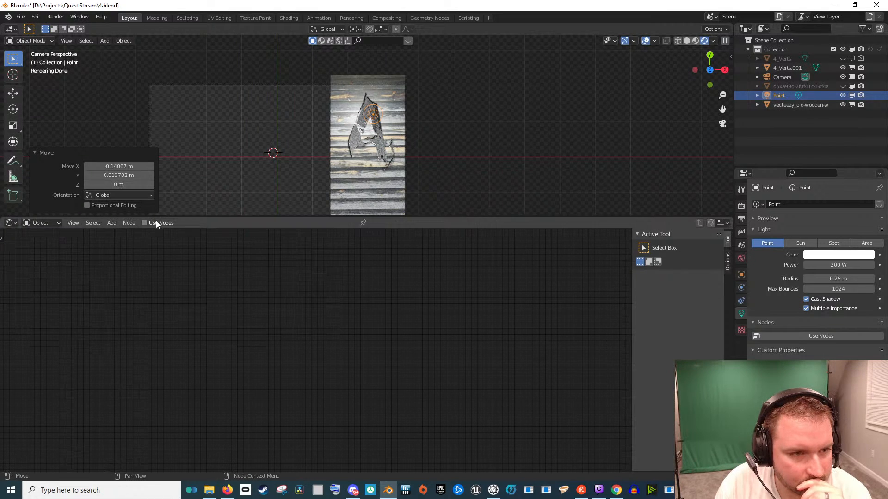
pyautogui.moveTo(165, 218); pyautogui.dragTo(234, 331)
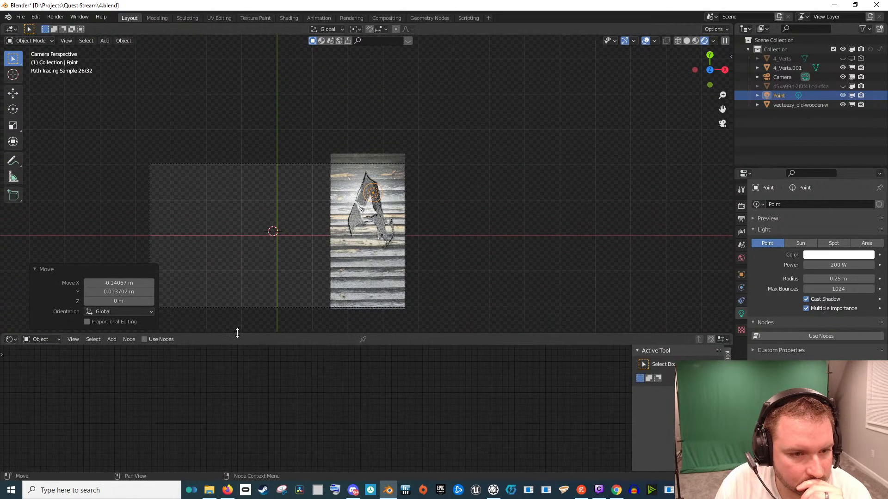
# Switch the node editor to the World shader and set the Background strength to 0.9
pyautogui.click(14, 339)
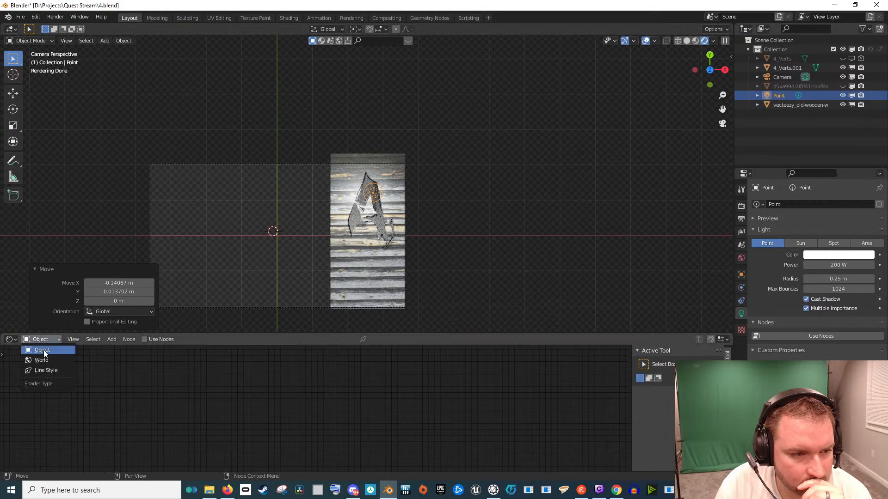
pyautogui.click(70, 362)
pyautogui.scroll(2, 253, 374)
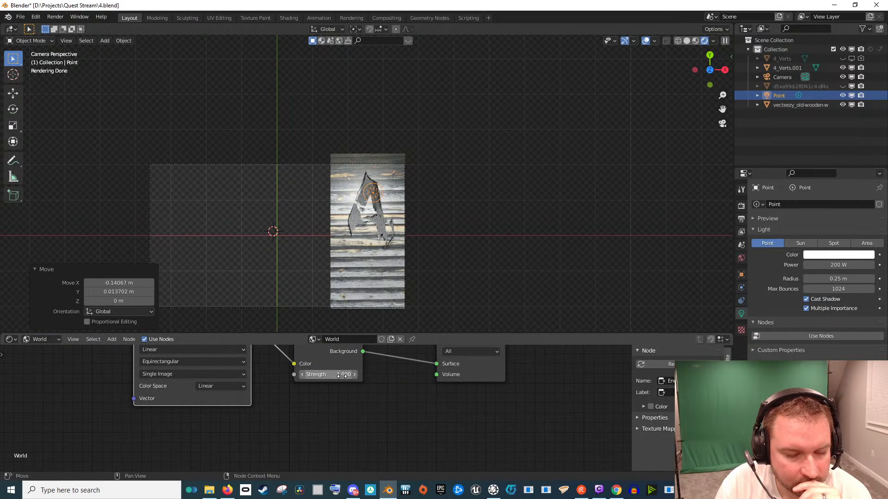
pyautogui.moveTo(336, 375); pyautogui.dragTo(326, 375)
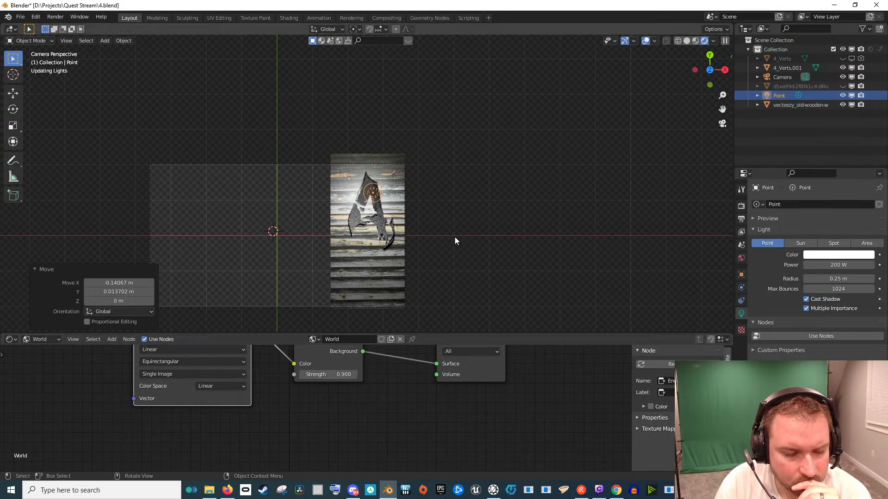
# Lower the wooden wall plane about 0.07 m along Z beneath the numeral and check it from the camera
pyautogui.scroll(3, 382, 211)
pyautogui.scroll(3, 388, 213)
pyautogui.scroll(-2, 441, 227)
pyautogui.moveTo(444, 228); pyautogui.dragTo(562, 206)
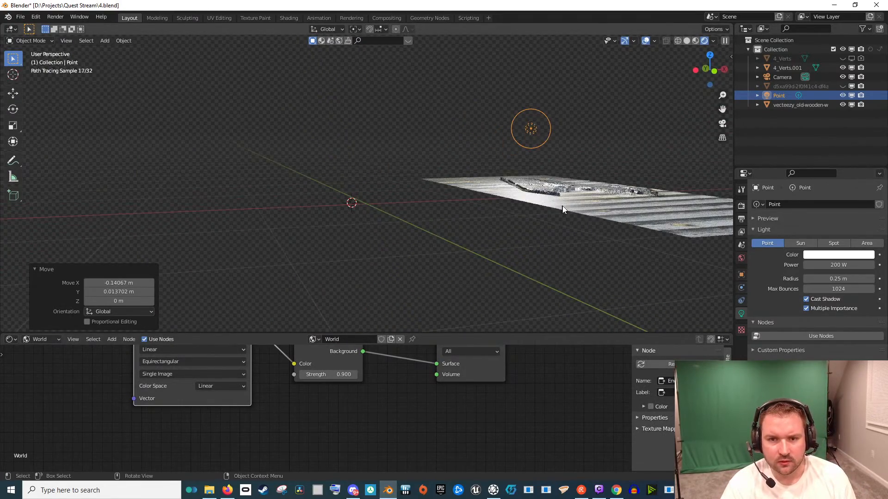
pyautogui.click(564, 208)
pyautogui.press('g')
pyautogui.press('z')
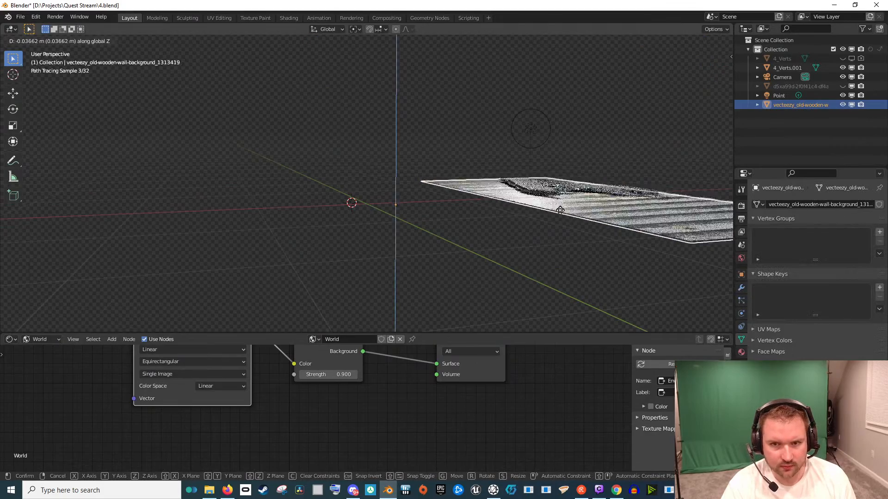
pyautogui.click(561, 213)
pyautogui.press('KP_0')
pyautogui.scroll(3, 542, 204)
pyautogui.scroll(-5, 457, 285)
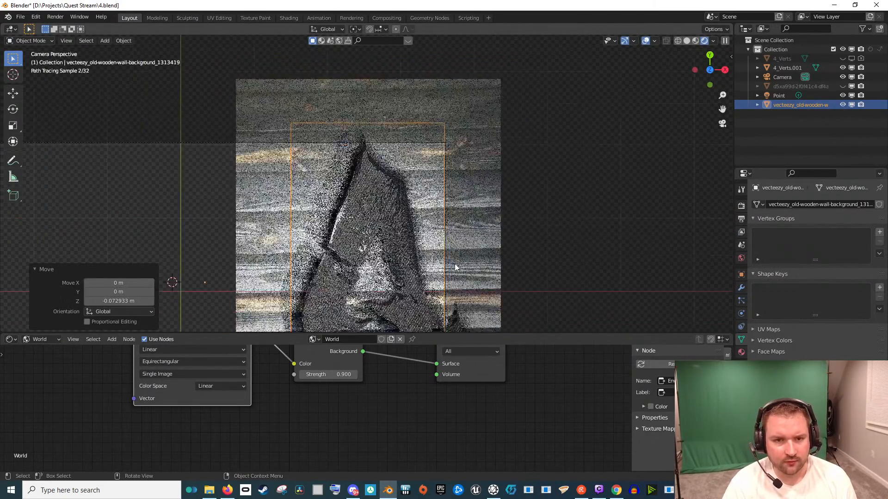
pyautogui.moveTo(403, 228); pyautogui.dragTo(439, 212)
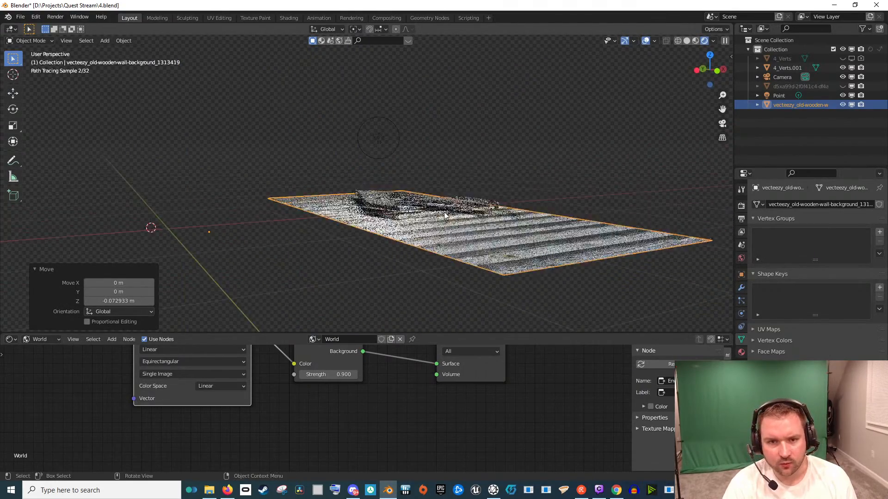
# Lower the numeral 4 about 0.02 m along Z toward the wooden wall
pyautogui.scroll(4, 440, 212)
pyautogui.click(450, 234)
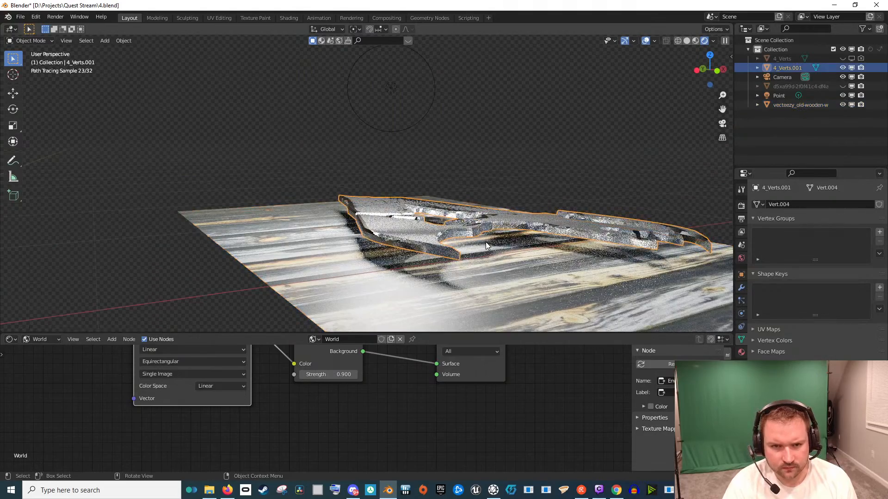
pyautogui.press('g')
pyautogui.press('z')
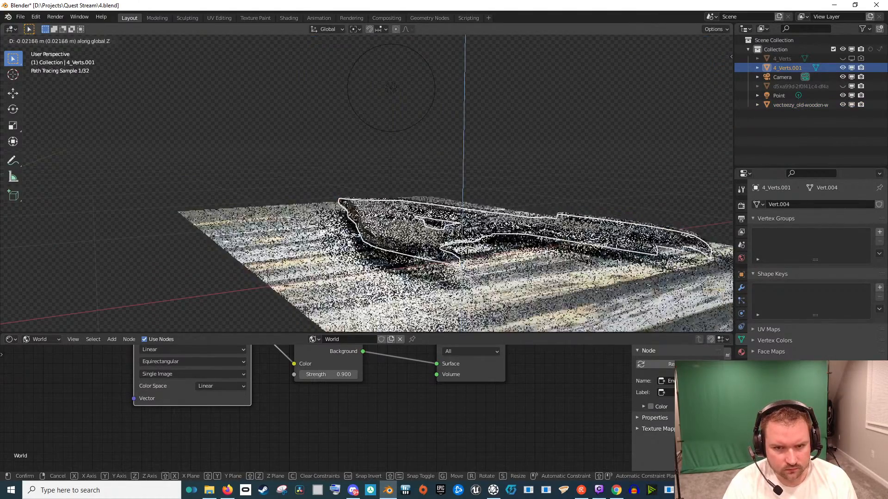
pyautogui.click(497, 252)
pyautogui.press('KP_3')
pyautogui.scroll(-4, 498, 253)
# Add a Solidify modifier to the wooden wall plane and inspect its thickness from the side
pyautogui.moveTo(490, 230); pyautogui.dragTo(505, 278)
pyautogui.click(506, 279)
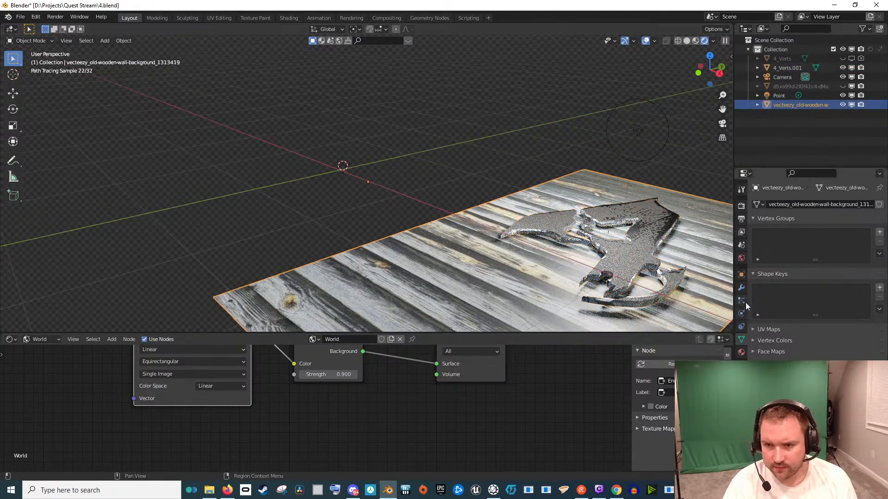
pyautogui.click(741, 288)
pyautogui.click(807, 205)
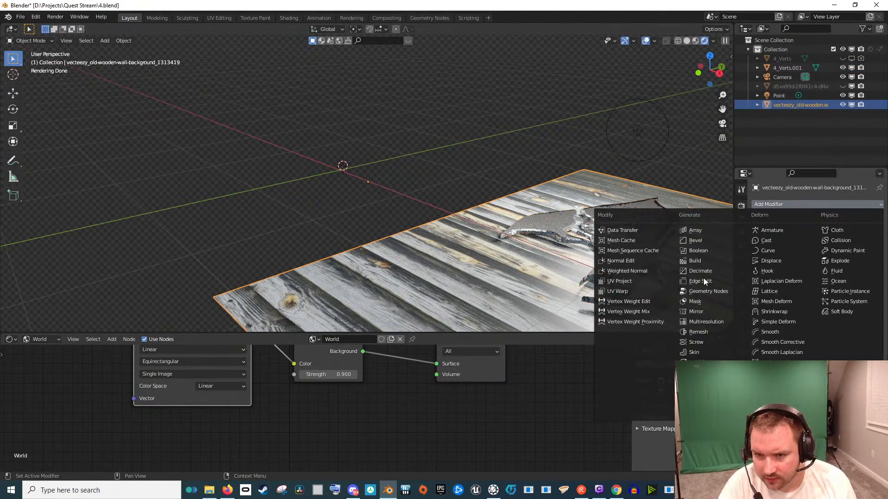
pyautogui.click(699, 362)
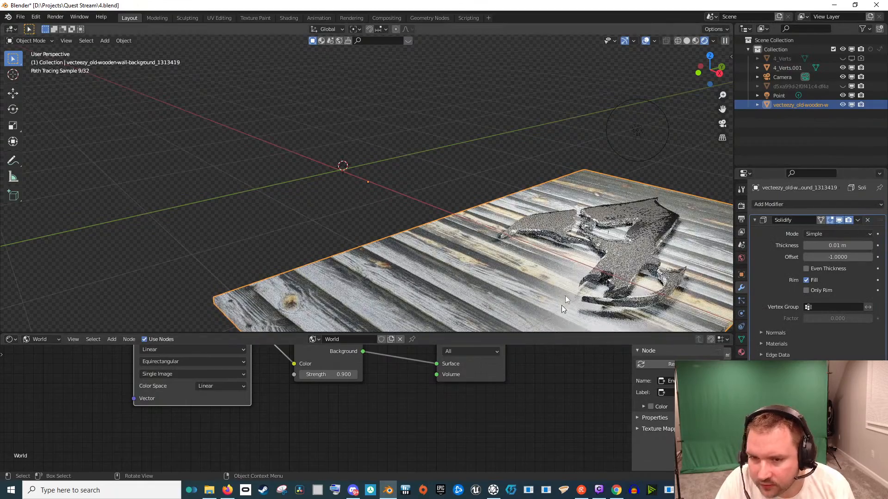
pyautogui.moveTo(650, 262); pyautogui.dragTo(624, 237)
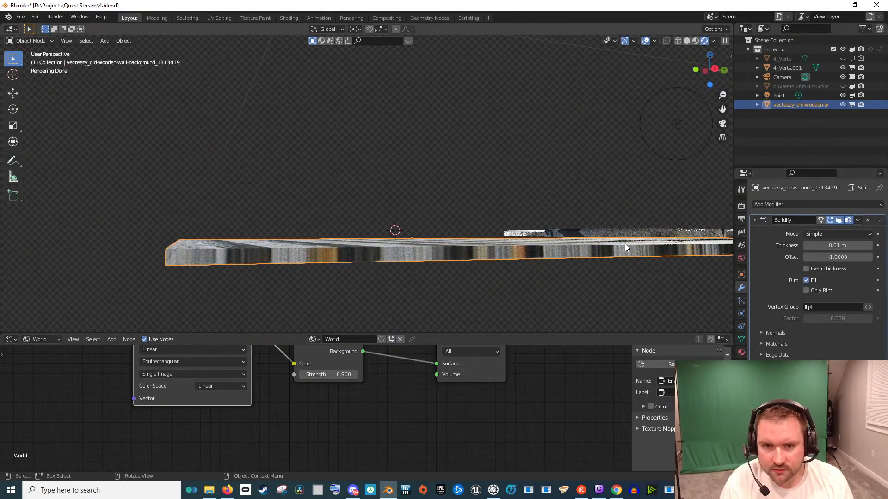
# In the right orthographic view, lower the numeral about 0.012 m along Z to bring it closer to the wall
pyautogui.press('KP_3')
pyautogui.scroll(3, 602, 215)
pyautogui.moveTo(653, 216); pyautogui.dragTo(505, 209)
pyautogui.scroll(5, 505, 208)
pyautogui.click(524, 270)
pyautogui.moveTo(467, 253); pyautogui.dragTo(478, 187)
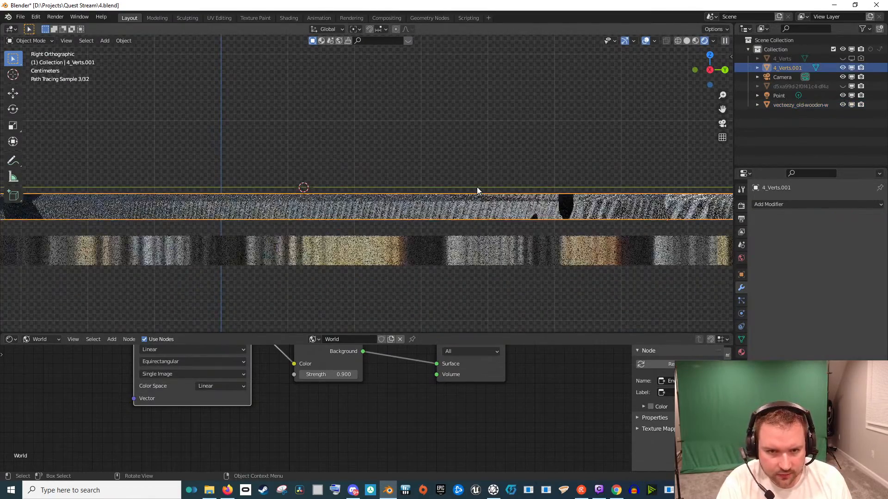
pyautogui.press('g')
pyautogui.press('z')
pyautogui.click(477, 195)
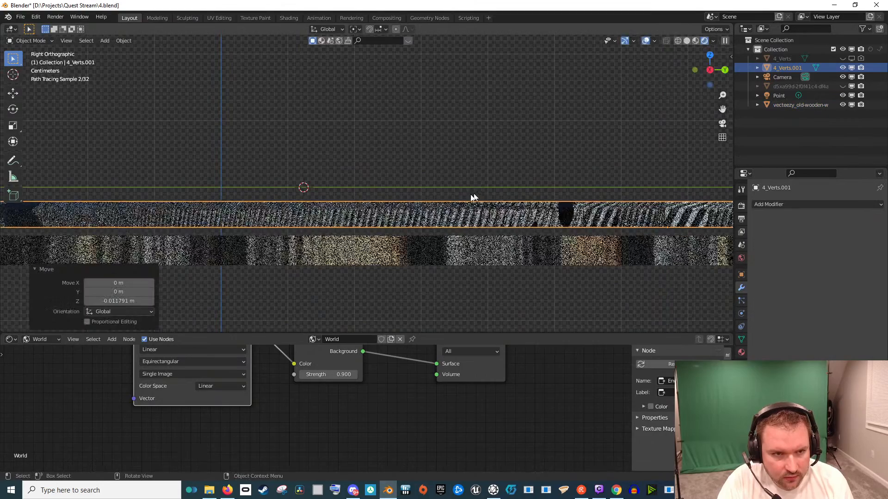
pyautogui.scroll(-2, 462, 203)
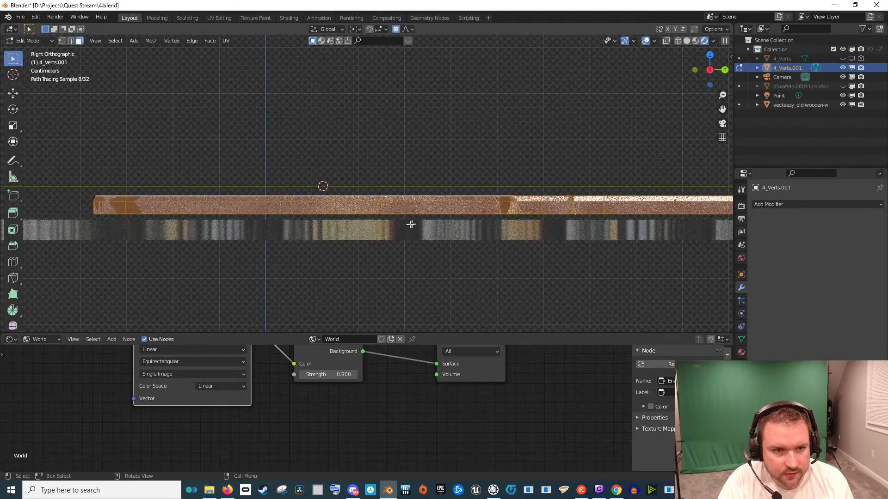
# In Edit Mode, extend the numeral's bottom vertices about 0.027 m down along Z to thicken it
pyautogui.press('Tab')
pyautogui.scroll(-2, 290, 228)
pyautogui.moveTo(592, 219); pyautogui.dragTo(437, 188)
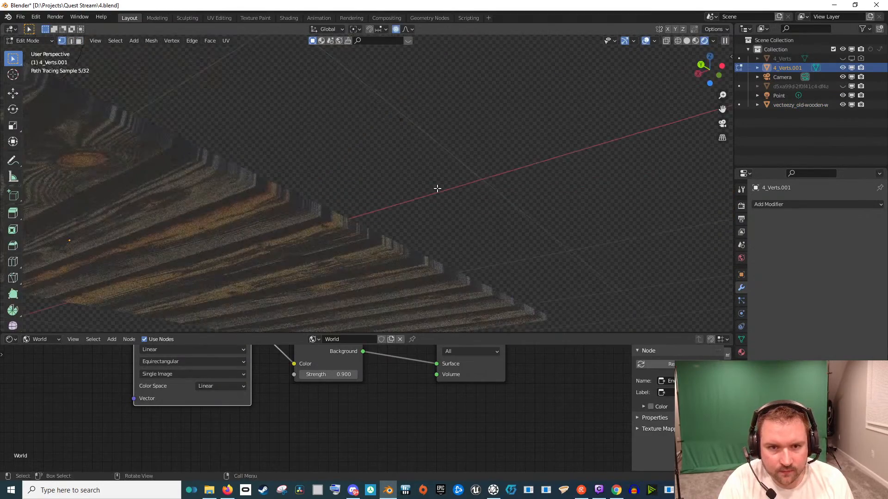
pyautogui.press('KP_0')
pyautogui.press('KP_3')
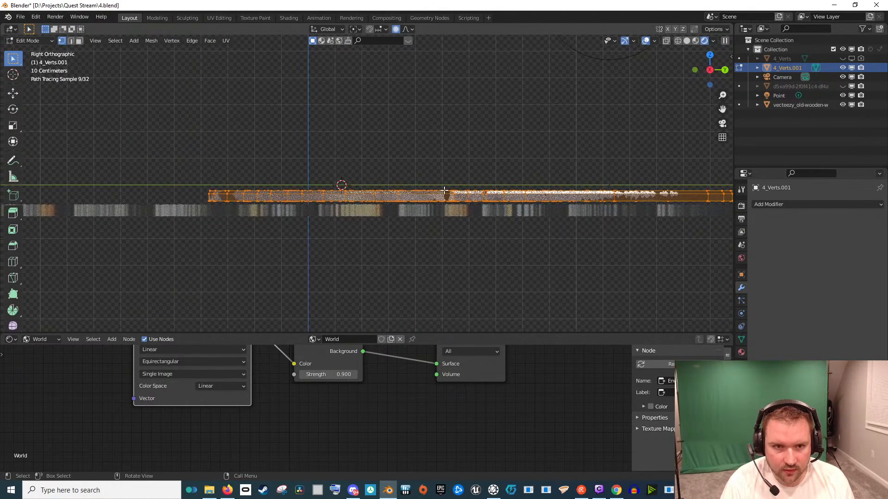
pyautogui.scroll(-1, 441, 203)
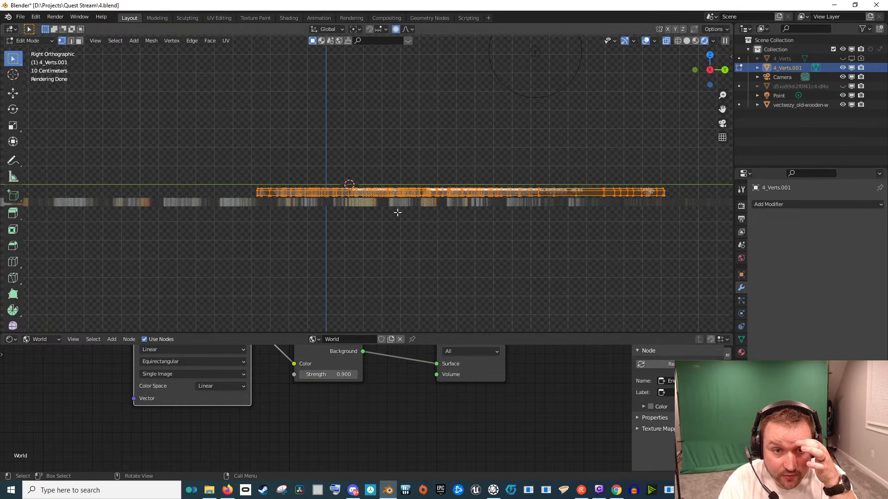
pyautogui.click(362, 255)
pyautogui.moveTo(397, 211); pyautogui.dragTo(679, 227)
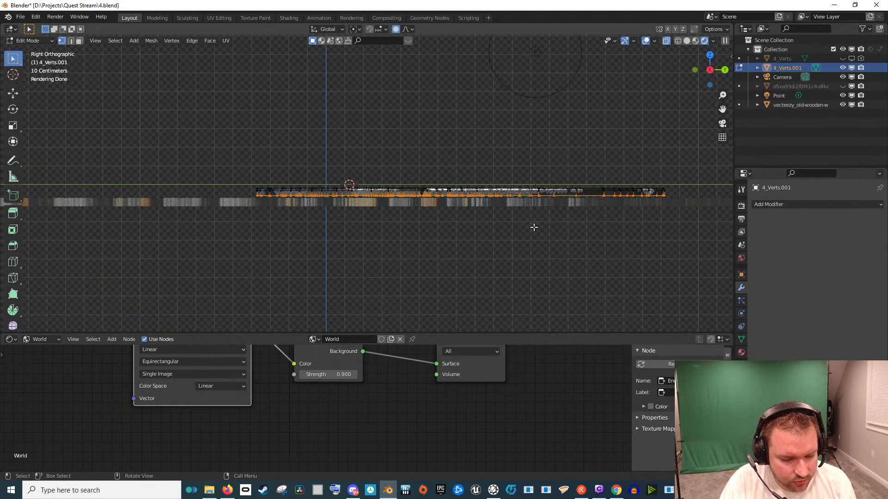
pyautogui.press('g')
pyautogui.press('z')
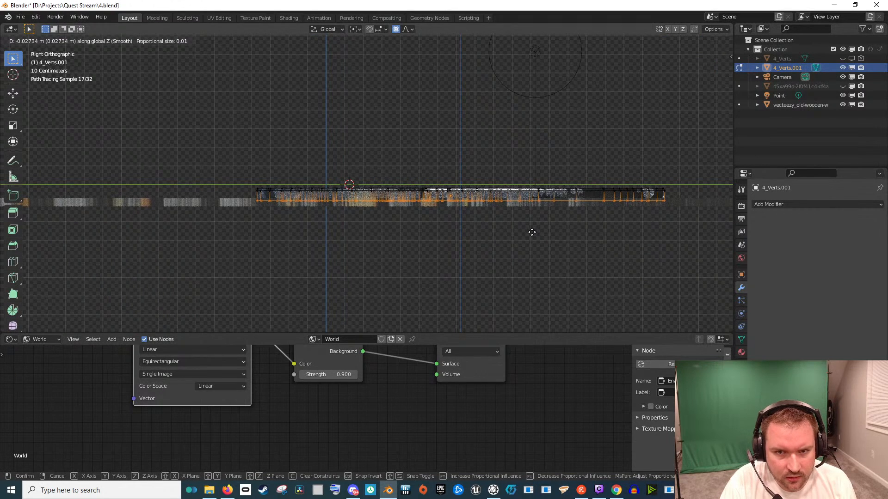
pyautogui.click(532, 232)
pyautogui.press('a')
pyautogui.press('Tab')
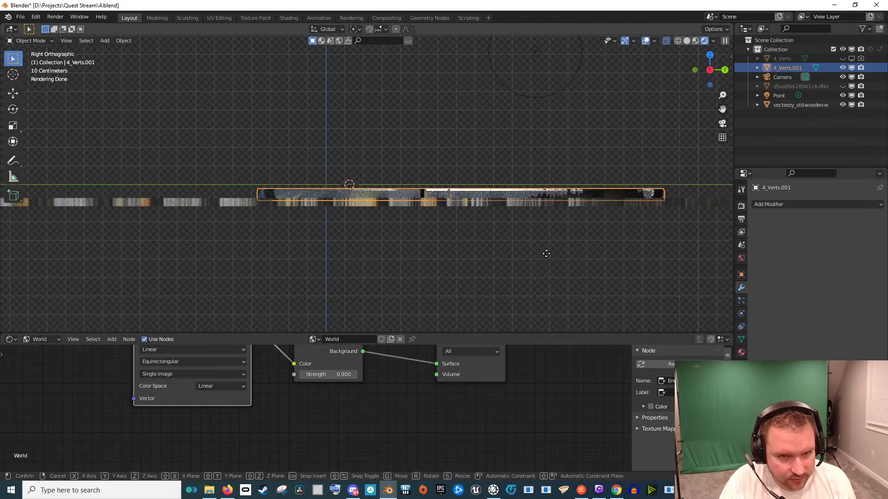
# Raise the numeral about 0.012 m along Z so its base rests on the wall, and check the camera view
pyautogui.press('g')
pyautogui.press('z')
pyautogui.click(457, 218)
pyautogui.scroll(5, 419, 223)
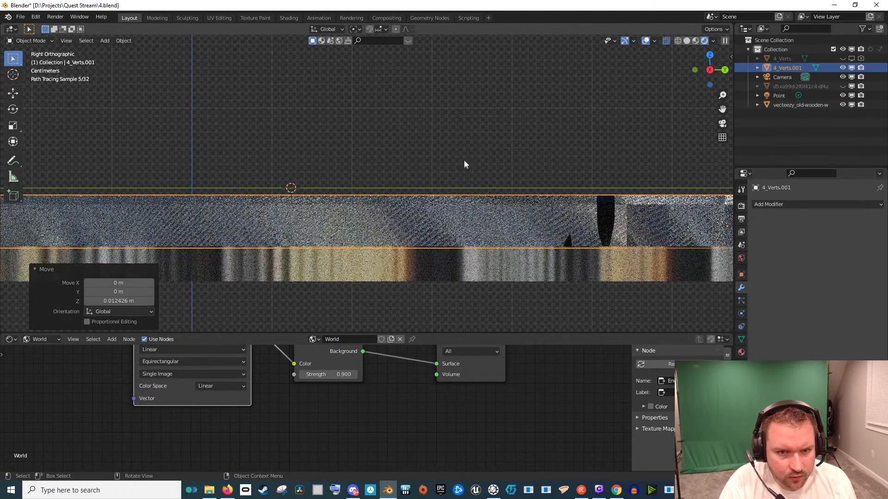
pyautogui.click(450, 172)
pyautogui.scroll(-2, 432, 171)
pyautogui.moveTo(433, 171); pyautogui.dragTo(508, 189)
pyautogui.press('KP_0')
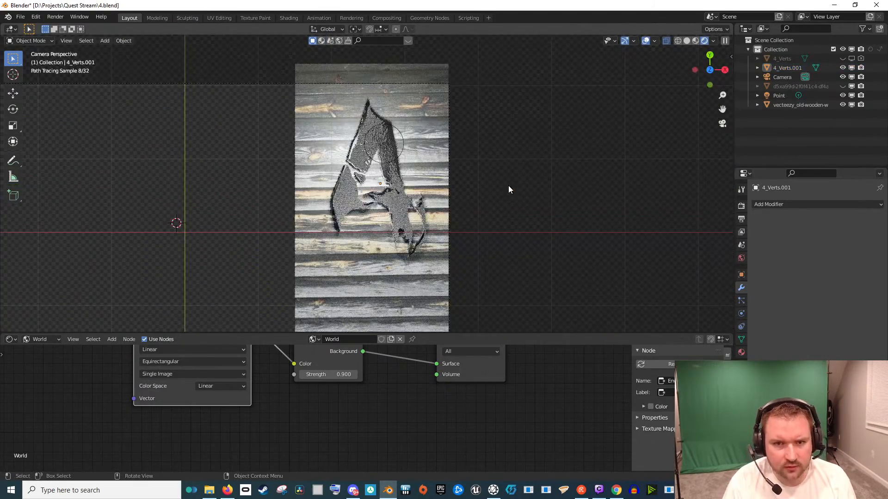
# Select the point light above the numeral and set its power to 50 W
pyautogui.scroll(2, 507, 185)
pyautogui.click(425, 111)
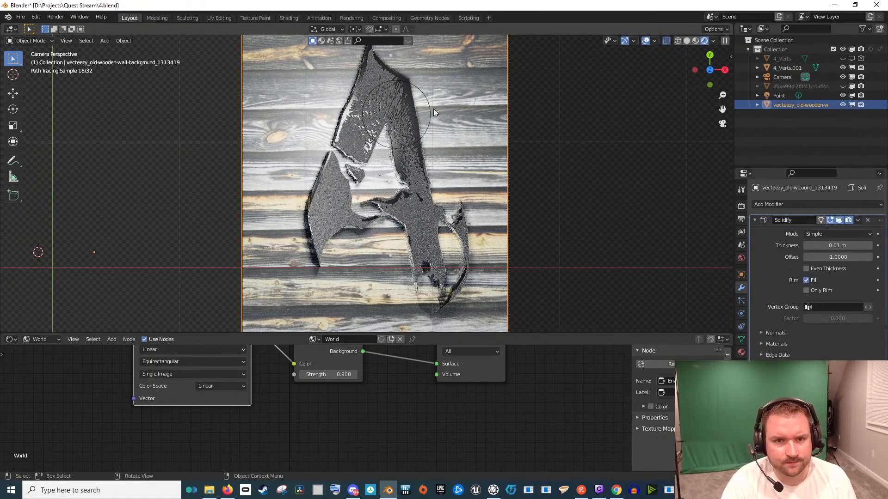
pyautogui.click(430, 111)
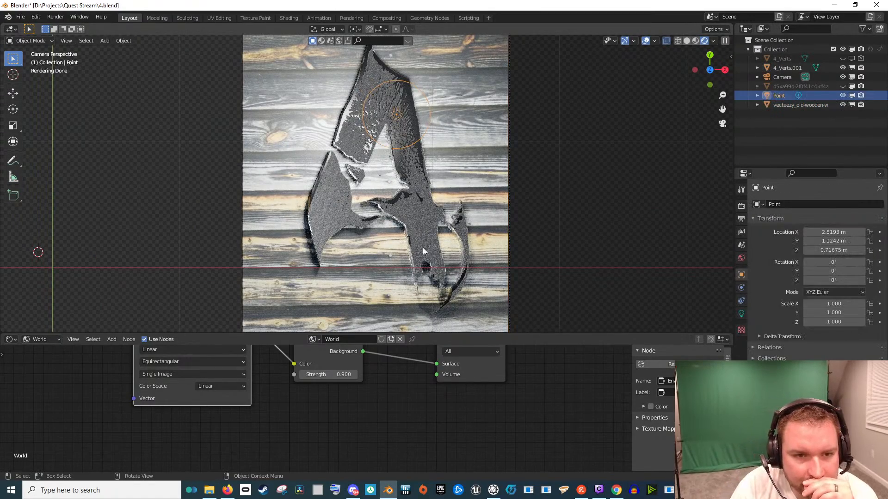
pyautogui.scroll(-3, 455, 258)
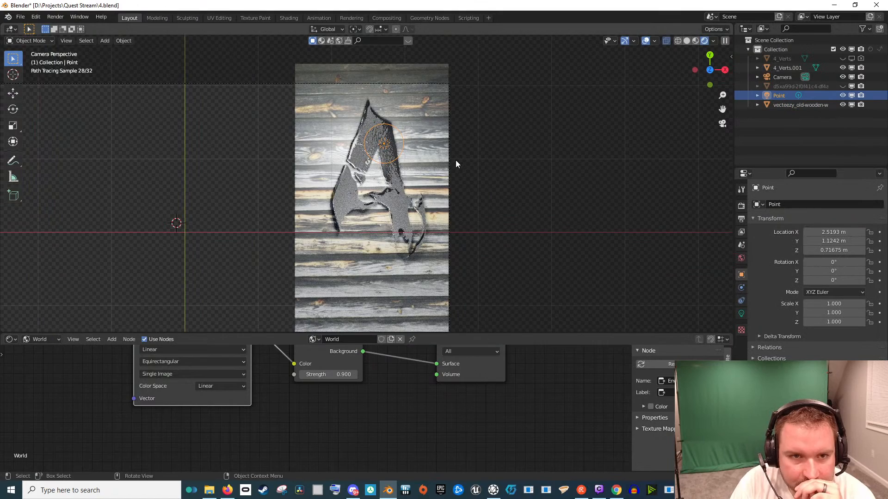
pyautogui.scroll(-2, 456, 161)
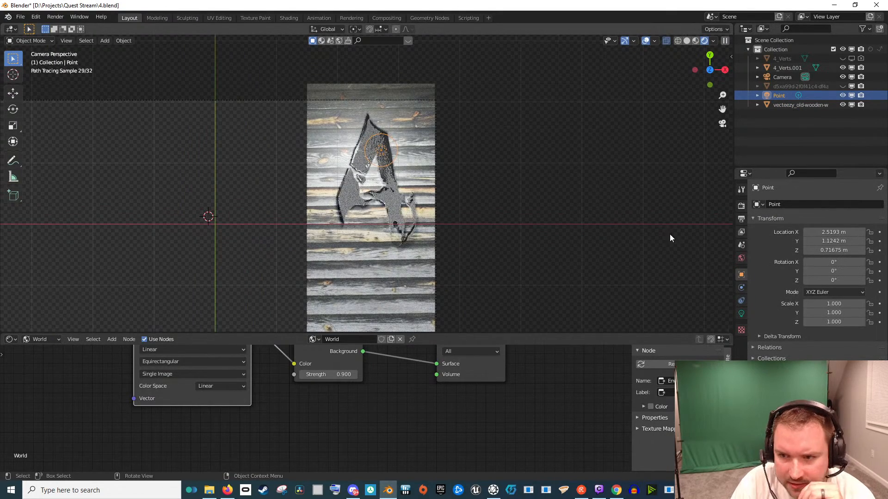
pyautogui.click(742, 314)
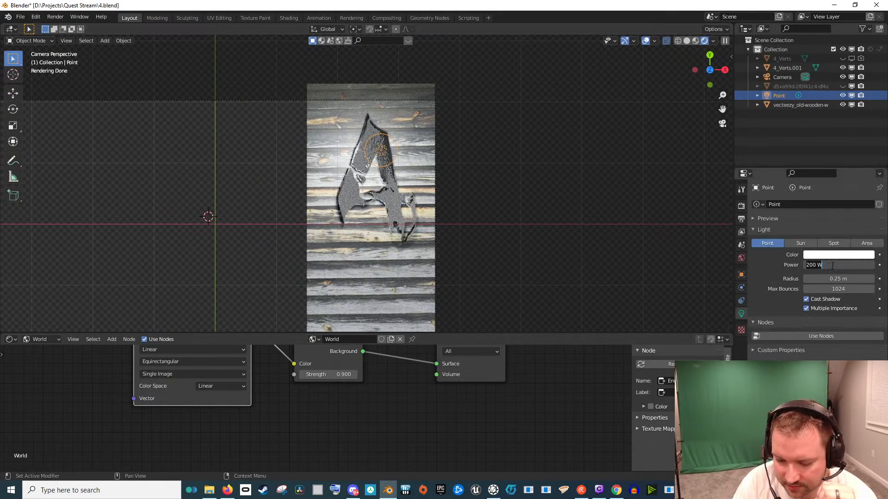
pyautogui.press('Return')
# Raise the point light about 1.98 m along Z
pyautogui.moveTo(581, 157)
pyautogui.mouseDown()
pyautogui.moveTo(451, 193)
pyautogui.moveTo(463, 150)
pyautogui.moveTo(502, 171)
pyautogui.mouseUp()
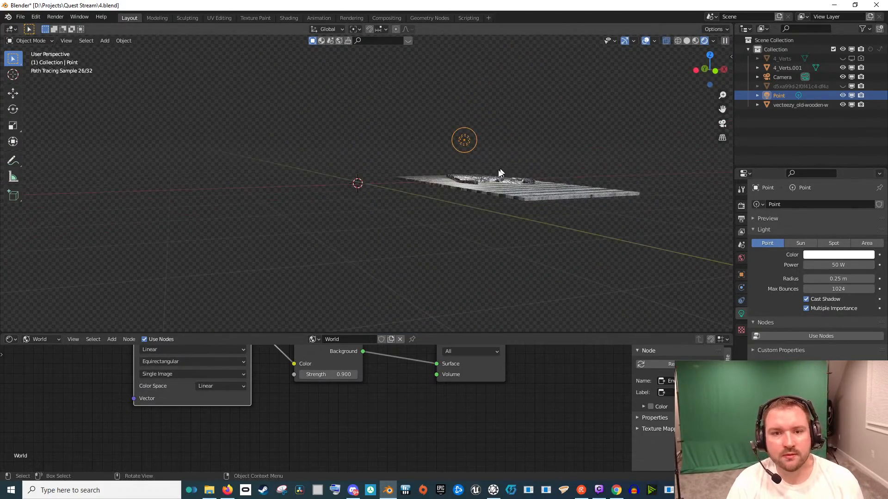
pyautogui.press('g')
pyautogui.press('z')
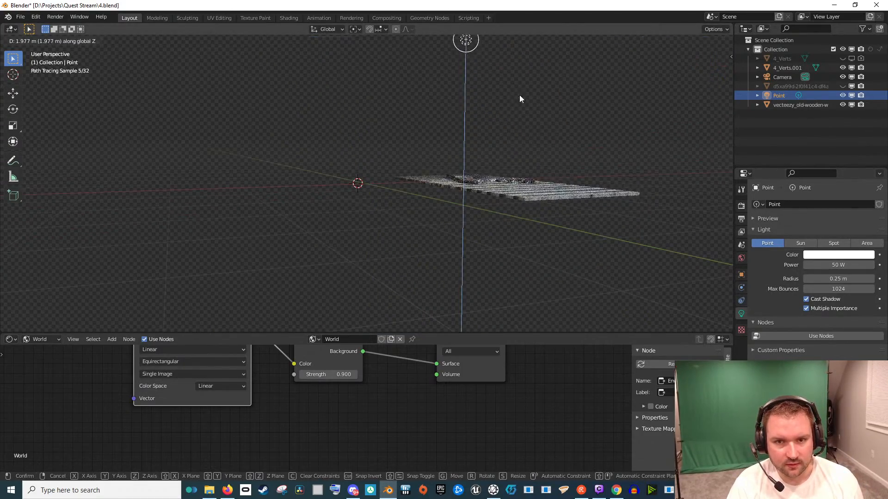
pyautogui.click(521, 97)
# Duplicate the point light about -3.49 m along X and check the lighting from the camera view
pyautogui.moveTo(521, 161)
pyautogui.mouseDown()
pyautogui.moveTo(537, 134)
pyautogui.moveTo(512, 157)
pyautogui.mouseUp()
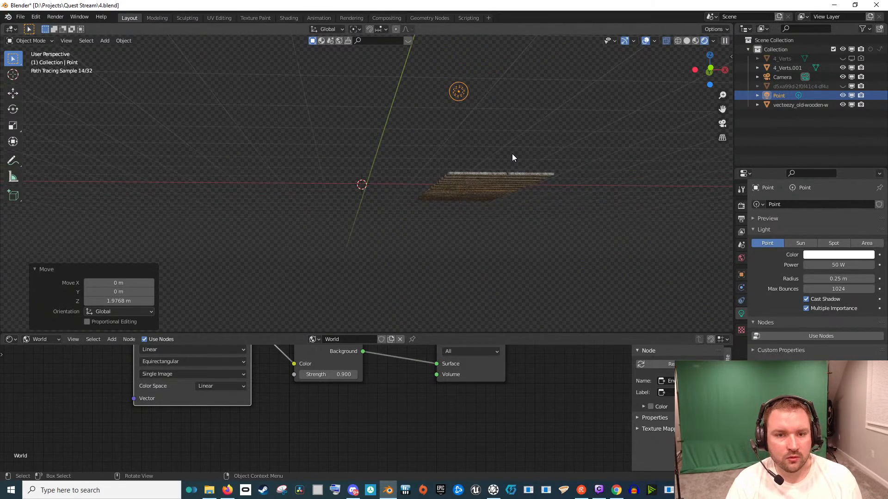
pyautogui.hotkey('shift', 'd')
pyautogui.press('x')
pyautogui.click(381, 159)
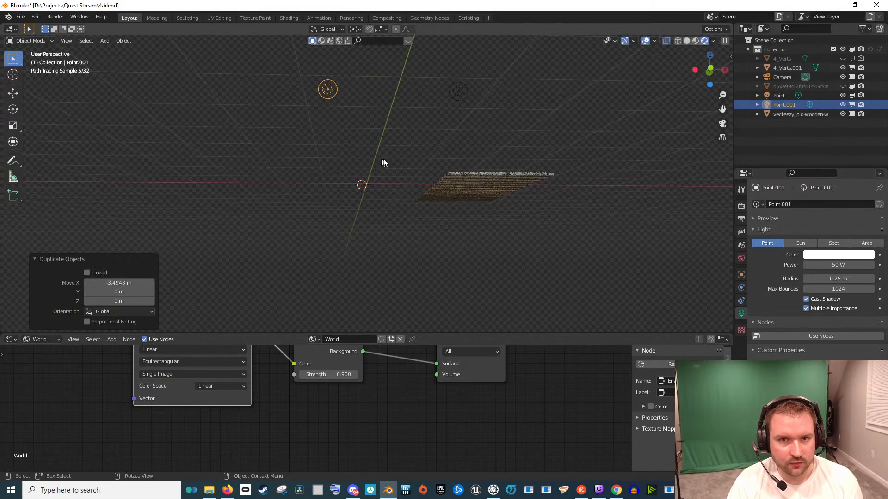
pyautogui.press('KP_0')
pyautogui.click(503, 176)
pyautogui.scroll(1, 441, 220)
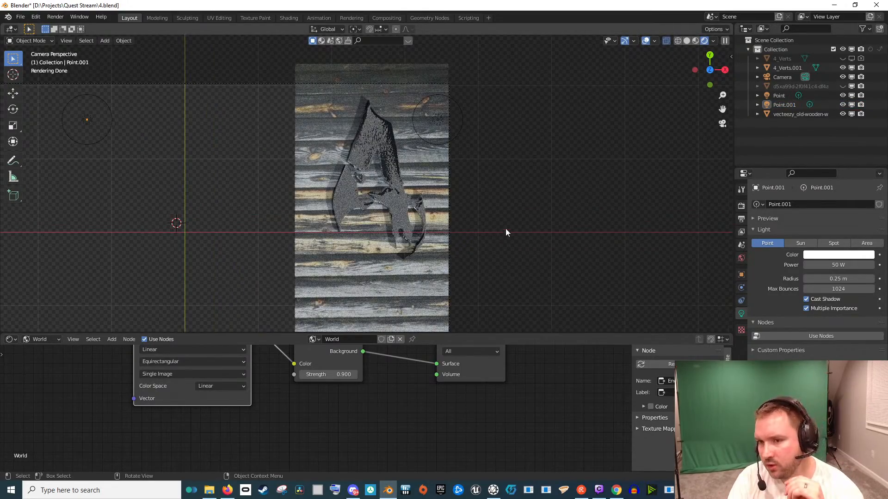
pyautogui.scroll(-2, 554, 209)
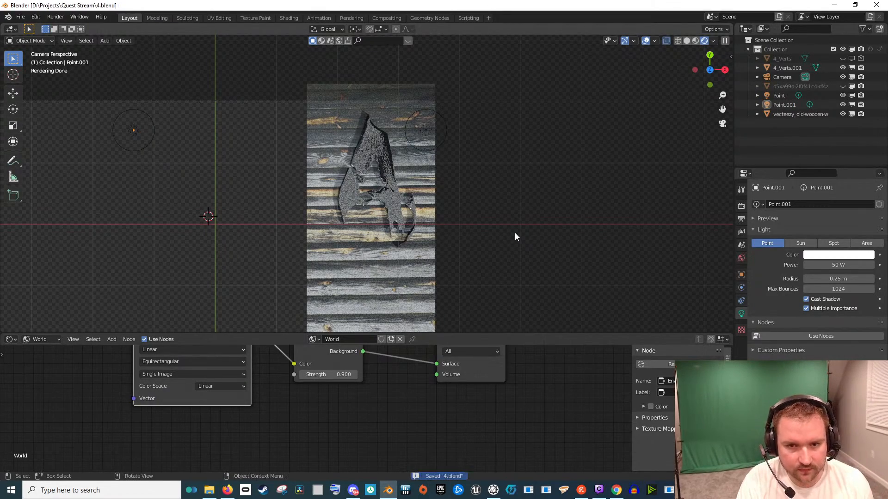
# Save the file and render the frame to inspect the numeral and background, then close the render
pyautogui.press('F12')
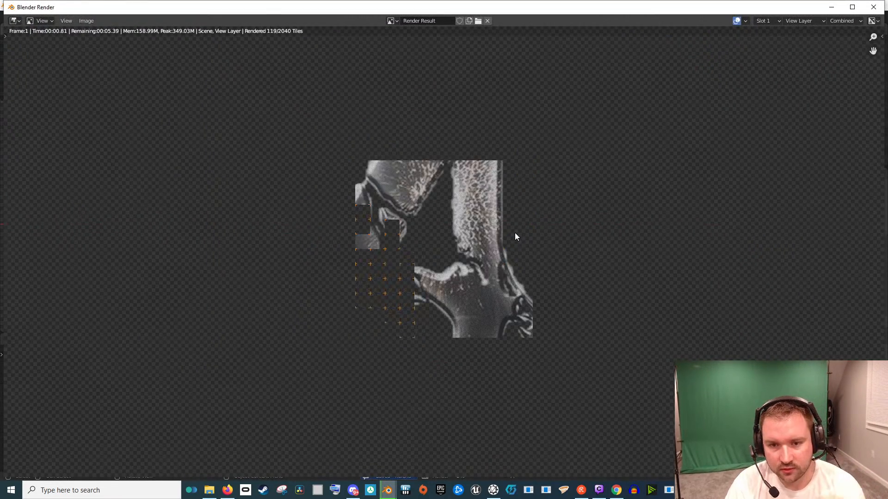
pyautogui.scroll(-5, 515, 234)
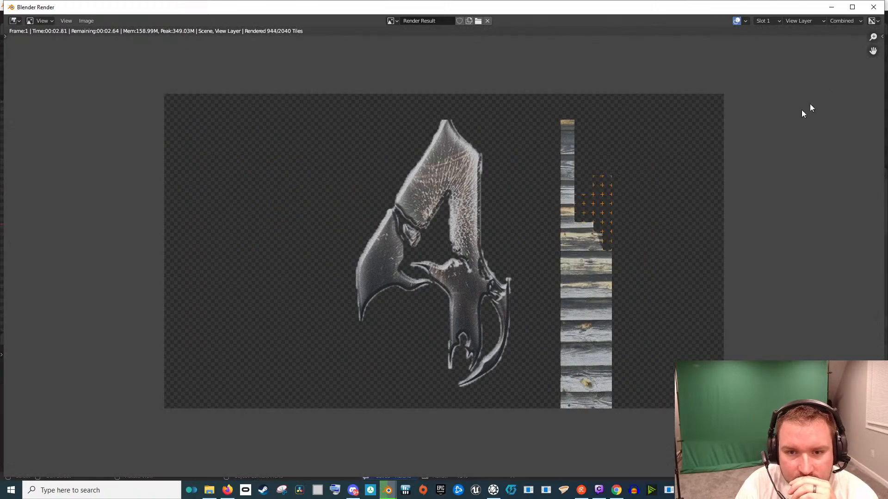
pyautogui.click(876, 10)
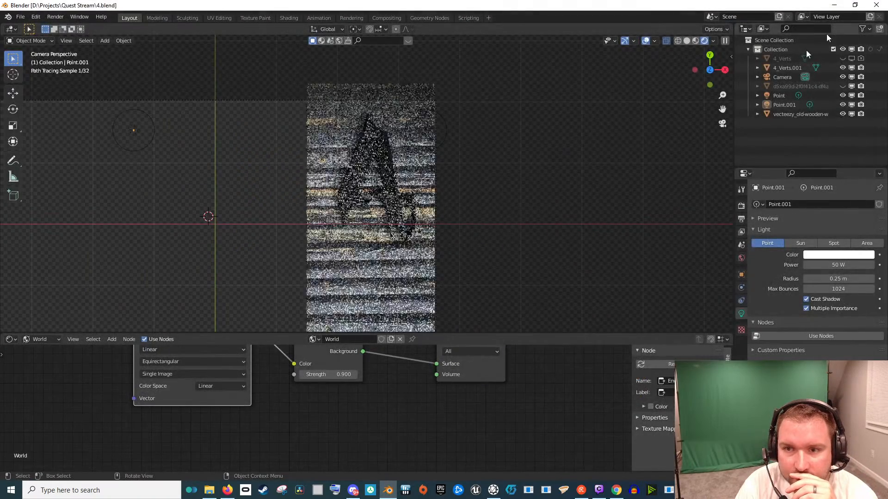
# Disable the hidden image object in viewports
pyautogui.click(851, 87)
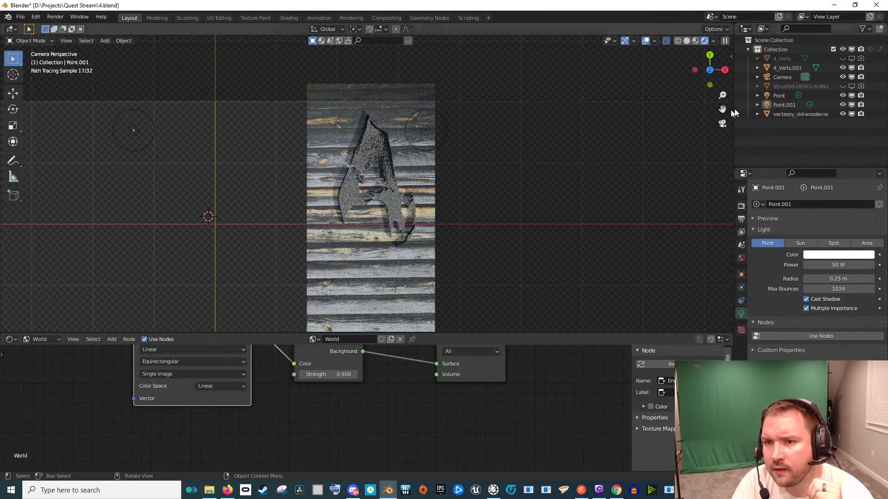
# Hide the Point.001 light in the viewport and render the image to check the whole frame
pyautogui.click(842, 104)
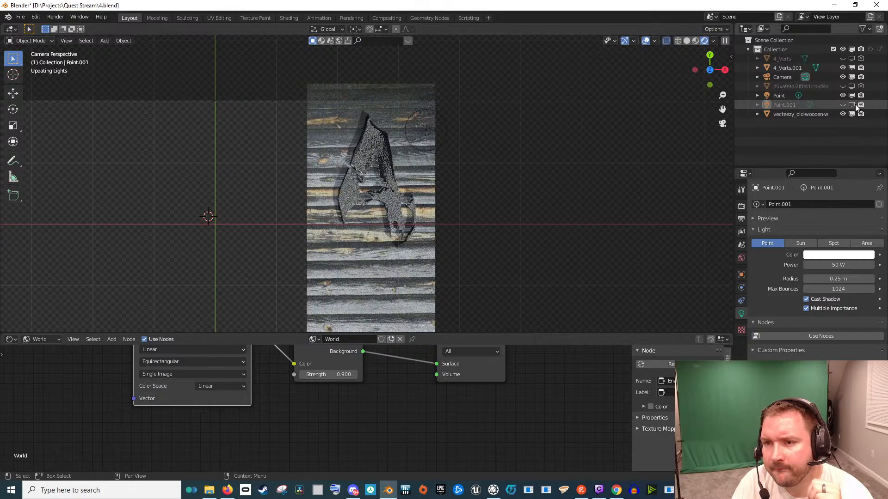
pyautogui.press('F12')
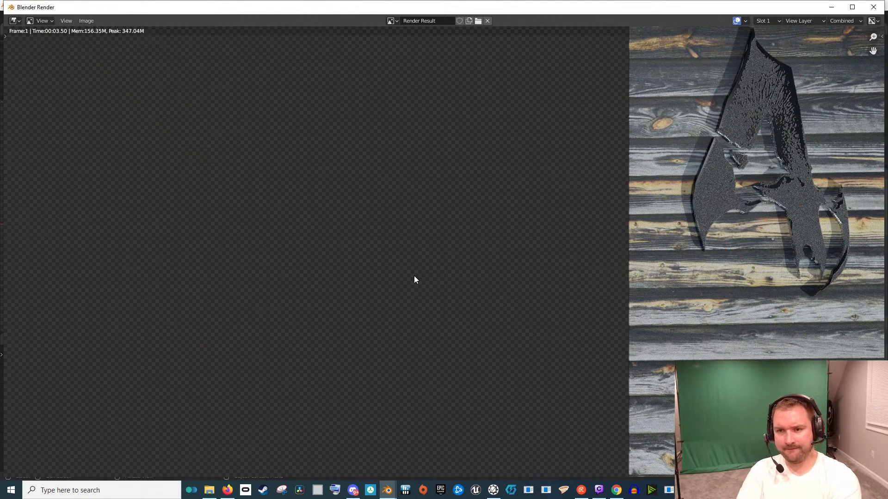
pyautogui.scroll(-4, 439, 259)
pyautogui.scroll(3, 509, 254)
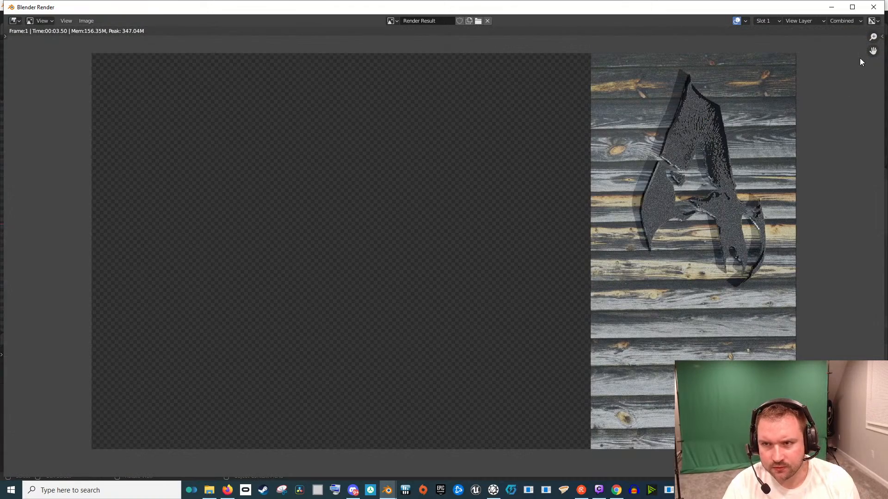
pyautogui.press('Escape')
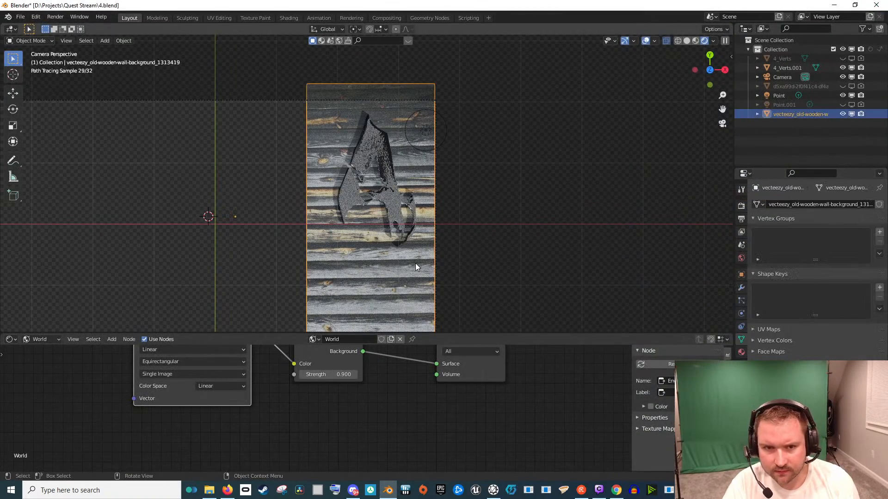
# Move the wooden wall background about 0.046 m along the global X axis
pyautogui.press('g')
pyautogui.press('x')
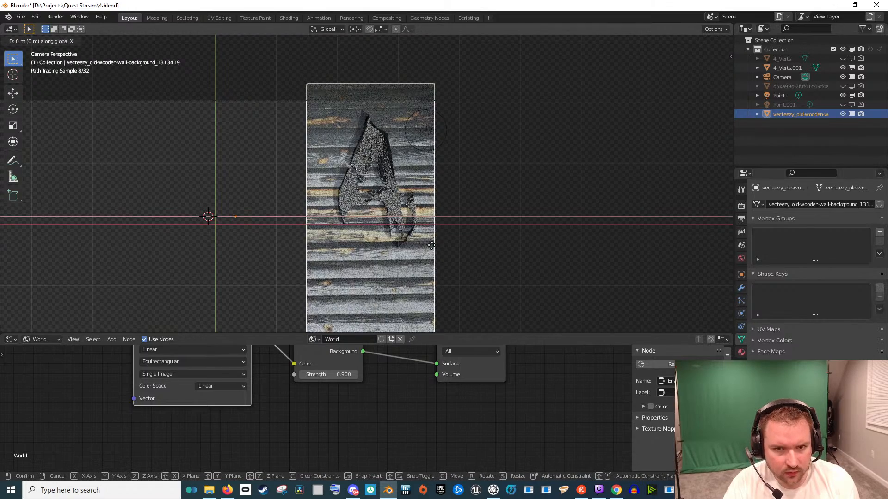
pyautogui.click(434, 246)
# Set the Cycles render device to GPU Compute and save the file
pyautogui.click(741, 206)
pyautogui.click(741, 219)
pyautogui.click(741, 206)
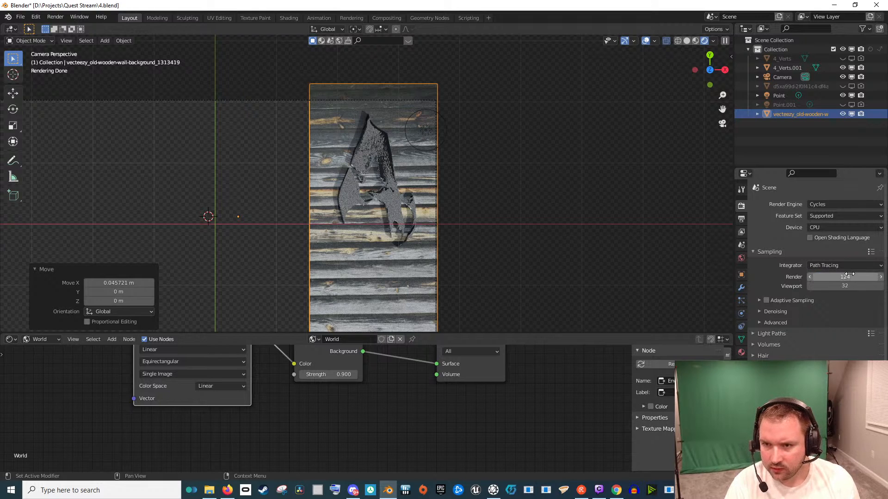
pyautogui.click(865, 227)
pyautogui.click(851, 249)
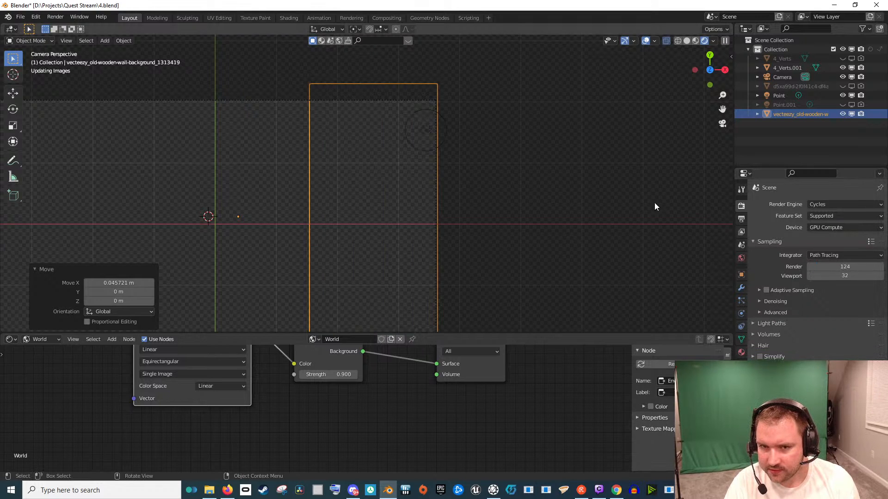
pyautogui.hotkey('ctrl', 's')
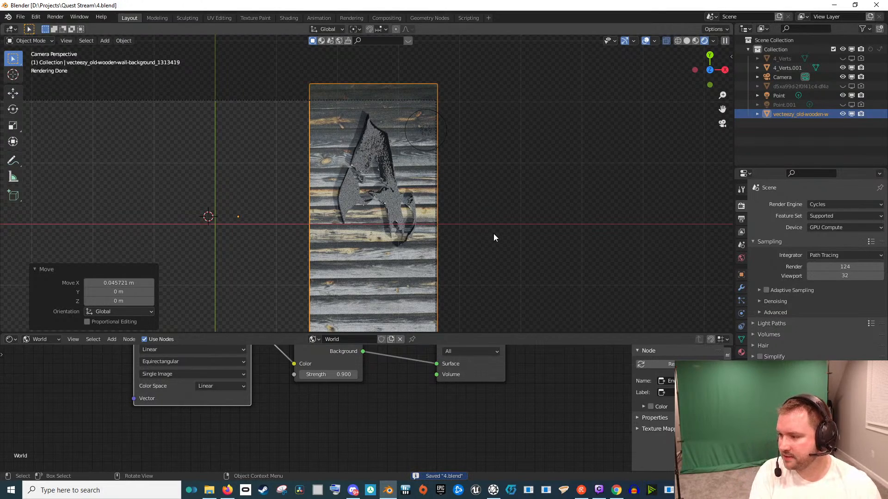
# Render the image again to check the wall's placement in the frame
pyautogui.press('F12')
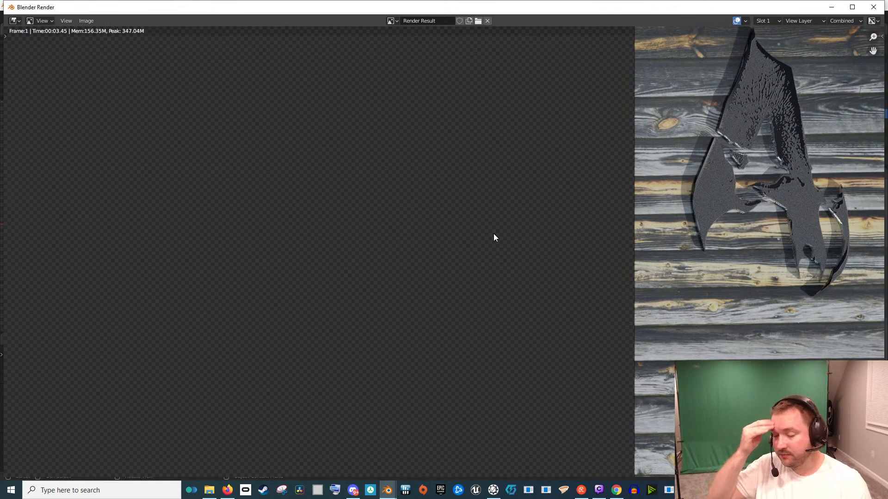
pyautogui.scroll(-1, 578, 203)
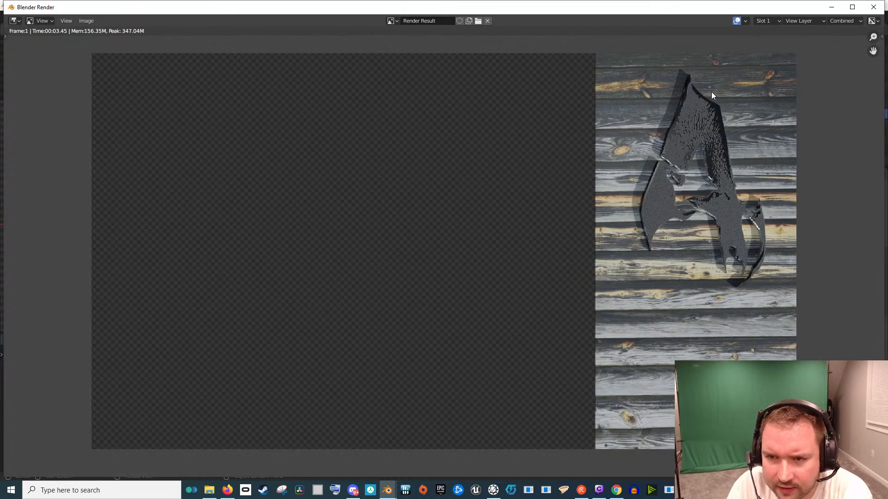
pyautogui.click(873, 7)
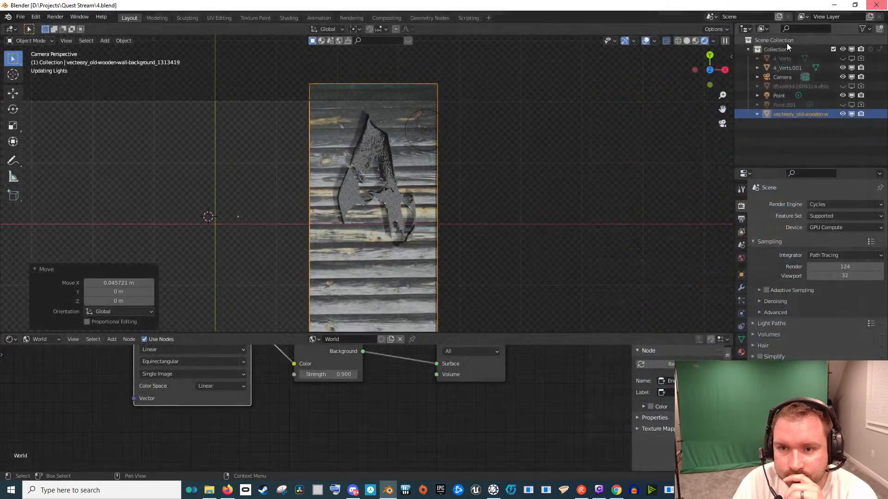
# Duplicate the Point light and place the copy about -3.06 m along the X axis
pyautogui.click(401, 151)
pyautogui.moveTo(254, 176); pyautogui.dragTo(630, 234)
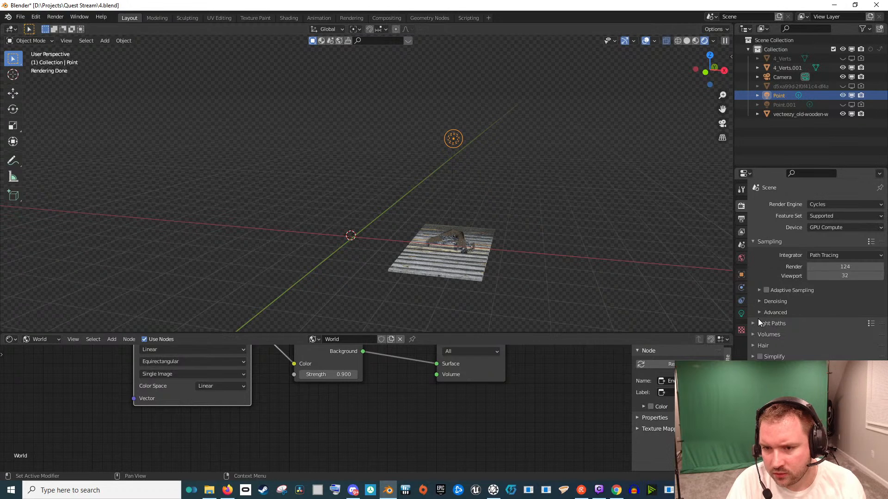
pyautogui.click(741, 314)
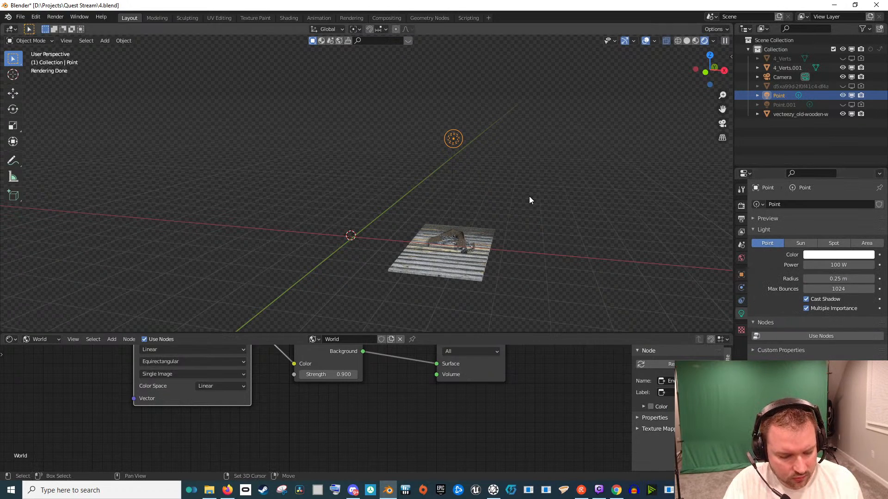
pyautogui.hotkey('shift', 'd')
pyautogui.press('x')
pyautogui.click(432, 196)
# Render the image from the camera view to examine the lighting with the duplicated light
pyautogui.press('KP_0')
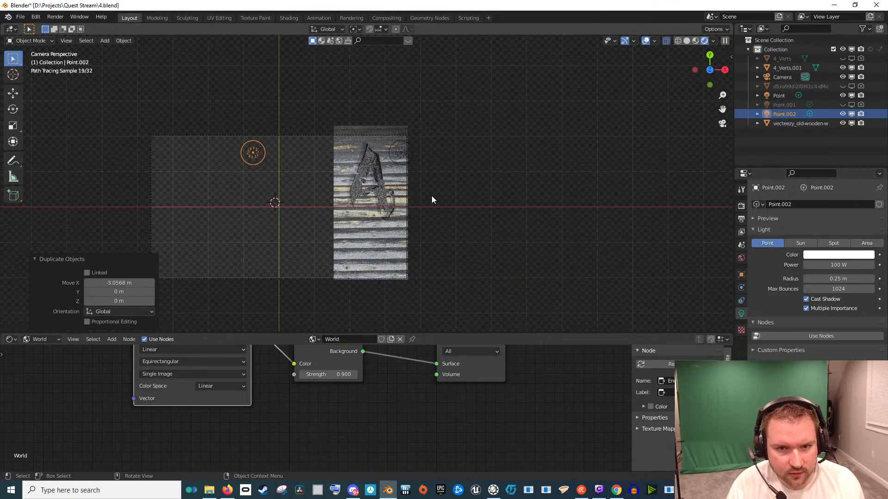
pyautogui.press('Home')
pyautogui.press('F12')
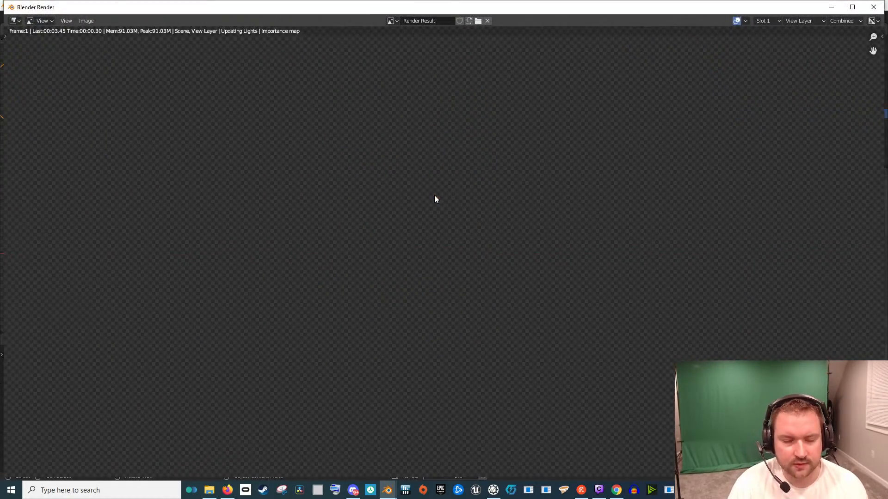
pyautogui.scroll(-2, 509, 161)
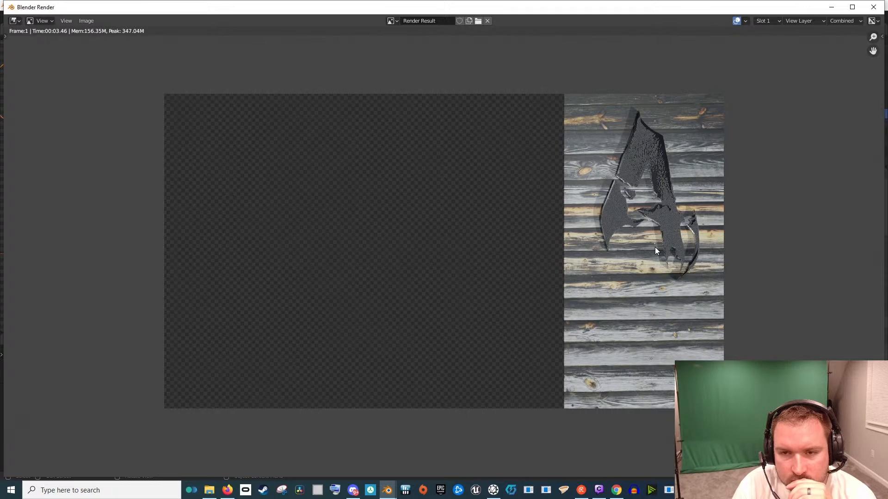
pyautogui.moveTo(656, 250); pyautogui.dragTo(660, 226)
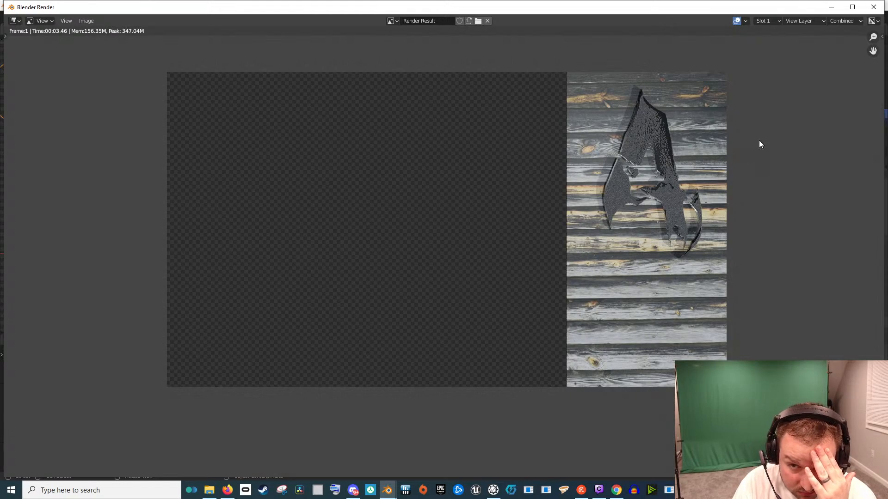
pyautogui.click(875, 6)
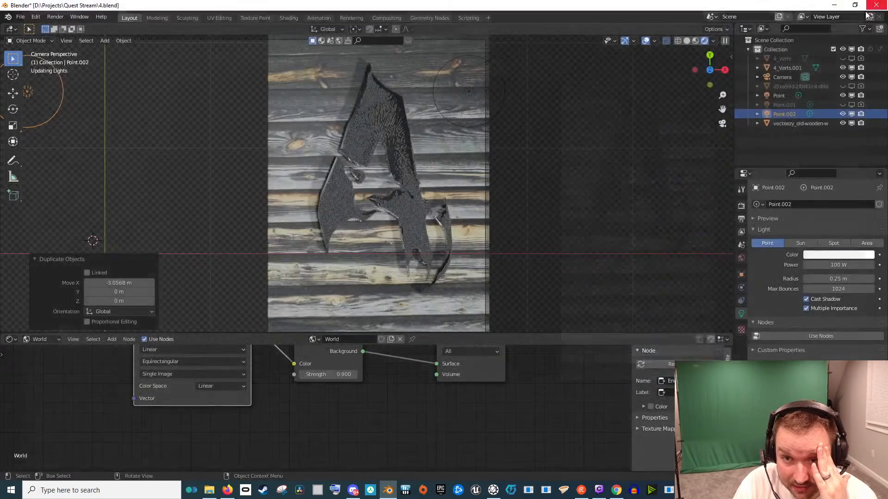
# Select the letter mesh and show its object material nodes in the shader editor instead of the World nodes
pyautogui.click(399, 152)
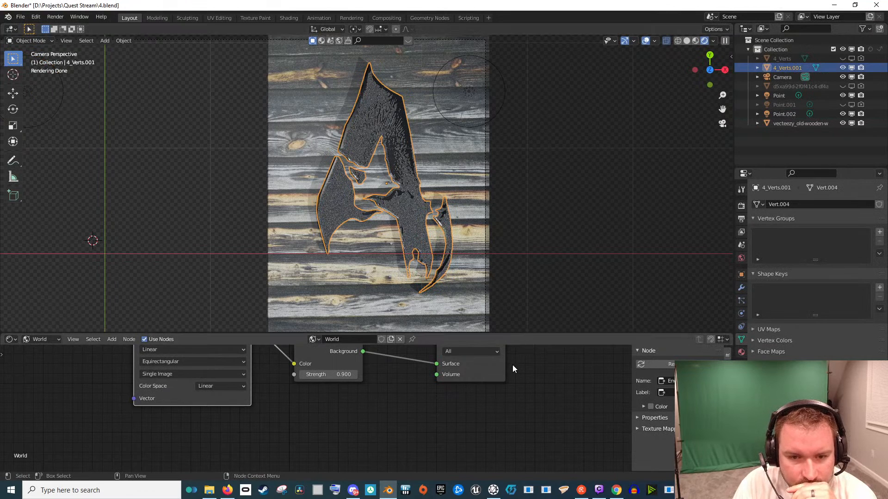
pyautogui.click(10, 339)
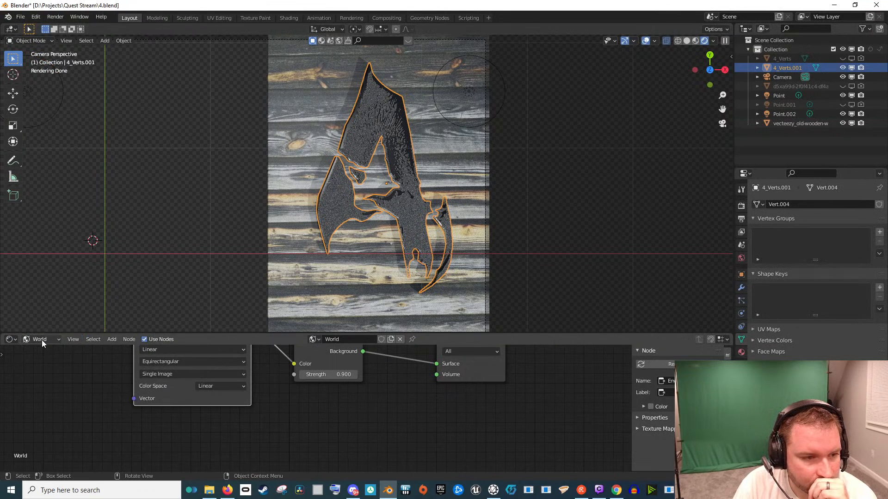
pyautogui.click(42, 350)
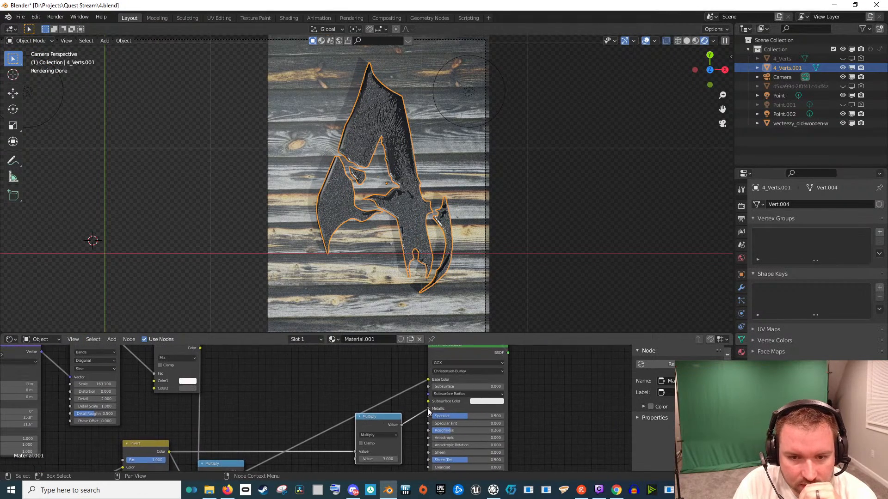
pyautogui.moveTo(411, 382); pyautogui.dragTo(308, 400)
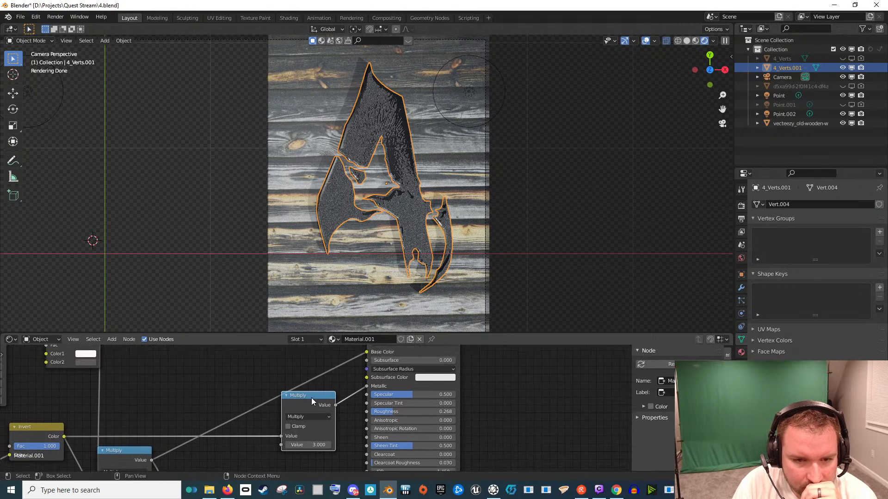
pyautogui.scroll(-2, 337, 368)
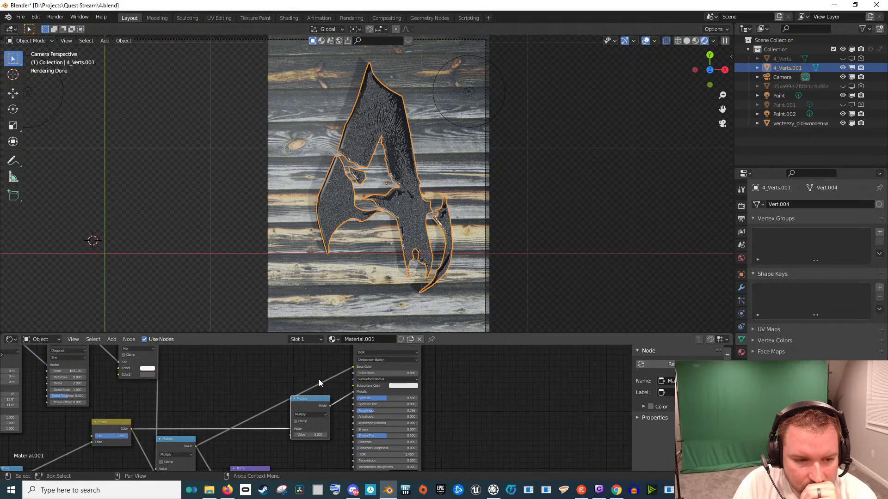
# Reposition the Multiply node that feeds Base Color between the Mix node and the Principled BSDF
pyautogui.moveTo(321, 378); pyautogui.dragTo(368, 427)
pyautogui.moveTo(312, 412); pyautogui.dragTo(321, 358)
pyautogui.moveTo(243, 437); pyautogui.dragTo(270, 370)
pyautogui.moveTo(322, 376); pyautogui.dragTo(279, 414)
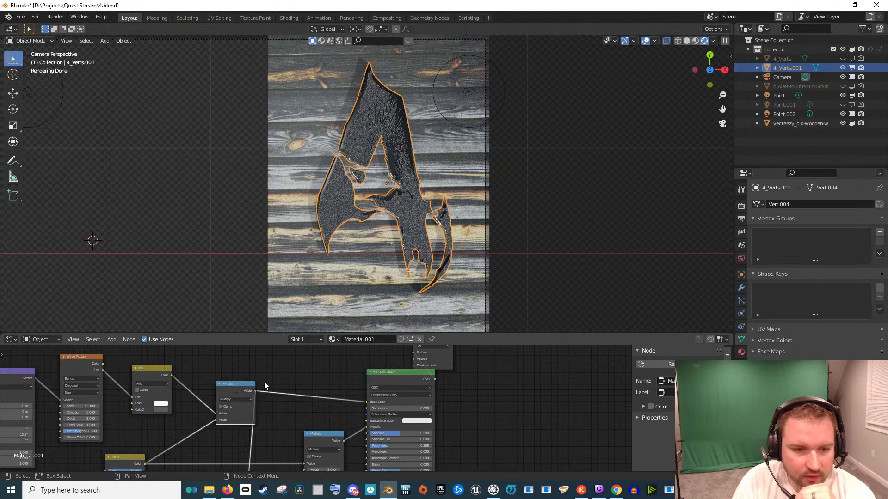
# Insert a MixRGB node on the link between the Multiply node and the Principled BSDF's Base Color
pyautogui.scroll(2, 282, 373)
pyautogui.hotkey('shift', 'a')
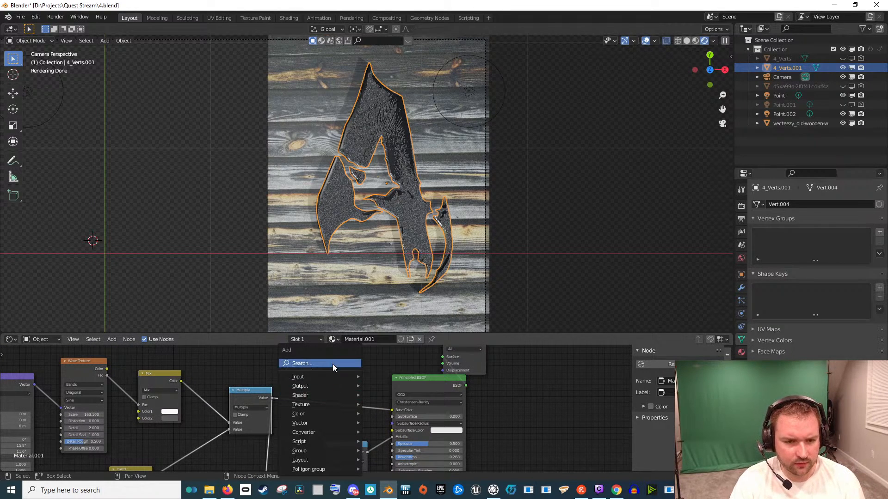
pyautogui.click(303, 364)
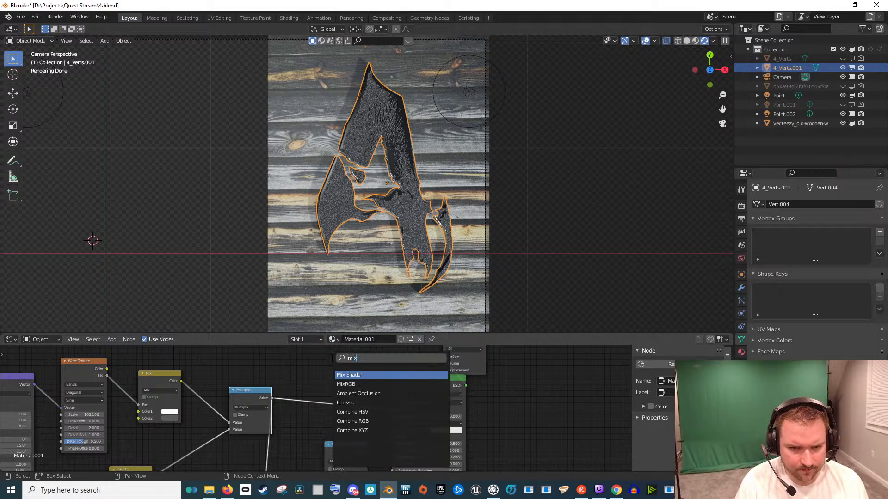
pyautogui.click(345, 384)
pyautogui.click(331, 372)
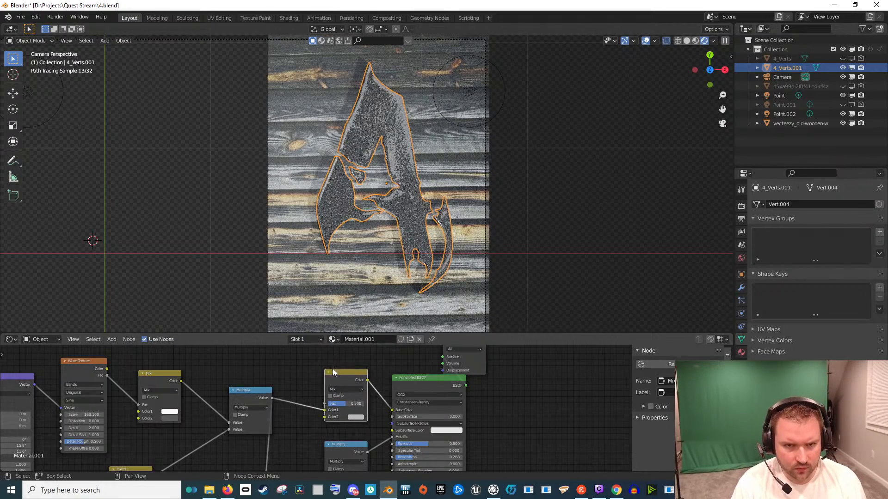
# Set the new Mix node's Color2 to white and its Fac to 0.842
pyautogui.scroll(3, 351, 418)
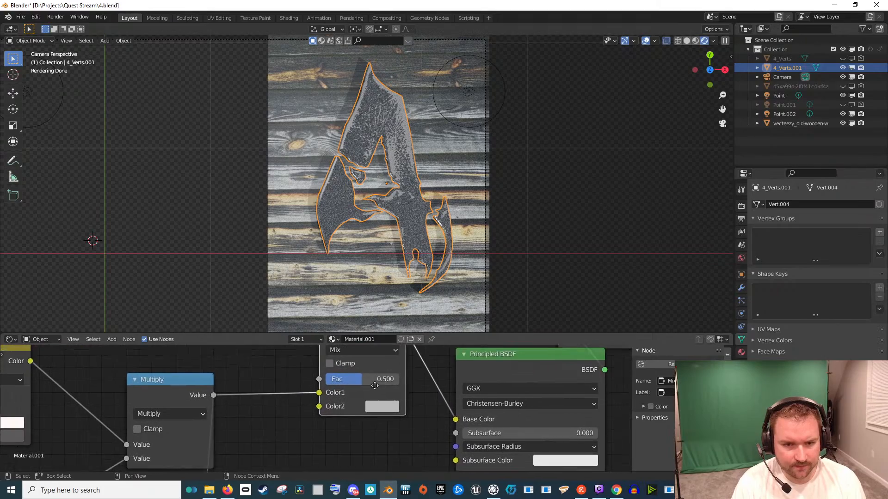
pyautogui.click(371, 419)
pyautogui.click(371, 419)
pyautogui.moveTo(456, 282); pyautogui.dragTo(457, 238)
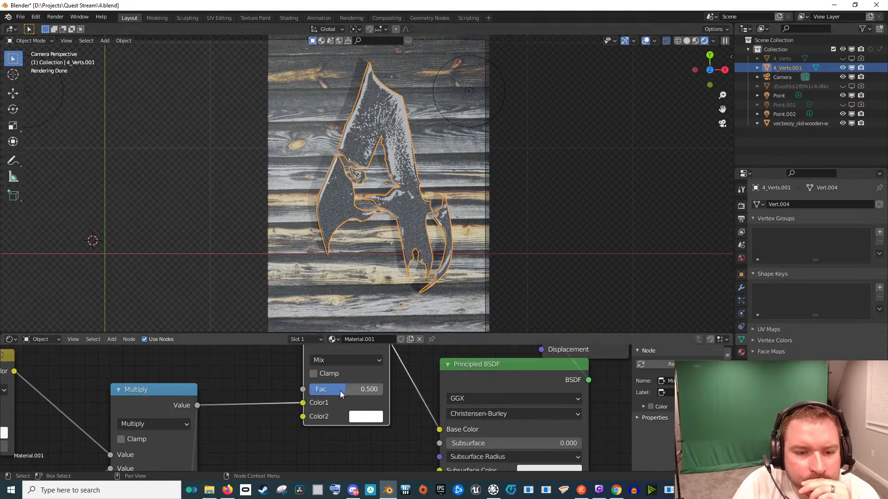
pyautogui.moveTo(341, 394); pyautogui.dragTo(371, 393)
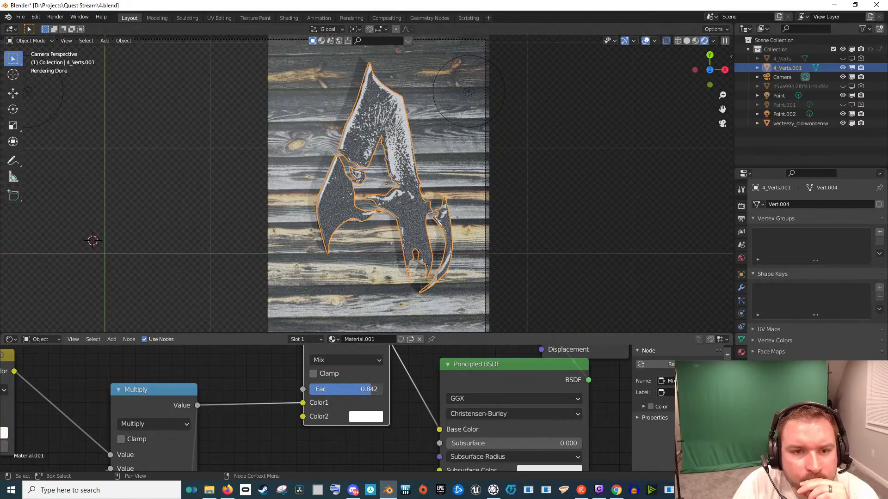
# Examine the letter at an angle and enter Edit Mode on its mesh
pyautogui.moveTo(384, 277); pyautogui.dragTo(439, 152)
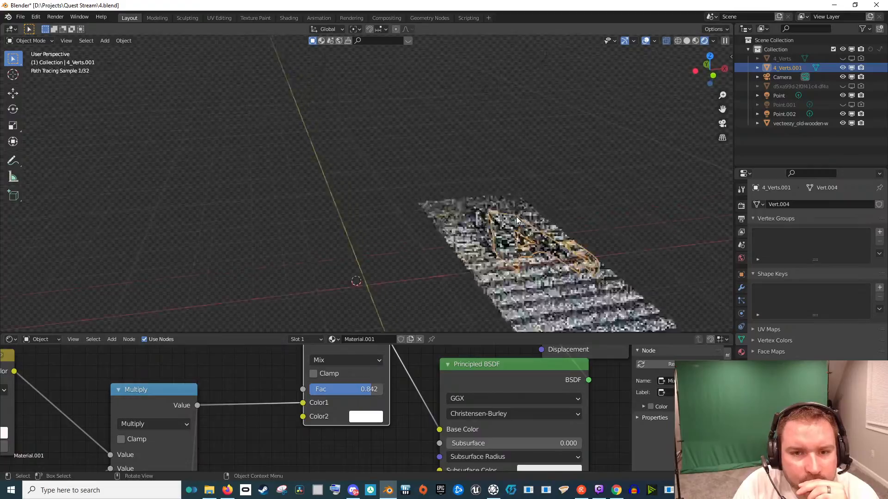
pyautogui.scroll(4, 564, 250)
pyautogui.moveTo(564, 250); pyautogui.dragTo(340, 162)
pyautogui.scroll(2, 341, 162)
pyautogui.moveTo(411, 164); pyautogui.dragTo(374, 151)
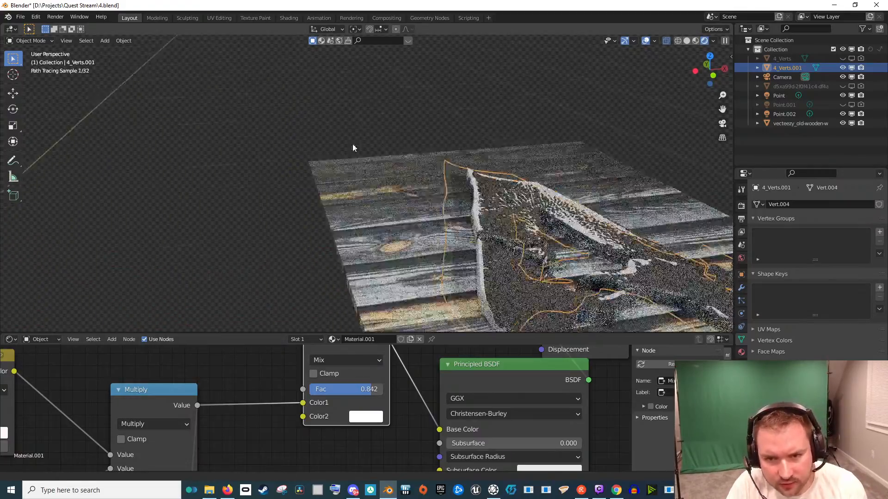
pyautogui.scroll(1, 374, 151)
pyautogui.press('Tab')
pyautogui.scroll(-4, 466, 231)
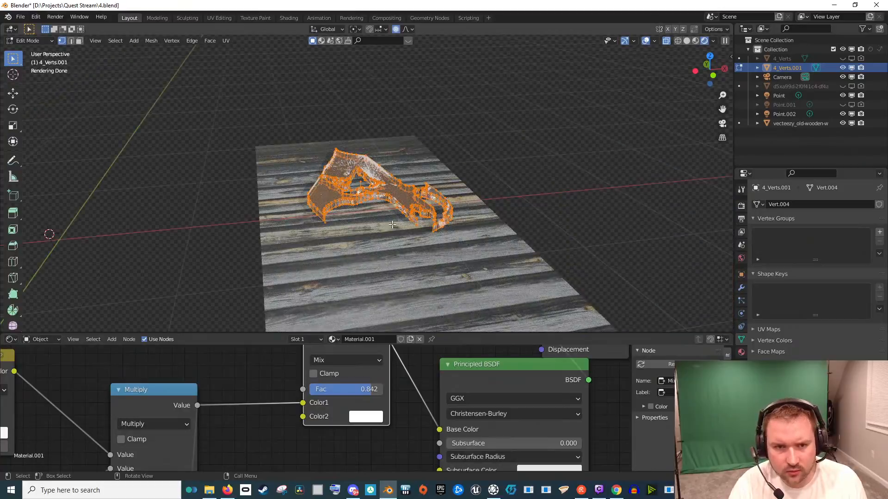
# Hide the viewport overlays and inspect the letter's surface pattern and edges up close
pyautogui.scroll(5, 392, 225)
pyautogui.click(647, 41)
pyautogui.moveTo(166, 231); pyautogui.dragTo(265, 237)
pyautogui.scroll(3, 265, 237)
pyautogui.scroll(-3, 265, 237)
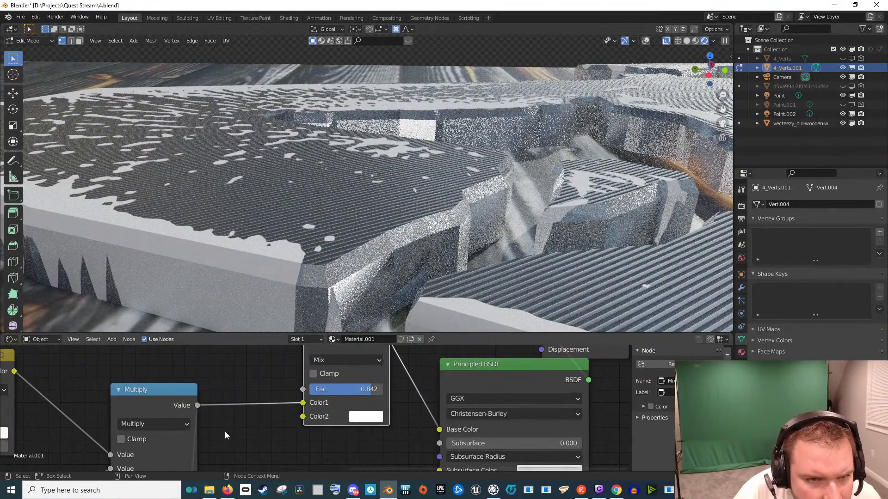
# Set Color2 of the Mix node fed by the wave texture to a grey with value 0.402
pyautogui.scroll(-2, 225, 436)
pyautogui.moveTo(181, 448); pyautogui.dragTo(256, 421)
pyautogui.moveTo(165, 394); pyautogui.dragTo(299, 410)
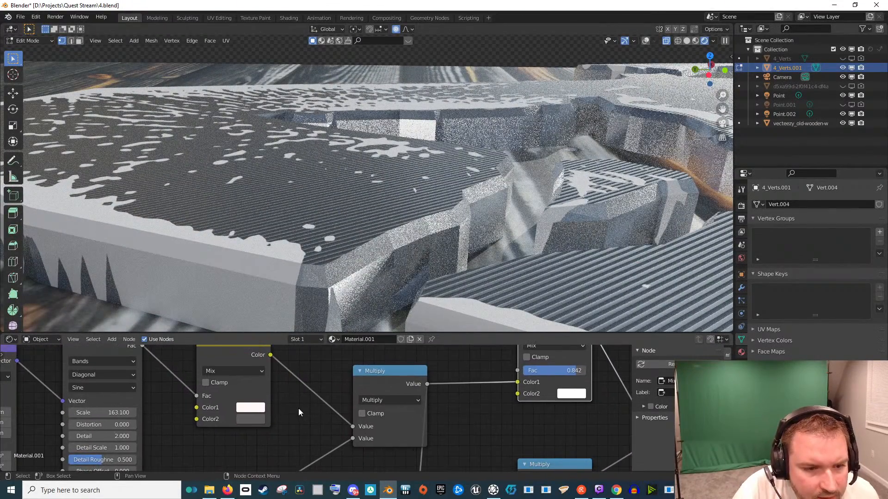
pyautogui.click(253, 420)
pyautogui.moveTo(331, 309); pyautogui.dragTo(328, 276)
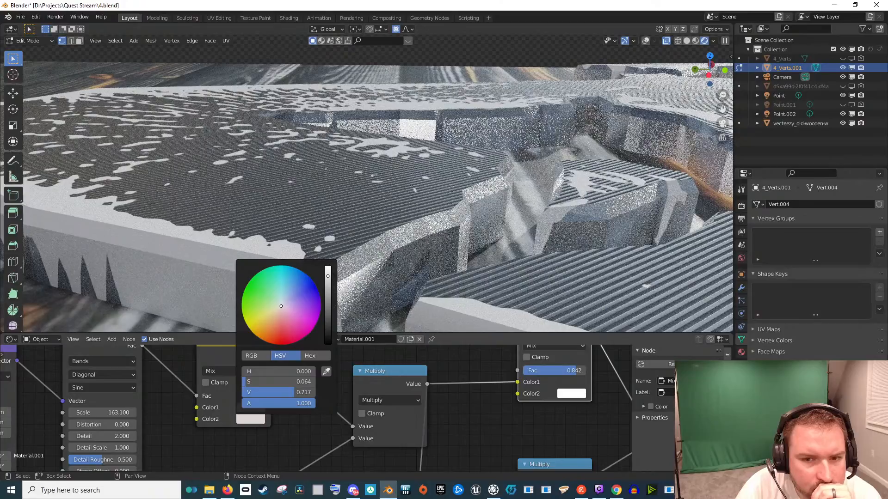
pyautogui.moveTo(328, 276); pyautogui.dragTo(328, 292)
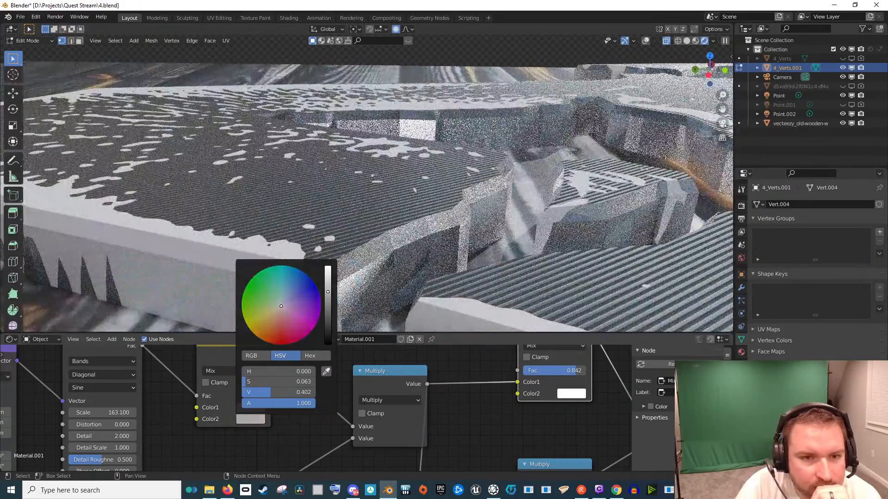
# Move the Multiply node that feeds the bump height down between the Invert and Bump nodes
pyautogui.moveTo(499, 419); pyautogui.dragTo(367, 299)
pyautogui.rightClick(387, 491)
pyautogui.click(252, 430)
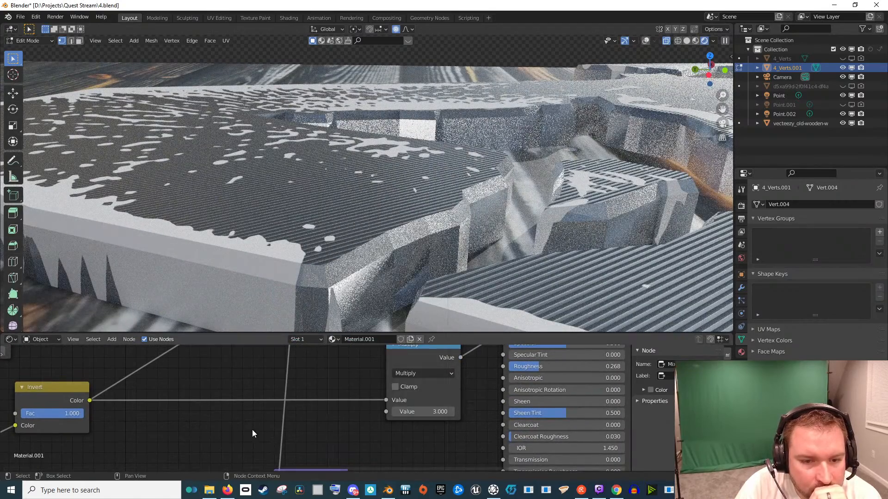
pyautogui.scroll(-5, 252, 431)
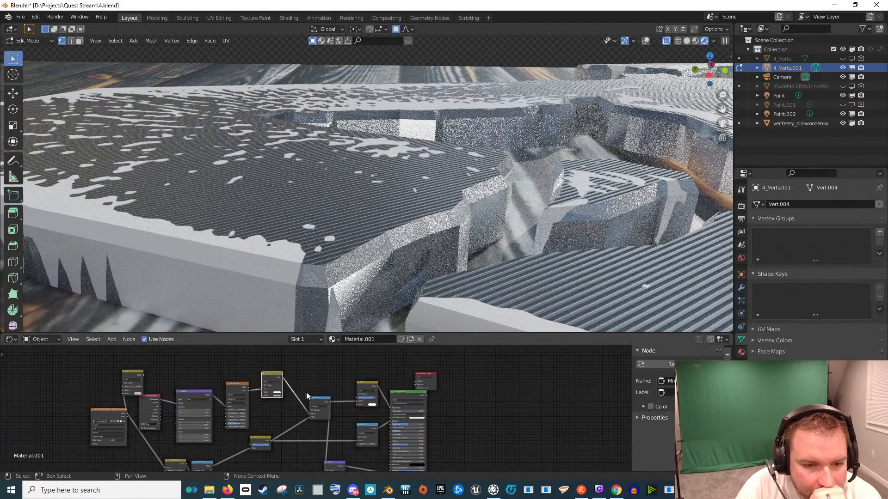
pyautogui.moveTo(319, 401); pyautogui.dragTo(313, 380)
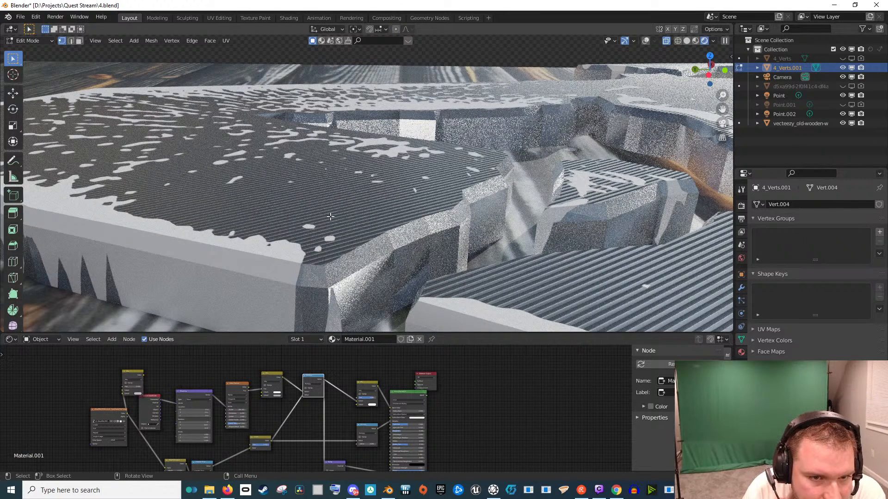
pyautogui.scroll(5, 345, 415)
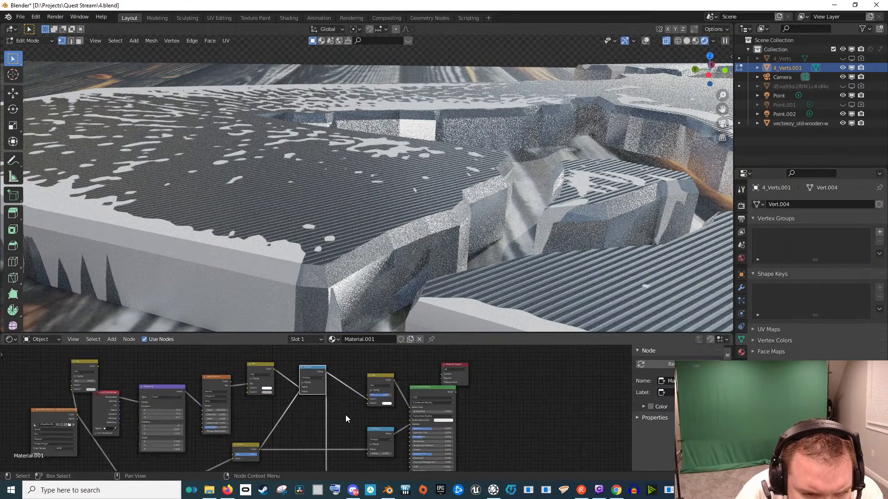
pyautogui.moveTo(333, 409); pyautogui.dragTo(315, 427)
pyautogui.moveTo(298, 358); pyautogui.dragTo(293, 446)
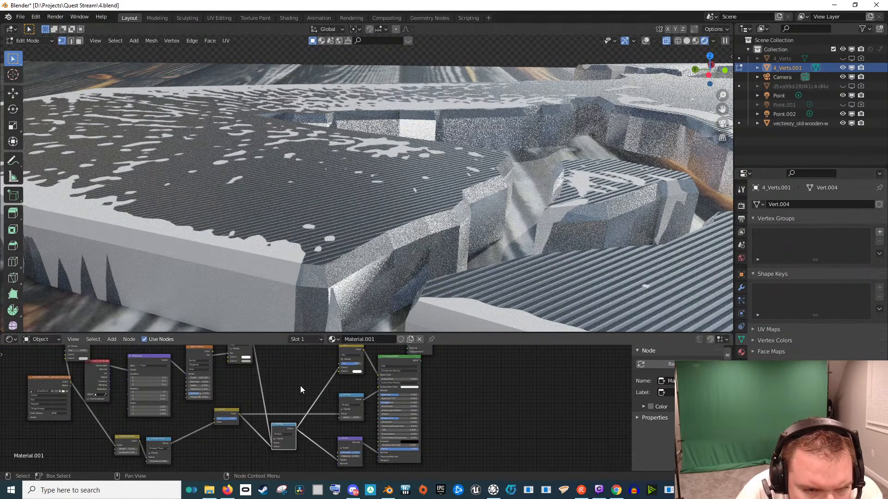
pyautogui.scroll(5, 307, 418)
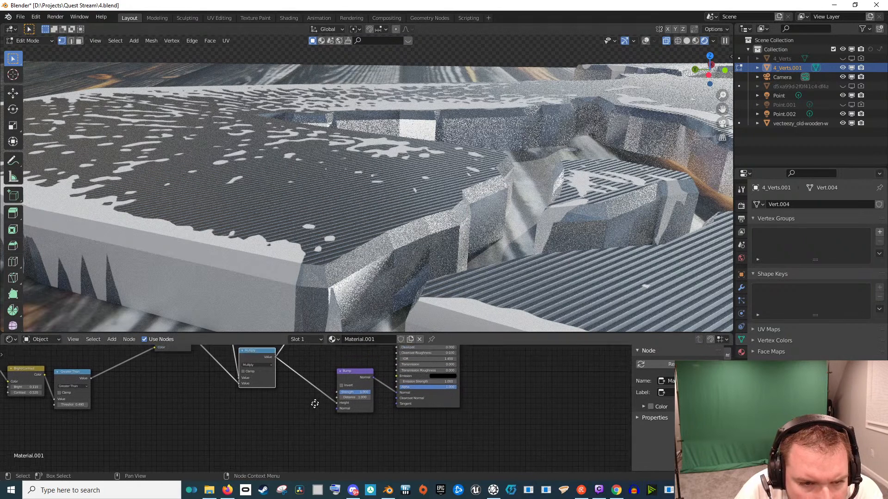
pyautogui.hotkey('shift', 'a')
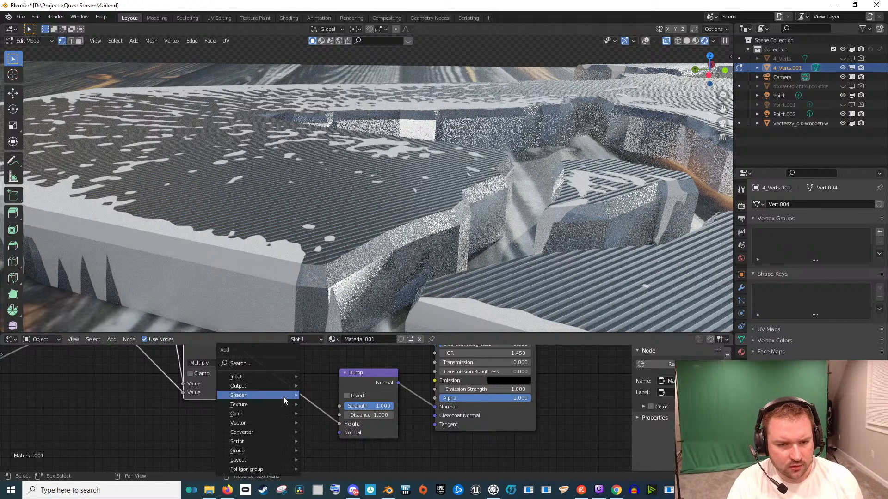
pyautogui.press('Escape')
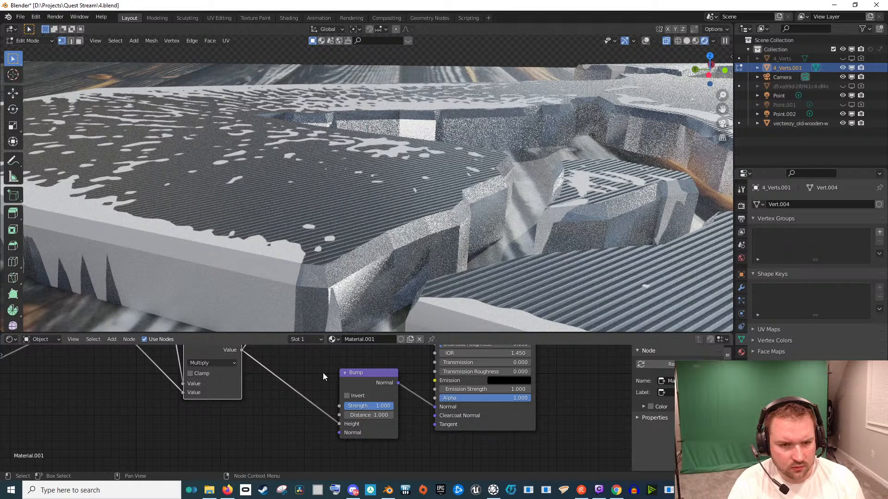
# Insert a Math node on the link from the wave texture's Mix node to the Multiply node
pyautogui.scroll(-4, 233, 404)
pyautogui.moveTo(222, 351); pyautogui.dragTo(279, 429)
pyautogui.scroll(-2, 274, 393)
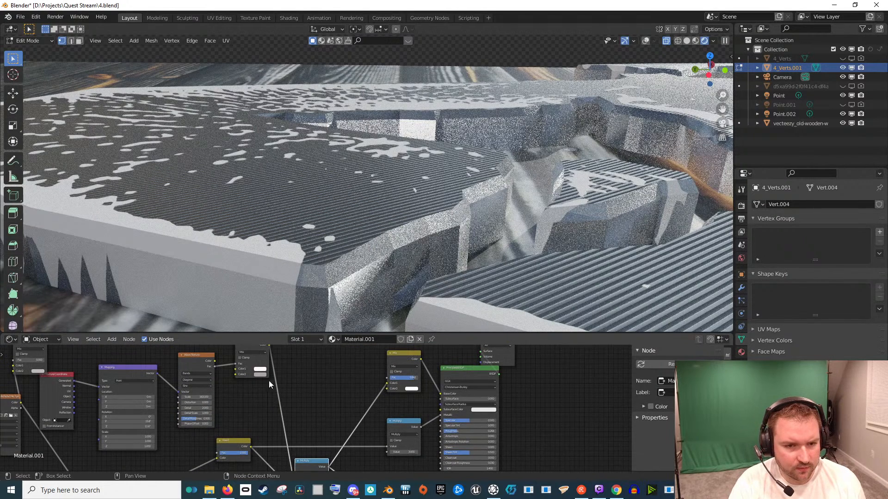
pyautogui.hotkey('shift', 'a')
pyautogui.click(285, 362)
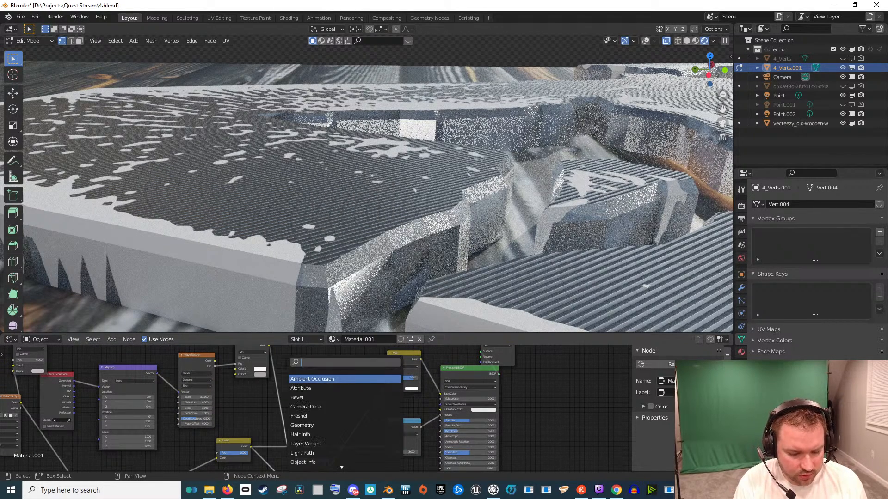
pyautogui.press('Down')
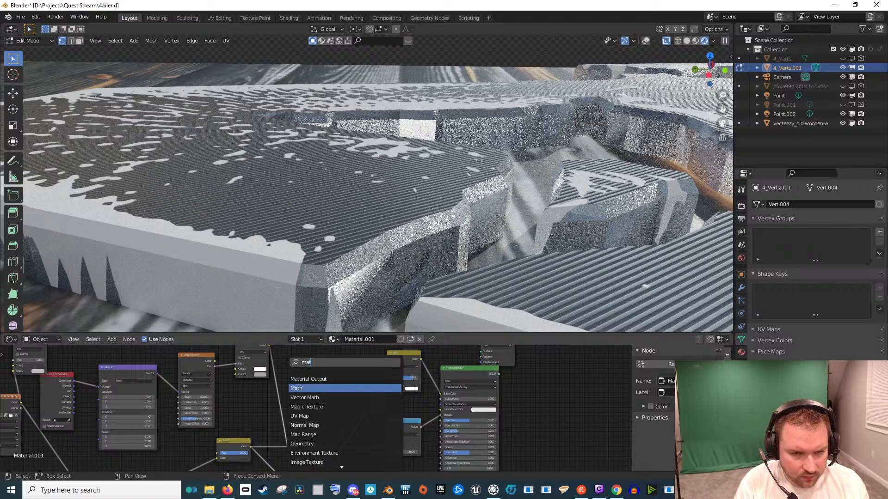
pyautogui.press('Return')
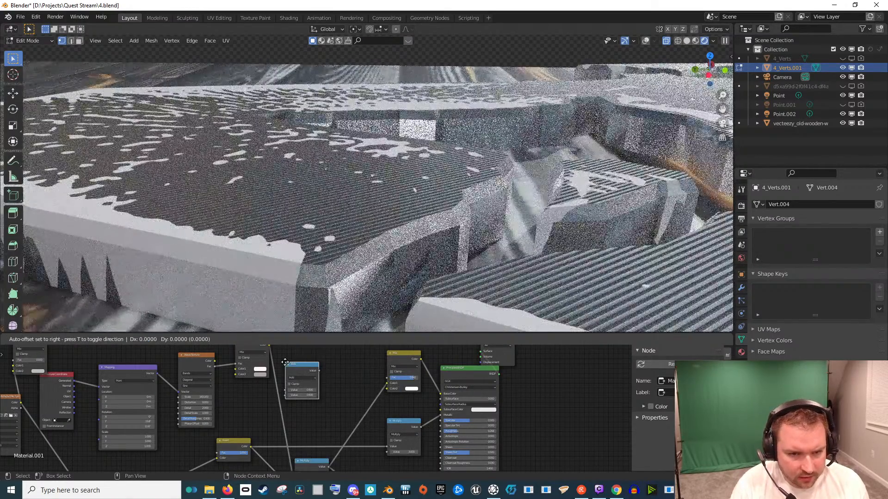
pyautogui.click(301, 385)
pyautogui.moveTo(297, 387); pyautogui.dragTo(326, 389)
# Switch the new Math node to Divide, preview its output on the letter, and set its value to 22.300
pyautogui.scroll(2, 326, 389)
pyautogui.click(339, 392)
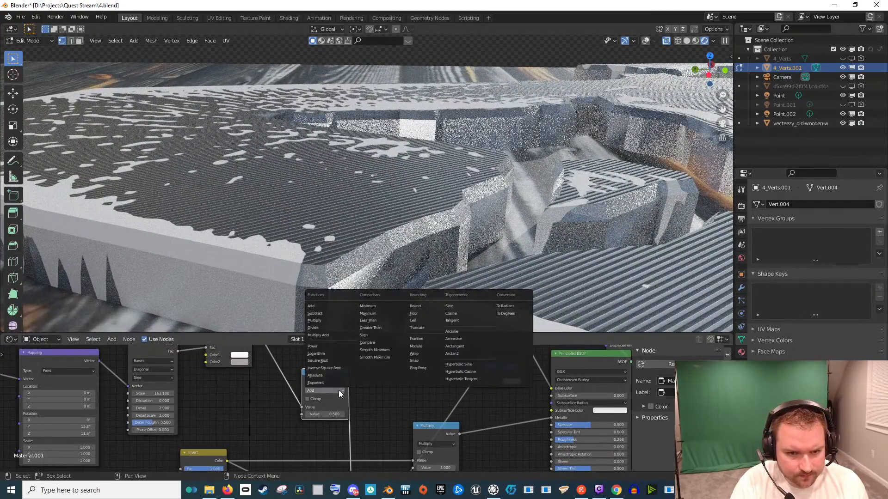
pyautogui.click(330, 328)
pyautogui.moveTo(324, 414); pyautogui.dragTo(366, 419)
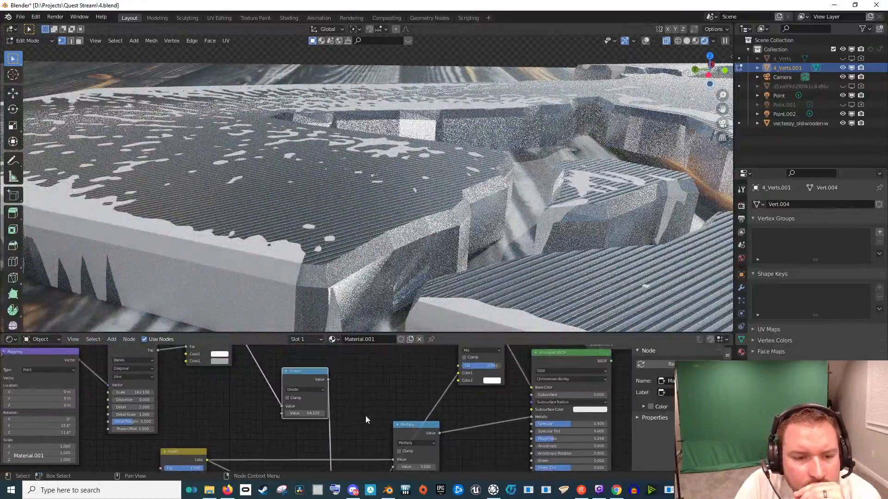
pyautogui.keyDown('ctrl'); pyautogui.keyDown('shift'); pyautogui.click(312, 377); pyautogui.keyUp('shift'); pyautogui.keyUp('ctrl')
pyautogui.moveTo(313, 413)
pyautogui.mouseDown()
pyautogui.moveTo(285, 413)
pyautogui.moveTo(300, 413)
pyautogui.mouseUp()
pyautogui.moveTo(301, 373); pyautogui.dragTo(355, 402)
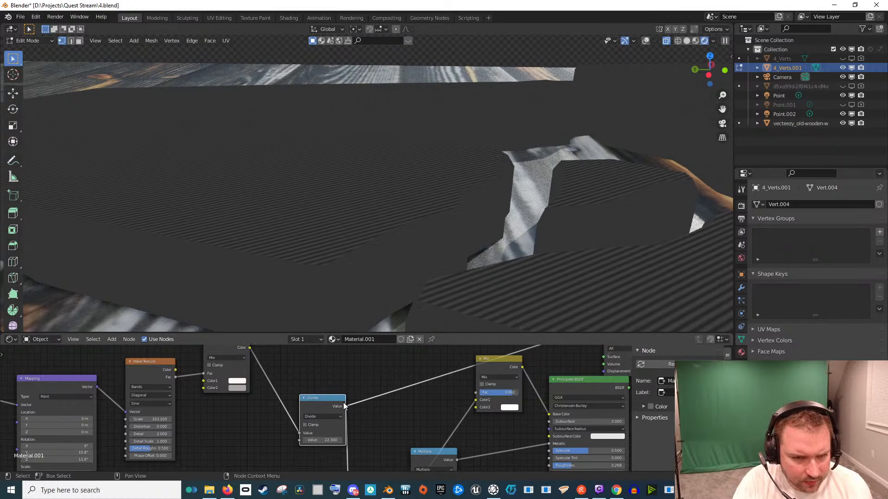
# Connect the Invert node's Color to the Bump node's Height and move the Multiply node closer to Invert
pyautogui.scroll(-5, 343, 403)
pyautogui.scroll(4, 302, 403)
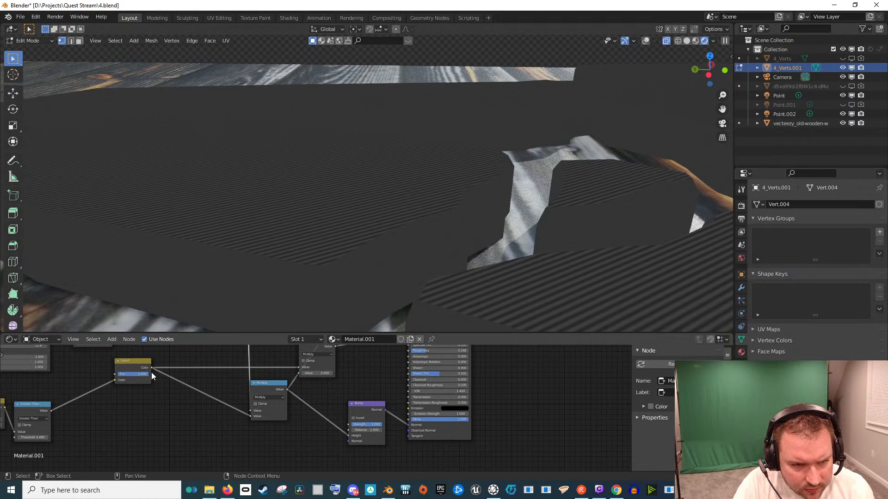
pyautogui.moveTo(152, 368); pyautogui.dragTo(156, 371)
pyautogui.moveTo(348, 431); pyautogui.dragTo(349, 435)
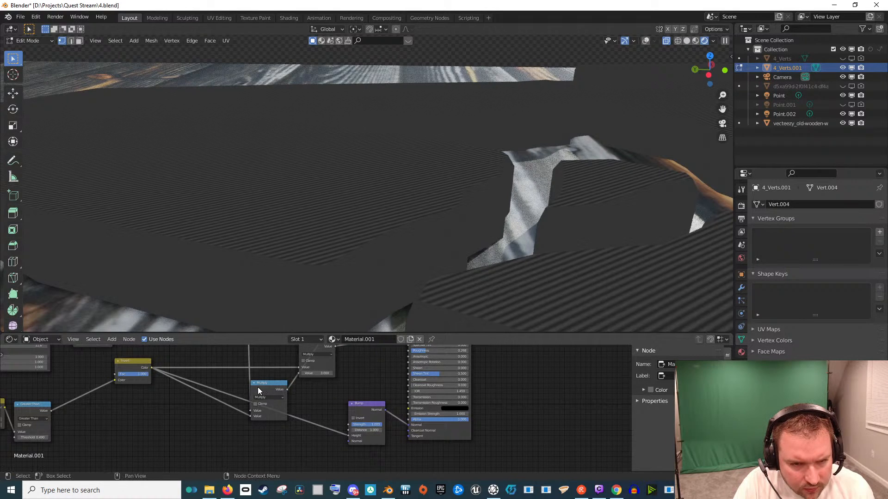
pyautogui.moveTo(257, 387); pyautogui.dragTo(173, 409)
pyautogui.scroll(-1, 281, 398)
# Route the Principled BSDF back to the Material Output and inspect the letter up close and in camera view
pyautogui.moveTo(282, 398); pyautogui.dragTo(290, 444)
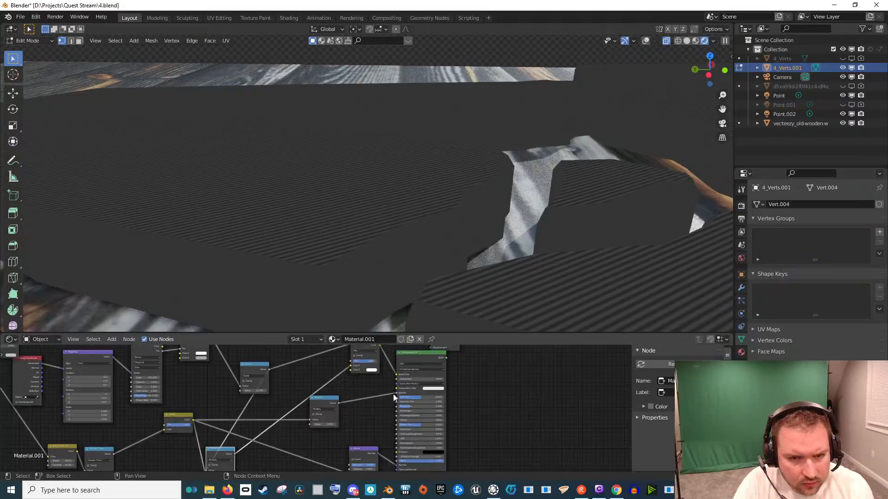
pyautogui.moveTo(391, 397); pyautogui.dragTo(320, 445)
pyautogui.keyDown('ctrl'); pyautogui.keyDown('shift'); pyautogui.click(351, 401); pyautogui.keyUp('shift'); pyautogui.keyUp('ctrl')
pyautogui.moveTo(389, 259); pyautogui.dragTo(401, 244)
pyautogui.scroll(4, 387, 251)
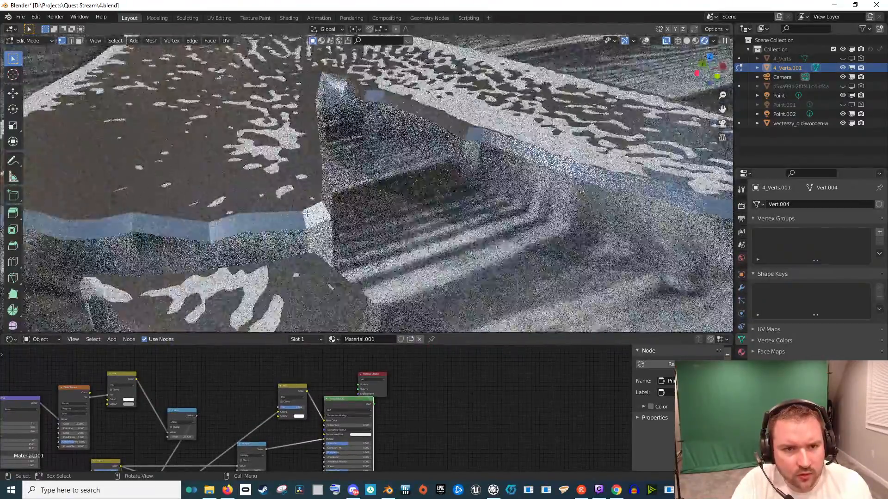
pyautogui.moveTo(269, 255); pyautogui.dragTo(339, 257)
pyautogui.moveTo(440, 282); pyautogui.dragTo(404, 288)
pyautogui.press('KP_0')
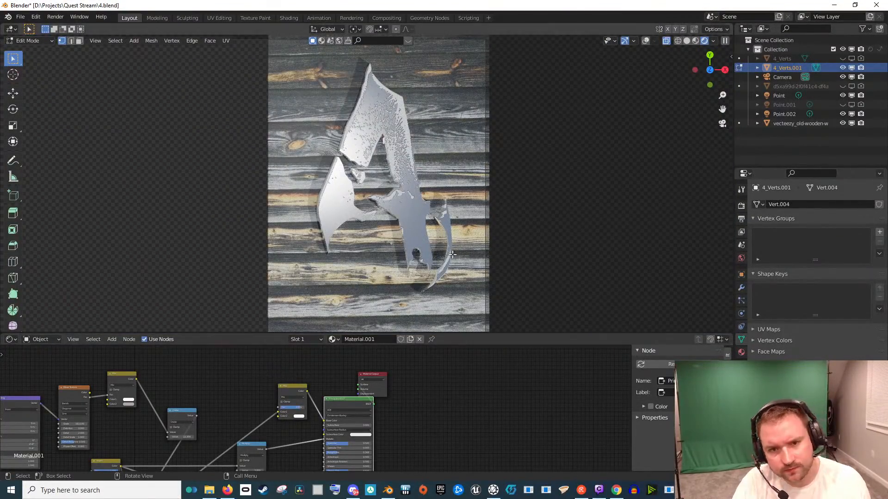
pyautogui.scroll(2, 452, 254)
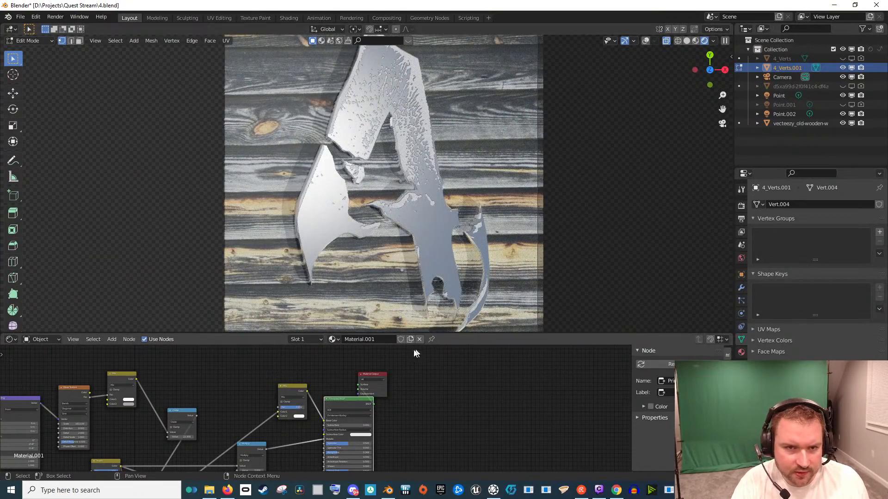
# Enlarge the node editor and move the Divide, Base Color Mix and Multiply nodes up into a clearer layout
pyautogui.moveTo(462, 334); pyautogui.dragTo(451, 238)
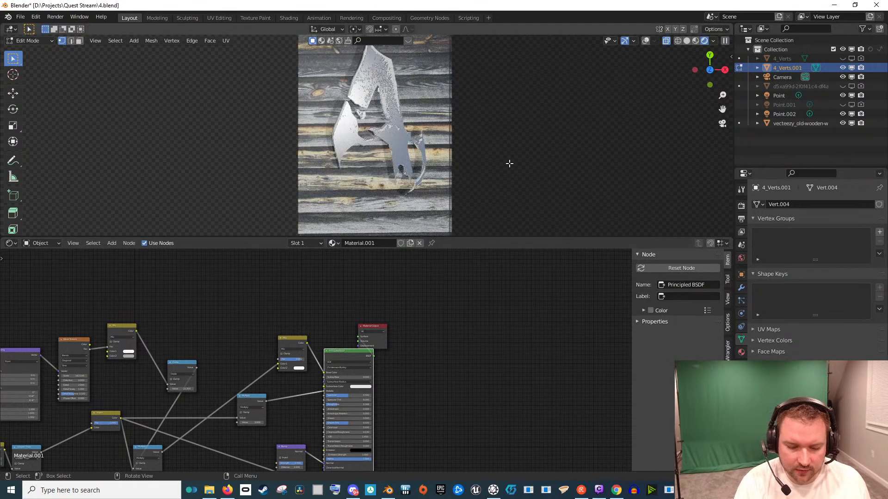
pyautogui.moveTo(171, 367); pyautogui.dragTo(192, 329)
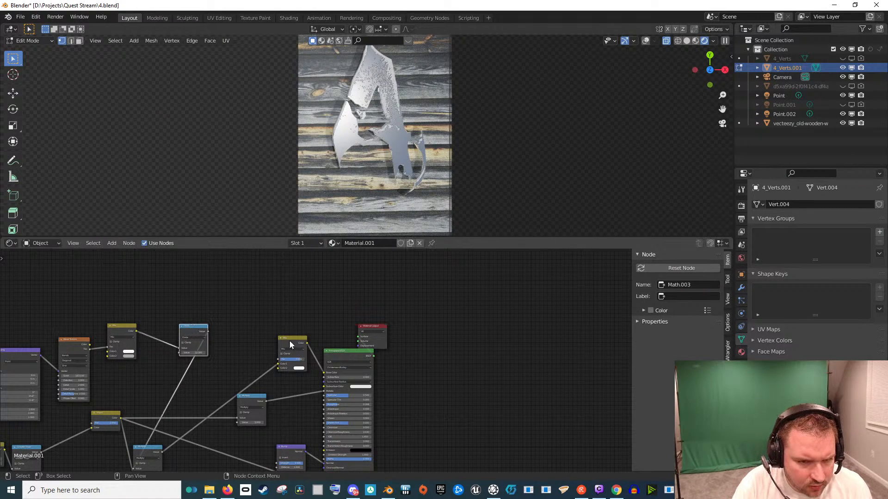
pyautogui.moveTo(289, 345); pyautogui.dragTo(292, 307)
pyautogui.moveTo(160, 446); pyautogui.dragTo(251, 349)
# Connect the wave texture's Mix node directly to the Principled BSDF's Base Color and inspect the letter's surface
pyautogui.moveTo(137, 333); pyautogui.dragTo(325, 374)
pyautogui.scroll(5, 366, 116)
pyautogui.moveTo(364, 116); pyautogui.dragTo(358, 202)
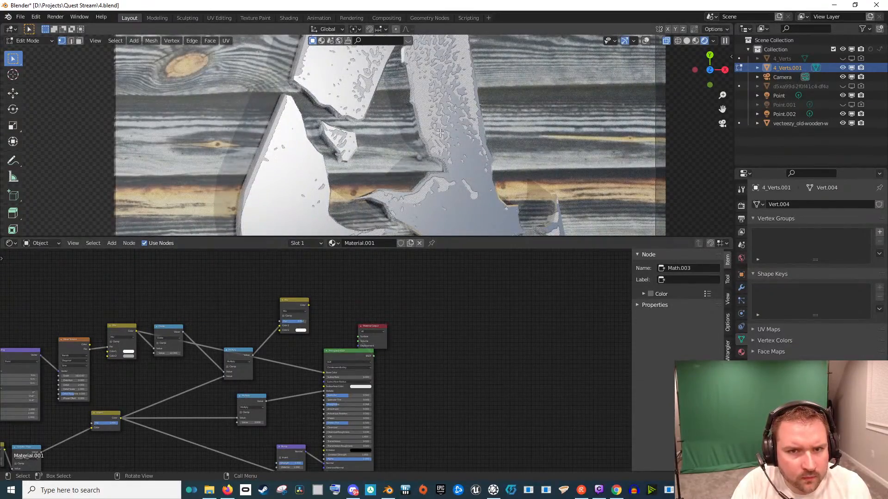
pyautogui.scroll(-1, 424, 120)
pyautogui.scroll(-3, 420, 116)
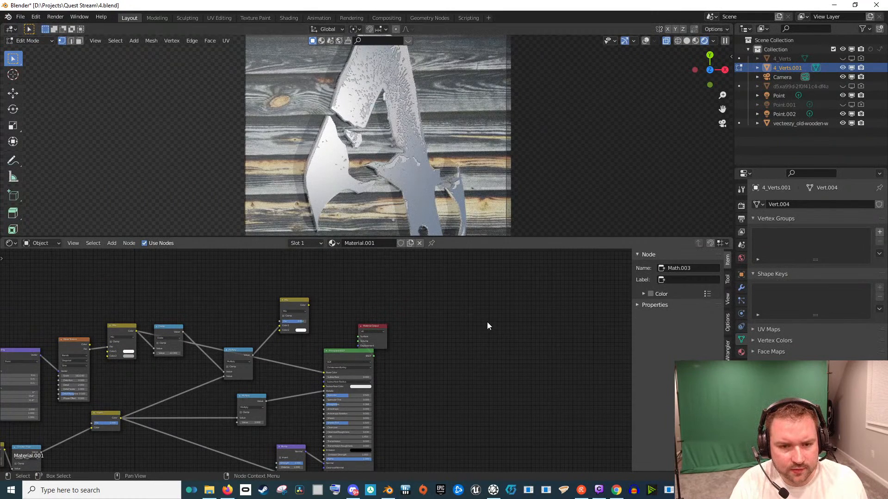
# Insert a Mix Shader node between the Principled BSDF and the Material Output, spacing the nodes apart
pyautogui.moveTo(378, 329); pyautogui.dragTo(490, 303)
pyautogui.moveTo(350, 353); pyautogui.dragTo(343, 332)
pyautogui.hotkey('shift', 'a')
pyautogui.click(408, 309)
pyautogui.write('mix')
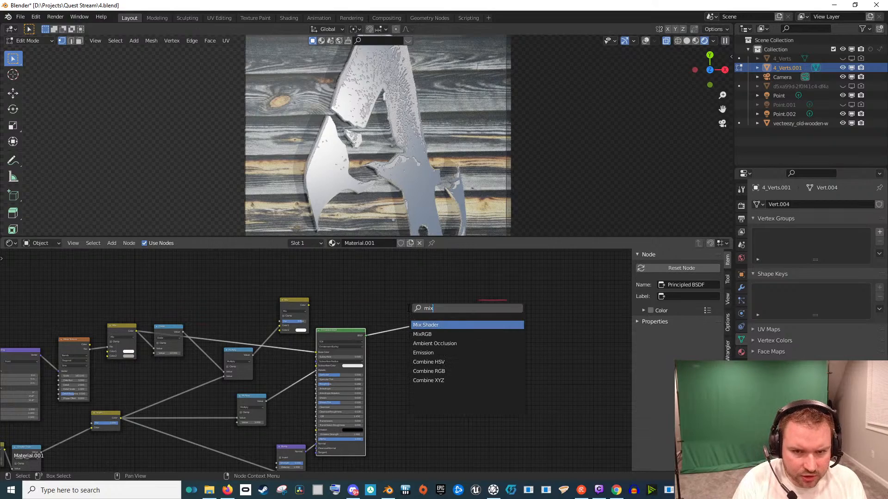
pyautogui.press('Return')
pyautogui.click(411, 311)
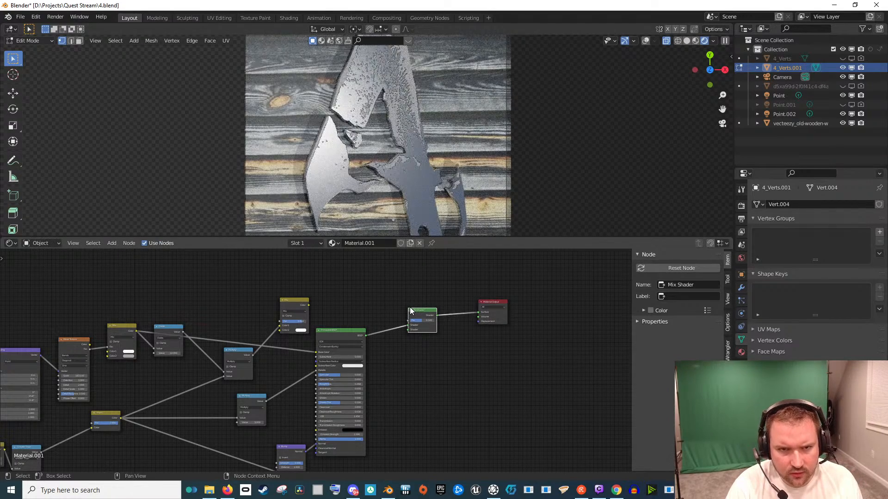
pyautogui.moveTo(427, 310); pyautogui.dragTo(445, 317)
pyautogui.moveTo(492, 303); pyautogui.dragTo(536, 299)
pyautogui.hotkey('shift', 'a')
pyautogui.click(462, 362)
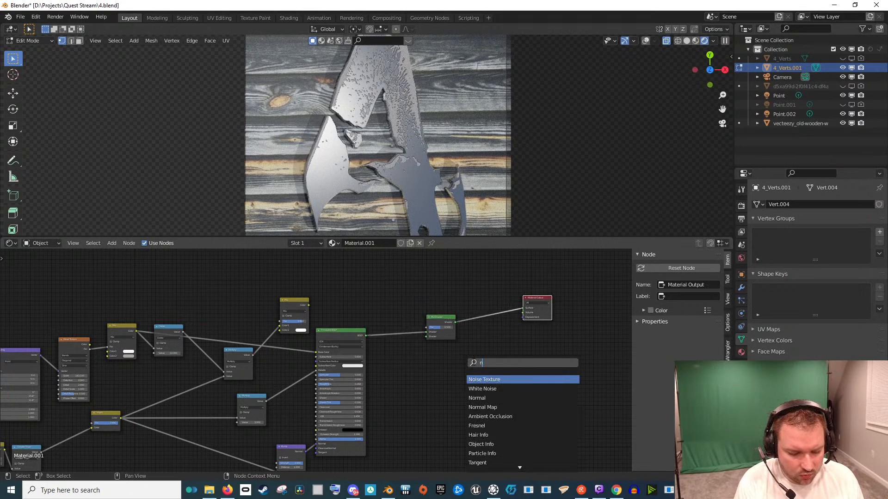
pyautogui.write('r')
pyautogui.press('Return')
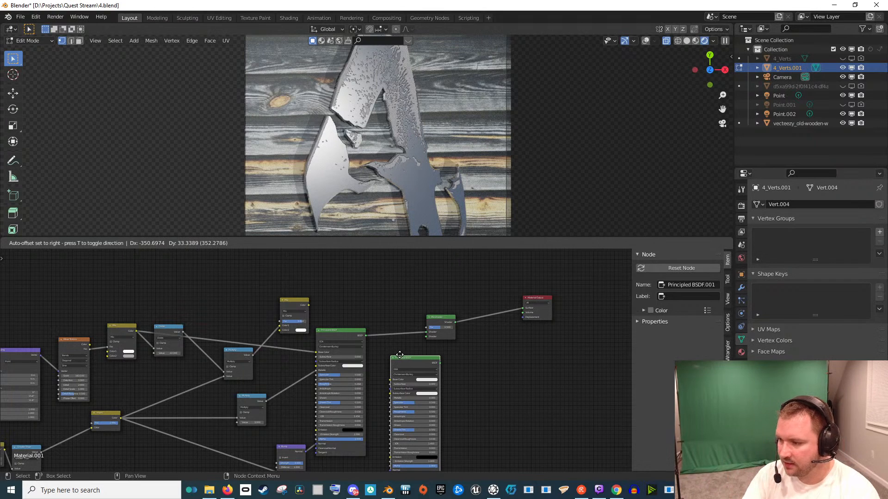
pyautogui.rightClick(472, 381)
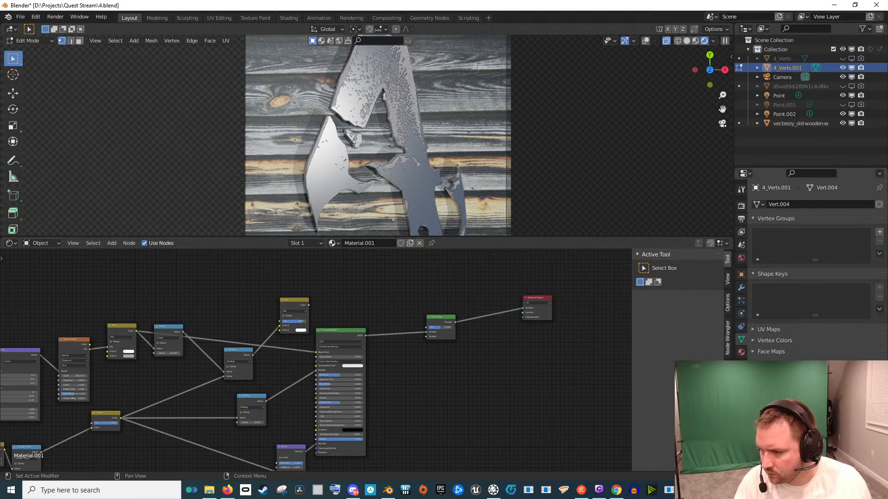
# Add a Noise Texture node in the free space beside the Principled BSDF
pyautogui.hotkey('shift', 'a')
pyautogui.click(504, 365)
pyautogui.write('npoi')
pyautogui.write('oi')
pyautogui.press('Return')
pyautogui.click(401, 364)
# Add a second Principled BSDF node beneath the Mix Shader, beside the Noise Texture
pyautogui.hotkey('shift', 'a')
pyautogui.write('pr')
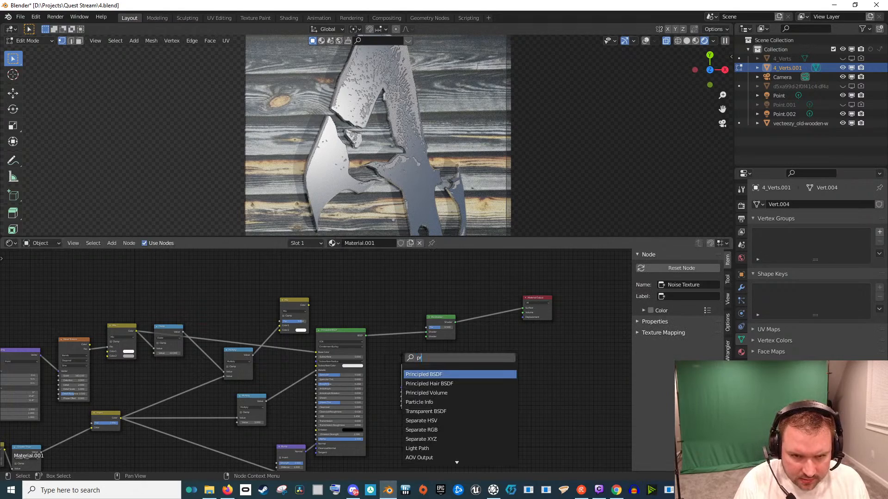
pyautogui.press('Return')
pyautogui.click(496, 348)
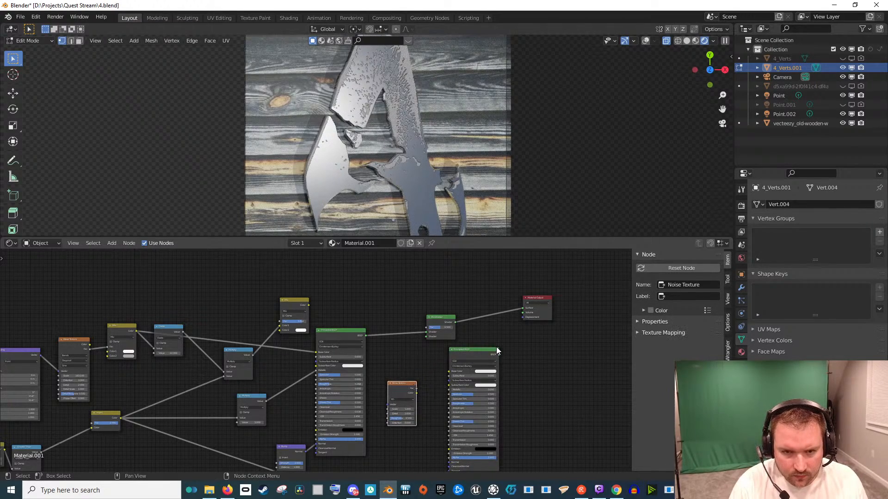
# Add Texture Coordinate and Mapping nodes to the new Noise Texture and drive the mapping with the Object coordinates
pyautogui.moveTo(404, 383); pyautogui.dragTo(428, 381)
pyautogui.hotkey('ctrl', 't')
pyautogui.moveTo(359, 376); pyautogui.dragTo(397, 400)
pyautogui.moveTo(303, 381); pyautogui.dragTo(382, 351)
pyautogui.scroll(6, 412, 359)
pyautogui.moveTo(449, 374); pyautogui.dragTo(328, 338)
pyautogui.scroll(4, 338, 330)
pyautogui.moveTo(279, 429); pyautogui.dragTo(273, 436)
pyautogui.moveTo(516, 279); pyautogui.dragTo(557, 272)
pyautogui.scroll(-5, 481, 356)
pyautogui.moveTo(481, 356); pyautogui.dragTo(380, 321)
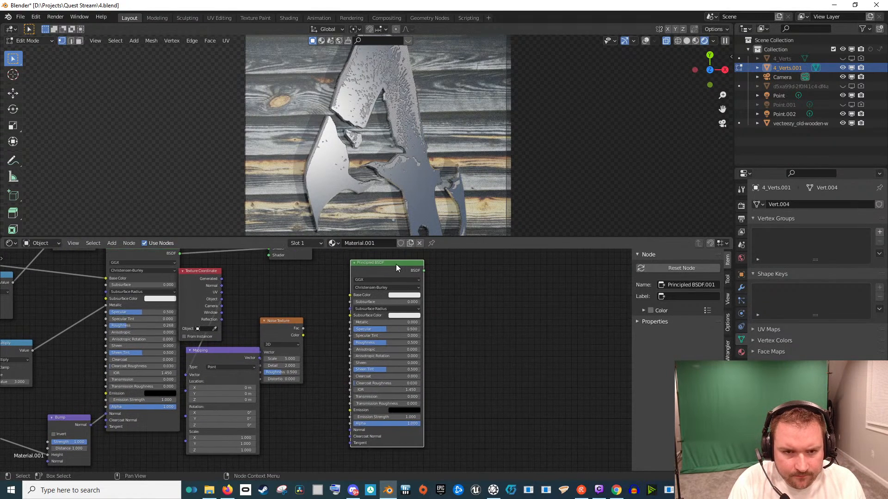
# Spread out the second Principled BSDF, Noise Texture, Mapping and Texture Coordinate nodes so they no longer crowd each other
pyautogui.moveTo(396, 266); pyautogui.dragTo(434, 279)
pyautogui.moveTo(287, 322); pyautogui.dragTo(352, 322)
pyautogui.moveTo(243, 353); pyautogui.dragTo(300, 350)
pyautogui.moveTo(204, 275); pyautogui.dragTo(201, 307)
pyautogui.click(421, 279)
pyautogui.scroll(3, 445, 289)
pyautogui.moveTo(471, 311); pyautogui.dragTo(404, 363)
pyautogui.scroll(-3, 404, 363)
# Add a Transparent BSDF node beside the second Principled BSDF
pyautogui.hotkey('shift', 'a')
pyautogui.click(427, 357)
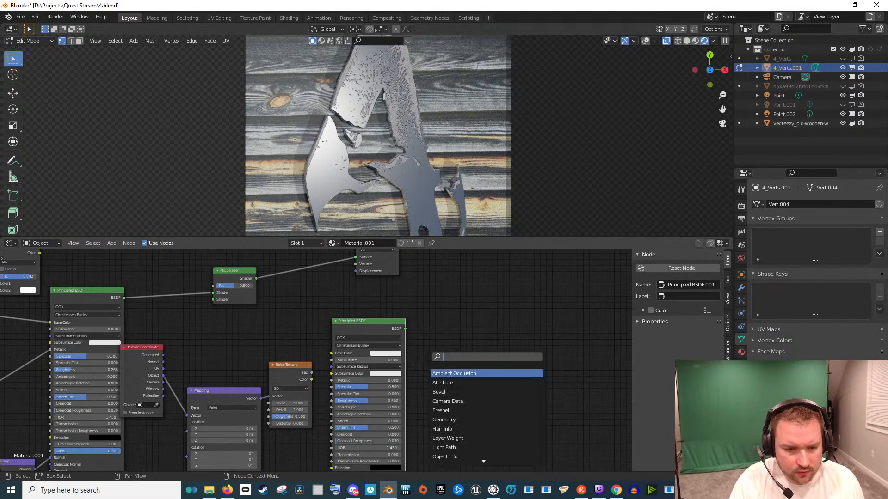
pyautogui.write('tr')
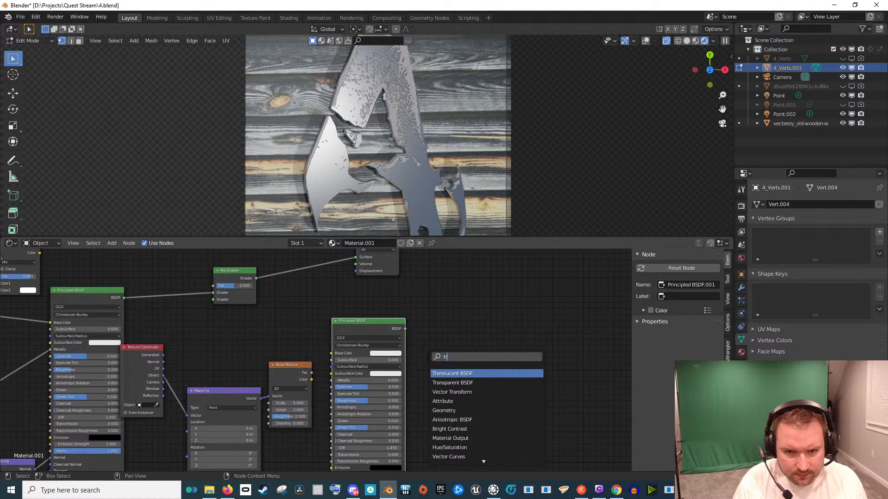
pyautogui.press('Down')
pyautogui.press('Return')
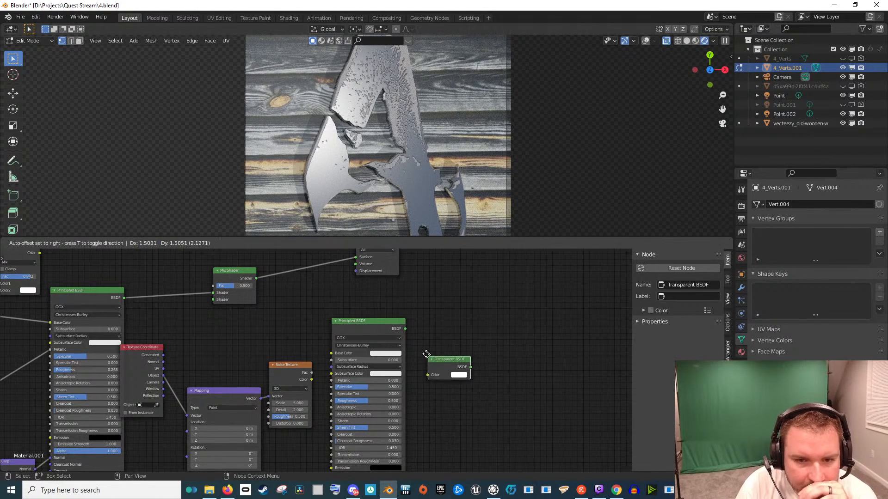
pyautogui.click(440, 339)
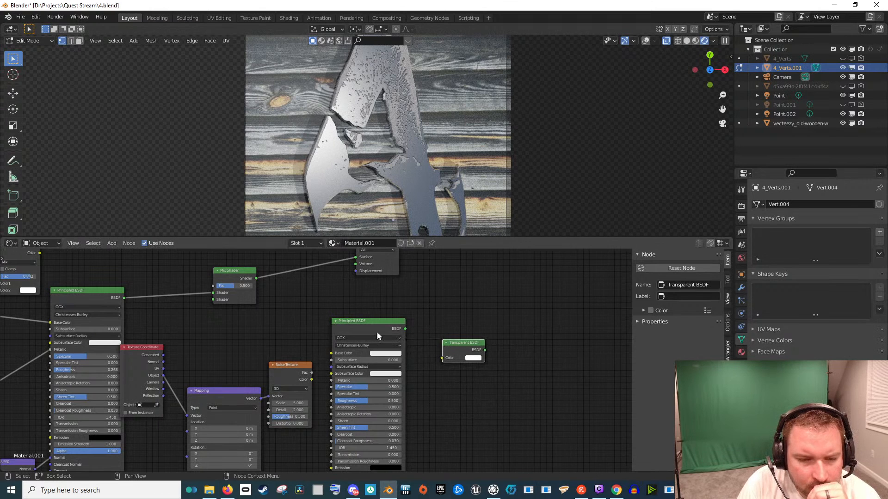
# Add a second Mix Shader node combining the second Principled BSDF with the Transparent BSDF
pyautogui.hotkey('shift', 'a')
pyautogui.click(437, 327)
pyautogui.write('mix')
pyautogui.press('Return')
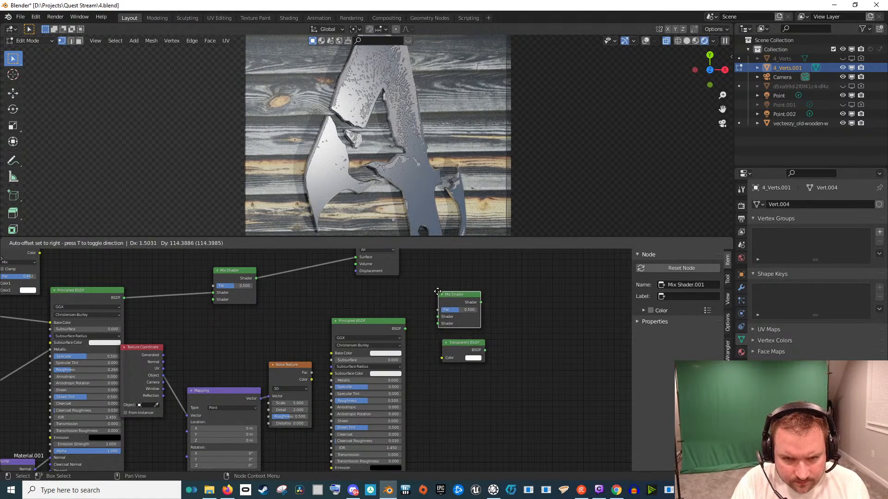
pyautogui.click(455, 309)
pyautogui.moveTo(406, 329); pyautogui.dragTo(437, 317)
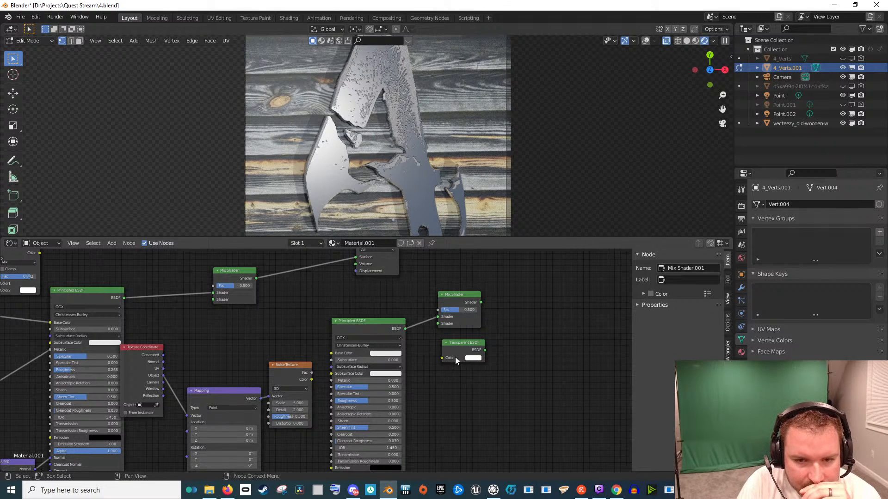
pyautogui.moveTo(460, 345); pyautogui.dragTo(519, 299)
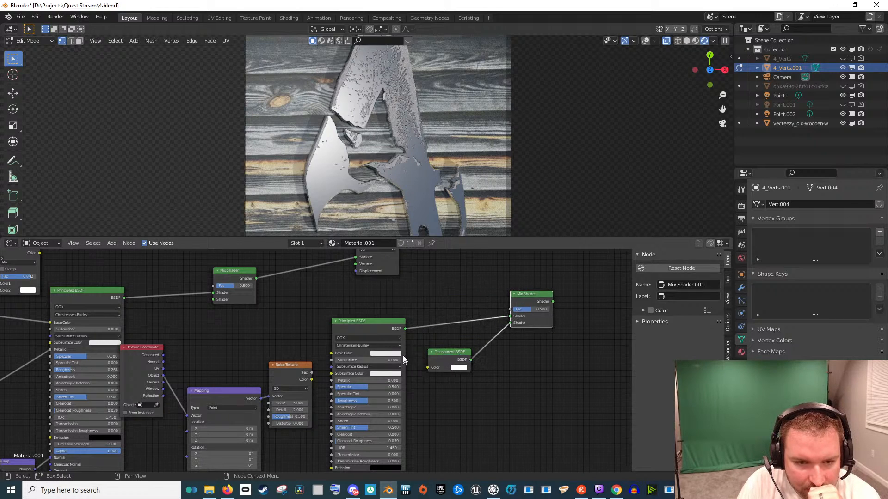
# Preview the Noise Texture on the letter, set its Scale to 0.100, and move the second Principled and Transparent BSDF nodes aside
pyautogui.moveTo(440, 391); pyautogui.dragTo(409, 330)
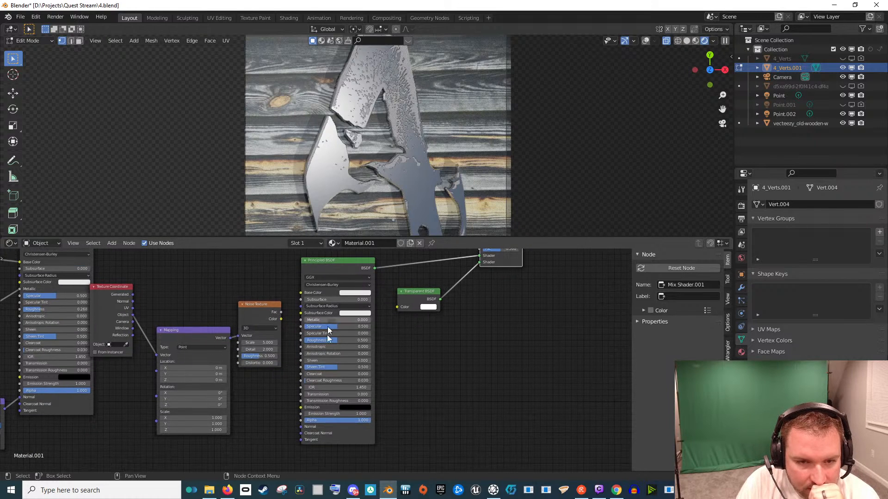
pyautogui.moveTo(371, 296); pyautogui.dragTo(359, 352)
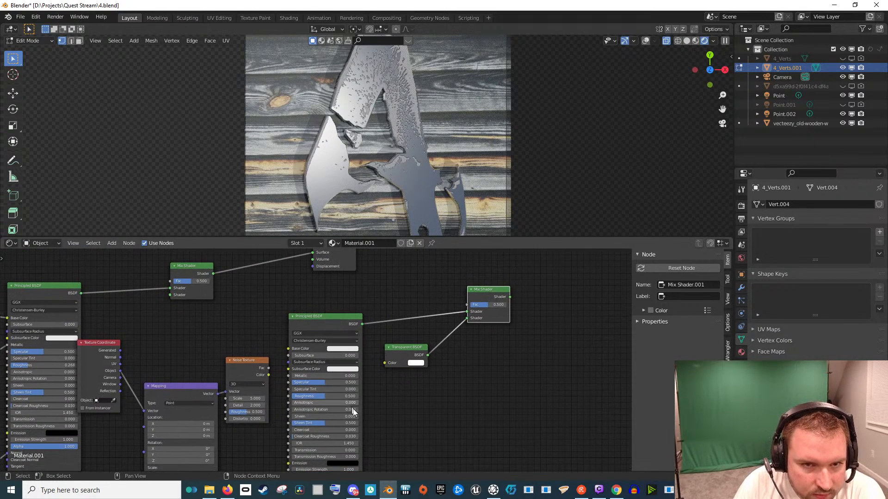
pyautogui.moveTo(330, 424); pyautogui.dragTo(330, 378)
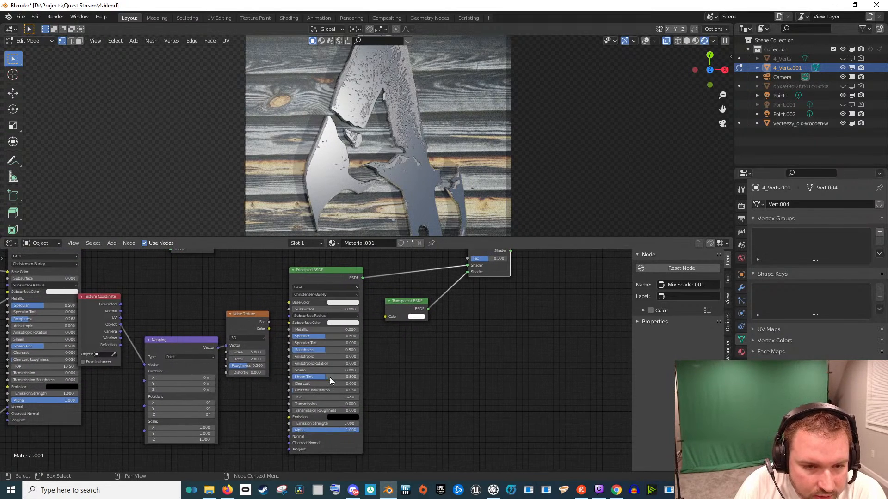
pyautogui.keyDown('ctrl'); pyautogui.keyDown('shift'); pyautogui.click(264, 323); pyautogui.keyUp('shift'); pyautogui.keyUp('ctrl')
pyautogui.moveTo(246, 352); pyautogui.dragTo(345, 279)
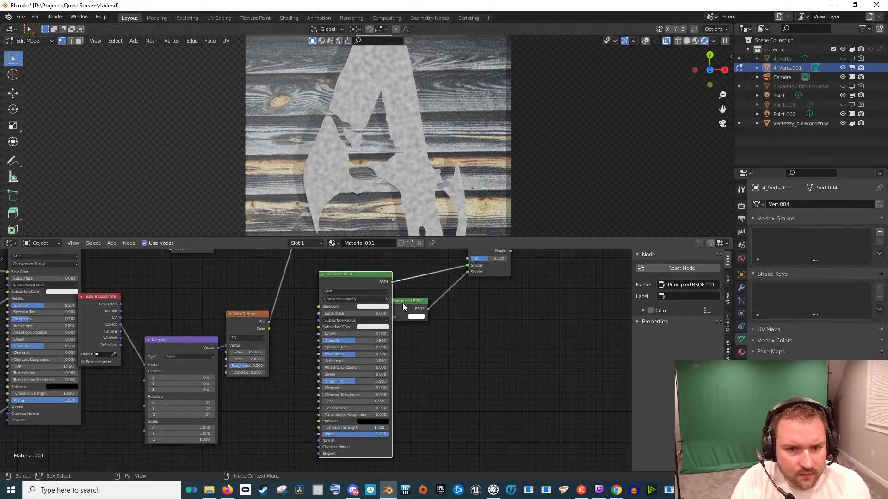
pyautogui.moveTo(400, 304); pyautogui.dragTo(456, 305)
pyautogui.press('Return')
pyautogui.click(255, 316)
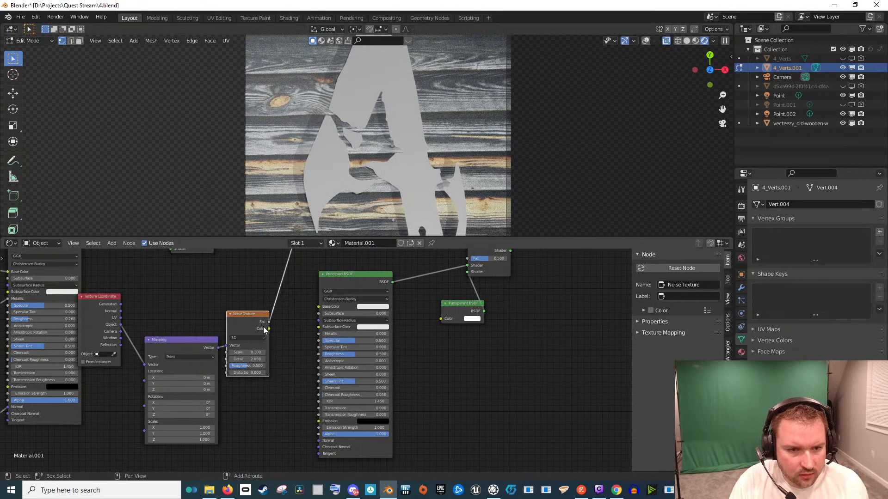
# Insert a Math node set to Less Than after the Noise Texture, making room before the Principled BSDF
pyautogui.hotkey('shift', 'a')
pyautogui.write('mat')
pyautogui.press('Down')
pyautogui.press('Return')
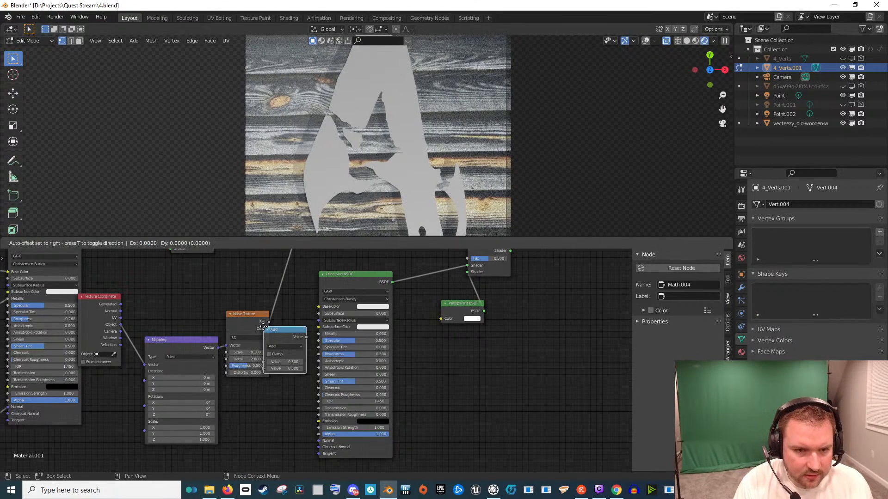
pyautogui.click(263, 310)
pyautogui.moveTo(355, 276); pyautogui.dragTo(402, 286)
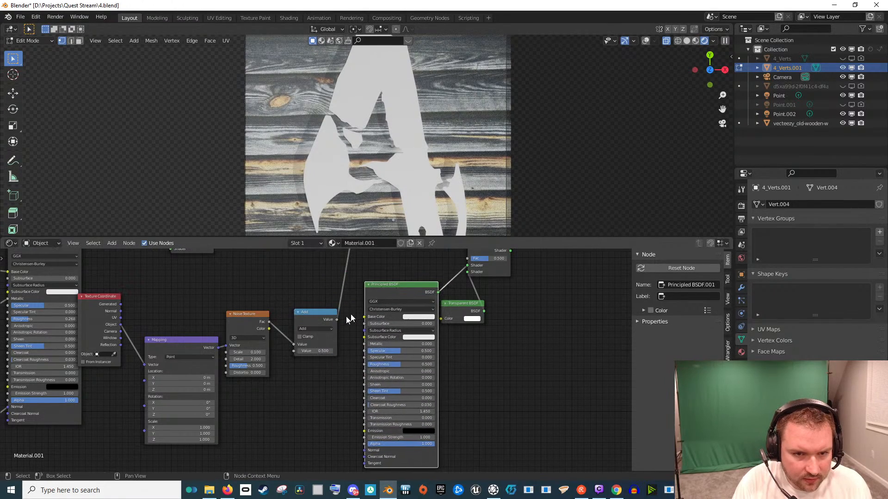
pyautogui.click(319, 329)
pyautogui.click(358, 359)
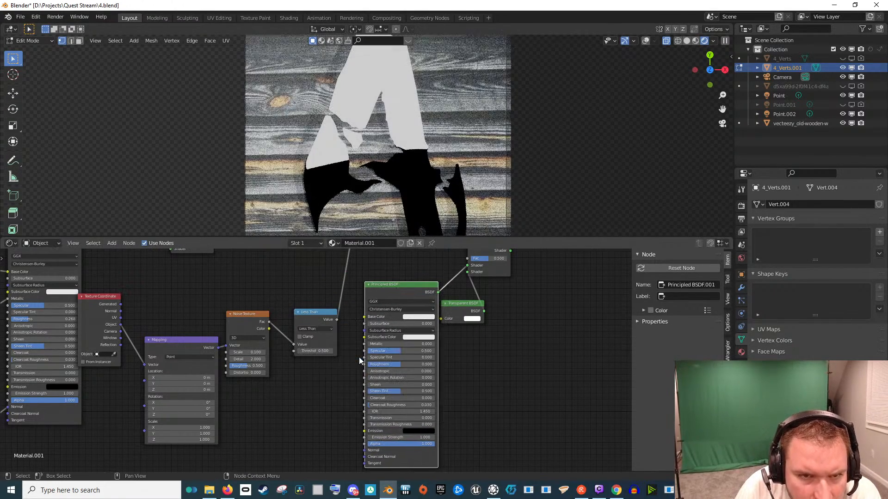
# Set the Noise Texture's Scale to 7.200 and Detail to 16.000, moving the second Principled and Transparent BSDF nodes farther away
pyautogui.moveTo(242, 353); pyautogui.dragTo(275, 352)
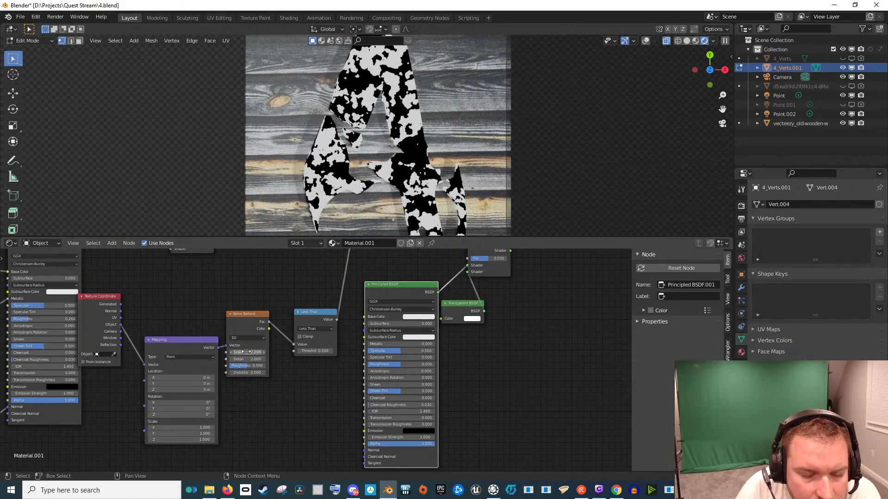
pyautogui.moveTo(442, 304); pyautogui.dragTo(501, 305)
pyautogui.moveTo(400, 291); pyautogui.dragTo(430, 309)
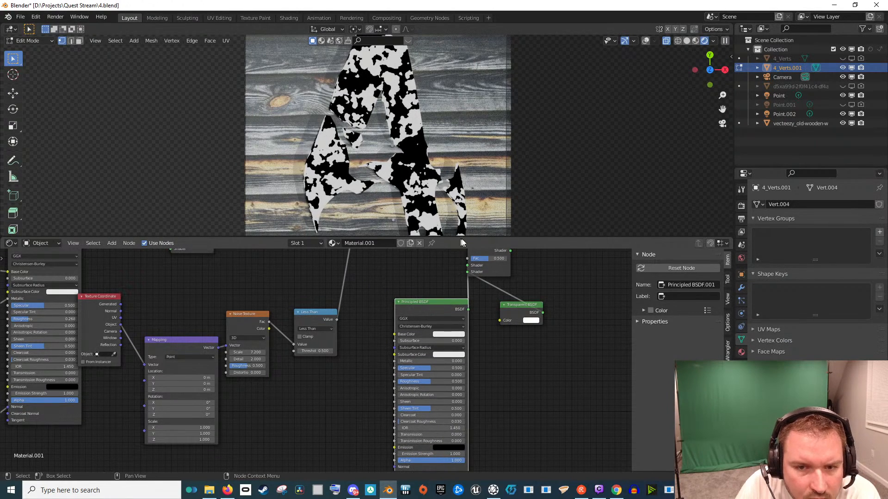
pyautogui.scroll(-1, 516, 326)
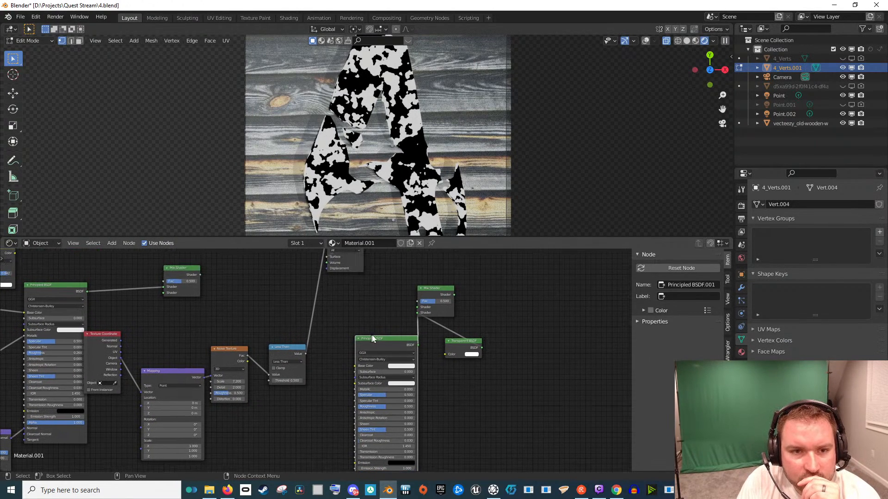
pyautogui.scroll(3, 284, 359)
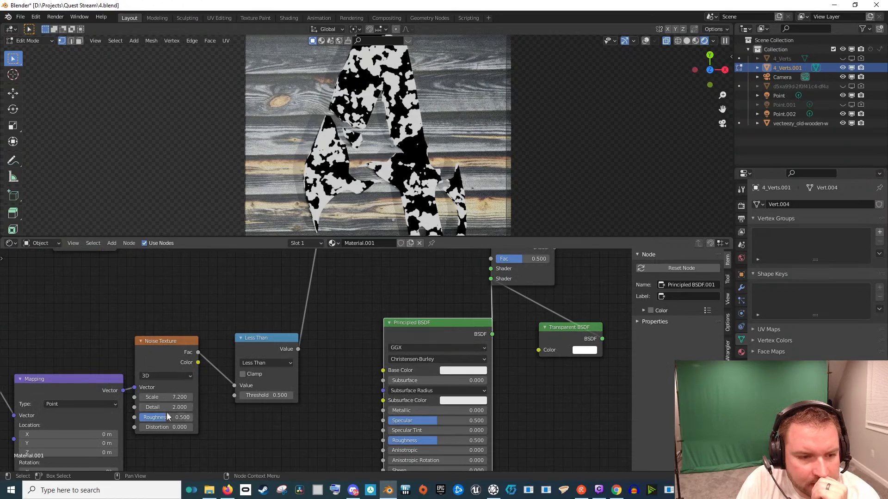
pyautogui.moveTo(162, 407); pyautogui.dragTo(222, 408)
pyautogui.moveTo(427, 347); pyautogui.dragTo(415, 316)
pyautogui.scroll(-3, 431, 324)
pyautogui.scroll(-3, 345, 359)
pyautogui.scroll(-3, 326, 383)
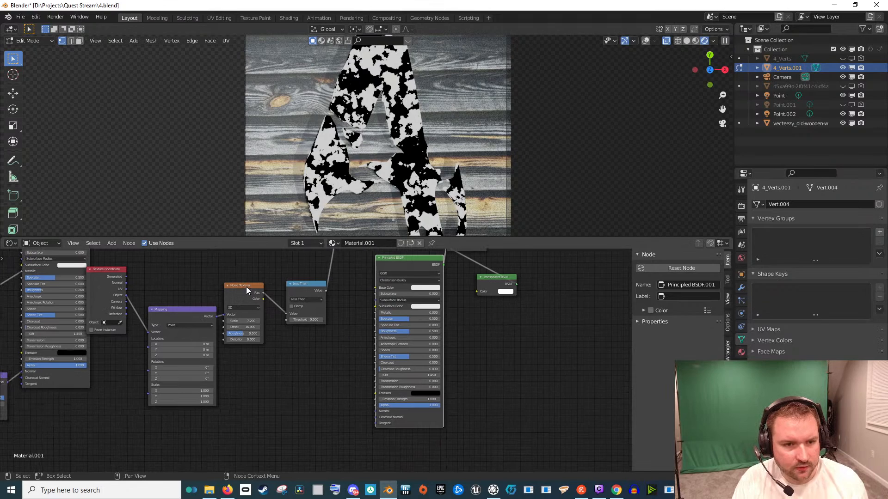
# Duplicate the Texture Coordinate, Mapping and Noise Texture nodes and place the copies beneath the originals
pyautogui.moveTo(252, 425); pyautogui.dragTo(125, 289)
pyautogui.scroll(-2, 213, 370)
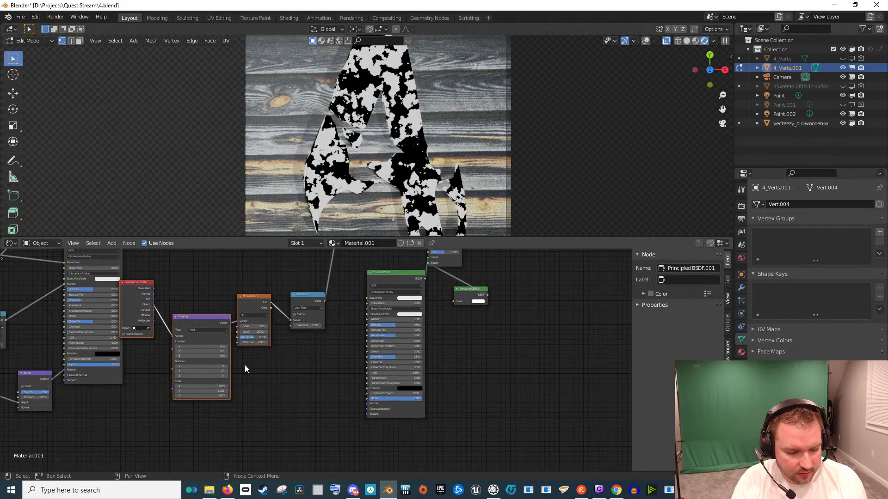
pyautogui.hotkey('shift', 'd')
pyautogui.click(250, 467)
# Add a Math node set to Multiply and feed the Less Than output into it
pyautogui.hotkey('shift', 'a')
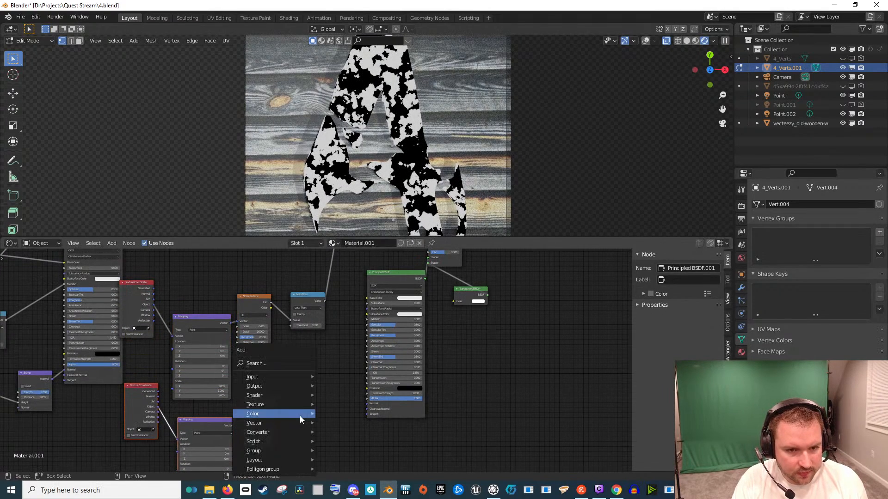
pyautogui.click(287, 367)
pyautogui.write('mat')
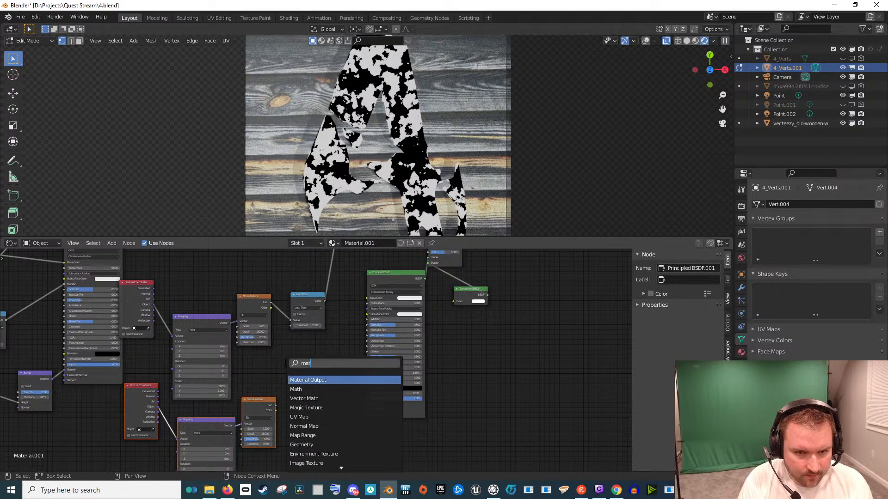
pyautogui.press('Down')
pyautogui.press('Return')
pyautogui.click(308, 354)
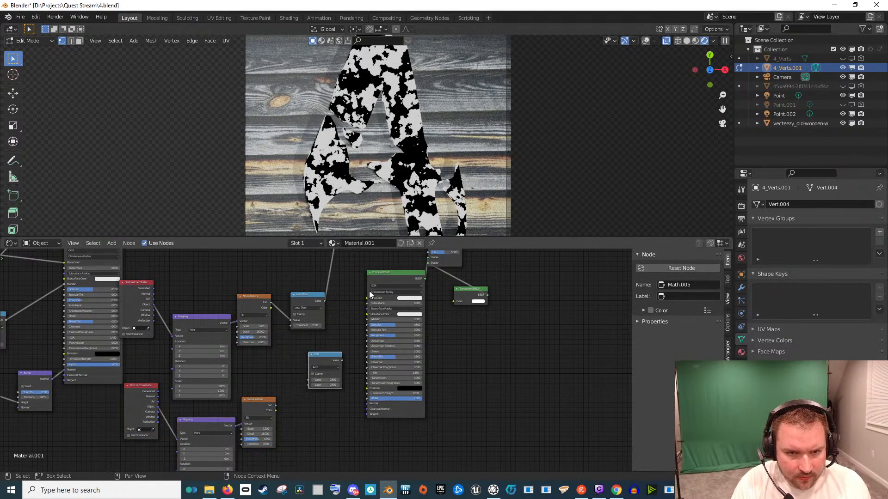
pyautogui.moveTo(369, 294); pyautogui.dragTo(410, 307)
pyautogui.moveTo(323, 355); pyautogui.dragTo(360, 329)
pyautogui.moveTo(325, 301); pyautogui.dragTo(346, 351)
pyautogui.click(362, 342)
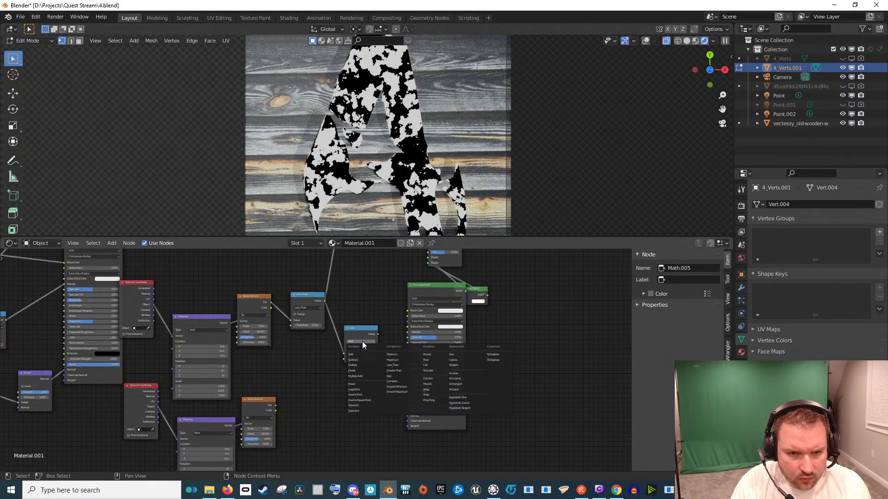
pyautogui.click(368, 365)
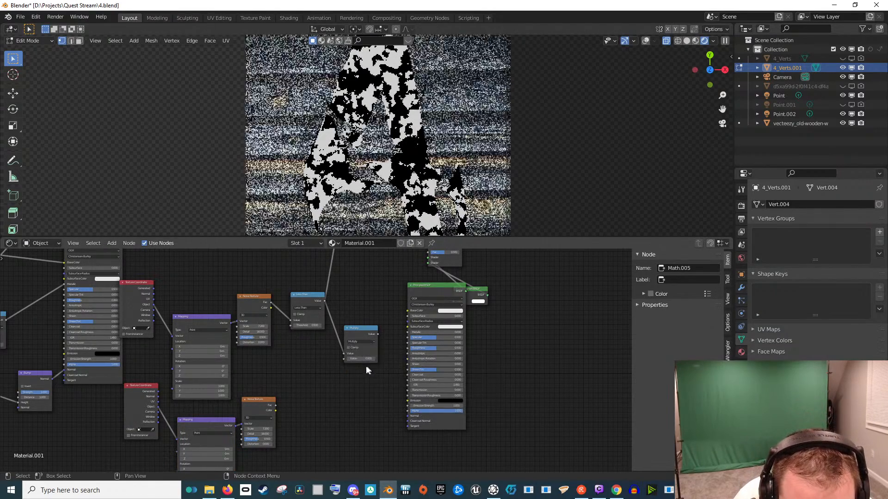
# Preview the duplicated Noise Texture and insert a copy of the Less Than node on its output
pyautogui.keyDown('ctrl'); pyautogui.keyDown('shift'); pyautogui.click(262, 402); pyautogui.keyUp('shift'); pyautogui.keyUp('ctrl')
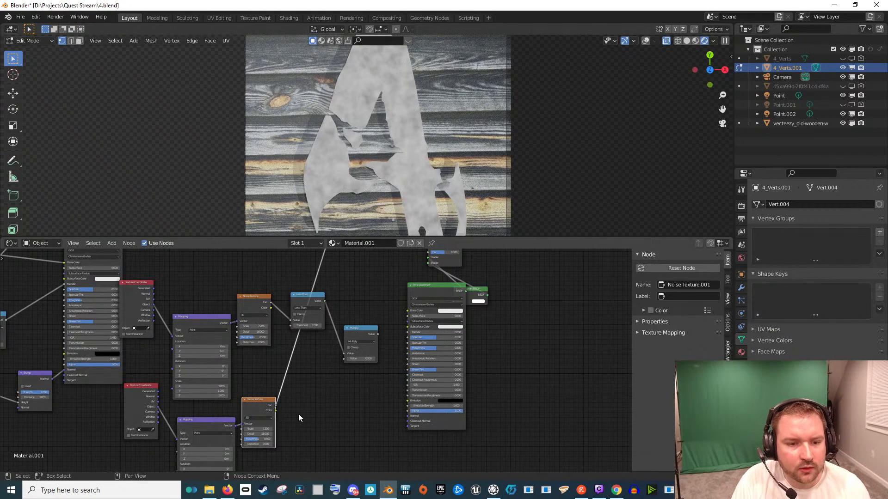
pyautogui.scroll(1, 298, 414)
pyautogui.click(296, 280)
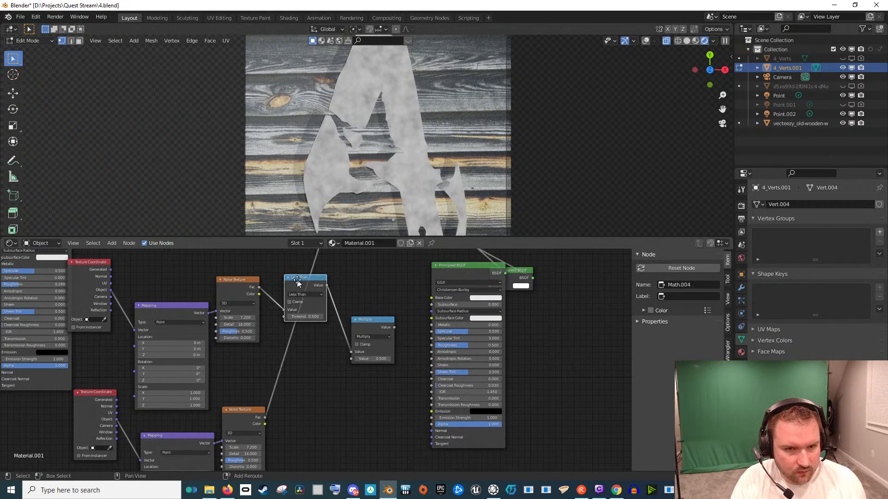
pyautogui.hotkey('shift', 'd')
pyautogui.click(306, 356)
# Adjust the duplicated Noise Texture's Scale to produce larger black and white patches on the letter
pyautogui.scroll(1, 312, 375)
pyautogui.moveTo(273, 441); pyautogui.dragTo(272, 365)
pyautogui.moveTo(221, 413); pyautogui.dragTo(252, 414)
pyautogui.moveTo(296, 345); pyautogui.dragTo(286, 346)
pyautogui.scroll(-4, 489, 277)
pyautogui.moveTo(415, 320); pyautogui.dragTo(328, 412)
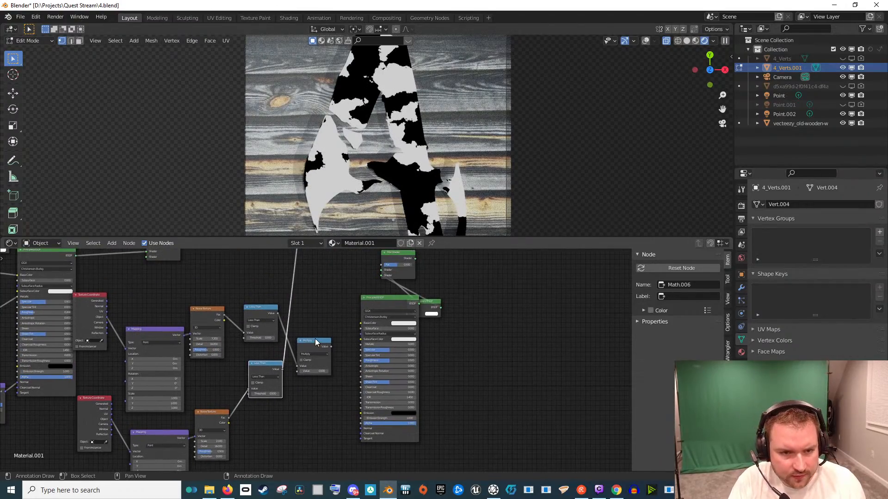
# Connect the second Less Than node to the Multiply node's second Value and preview each of the two masks
pyautogui.moveTo(315, 340); pyautogui.dragTo(329, 322)
pyautogui.moveTo(276, 363); pyautogui.dragTo(313, 353)
pyautogui.click(258, 312)
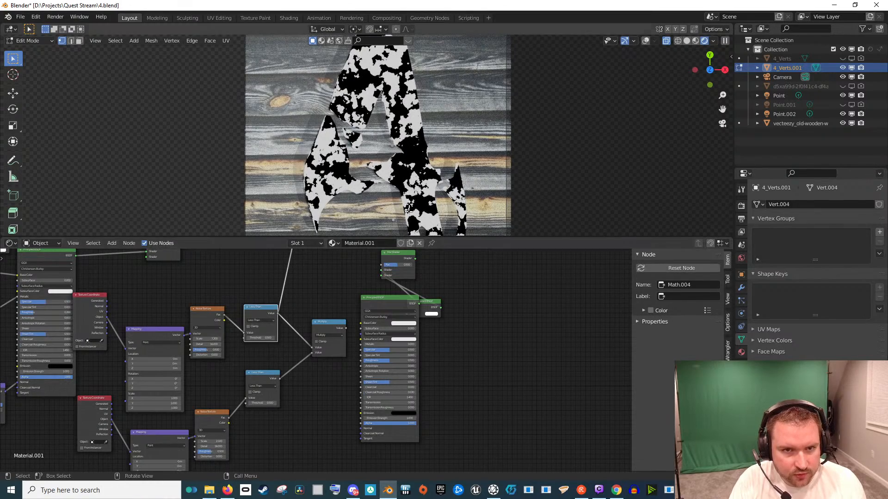
pyautogui.click(257, 373)
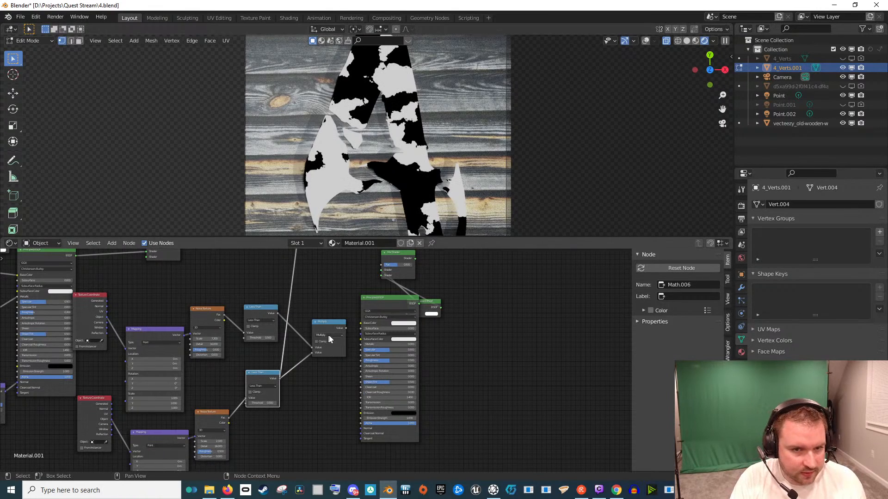
# Preview the Multiply result on the letter and adjust the second Less Than node's Threshold
pyautogui.keyDown('ctrl'); pyautogui.keyDown('shift'); pyautogui.click(334, 324); pyautogui.keyUp('shift'); pyautogui.keyUp('ctrl')
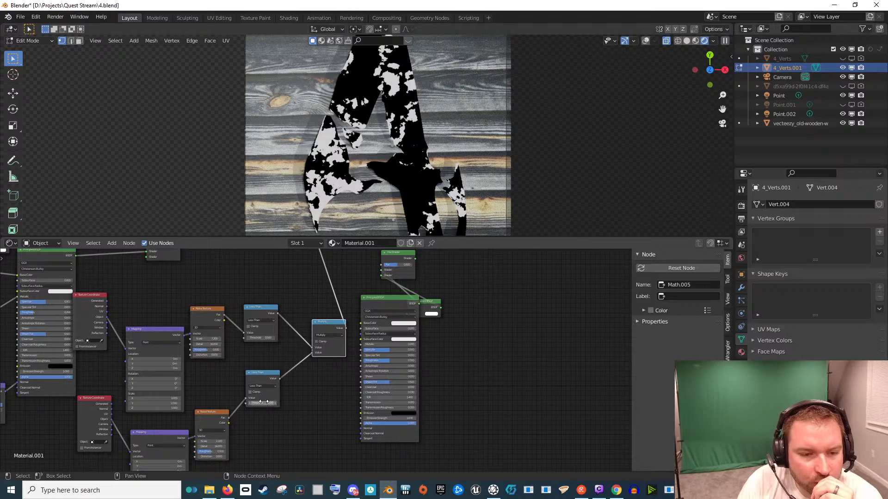
pyautogui.moveTo(263, 403)
pyautogui.mouseDown()
pyautogui.moveTo(247, 402)
pyautogui.moveTo(274, 402)
pyautogui.mouseUp()
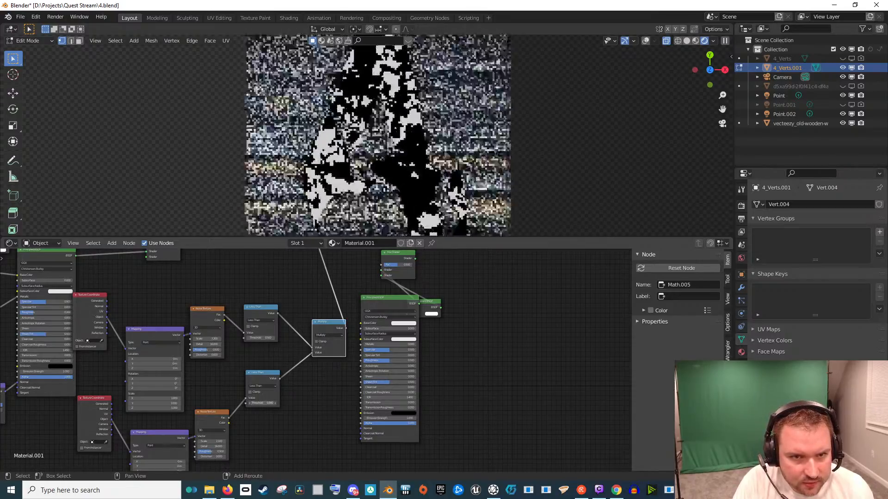
pyautogui.moveTo(211, 441); pyautogui.dragTo(275, 338)
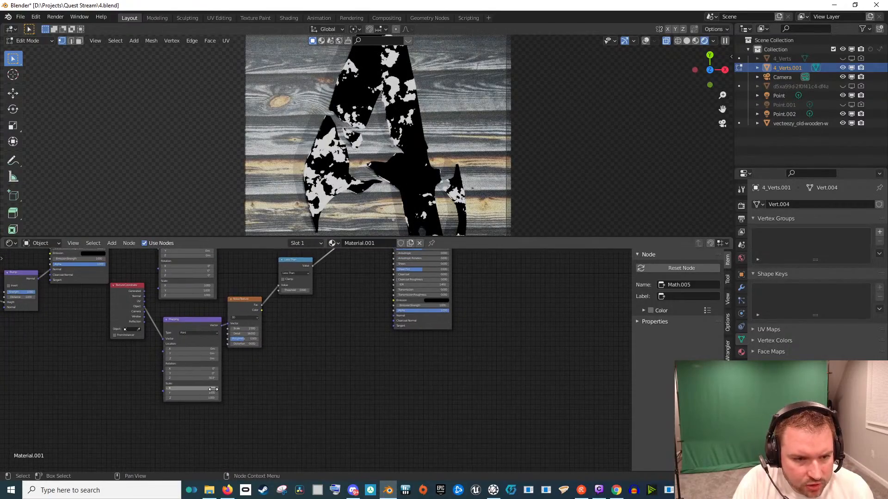
# Shift the second noise mask's Mapping Location along X and adjust its noise Scale and Less Than Threshold to leave only a few white patches
pyautogui.moveTo(203, 349); pyautogui.dragTo(194, 349)
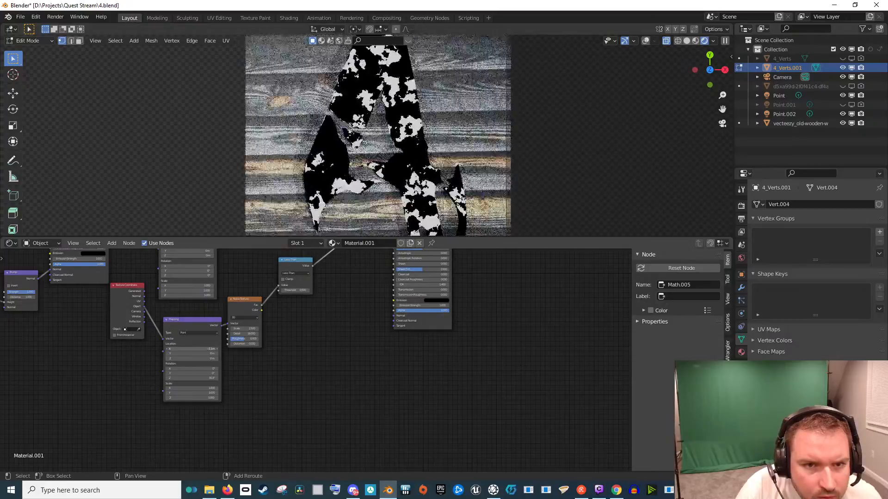
pyautogui.moveTo(244, 329); pyautogui.dragTo(241, 330)
pyautogui.moveTo(296, 291); pyautogui.dragTo(290, 290)
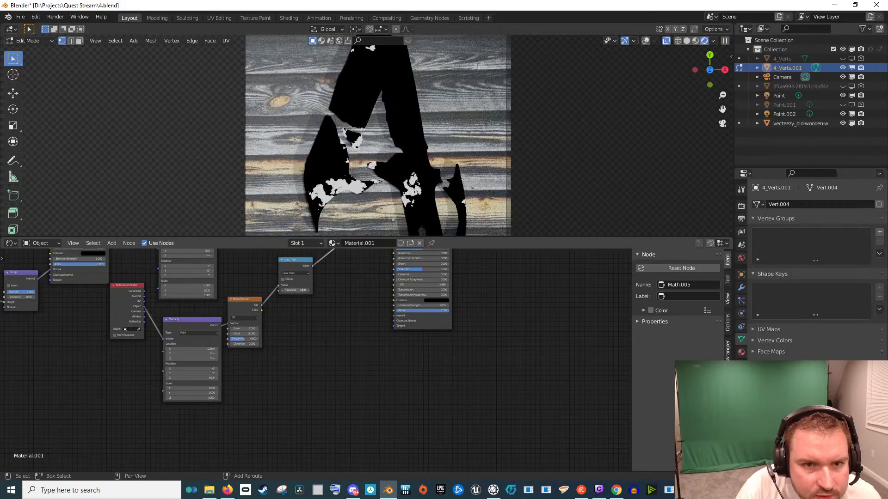
pyautogui.scroll(-2, 429, 186)
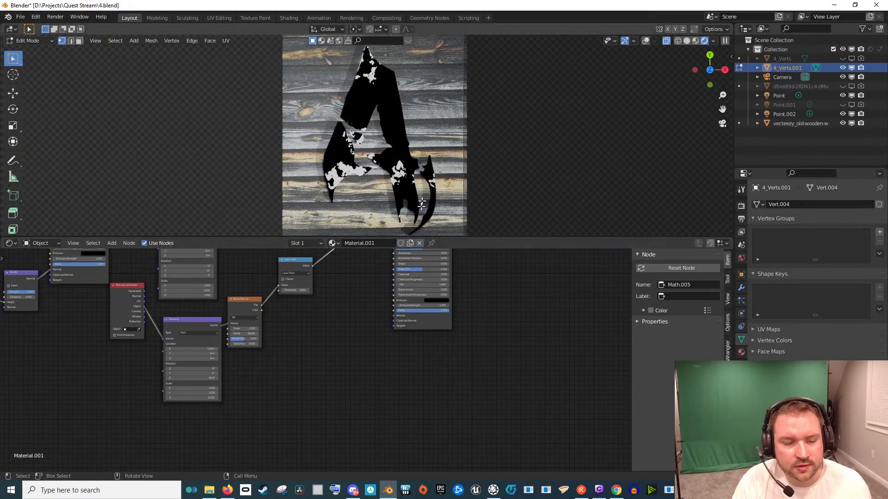
# Connect the Multiply mask to the Fac of the Mix Shader combining Principled and Transparent BSDF, and preview the mix on the letter
pyautogui.moveTo(455, 260); pyautogui.dragTo(409, 383)
pyautogui.moveTo(387, 265); pyautogui.dragTo(430, 258)
pyautogui.moveTo(412, 293); pyautogui.dragTo(357, 336)
pyautogui.moveTo(278, 382); pyautogui.dragTo(286, 373)
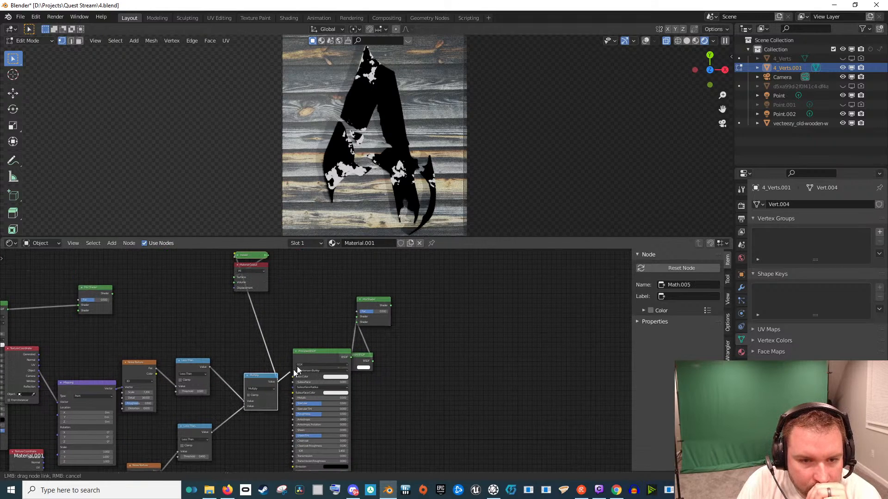
pyautogui.moveTo(355, 314); pyautogui.dragTo(398, 305)
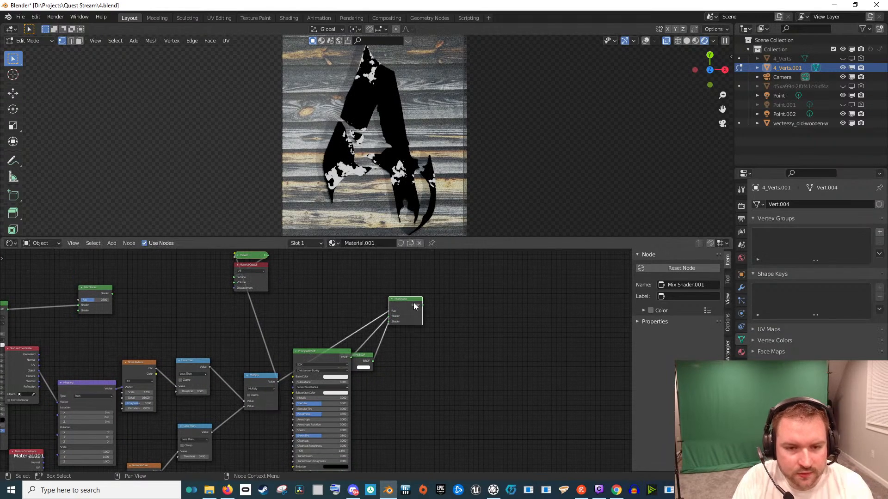
pyautogui.keyDown('ctrl'); pyautogui.keyDown('shift'); pyautogui.click(413, 305); pyautogui.keyUp('shift'); pyautogui.keyUp('ctrl')
pyautogui.scroll(4, 441, 191)
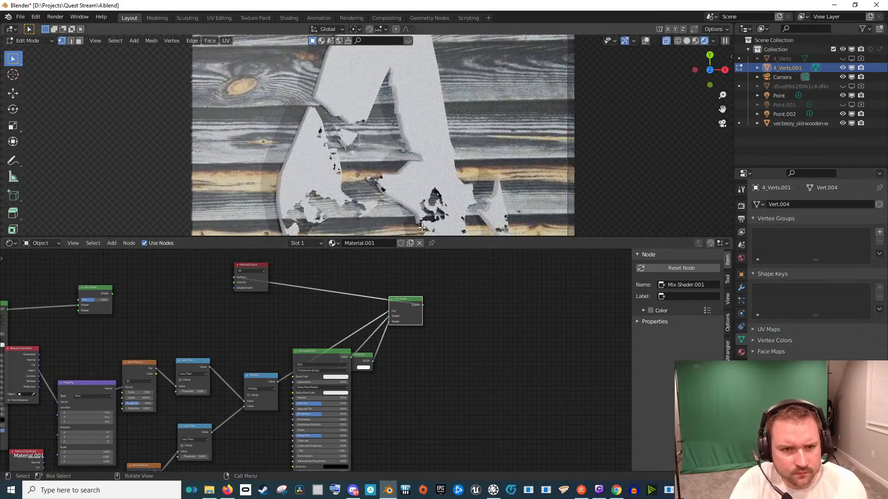
pyautogui.scroll(-2, 382, 193)
pyautogui.scroll(6, 352, 180)
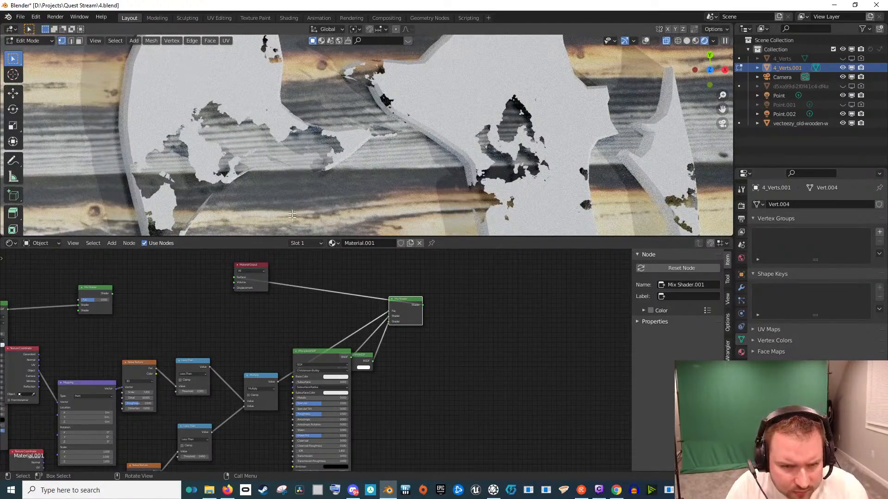
# Swap the Mix Shader's two shader inputs so the Principled BSDF shows only in the masked patches
pyautogui.moveTo(388, 316); pyautogui.dragTo(389, 322)
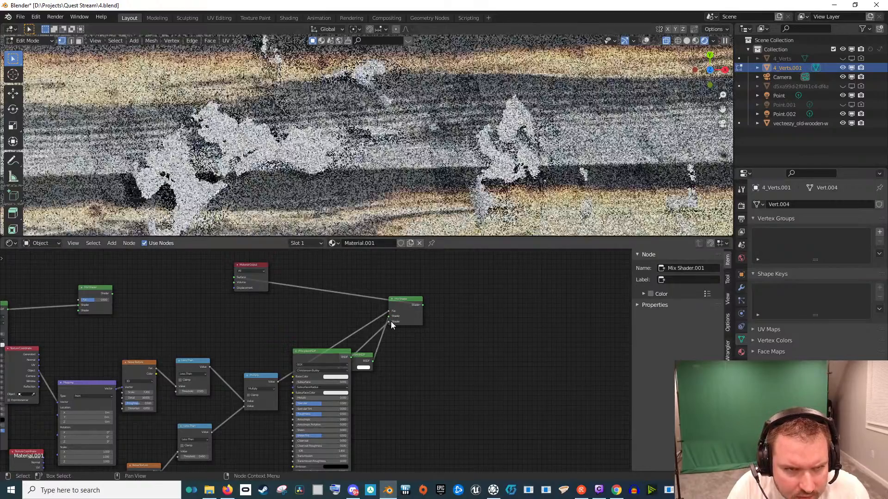
pyautogui.scroll(-3, 363, 173)
pyautogui.scroll(-1, 363, 172)
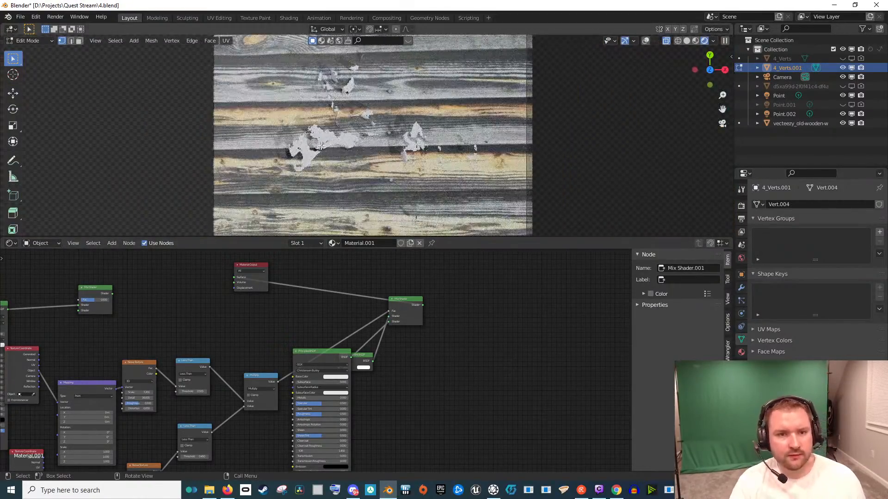
pyautogui.scroll(5, 323, 157)
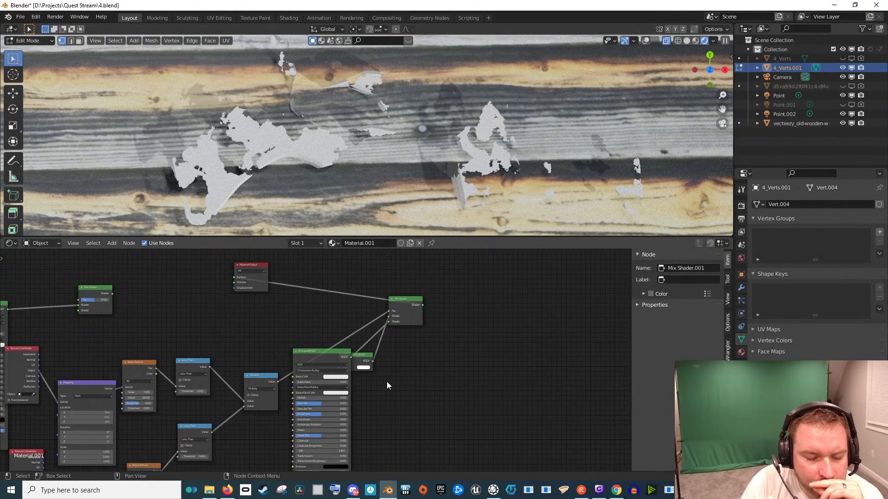
# Move the Transparent BSDF away from the Principled BSDF and set the Principled BSDF's Base Color to bright saturated red
pyautogui.scroll(1, 387, 385)
pyautogui.moveTo(376, 355); pyautogui.dragTo(421, 363)
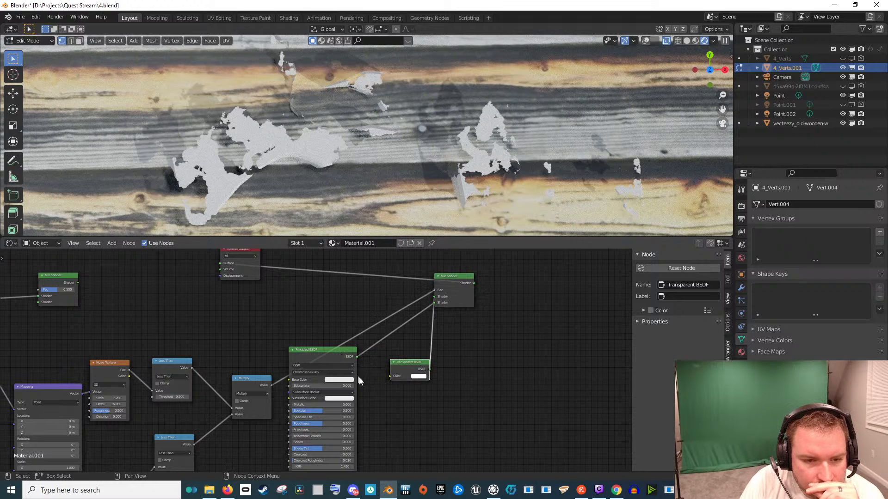
pyautogui.scroll(3, 355, 373)
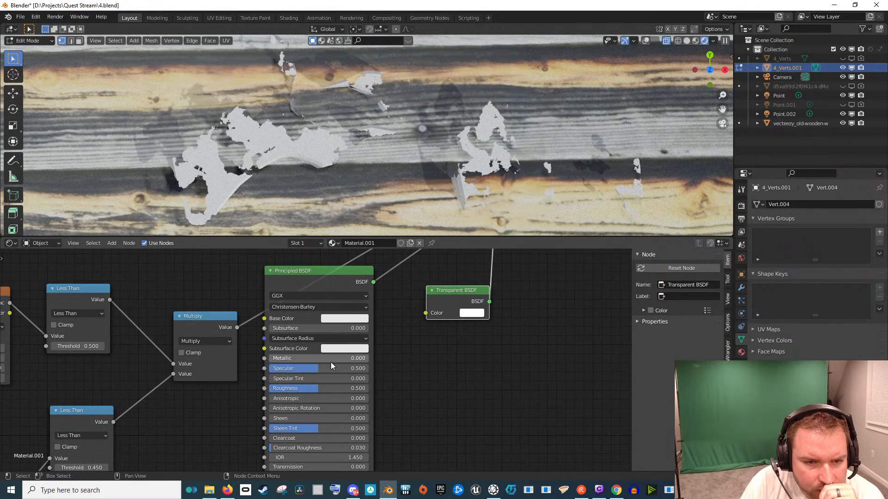
pyautogui.click(344, 319)
pyautogui.click(355, 233)
pyautogui.moveTo(355, 233); pyautogui.dragTo(346, 237)
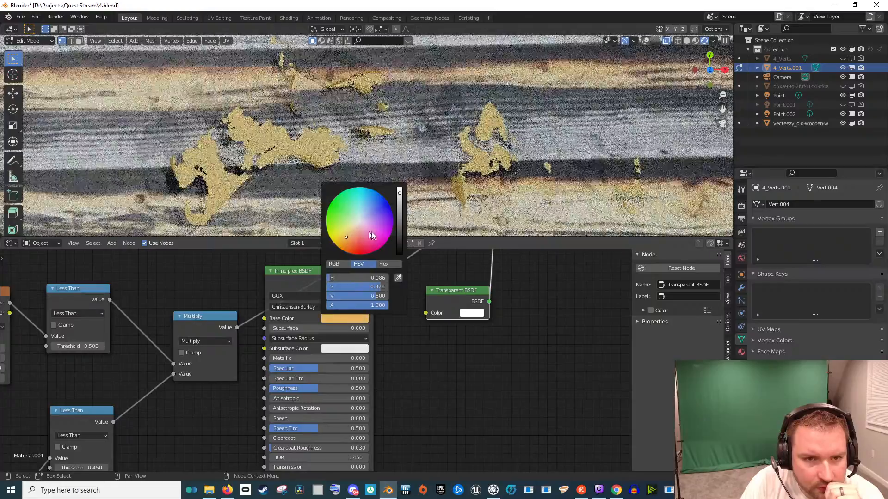
pyautogui.scroll(-9, 366, 241)
pyautogui.click(363, 254)
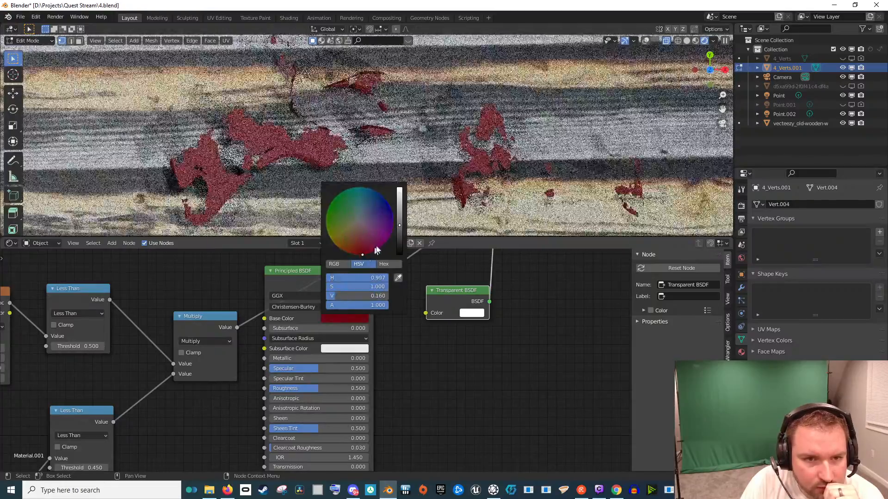
pyautogui.moveTo(400, 225); pyautogui.dragTo(400, 187)
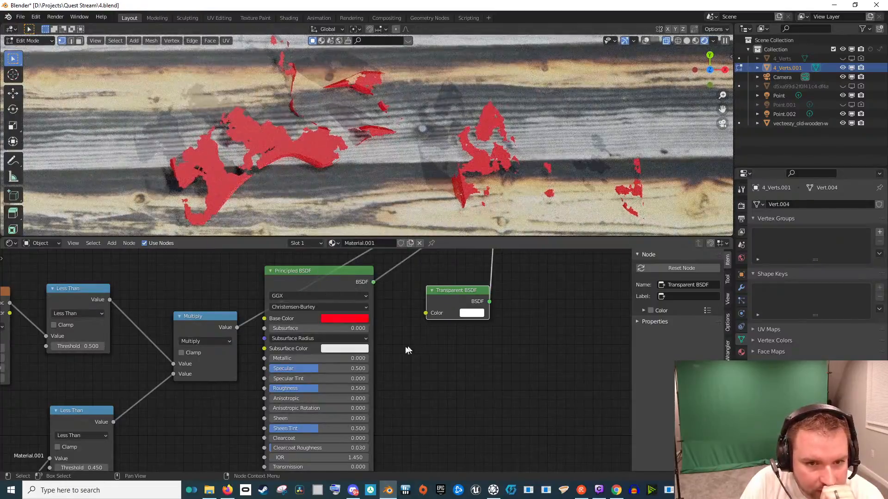
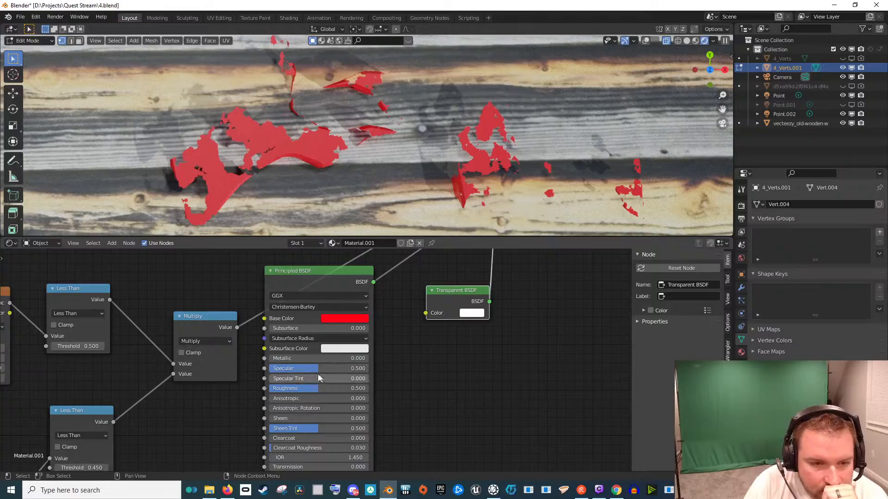
# Set the red Principled BSDF's Metallic to 0.536 and Roughness to 0.177, and move the node below the Transparent BSDF
pyautogui.moveTo(273, 358); pyautogui.dragTo(322, 359)
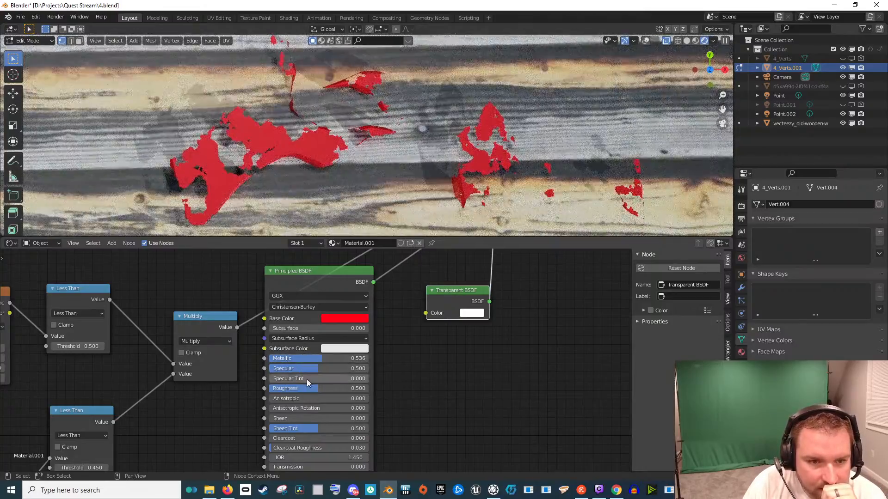
pyautogui.moveTo(319, 389); pyautogui.dragTo(287, 389)
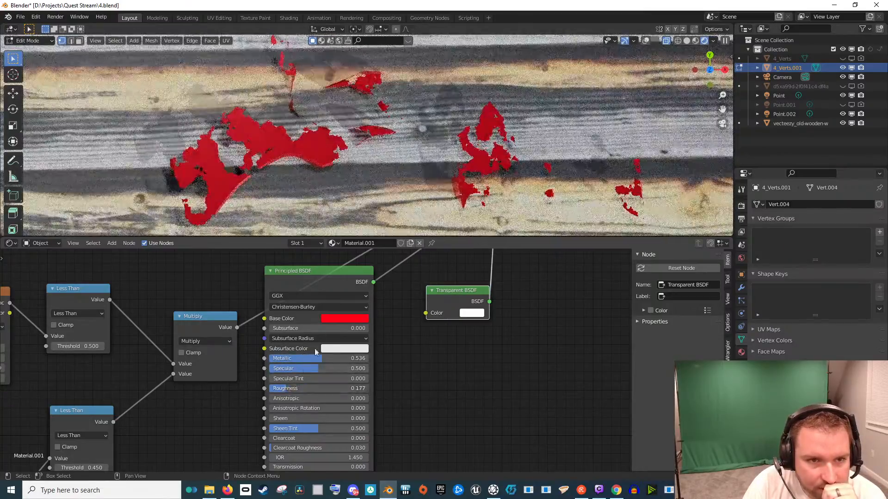
pyautogui.moveTo(326, 278); pyautogui.dragTo(387, 346)
# Add a new Noise Texture node for the red Principled BSDF's color
pyautogui.scroll(-1, 356, 326)
pyautogui.hotkey('shift', 'a')
pyautogui.click(315, 366)
pyautogui.write('n')
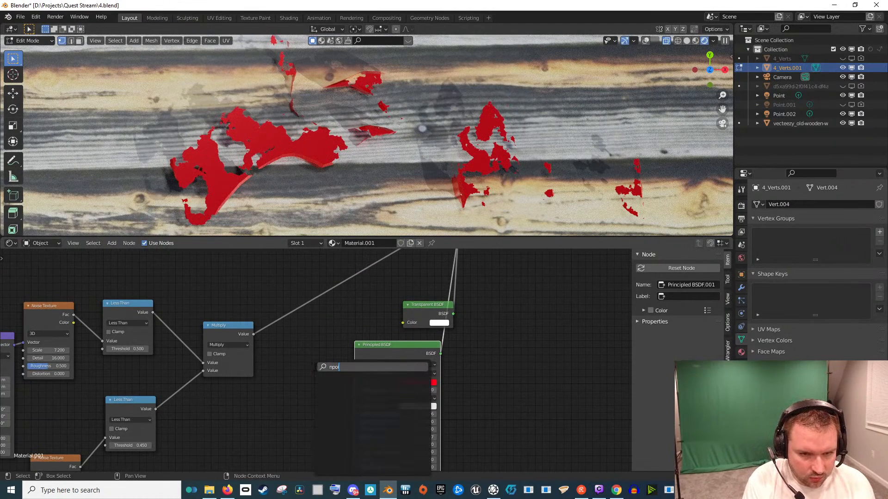
pyautogui.press('Return')
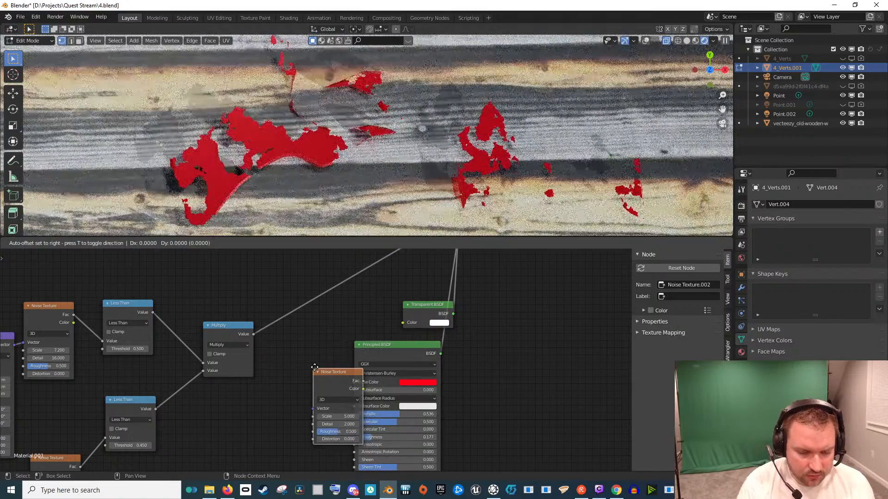
# Place the new Noise Texture below the Multiply node and add a ColorRamp between it and the red Principled BSDF
pyautogui.hotkey('shift', 'a')
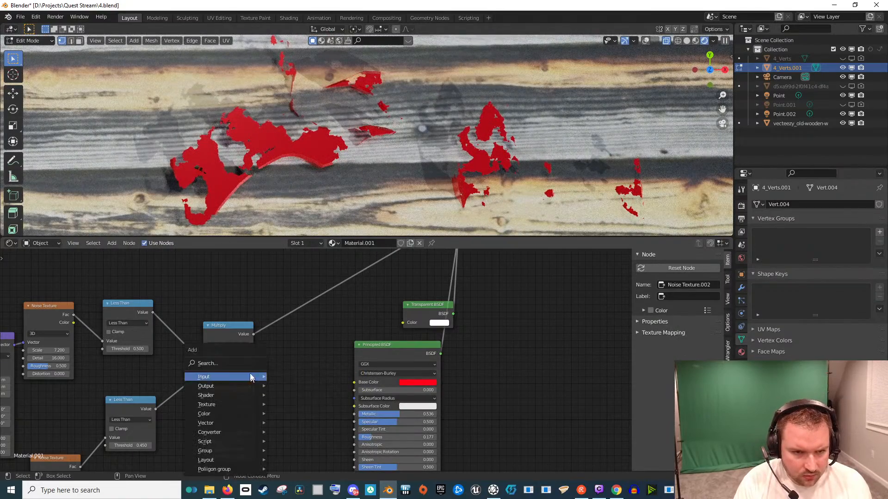
pyautogui.click(245, 363)
pyautogui.write('co')
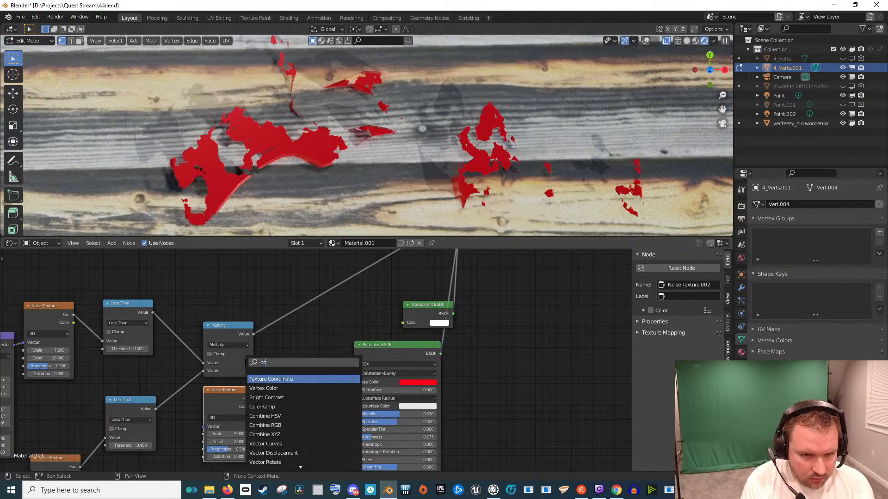
pyautogui.press('Down')
pyautogui.press('Down')
pyautogui.press('Down')
pyautogui.press('Return')
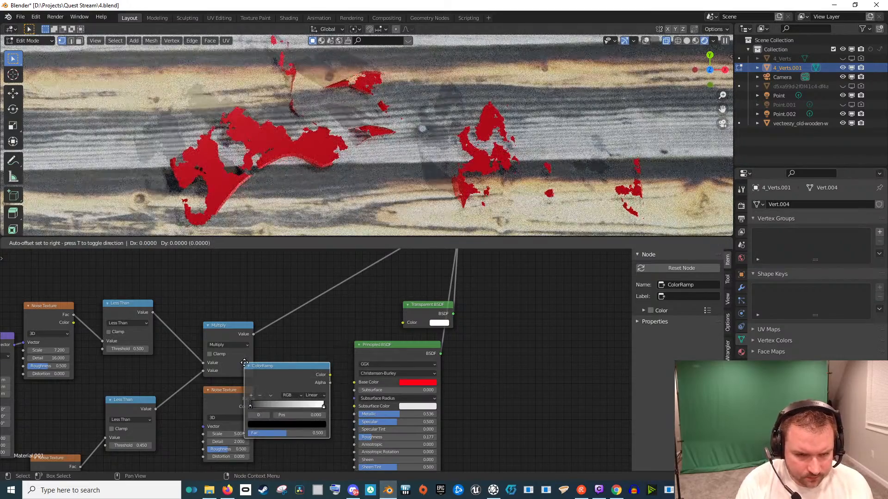
pyautogui.moveTo(376, 347); pyautogui.dragTo(386, 347)
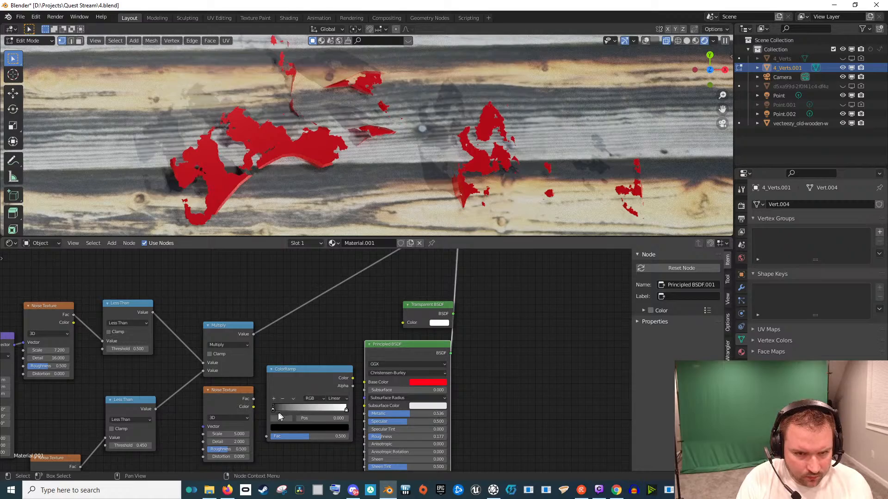
# Paste the red Base Color into both ColorRamp stops and darken the second stop to a Value of 0.235
pyautogui.hotkey('ctrl', 'v')
pyautogui.click(346, 409)
pyautogui.hotkey('ctrl', 'v')
pyautogui.click(332, 426)
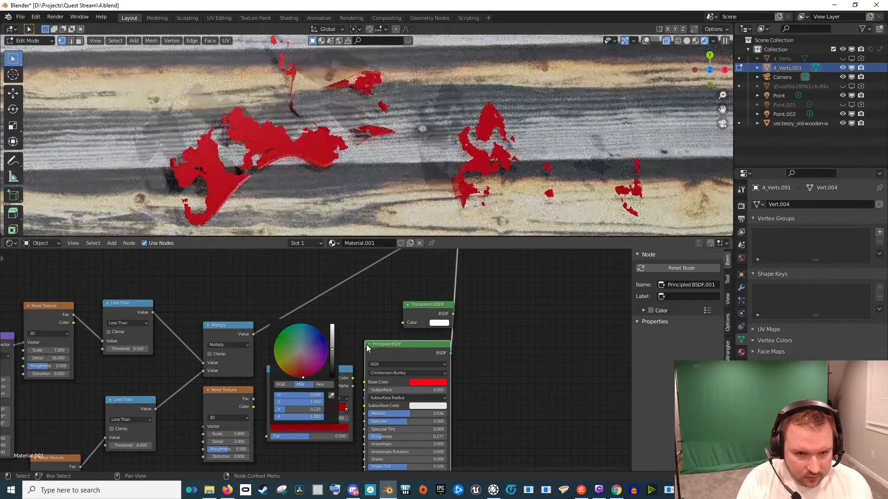
# Connect the new Noise Texture's Fac to the ColorRamp's Fac and preview the ColorRamp on the letter
pyautogui.moveTo(254, 399); pyautogui.dragTo(267, 436)
pyautogui.keyDown('ctrl'); pyautogui.keyDown('shift'); pyautogui.click(315, 368); pyautogui.keyUp('shift'); pyautogui.keyUp('ctrl')
pyautogui.scroll(-5, 368, 152)
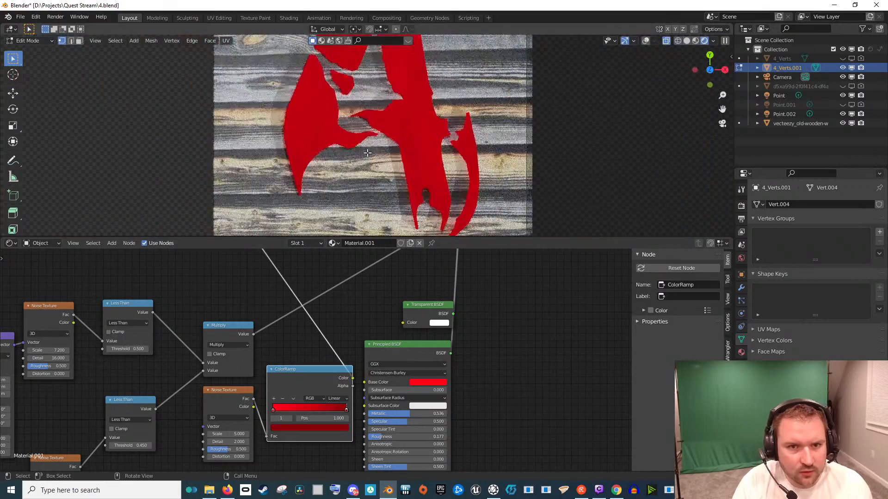
pyautogui.scroll(-2, 368, 153)
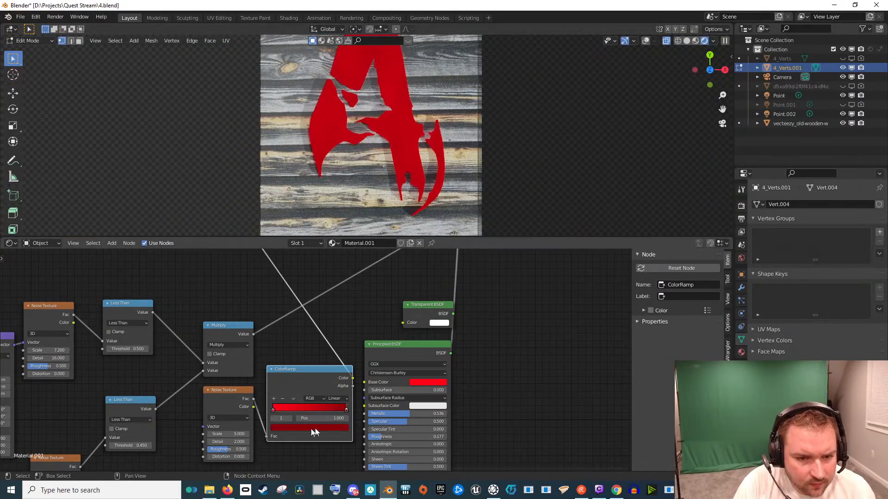
# Darken the ColorRamp's second stop to nearly black and set the new Noise Texture's Scale to 32
pyautogui.moveTo(228, 434); pyautogui.dragTo(319, 435)
pyautogui.scroll(5, 324, 185)
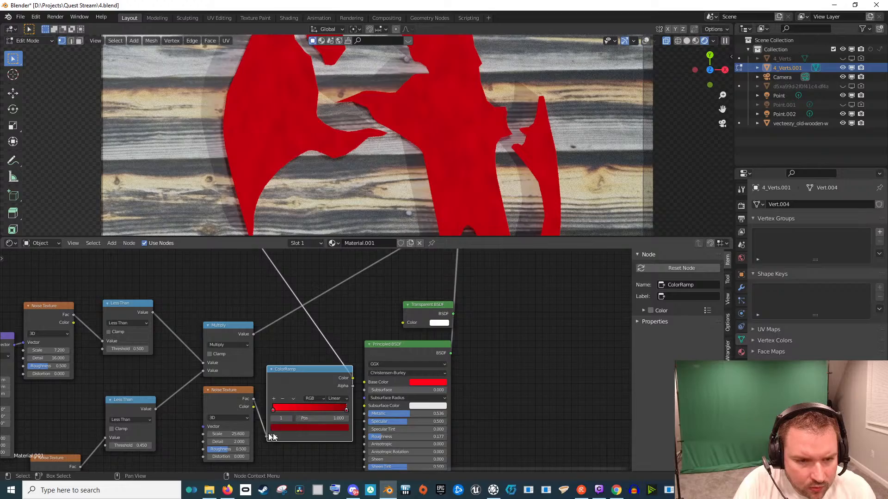
pyautogui.click(324, 430)
pyautogui.moveTo(331, 359); pyautogui.dragTo(332, 380)
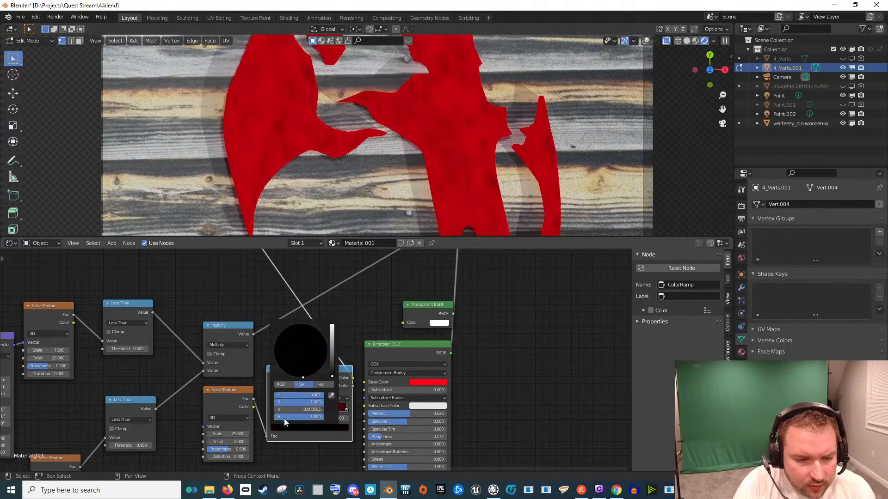
pyautogui.moveTo(232, 434); pyautogui.dragTo(379, 434)
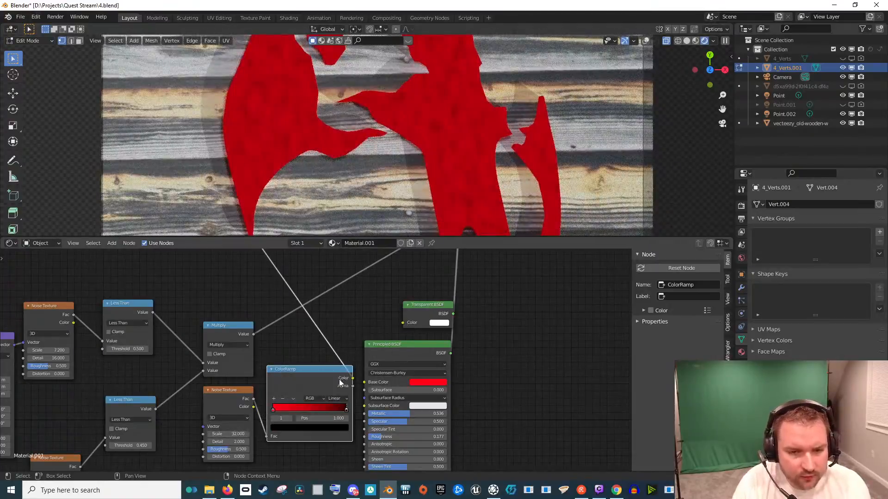
# Connect the ColorRamp's Color to the Principled BSDF's Base Color, move the Transparent BSDF aside and preview the Principled BSDF
pyautogui.moveTo(352, 378); pyautogui.dragTo(365, 382)
pyautogui.moveTo(439, 309); pyautogui.dragTo(530, 277)
pyautogui.keyDown('ctrl'); pyautogui.keyDown('shift'); pyautogui.click(420, 346); pyautogui.keyUp('shift'); pyautogui.keyUp('ctrl')
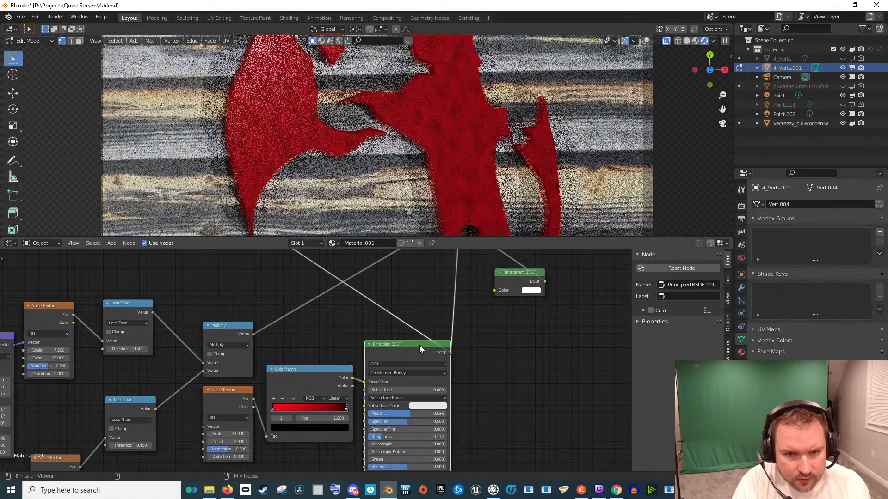
# Reposition the Transparent BSDF under the Mix Shader it feeds and preview that mix on the letter
pyautogui.scroll(-4, 435, 296)
pyautogui.moveTo(467, 296); pyautogui.dragTo(448, 349)
pyautogui.keyDown('ctrl'); pyautogui.keyDown('shift'); pyautogui.click(424, 295); pyautogui.keyUp('shift'); pyautogui.keyUp('ctrl')
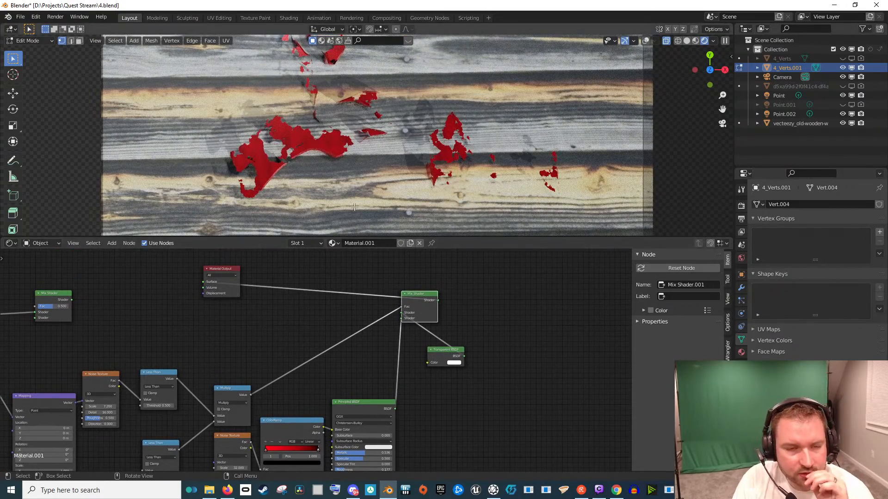
pyautogui.scroll(-2, 402, 156)
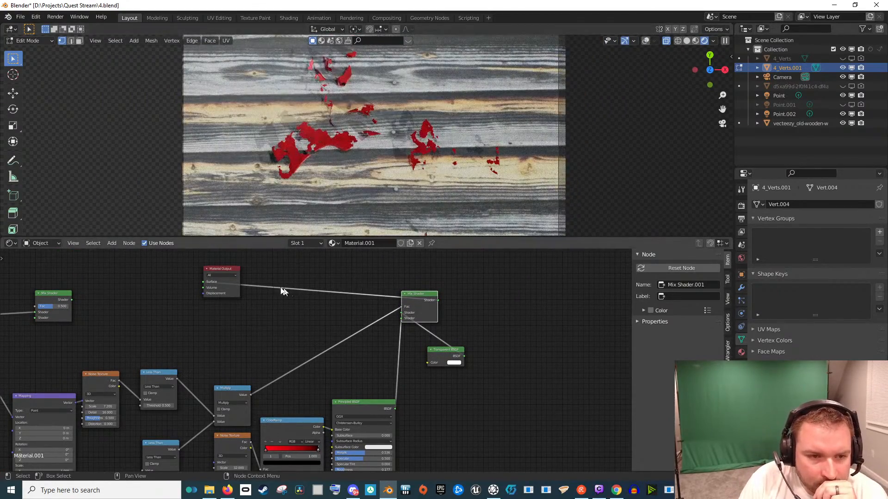
# Connect the red patch Mix Shader's output to the original Mix Shader's second Shader input and preview the combined material
pyautogui.moveTo(72, 302); pyautogui.dragTo(518, 292)
pyautogui.moveTo(439, 301); pyautogui.dragTo(495, 313)
pyautogui.keyDown('ctrl'); pyautogui.keyDown('shift'); pyautogui.click(514, 288); pyautogui.keyUp('shift'); pyautogui.keyUp('ctrl')
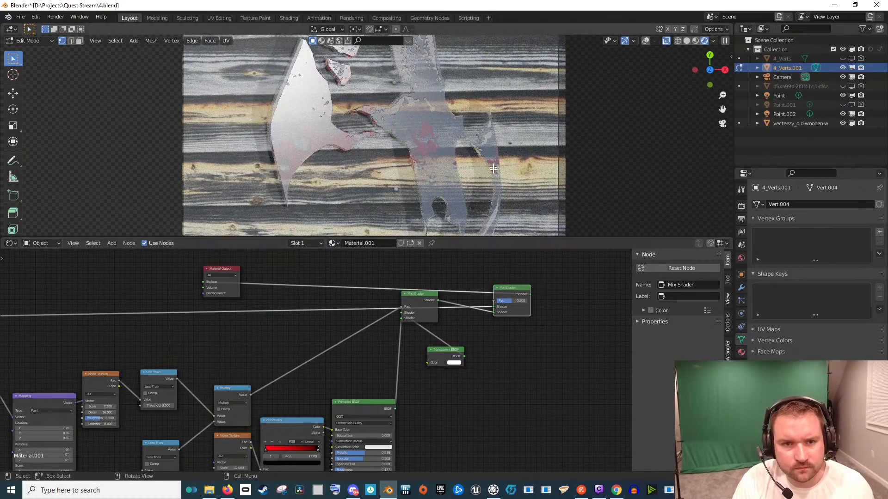
# Move the original Mix Shader back beside its first shader and place the Material Output just after it
pyautogui.moveTo(509, 286); pyautogui.dragTo(143, 282)
pyautogui.scroll(3, 154, 308)
pyautogui.moveTo(167, 319); pyautogui.dragTo(274, 332)
pyautogui.scroll(-2, 253, 316)
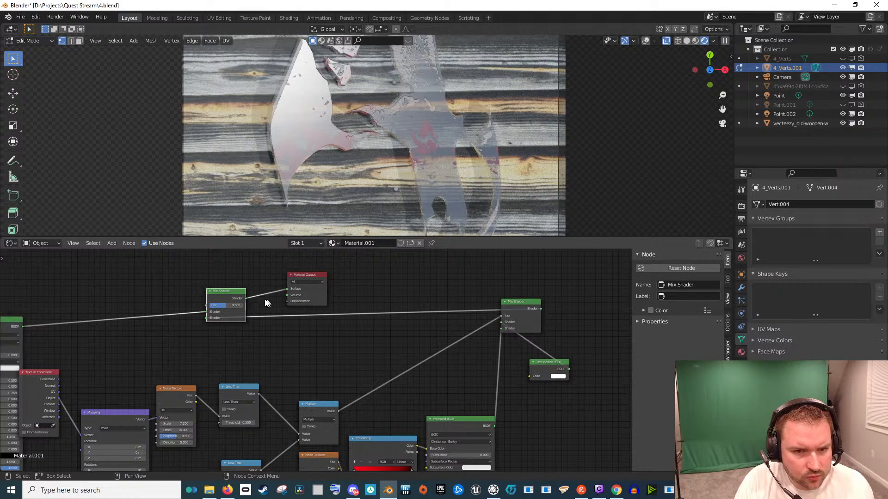
# Compare the base Principled BSDF, the red Principled BSDF and the red patch Mix Shader by previewing each one on the letter
pyautogui.moveTo(301, 281); pyautogui.dragTo(319, 281)
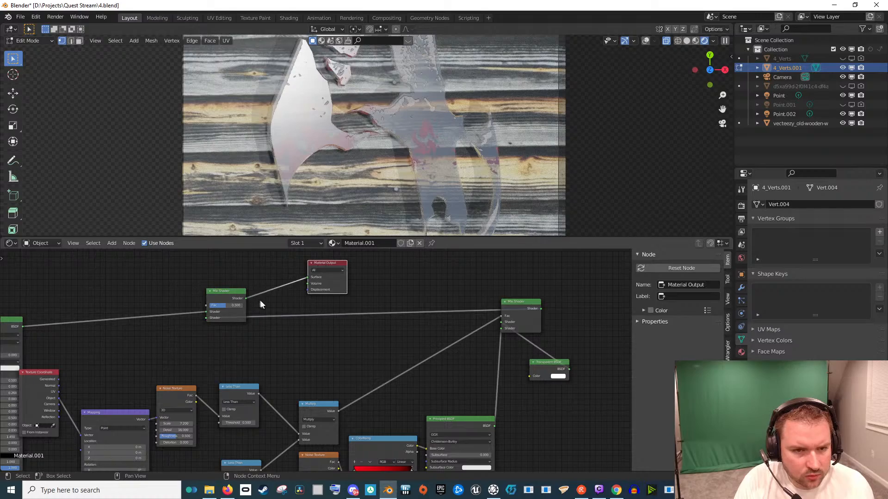
pyautogui.moveTo(161, 330); pyautogui.dragTo(320, 331)
pyautogui.scroll(-2, 320, 331)
pyautogui.keyDown('ctrl'); pyautogui.keyDown('shift'); pyautogui.click(189, 327); pyautogui.keyUp('shift'); pyautogui.keyUp('ctrl')
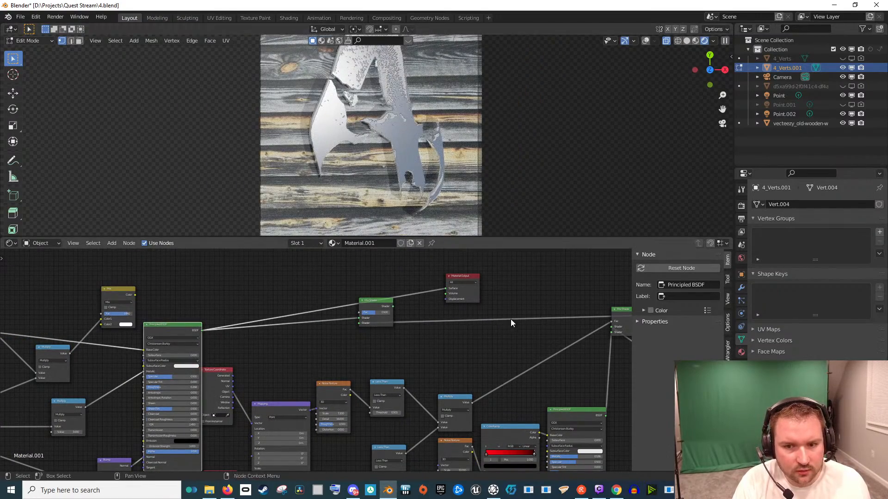
pyautogui.moveTo(590, 400); pyautogui.dragTo(511, 376)
pyautogui.keyDown('ctrl'); pyautogui.keyDown('shift'); pyautogui.click(509, 384); pyautogui.keyUp('shift'); pyautogui.keyUp('ctrl')
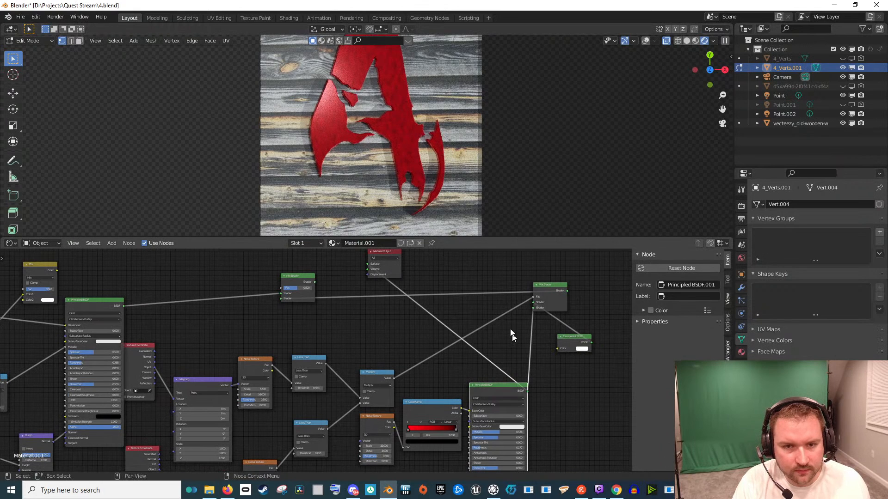
pyautogui.moveTo(549, 291); pyautogui.dragTo(513, 309)
pyautogui.keyDown('ctrl'); pyautogui.keyDown('shift'); pyautogui.click(513, 309); pyautogui.keyUp('shift'); pyautogui.keyUp('ctrl')
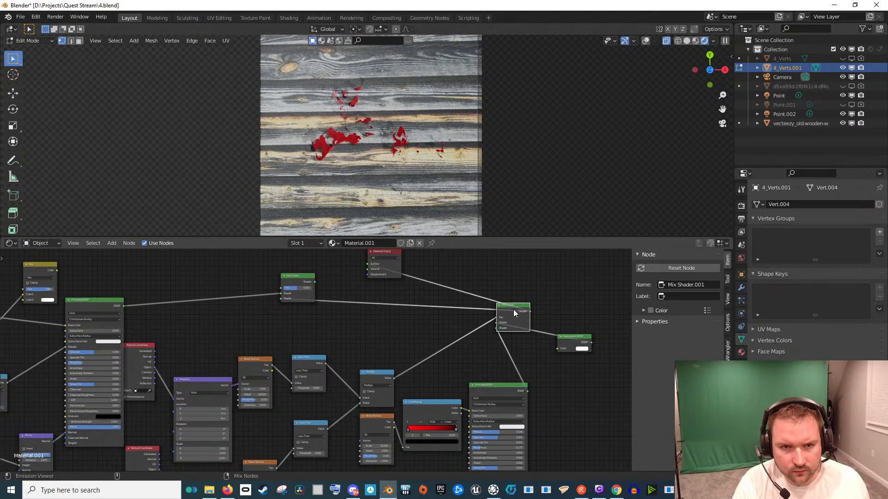
# Move the red patch Mix Shader over near the base Principled BSDF and delete the original Mix Shader
pyautogui.press('g')
pyautogui.click(249, 309)
pyautogui.moveTo(296, 280); pyautogui.dragTo(270, 263)
pyautogui.press('BackSpace')
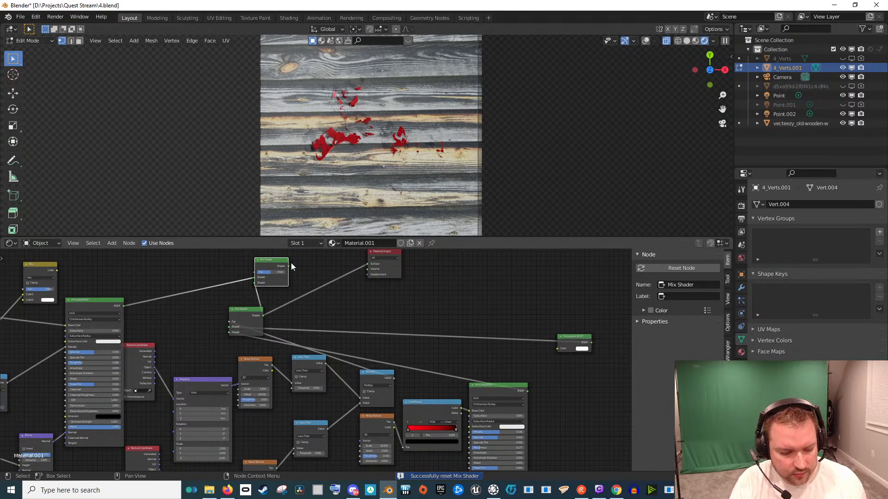
pyautogui.press('x')
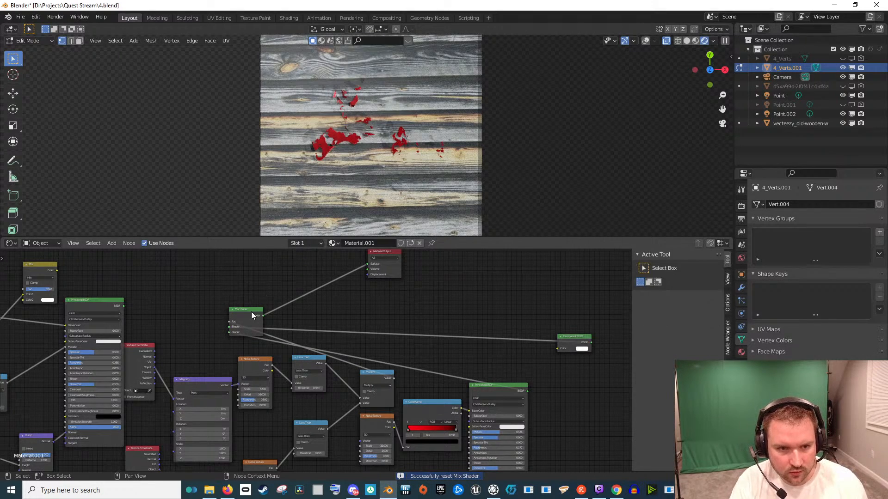
# Place the red patch Mix Shader just after the base Principled BSDF and preview first the base shader, then the red patch mix
pyautogui.moveTo(251, 315); pyautogui.dragTo(204, 299)
pyautogui.moveTo(99, 302); pyautogui.dragTo(98, 289)
pyautogui.keyDown('ctrl'); pyautogui.keyDown('shift'); pyautogui.click(99, 289); pyautogui.keyUp('shift'); pyautogui.keyUp('ctrl')
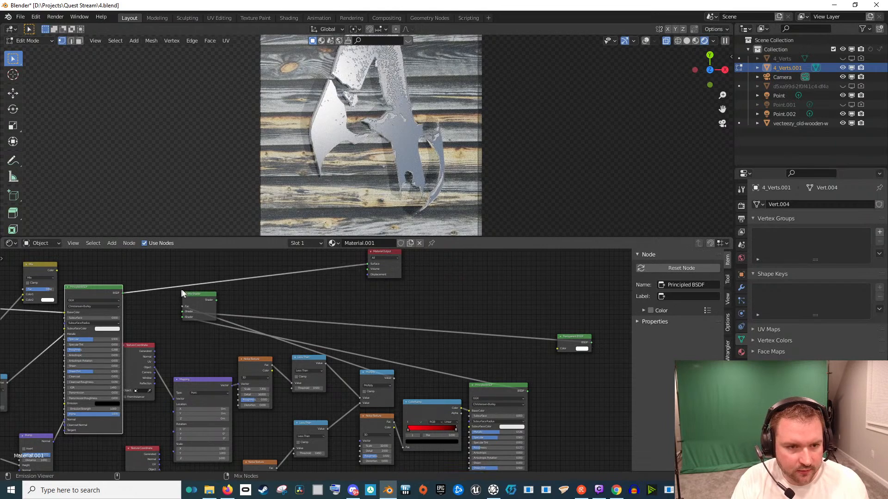
pyautogui.keyDown('ctrl'); pyautogui.keyDown('shift'); pyautogui.click(193, 293); pyautogui.keyUp('shift'); pyautogui.keyUp('ctrl')
pyautogui.scroll(1, 204, 293)
pyautogui.scroll(1, 221, 291)
pyautogui.moveTo(234, 288); pyautogui.dragTo(264, 333)
pyautogui.moveTo(268, 293); pyautogui.dragTo(306, 309)
pyautogui.hotkey('shift', 'a')
pyautogui.write('mi')
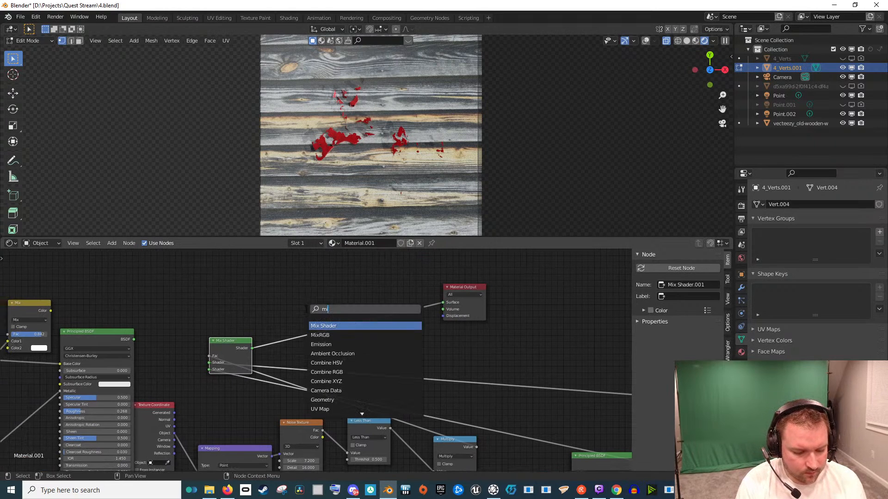
pyautogui.press('Return')
pyautogui.click(300, 303)
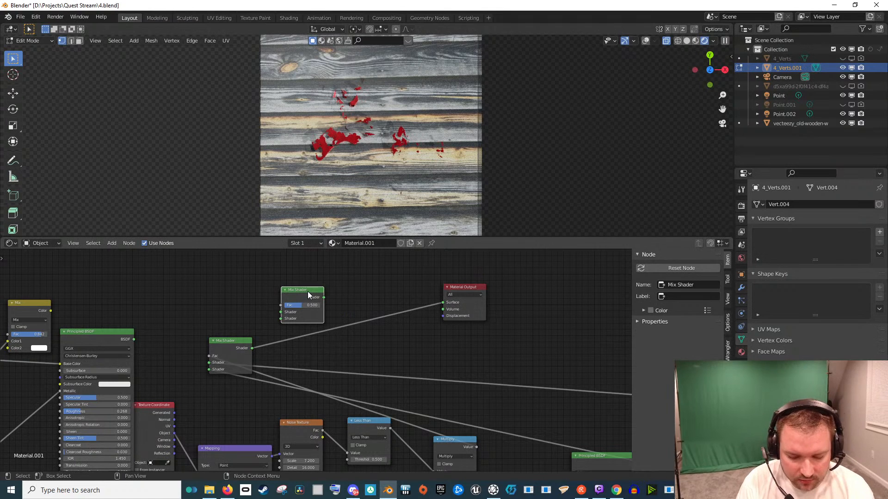
pyautogui.press('x')
# Try combining the base Principled BSDF and the red patch Mix Shader through an Add Shader and preview the sum
pyautogui.hotkey('shift', 'a')
pyautogui.write('add')
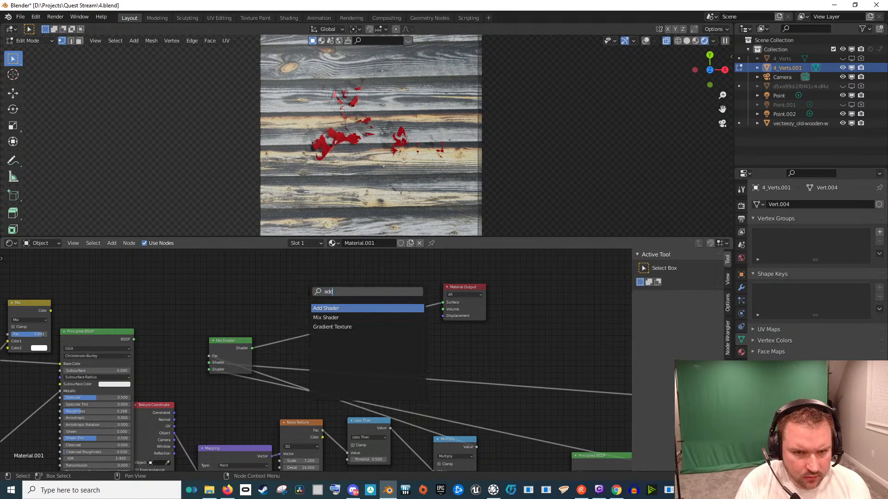
pyautogui.press('Return')
pyautogui.click(285, 280)
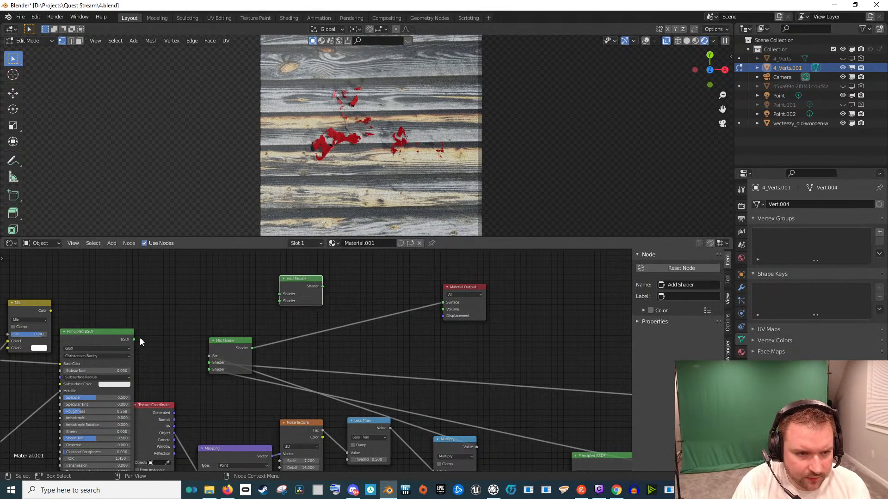
pyautogui.moveTo(141, 340); pyautogui.dragTo(207, 322)
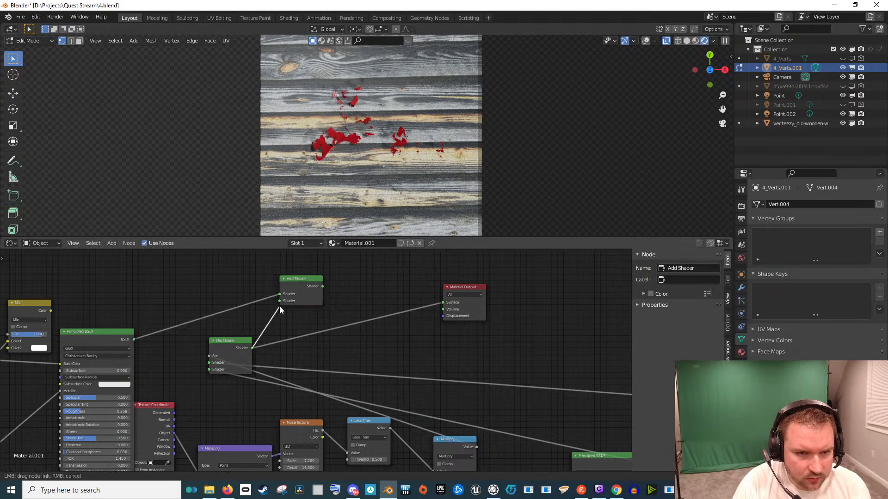
pyautogui.moveTo(279, 307); pyautogui.dragTo(280, 301)
pyautogui.keyDown('ctrl'); pyautogui.keyDown('shift'); pyautogui.click(304, 282); pyautogui.keyUp('shift'); pyautogui.keyUp('ctrl')
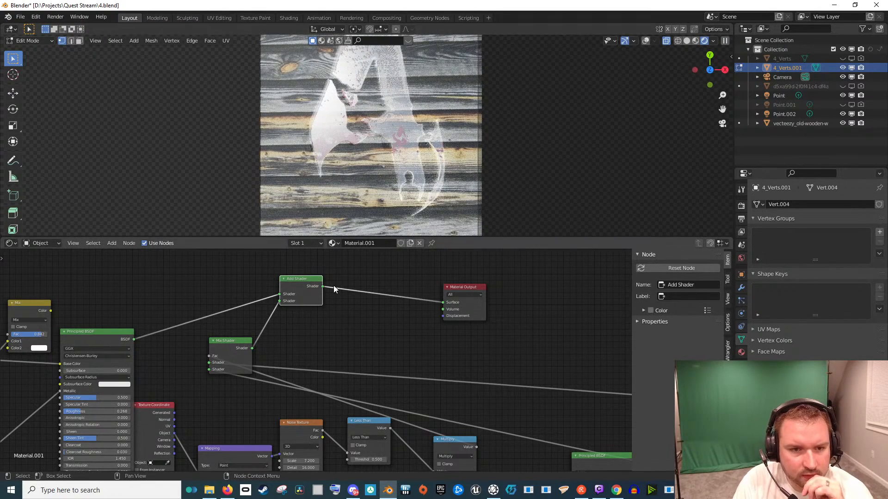
# Try moving the base shader's link to the Add Shader's second input, then delete the Add Shader
pyautogui.moveTo(243, 348); pyautogui.dragTo(257, 343)
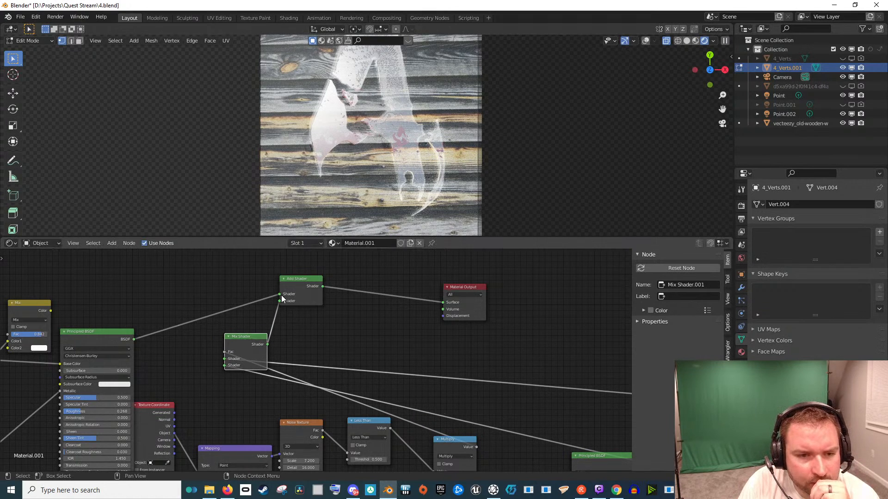
pyautogui.moveTo(281, 295); pyautogui.dragTo(279, 301)
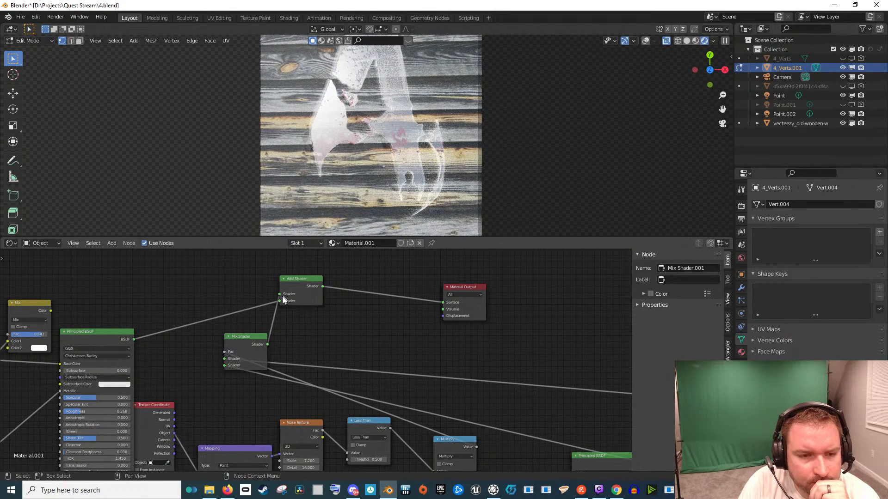
pyautogui.click(291, 291)
pyautogui.press('x')
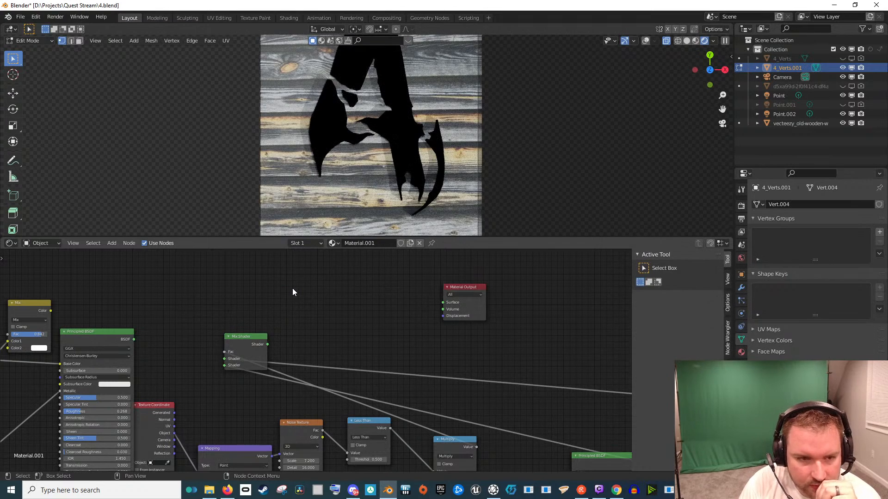
# Add a Mix Shader that takes the base Principled BSDF first and the red patch Mix Shader second, and preview it
pyautogui.hotkey('shift', 'a')
pyautogui.click(292, 287)
pyautogui.write('mix')
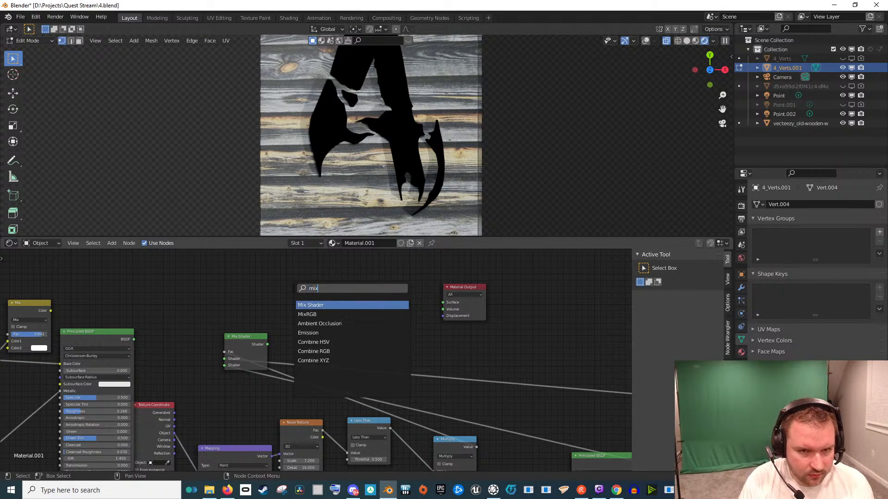
pyautogui.press('Return')
pyautogui.click(295, 286)
pyautogui.moveTo(133, 340); pyautogui.dragTo(294, 311)
pyautogui.moveTo(267, 344); pyautogui.dragTo(295, 318)
pyautogui.keyDown('ctrl'); pyautogui.keyDown('shift'); pyautogui.click(313, 296); pyautogui.keyUp('shift'); pyautogui.keyUp('ctrl')
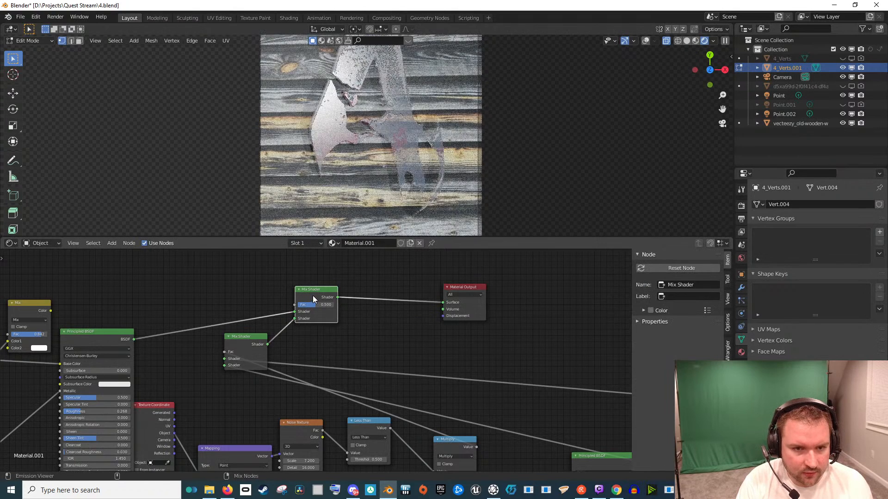
# Move the red patch Mix Shader beside its Transparent BSDF and connect the mask's Multiply value to the new Mix Shader's Fac
pyautogui.scroll(-1, 404, 343)
pyautogui.moveTo(514, 386); pyautogui.dragTo(401, 324)
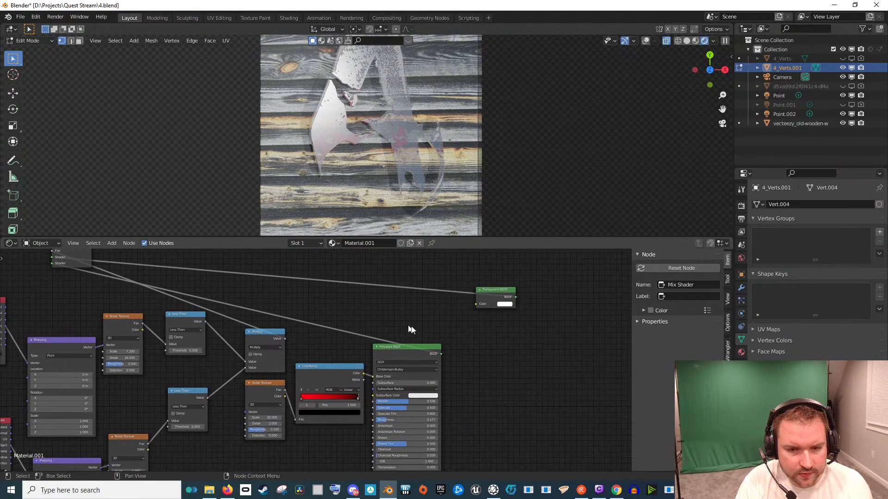
pyautogui.moveTo(494, 290); pyautogui.dragTo(408, 270)
pyautogui.moveTo(361, 312); pyautogui.dragTo(453, 375)
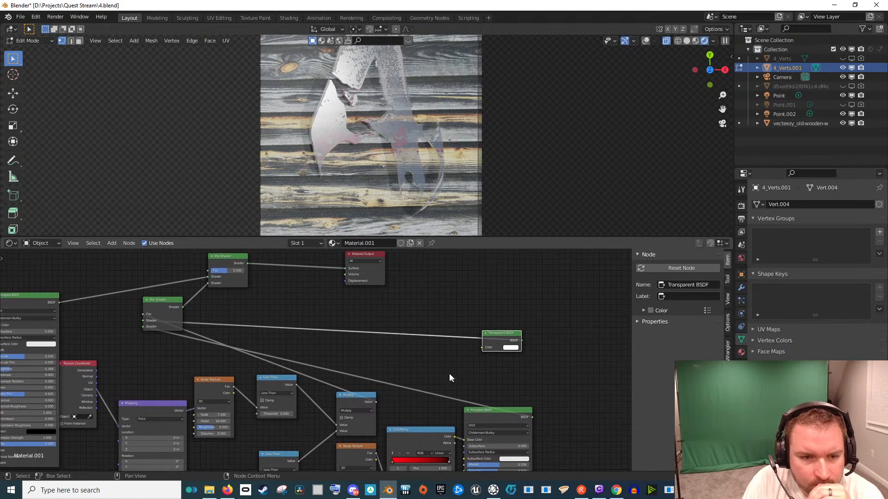
pyautogui.moveTo(167, 311); pyautogui.dragTo(421, 334)
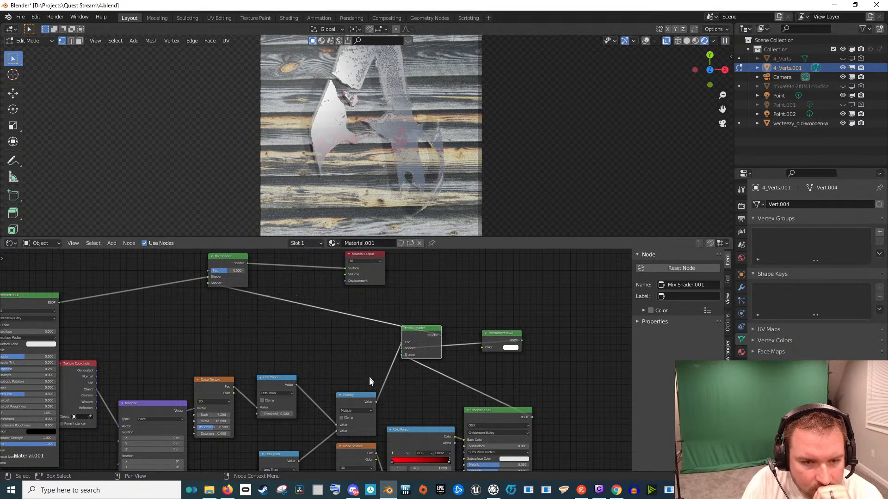
pyautogui.moveTo(375, 402); pyautogui.dragTo(208, 282)
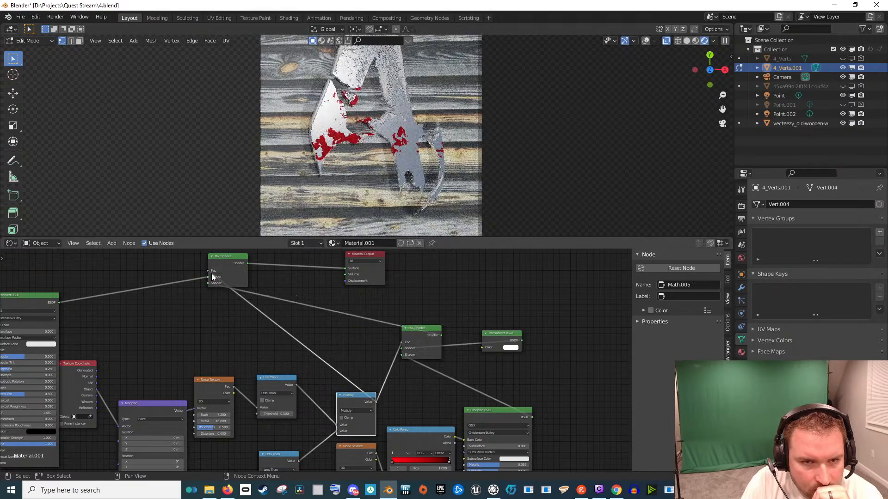
# Examine the red patches on the letter both close up and from a distance
pyautogui.scroll(-2, 373, 189)
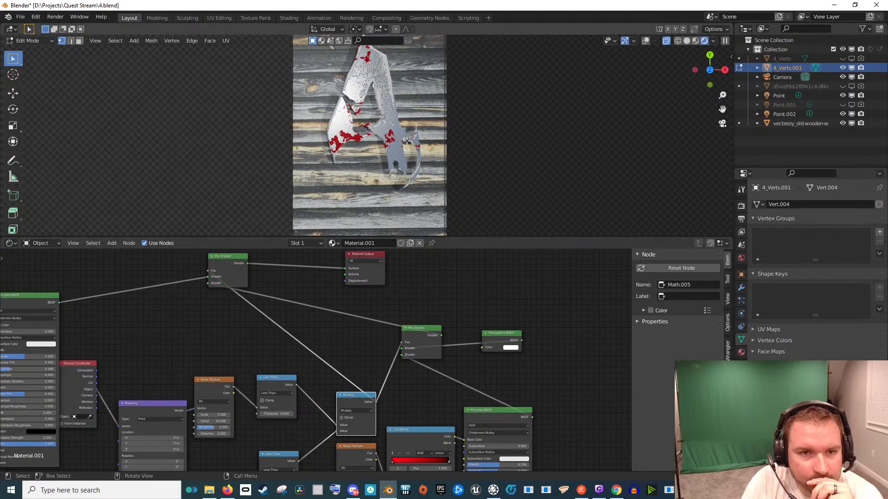
pyautogui.scroll(6, 406, 140)
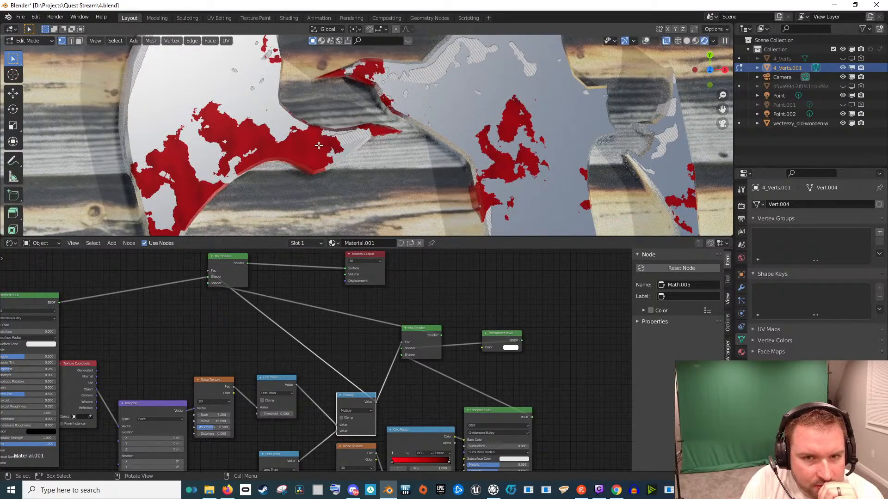
pyautogui.scroll(-5, 315, 146)
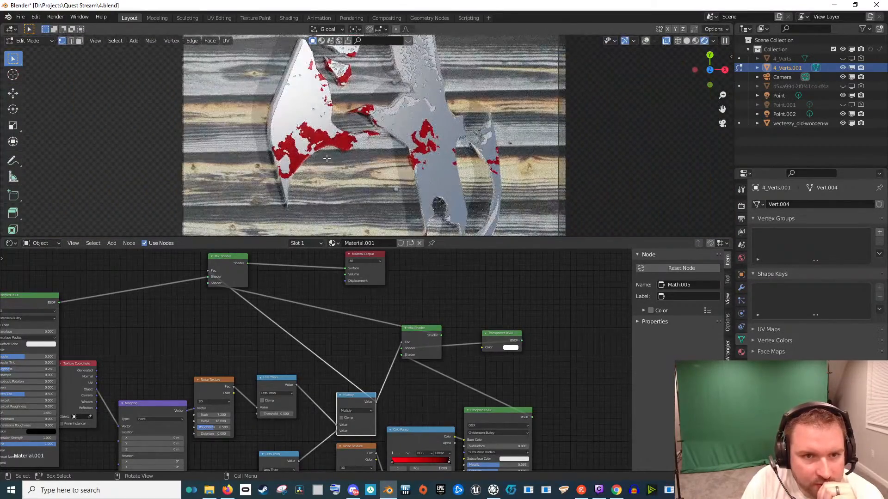
pyautogui.scroll(-5, 327, 156)
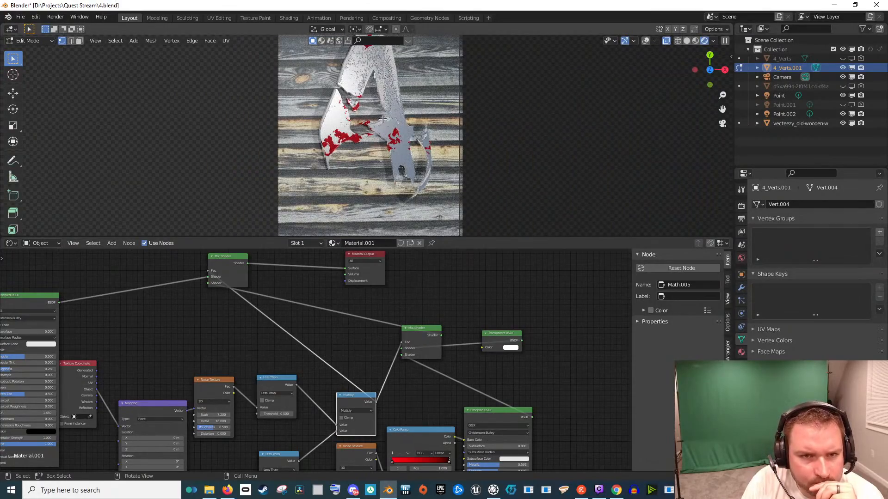
pyautogui.scroll(6, 378, 162)
pyautogui.moveTo(378, 162); pyautogui.dragTo(407, 107)
# Switch to Object Mode, frame the letter, turn on the viewport overlays and inspect the red patches from a low angle
pyautogui.press('Tab')
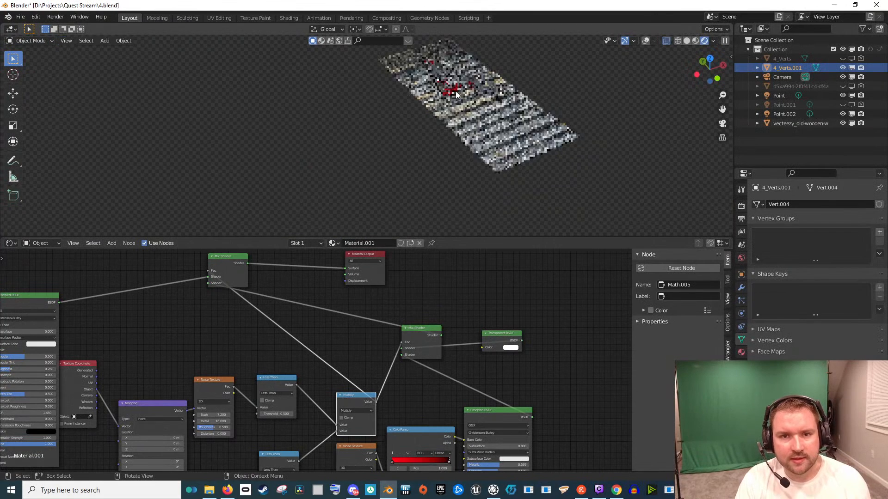
pyautogui.click(453, 94)
pyautogui.click(452, 88)
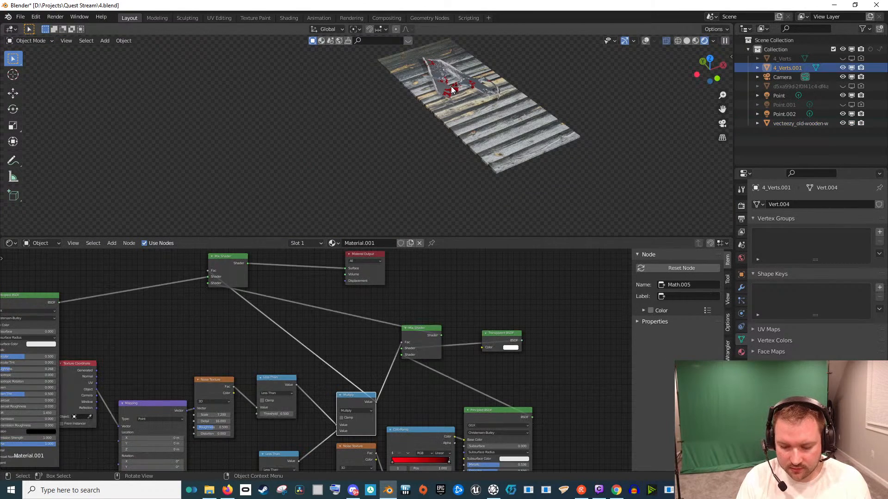
pyautogui.press('KP_Decimal')
pyautogui.click(641, 42)
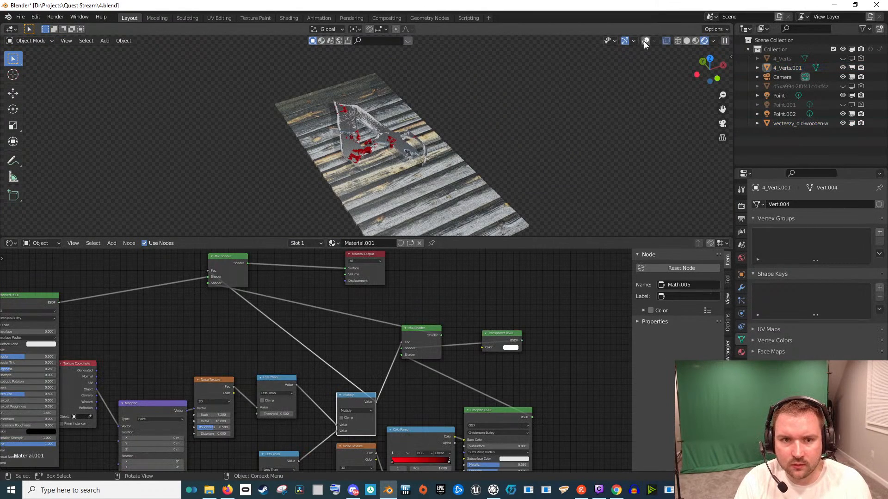
pyautogui.click(646, 42)
pyautogui.scroll(8, 416, 167)
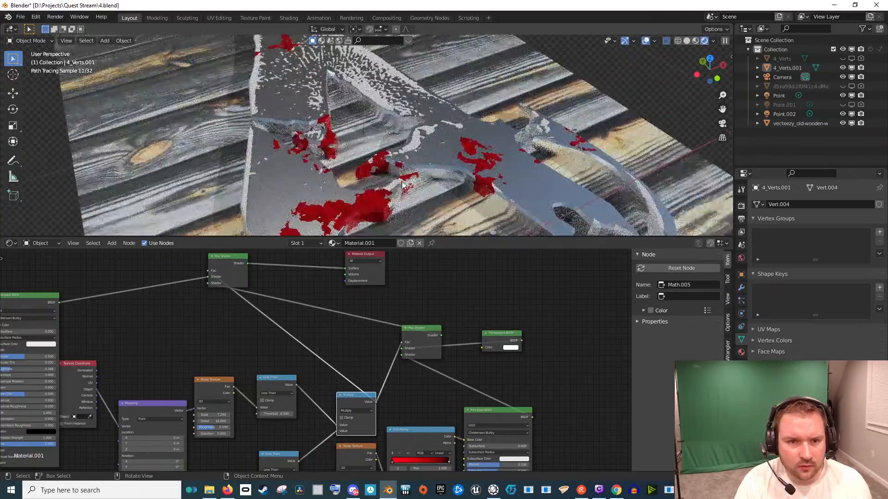
pyautogui.scroll(6, 416, 165)
pyautogui.moveTo(416, 165); pyautogui.dragTo(447, 153)
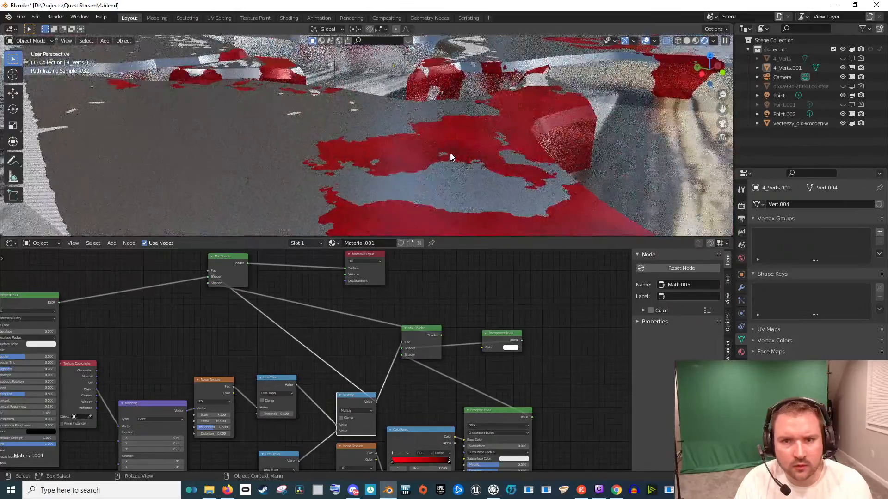
# Set the red Principled BSDF's Metallic to 0.750, Specular to 0.777, Sheen Tint to 0.977 and Roughness to 0.091, and view the letter through the camera
pyautogui.moveTo(446, 417); pyautogui.dragTo(433, 305)
pyautogui.scroll(8, 473, 340)
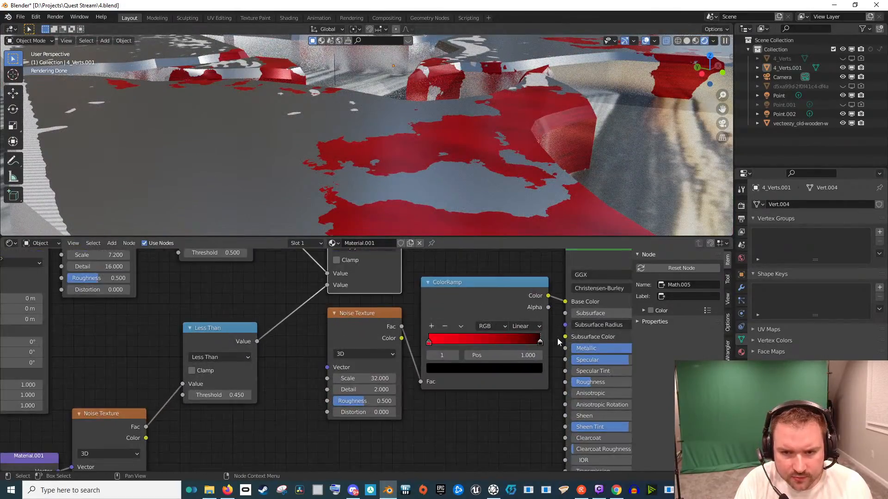
pyautogui.moveTo(556, 337); pyautogui.dragTo(451, 352)
pyautogui.moveTo(512, 358); pyautogui.dragTo(553, 374)
pyautogui.moveTo(501, 440); pyautogui.dragTo(556, 440)
pyautogui.moveTo(500, 396); pyautogui.dragTo(491, 396)
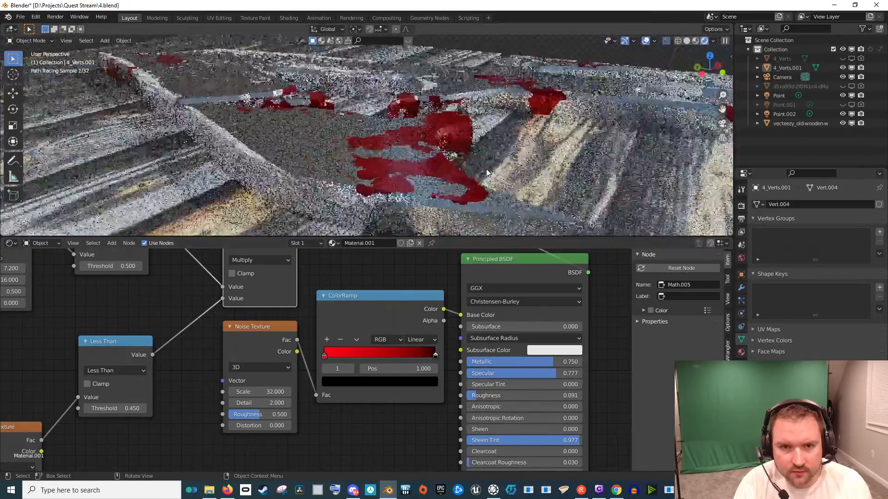
pyautogui.press('KP_0')
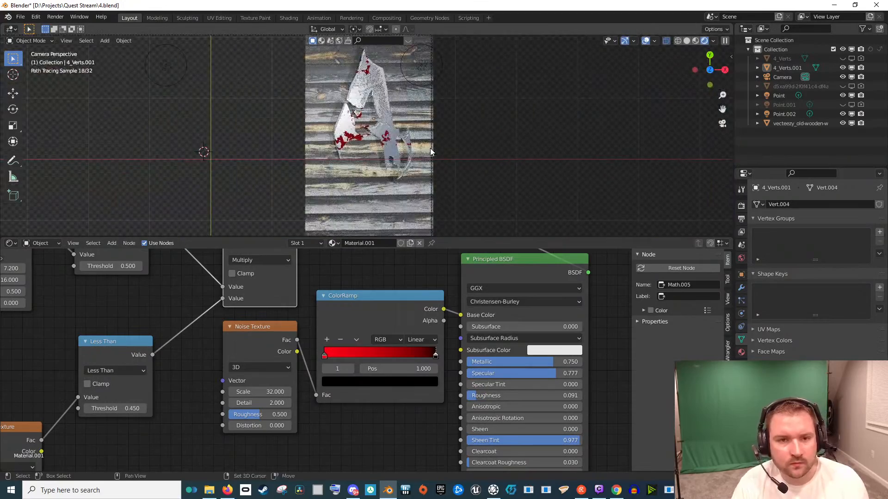
pyautogui.scroll(3, 378, 179)
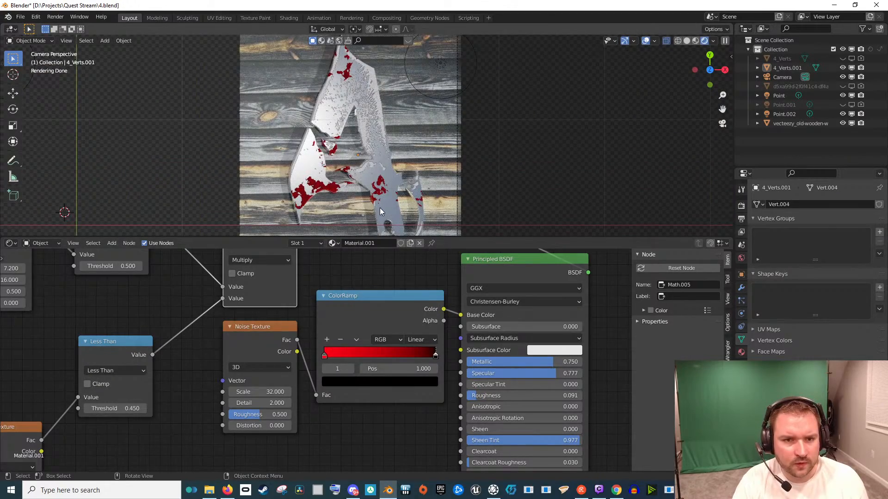
# Space out the red patch's ColorRamp, Mix Shader and Principled BSDF nodes and shift its mask node group down clear of the base shader
pyautogui.scroll(-4, 378, 318)
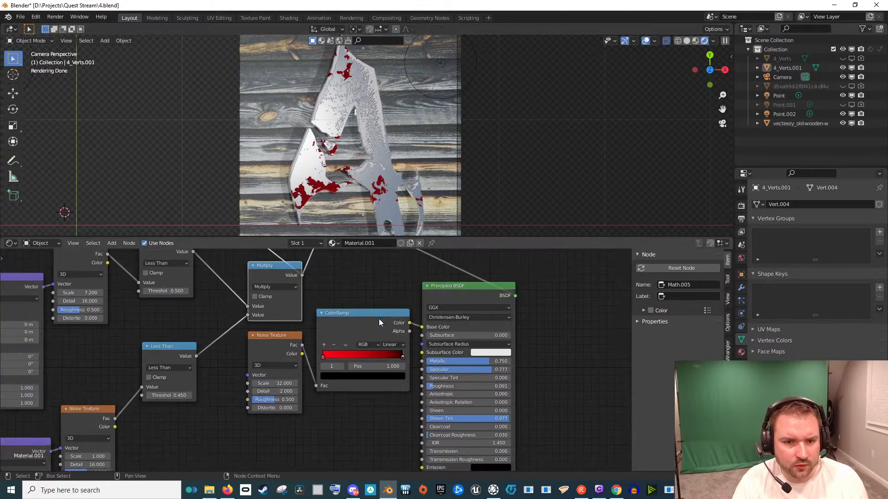
pyautogui.moveTo(344, 335); pyautogui.dragTo(392, 335)
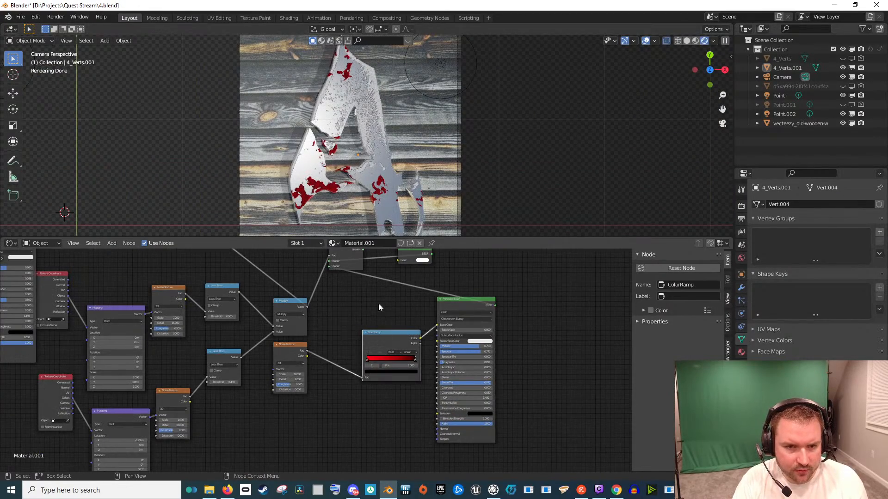
pyautogui.scroll(-4, 377, 304)
pyautogui.moveTo(345, 278); pyautogui.dragTo(345, 269)
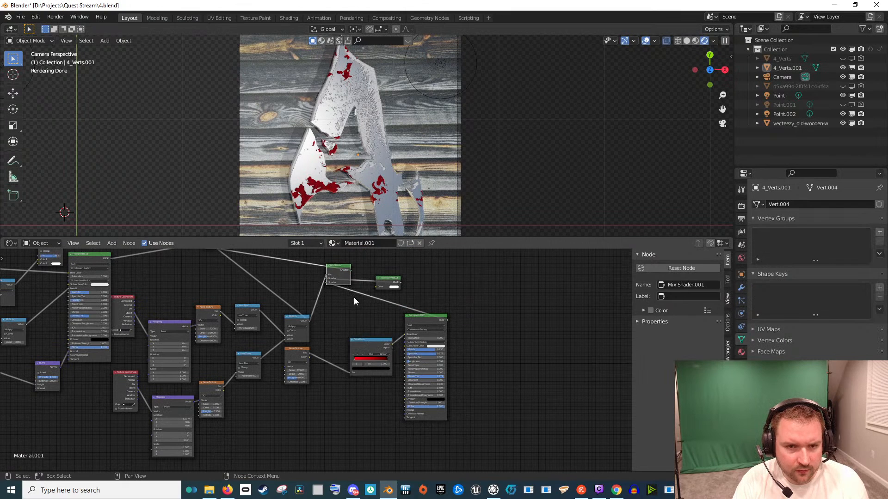
pyautogui.click(425, 319)
pyautogui.scroll(-1, 366, 326)
pyautogui.moveTo(165, 303); pyautogui.dragTo(458, 423)
pyautogui.moveTo(405, 321); pyautogui.dragTo(426, 334)
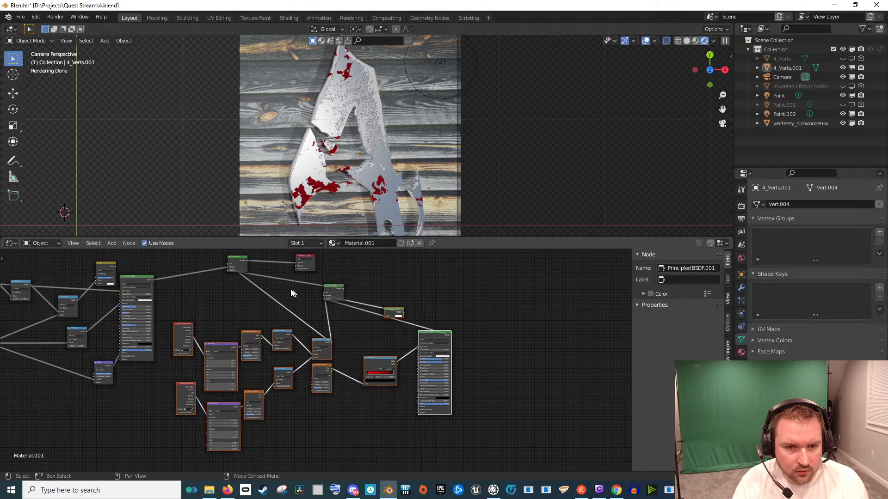
# Duplicate the whole red patch node group, including its masks, ColorRamp and shaders, and place the copy below the original
pyautogui.moveTo(172, 288); pyautogui.dragTo(461, 426)
pyautogui.moveTo(431, 335); pyautogui.dragTo(432, 362)
pyautogui.scroll(-5, 440, 363)
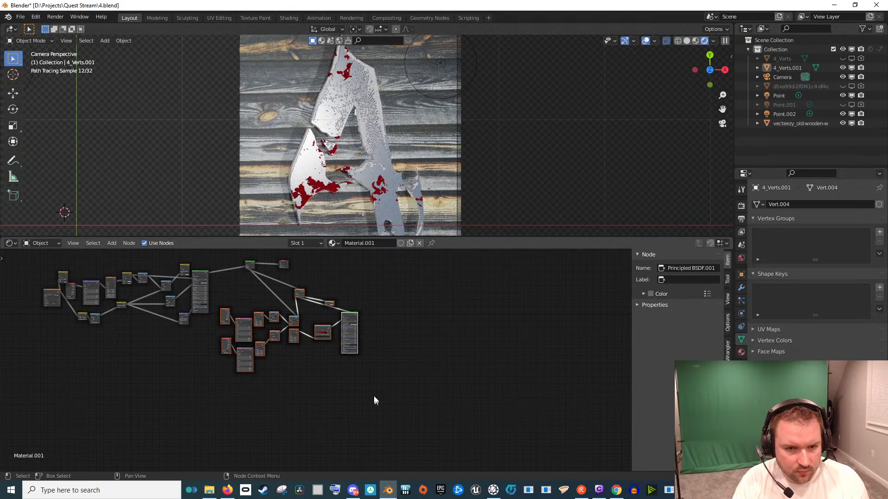
pyautogui.hotkey('shift', 'd')
pyautogui.click(384, 384)
pyautogui.scroll(4, 383, 383)
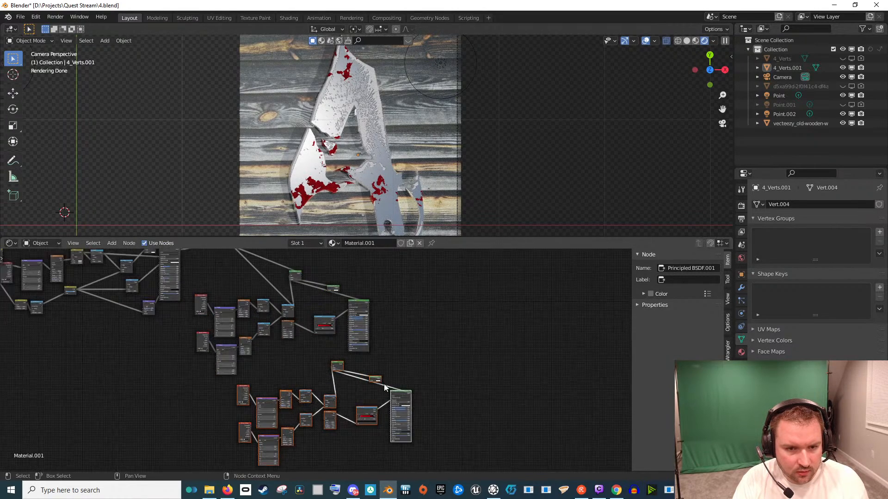
# Move the duplicated group's Mix Shader up clear of its Transparent BSDF and preview its output on the letter
pyautogui.moveTo(412, 385)
pyautogui.mouseDown()
pyautogui.moveTo(444, 371)
pyautogui.moveTo(422, 398)
pyautogui.mouseUp()
pyautogui.click(370, 380)
pyautogui.moveTo(366, 377); pyautogui.dragTo(437, 352)
pyautogui.keyDown('ctrl'); pyautogui.keyDown('shift'); pyautogui.click(432, 356); pyautogui.keyUp('shift'); pyautogui.keyUp('ctrl')
pyautogui.scroll(4, 470, 387)
pyautogui.moveTo(517, 456); pyautogui.dragTo(414, 363)
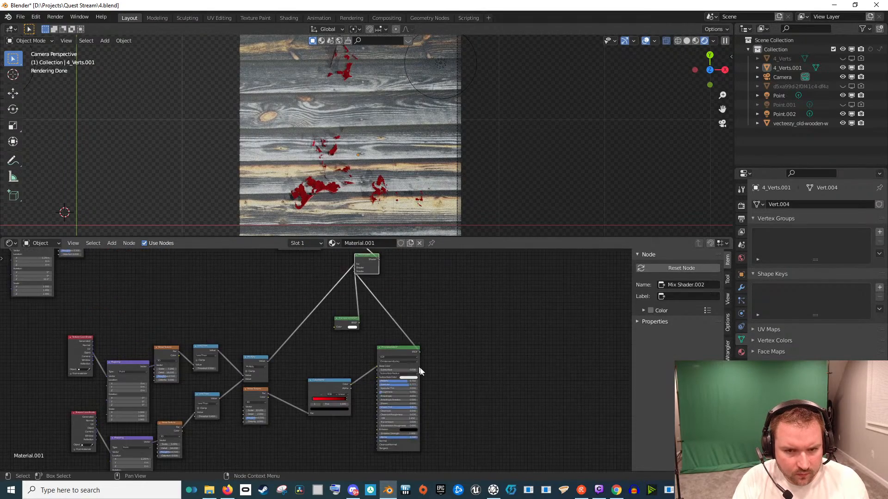
# Recolor the first stop of the duplicated ColorRamp to a dark orange-brown with Hue 0.066, Saturation 1.000 and Value 0.326
pyautogui.scroll(4, 415, 362)
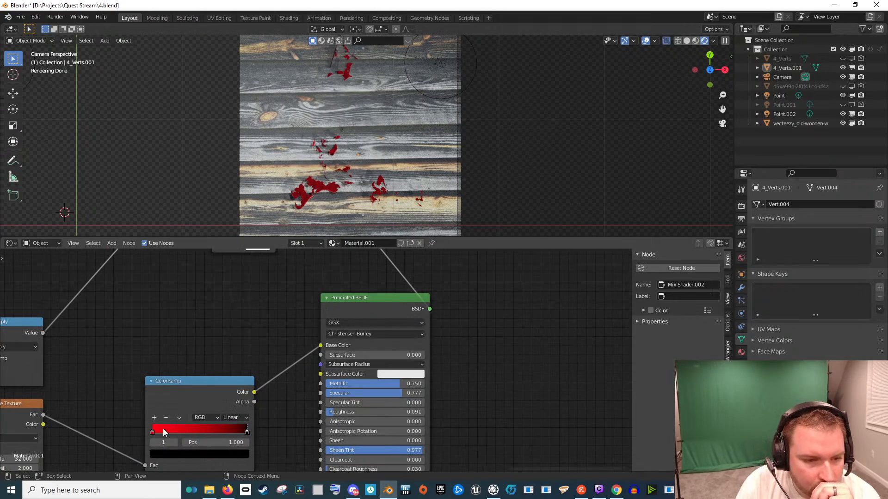
pyautogui.click(153, 433)
pyautogui.click(165, 451)
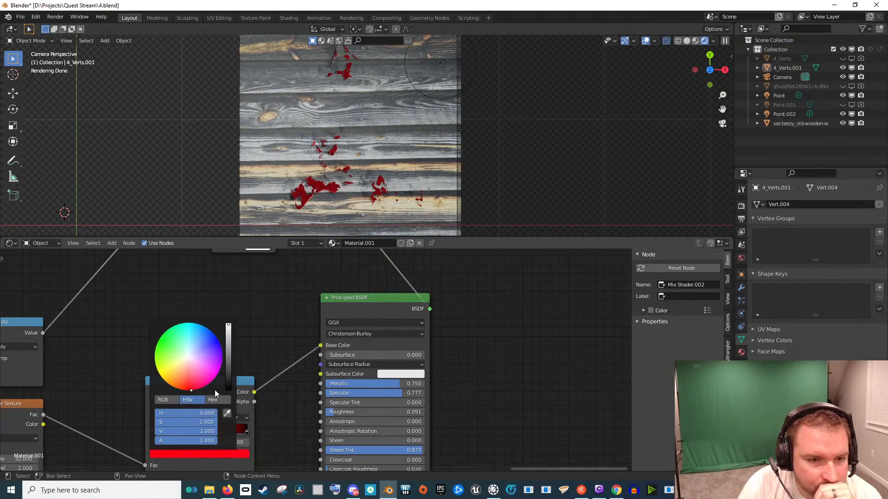
pyautogui.moveTo(191, 390); pyautogui.dragTo(167, 382)
pyautogui.moveTo(227, 359)
pyautogui.mouseDown()
pyautogui.moveTo(228, 340)
pyautogui.moveTo(228, 350)
pyautogui.mouseUp()
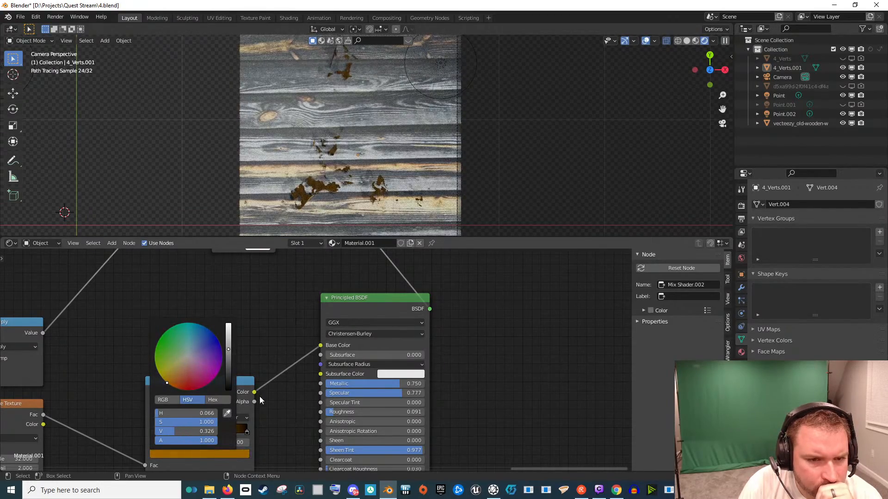
# Paste the same orange-brown onto the duplicated ColorRamp's end stop and darken it to a deep brown
pyautogui.click(244, 436)
pyautogui.click(247, 433)
pyautogui.hotkey('ctrl', 'v')
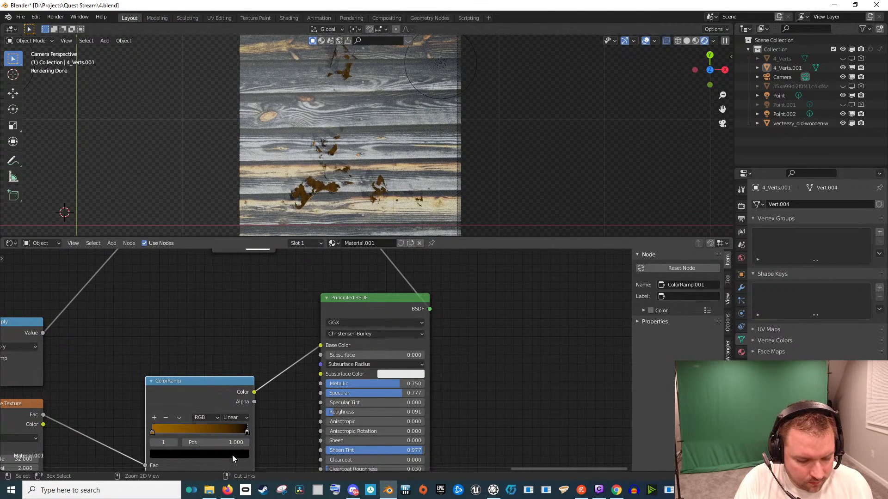
pyautogui.click(243, 451)
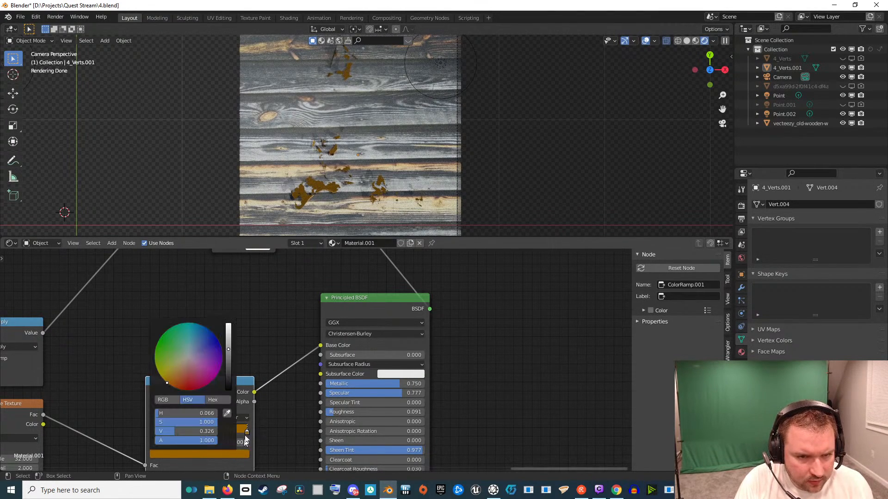
pyautogui.moveTo(232, 365); pyautogui.dragTo(228, 376)
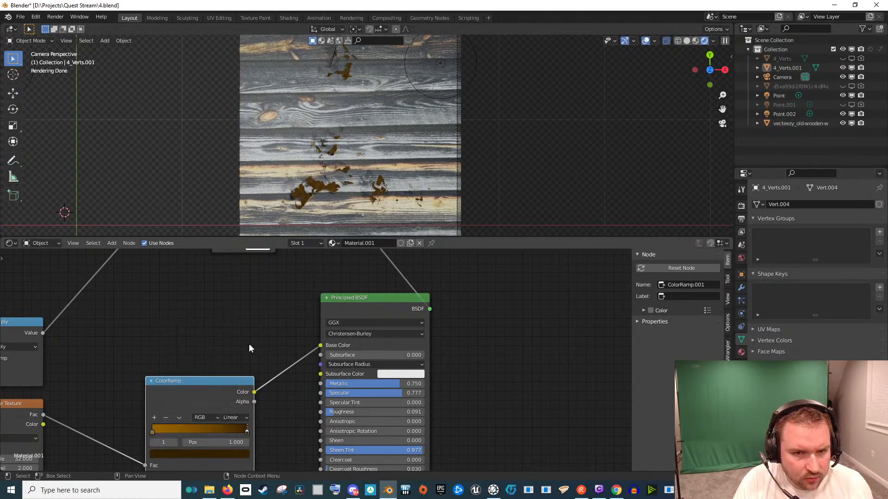
pyautogui.scroll(2, 250, 347)
pyautogui.scroll(1, 174, 373)
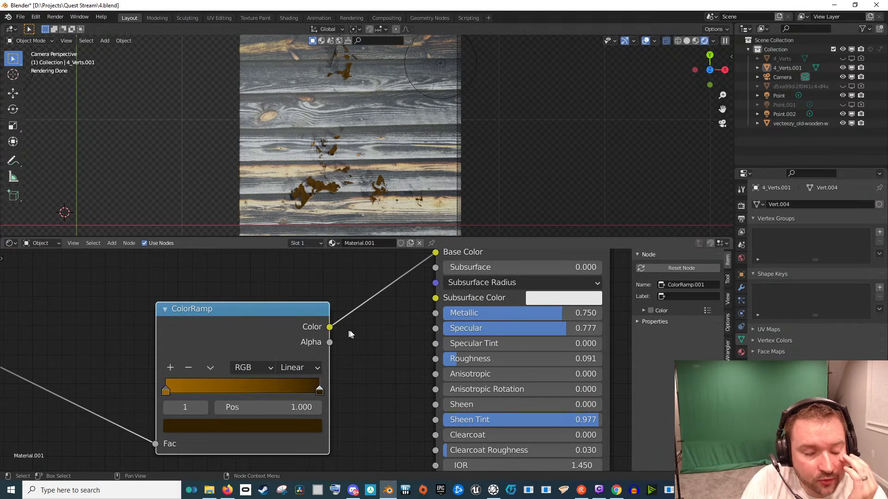
# Move the duplicated mask's Multiply node up and preview its black-and-white output on the letter
pyautogui.scroll(-3, 344, 342)
pyautogui.moveTo(268, 307); pyautogui.dragTo(393, 324)
pyautogui.moveTo(270, 457); pyautogui.dragTo(292, 355)
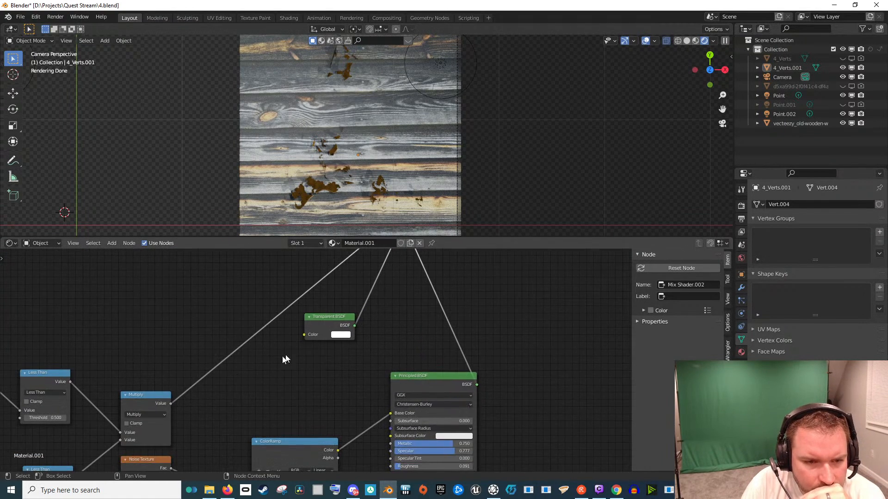
pyautogui.moveTo(152, 395); pyautogui.dragTo(154, 307)
pyautogui.scroll(2, 218, 334)
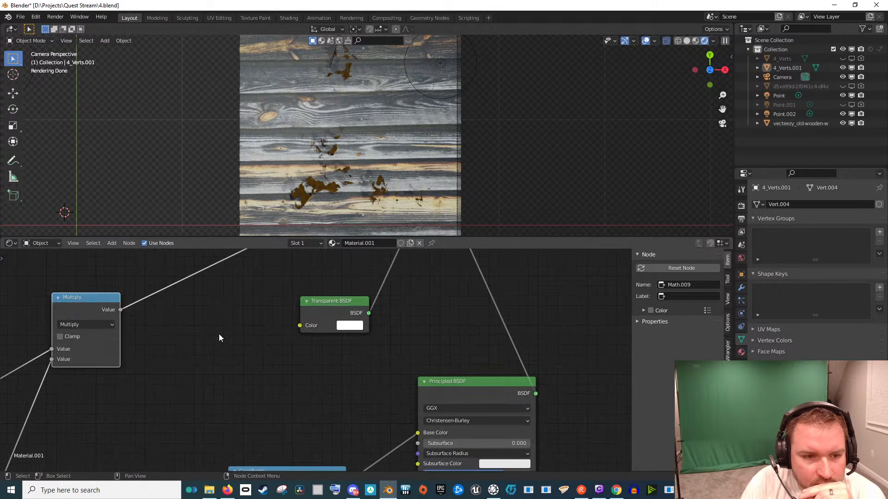
pyautogui.moveTo(219, 324); pyautogui.dragTo(212, 363)
pyautogui.moveTo(91, 360); pyautogui.dragTo(104, 353)
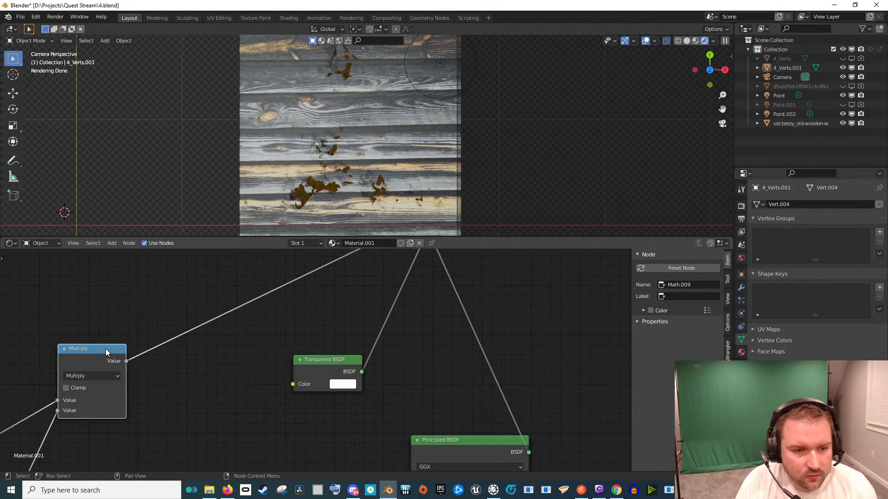
pyautogui.keyDown('ctrl'); pyautogui.keyDown('shift'); pyautogui.click(107, 348); pyautogui.keyUp('shift'); pyautogui.keyUp('ctrl')
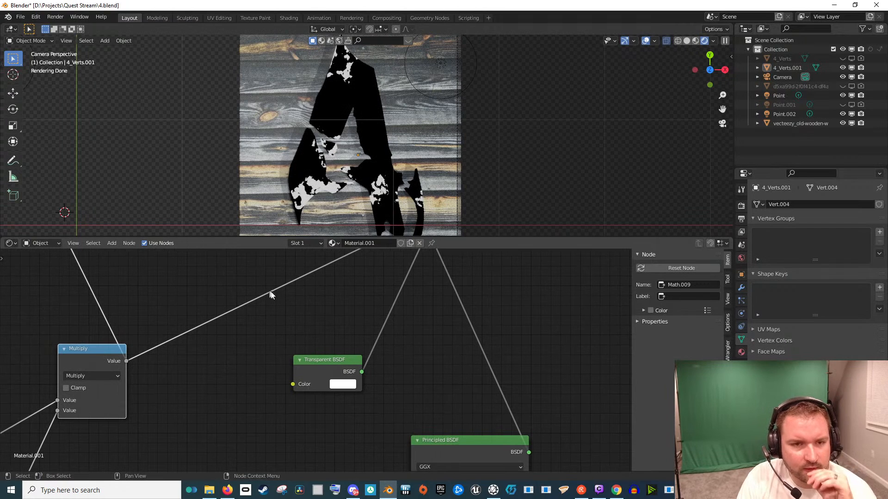
# Insert a Math node set to Subtract between the duplicated mask's Multiply and the Mix Shader's Fac
pyautogui.hotkey('shift', 'a')
pyautogui.click(282, 329)
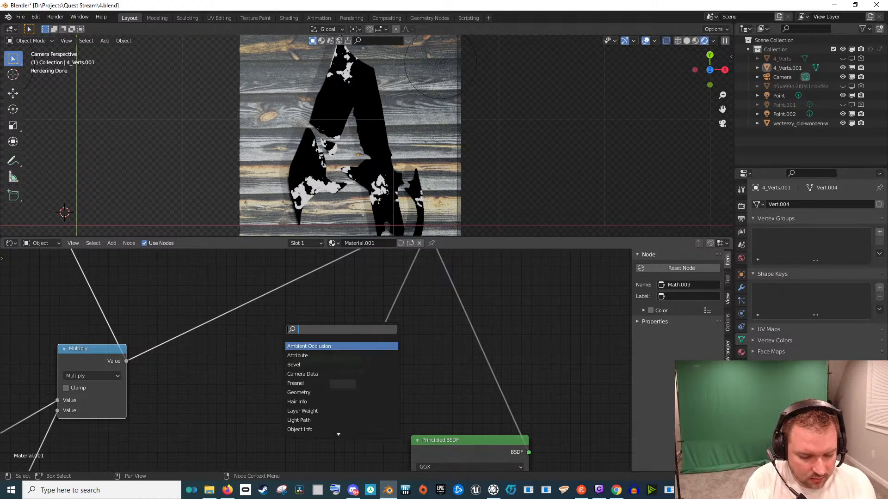
pyautogui.write('mat')
pyautogui.press('Return')
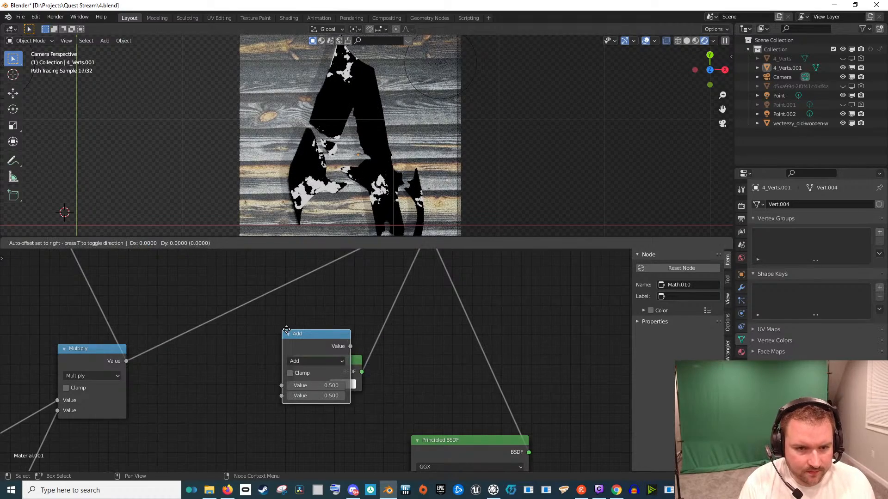
pyautogui.click(242, 312)
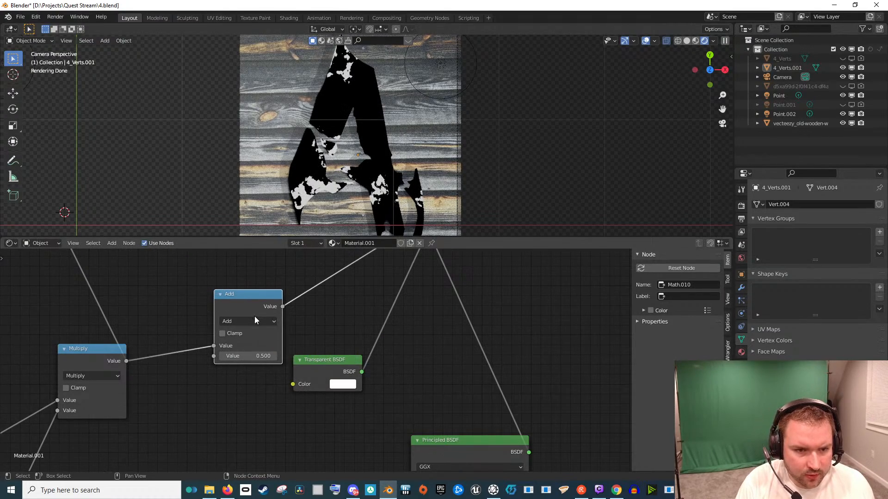
pyautogui.click(254, 321)
# Save the file and tune the Subtract value until the mask patches turn grey, checking them close up
pyautogui.click(263, 356)
pyautogui.moveTo(262, 356); pyautogui.dragTo(268, 302)
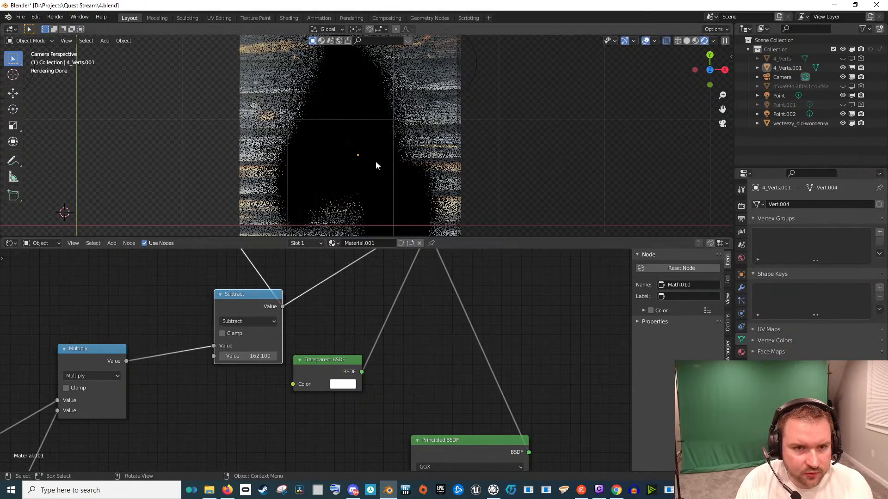
pyautogui.moveTo(422, 153); pyautogui.dragTo(492, 93)
pyautogui.press('KP_0')
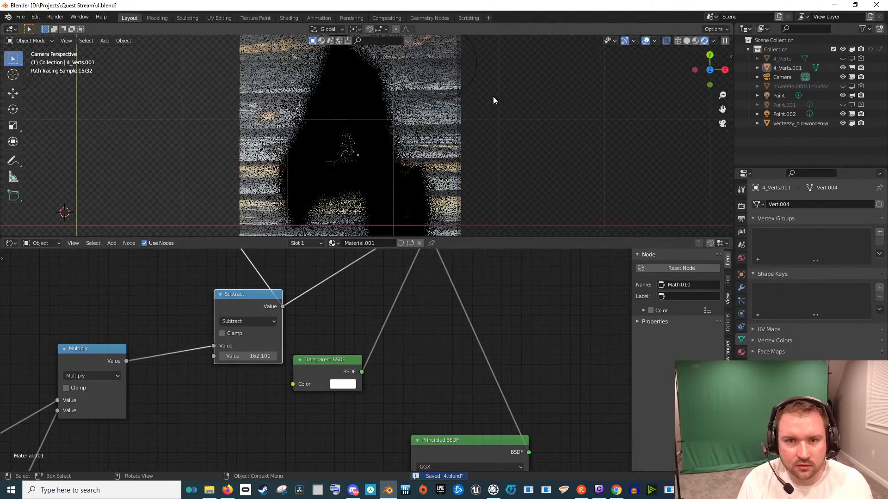
pyautogui.press('Return')
pyautogui.moveTo(262, 356); pyautogui.dragTo(234, 355)
pyautogui.scroll(8, 343, 211)
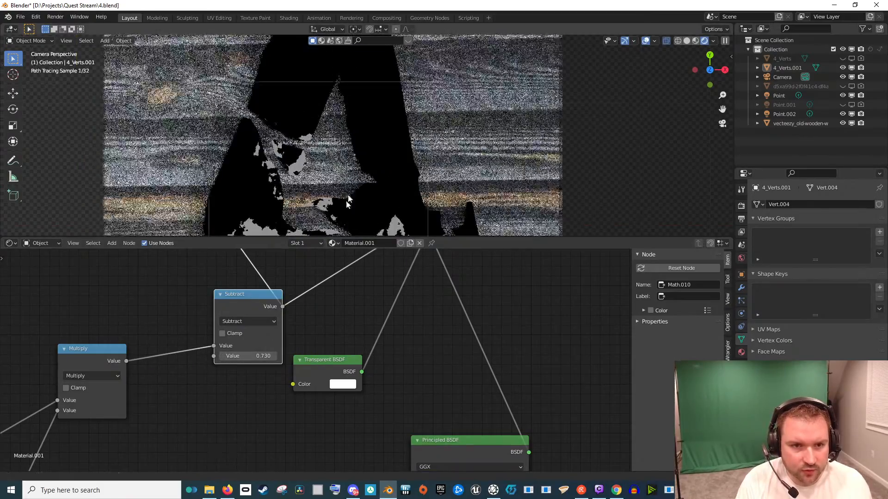
pyautogui.moveTo(252, 356)
pyautogui.mouseDown()
pyautogui.moveTo(268, 356)
pyautogui.moveTo(252, 356)
pyautogui.mouseUp()
pyautogui.scroll(-5, 398, 324)
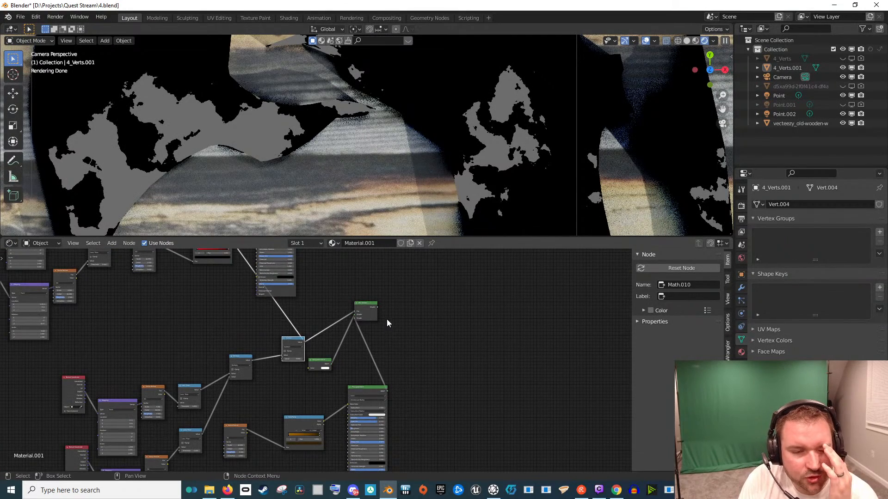
# Preview the duplicated Mix Shader on the letter and move the node farther from the Subtract node
pyautogui.scroll(-1, 379, 307)
pyautogui.scroll(3, 345, 285)
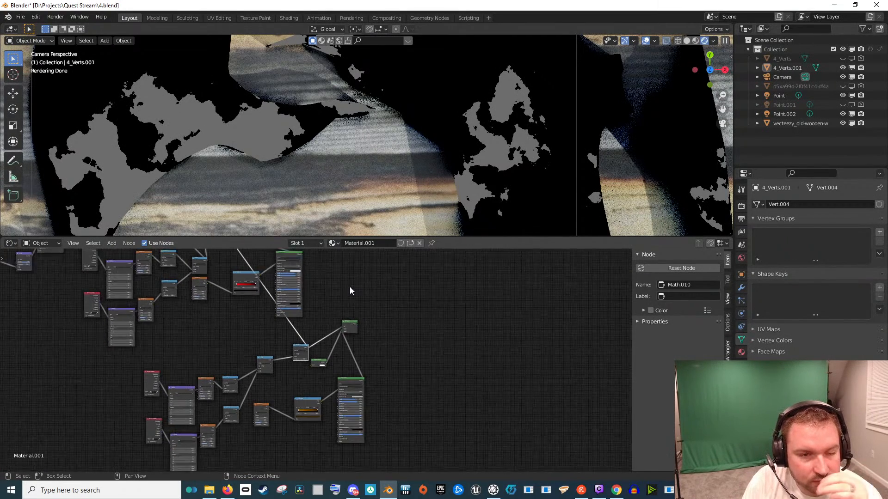
pyautogui.scroll(2, 336, 325)
pyautogui.moveTo(336, 307); pyautogui.dragTo(332, 350)
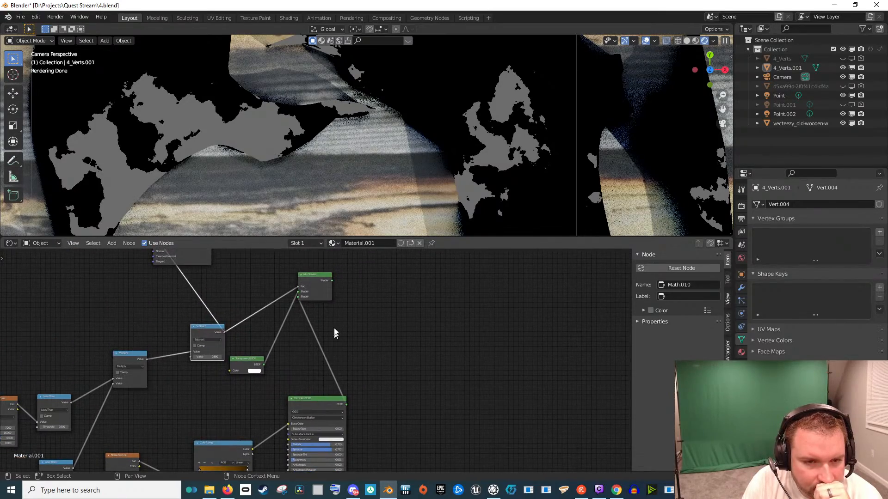
pyautogui.keyDown('ctrl'); pyautogui.keyDown('shift'); pyautogui.click(317, 276); pyautogui.keyUp('shift'); pyautogui.keyUp('ctrl')
pyautogui.moveTo(315, 276); pyautogui.dragTo(368, 289)
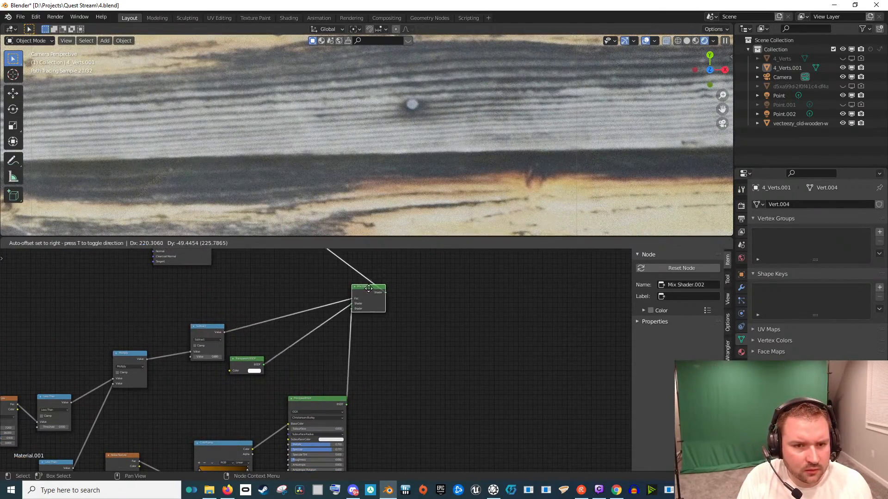
pyautogui.moveTo(271, 366); pyautogui.dragTo(279, 345)
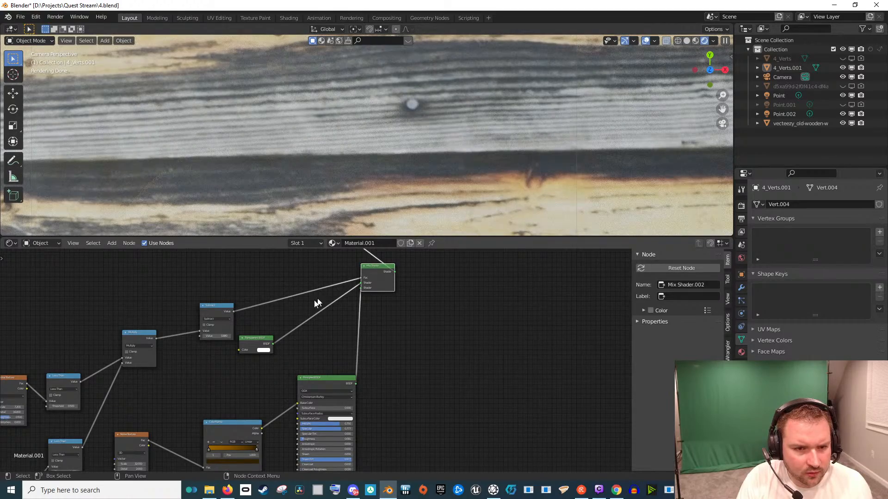
# Compare the brown Principled BSDF, Subtract and Mix Shader previews, and lower the Subtract value until faint brown patches show over the wood
pyautogui.keyDown('ctrl'); pyautogui.keyDown('shift'); pyautogui.click(313, 376); pyautogui.keyUp('shift'); pyautogui.keyUp('ctrl')
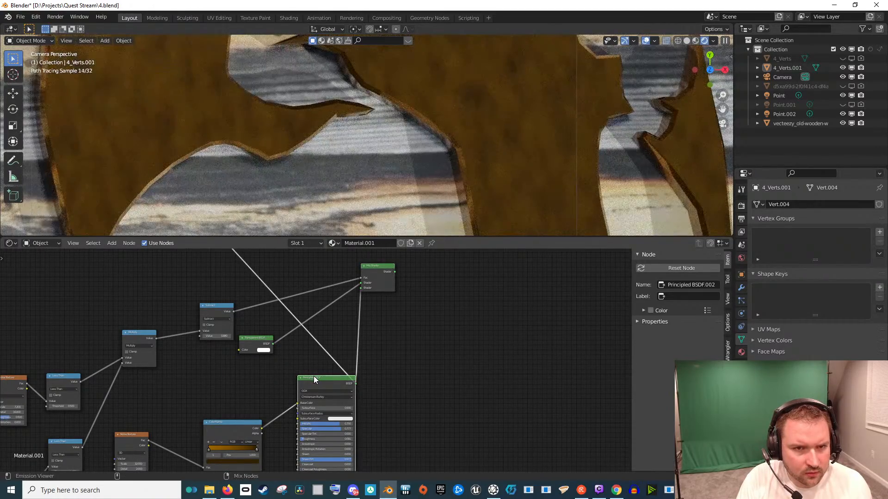
pyautogui.keyDown('ctrl'); pyautogui.keyDown('shift'); pyautogui.click(218, 309); pyautogui.keyUp('shift'); pyautogui.keyUp('ctrl')
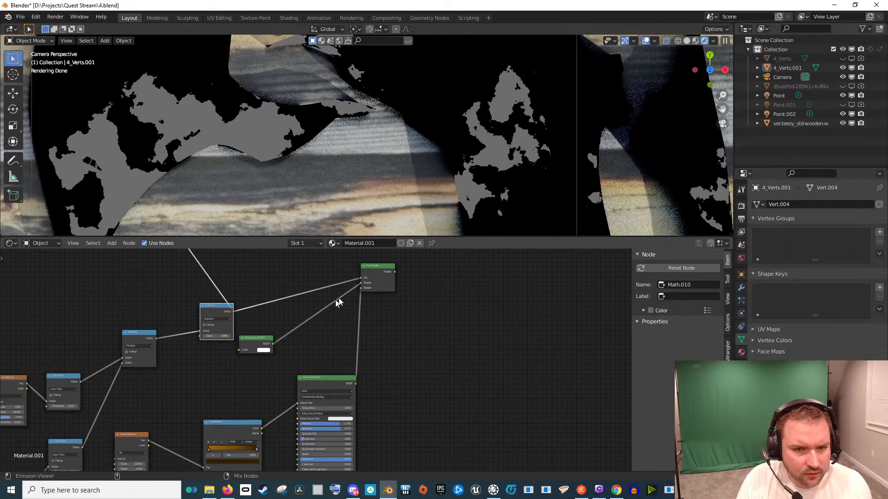
pyautogui.keyDown('ctrl'); pyautogui.keyDown('shift'); pyautogui.click(376, 271); pyautogui.keyUp('shift'); pyautogui.keyUp('ctrl')
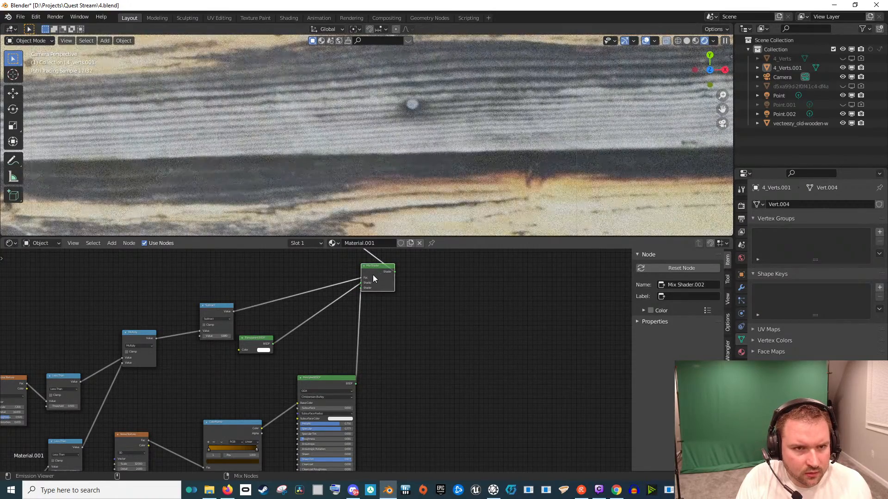
pyautogui.scroll(2, 259, 330)
pyautogui.moveTo(180, 327); pyautogui.dragTo(160, 327)
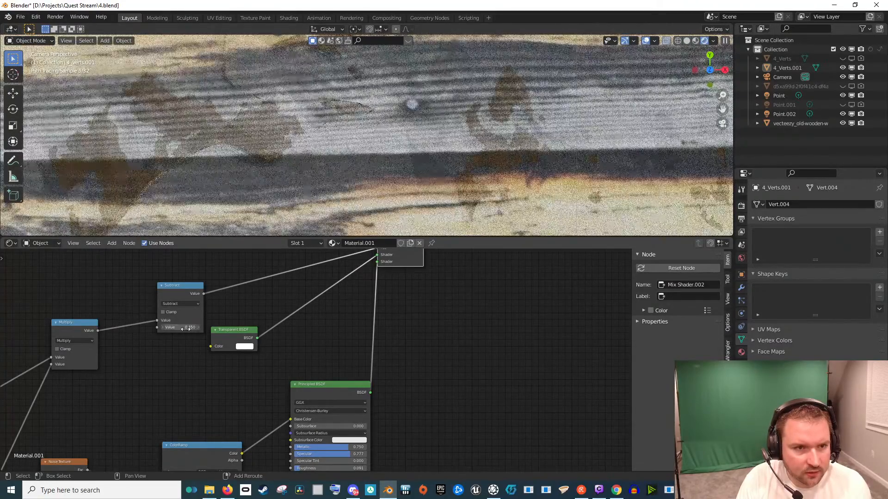
# Set the upper Mapping node of the brown layer's mask to Location Y 37.8 m and Rotation Y 57.3°
pyautogui.moveTo(214, 368); pyautogui.dragTo(545, 250)
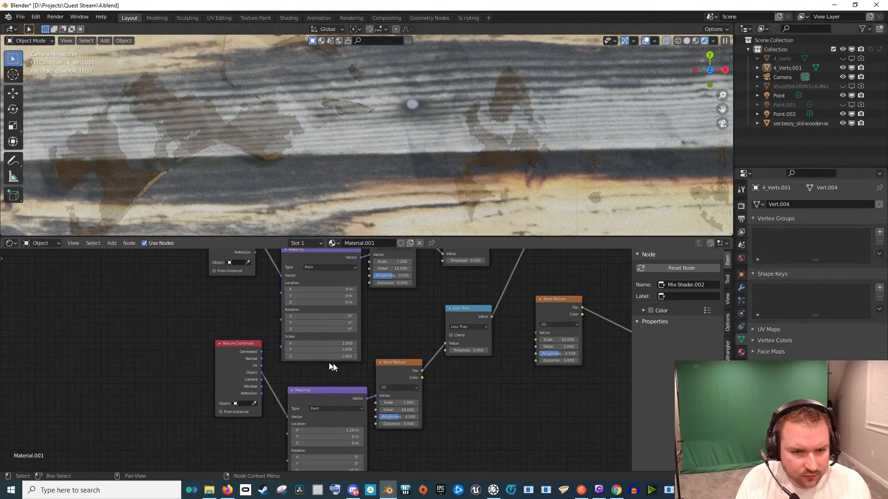
pyautogui.scroll(-1, 392, 343)
pyautogui.moveTo(389, 324); pyautogui.dragTo(362, 361)
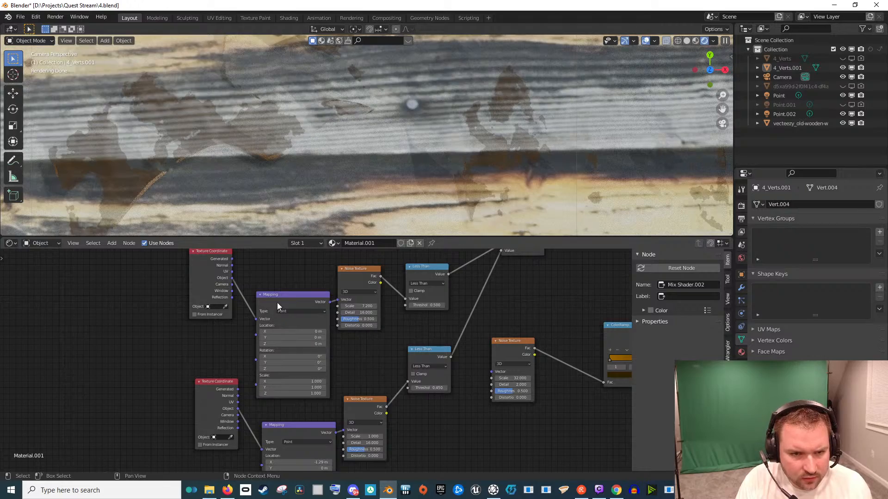
pyautogui.moveTo(276, 307); pyautogui.dragTo(274, 290)
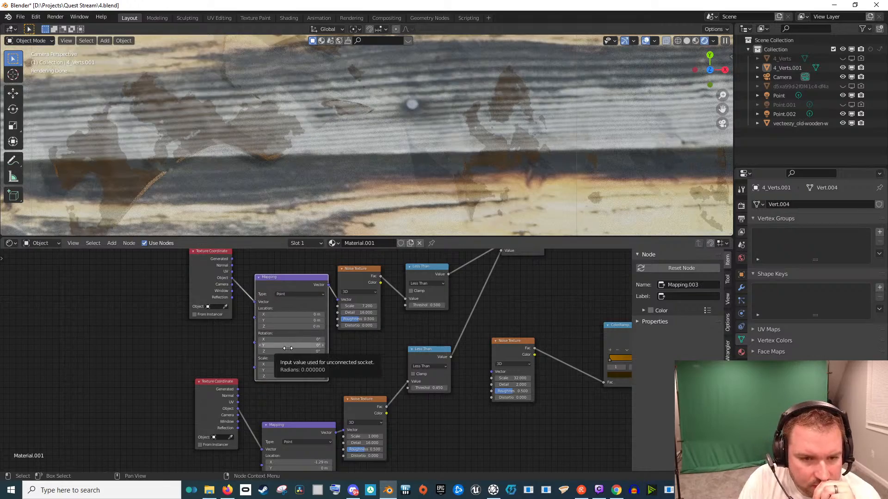
pyautogui.moveTo(291, 346)
pyautogui.mouseDown()
pyautogui.moveTo(281, 346)
pyautogui.moveTo(319, 347)
pyautogui.mouseUp()
pyautogui.moveTo(285, 320); pyautogui.dragTo(307, 320)
pyautogui.scroll(-8, 368, 162)
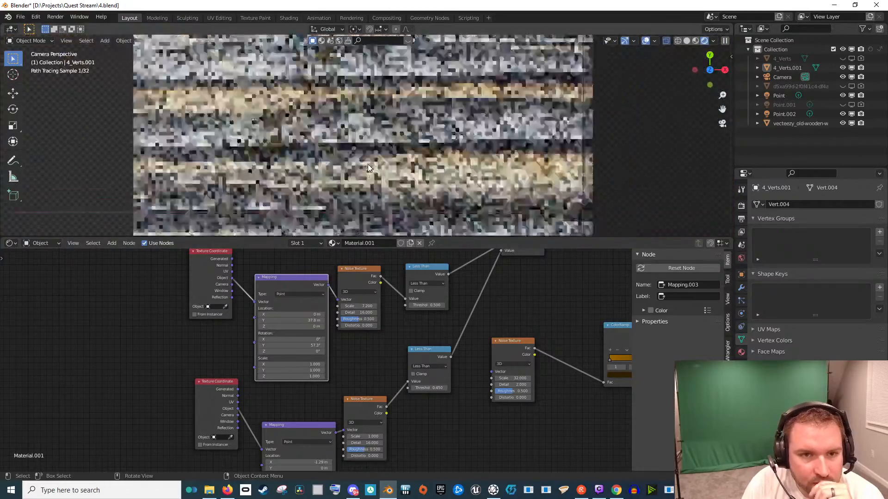
# Set the lower Mapping node of the brown layer's mask to Rotation X 10.9° and Z 28.9°
pyautogui.moveTo(319, 460); pyautogui.dragTo(303, 362)
pyautogui.scroll(1, 304, 362)
pyautogui.scroll(3, 303, 362)
pyautogui.moveTo(298, 415)
pyautogui.mouseDown()
pyautogui.moveTo(280, 415)
pyautogui.moveTo(303, 400)
pyautogui.mouseUp()
pyautogui.scroll(-3, 433, 292)
# Move the main Mix Shader past the Material Output into the empty area above the red layer's nodes
pyautogui.moveTo(433, 291); pyautogui.dragTo(312, 411)
pyautogui.moveTo(366, 319); pyautogui.dragTo(220, 436)
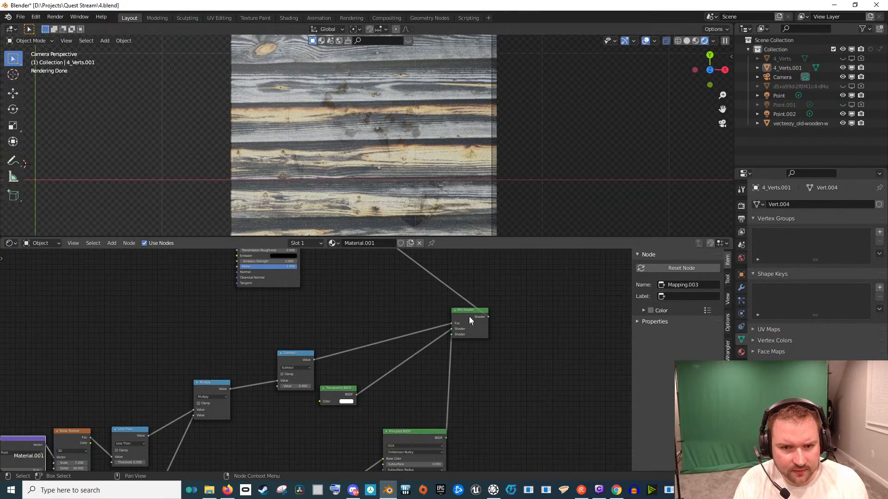
pyautogui.moveTo(389, 291); pyautogui.dragTo(406, 349)
pyautogui.moveTo(336, 309); pyautogui.dragTo(428, 358)
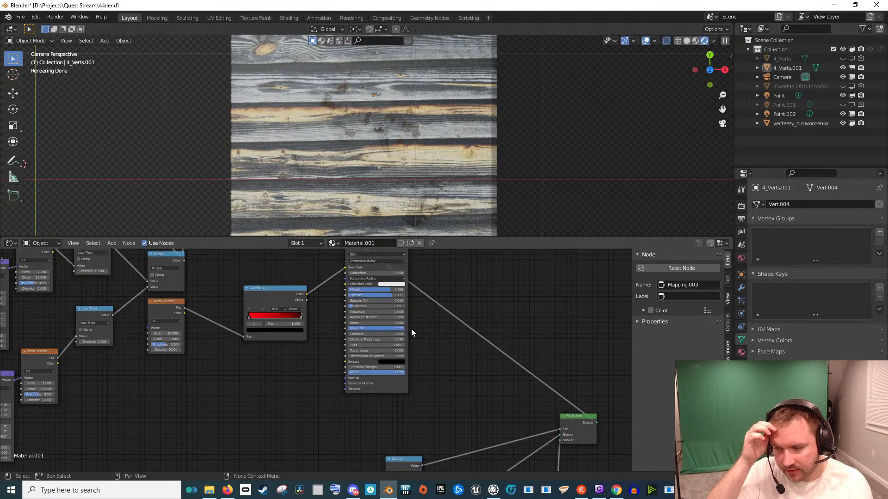
pyautogui.scroll(1, 410, 305)
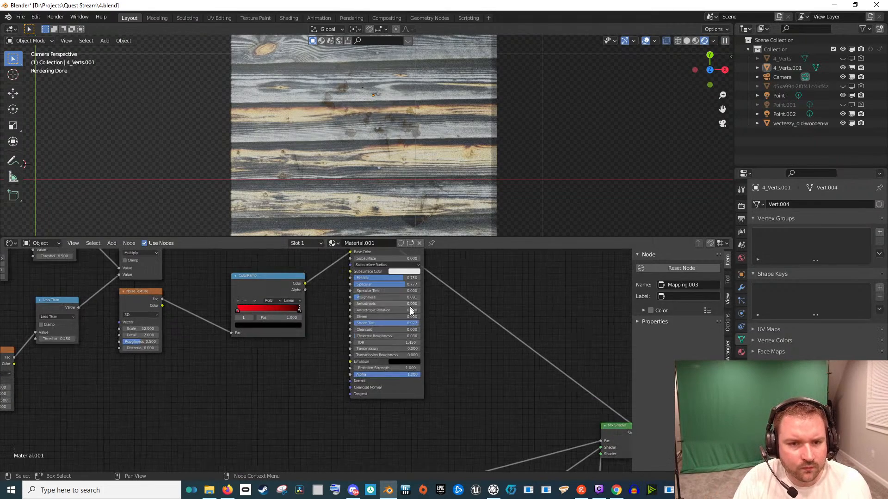
pyautogui.moveTo(412, 306); pyautogui.dragTo(345, 382)
pyautogui.scroll(-4, 345, 382)
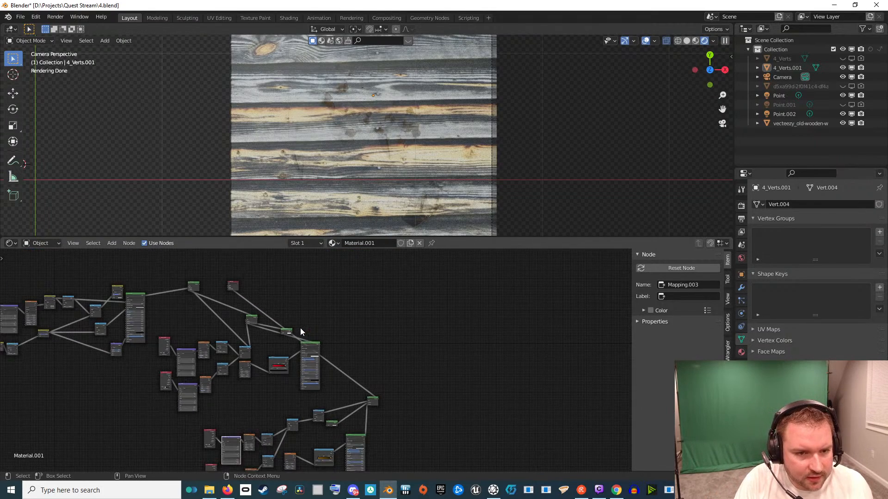
pyautogui.moveTo(218, 307); pyautogui.dragTo(212, 343)
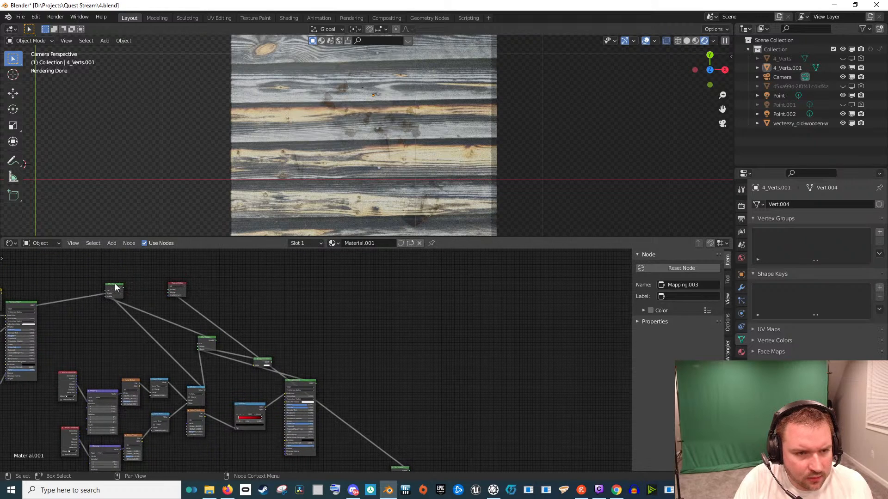
pyautogui.moveTo(115, 287); pyautogui.dragTo(358, 274)
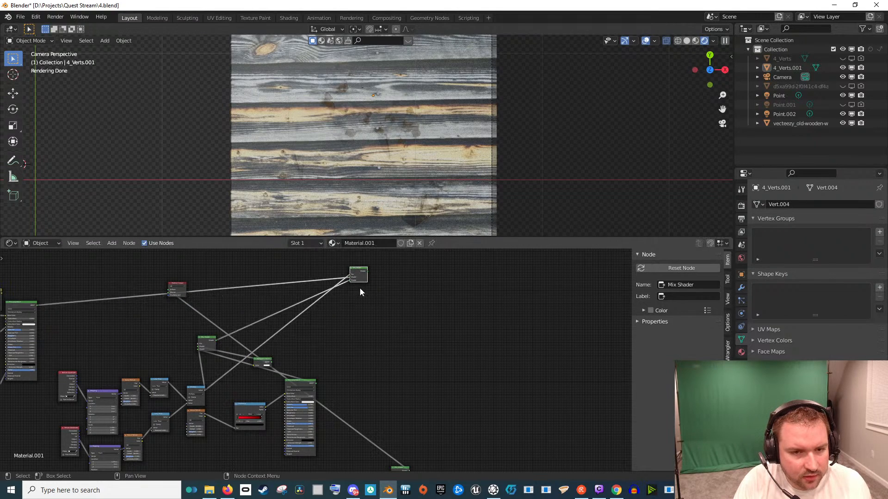
# Connect the brown layer's Mix Shader to the main Mix Shader's second Shader input in place of the red layer, and preview it
pyautogui.moveTo(359, 292); pyautogui.dragTo(336, 307)
pyautogui.moveTo(378, 351); pyautogui.dragTo(307, 312)
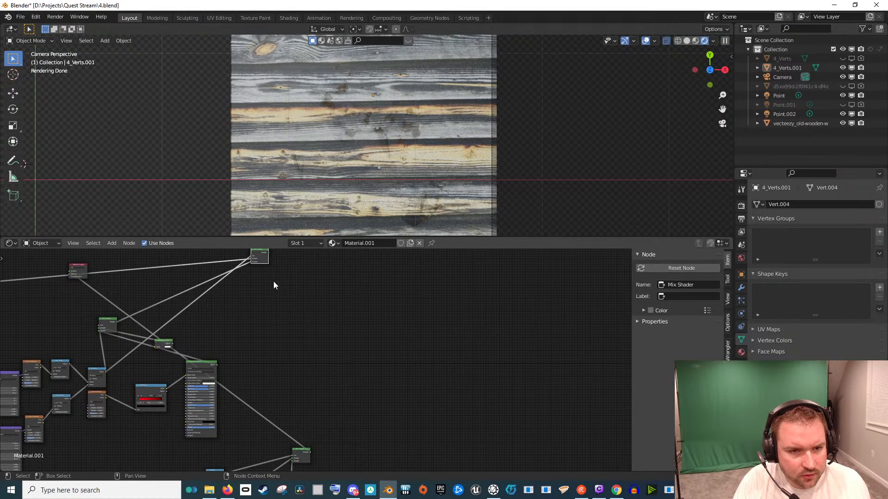
pyautogui.moveTo(271, 269); pyautogui.dragTo(275, 303)
pyautogui.scroll(-1, 266, 287)
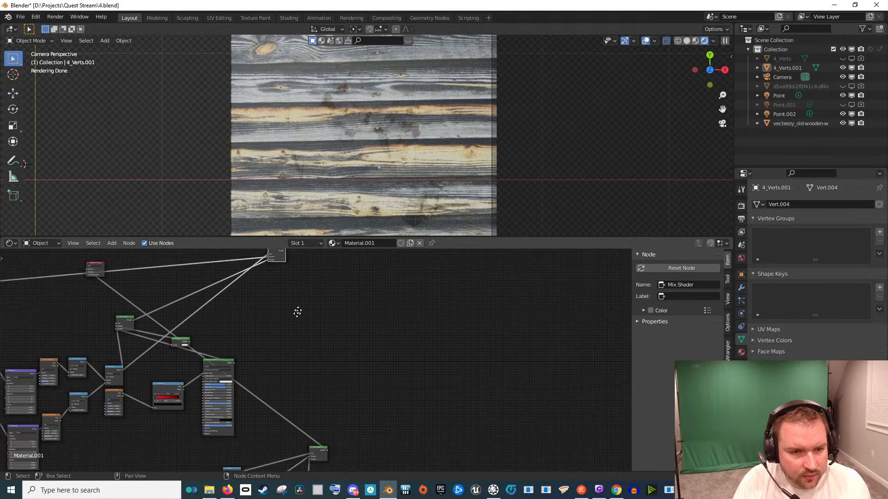
pyautogui.scroll(1, 331, 425)
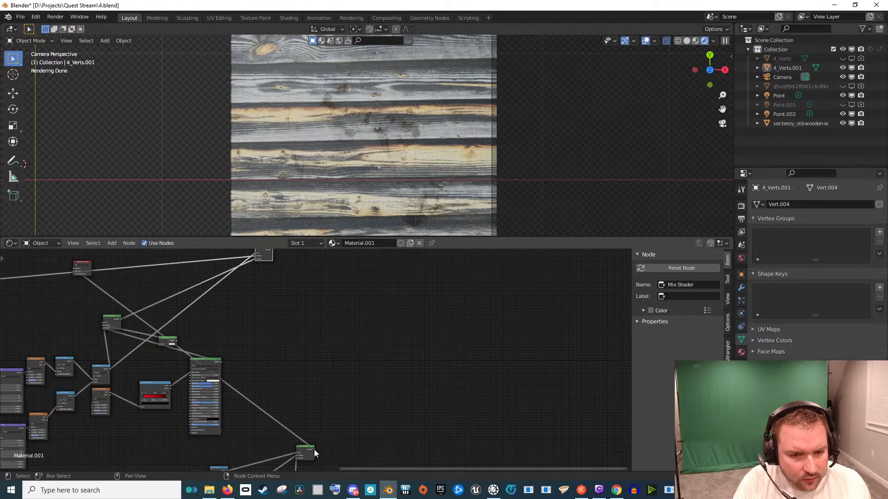
pyautogui.moveTo(315, 450); pyautogui.dragTo(256, 259)
pyautogui.moveTo(281, 280); pyautogui.dragTo(295, 317)
pyautogui.keyDown('ctrl'); pyautogui.keyDown('shift'); pyautogui.click(278, 287); pyautogui.keyUp('shift'); pyautogui.keyUp('ctrl')
pyautogui.scroll(5, 390, 157)
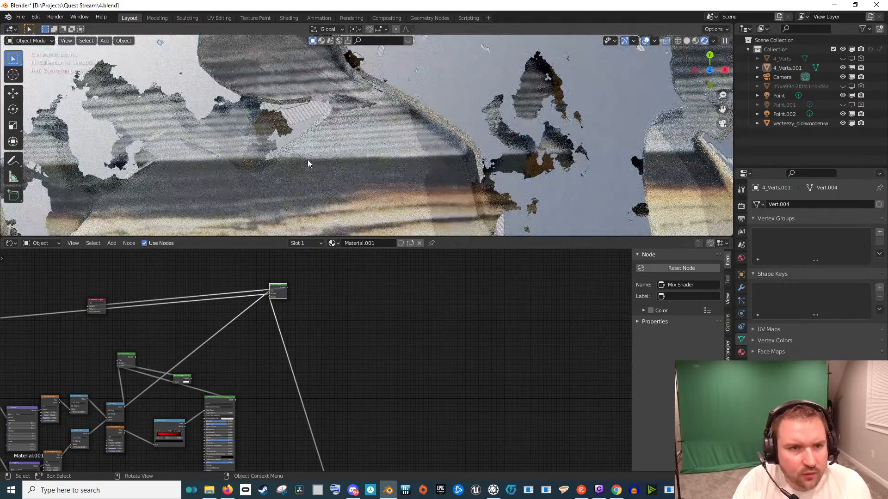
# Check the letter's surface from an oblique angle and move the main Mix Shader closer to the brown layer's Mix Shader
pyautogui.moveTo(389, 139); pyautogui.dragTo(498, 82)
pyautogui.scroll(1, 495, 87)
pyautogui.scroll(6, 470, 111)
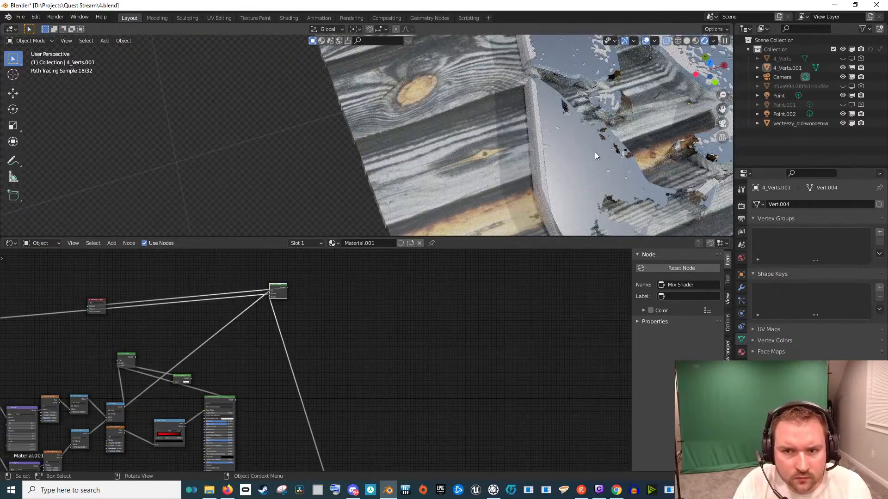
pyautogui.moveTo(331, 334); pyautogui.dragTo(372, 250)
pyautogui.scroll(-2, 284, 366)
pyautogui.moveTo(300, 336); pyautogui.dragTo(306, 378)
pyautogui.moveTo(323, 271); pyautogui.dragTo(354, 353)
# Connect the Subtract value to the main Mix Shader's Fac and inspect the brown patches on the letter up close
pyautogui.moveTo(321, 448); pyautogui.dragTo(302, 410)
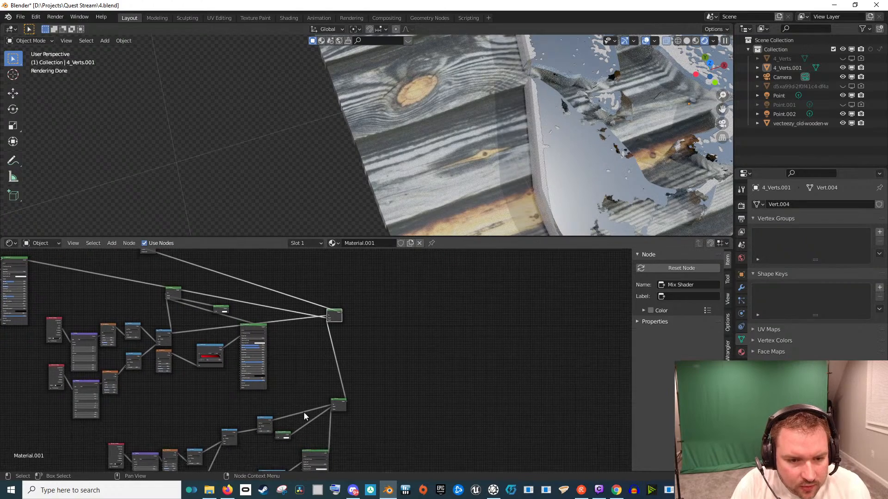
pyautogui.scroll(1, 329, 405)
pyautogui.moveTo(262, 435); pyautogui.dragTo(328, 303)
pyautogui.moveTo(476, 227); pyautogui.dragTo(518, 152)
pyautogui.moveTo(634, 169)
pyautogui.mouseDown()
pyautogui.moveTo(612, 124)
pyautogui.moveTo(555, 154)
pyautogui.moveTo(605, 152)
pyautogui.moveTo(511, 162)
pyautogui.mouseUp()
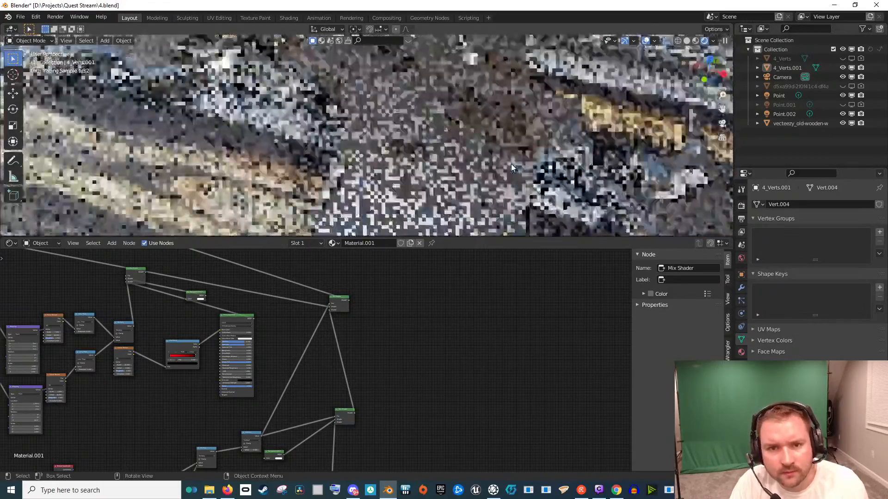
pyautogui.scroll(5, 285, 377)
# Set the brown layer's Subtract value to 0.270 and view the whole letter on the wall
pyautogui.moveTo(285, 376); pyautogui.dragTo(312, 359)
pyautogui.moveTo(273, 305); pyautogui.dragTo(341, 333)
pyautogui.scroll(2, 341, 334)
pyautogui.moveTo(174, 348); pyautogui.dragTo(198, 346)
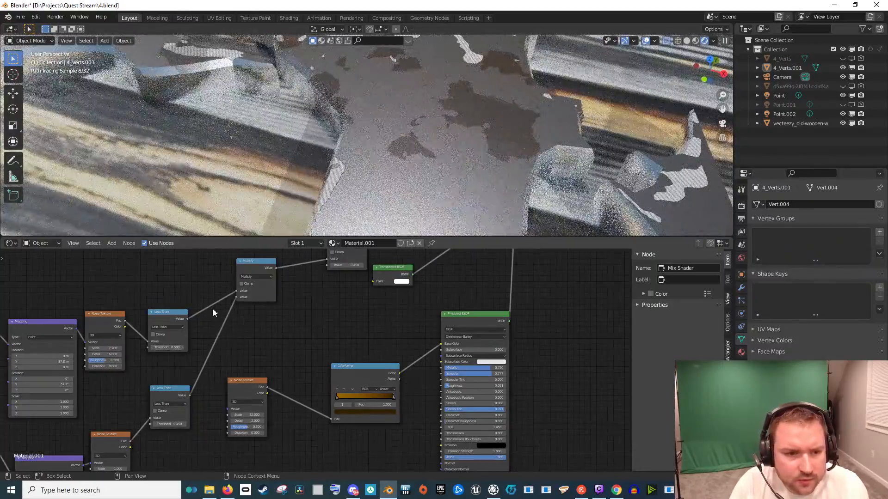
pyautogui.moveTo(230, 267); pyautogui.dragTo(285, 334)
pyautogui.moveTo(401, 353); pyautogui.dragTo(325, 324)
pyautogui.scroll(1, 332, 348)
pyautogui.scroll(-9, 457, 151)
pyautogui.moveTo(456, 154); pyautogui.dragTo(452, 175)
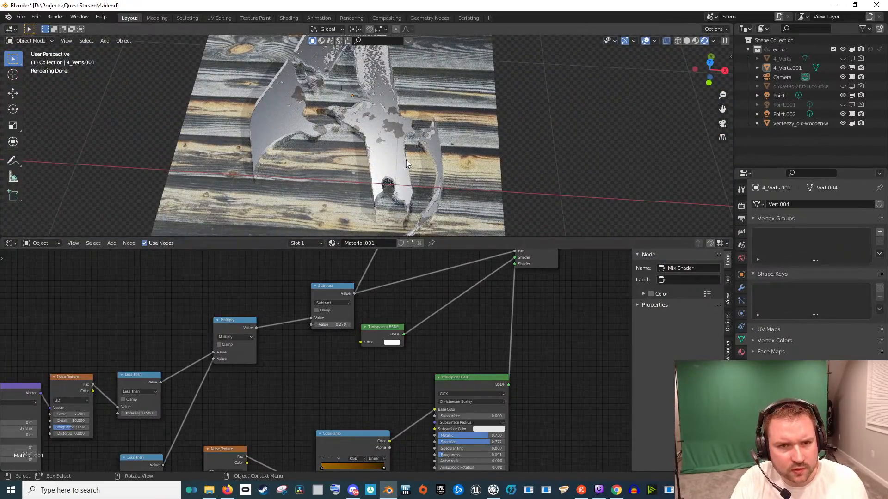
pyautogui.scroll(-1, 405, 164)
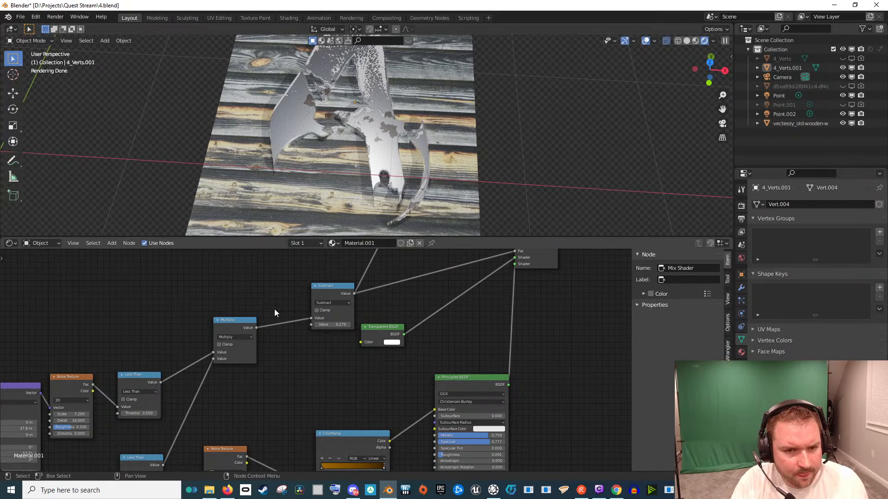
# Duplicate the main Mix Shader beside the original and feed the original's output into the copy's first Shader input
pyautogui.scroll(-8, 274, 310)
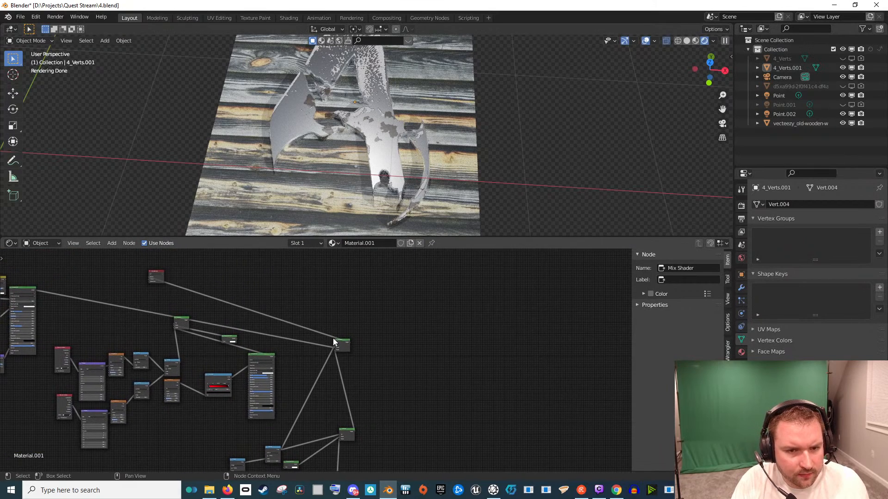
pyautogui.scroll(3, 342, 341)
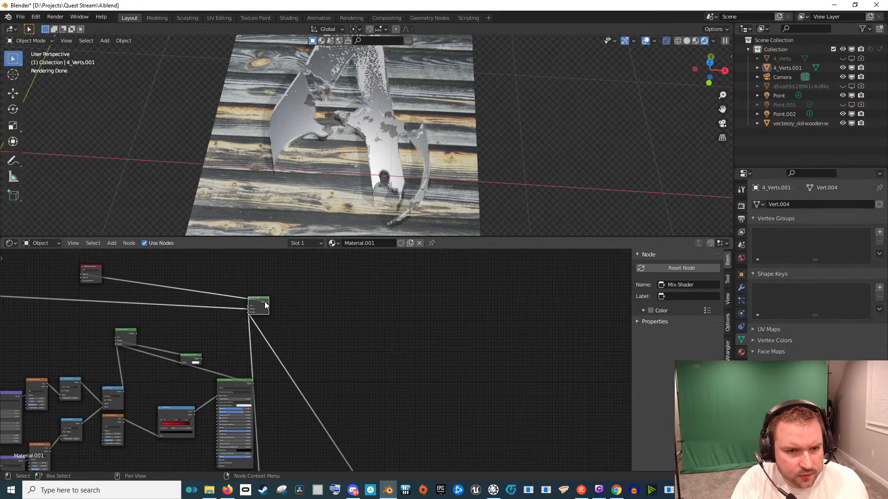
pyautogui.hotkey('shift', 'd')
pyautogui.click(324, 304)
pyautogui.scroll(3, 275, 311)
pyautogui.moveTo(241, 282); pyautogui.dragTo(305, 293)
pyautogui.moveTo(65, 341); pyautogui.dragTo(167, 354)
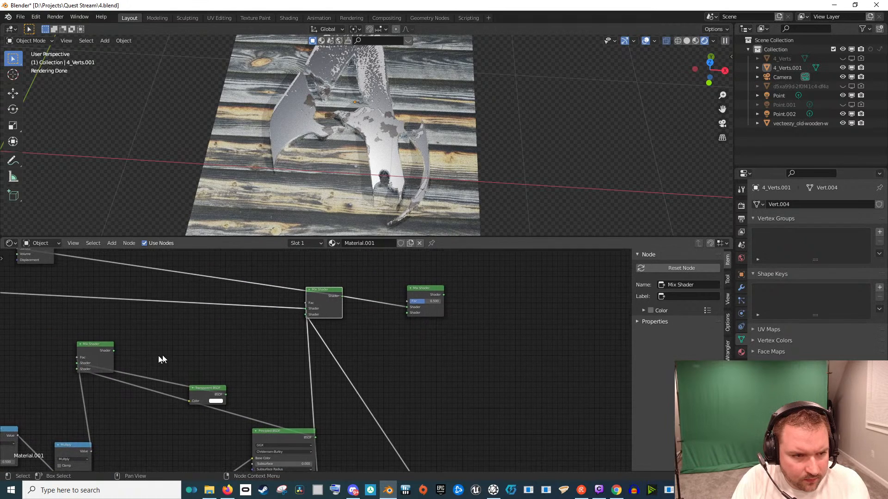
# Connect the red layer's Mix Shader and Multiply mask to the new Mix Shader's second Shader and Fac, and preview the letter through the camera
pyautogui.moveTo(373, 319); pyautogui.dragTo(407, 312)
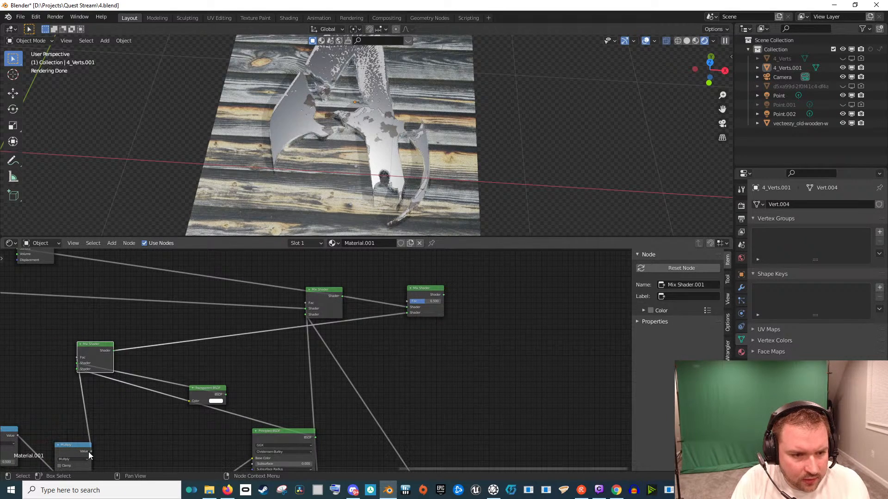
pyautogui.moveTo(409, 305); pyautogui.dragTo(407, 302)
pyautogui.click(427, 292)
pyautogui.scroll(5, 468, 222)
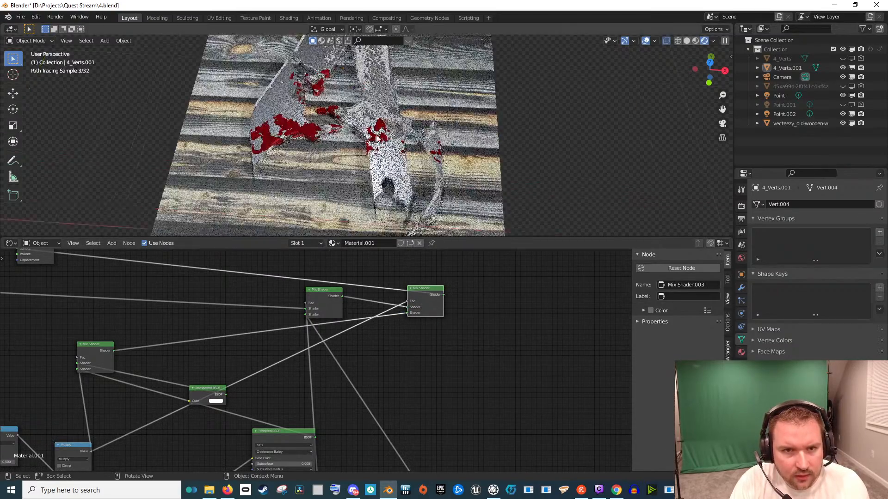
pyautogui.moveTo(423, 156); pyautogui.dragTo(443, 121)
pyautogui.scroll(-2, 390, 135)
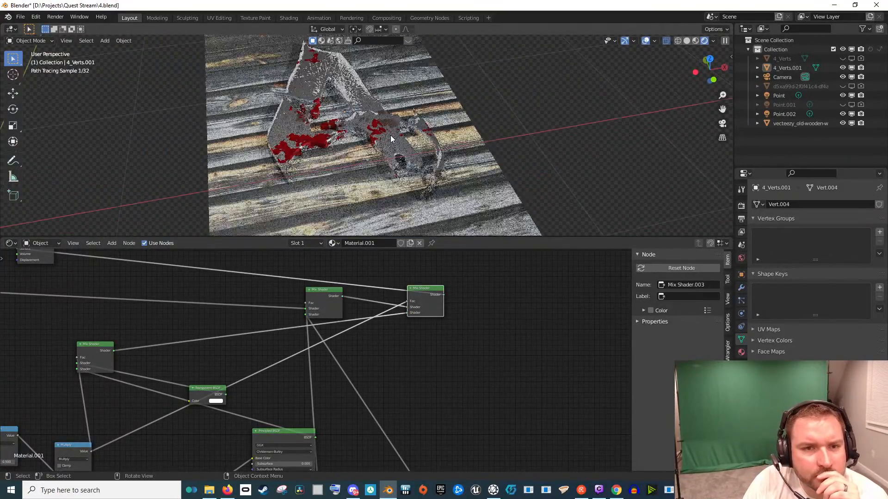
pyautogui.press('KP_0')
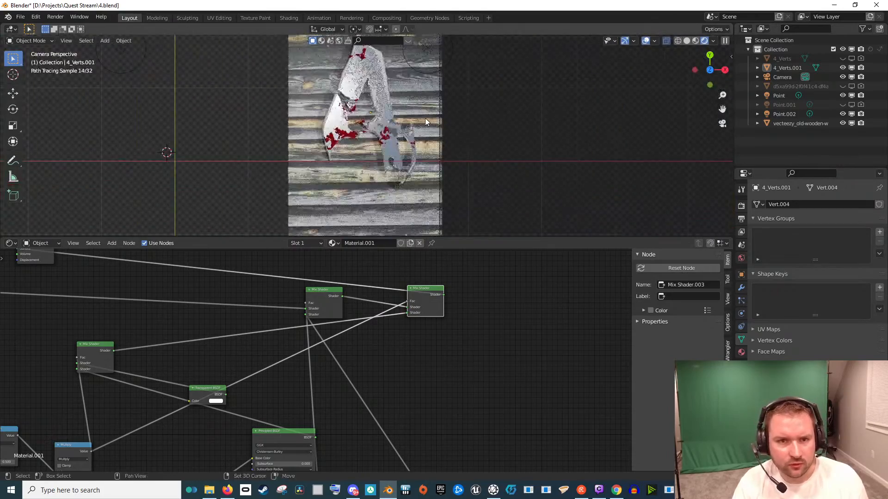
pyautogui.scroll(2, 435, 154)
# Set the Scale of the brown mask's lower Noise Texture to 1.900 and check the patches close up
pyautogui.moveTo(363, 387); pyautogui.dragTo(547, 138)
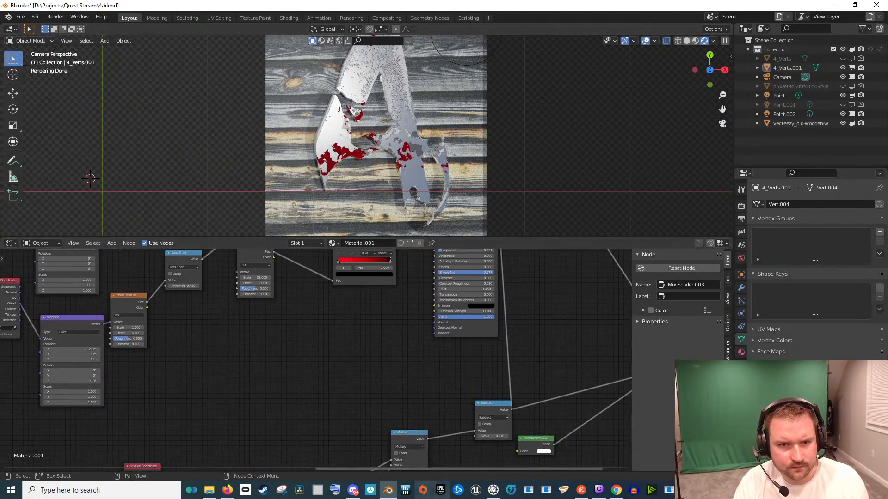
pyautogui.moveTo(307, 419); pyautogui.dragTo(337, 282)
pyautogui.scroll(1, 397, 319)
pyautogui.moveTo(439, 368); pyautogui.dragTo(345, 287)
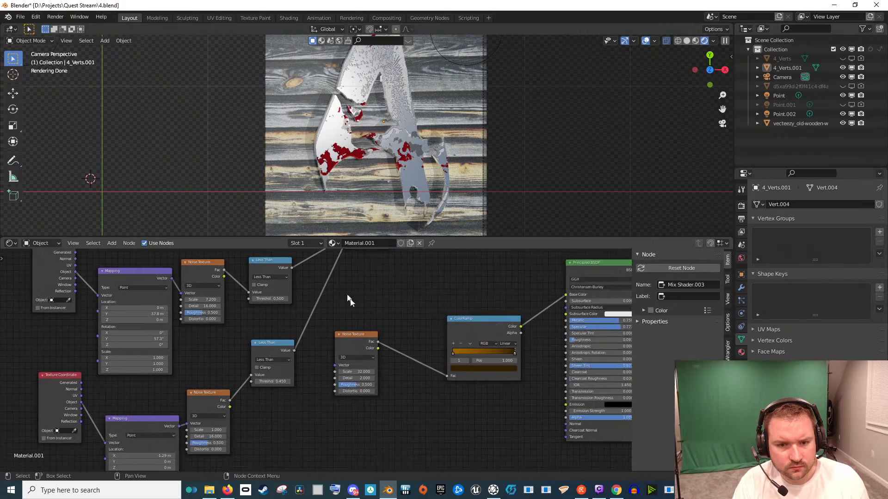
pyautogui.moveTo(401, 340); pyautogui.dragTo(422, 290)
pyautogui.moveTo(254, 370)
pyautogui.mouseDown()
pyautogui.moveTo(303, 351)
pyautogui.moveTo(256, 362)
pyautogui.mouseUp()
pyautogui.scroll(3, 280, 358)
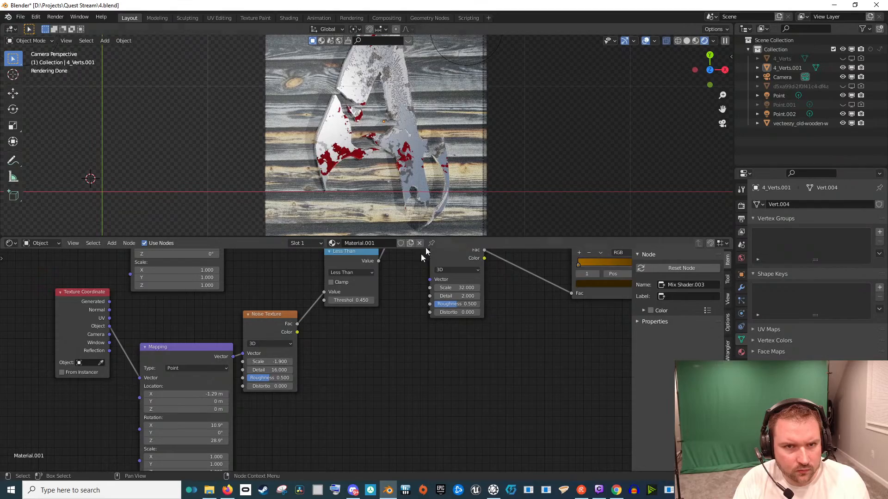
pyautogui.scroll(-2, 455, 129)
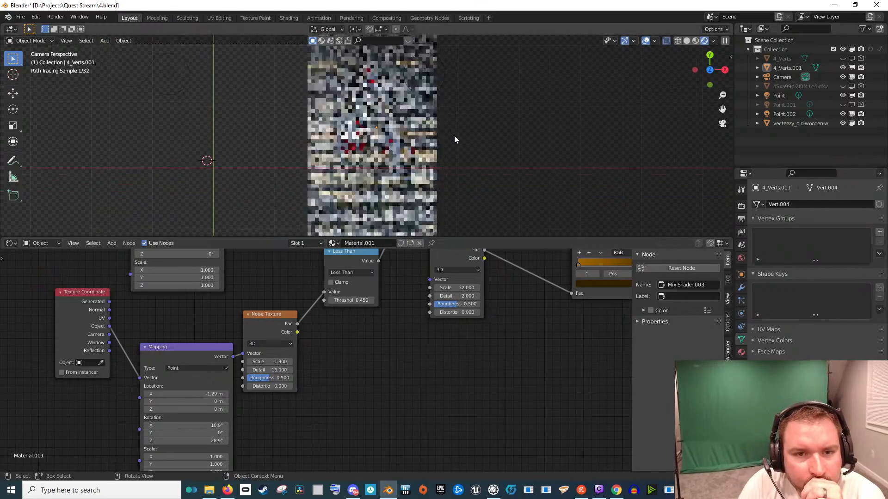
pyautogui.scroll(6, 448, 135)
pyautogui.scroll(4, 448, 139)
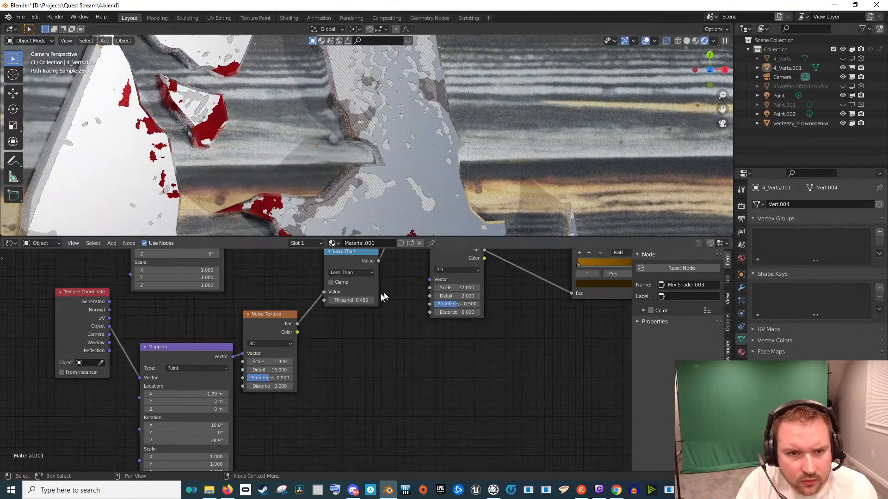
# Lower the brown layer's Subtract value further to make the brown patches on the letter more opaque
pyautogui.scroll(3, 375, 327)
pyautogui.moveTo(381, 300); pyautogui.dragTo(307, 376)
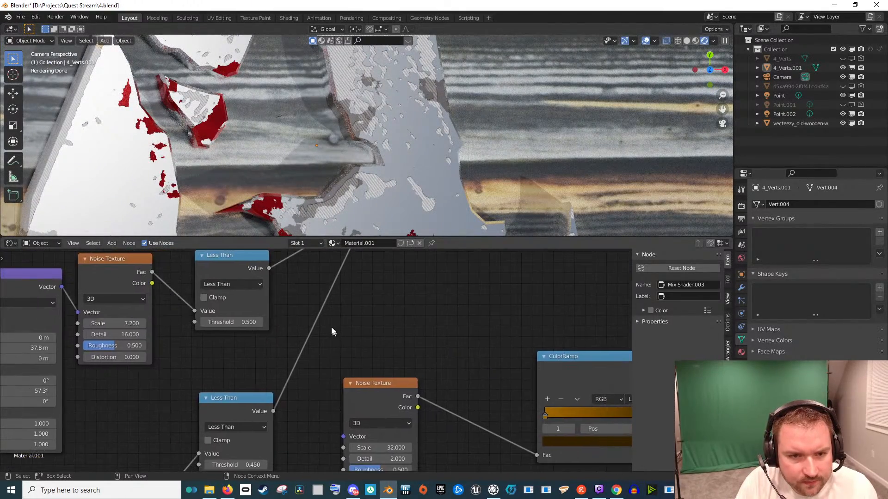
pyautogui.scroll(-7, 332, 319)
pyautogui.moveTo(331, 298); pyautogui.dragTo(273, 363)
pyautogui.scroll(4, 352, 347)
pyautogui.scroll(3, 370, 347)
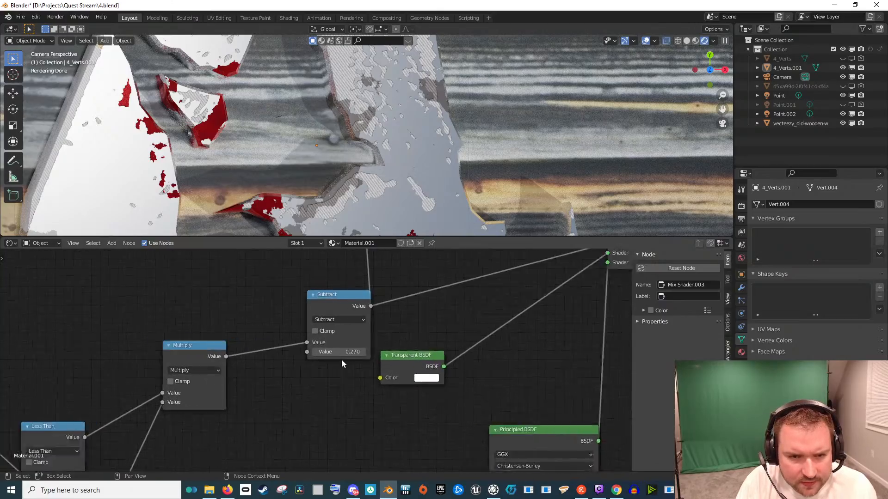
pyautogui.click(354, 350)
pyautogui.moveTo(335, 368)
pyautogui.mouseDown()
pyautogui.moveTo(312, 368)
pyautogui.moveTo(341, 368)
pyautogui.mouseUp()
# Recolour the end stop of the brown layer's ColorRamp to a lighter orange-brown and check the patches on the letter
pyautogui.moveTo(389, 437); pyautogui.dragTo(369, 170)
pyautogui.rightClick(388, 490)
pyautogui.click(254, 365)
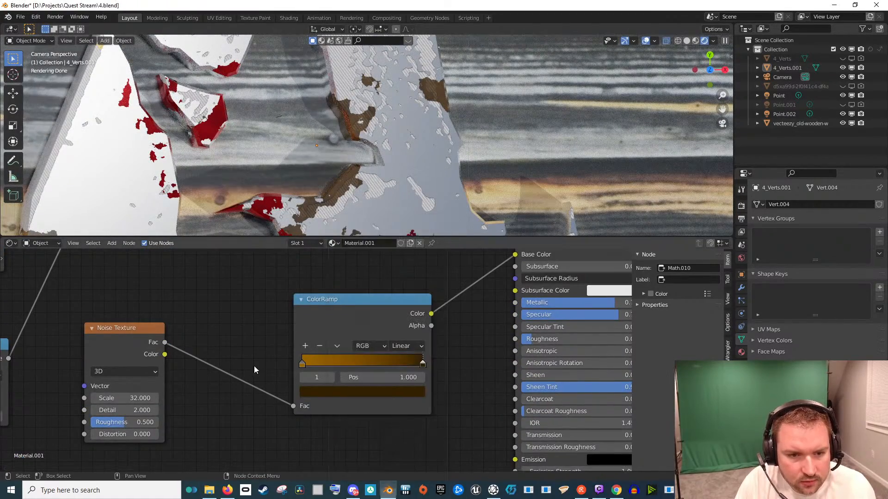
pyautogui.click(372, 392)
pyautogui.moveTo(398, 289); pyautogui.dragTo(401, 257)
pyautogui.click(331, 294)
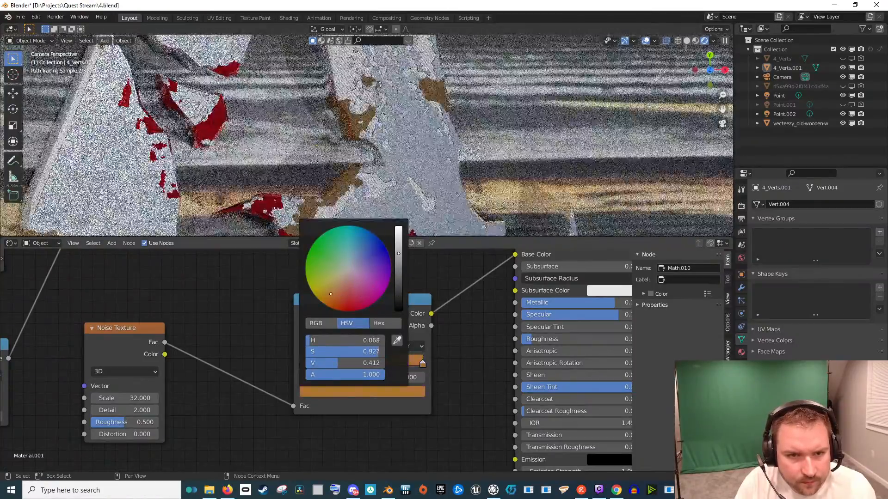
pyautogui.scroll(-5, 526, 160)
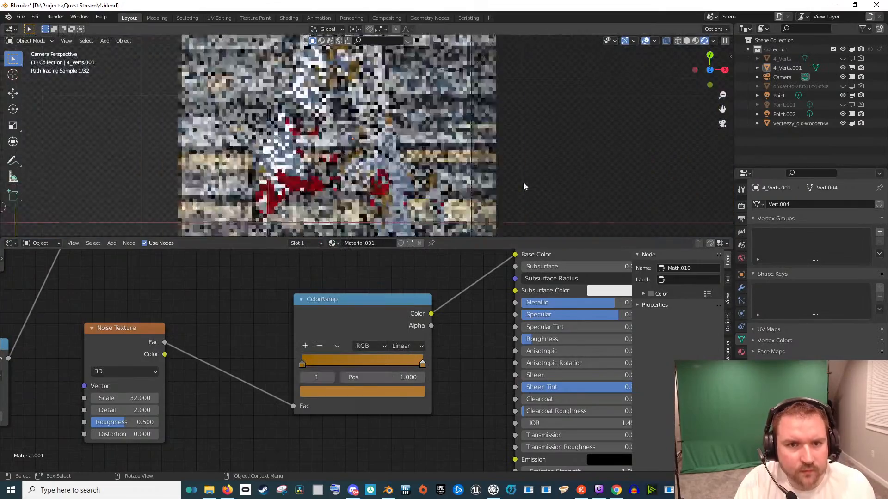
# Set the brown layer's Subtract value to 0.310
pyautogui.moveTo(283, 280); pyautogui.dragTo(361, 372)
pyautogui.moveTo(289, 295); pyautogui.dragTo(316, 370)
pyautogui.scroll(2, 409, 340)
pyautogui.moveTo(466, 285)
pyautogui.mouseDown()
pyautogui.moveTo(509, 286)
pyautogui.moveTo(462, 285)
pyautogui.moveTo(479, 286)
pyautogui.mouseUp()
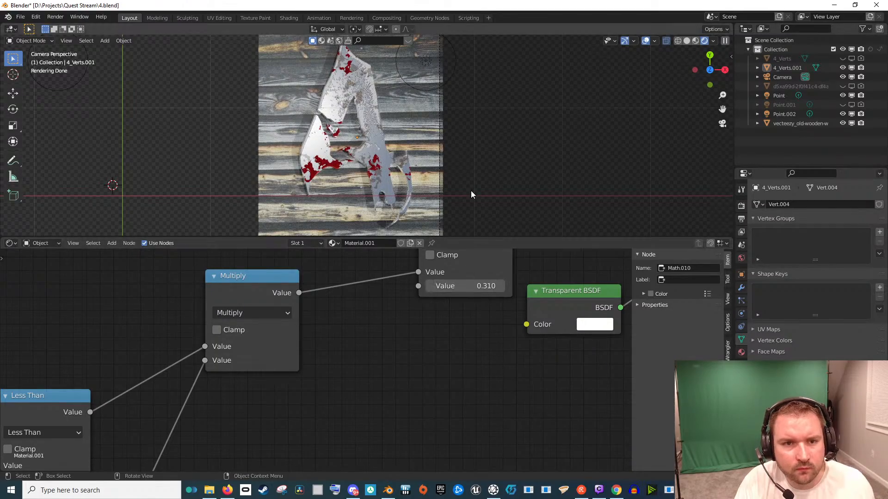
# Render the camera view, examine the layered letter on the wooden wall, and close the render
pyautogui.scroll(-2, 470, 190)
pyautogui.press('F12')
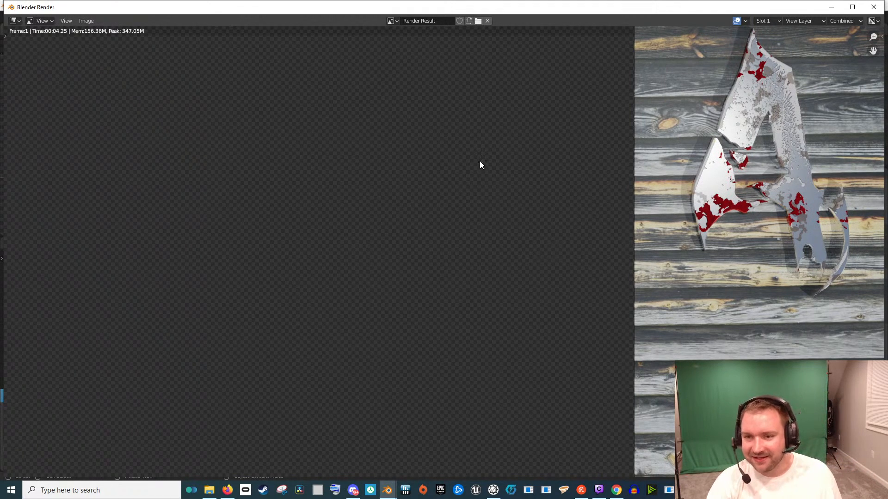
pyautogui.scroll(-2, 616, 232)
pyautogui.scroll(2, 671, 222)
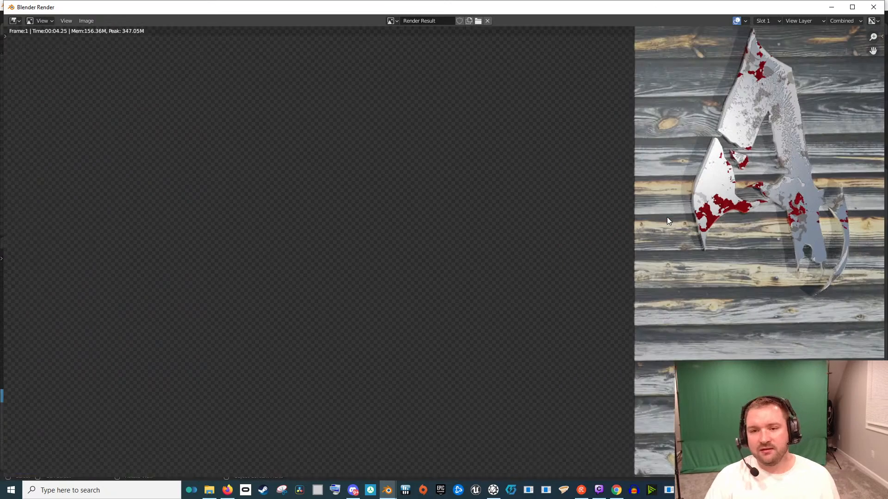
pyautogui.scroll(-1, 693, 217)
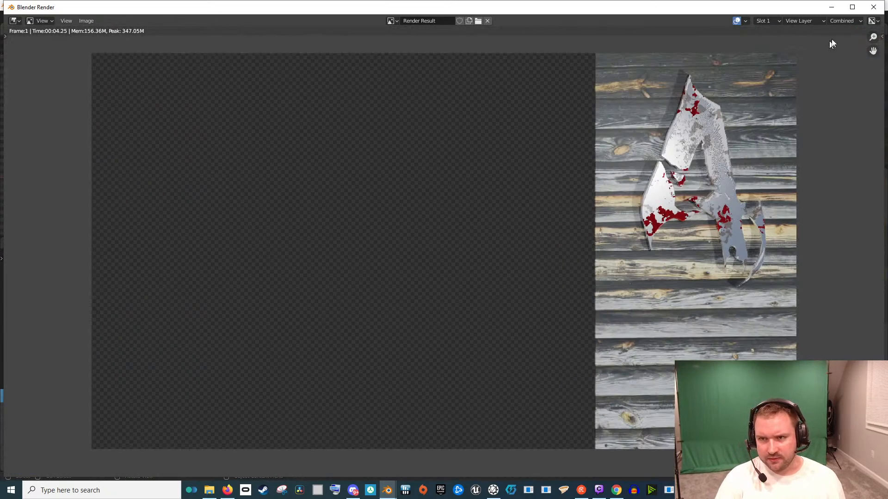
pyautogui.click(873, 7)
# Connect the metal Principled BSDF directly to the Material Output and render the plain metal letter
pyautogui.scroll(-8, 382, 331)
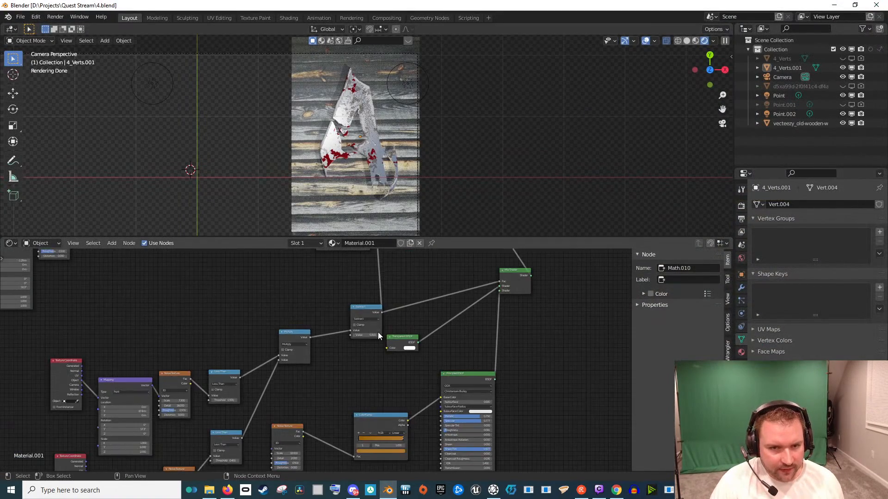
pyautogui.scroll(4, 396, 332)
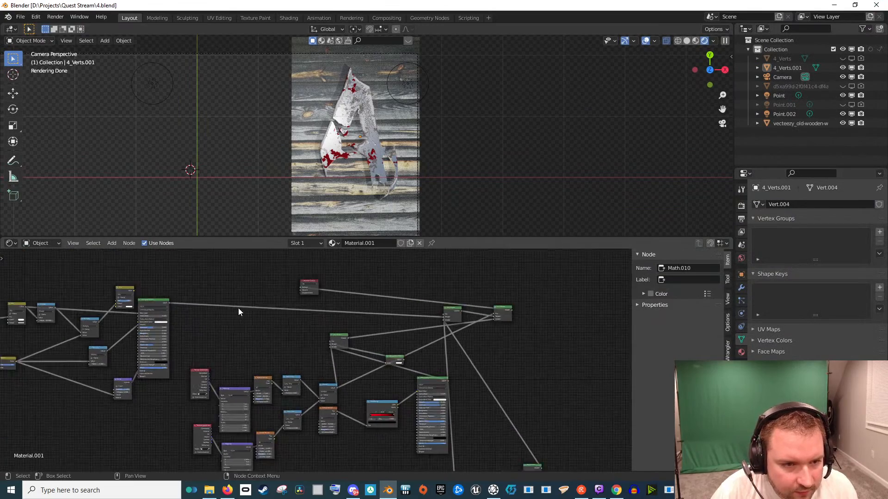
pyautogui.keyDown('ctrl'); pyautogui.keyDown('shift'); pyautogui.click(346, 334); pyautogui.keyUp('shift'); pyautogui.keyUp('ctrl')
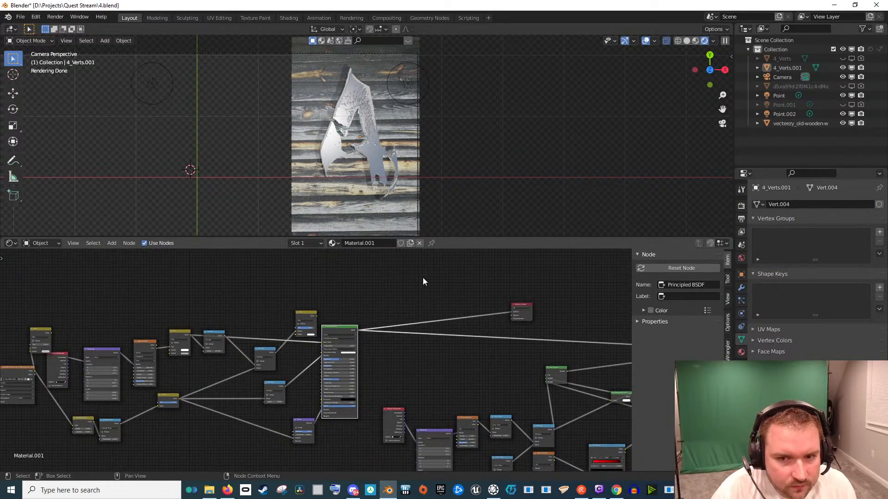
pyautogui.press('F12')
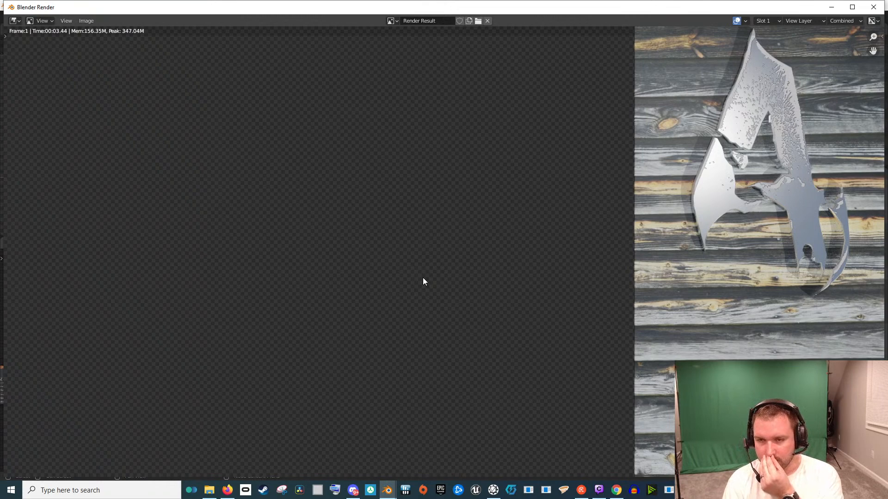
pyautogui.click(874, 8)
pyautogui.scroll(-2, 433, 191)
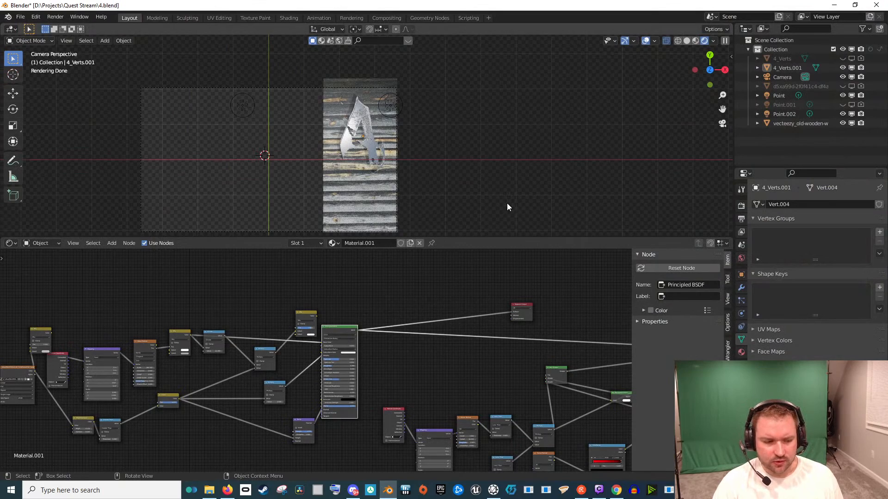
pyautogui.moveTo(504, 203); pyautogui.dragTo(479, 130)
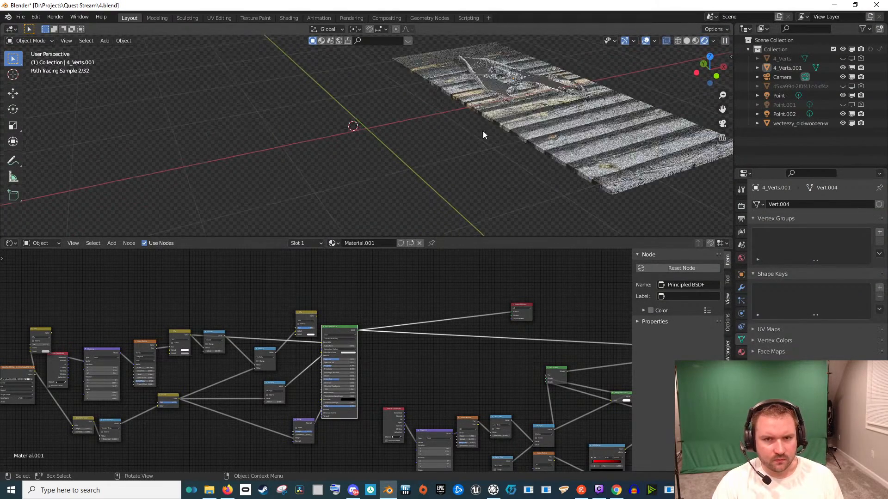
pyautogui.moveTo(558, 136); pyautogui.dragTo(458, 168)
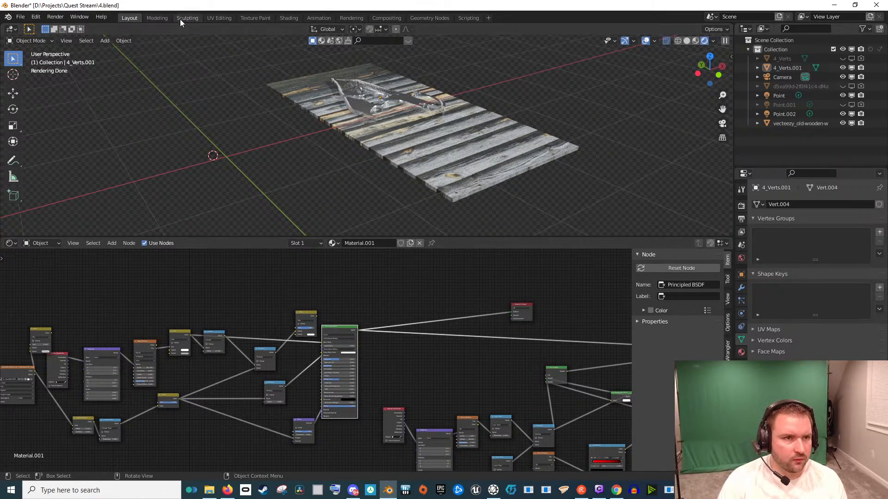
# Save the render as a PNG named TestBack in the Quest Stream folder
pyautogui.press('F12')
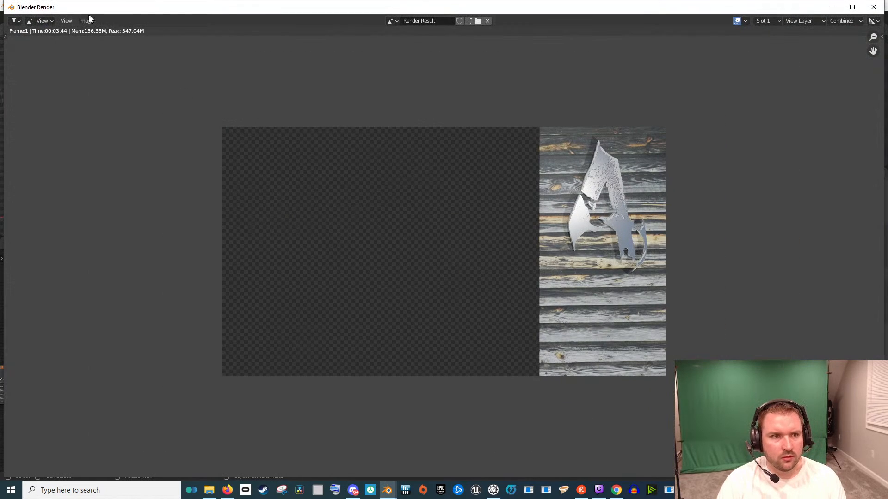
pyautogui.click(86, 20)
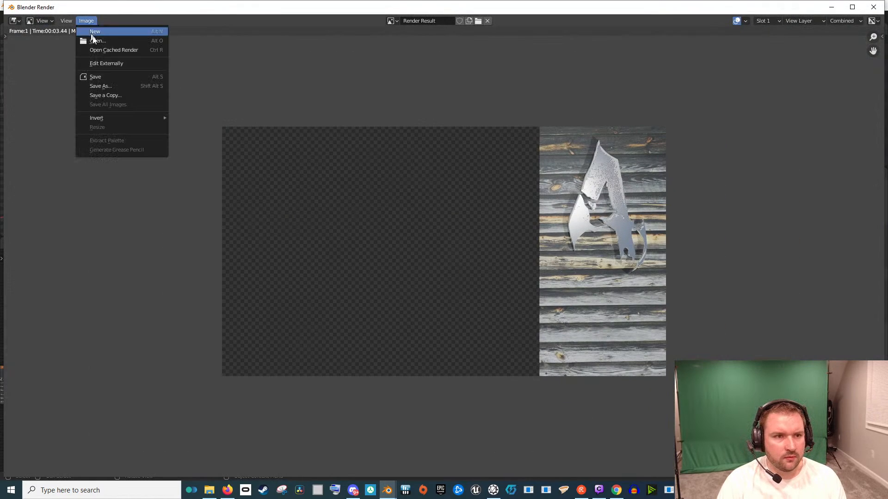
pyautogui.click(104, 86)
pyautogui.click(410, 296)
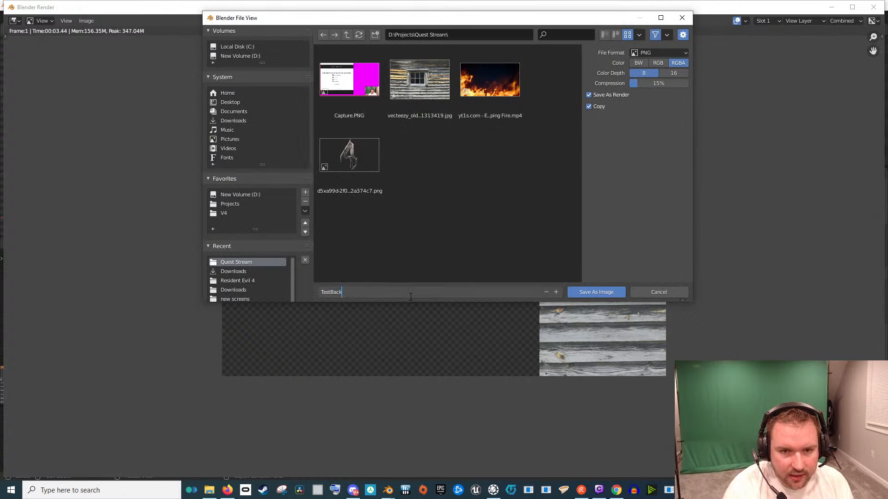
pyautogui.click(601, 294)
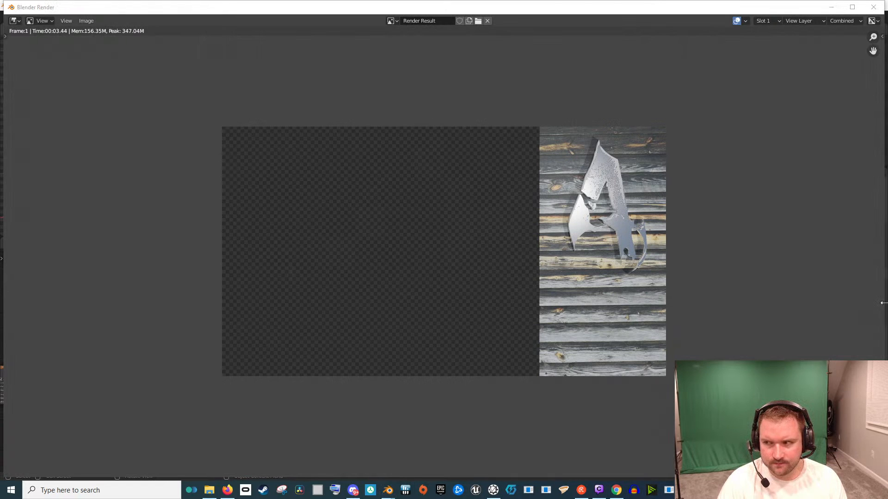
# Switch to OBS and add a new Image source named RE4Back to QuestStreamScene
pyautogui.moveTo(887, 222); pyautogui.dragTo(548, 0)
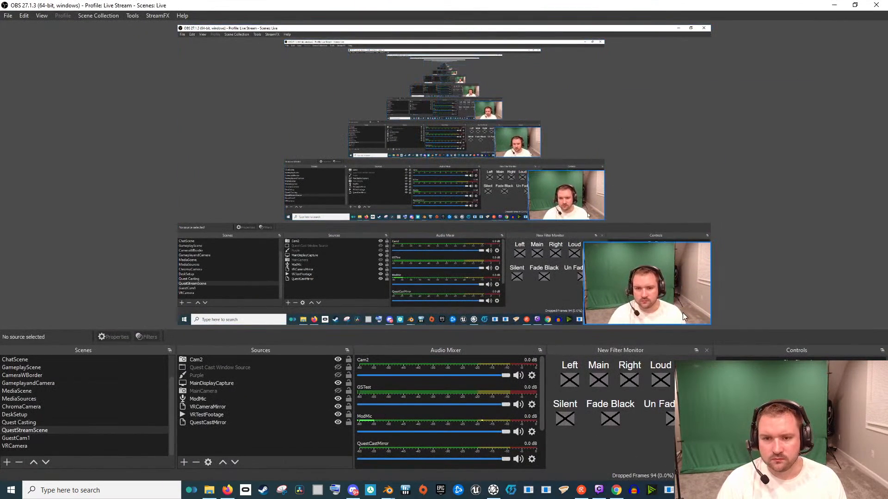
pyautogui.click(184, 463)
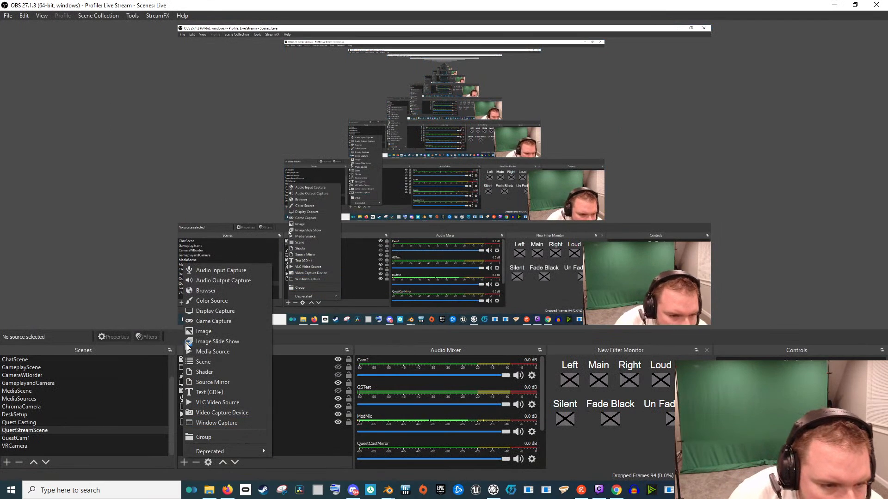
pyautogui.click(224, 335)
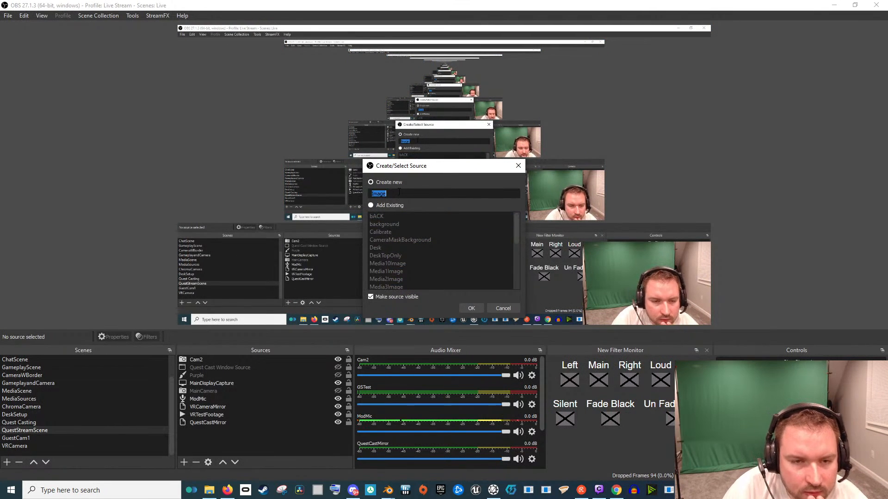
pyautogui.write('RE')
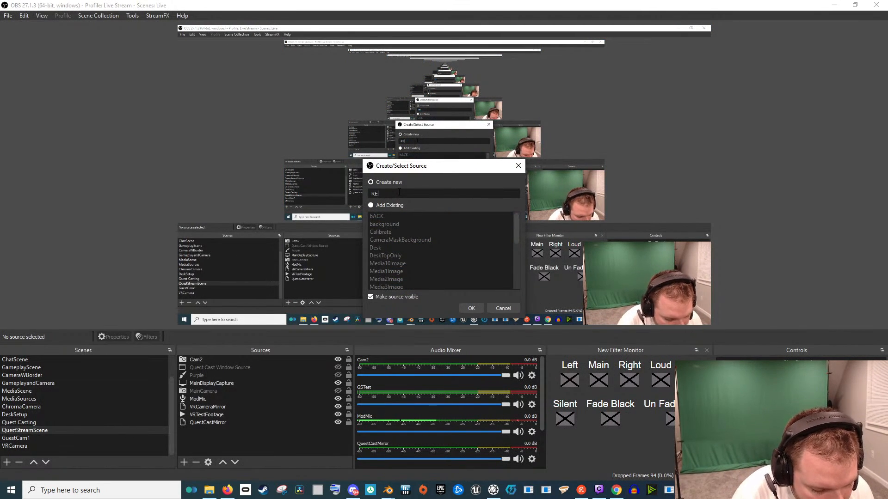
pyautogui.write('4Back')
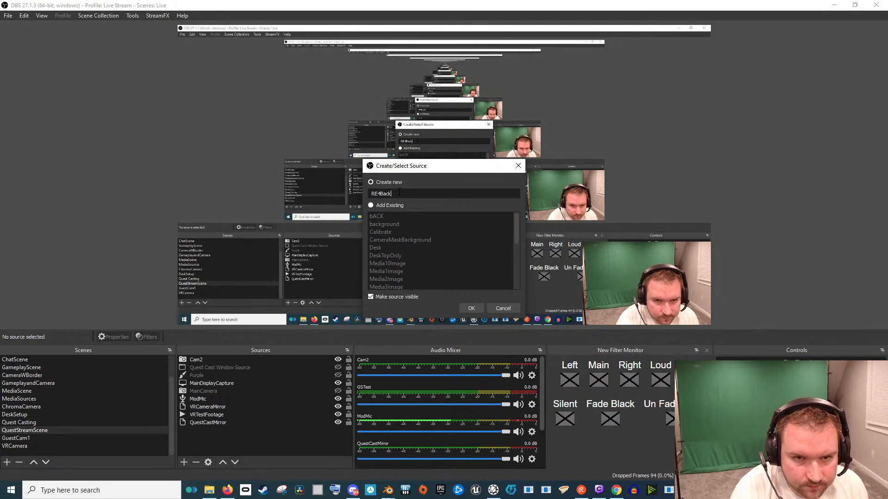
pyautogui.click(465, 308)
# Load TestBack.png from the Projects > Quest Stream folder into the RE4Back image source
pyautogui.click(587, 303)
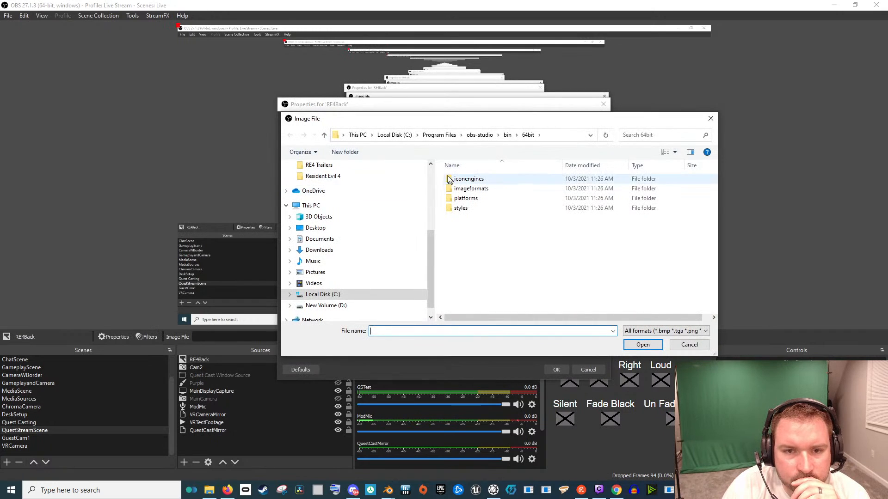
pyautogui.scroll(2, 413, 259)
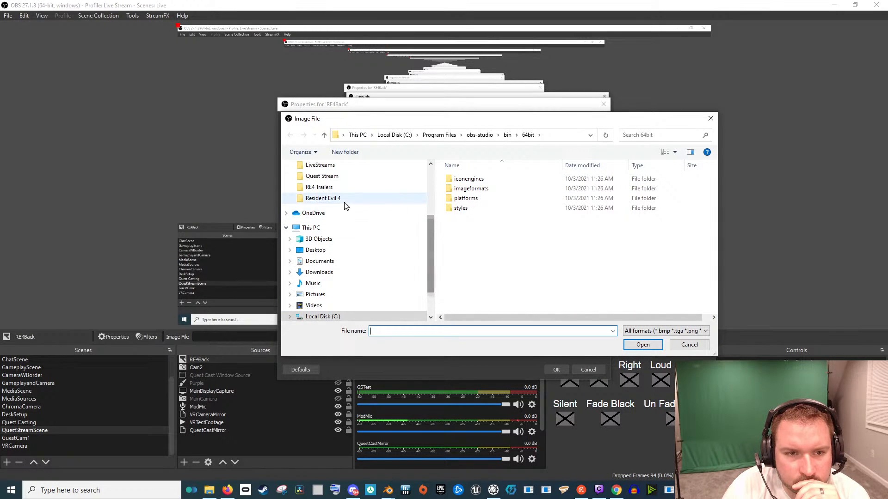
pyautogui.click(347, 199)
pyautogui.scroll(3, 366, 208)
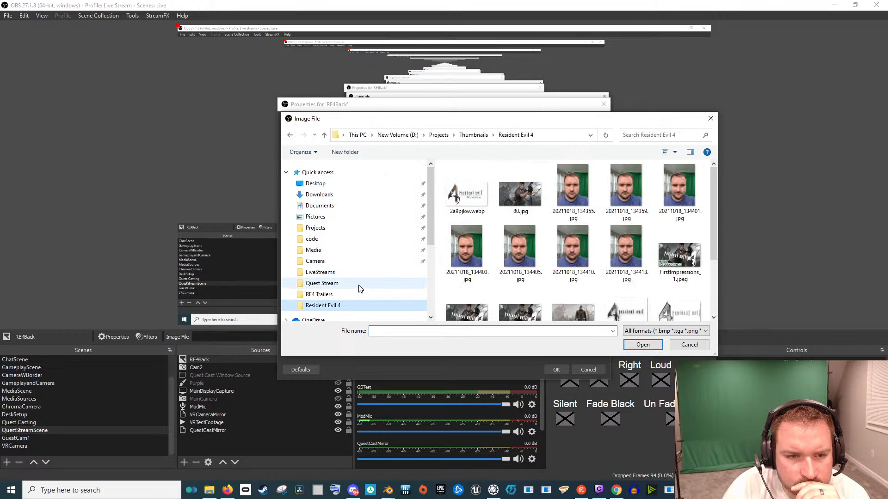
pyautogui.click(341, 228)
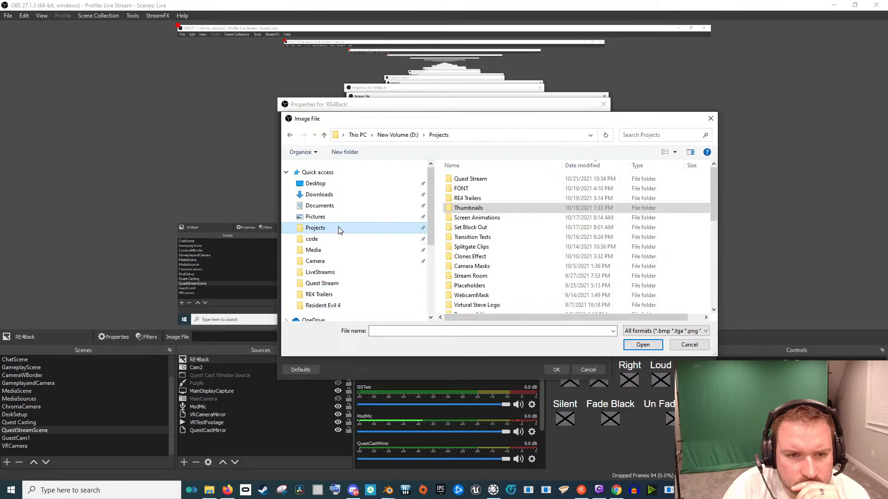
pyautogui.doubleClick(471, 178)
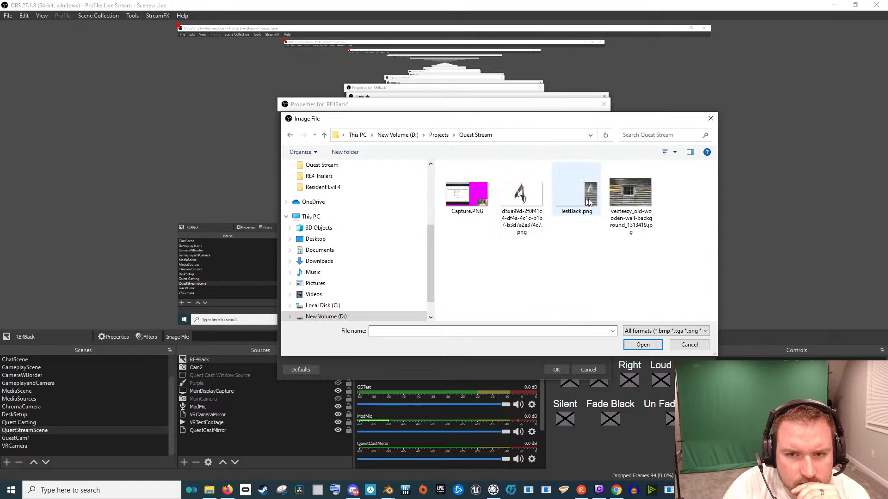
pyautogui.doubleClick(581, 196)
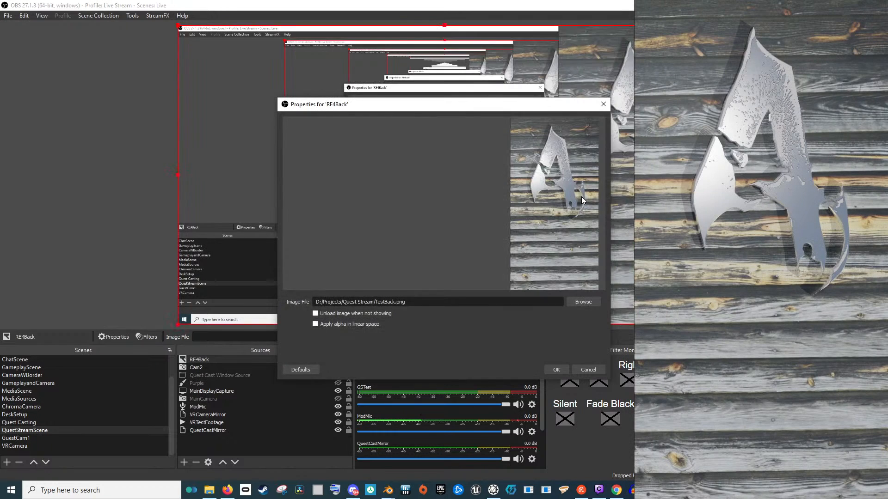
pyautogui.click(557, 369)
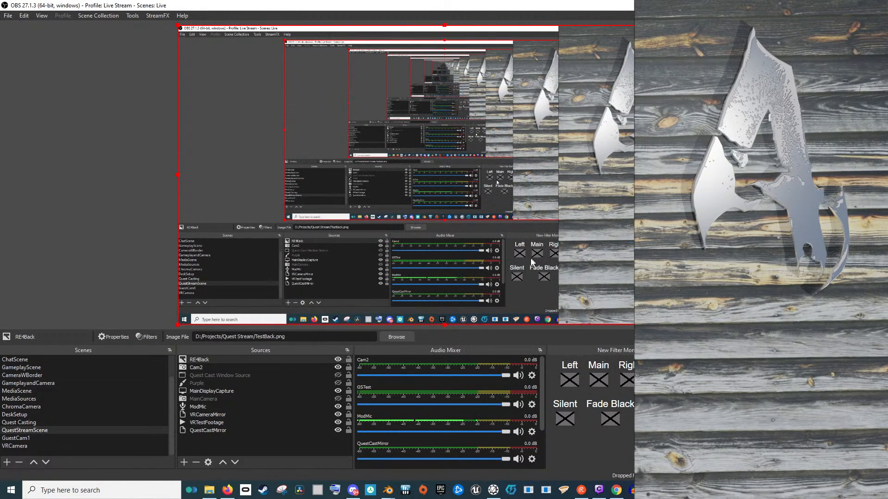
# Place the Cam2 webcam above the RE4Back background and show the Quest Cast window source
pyautogui.moveTo(326, 375); pyautogui.dragTo(330, 356)
pyautogui.click(338, 359)
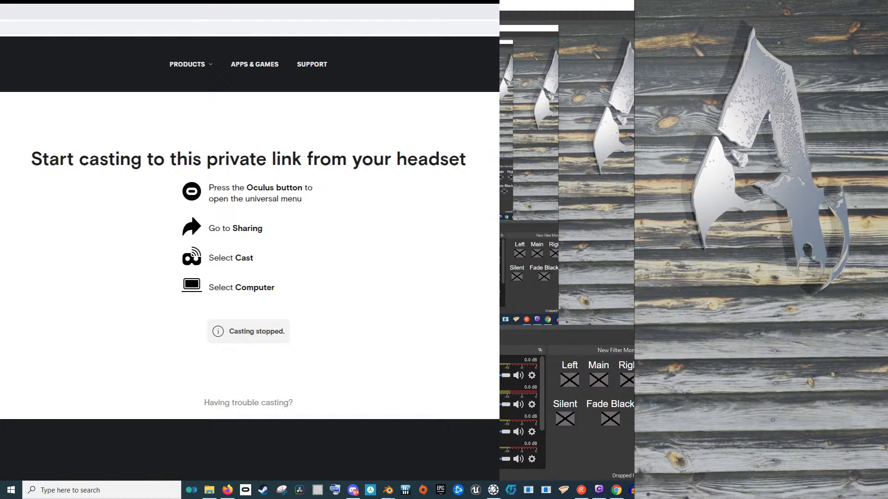
pyautogui.click(609, 283)
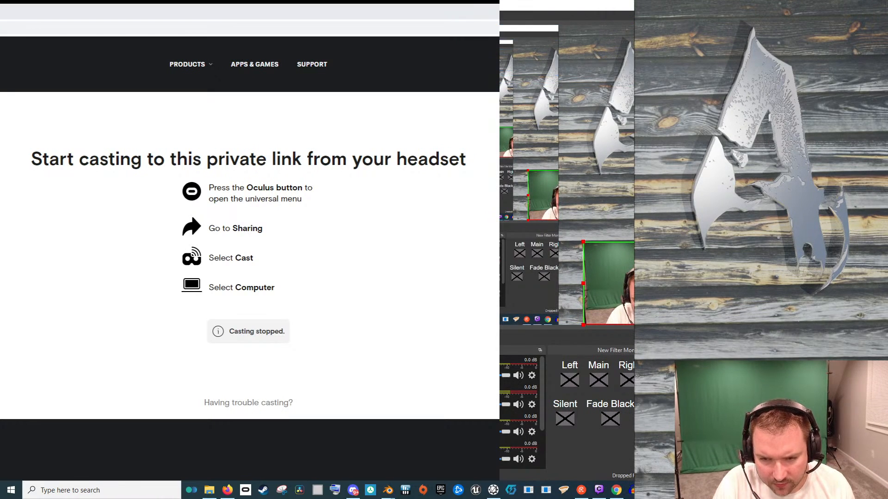
# Switch to Blender and import the wood plank JPG into the scene as an image plane
pyautogui.click(387, 490)
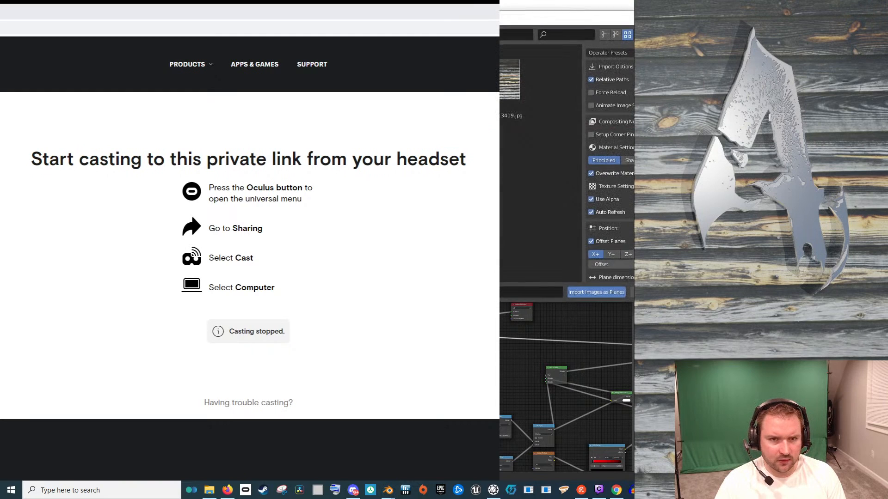
pyautogui.press('Return')
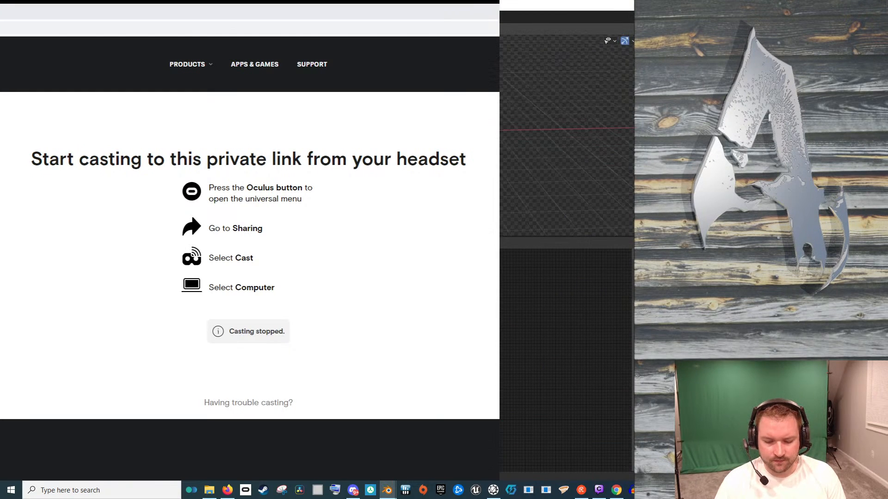
pyautogui.press('KP_7')
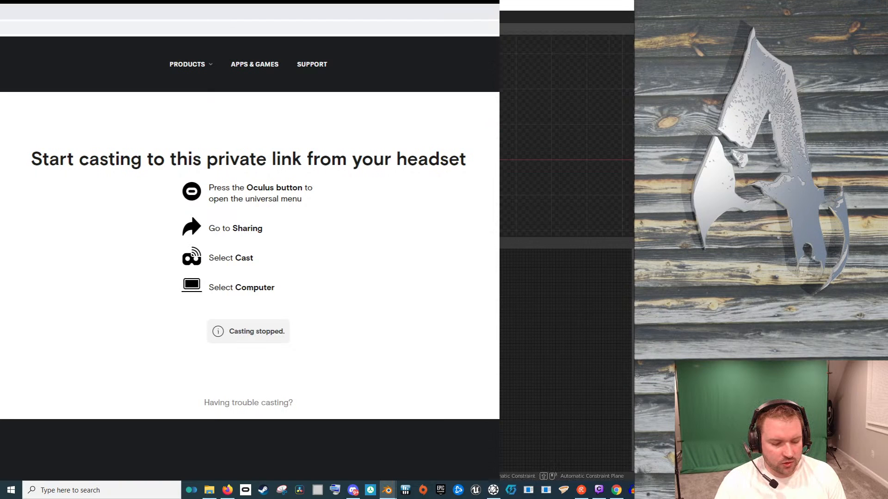
pyautogui.moveTo(500, 157); pyautogui.dragTo(500, 126)
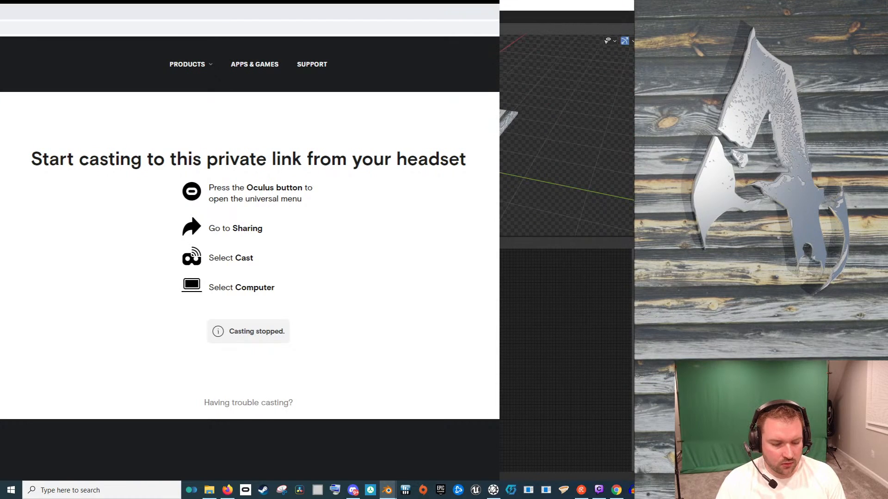
pyautogui.press('f')
pyautogui.click(554, 133)
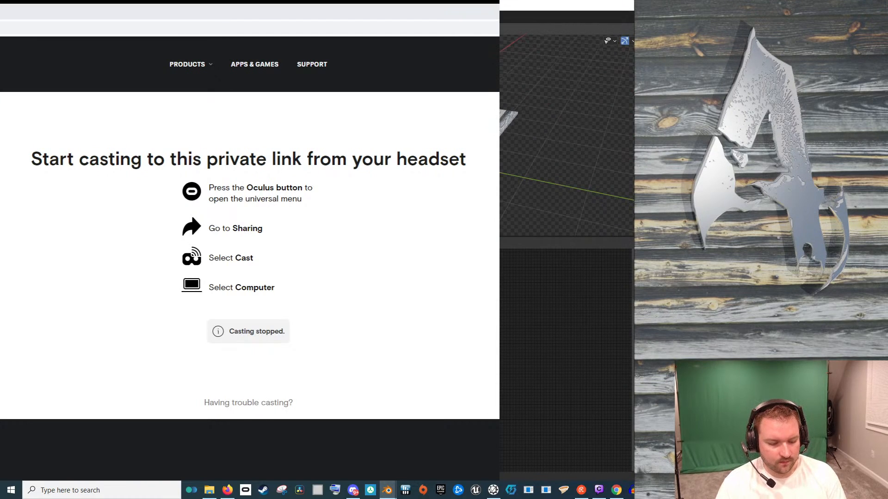
pyautogui.press('KP_0')
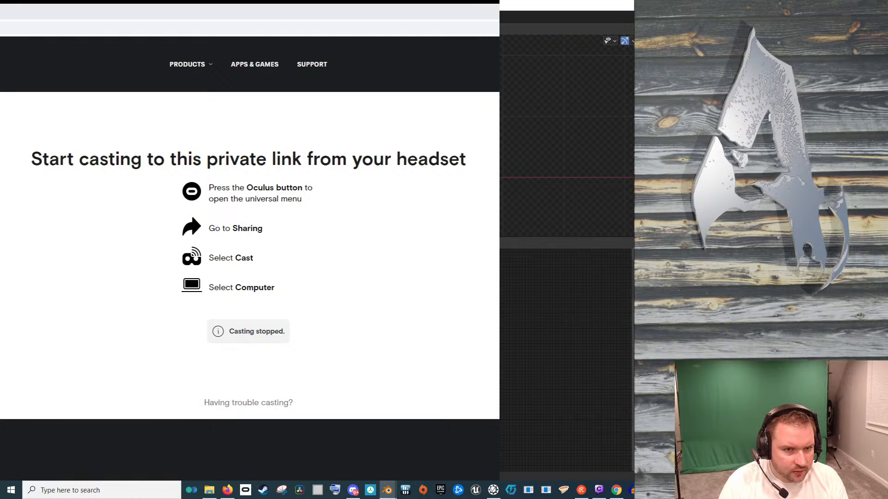
# Enlarge the 3D viewport, split a strip off below it, and turn that strip into a timeline
pyautogui.moveTo(566, 238); pyautogui.dragTo(566, 338)
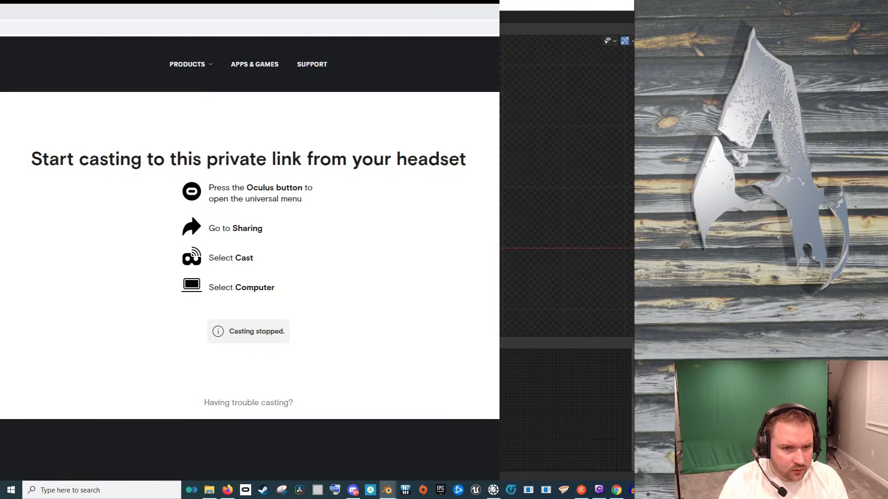
pyautogui.click(566, 288)
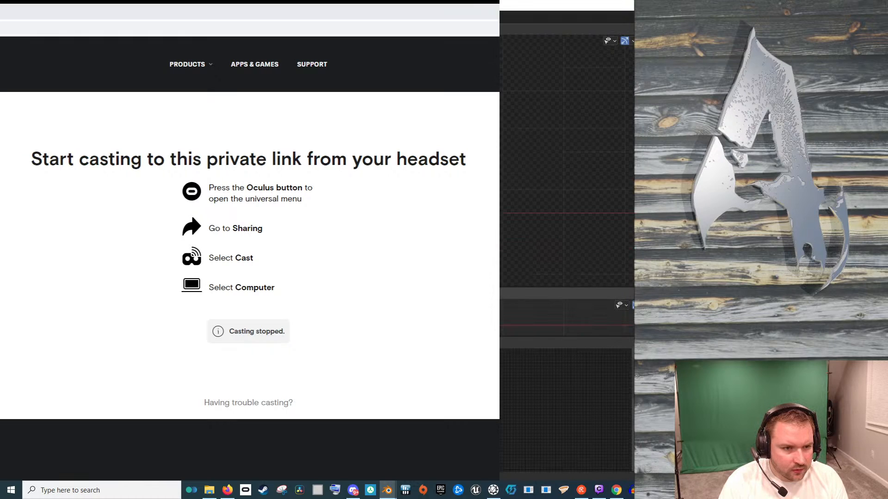
pyautogui.hotkey('shift', 'F12')
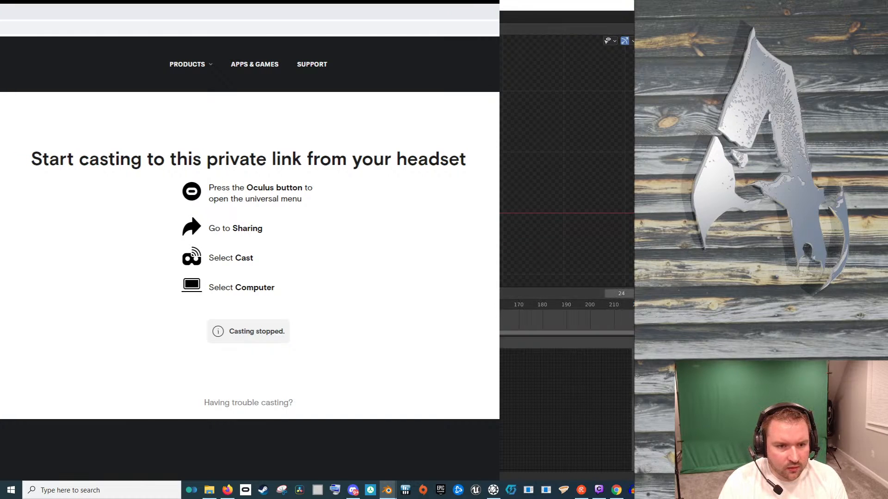
# Rescale the rectangular light above the wooden wall
pyautogui.scroll(2, 567, 410)
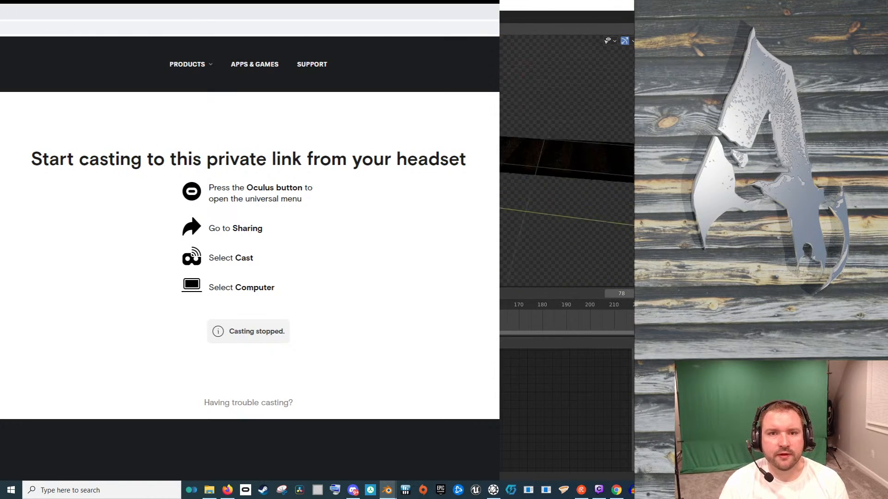
pyautogui.scroll(-2, 566, 159)
pyautogui.scroll(-3, 567, 314)
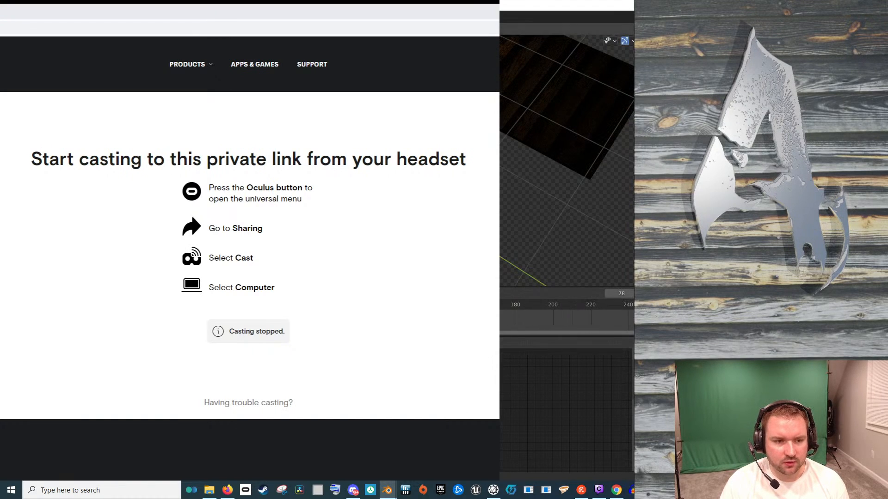
pyautogui.scroll(-3, 566, 159)
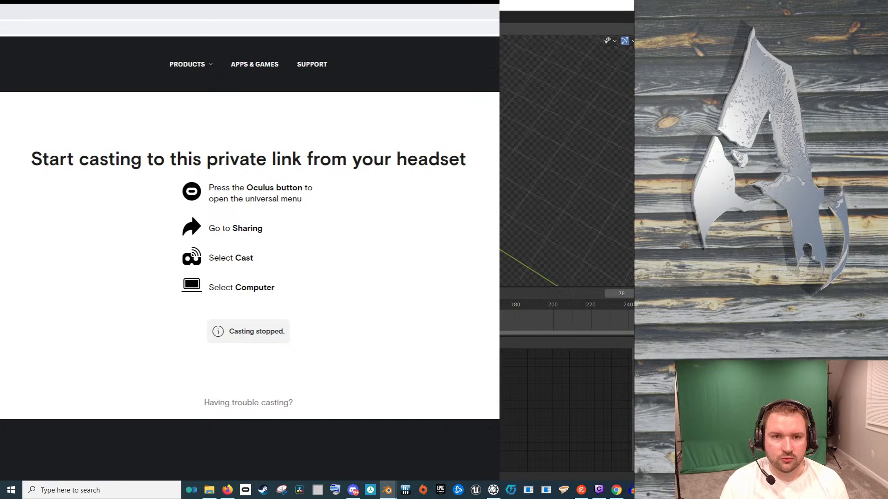
pyautogui.scroll(4, 503, 123)
pyautogui.moveTo(503, 123); pyautogui.dragTo(504, 184)
pyautogui.press('KP_0')
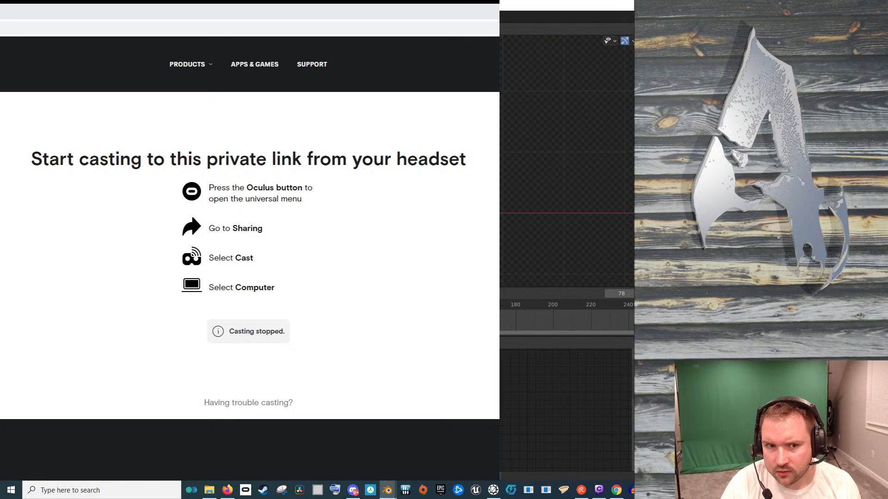
pyautogui.scroll(-1, 566, 160)
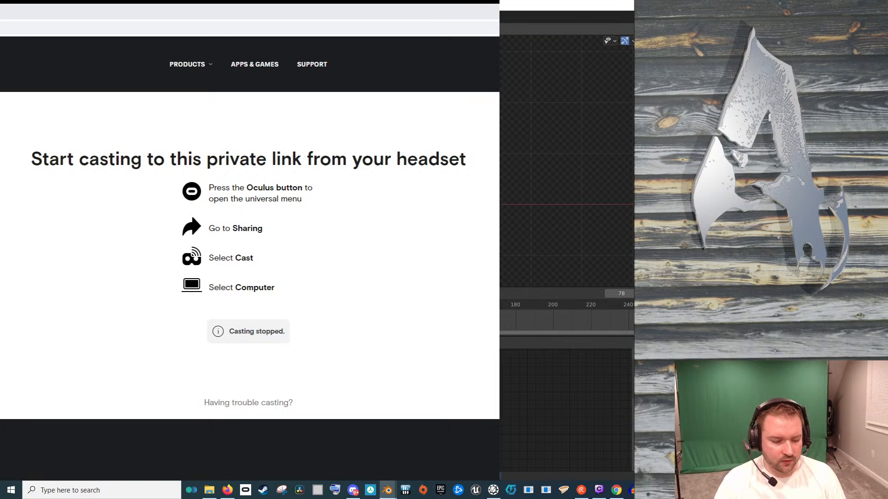
pyautogui.press('s')
pyautogui.click(535, 230)
# In top view, enlarge the selected rectangular light further and reposition it over the wall
pyautogui.press('KP_8')
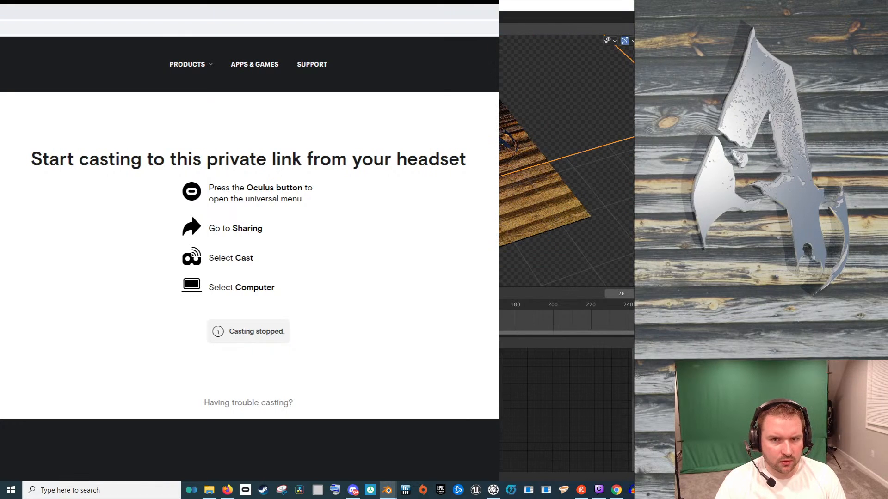
pyautogui.press('KP_1')
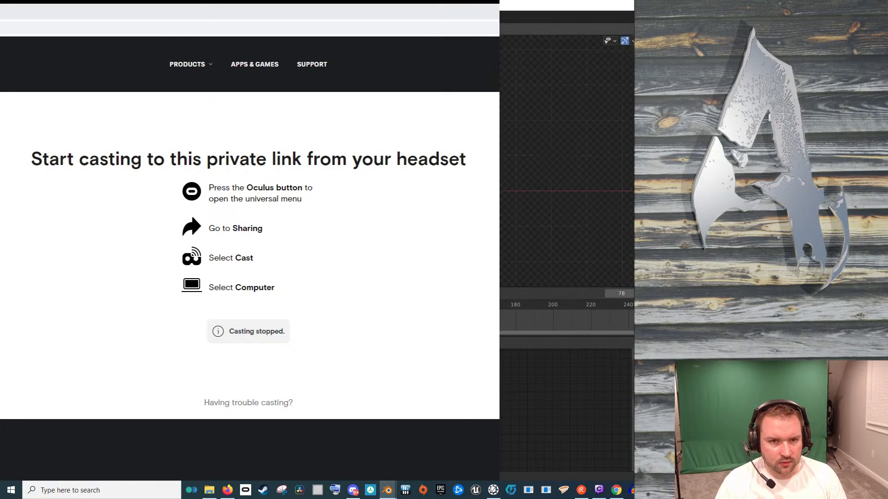
pyautogui.press('KP_7')
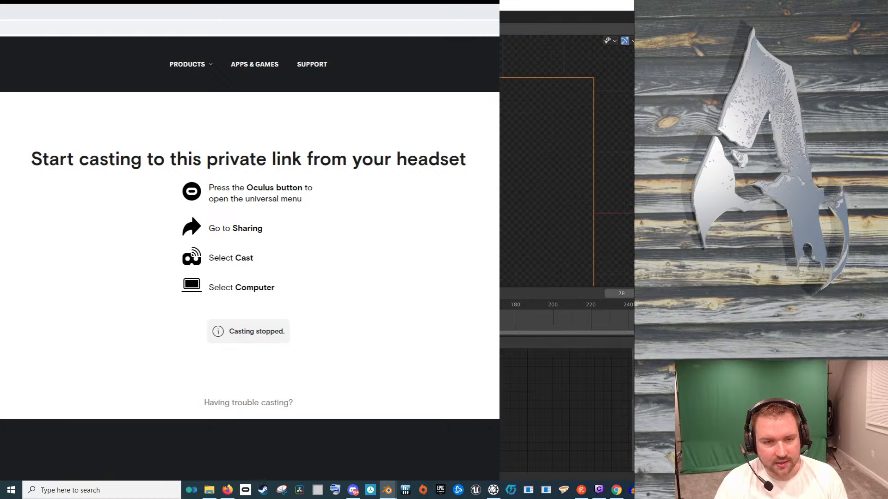
pyautogui.scroll(3, 566, 161)
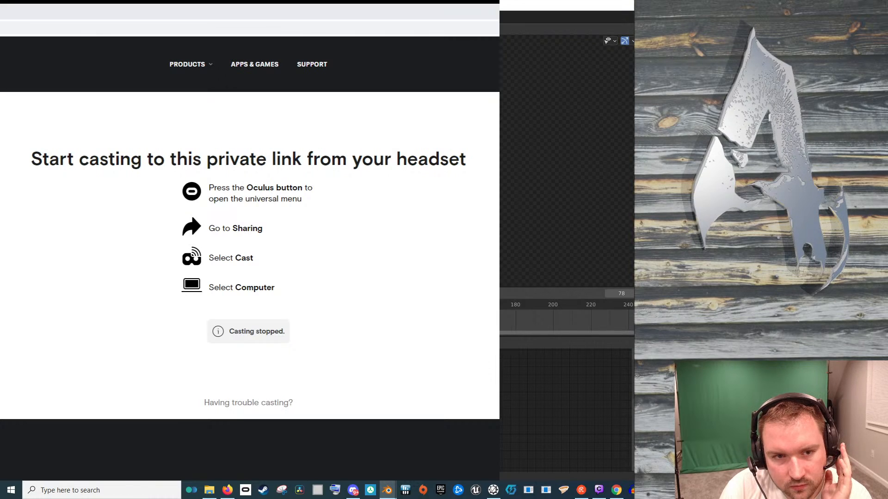
pyautogui.scroll(-3, 566, 161)
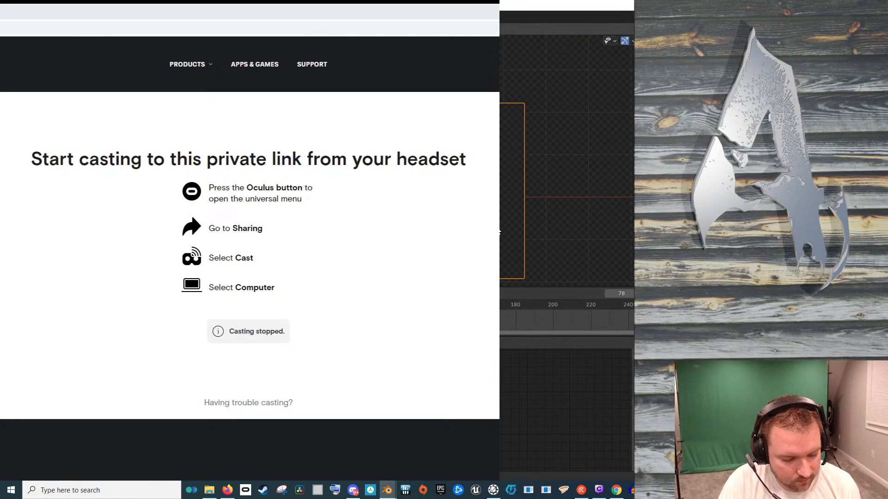
pyautogui.press('s')
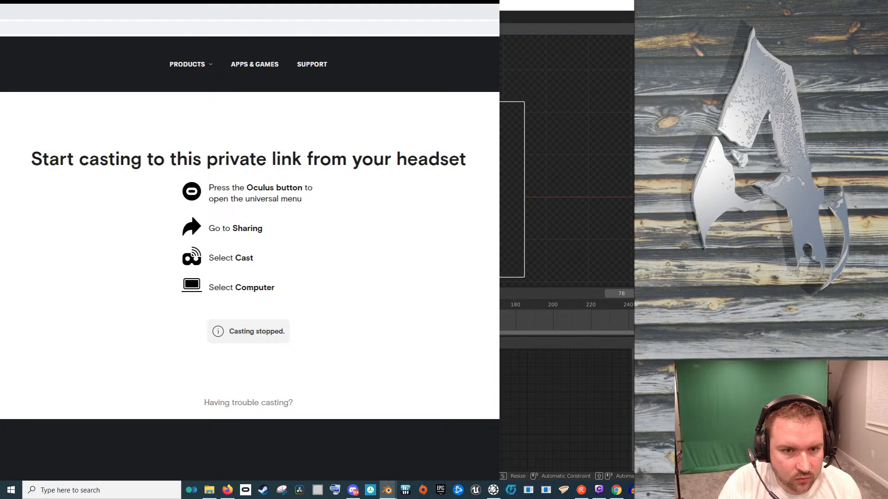
pyautogui.click(507, 234)
pyautogui.scroll(-2, 507, 234)
pyautogui.press('s')
pyautogui.click(540, 233)
pyautogui.press('g')
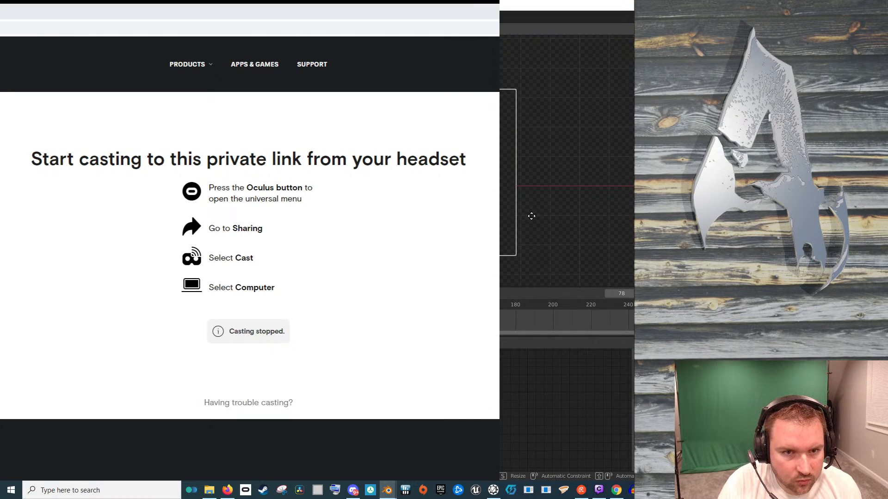
pyautogui.click(532, 216)
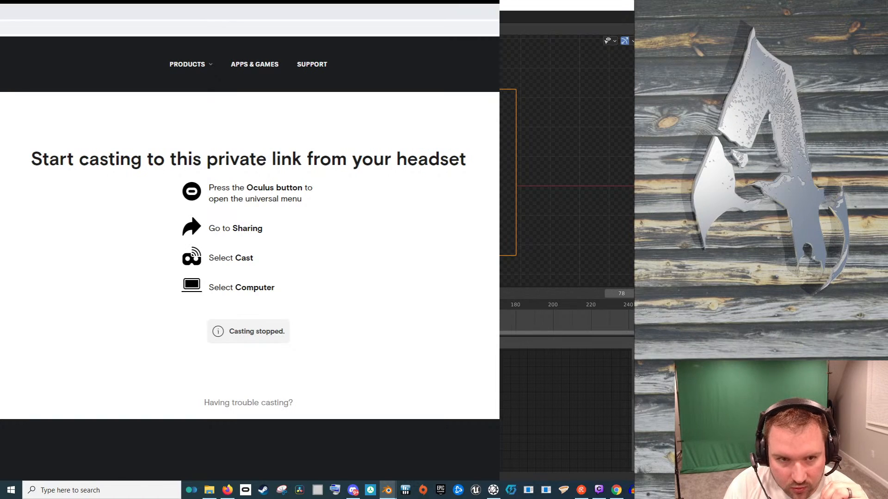
# Deselect the light and render the current frame to check the lighting on the letter and wall
pyautogui.click(591, 213)
pyautogui.press('F12')
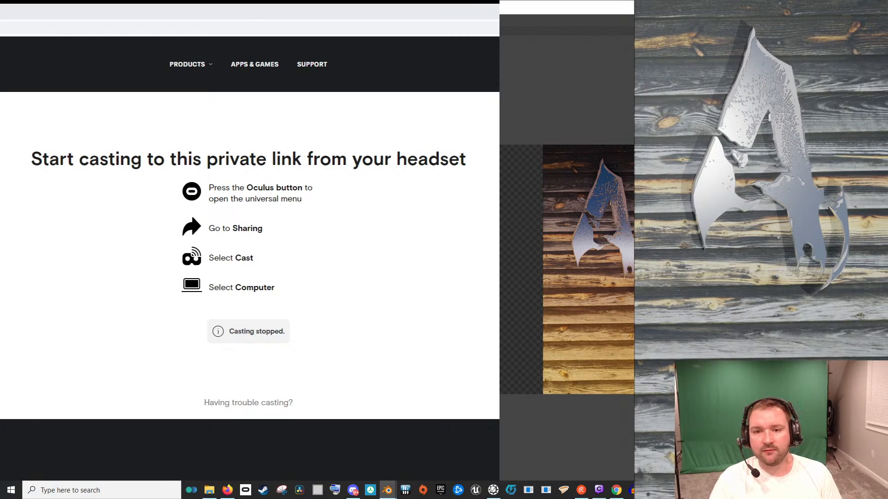
pyautogui.press('Escape')
# Examine the logo letter's shader nodes, including its Multiply and Principled settings, and the lit letter on the wall
pyautogui.press('a')
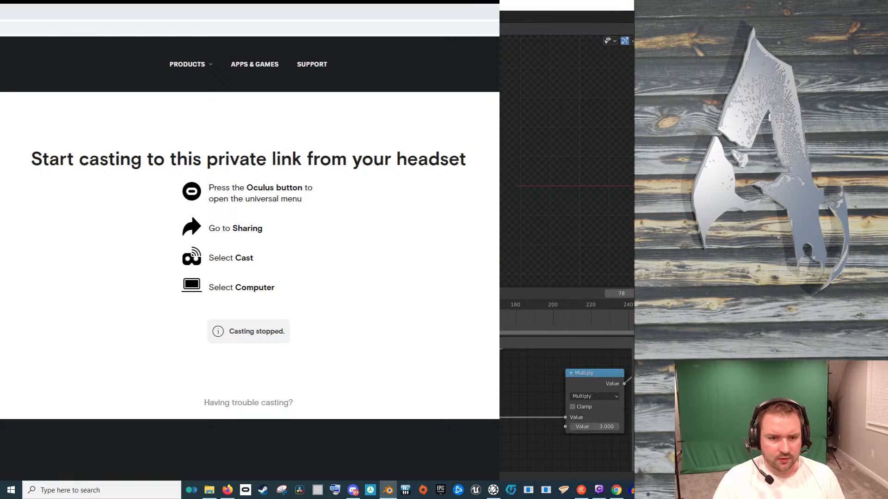
pyautogui.scroll(-4, 566, 409)
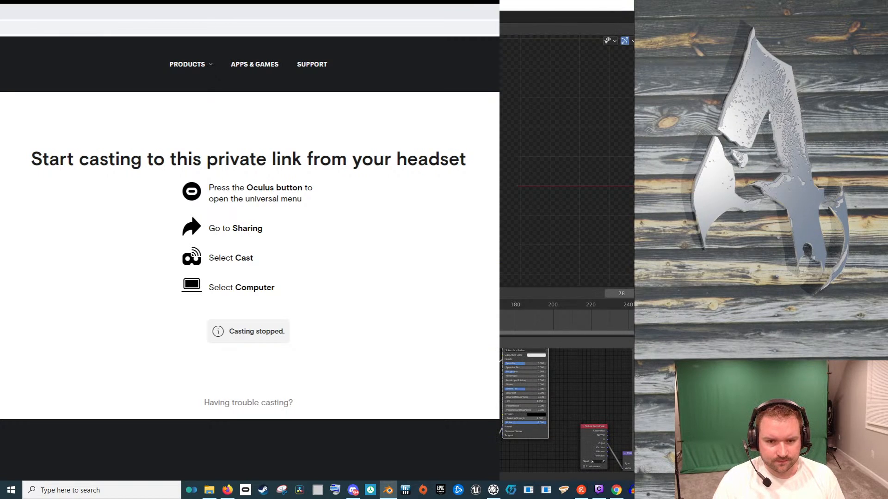
pyautogui.scroll(6, 566, 410)
pyautogui.scroll(-6, 535, 399)
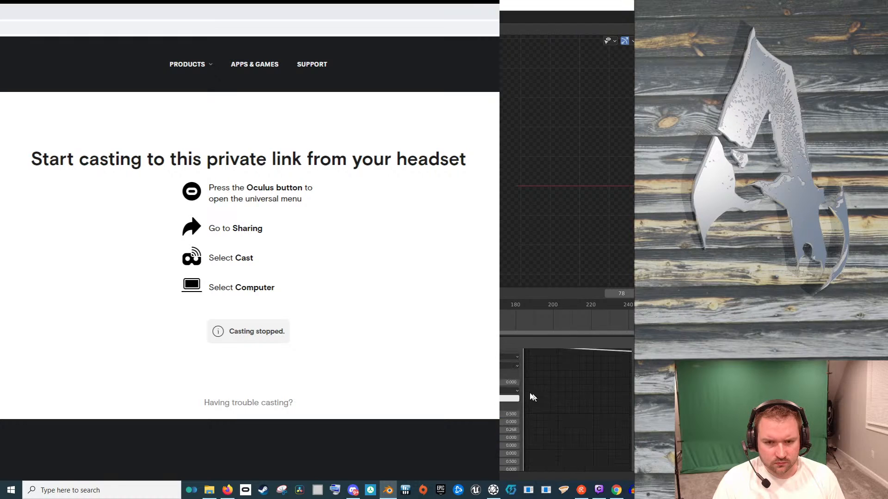
pyautogui.scroll(3, 565, 409)
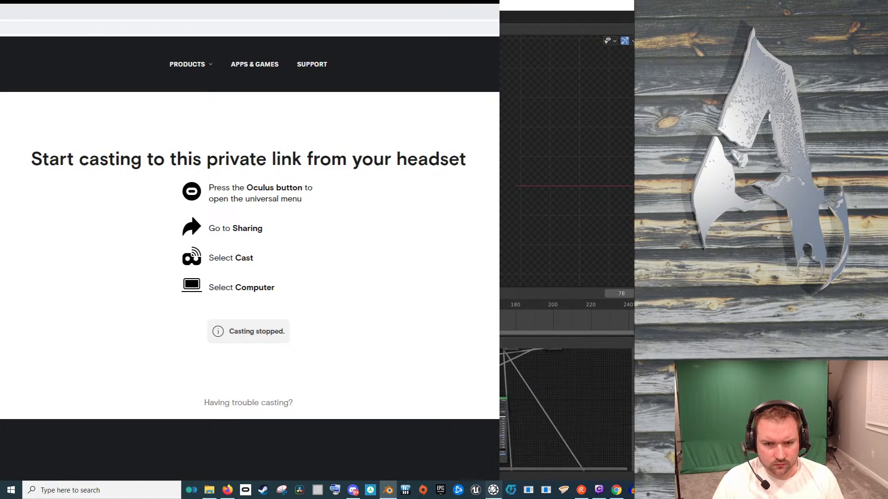
pyautogui.scroll(-6, 566, 410)
pyautogui.scroll(6, 565, 409)
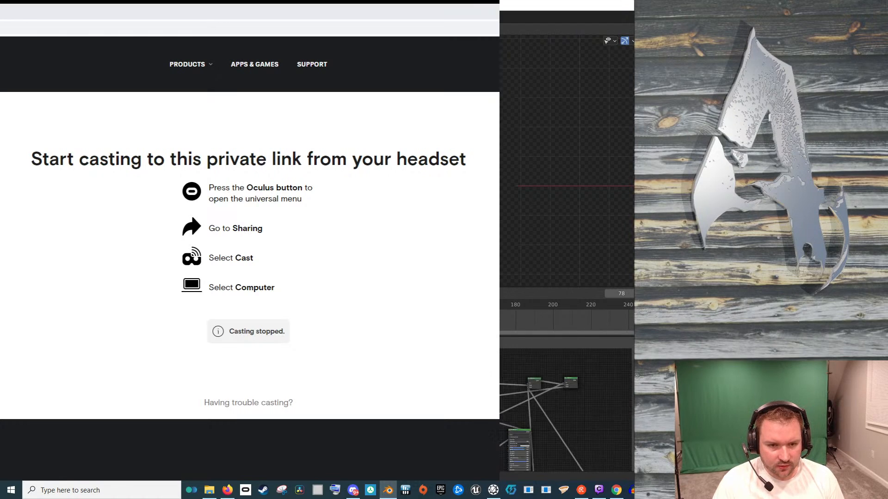
pyautogui.scroll(2, 566, 410)
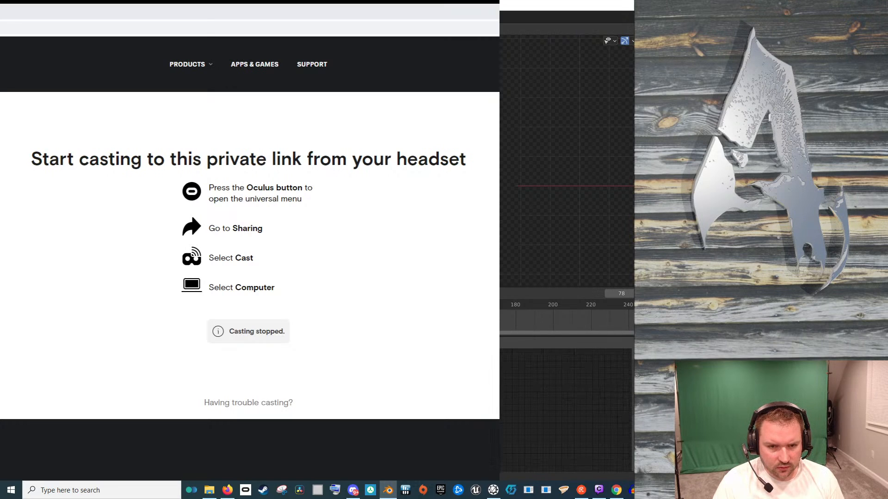
pyautogui.scroll(-4, 565, 409)
pyautogui.moveTo(525, 407); pyautogui.dragTo(624, 428)
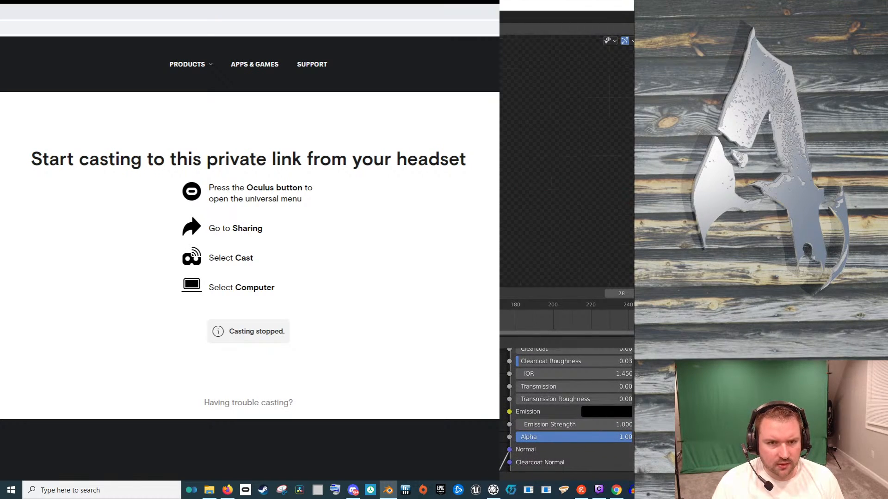
pyautogui.moveTo(573, 395); pyautogui.dragTo(565, 425)
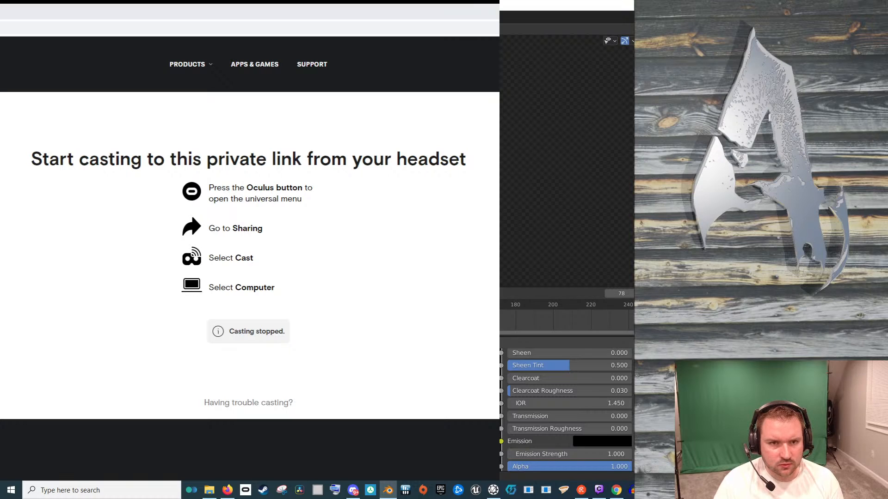
pyautogui.scroll(-5, 566, 410)
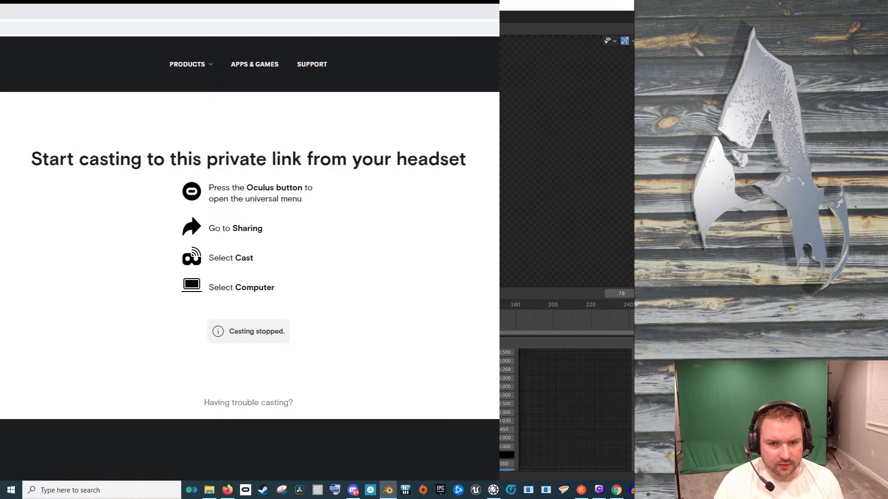
pyautogui.moveTo(566, 410)
pyautogui.mouseDown()
pyautogui.moveTo(547, 414)
pyautogui.moveTo(557, 417)
pyautogui.mouseUp()
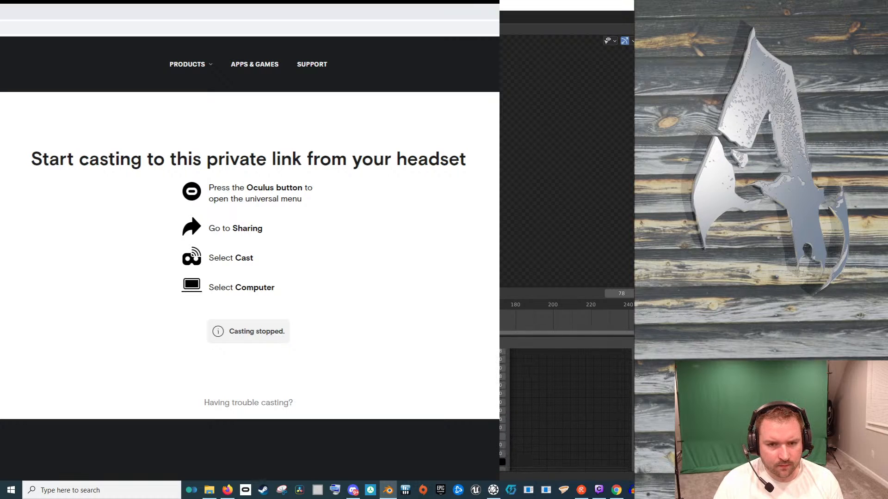
pyautogui.moveTo(502, 152)
pyautogui.mouseDown()
pyautogui.moveTo(551, 138)
pyautogui.moveTo(529, 185)
pyautogui.moveTo(548, 216)
pyautogui.moveTo(501, 187)
pyautogui.moveTo(500, 199)
pyautogui.moveTo(501, 140)
pyautogui.mouseUp()
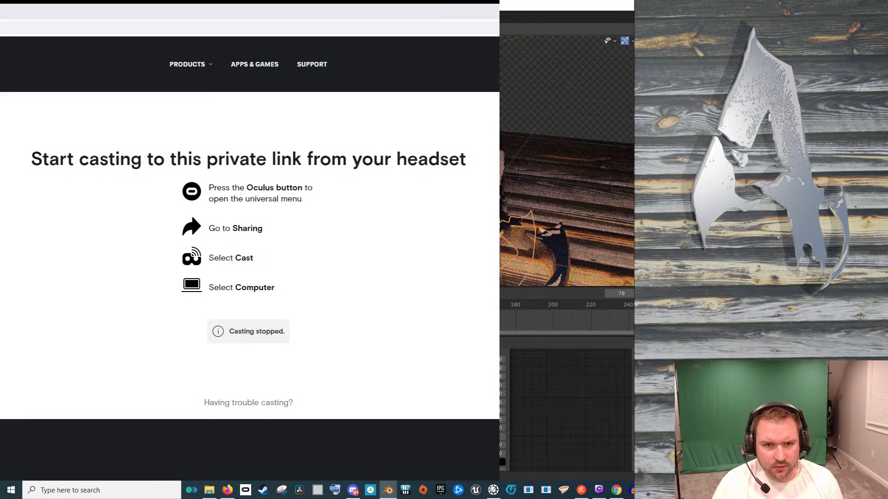
pyautogui.scroll(-2, 566, 209)
pyautogui.moveTo(522, 402); pyautogui.dragTo(555, 391)
pyautogui.scroll(-2, 566, 410)
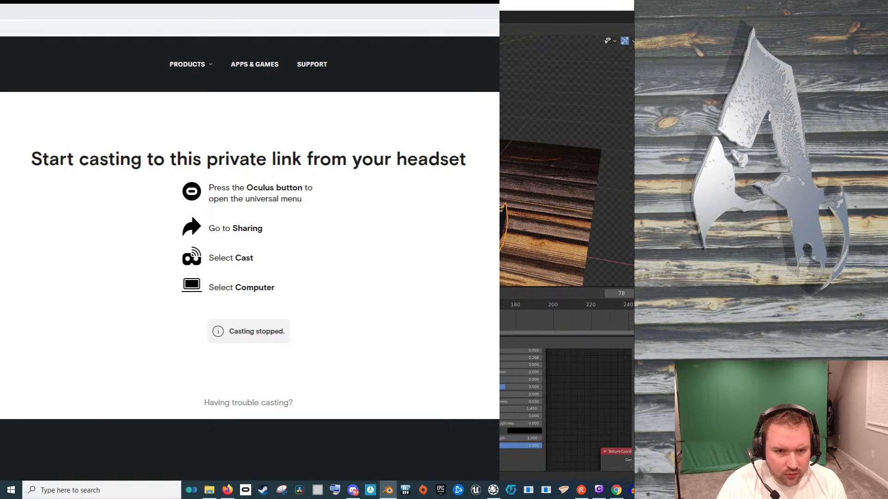
# Examine the logo letter's edges and the wooden wall's surface up close from several angles in the rendered viewport
pyautogui.scroll(4, 566, 160)
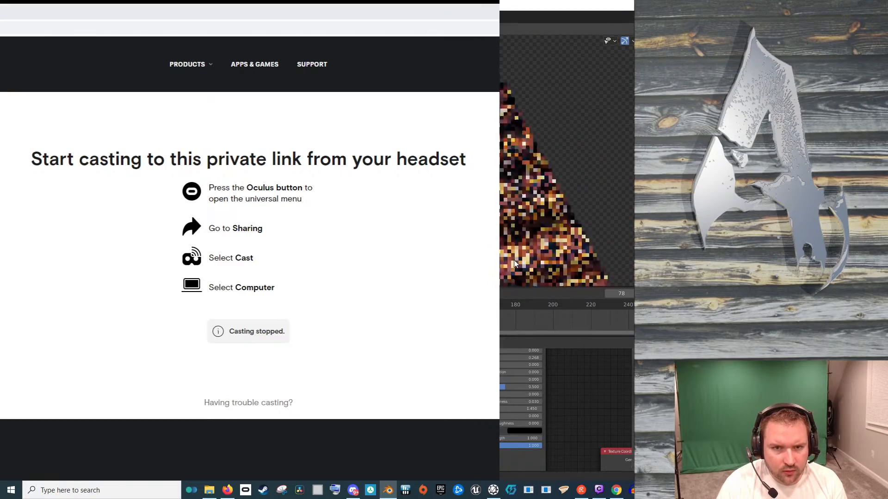
pyautogui.scroll(-3, 566, 160)
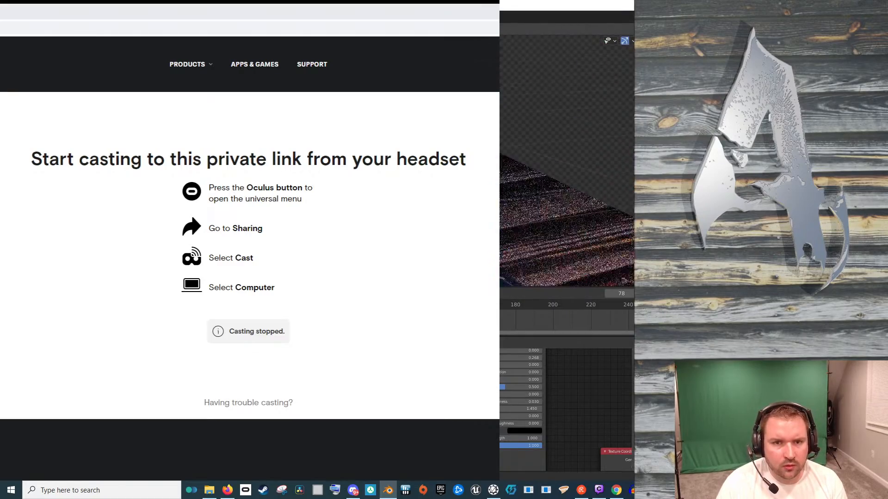
pyautogui.scroll(3, 566, 160)
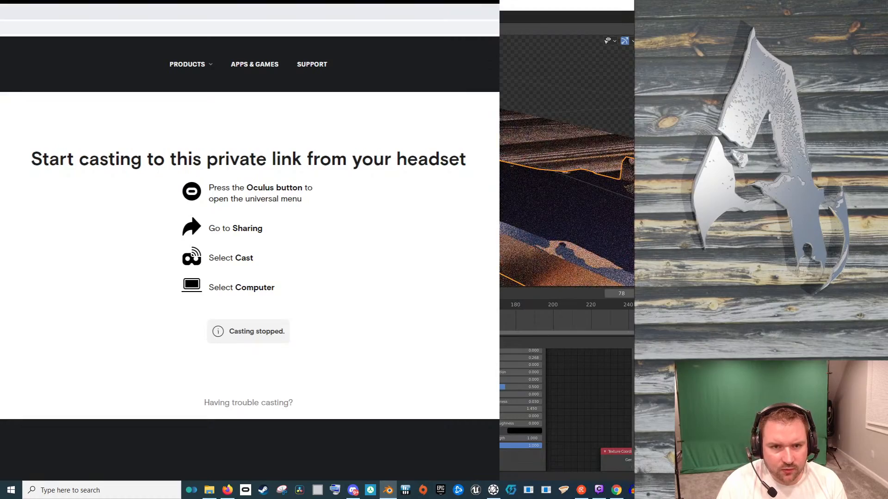
pyautogui.scroll(-3, 566, 160)
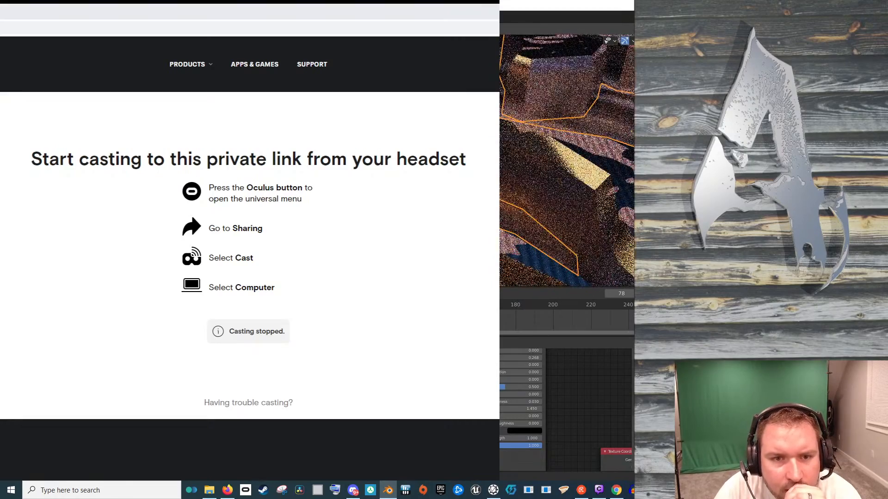
pyautogui.scroll(-3, 566, 160)
pyautogui.moveTo(570, 186); pyautogui.dragTo(609, 193)
pyautogui.scroll(-2, 523, 200)
pyautogui.scroll(4, 583, 202)
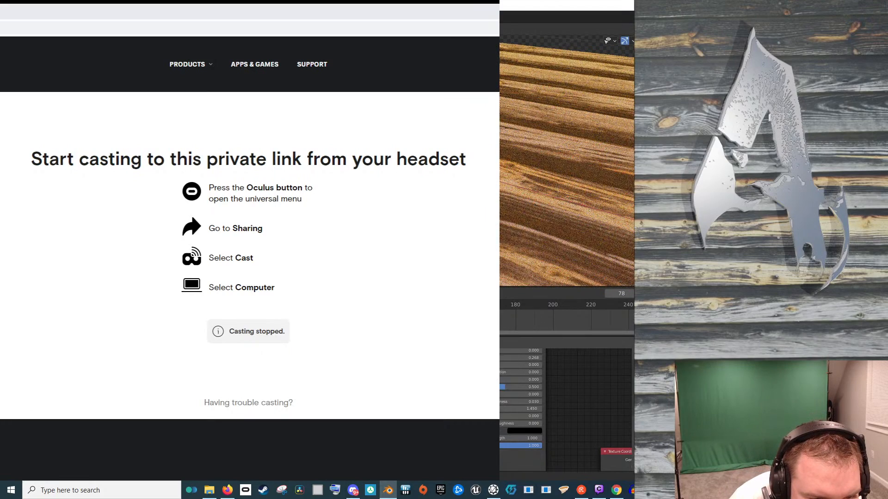
pyautogui.scroll(-2, 566, 409)
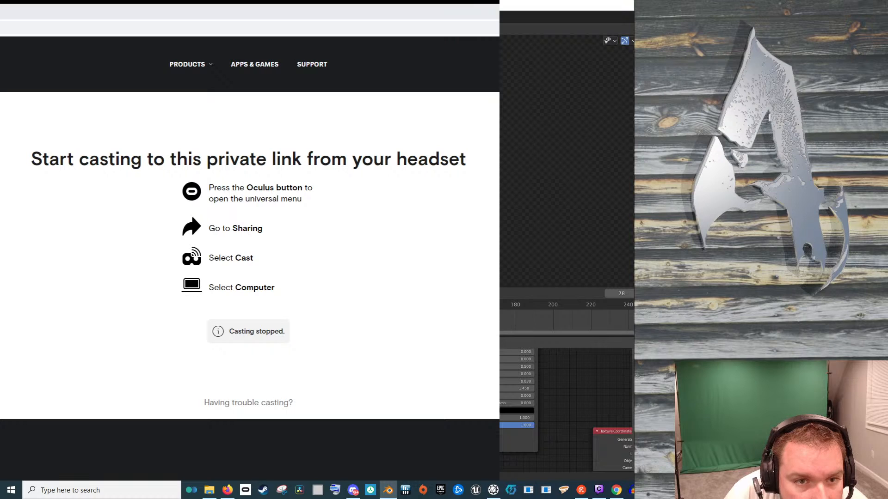
# Render the current frame to check the letter's material against the lit wooden wall
pyautogui.moveTo(565, 400); pyautogui.dragTo(546, 421)
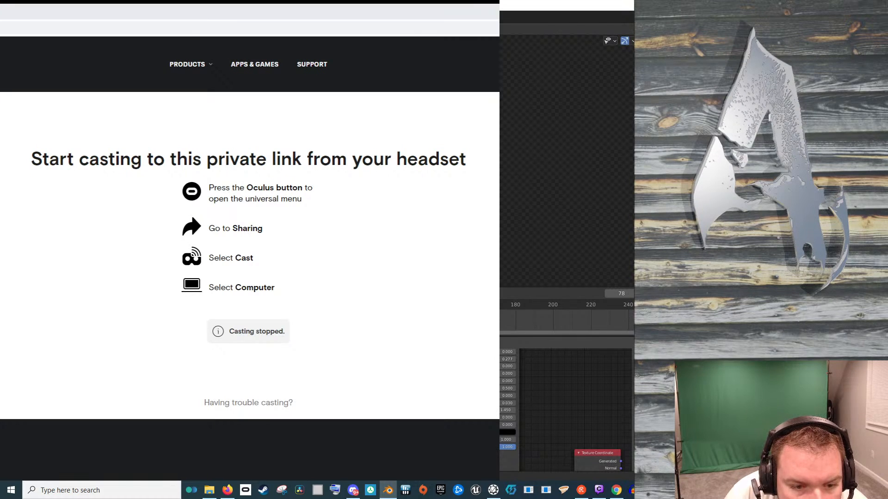
pyautogui.moveTo(565, 400); pyautogui.dragTo(549, 412)
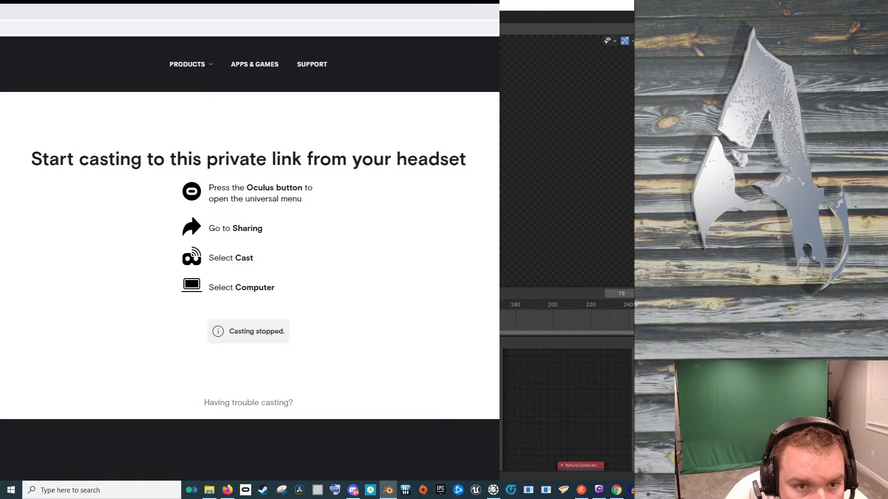
pyautogui.press('F12')
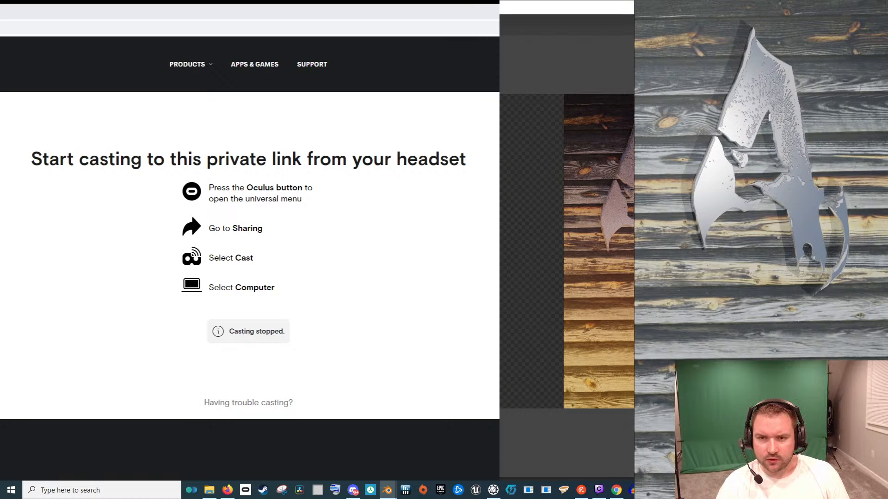
pyautogui.press('Escape')
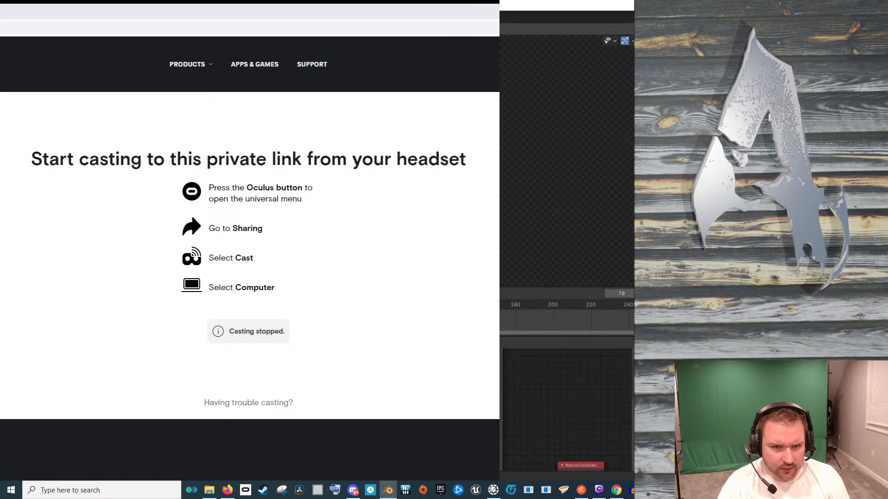
pyautogui.scroll(-5, 567, 161)
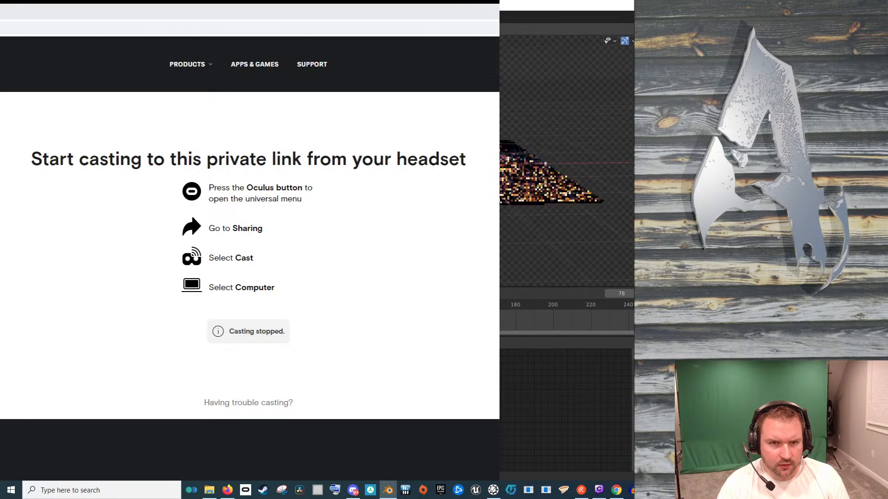
pyautogui.press('g')
pyautogui.press('Escape')
pyautogui.press('g')
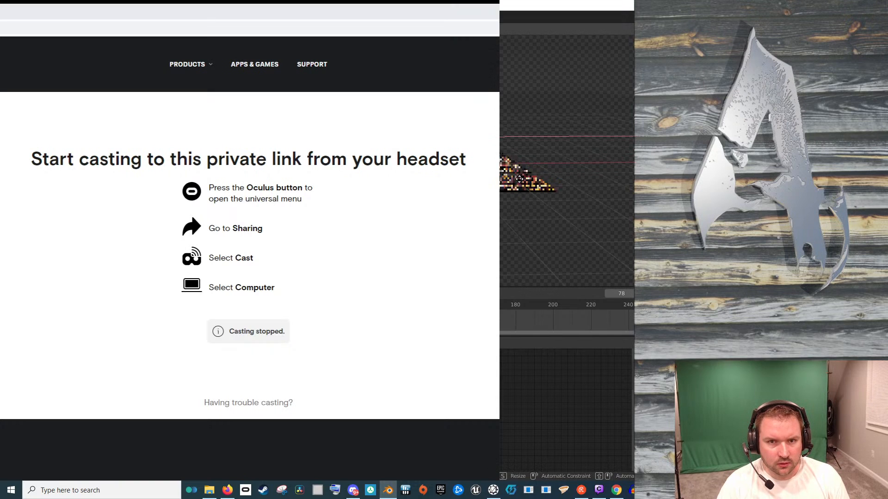
pyautogui.press('Escape')
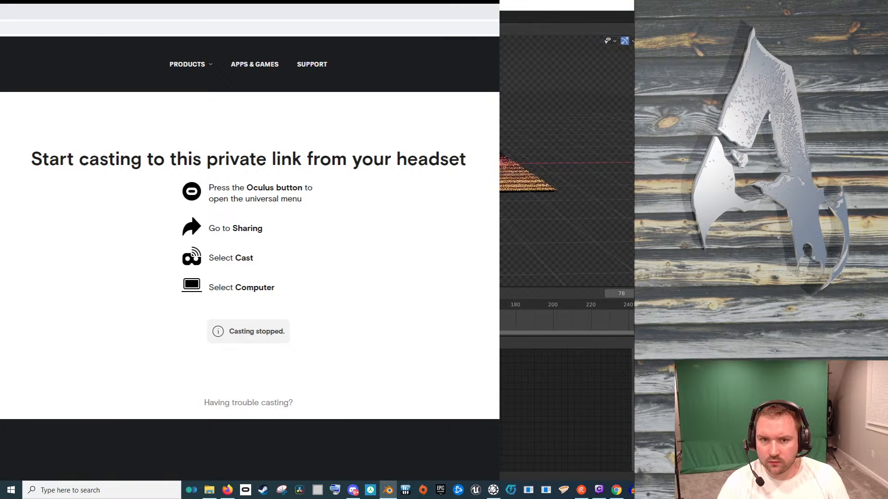
pyautogui.press('KP_0')
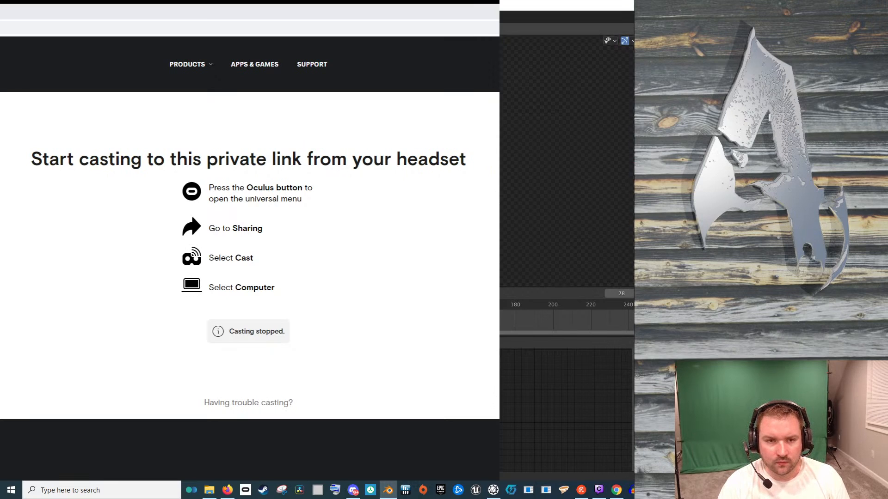
pyautogui.press('g')
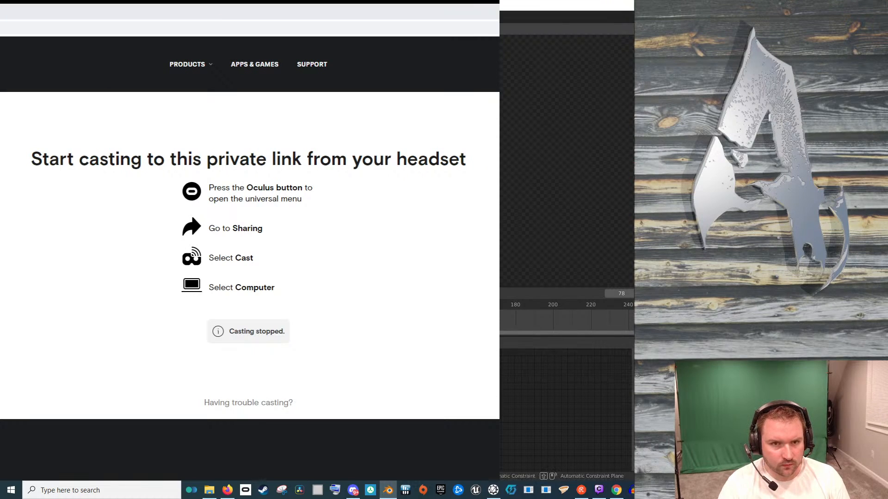
pyautogui.press('Escape')
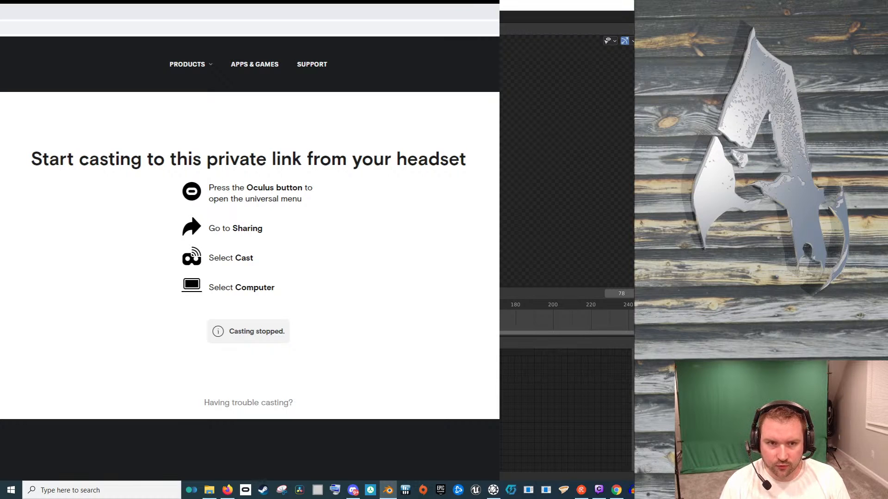
# Try rescaling and repositioning the selected light in front view, and render the frame from the camera to check the effect
pyautogui.press('KP_1')
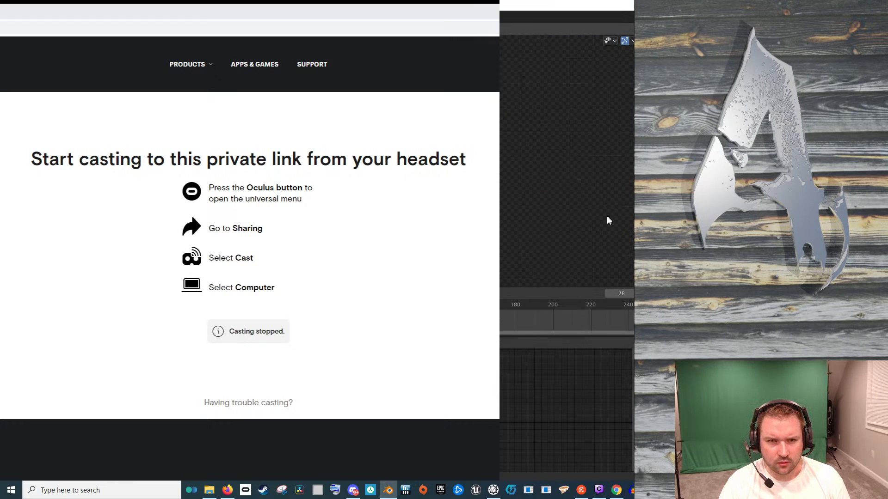
pyautogui.press('s')
pyautogui.click(501, 204)
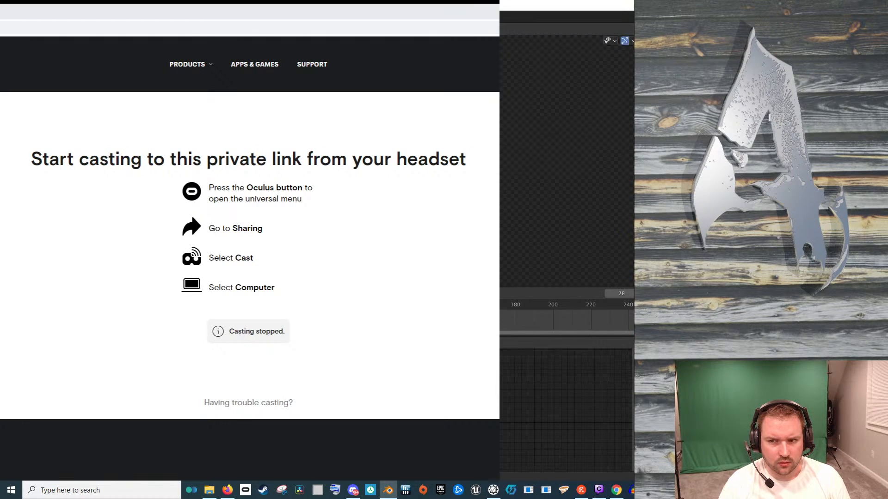
pyautogui.moveTo(501, 223); pyautogui.dragTo(504, 144)
pyautogui.press('KP_0')
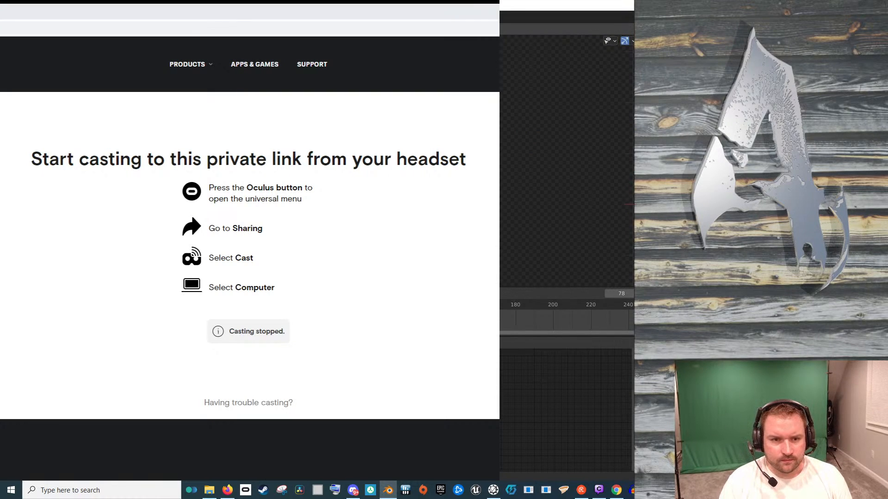
pyautogui.press('F12')
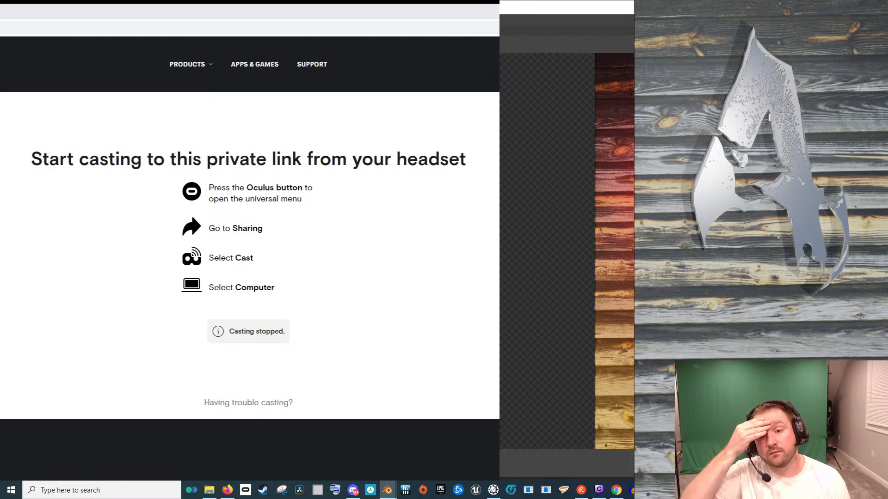
pyautogui.scroll(2, 566, 251)
pyautogui.scroll(-3, 566, 251)
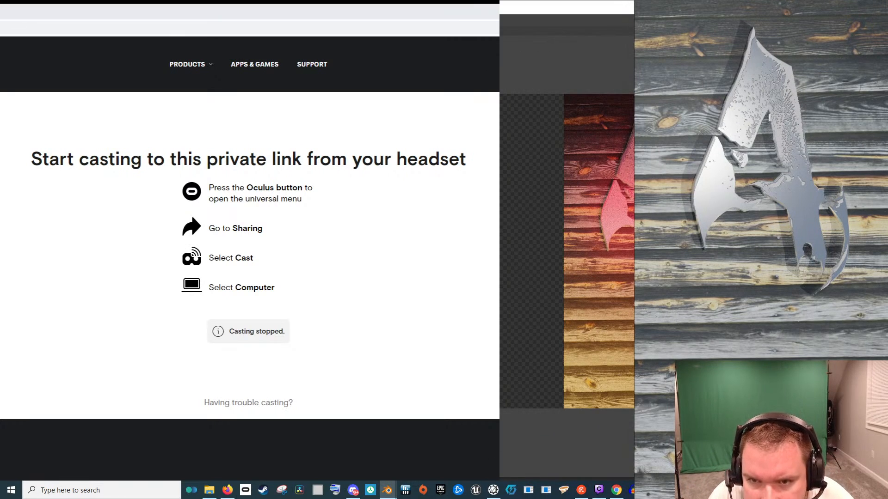
pyautogui.press('Escape')
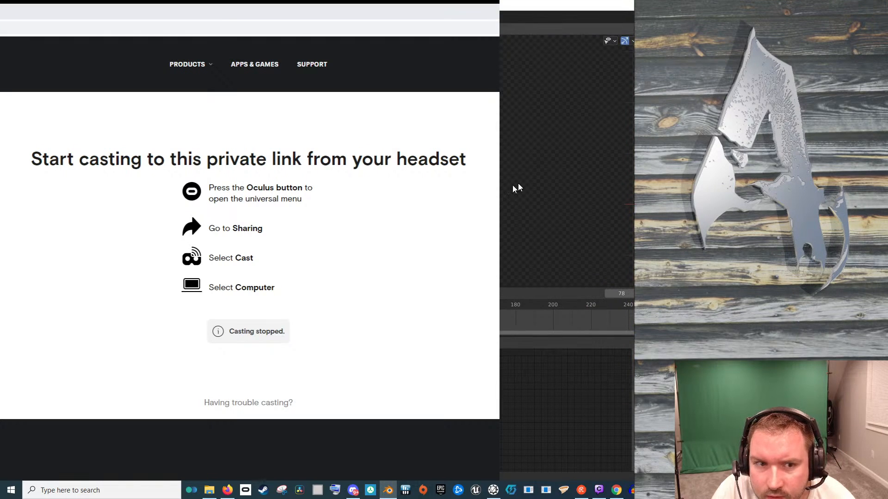
# Render the current frame from the camera and save the result over the existing background image
pyautogui.press('a')
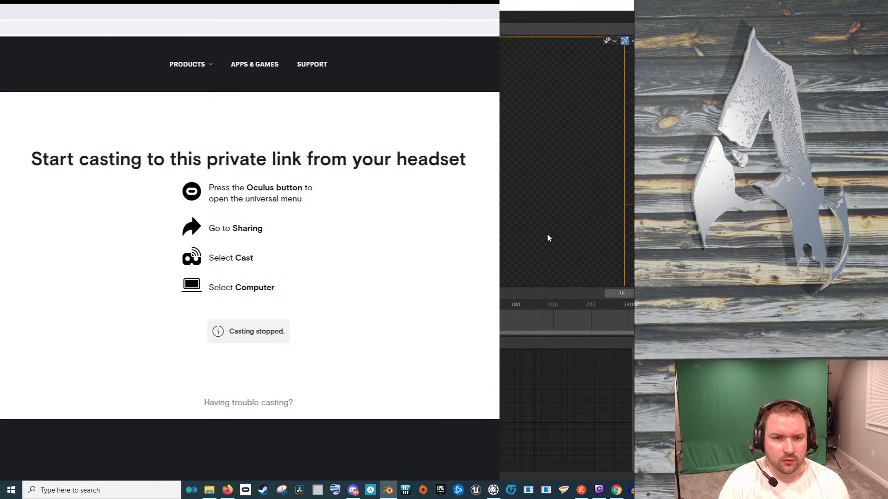
pyautogui.scroll(-2, 596, 232)
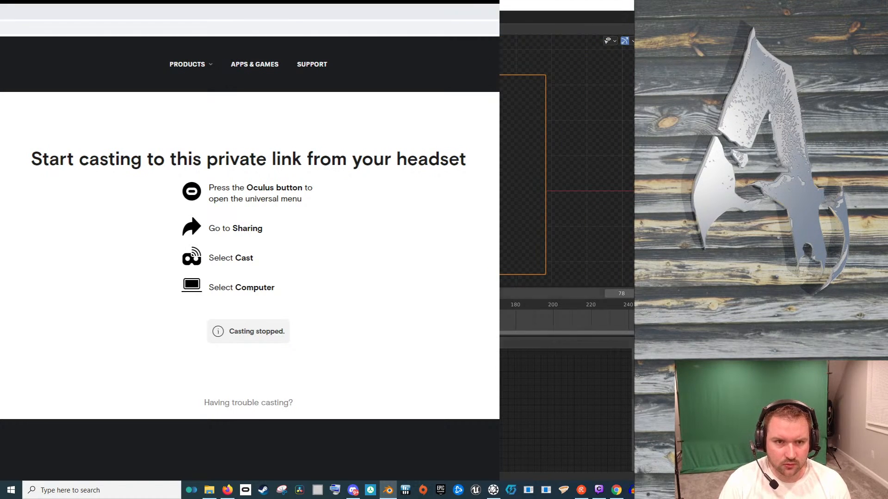
pyautogui.press('KP_0')
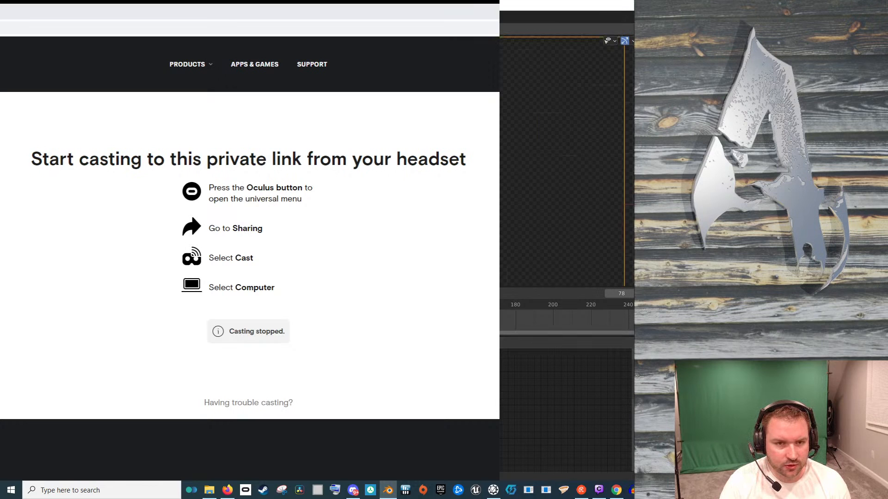
pyautogui.press('F12')
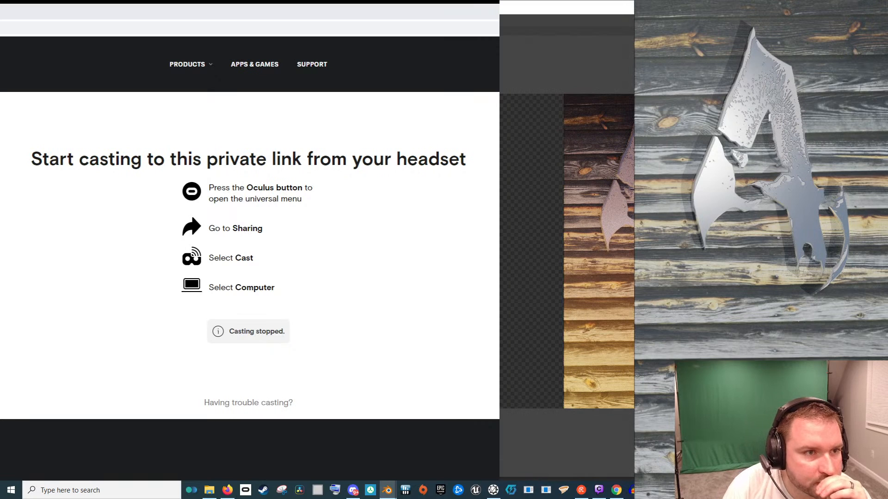
pyautogui.hotkey('shift', 'alt', 's')
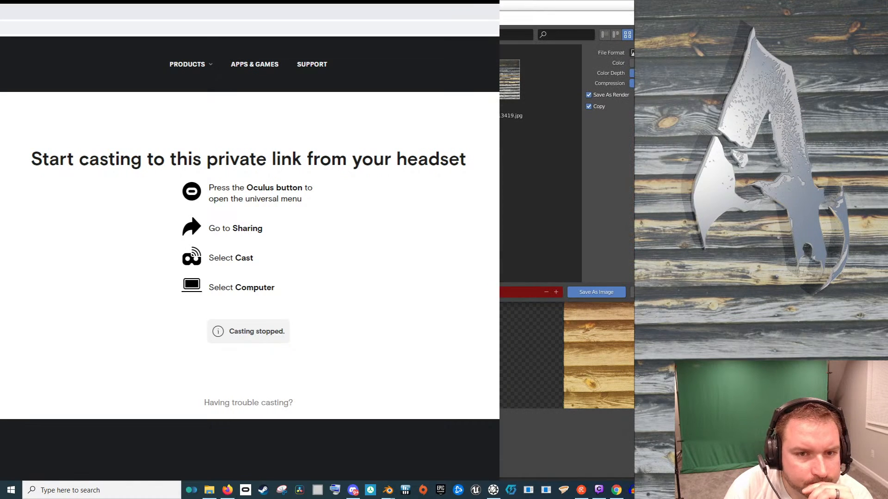
pyautogui.press('Return')
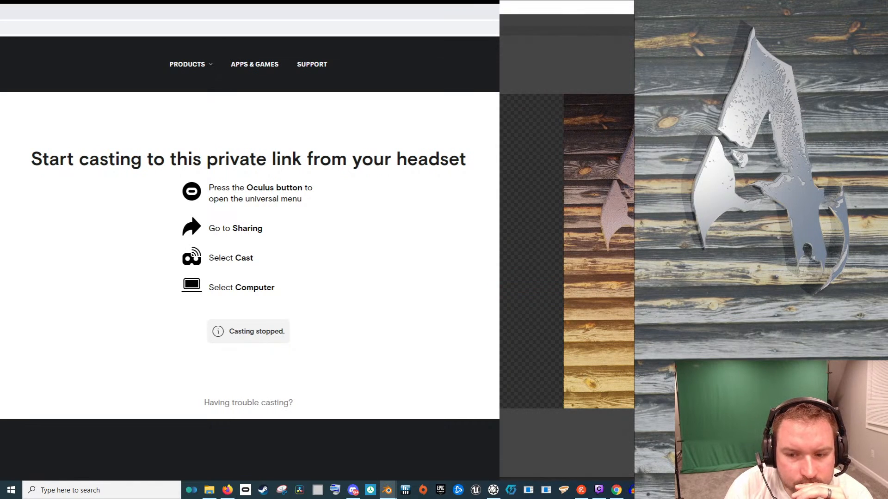
# Switch to OBS, enlarge and reposition the webcam source to fill the canvas's lower-right area, and close its settings dialog
pyautogui.hotkey('alt', 'Tab')
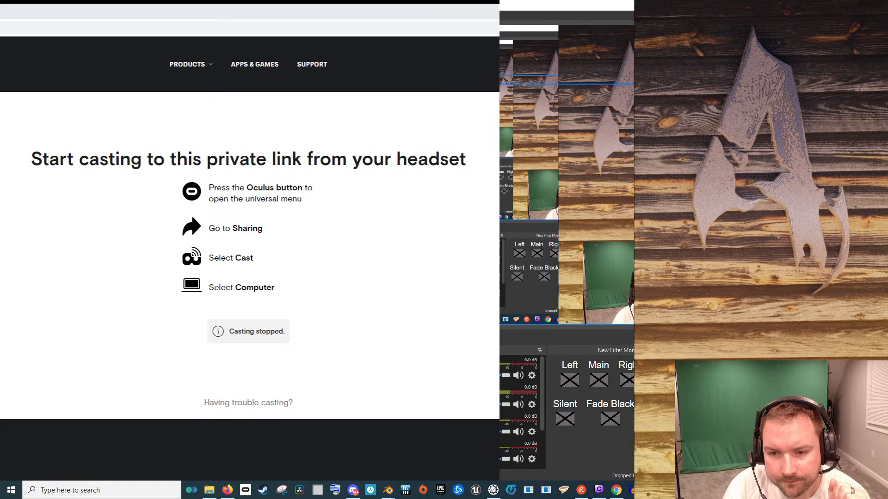
pyautogui.click(595, 241)
pyautogui.moveTo(583, 242); pyautogui.dragTo(344, 86)
pyautogui.moveTo(277, 101); pyautogui.dragTo(310, 104)
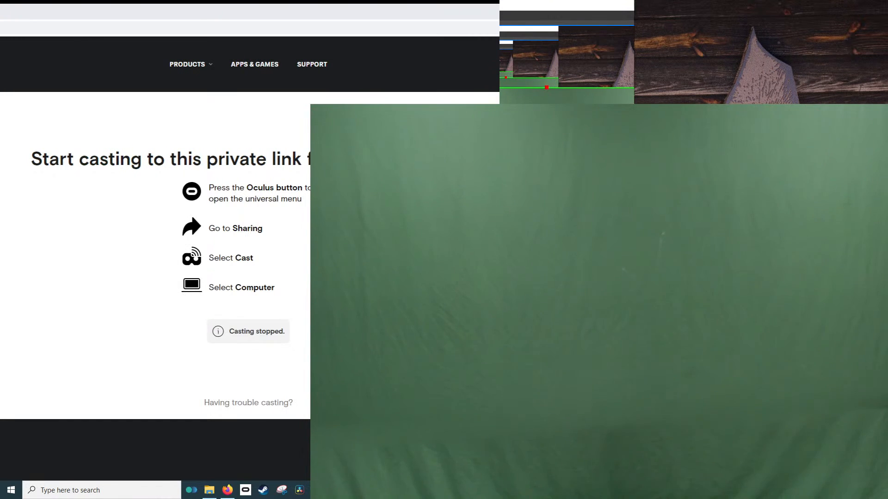
pyautogui.moveTo(546, 91); pyautogui.dragTo(547, 82)
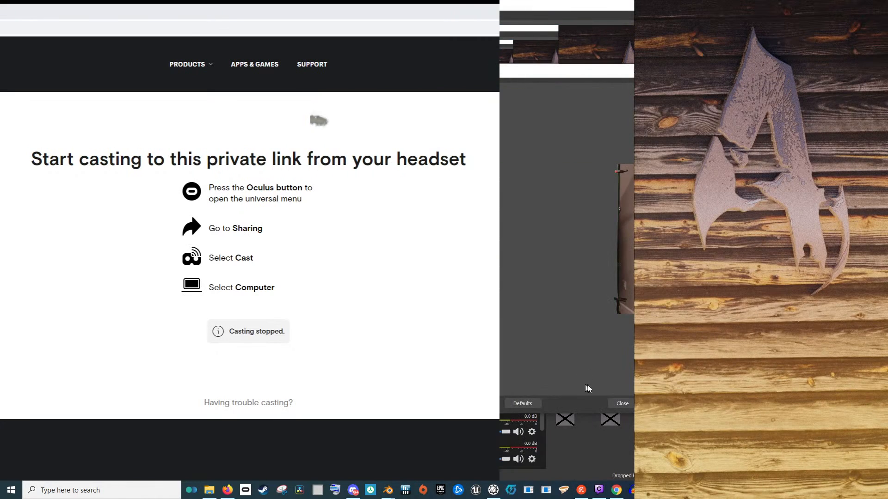
pyautogui.click(622, 404)
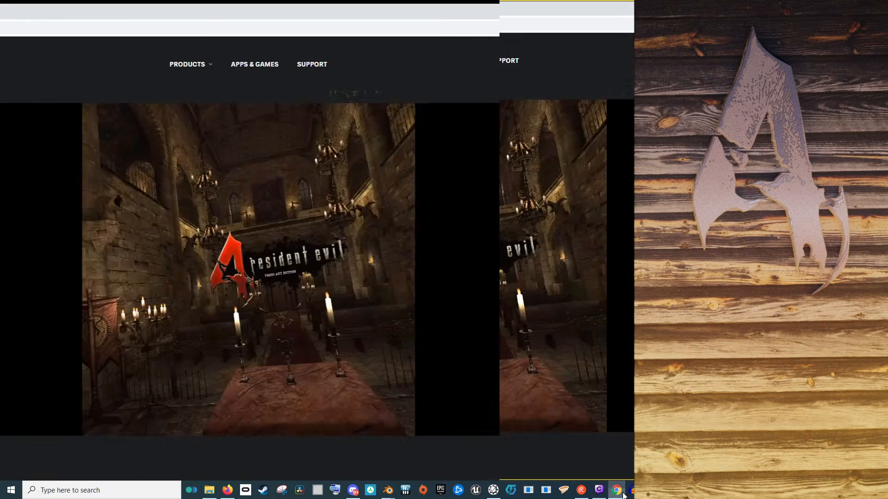
# Show the headset cast of the game full screen in the browser
pyautogui.press('f')
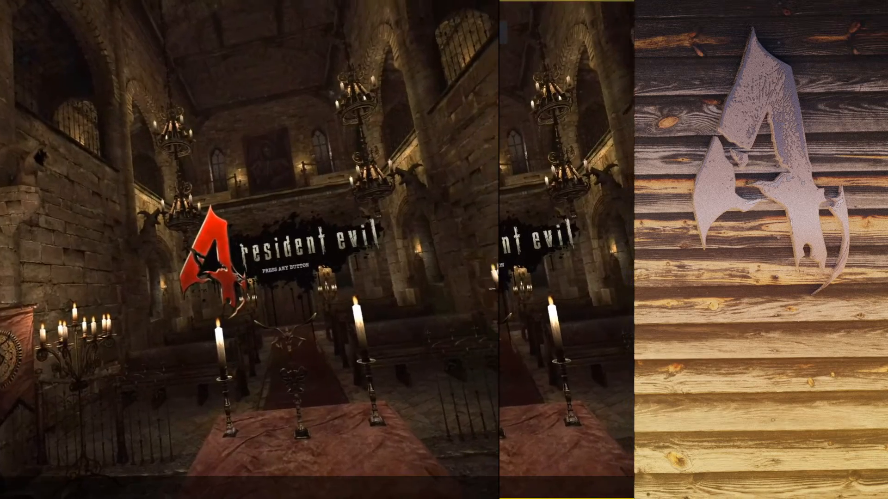